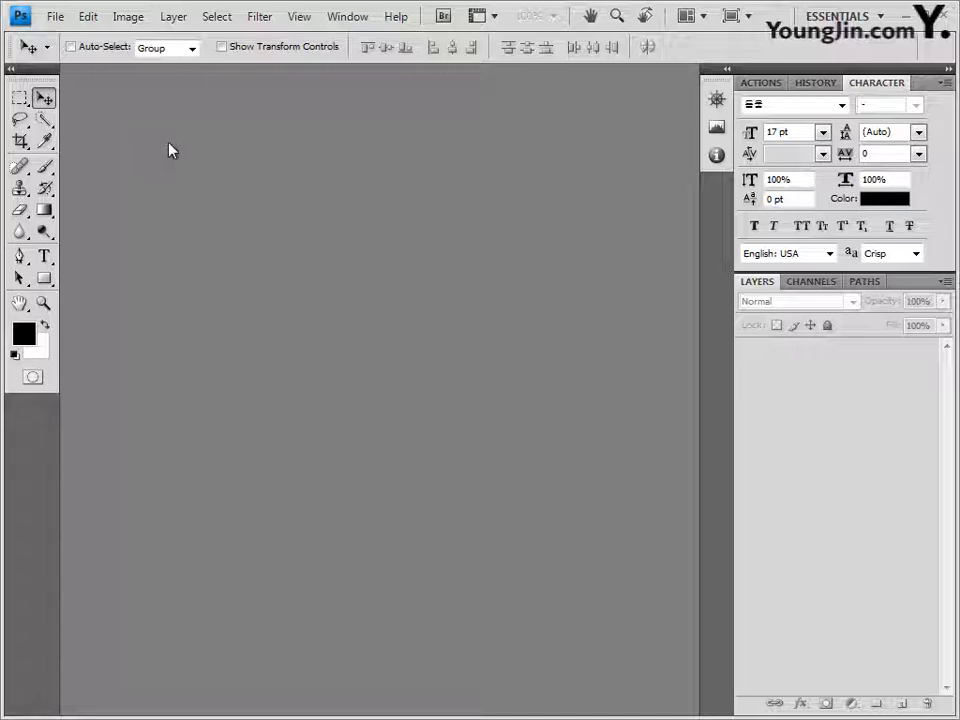
Create a white 400 × 500 pixel RGB document at 72 pixels/inch and float it in its own window
{"action": "key", "text": "ctrl+n"}
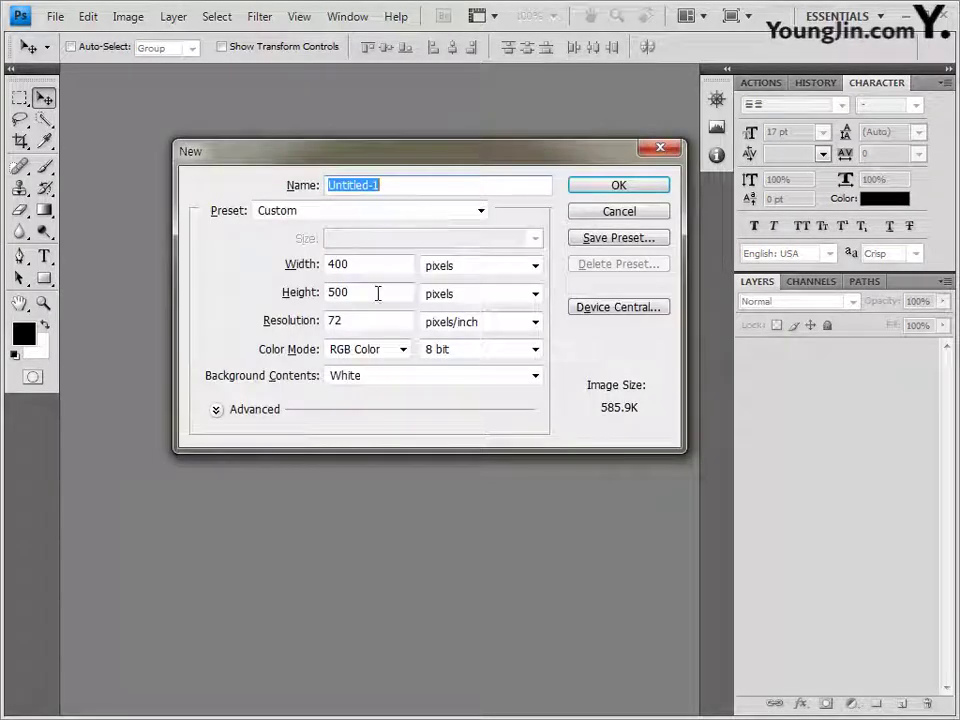
{"action": "double_click", "coordinate": [358, 266]}
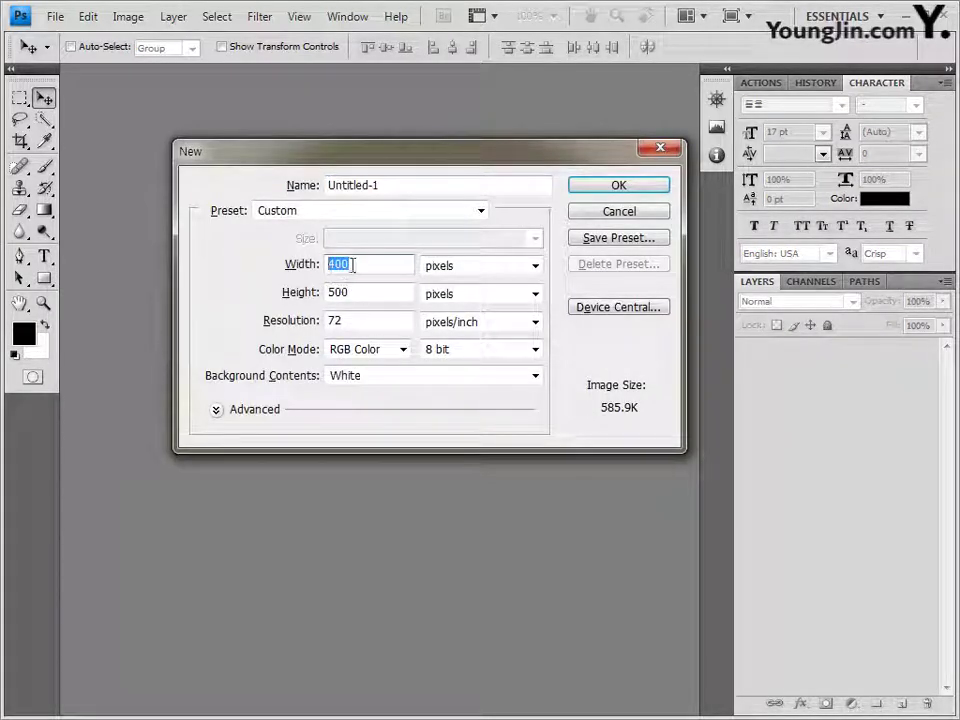
{"action": "key", "text": "Tab"}
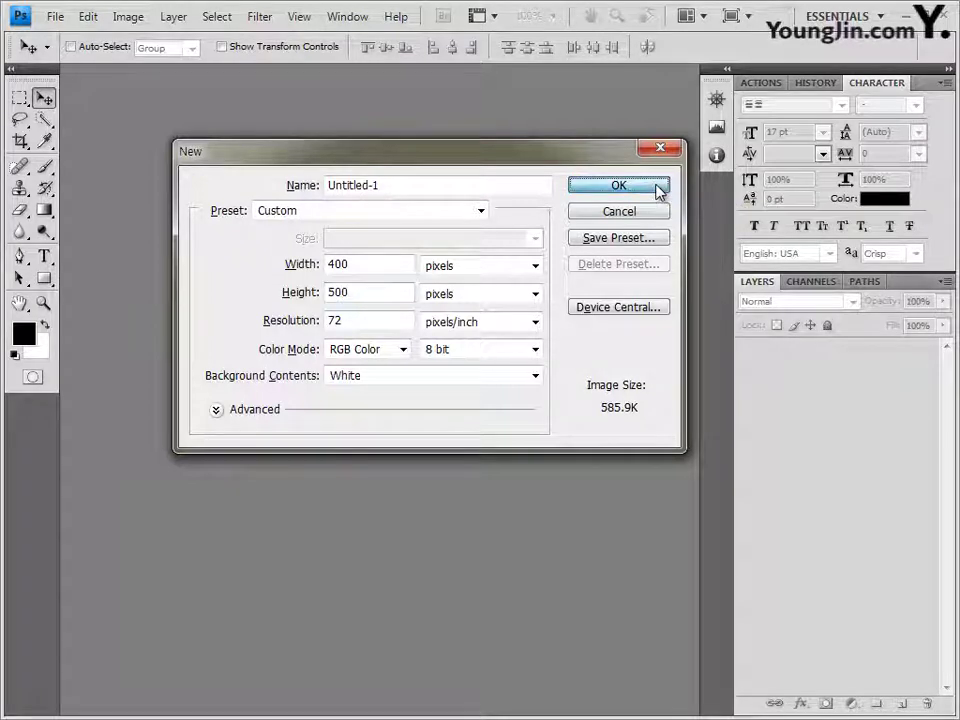
{"action": "left_click", "coordinate": [660, 189]}
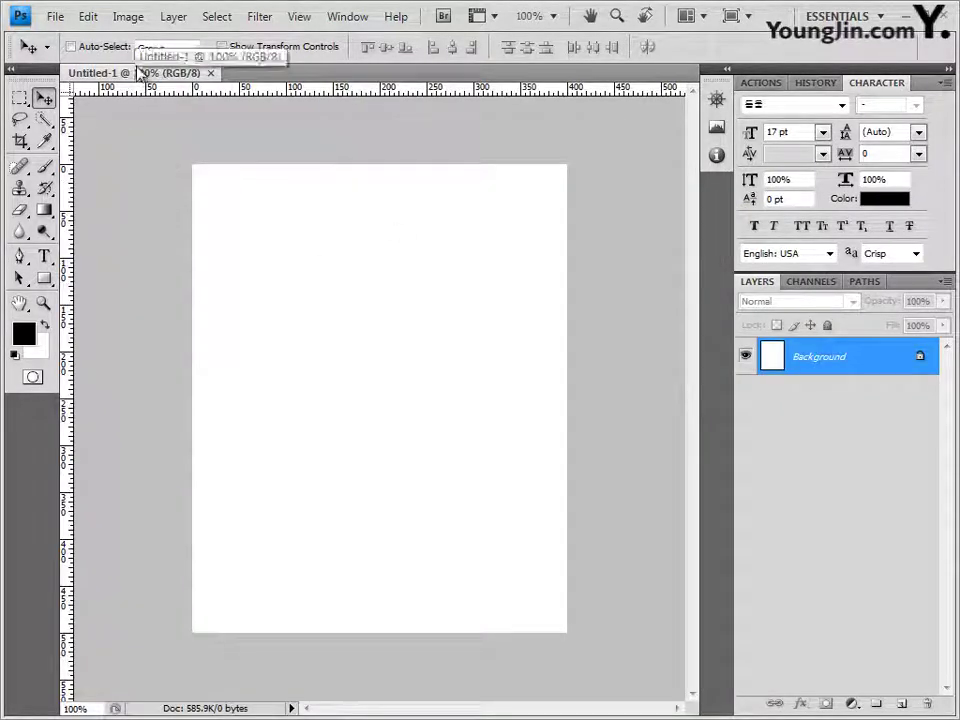
{"action": "left_click_drag", "start_coordinate": [137, 80], "coordinate": [203, 121]}
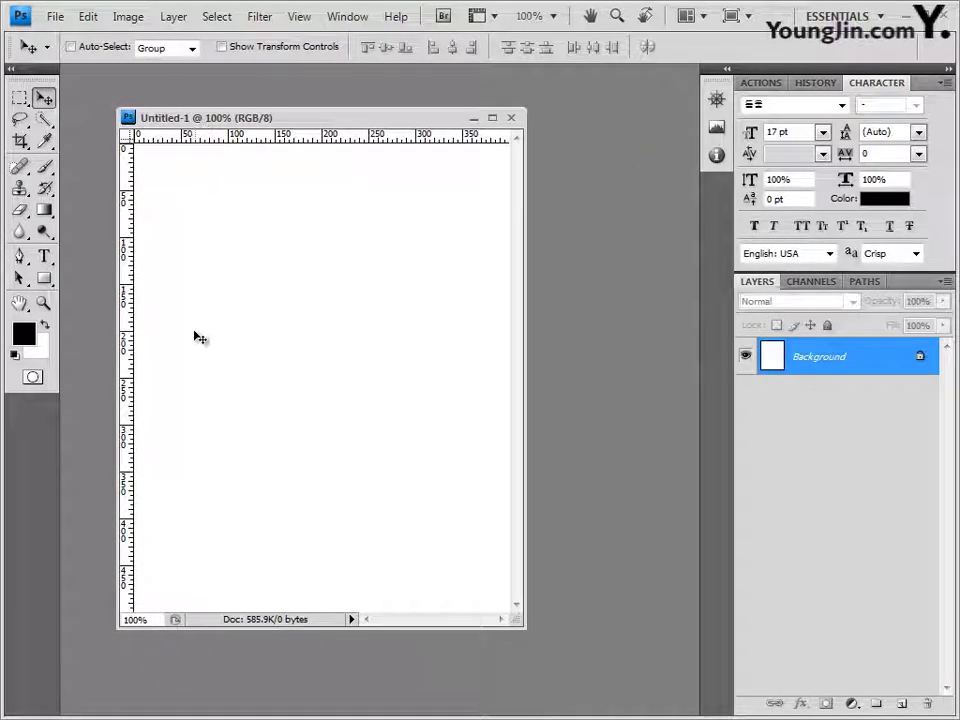
{"action": "right_click", "coordinate": [212, 137]}
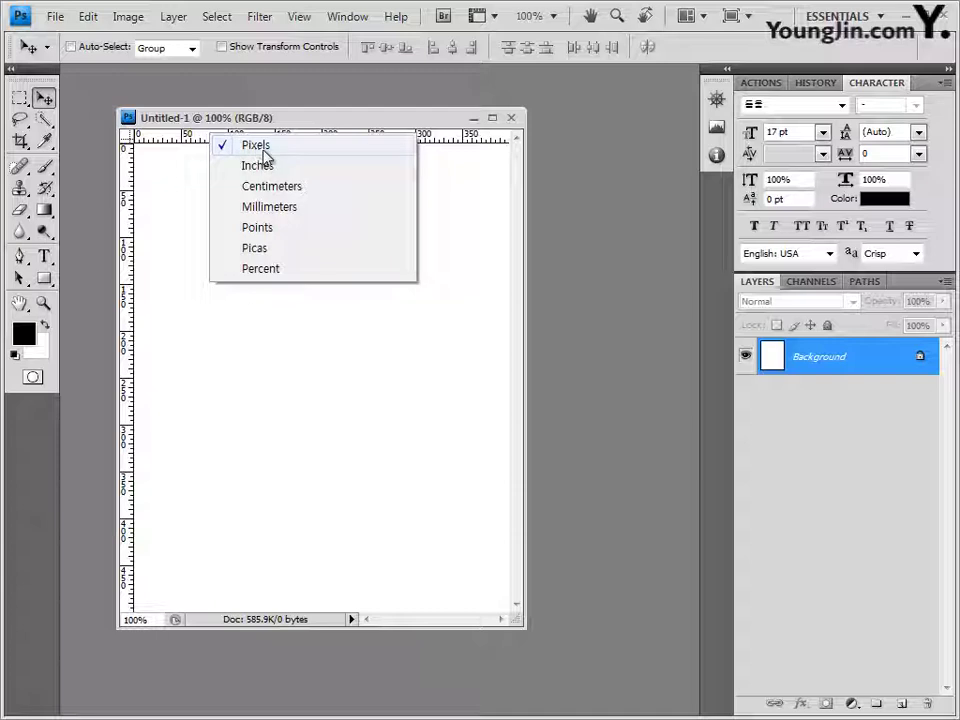
{"action": "left_click", "coordinate": [279, 122]}
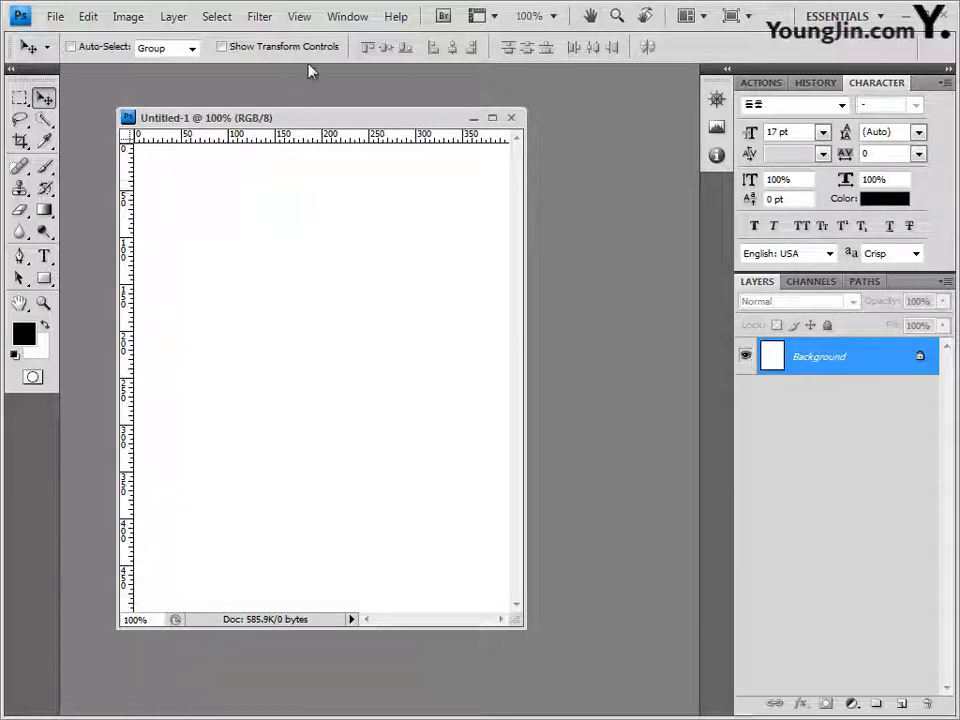
{"action": "left_click", "coordinate": [301, 17]}
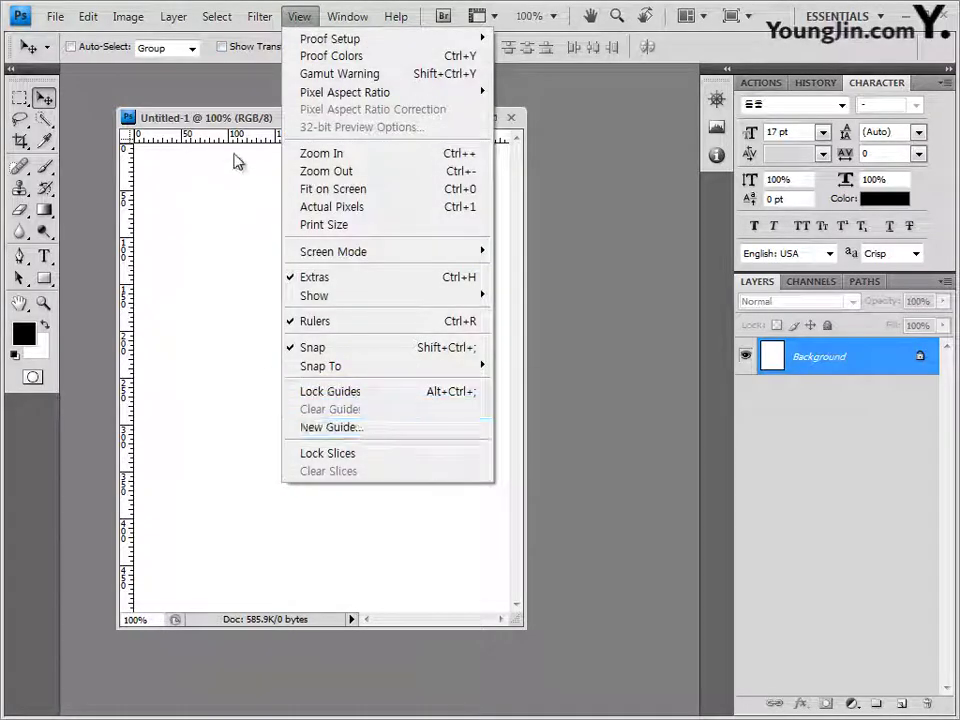
{"action": "left_click", "coordinate": [236, 133]}
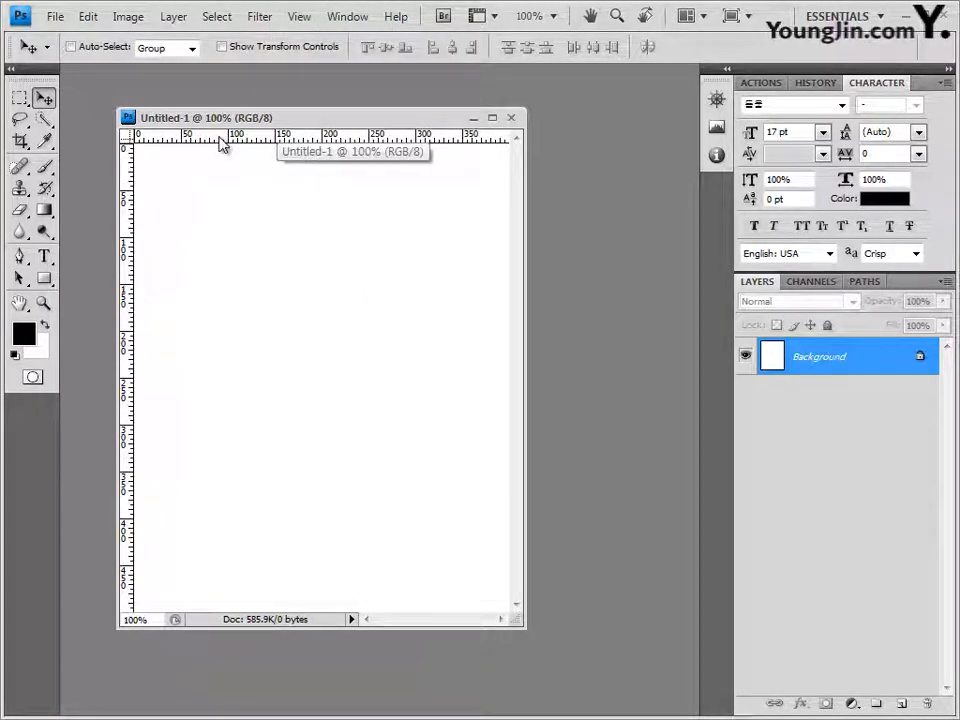
Place horizontal guides at 100, 200, 300 and 400 px and vertical guides at 100, 200 and 300 px
{"action": "left_click_drag", "start_coordinate": [222, 145], "coordinate": [214, 425]}
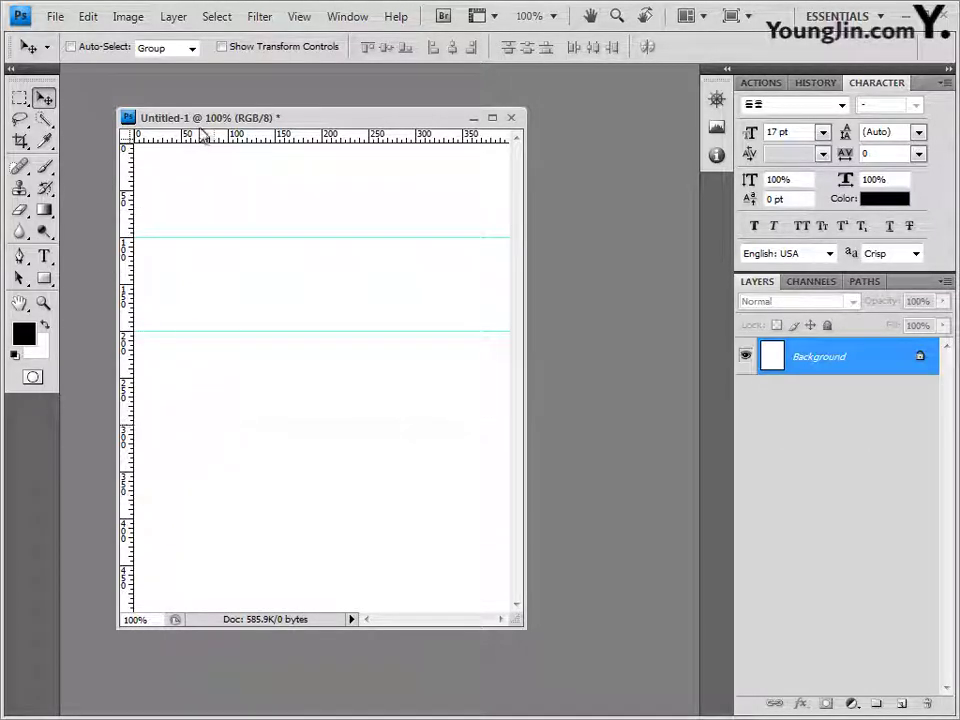
{"action": "left_click_drag", "start_coordinate": [206, 140], "coordinate": [199, 518]}
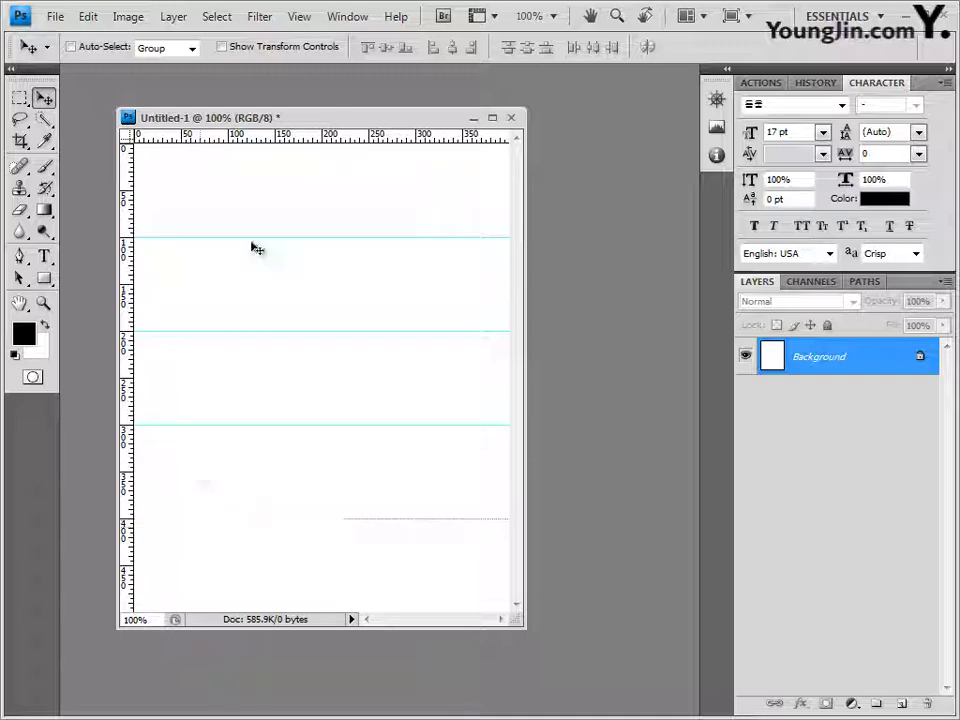
{"action": "left_click_drag", "start_coordinate": [135, 264], "coordinate": [229, 266]}
{"action": "left_click_drag", "start_coordinate": [128, 308], "coordinate": [272, 312]}
{"action": "left_click_drag", "start_coordinate": [133, 326], "coordinate": [416, 305]}
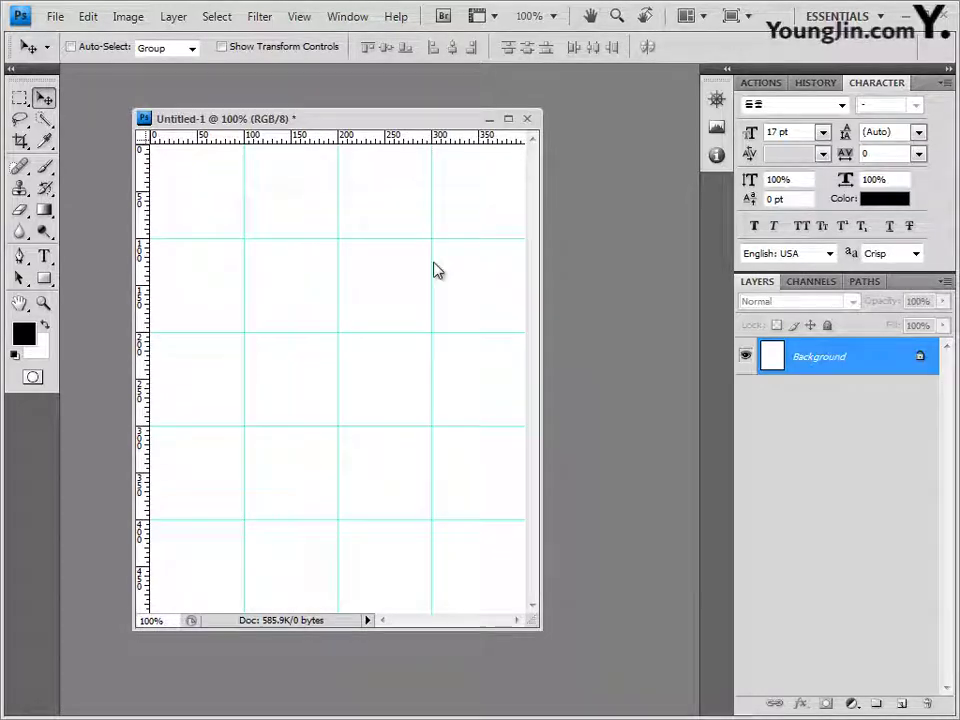
Save the document as 01 in Photoshop format in the GTQ folder
{"action": "left_click", "coordinate": [55, 16]}
{"action": "left_click", "coordinate": [107, 258]}
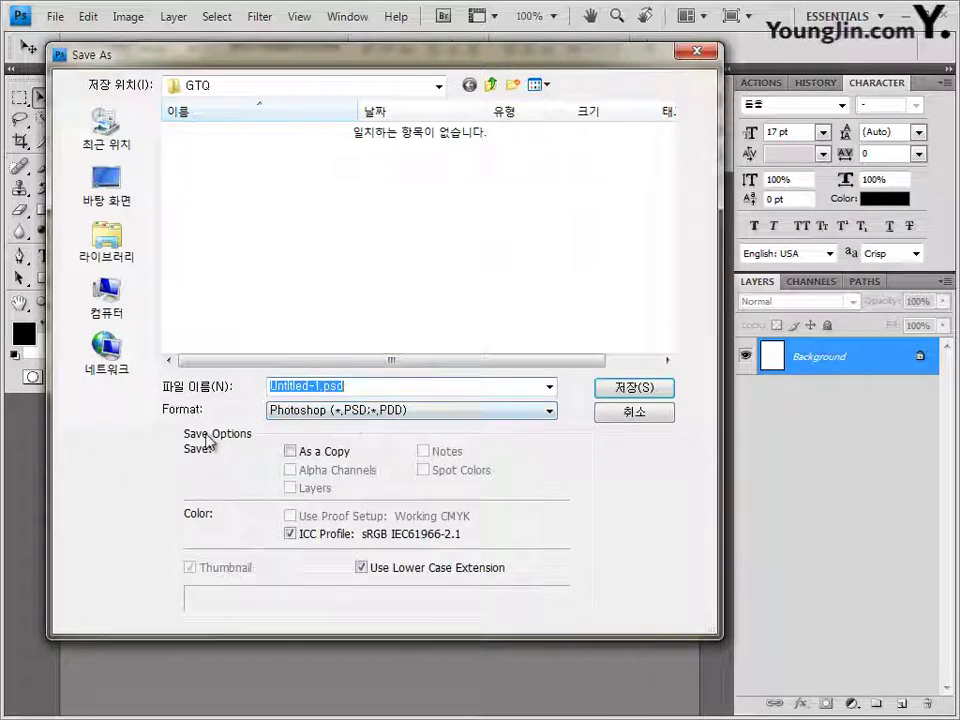
{"action": "left_click", "coordinate": [383, 411]}
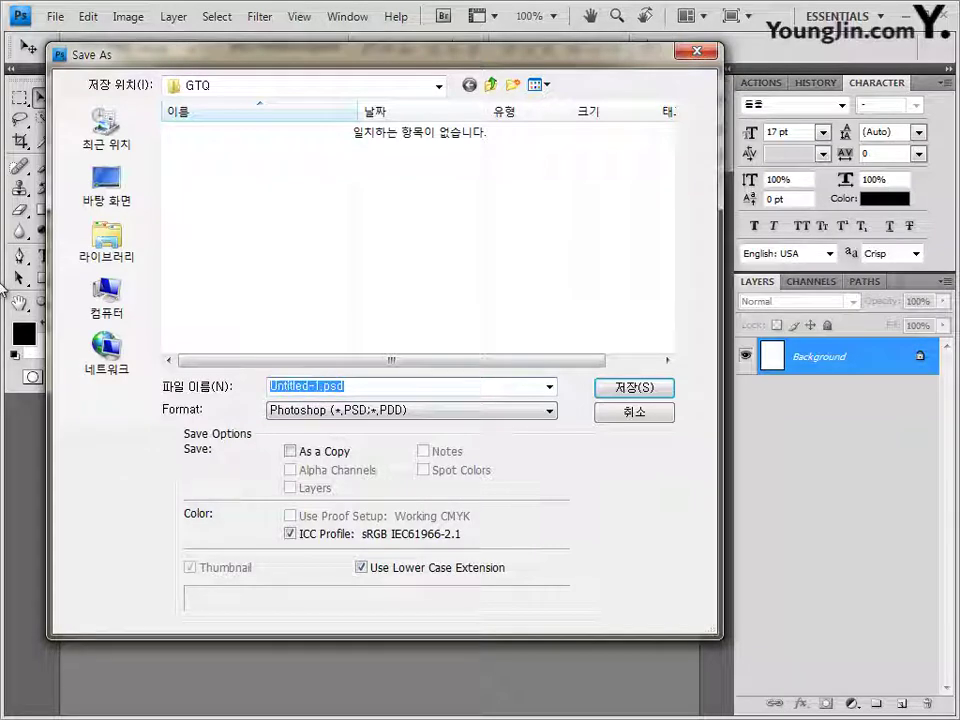
{"action": "type", "text": "01"}
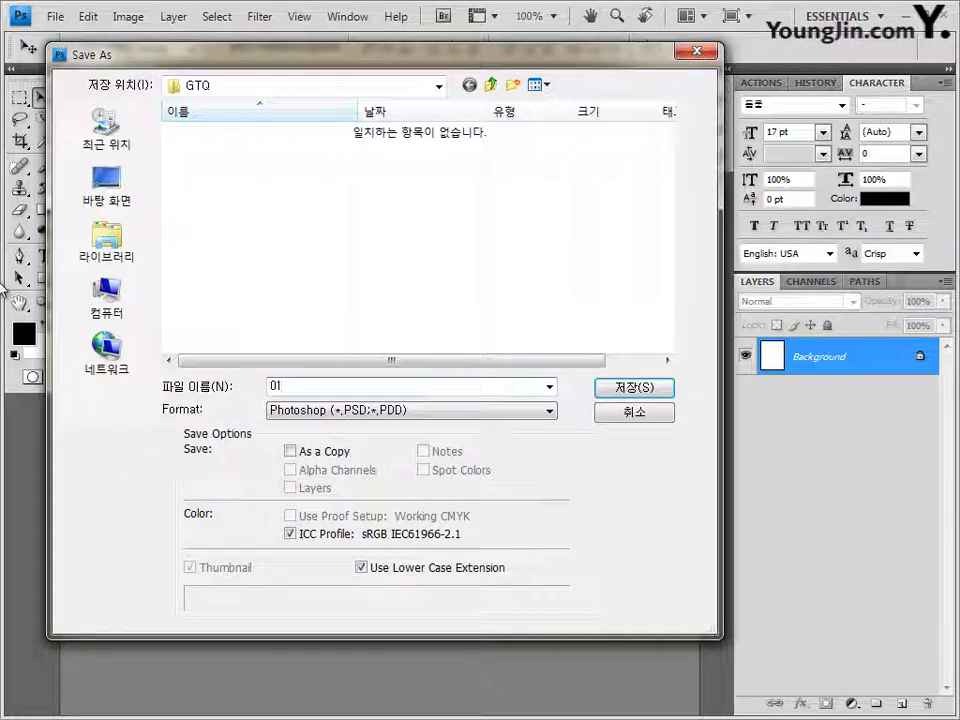
{"action": "key", "text": "Return"}
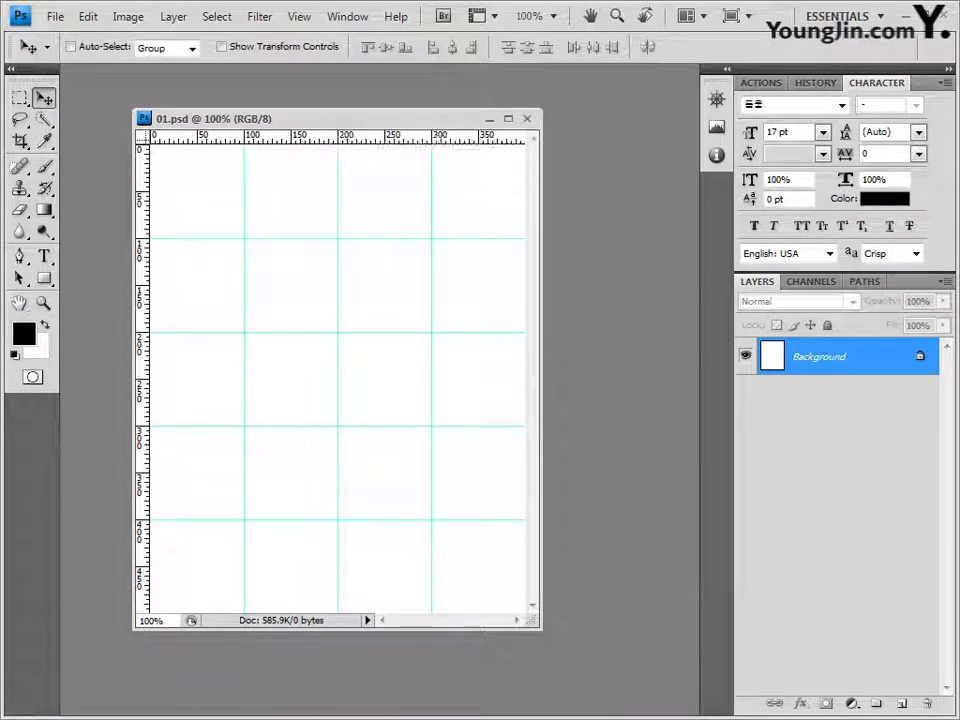
Open 2급-1.jpg from the 기출문제02 folder in Photoshop and float it in its own window
{"action": "key", "text": "alt+Tab"}
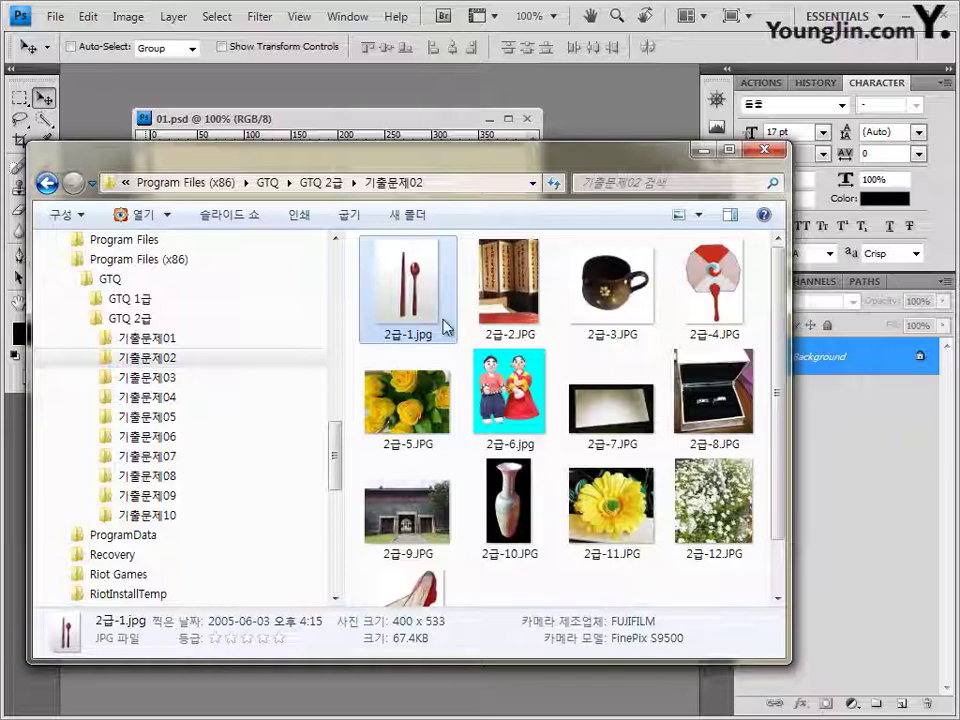
{"action": "left_click_drag", "start_coordinate": [490, 171], "coordinate": [537, 201]}
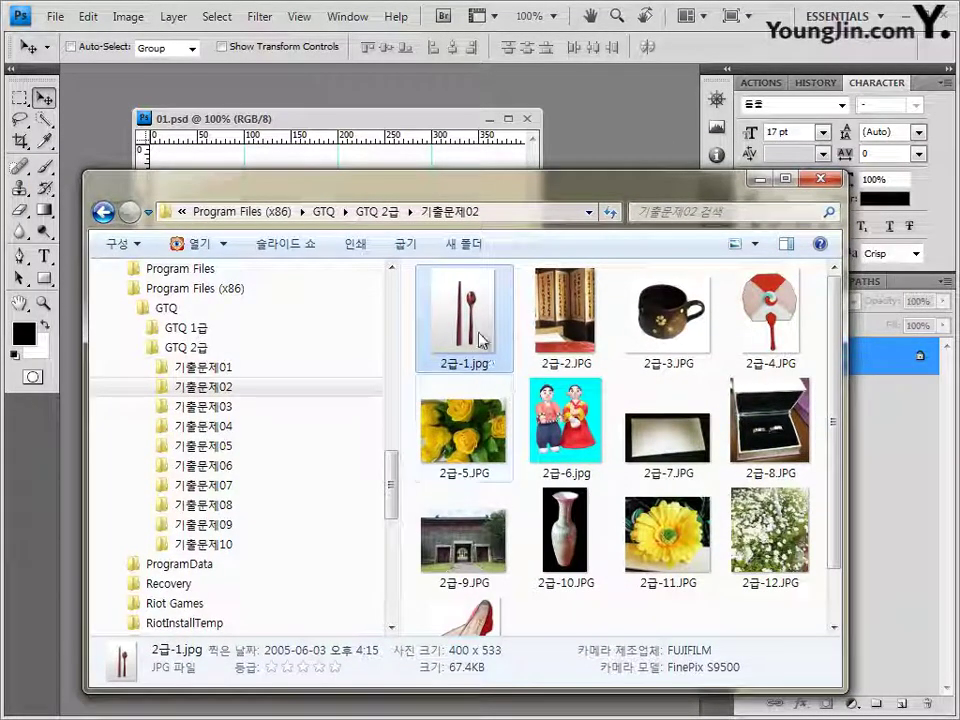
{"action": "left_click_drag", "start_coordinate": [480, 340], "coordinate": [326, 257]}
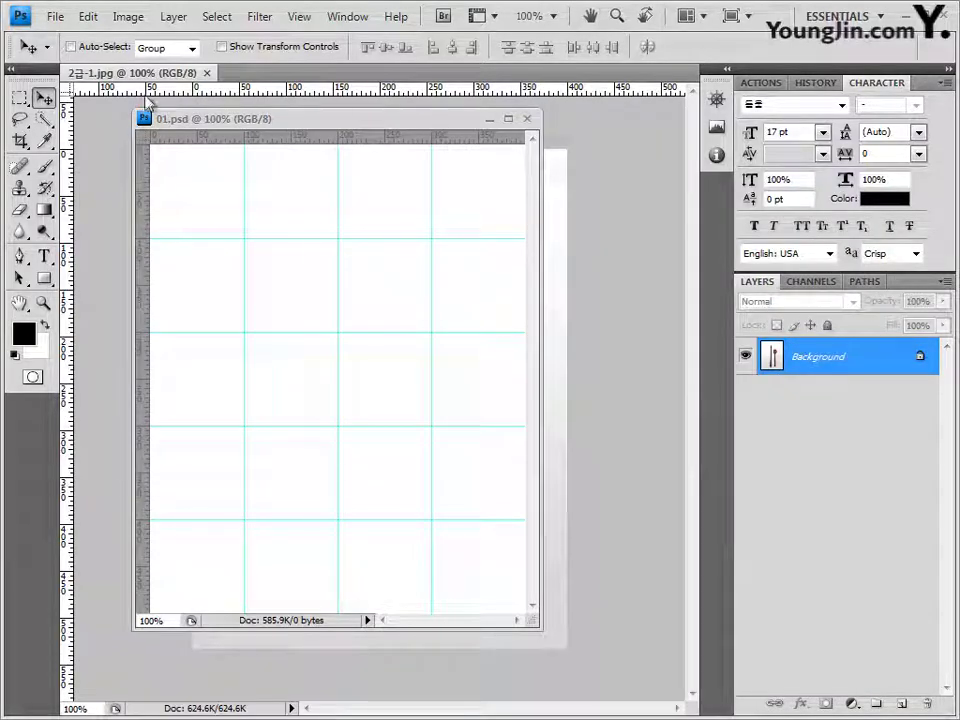
{"action": "left_click_drag", "start_coordinate": [110, 72], "coordinate": [407, 99]}
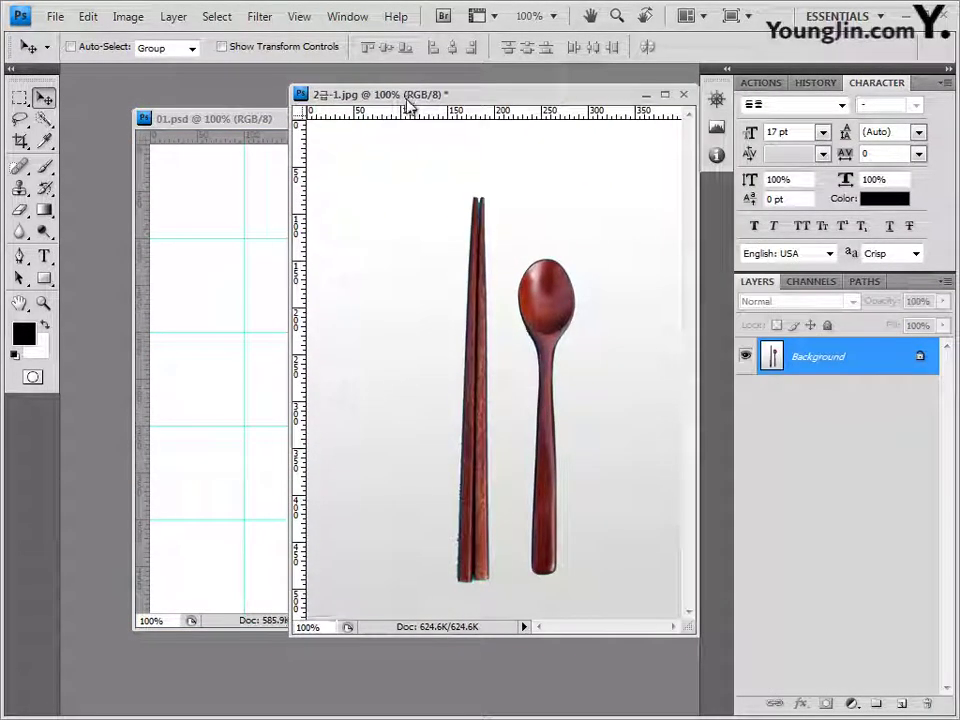
Copy the entire 2급-1.jpg image, close that file without saving, and paste the image into 01.psd
{"action": "key", "text": "ctrl+a"}
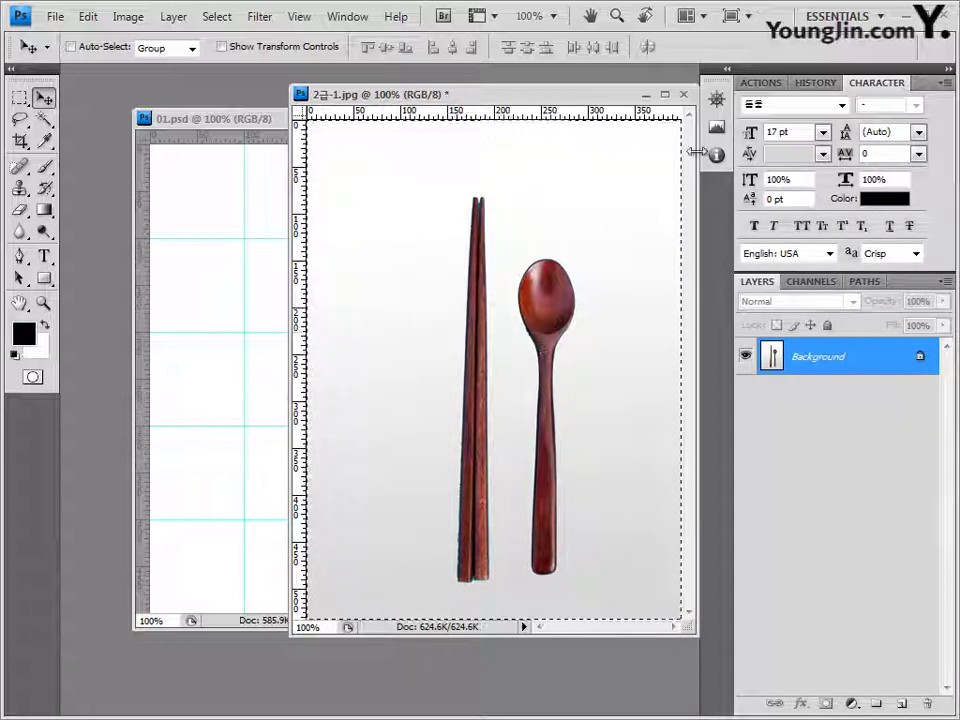
{"action": "left_click", "coordinate": [683, 94]}
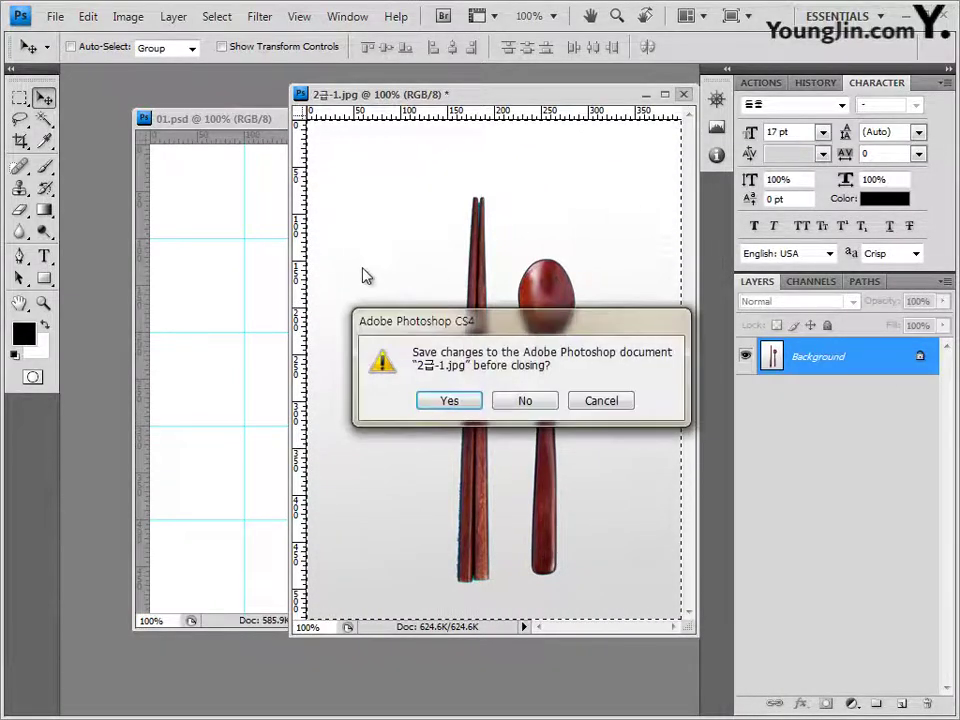
{"action": "left_click", "coordinate": [541, 399]}
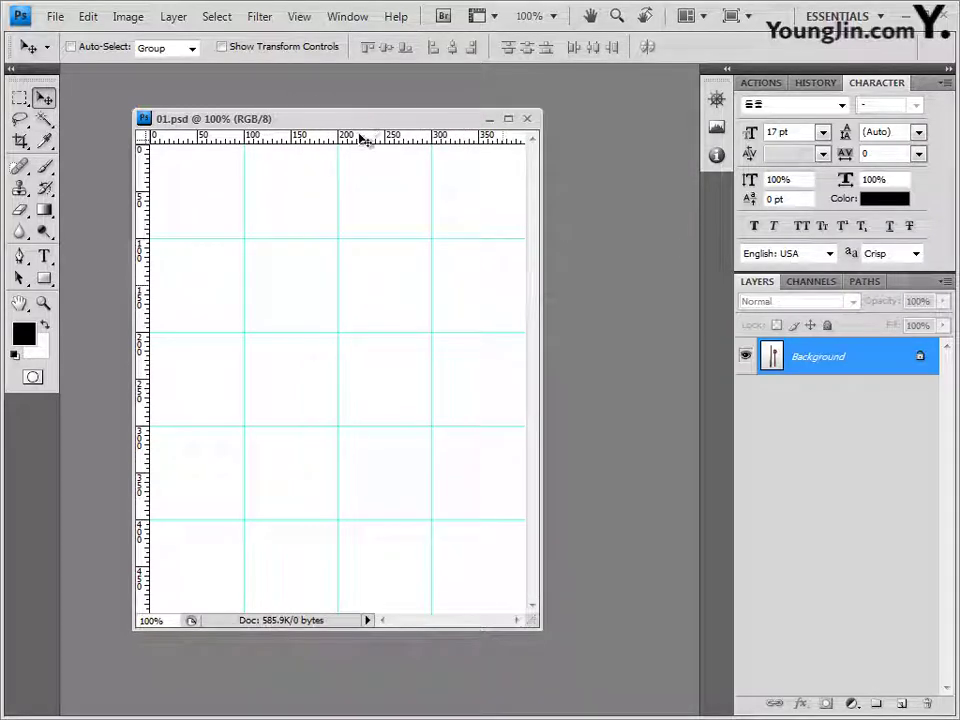
{"action": "key", "text": "ctrl+v"}
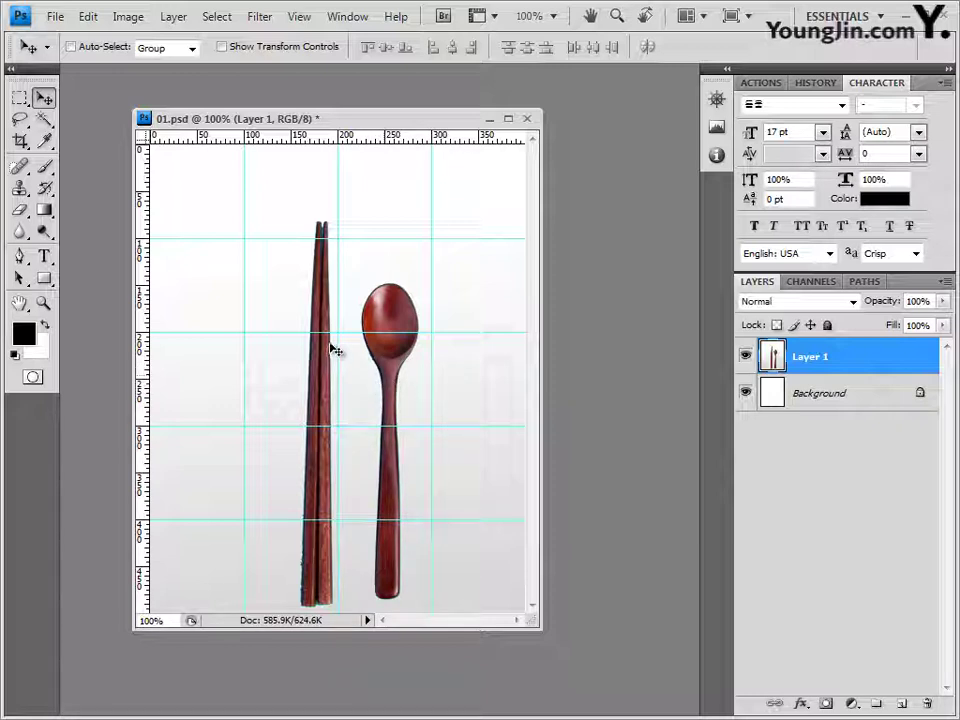
Select the chopsticks on Layer 1 using the Magic Wand with a tolerance of 100
{"action": "left_click", "coordinate": [45, 122]}
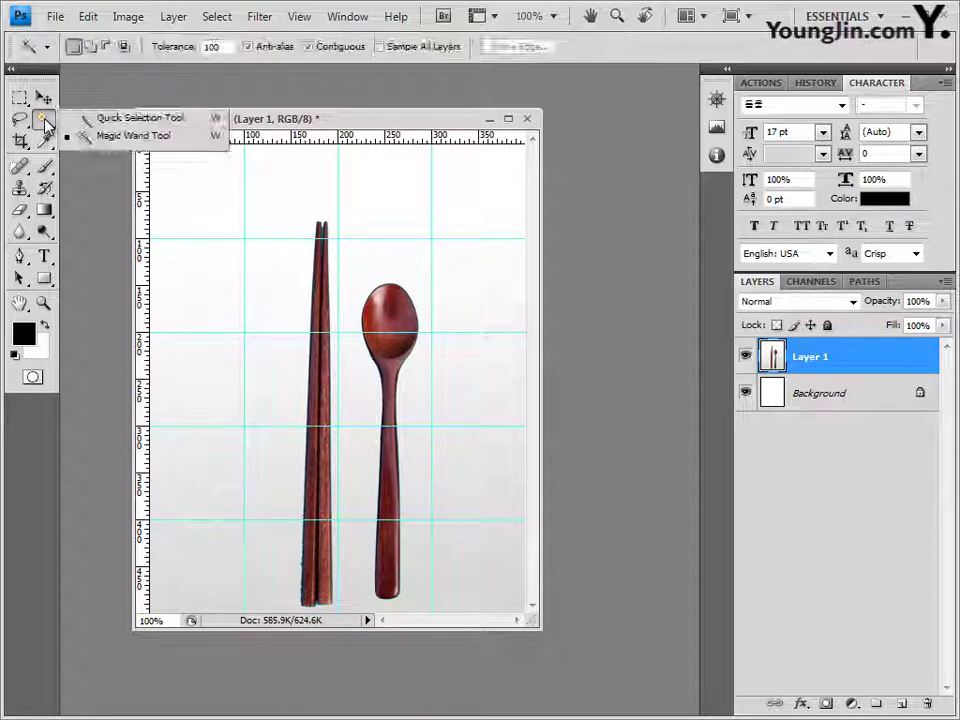
{"action": "left_click", "coordinate": [138, 140]}
{"action": "left_click", "coordinate": [218, 47]}
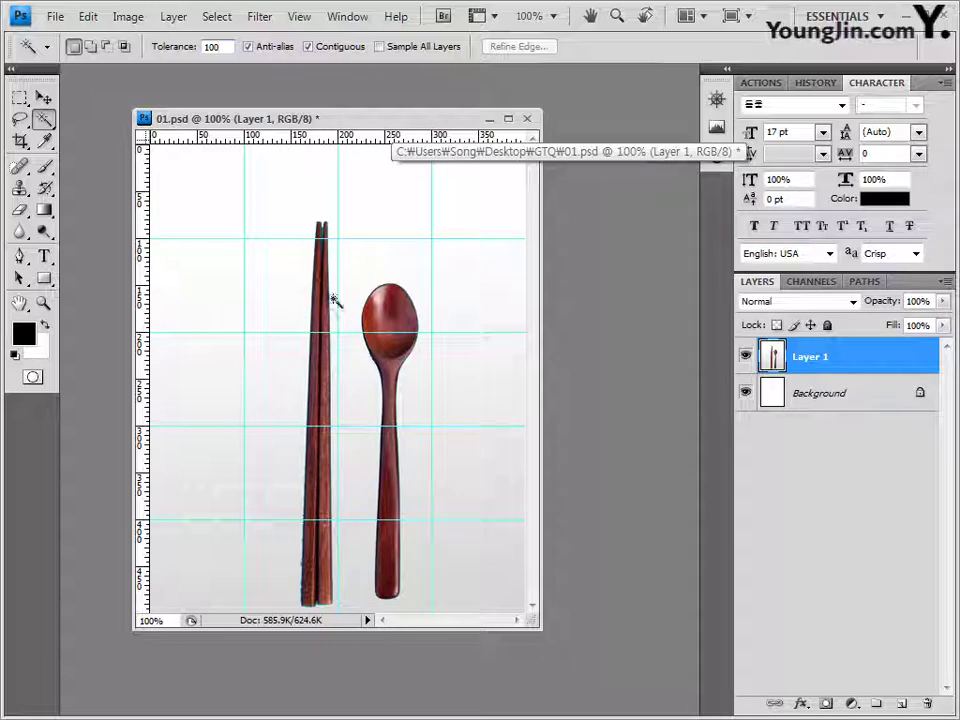
{"action": "left_click", "coordinate": [321, 263]}
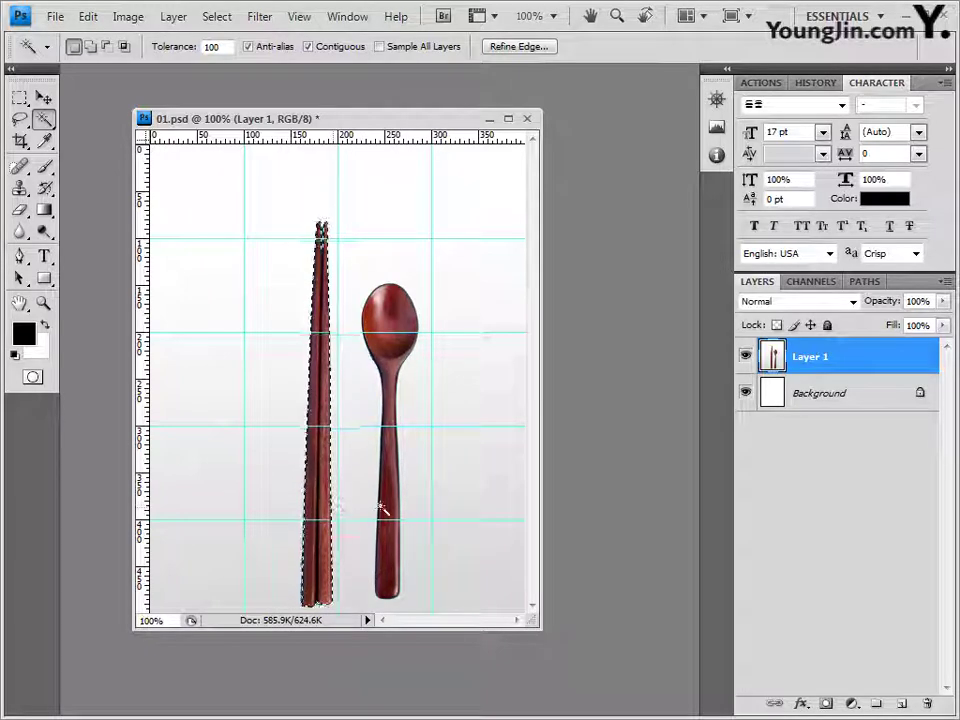
Duplicate the selected chopsticks to the left of the originals and rotate the copy about 20.5° clockwise
{"action": "left_click", "coordinate": [43, 99]}
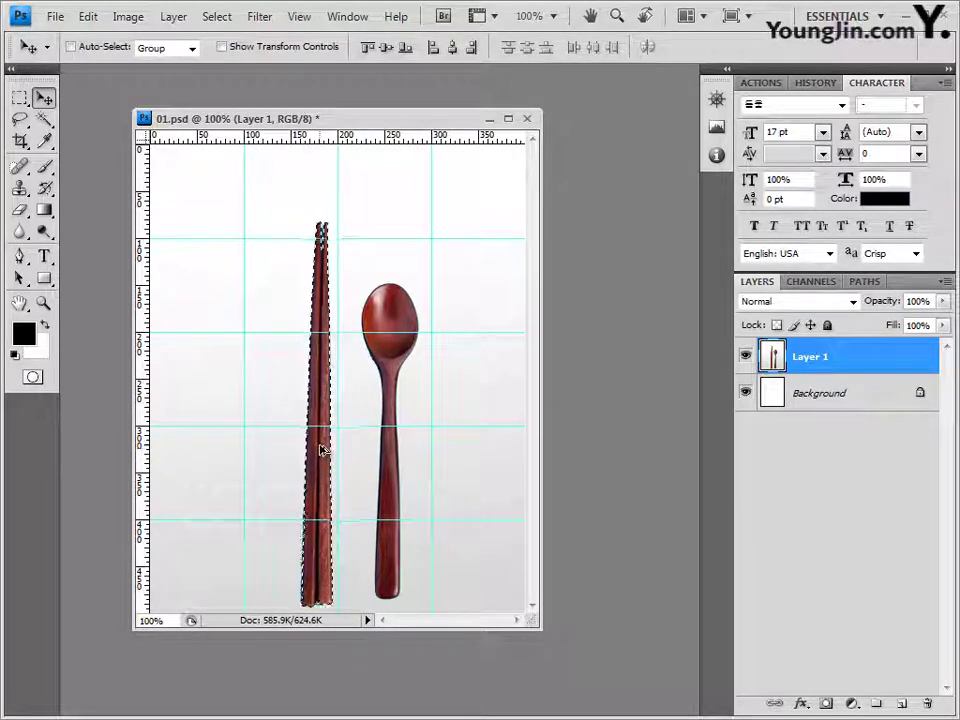
{"action": "left_click_drag", "start_coordinate": [320, 450], "coordinate": [218, 428]}
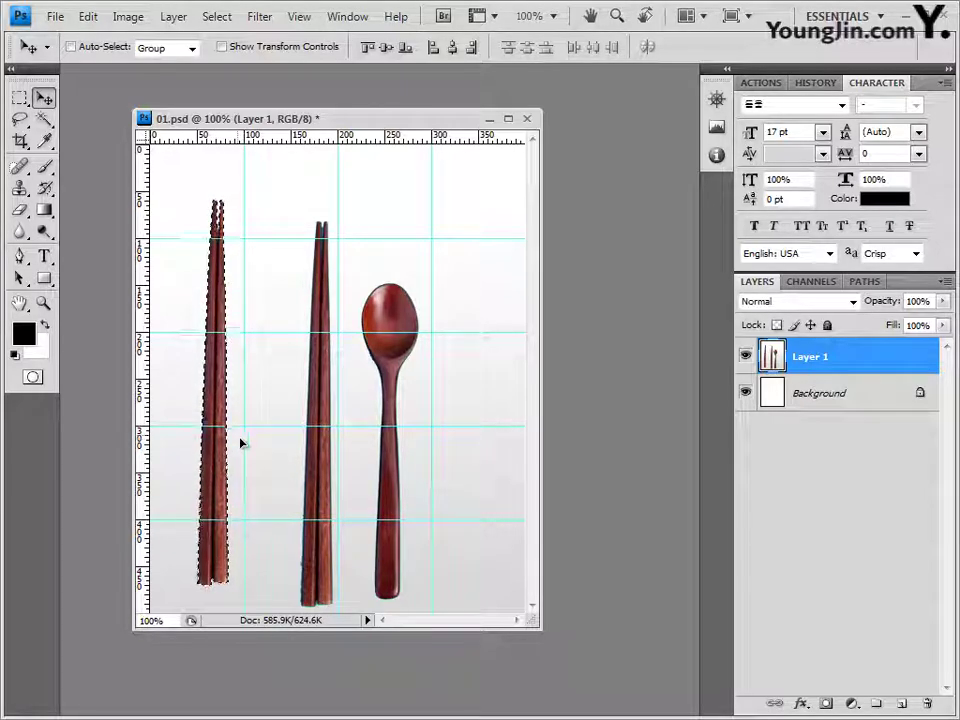
{"action": "key", "text": "ctrl+t"}
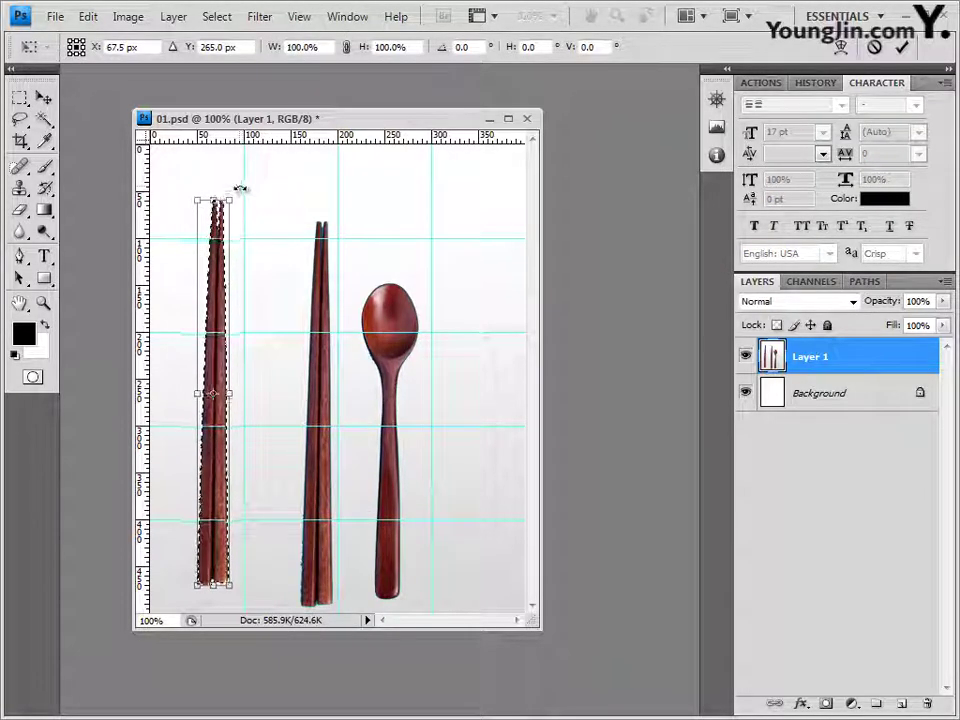
{"action": "left_click_drag", "start_coordinate": [240, 189], "coordinate": [272, 240]}
{"action": "left_click_drag", "start_coordinate": [317, 193], "coordinate": [321, 226]}
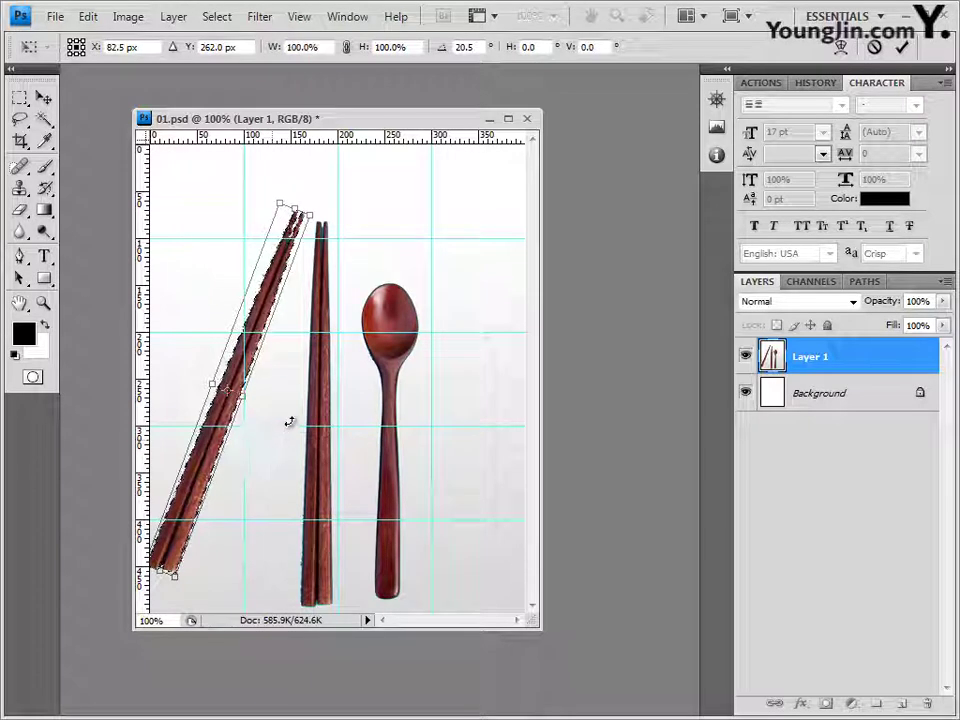
{"action": "key", "text": "Return"}
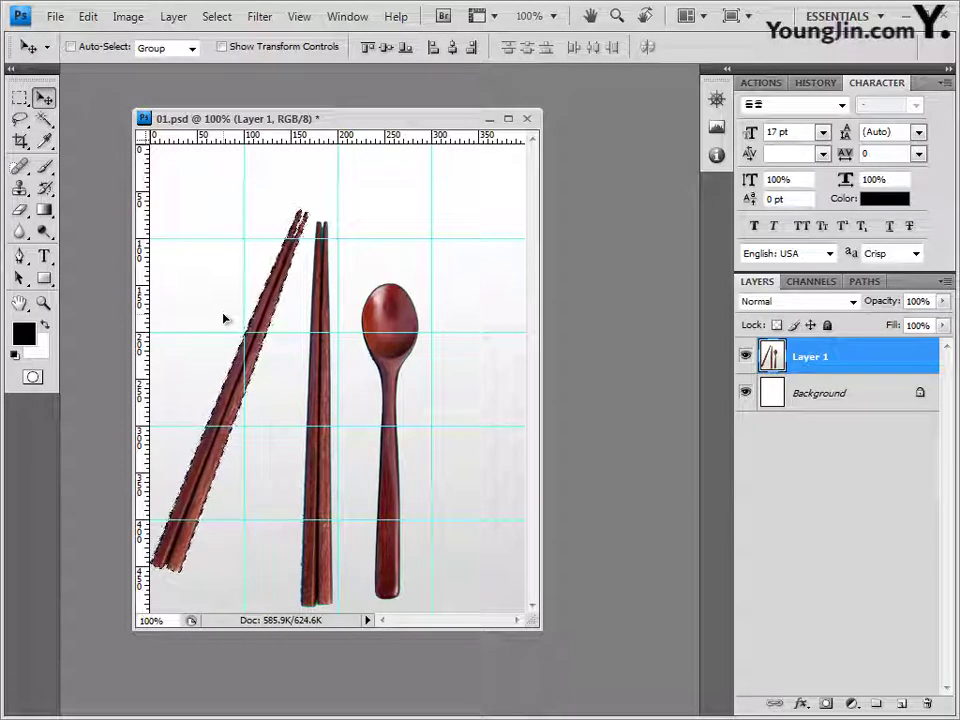
Deselect the chopsticks copy and shift the whole of Layer 1 slightly upward on the canvas
{"action": "key", "text": "ctrl+d"}
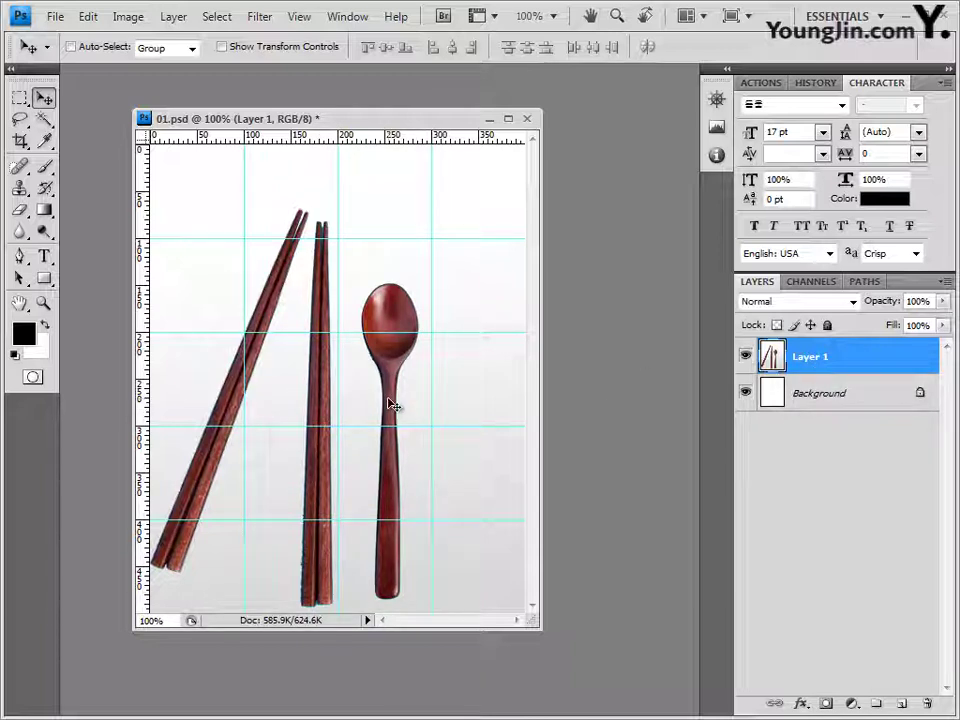
{"action": "left_click_drag", "start_coordinate": [389, 396], "coordinate": [389, 380]}
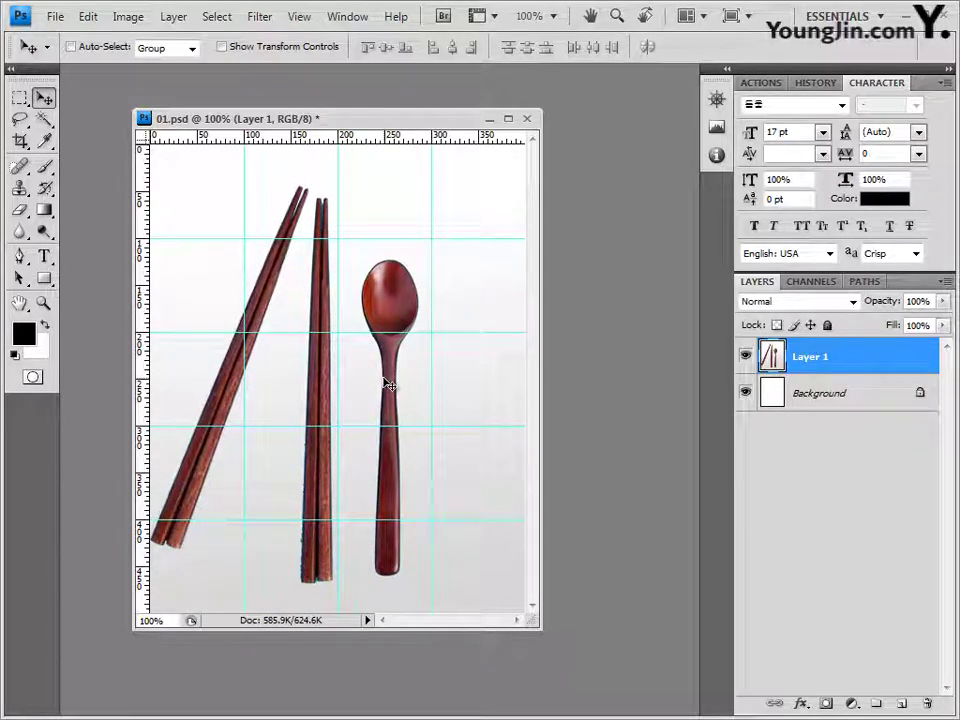
{"action": "left_click_drag", "start_coordinate": [388, 387], "coordinate": [389, 383]}
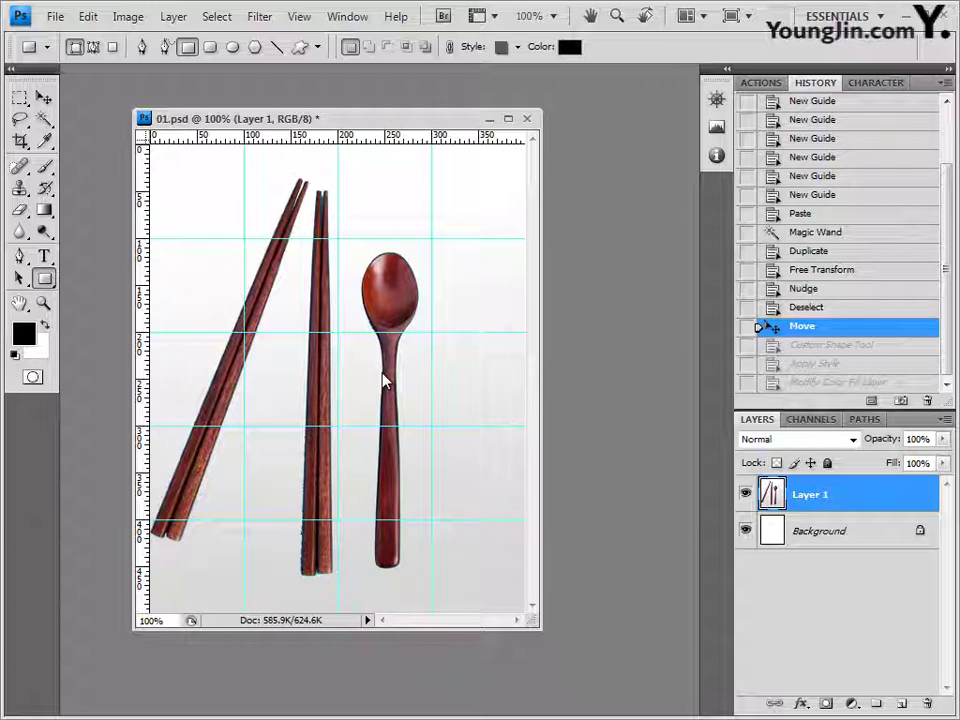
Activate the Custom Shape tool and replace the current shape set with the Ornaments shapes
{"action": "right_click", "coordinate": [47, 283]}
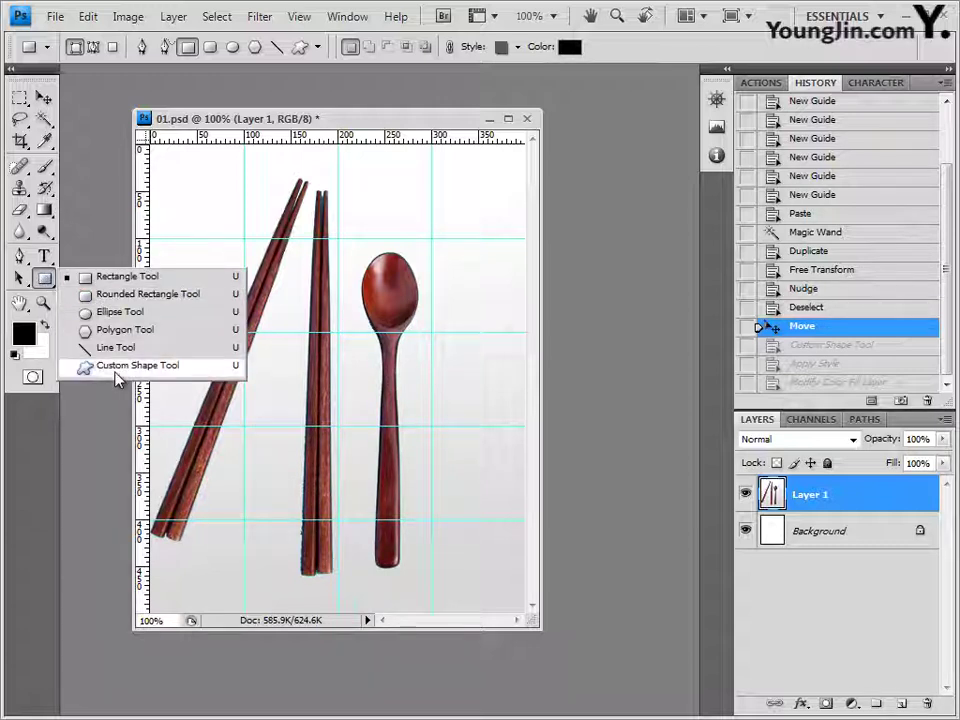
{"action": "left_click", "coordinate": [115, 368]}
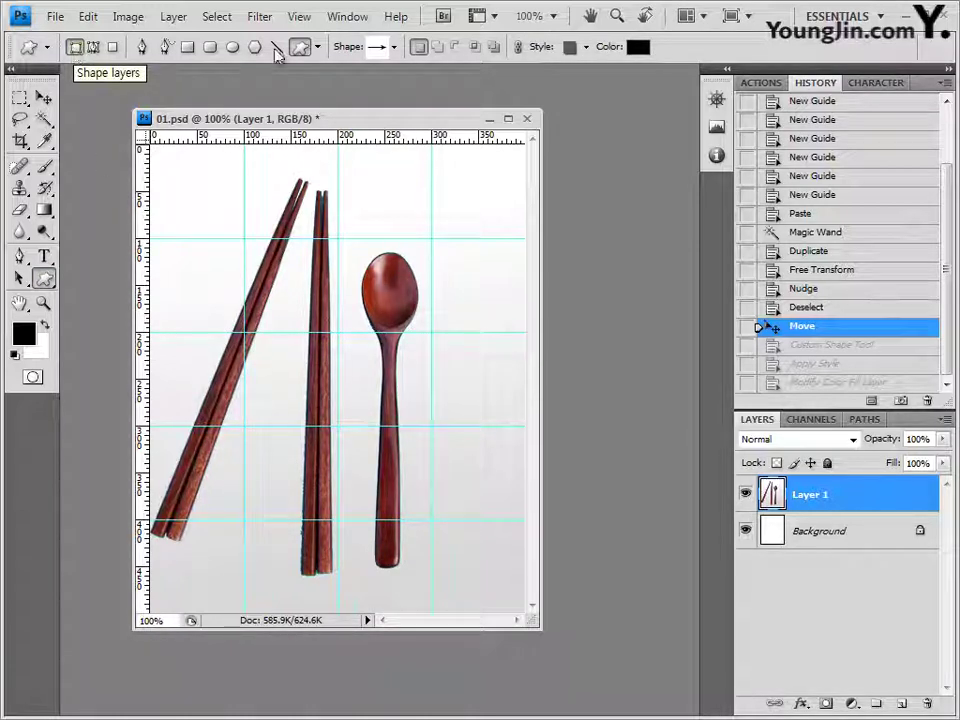
{"action": "left_click", "coordinate": [396, 48]}
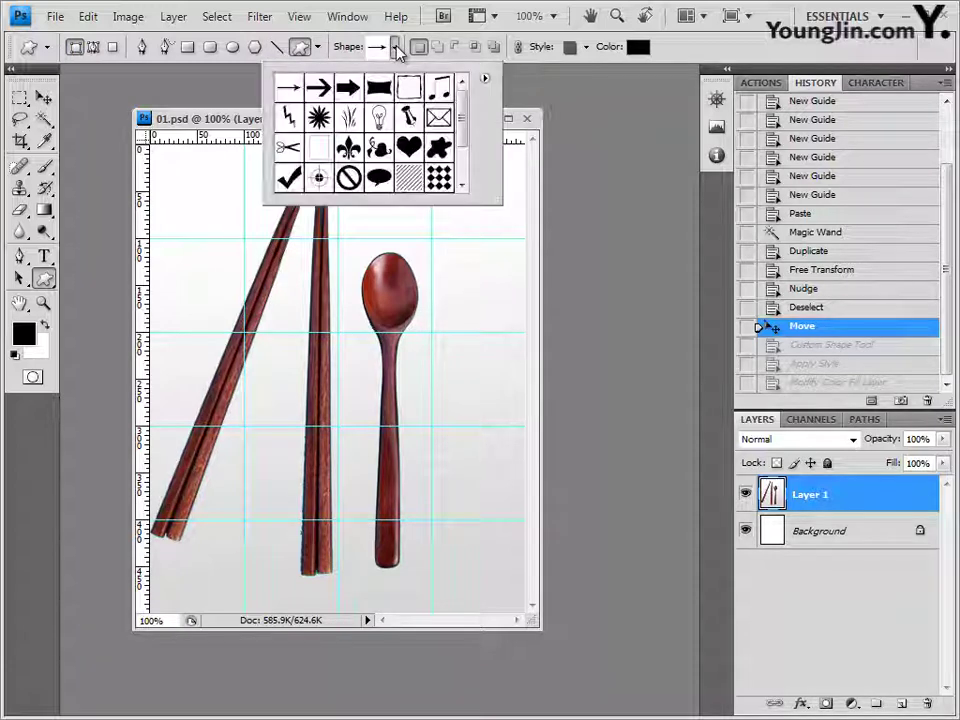
{"action": "left_click", "coordinate": [484, 78]}
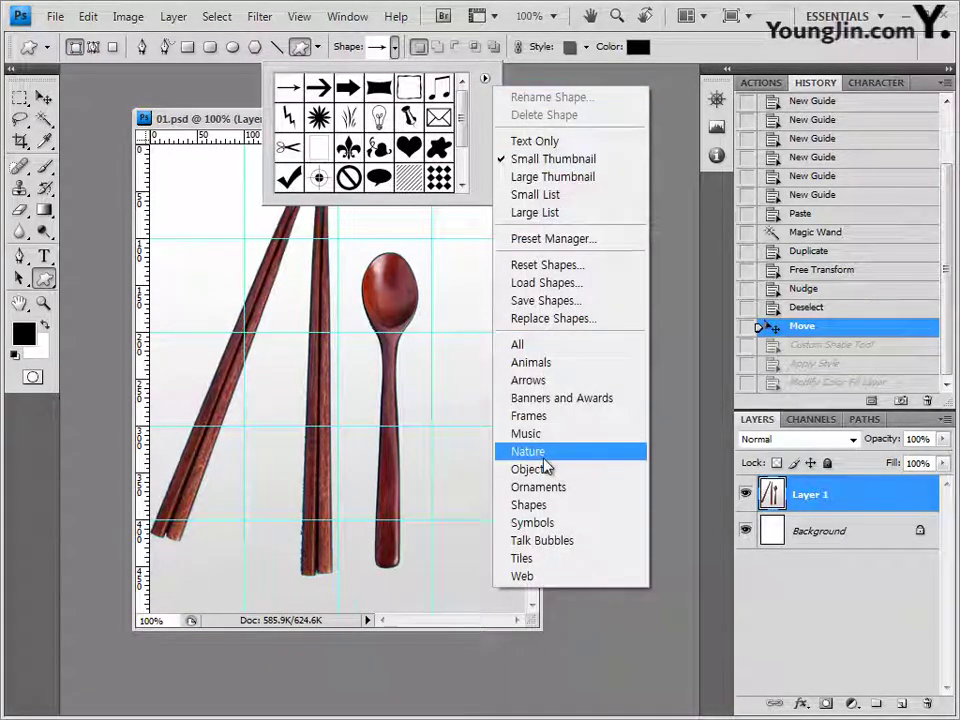
{"action": "left_click", "coordinate": [588, 493]}
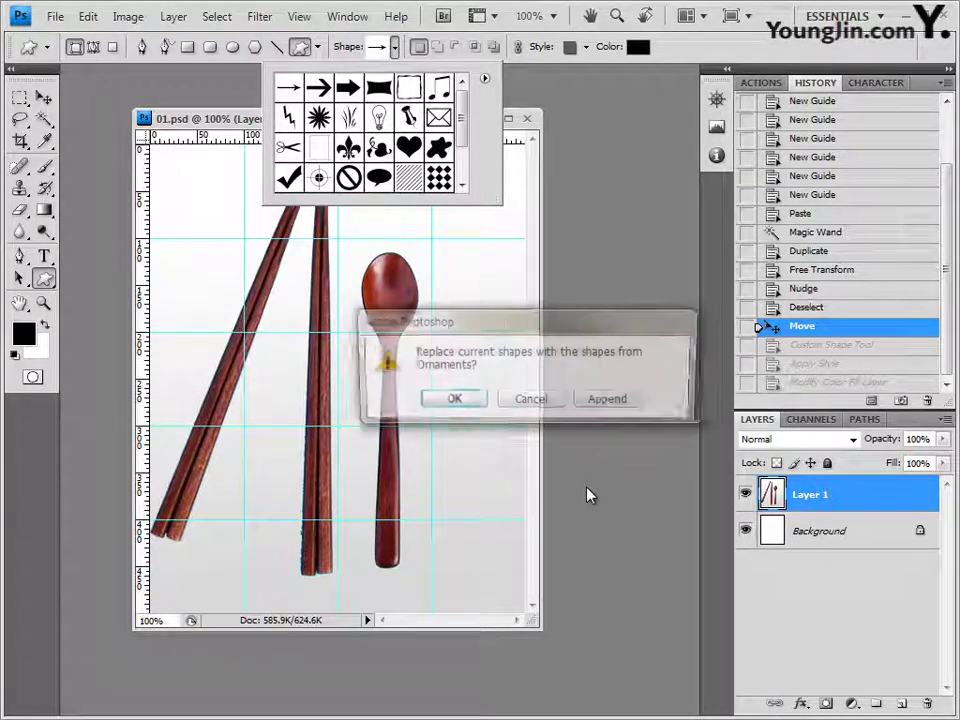
{"action": "left_click", "coordinate": [474, 400]}
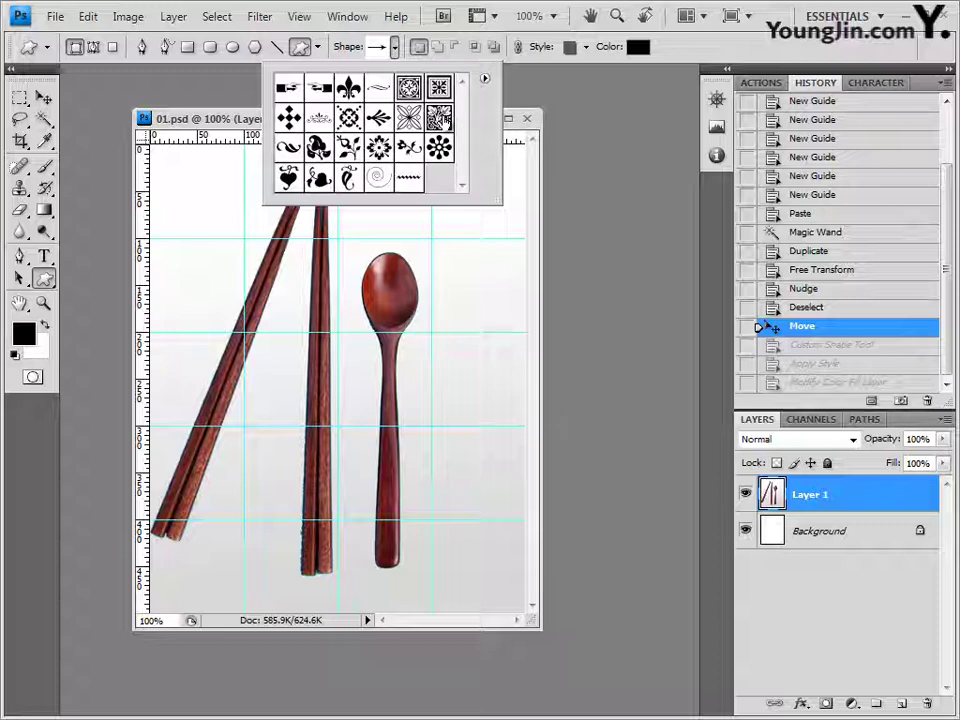
Draw the square floral ornament tile from the intersection of the 300 px and 400 px guides, and clear its layer style
{"action": "left_click", "coordinate": [441, 117]}
{"action": "left_click", "coordinate": [650, 90]}
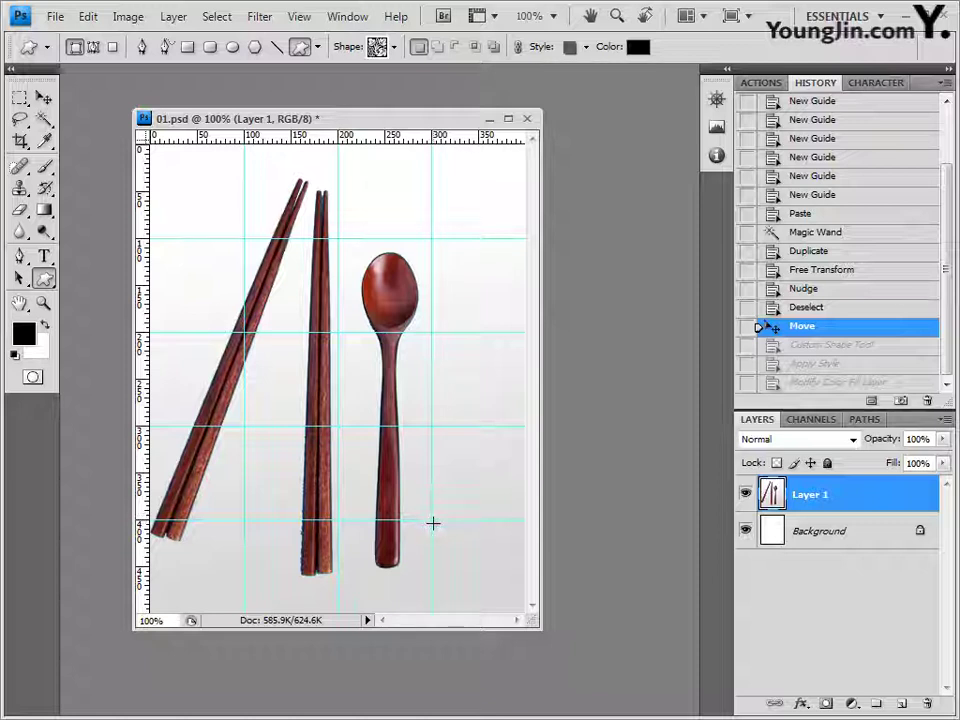
{"action": "left_click_drag", "start_coordinate": [432, 523], "coordinate": [500, 599]}
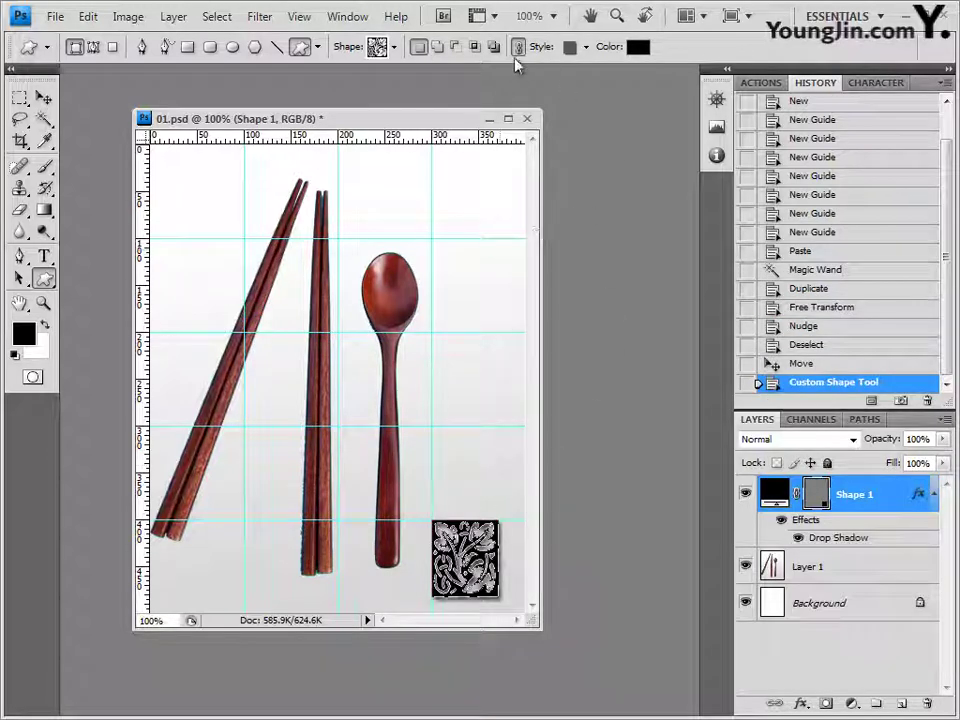
{"action": "left_click", "coordinate": [586, 47]}
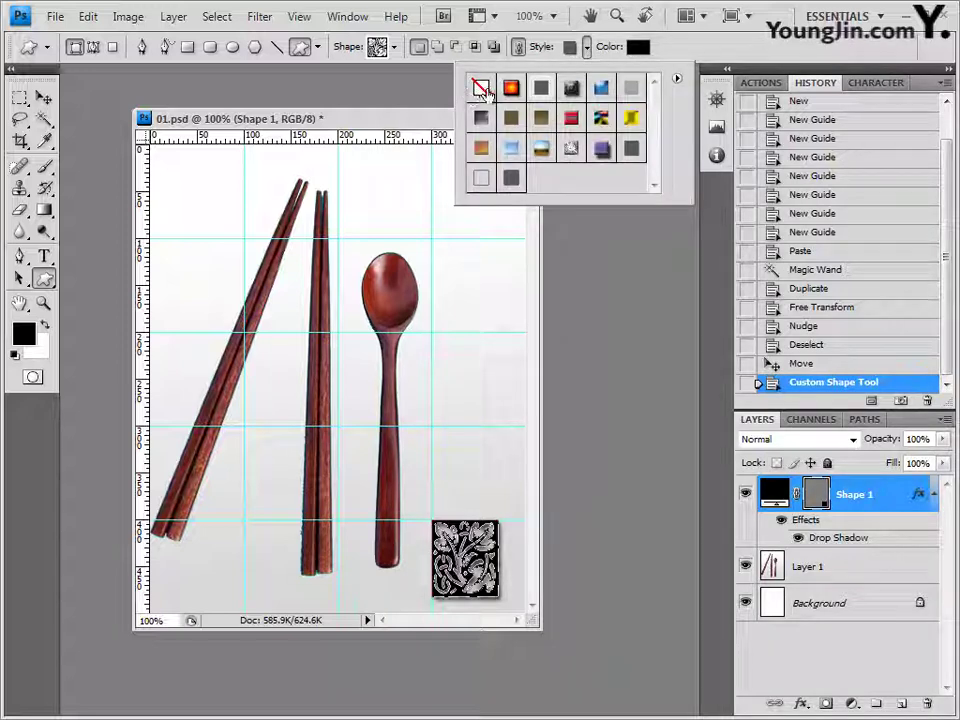
{"action": "left_click", "coordinate": [481, 89]}
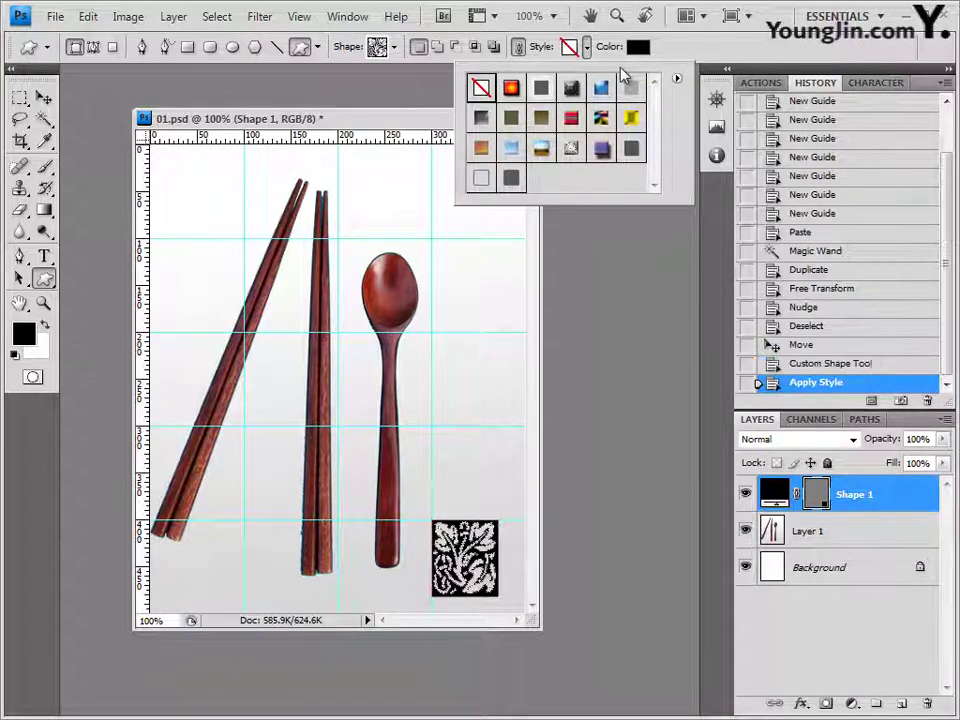
Set the square ornament's fill color to cc0000 and give it a Bevel and Emboss effect with the Inner Bevel style
{"action": "left_click", "coordinate": [638, 47]}
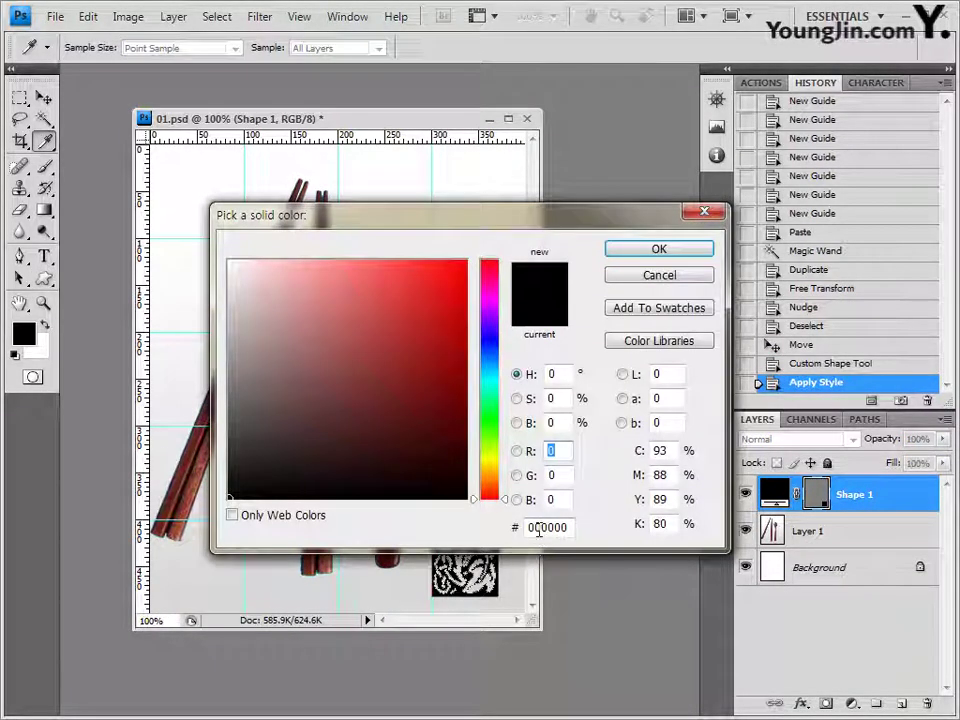
{"action": "left_click_drag", "start_coordinate": [538, 530], "coordinate": [510, 529]}
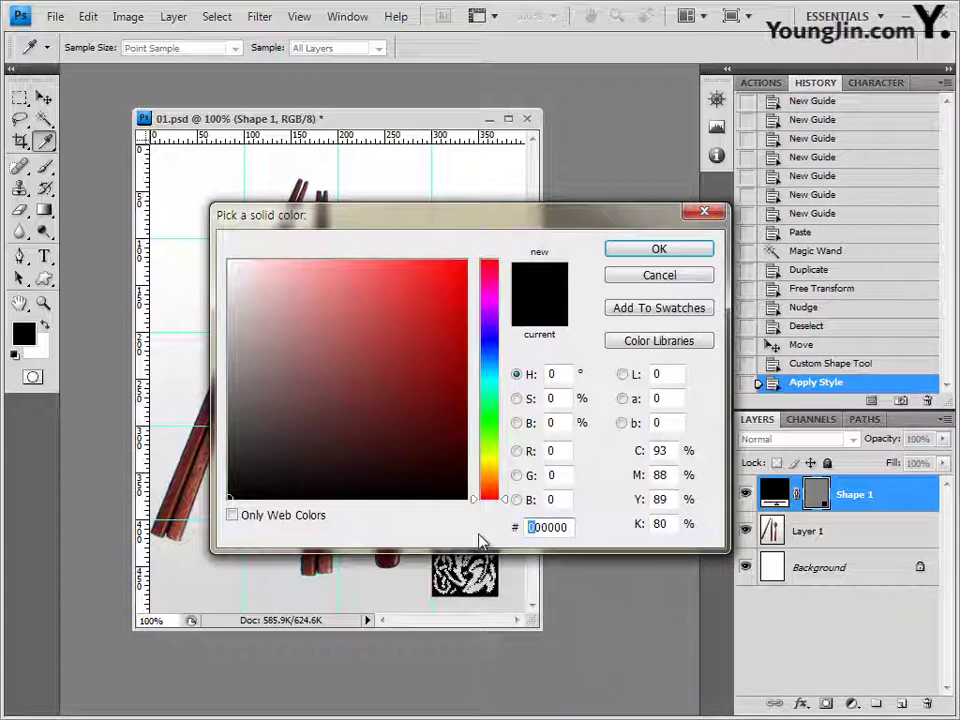
{"action": "type", "text": "cc"}
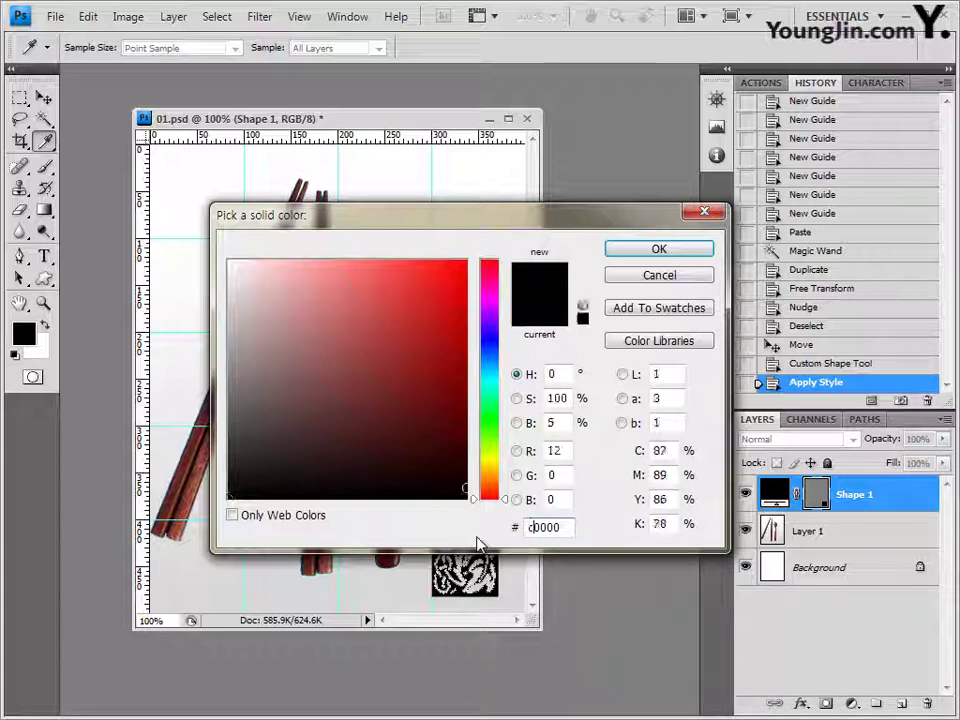
{"action": "left_click", "coordinate": [683, 252]}
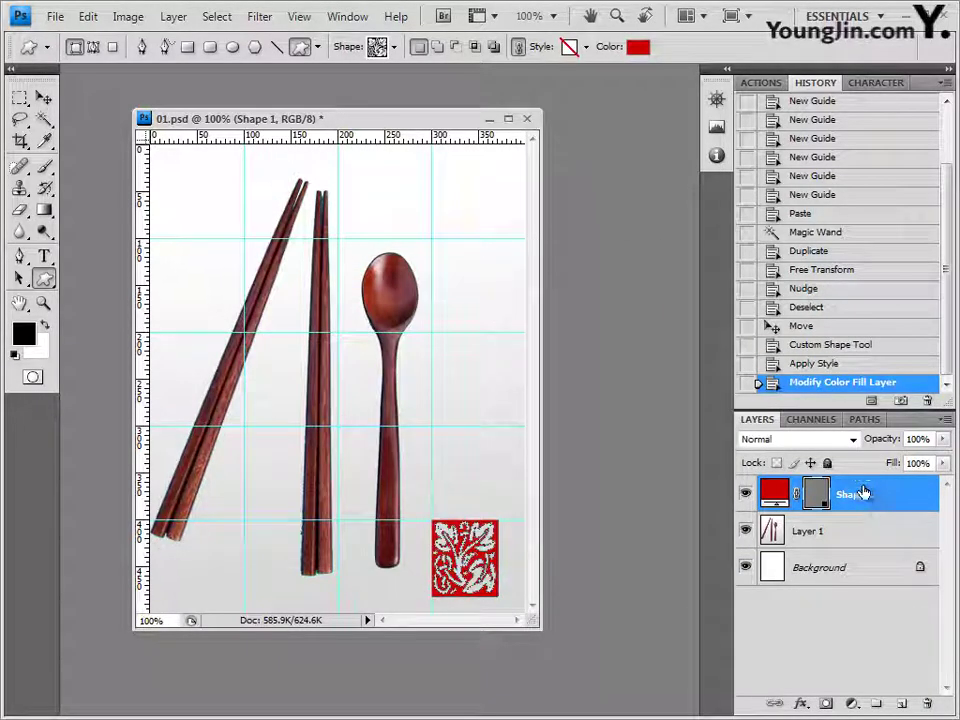
{"action": "left_click", "coordinate": [806, 706]}
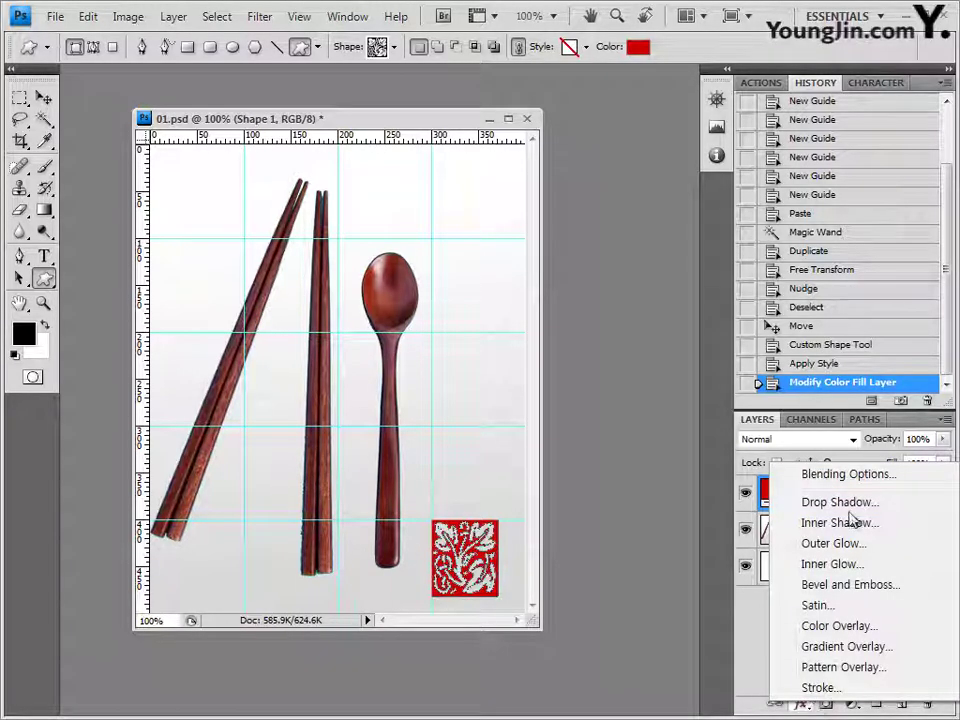
{"action": "left_click", "coordinate": [842, 585]}
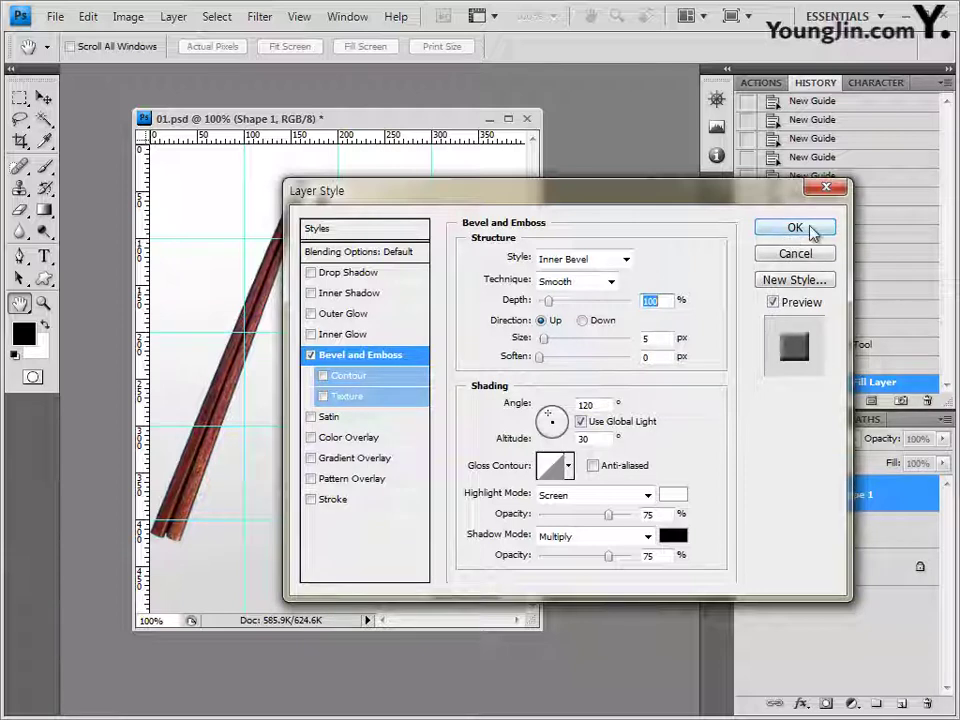
{"action": "left_click", "coordinate": [794, 228]}
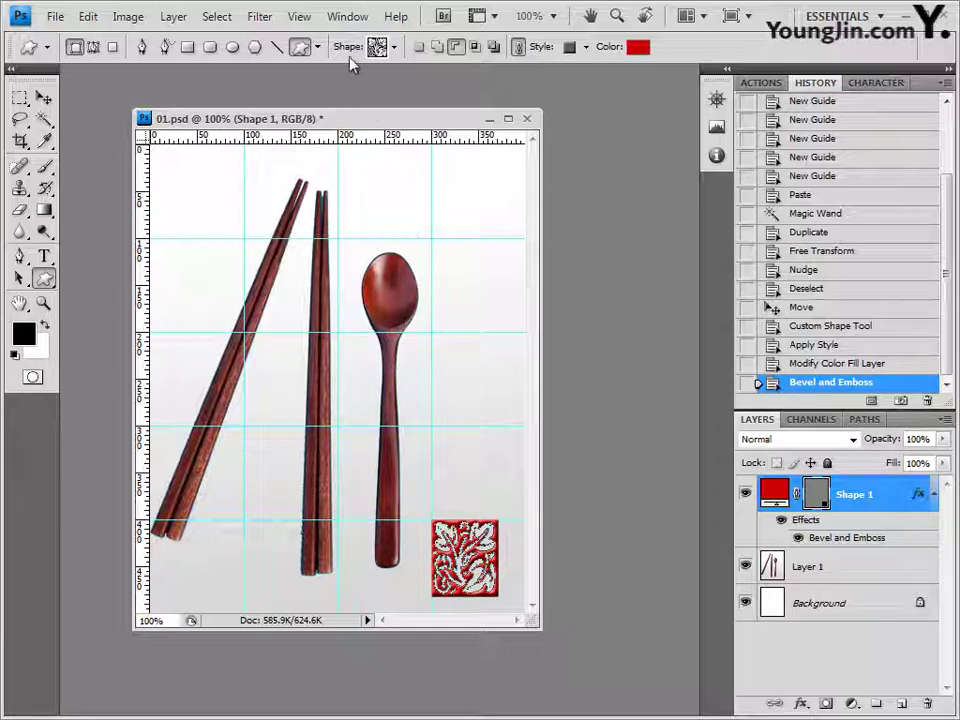
Draw the leaf-and-vine ornament shape inside the spoon's bowl and clear its layer style
{"action": "left_click", "coordinate": [394, 50]}
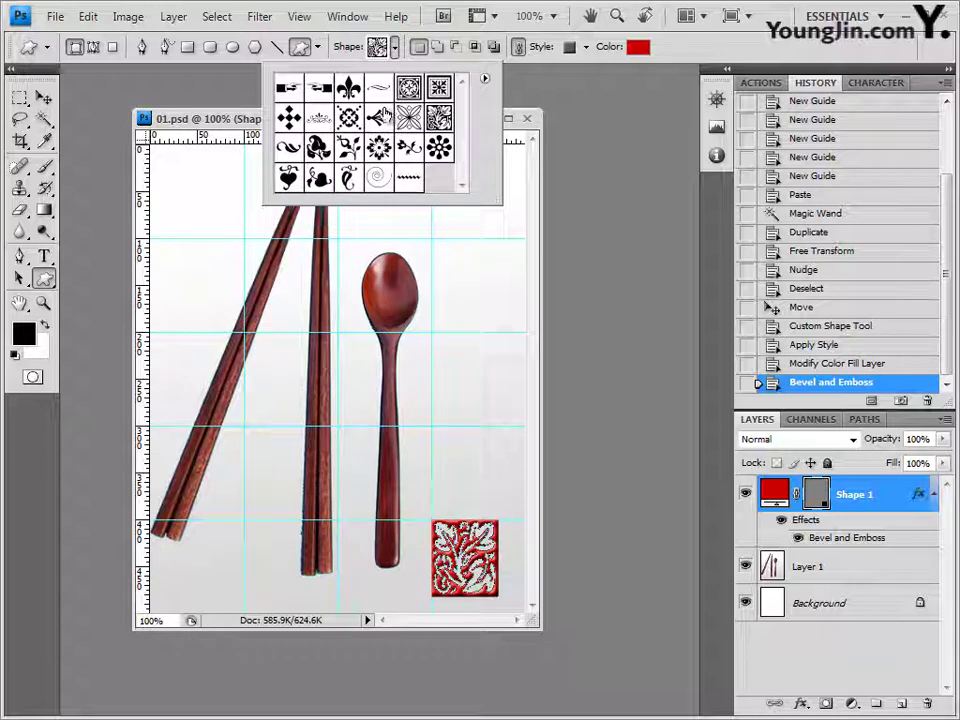
{"action": "left_click", "coordinate": [326, 182]}
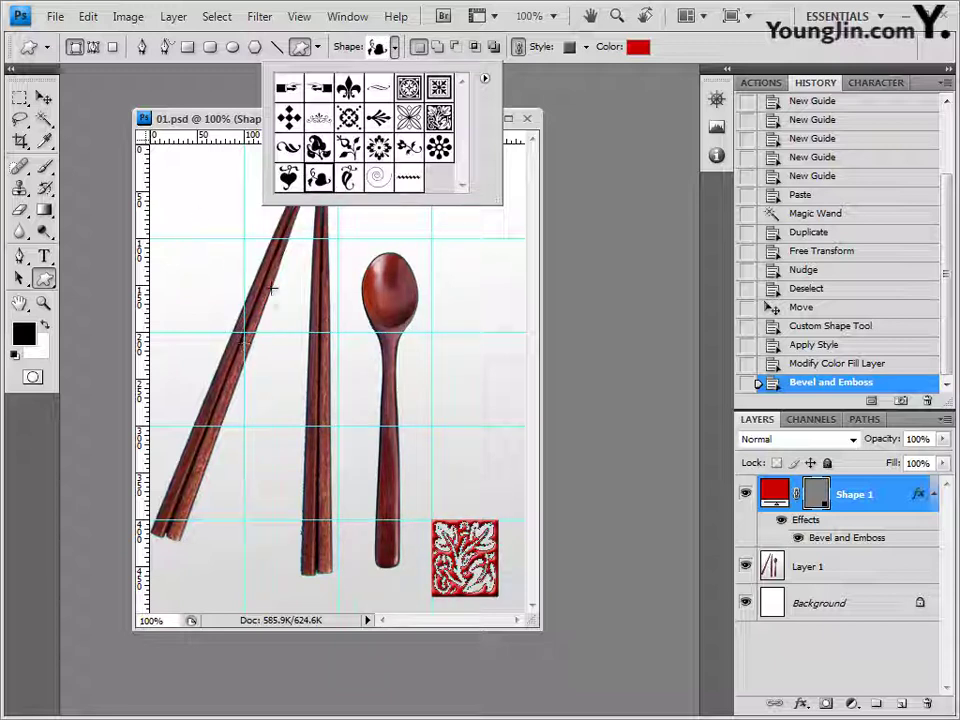
{"action": "left_click_drag", "start_coordinate": [372, 277], "coordinate": [416, 312]}
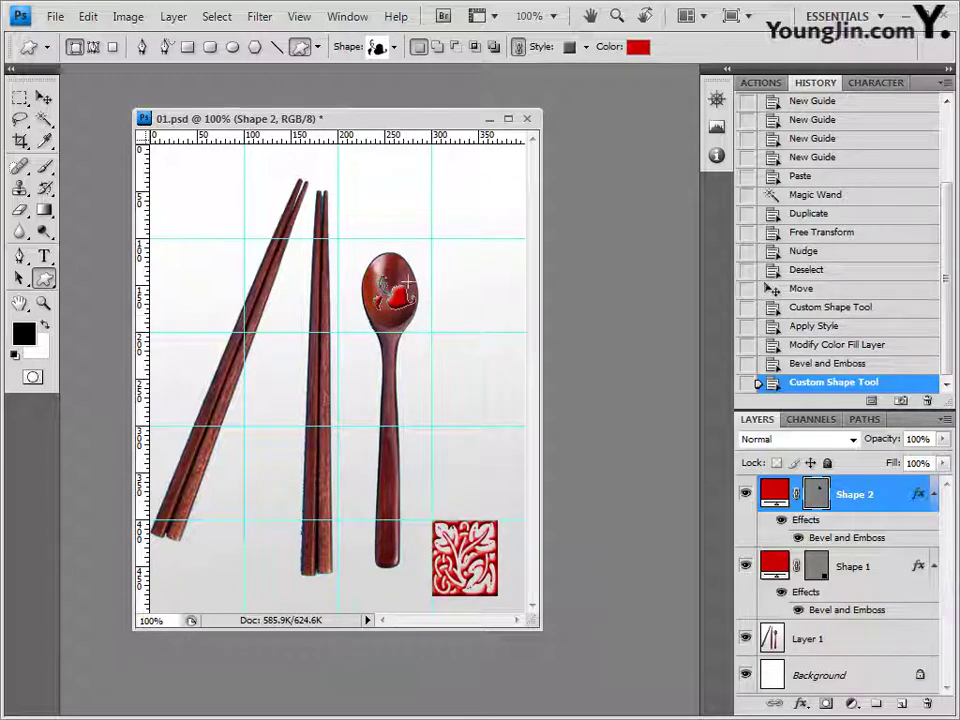
{"action": "left_click", "coordinate": [587, 47]}
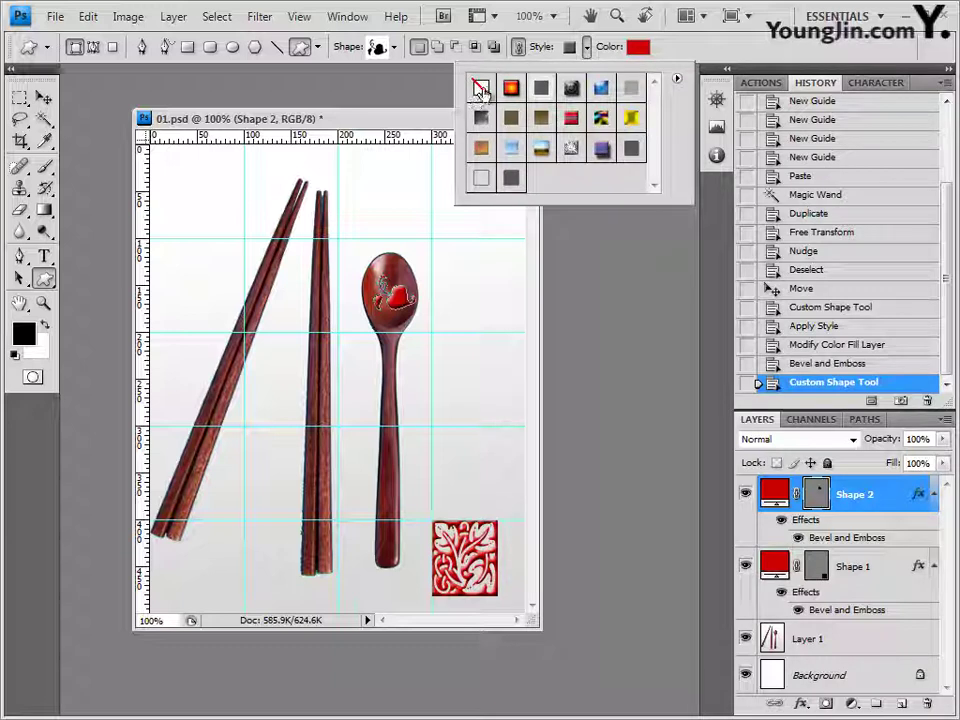
{"action": "left_click", "coordinate": [481, 88]}
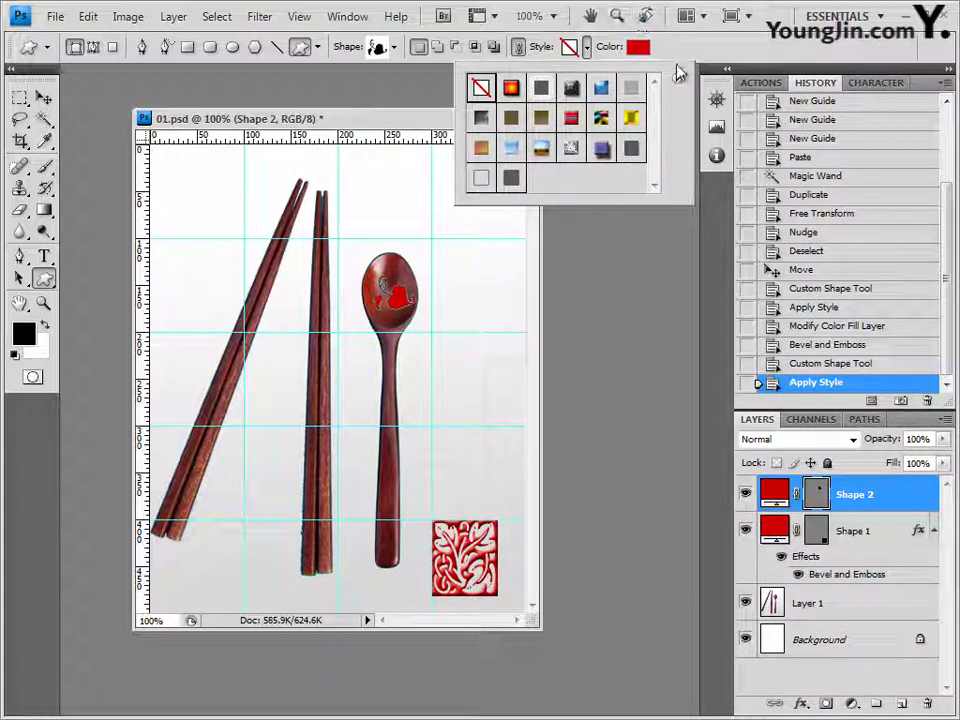
Set the spoon ornament's fill color to f5ff55 and add an Outer Glow effect with 75% opacity and 5 px size
{"action": "left_click", "coordinate": [637, 48]}
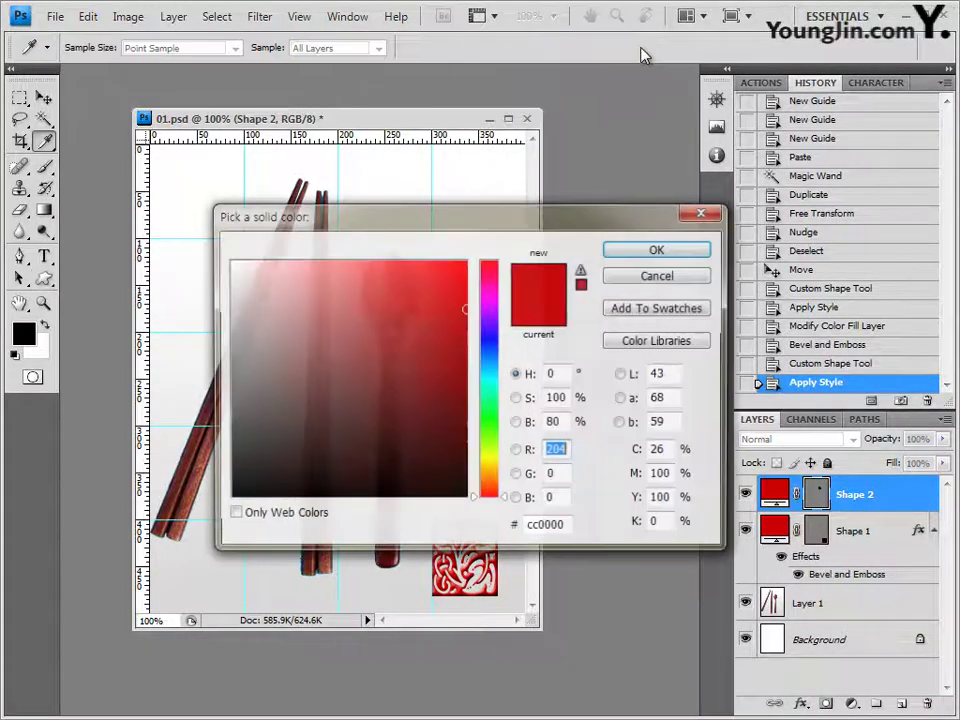
{"action": "left_click", "coordinate": [575, 527]}
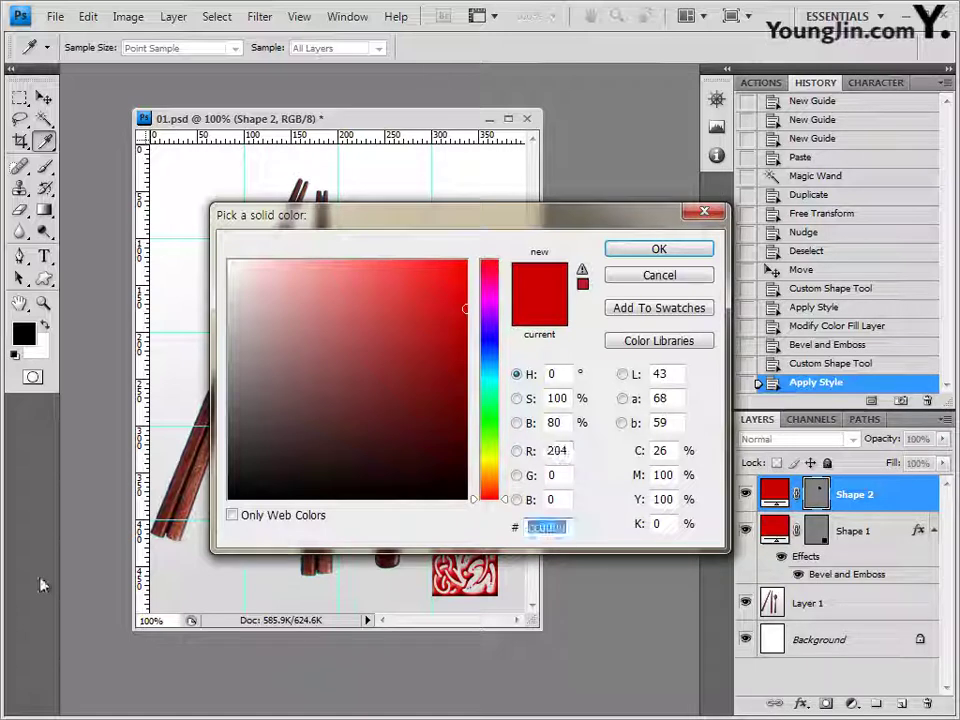
{"action": "type", "text": "f5ff55"}
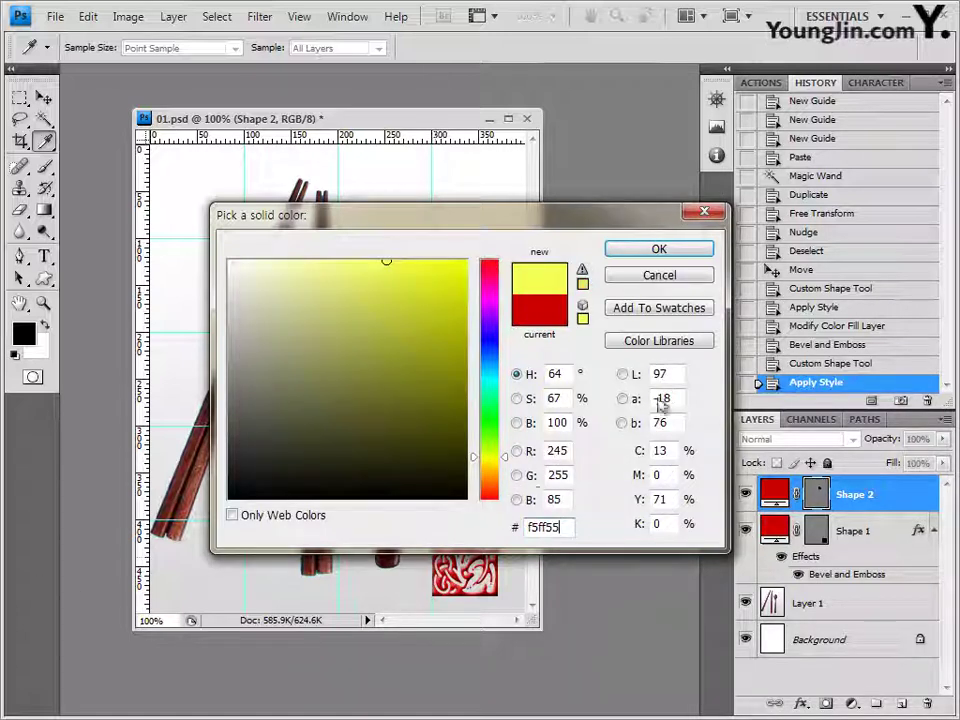
{"action": "left_click", "coordinate": [677, 250]}
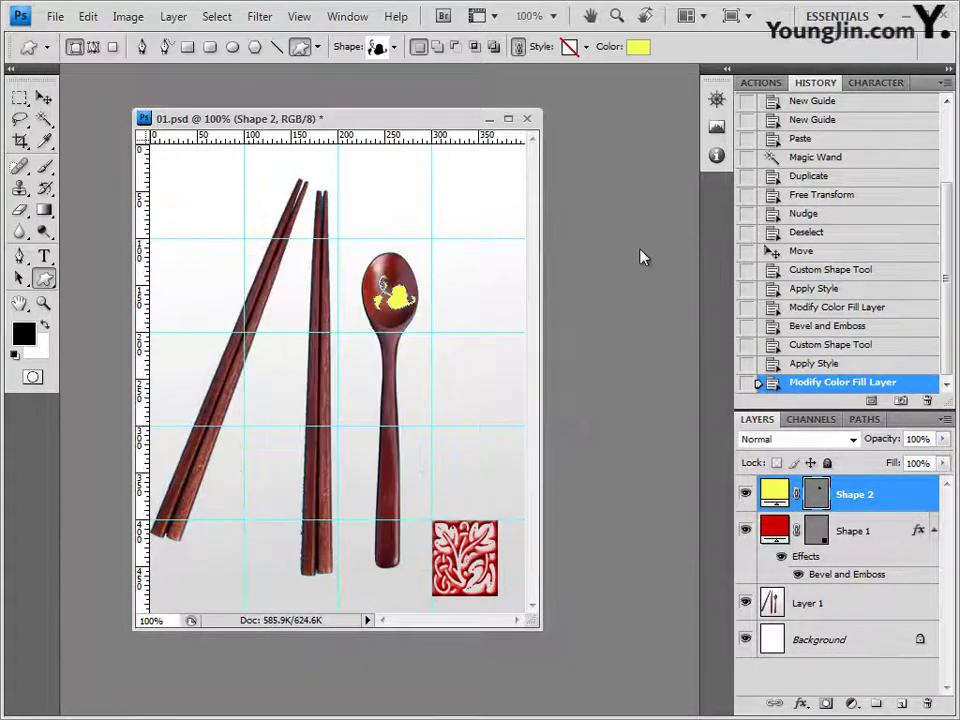
{"action": "left_click", "coordinate": [800, 705]}
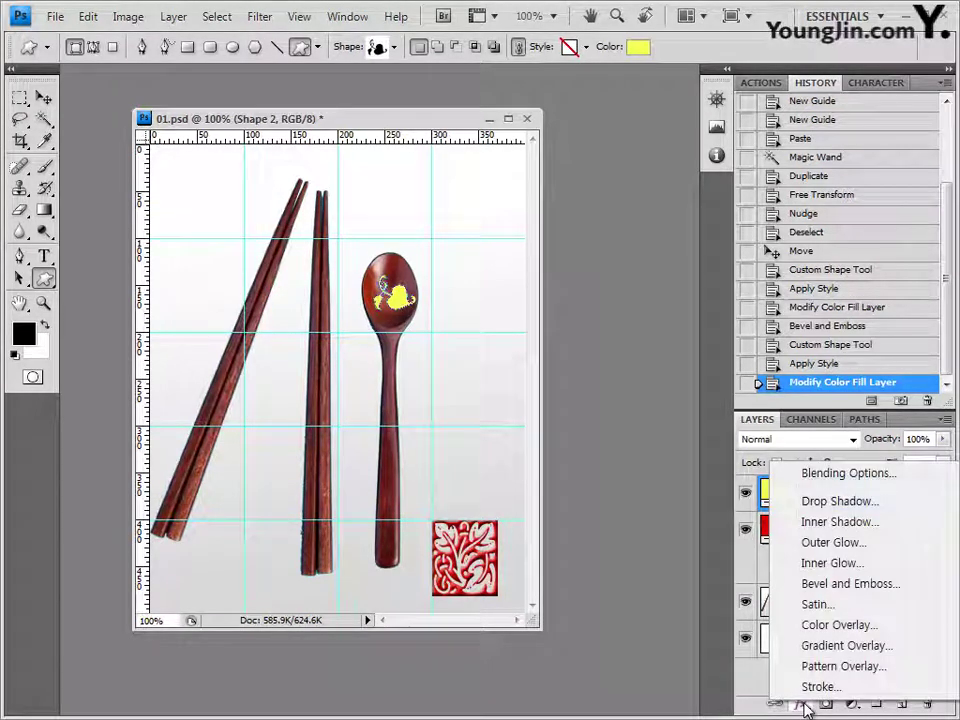
{"action": "left_click", "coordinate": [858, 541]}
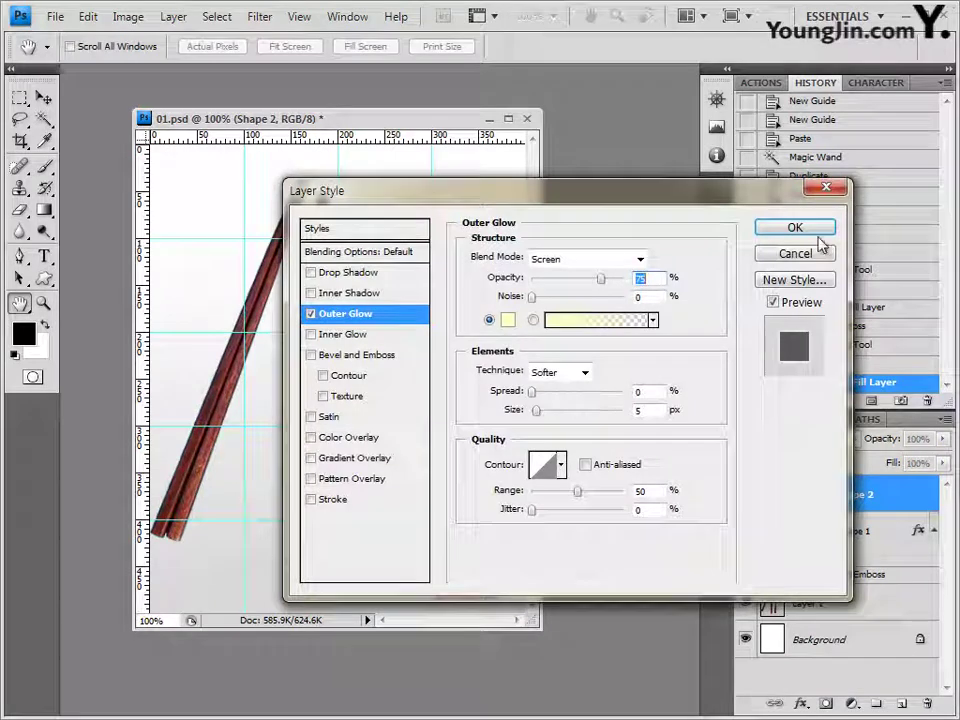
{"action": "left_click", "coordinate": [768, 230]}
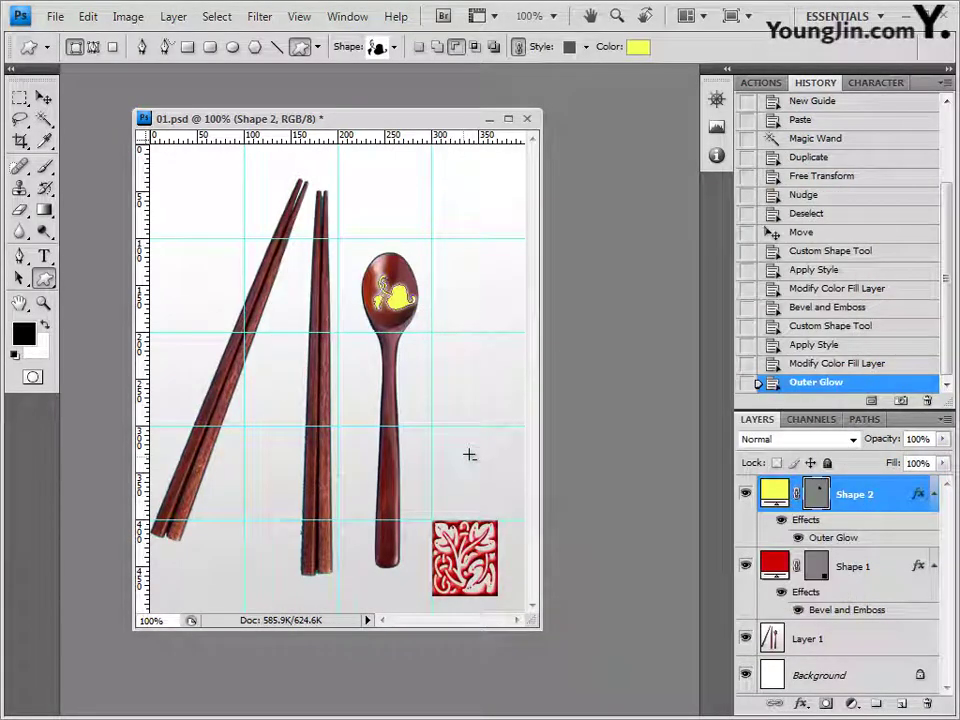
Nudge the yellow ornament slightly up and to the left to center it within the spoon's bowl
{"action": "left_click", "coordinate": [42, 98]}
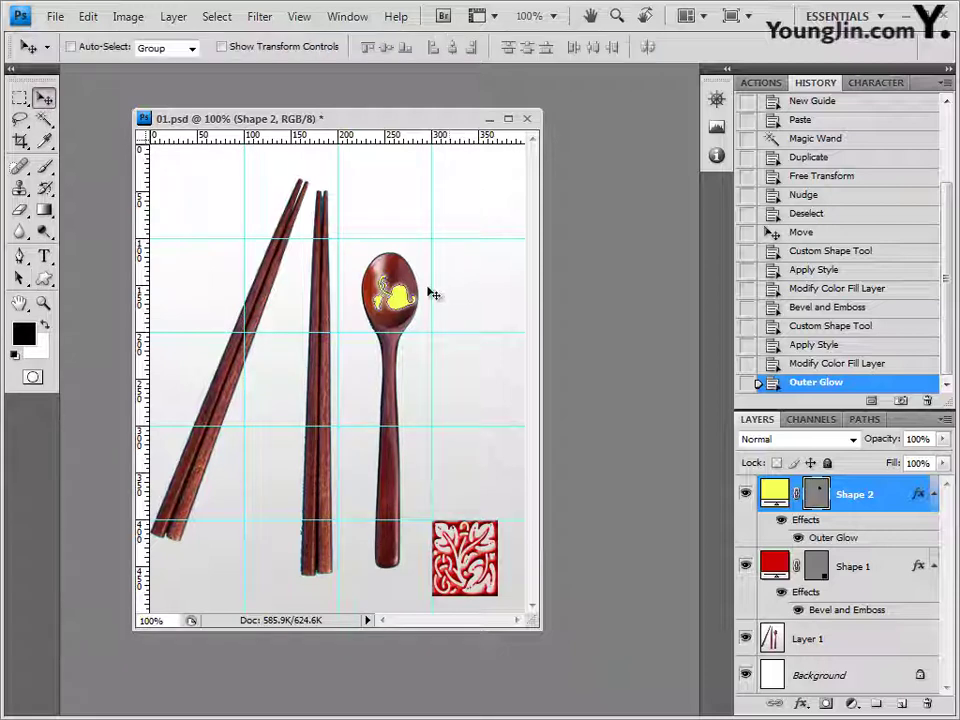
{"action": "key", "text": "Up"}
{"action": "key", "text": "Up"}
{"action": "key", "text": "Up"}
{"action": "key", "text": "Left"}
{"action": "key", "text": "Left"}
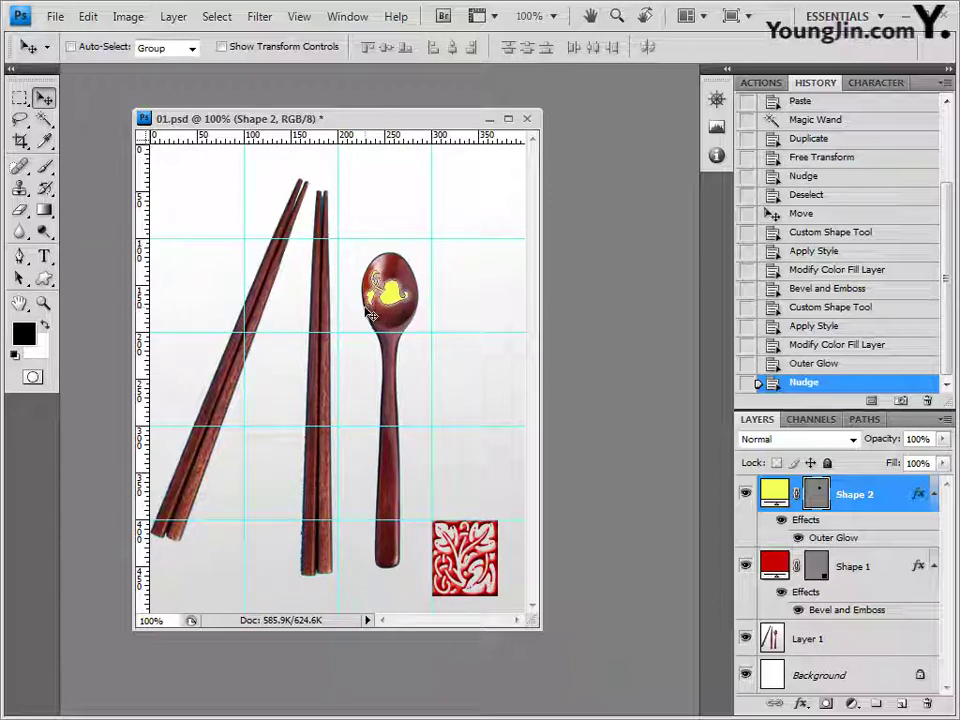
Try to enlarge the yellow spoon ornament proportionally with Free Transform, and undo the transformation
{"action": "key", "text": "ctrl+t"}
{"action": "left_click_drag", "start_coordinate": [413, 318], "coordinate": [414, 323]}
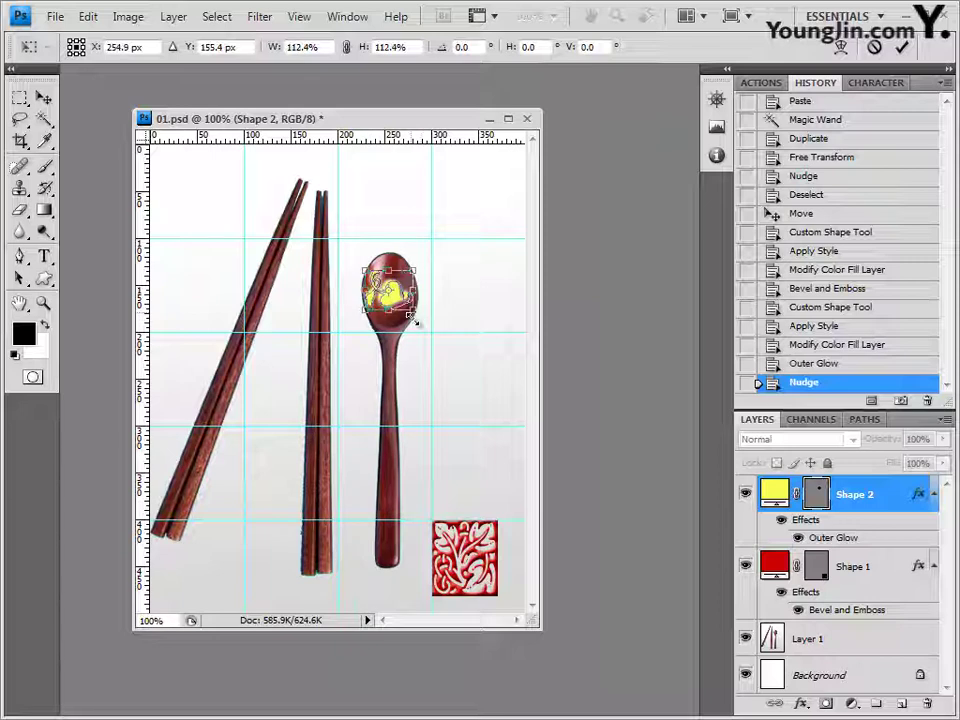
{"action": "key", "text": "Return"}
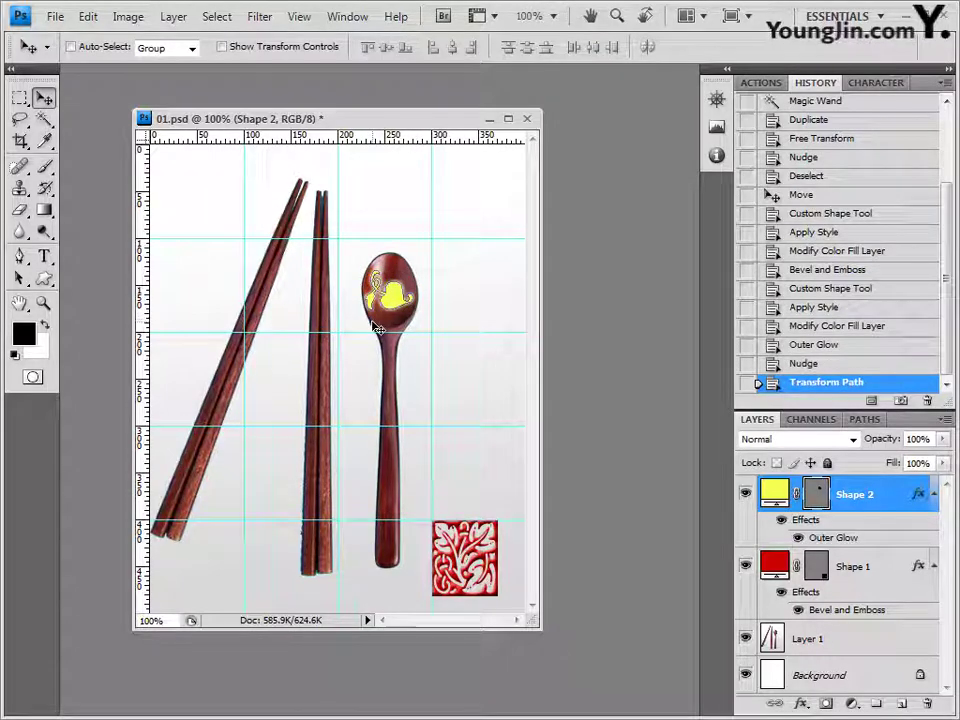
{"action": "key", "text": "ctrl+z"}
Add the two-line horizontal text "SPPON AND / CHOPSTICKS" near the upper-left of the canvas
{"action": "key", "text": "u"}
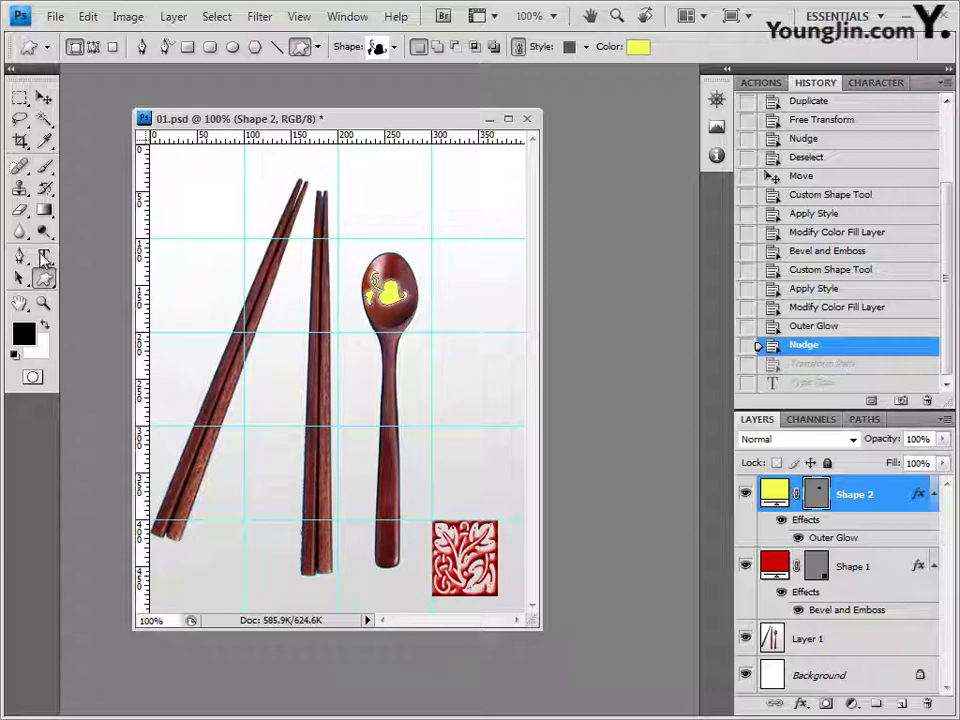
{"action": "left_click_drag", "start_coordinate": [43, 256], "coordinate": [110, 255]}
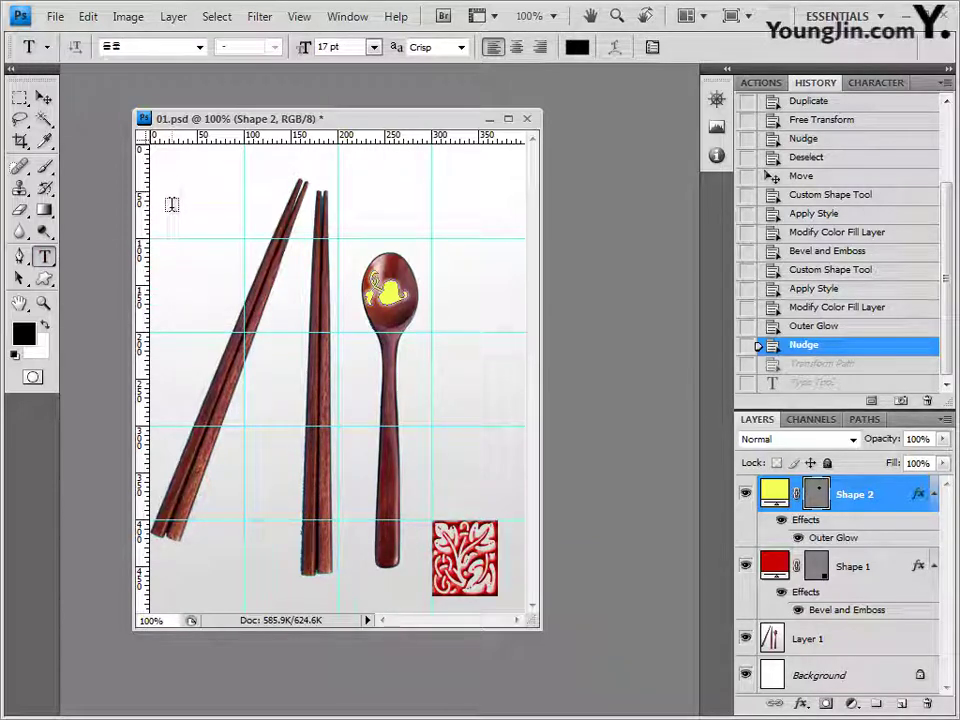
{"action": "left_click", "coordinate": [172, 199]}
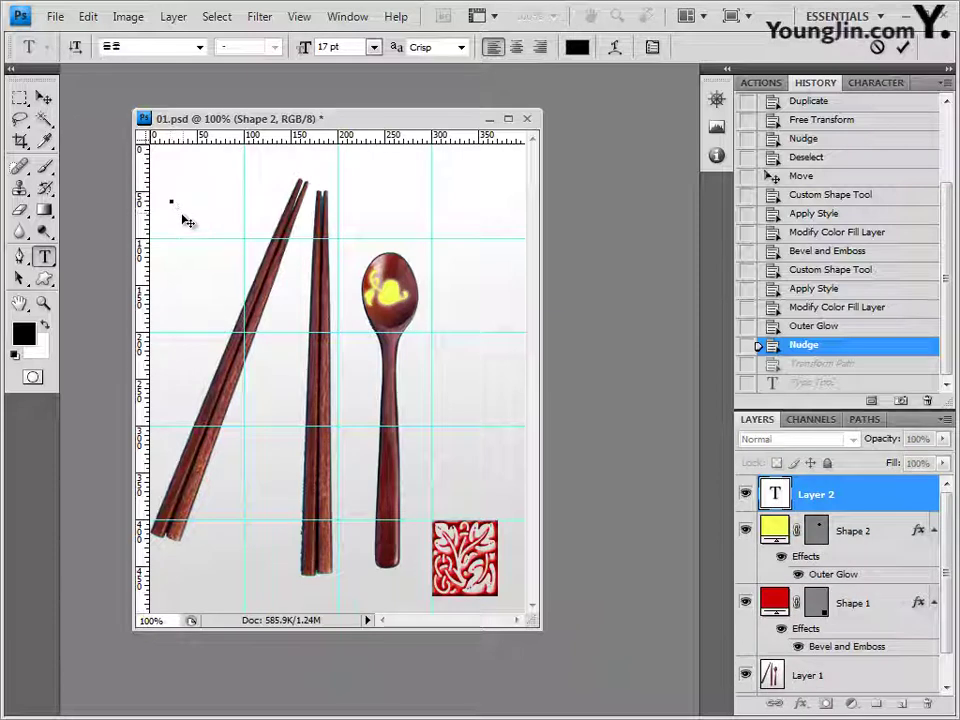
{"action": "type", "text": "SPPON AND"}
{"action": "key", "text": "Return"}
{"action": "type", "text": "CHOPSTICKS"}
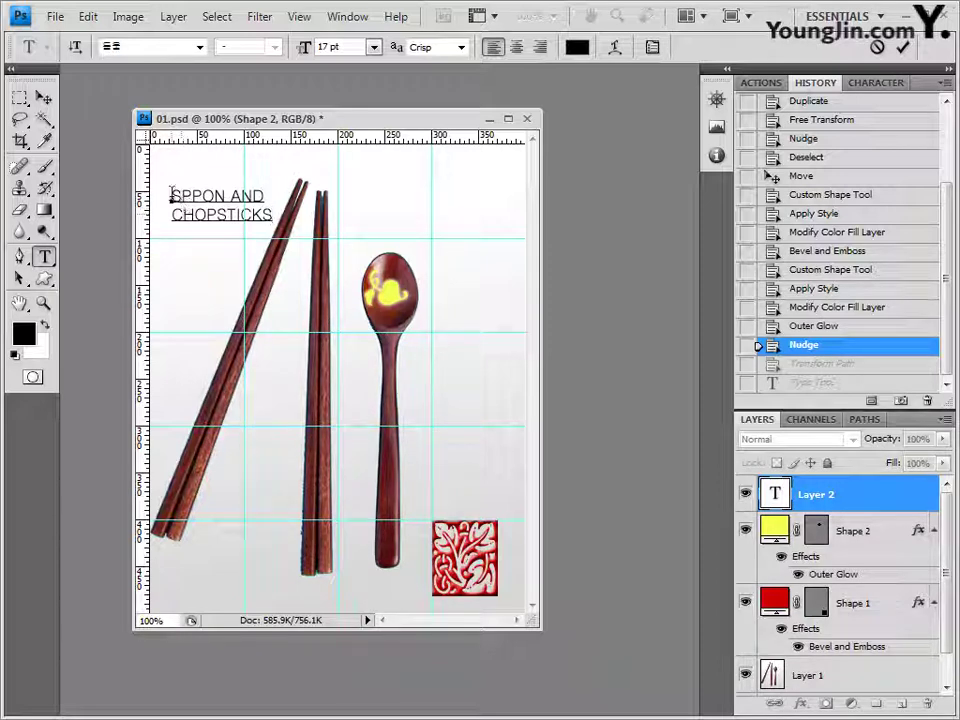
Format both text lines in Times New Roman Bold at 60 pt
{"action": "left_click_drag", "start_coordinate": [171, 193], "coordinate": [285, 225]}
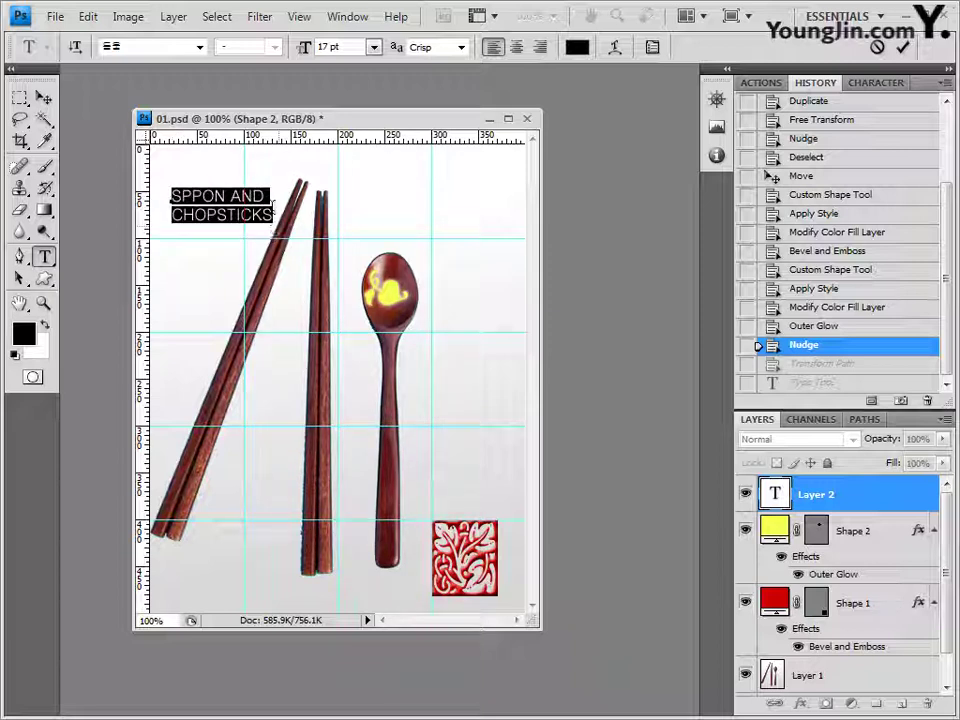
{"action": "left_click", "coordinate": [199, 47]}
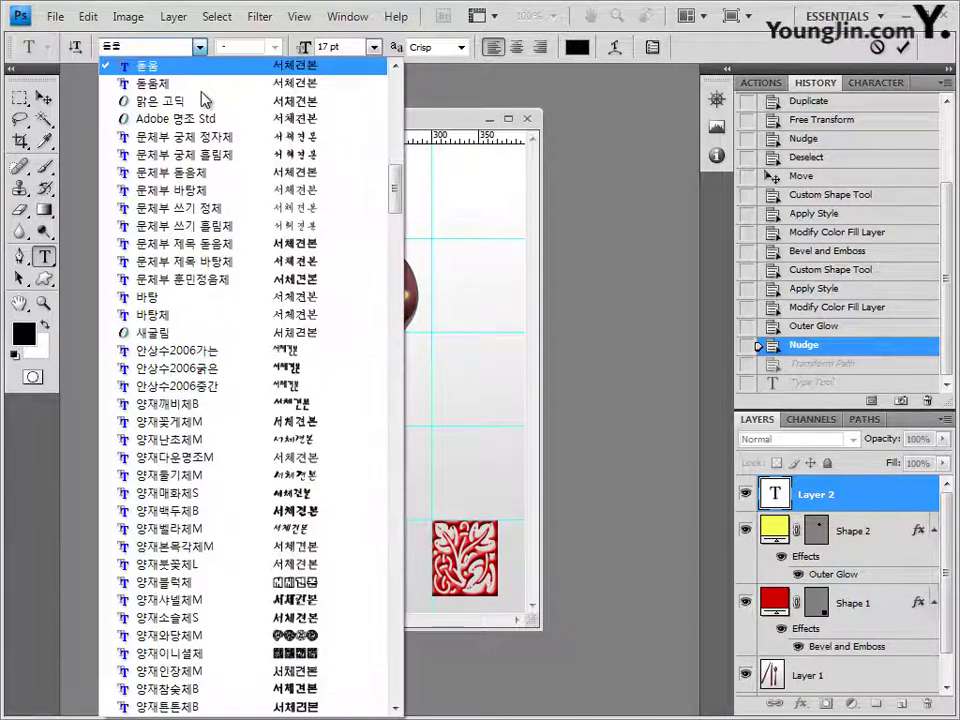
{"action": "left_click_drag", "start_coordinate": [390, 394], "coordinate": [394, 574]}
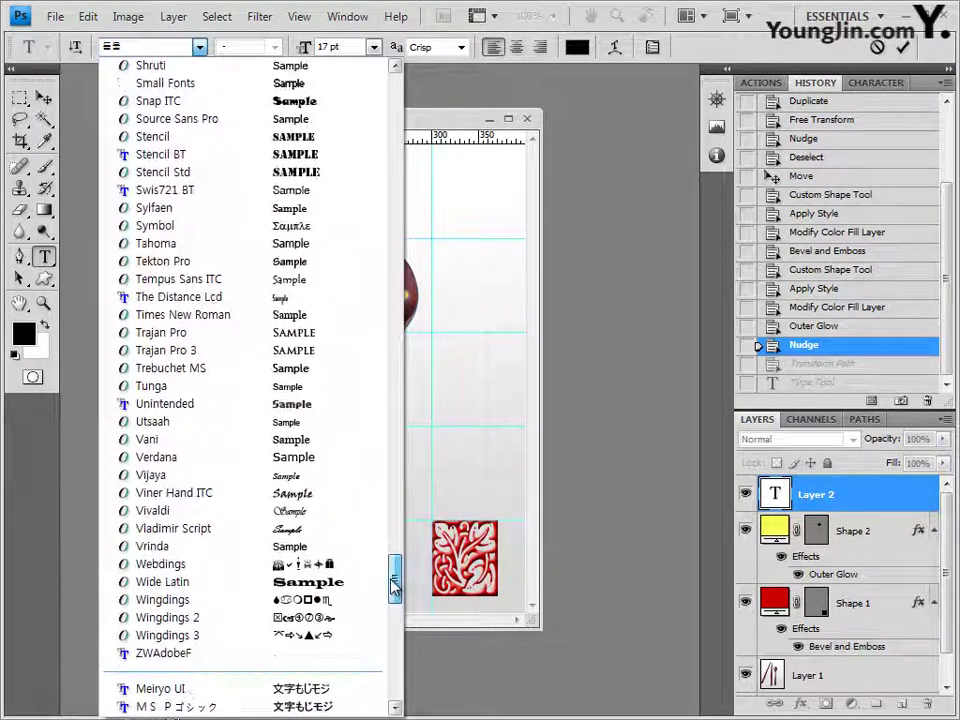
{"action": "left_click", "coordinate": [160, 314]}
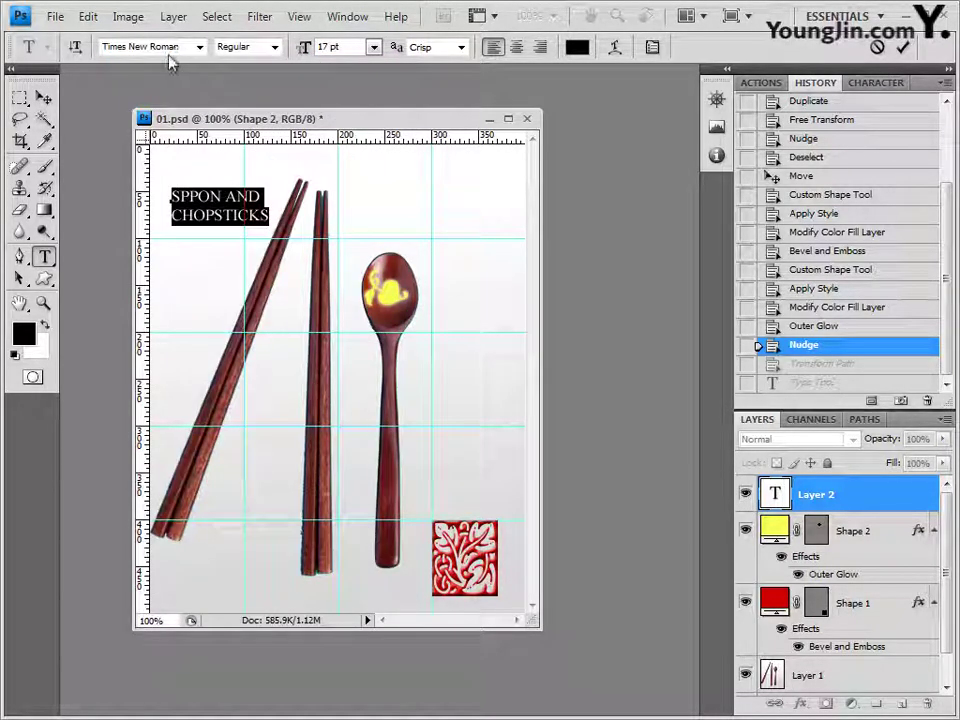
{"action": "left_click", "coordinate": [275, 47]}
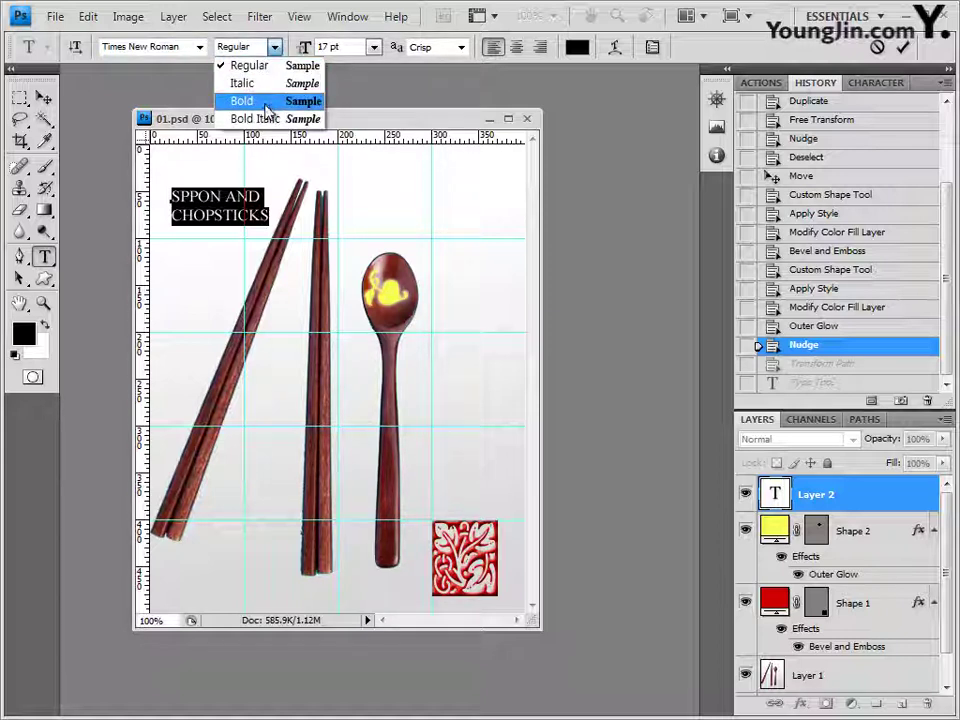
{"action": "left_click", "coordinate": [242, 101]}
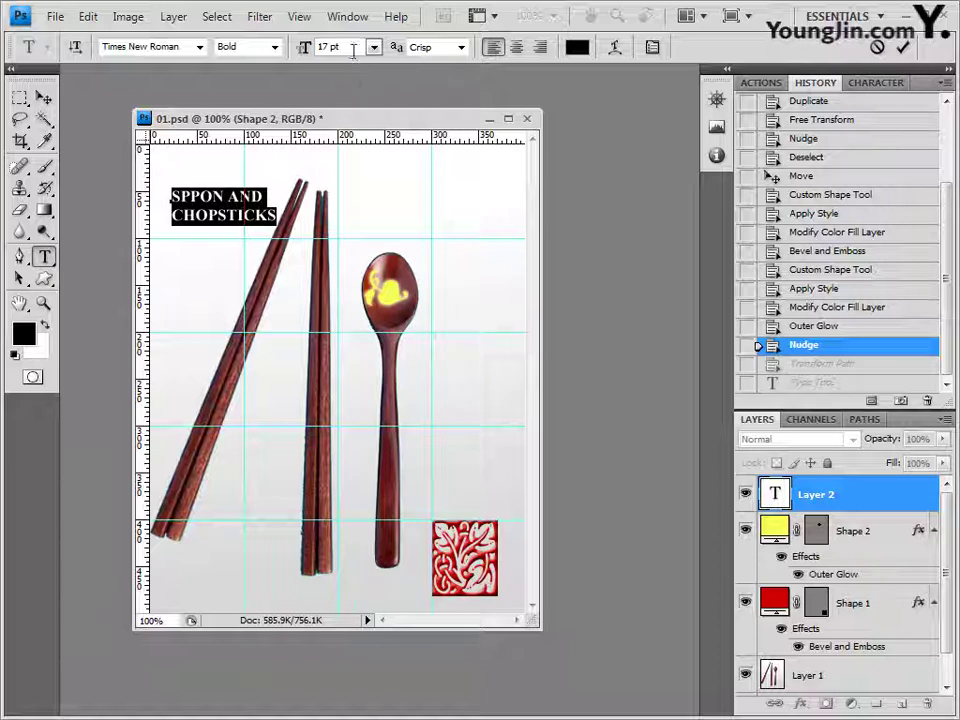
{"action": "left_click", "coordinate": [318, 47]}
{"action": "type", "text": "60"}
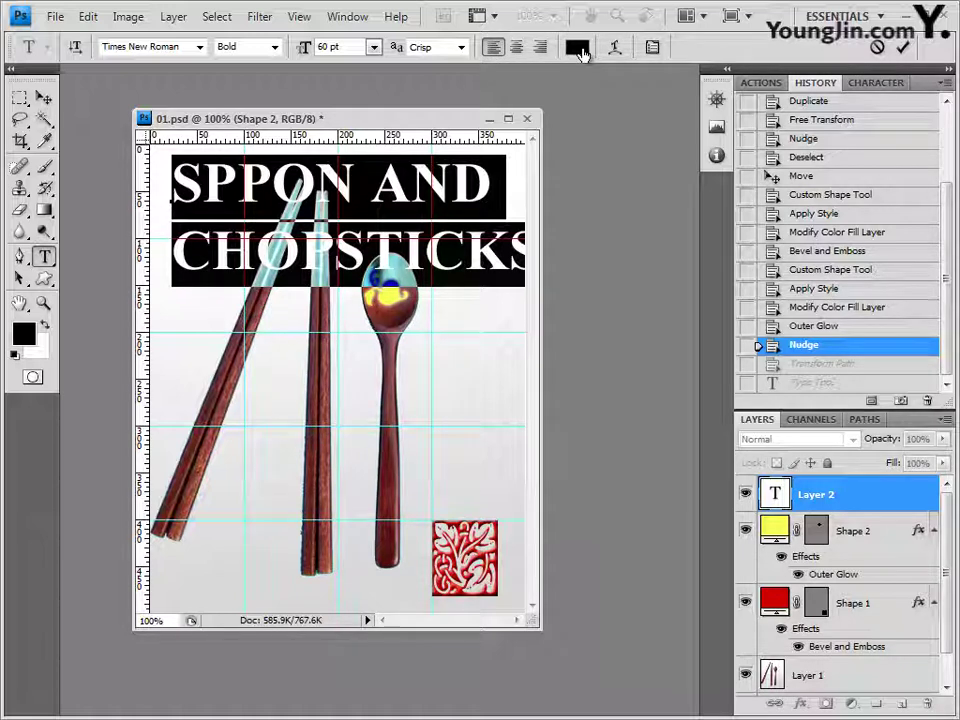
Set the color of the selected title text to FFFF00
{"action": "left_click", "coordinate": [578, 48]}
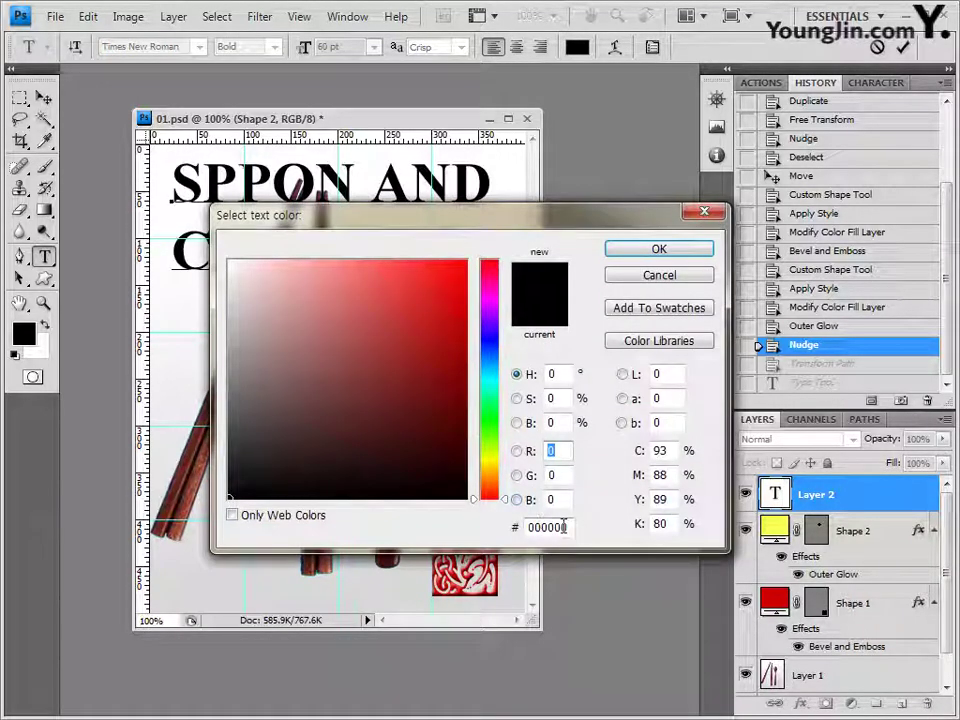
{"action": "left_click", "coordinate": [569, 528]}
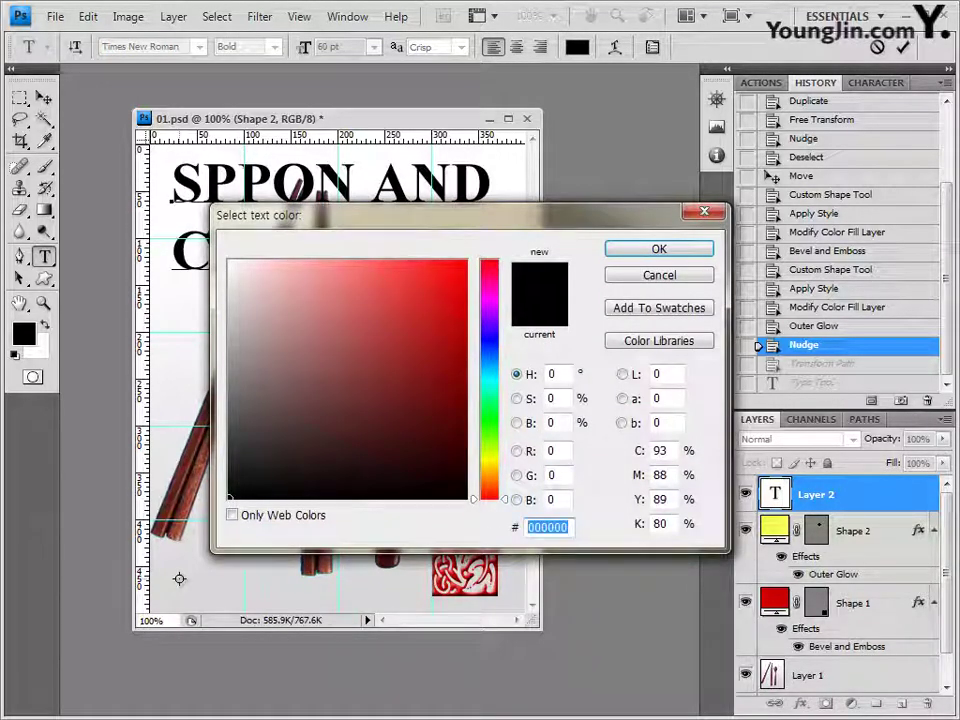
{"action": "type", "text": "FFFF0"}
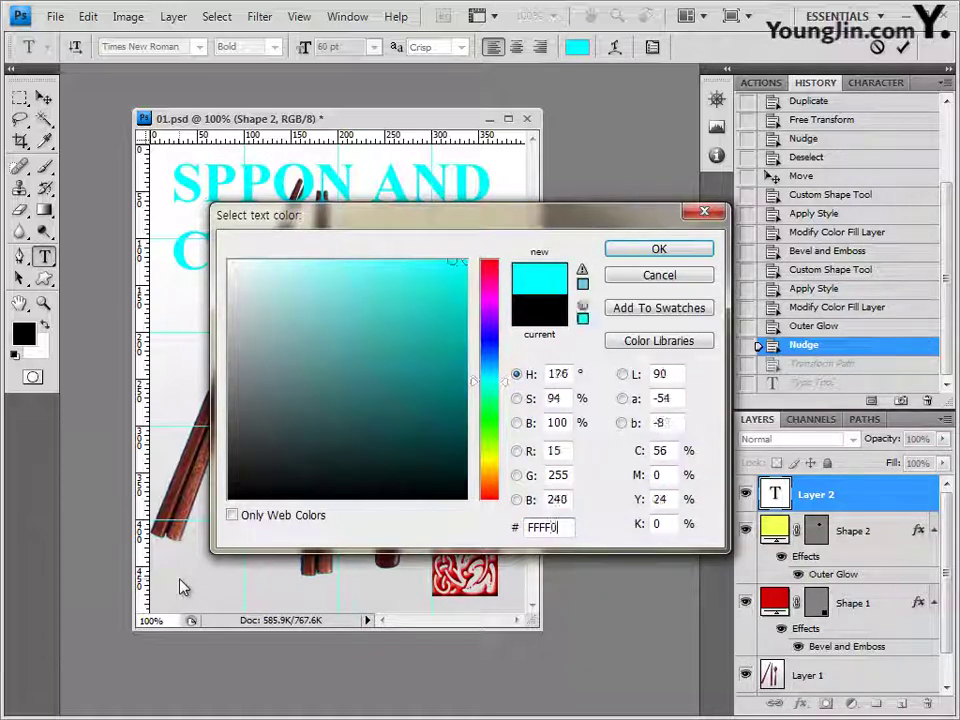
{"action": "type", "text": "0"}
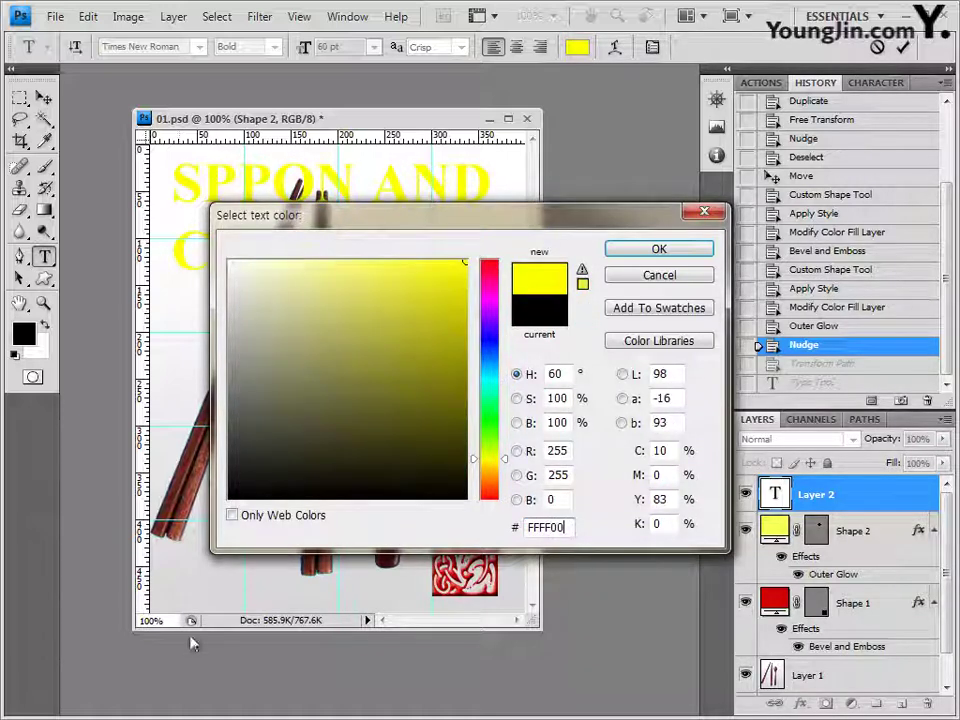
{"action": "left_click", "coordinate": [676, 256]}
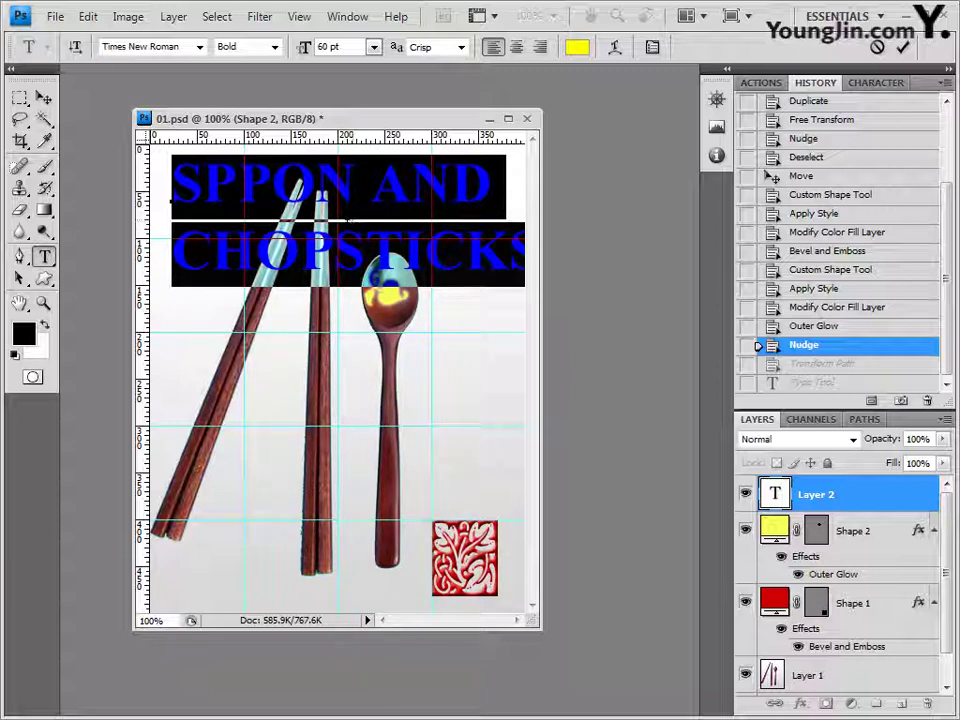
Center-align the title lines and move the text so it is centered across the upper part of the canvas
{"action": "left_click", "coordinate": [515, 49]}
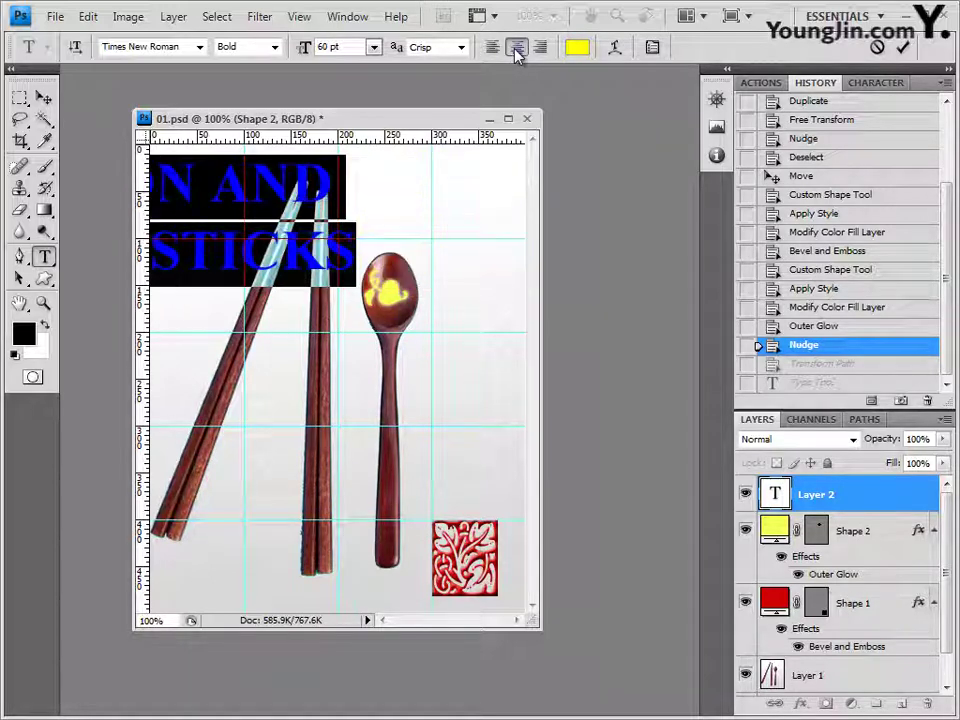
{"action": "left_click", "coordinate": [44, 100]}
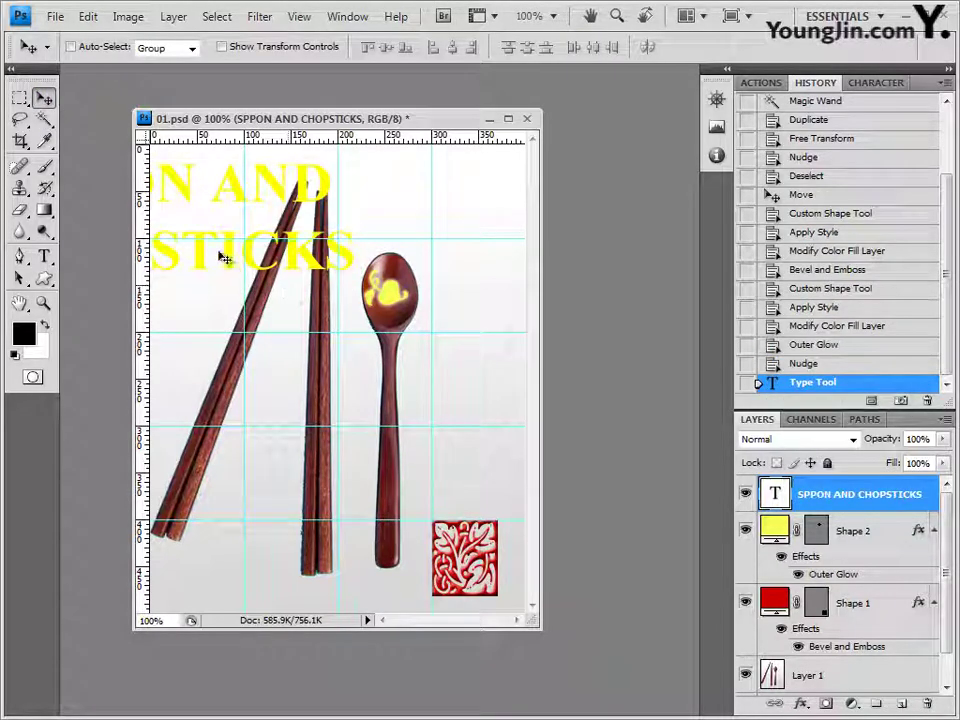
{"action": "left_click_drag", "start_coordinate": [221, 253], "coordinate": [373, 261]}
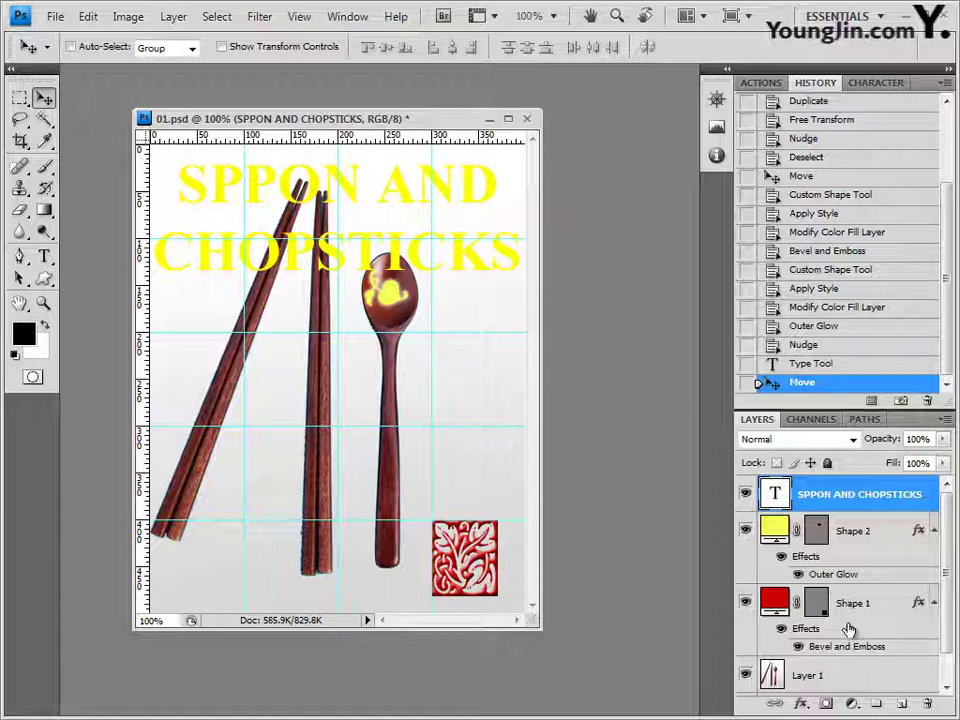
Add a Drop Shadow to the title text with 75% opacity, 120° angle, 5 px distance and 5 px size
{"action": "left_click", "coordinate": [801, 703]}
{"action": "left_click", "coordinate": [866, 505]}
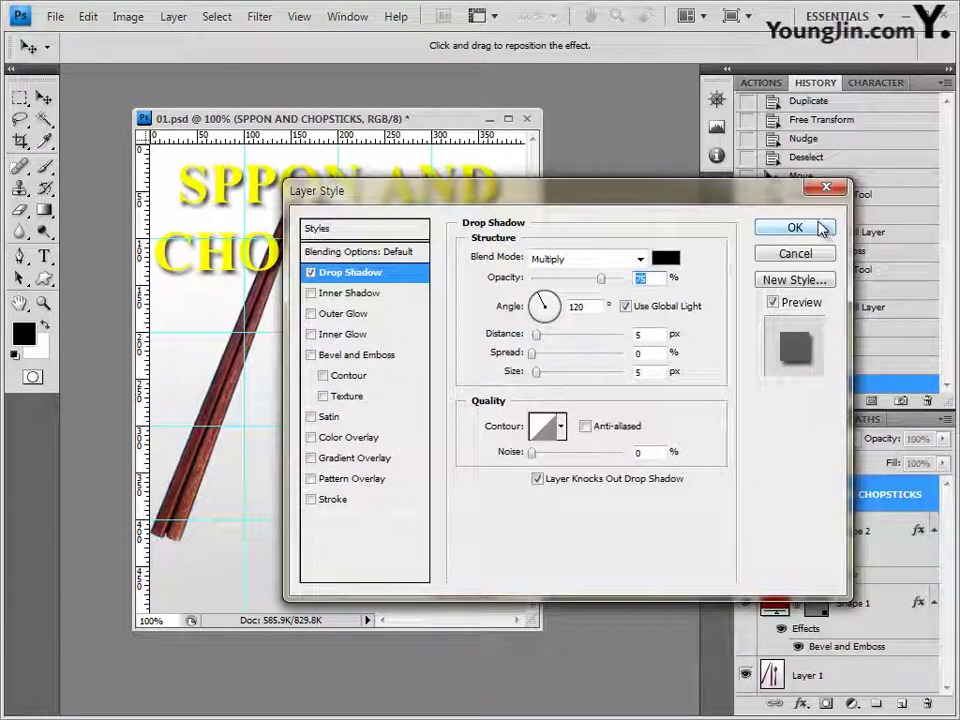
{"action": "left_click", "coordinate": [818, 228]}
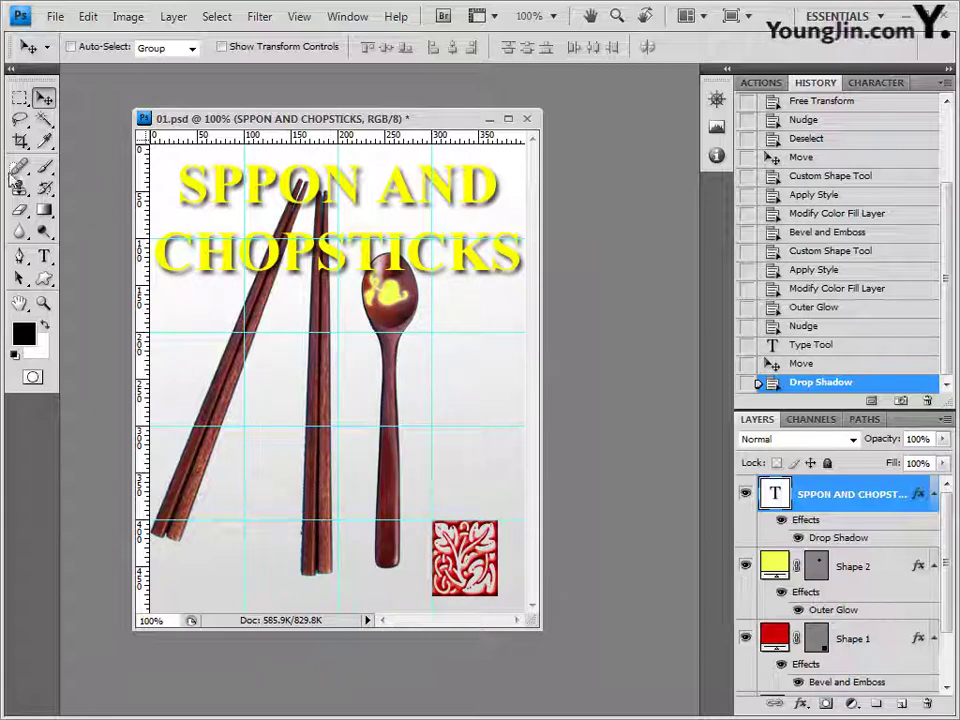
Save the composition to the existing 01.psd file
{"action": "left_click", "coordinate": [55, 16]}
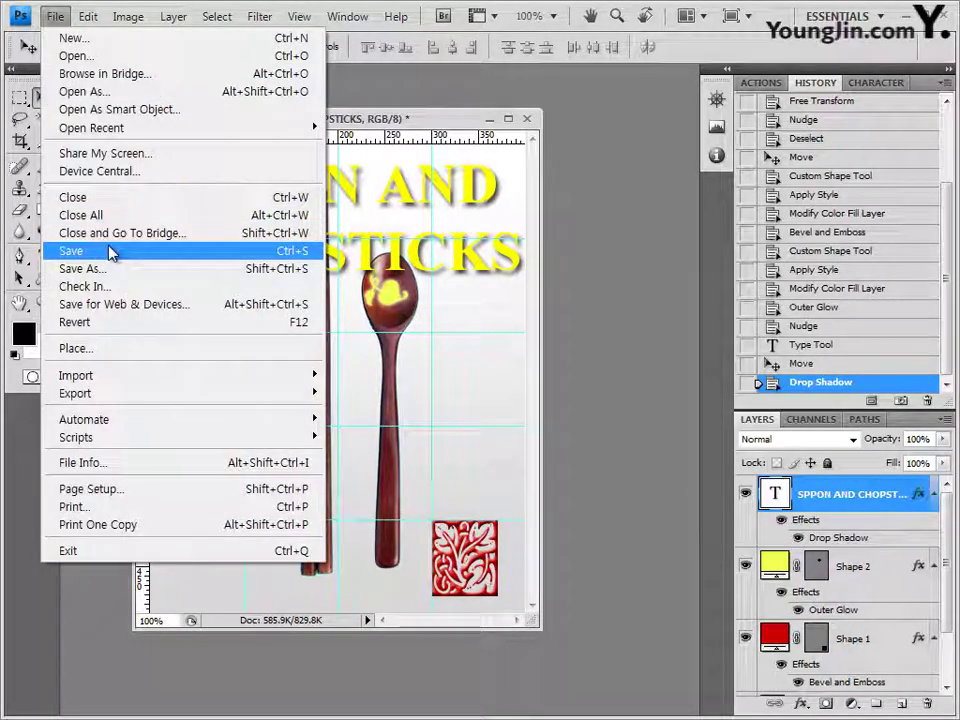
{"action": "left_click", "coordinate": [112, 253]}
{"action": "left_click", "coordinate": [688, 226]}
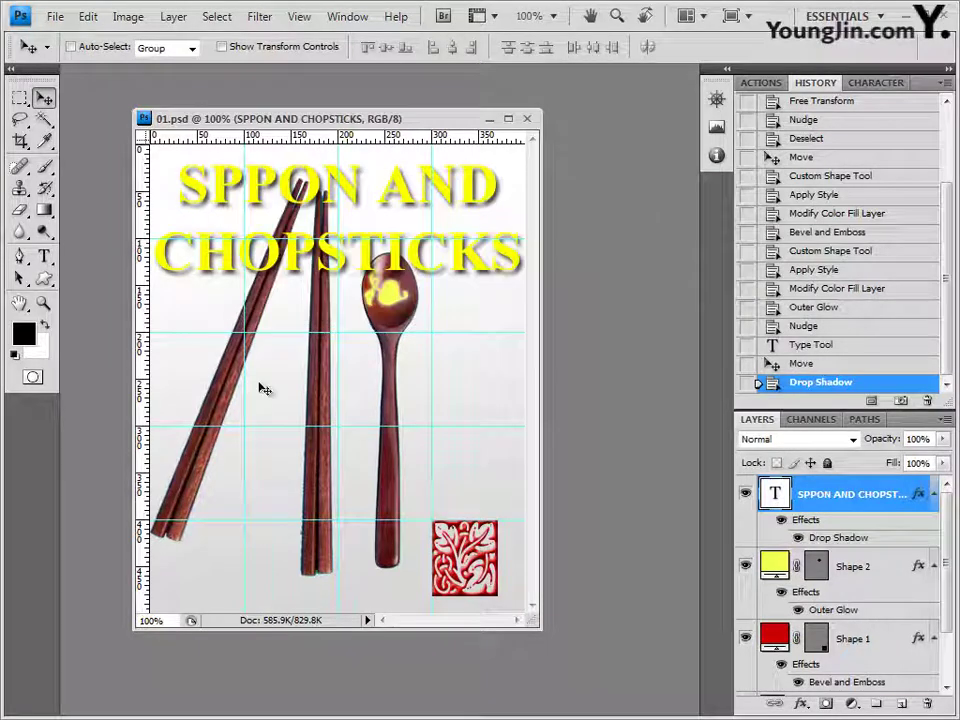
Set up a JPEG copy in the GTQ folder, named with the candidate's exam number, full name and the suffix -1
{"action": "left_click", "coordinate": [55, 16]}
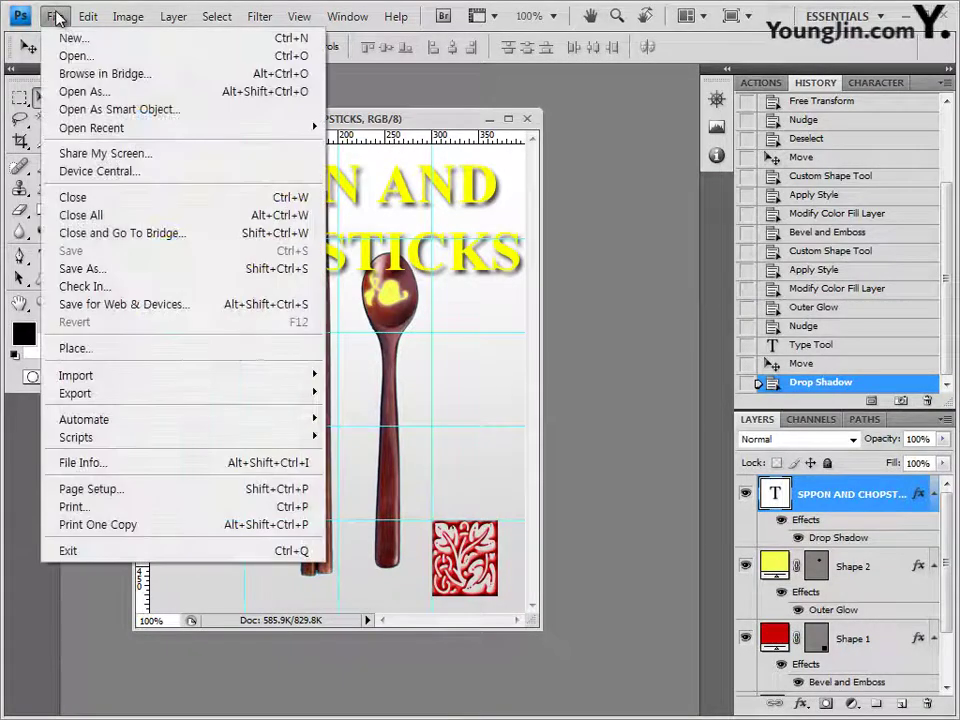
{"action": "left_click", "coordinate": [124, 270]}
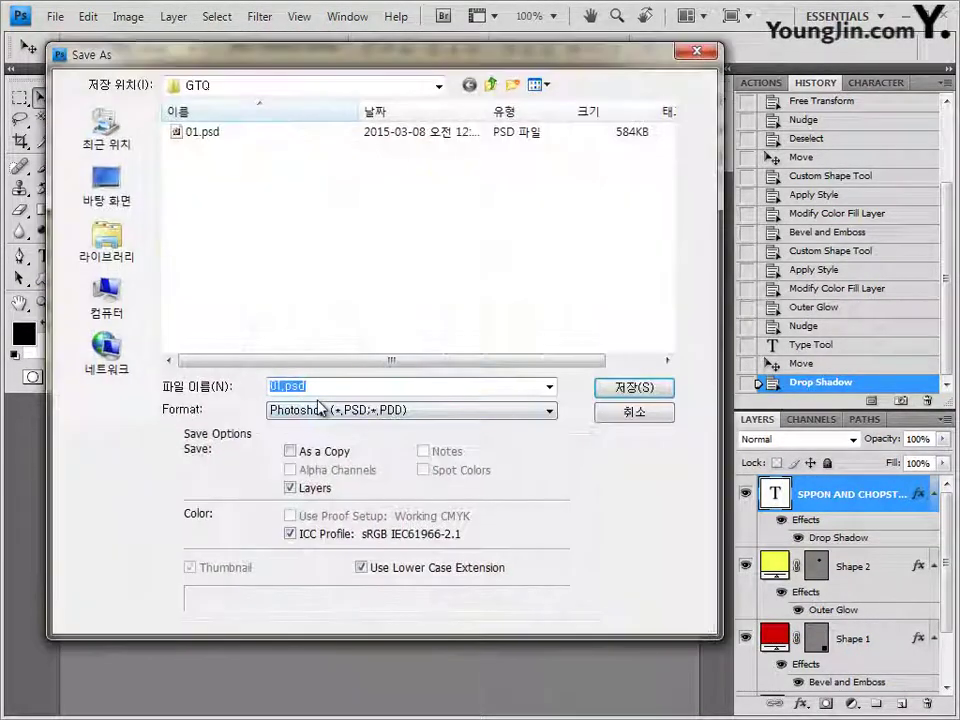
{"action": "left_click", "coordinate": [320, 409]}
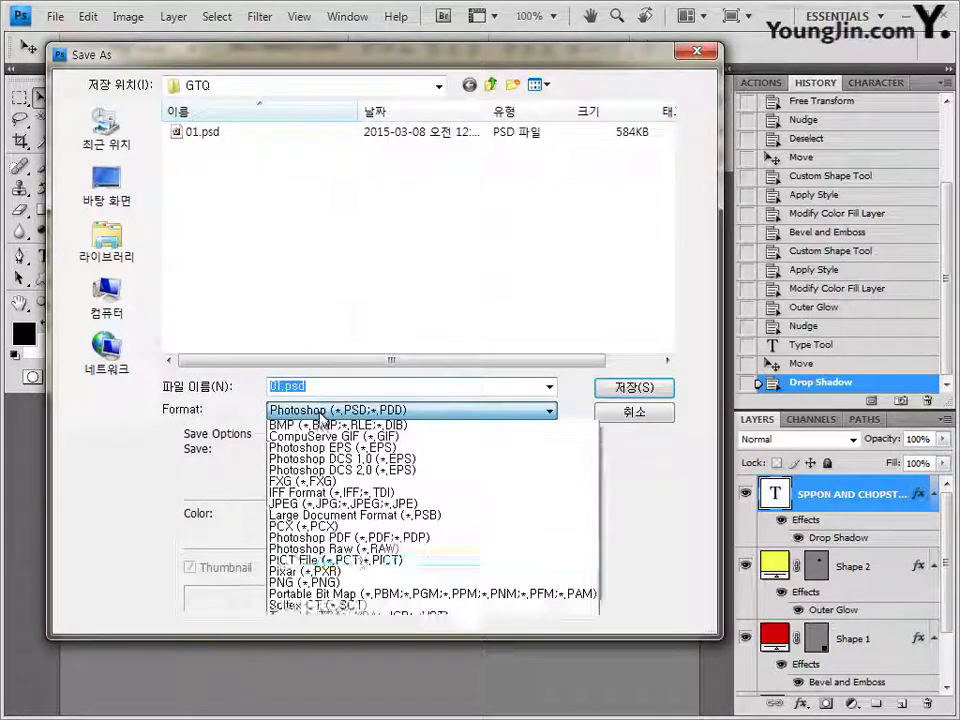
{"action": "left_click", "coordinate": [400, 516]}
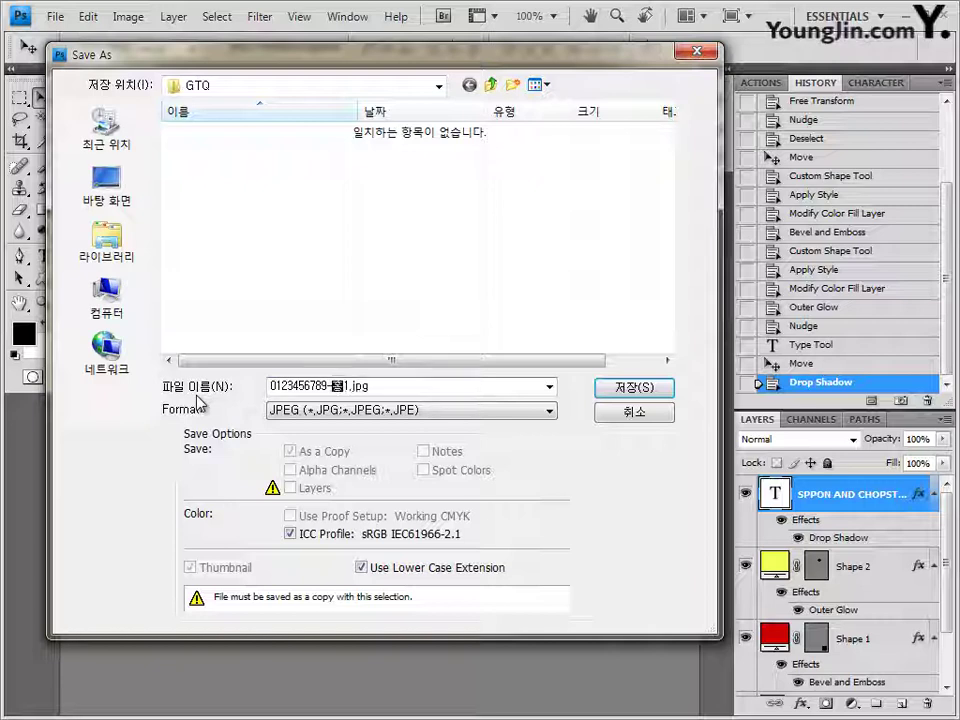
{"action": "type", "text": "길동-"}
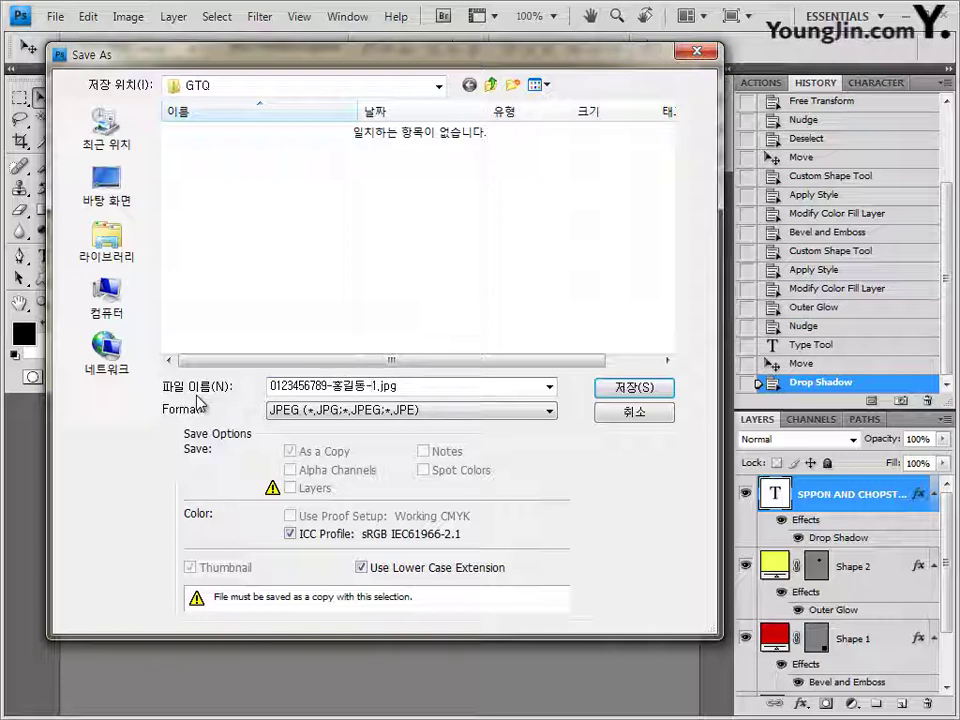
{"action": "type", "text": "1"}
{"action": "key", "text": "Tab"}
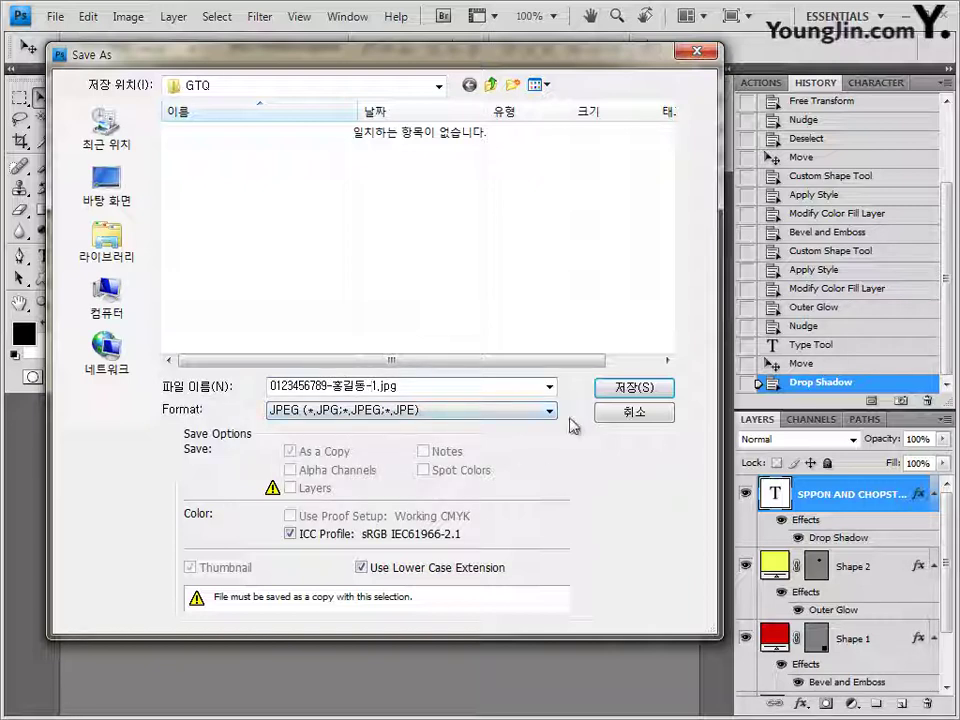
Save the JPEG copy at quality 9 (High) with the Baseline ("Standard") format option
{"action": "left_click", "coordinate": [646, 389]}
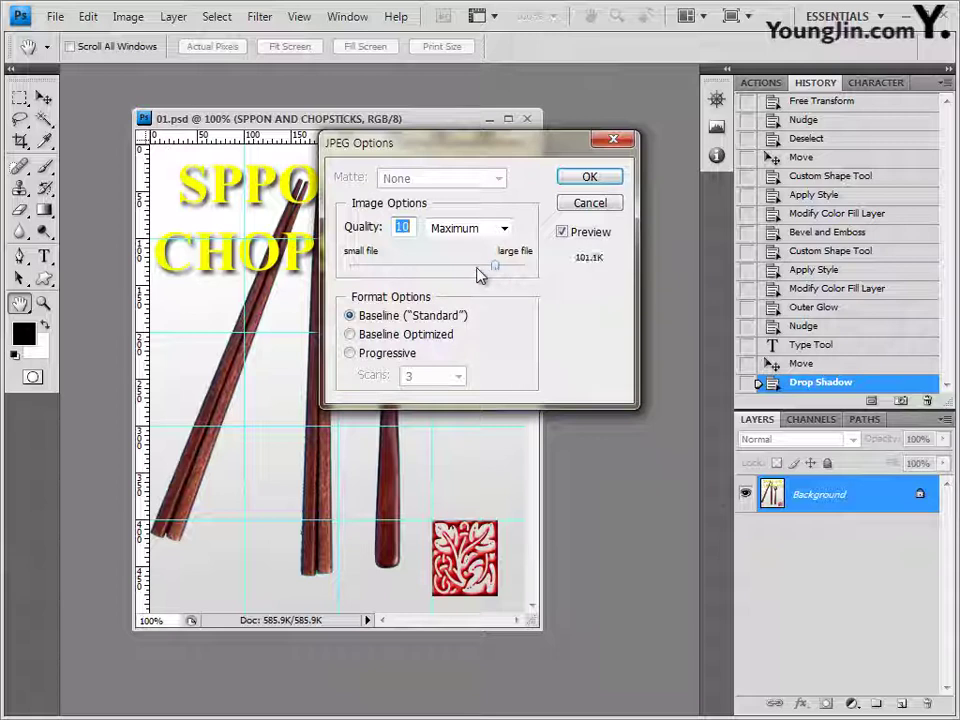
{"action": "left_click_drag", "start_coordinate": [496, 268], "coordinate": [475, 277]}
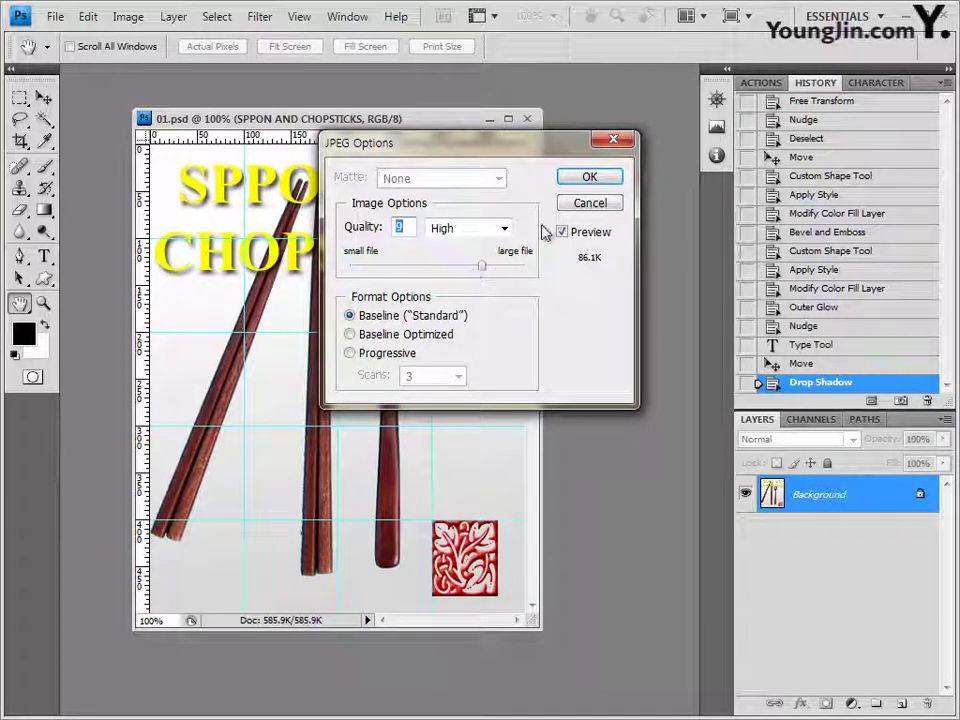
{"action": "left_click", "coordinate": [600, 181]}
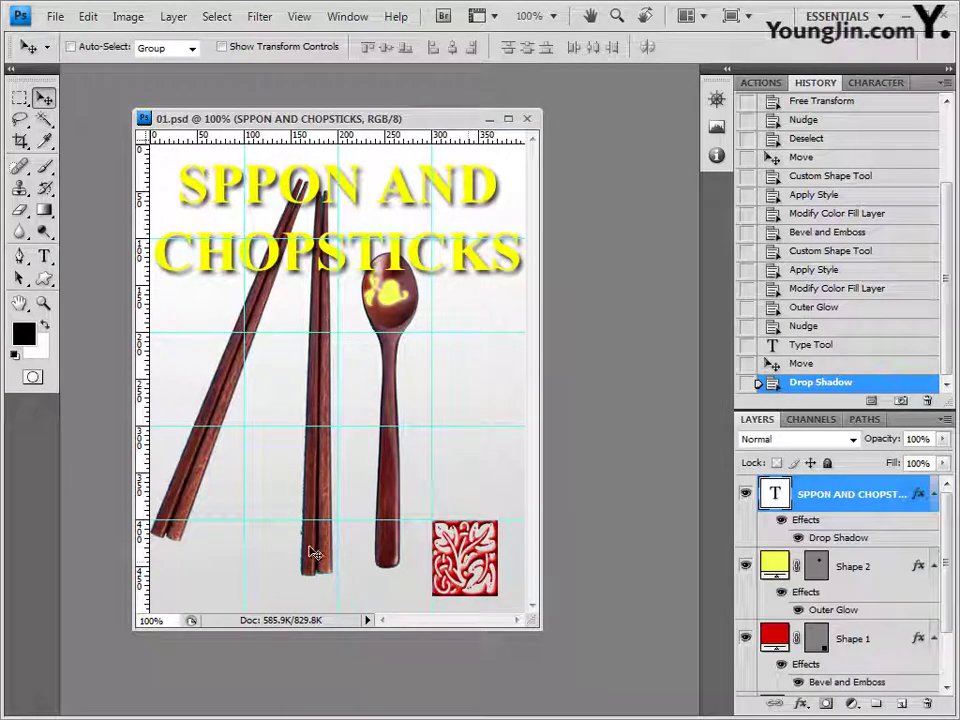
Clear all guides, then overwrite the existing JPEG copy in the GTQ folder at quality 9 (High) with Baseline ("Standard")
{"action": "left_click", "coordinate": [300, 17]}
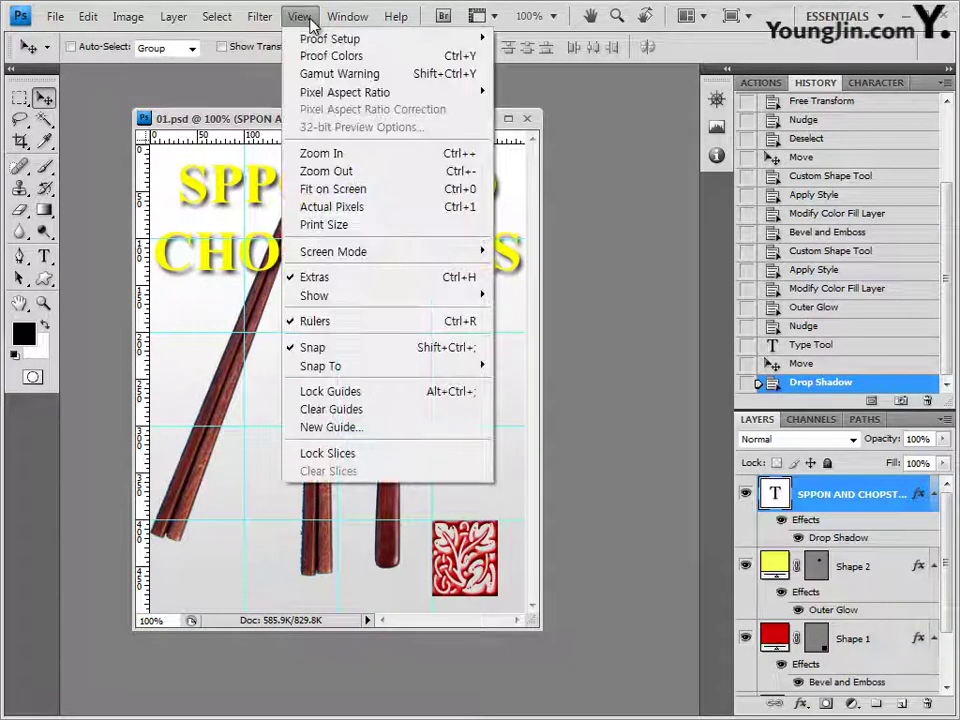
{"action": "left_click", "coordinate": [356, 416]}
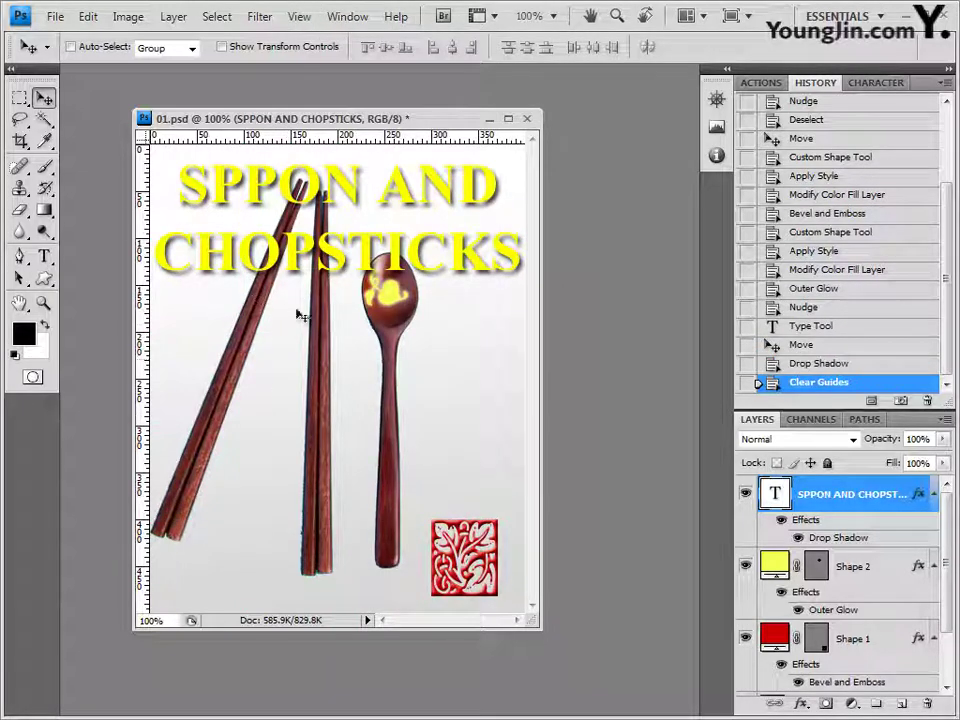
{"action": "left_click", "coordinate": [56, 17]}
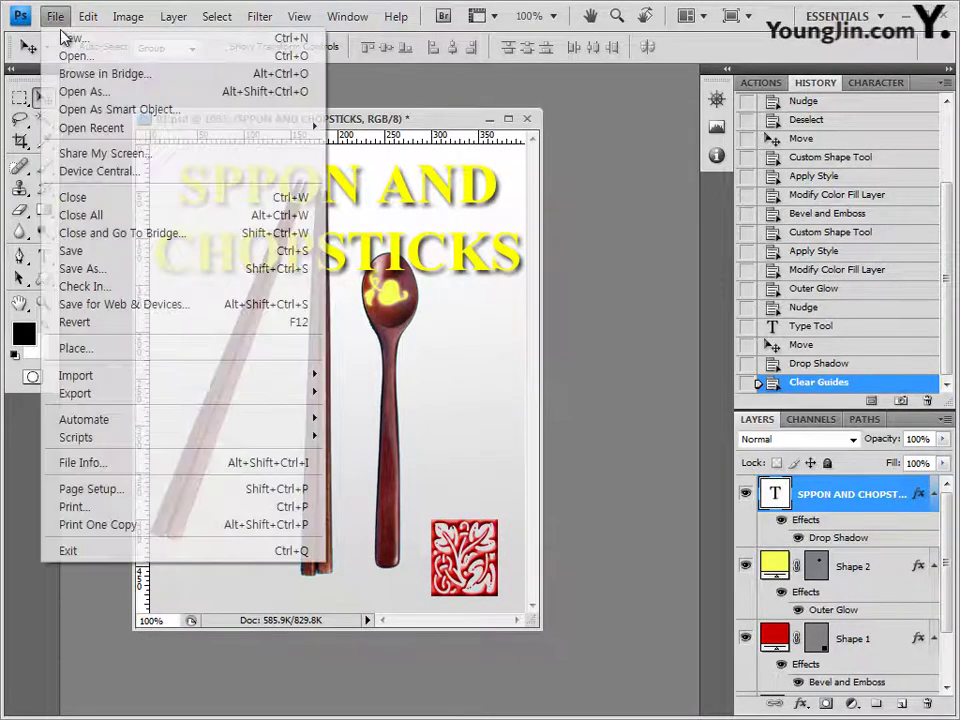
{"action": "left_click", "coordinate": [105, 268]}
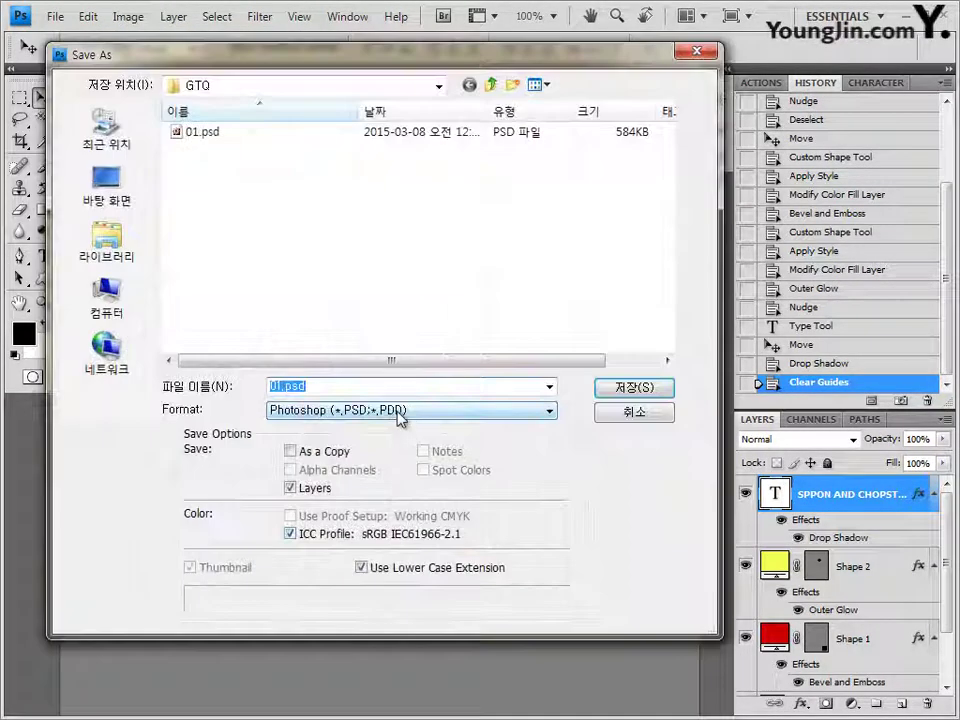
{"action": "left_click", "coordinate": [398, 414]}
{"action": "left_click", "coordinate": [390, 514]}
{"action": "left_click", "coordinate": [229, 134]}
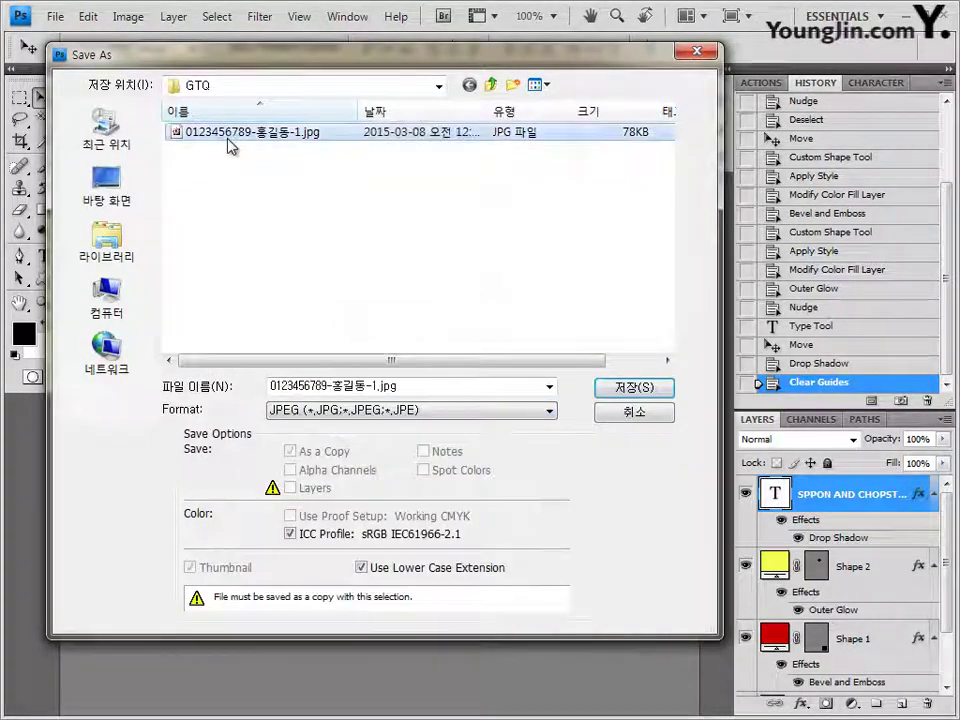
{"action": "key", "text": "Return"}
{"action": "left_click", "coordinate": [476, 400]}
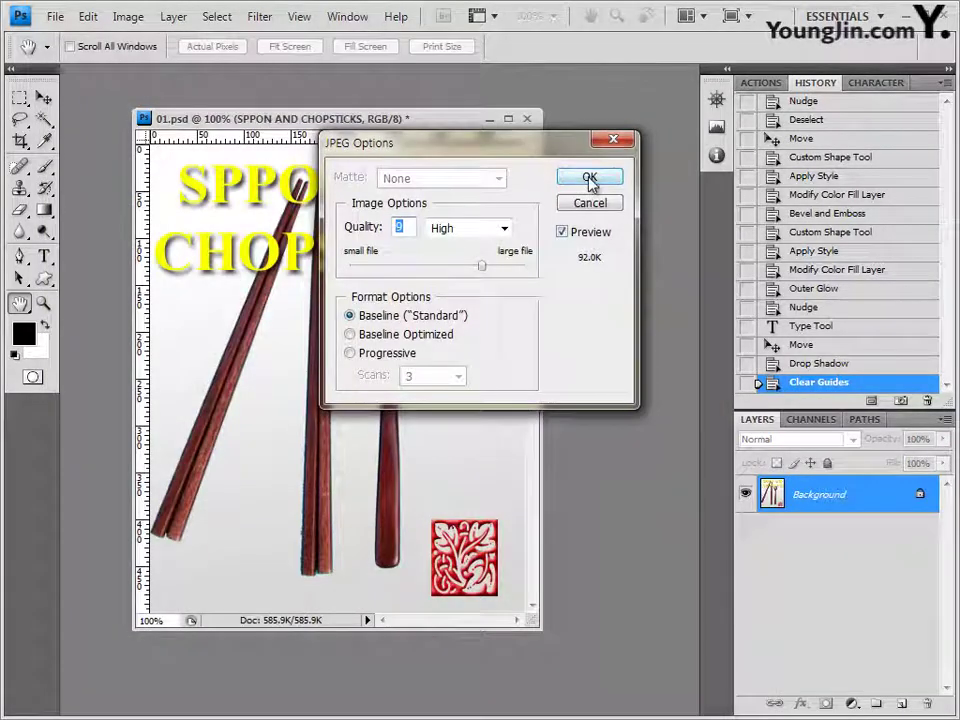
{"action": "left_click", "coordinate": [590, 178]}
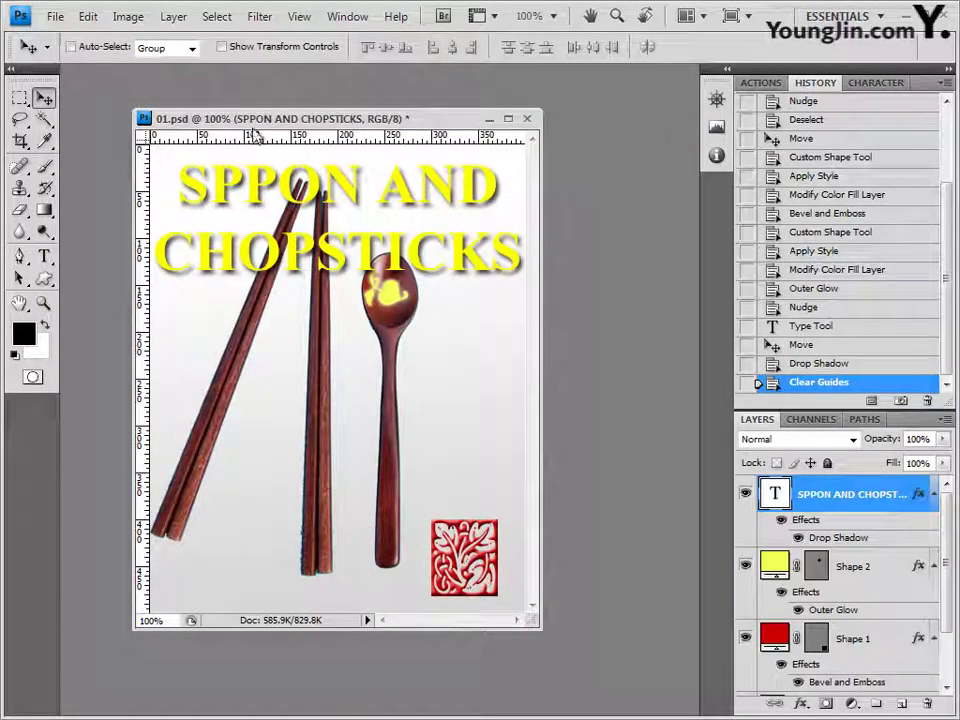
Resize the composition to 40 × 50 pixels with proportions constrained
{"action": "left_click", "coordinate": [128, 17]}
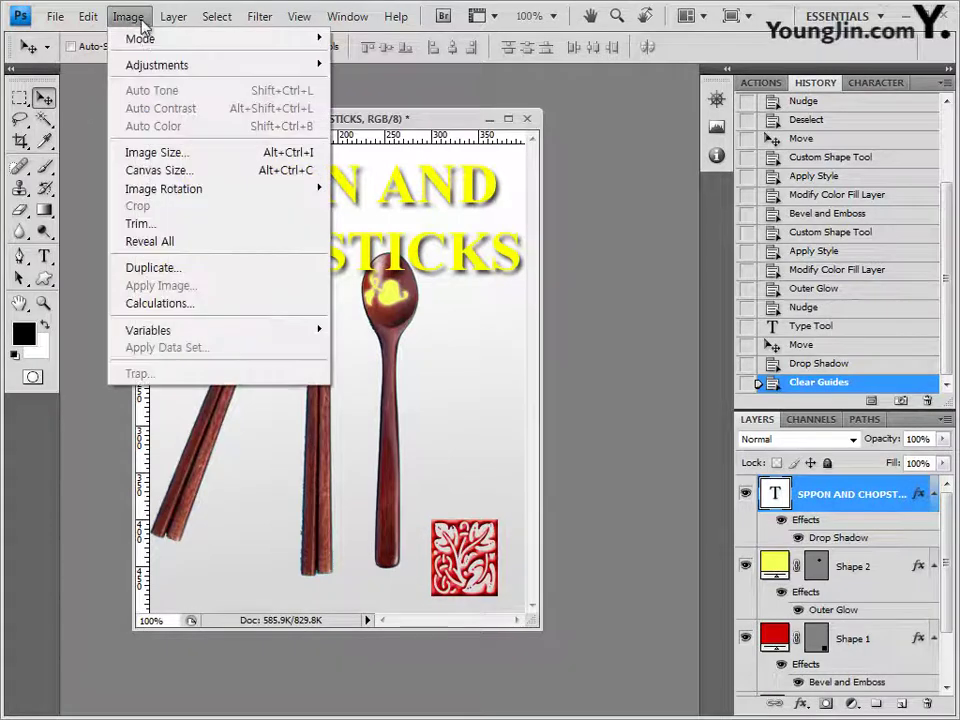
{"action": "left_click", "coordinate": [167, 153]}
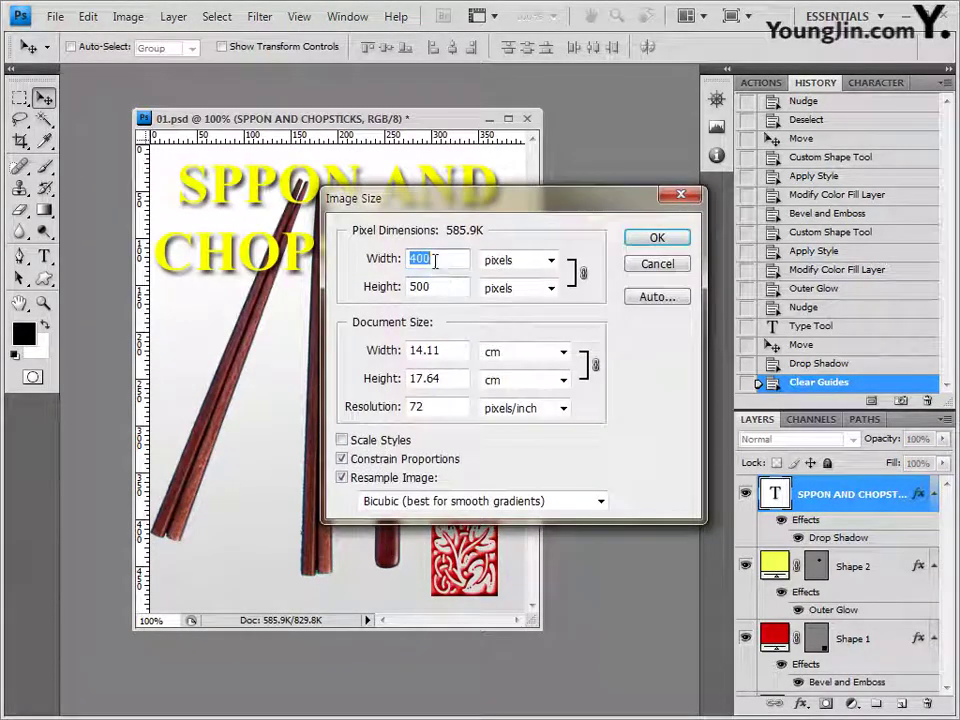
{"action": "left_click", "coordinate": [436, 258]}
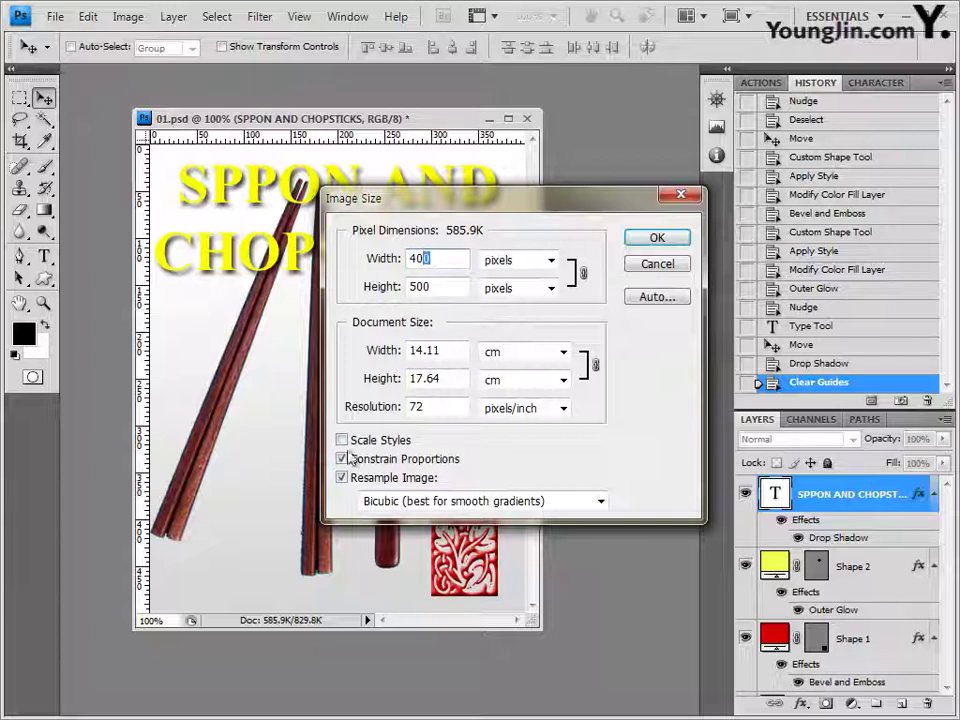
{"action": "key", "text": "BackSpace"}
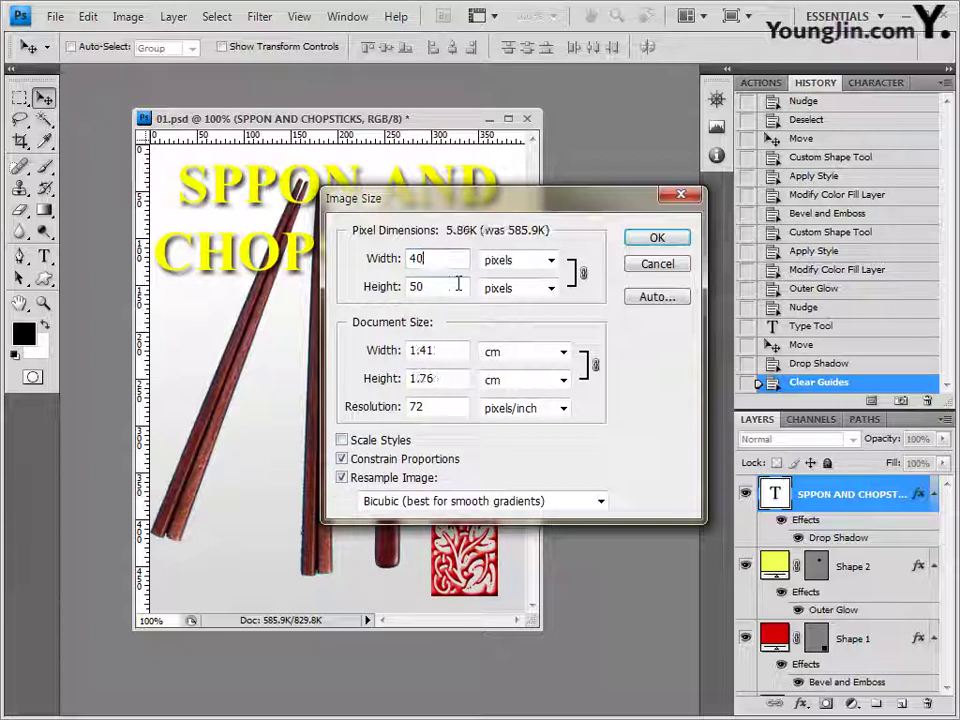
{"action": "left_click", "coordinate": [676, 243]}
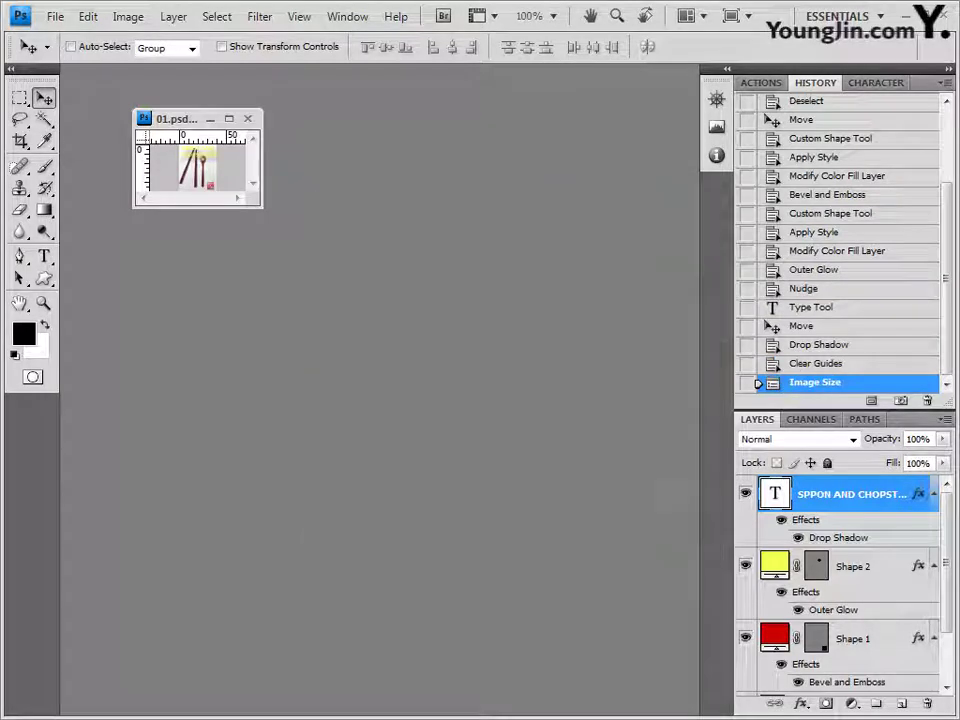
Save the reduced document as a layered PSD in the GTQ folder under the JPEG's base name, with maximized compatibility
{"action": "left_click", "coordinate": [57, 17]}
{"action": "left_click", "coordinate": [113, 270]}
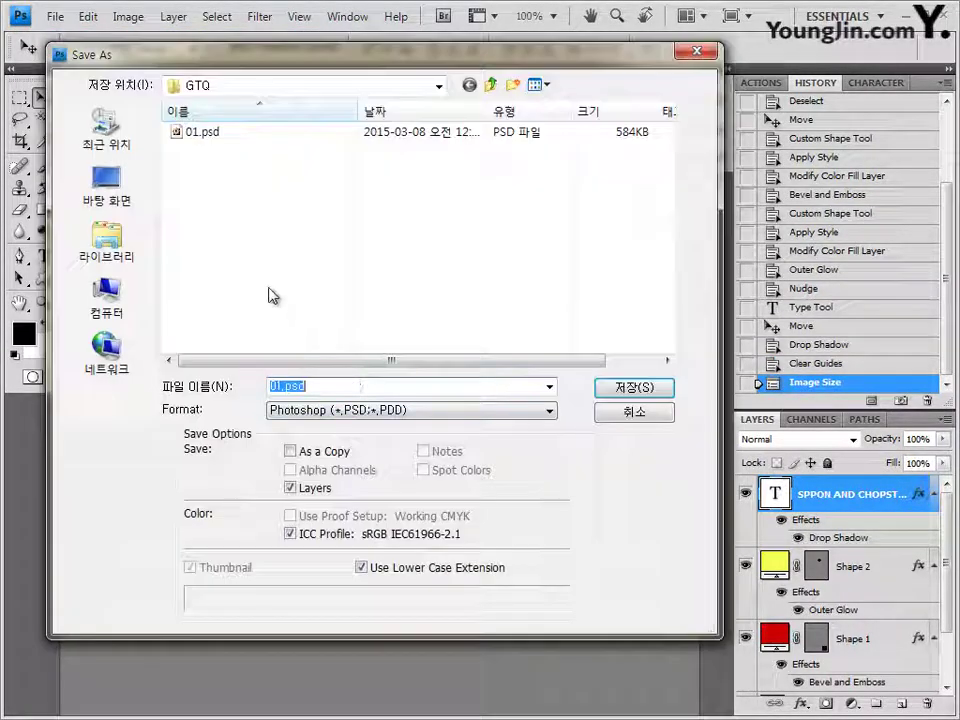
{"action": "left_click", "coordinate": [336, 409]}
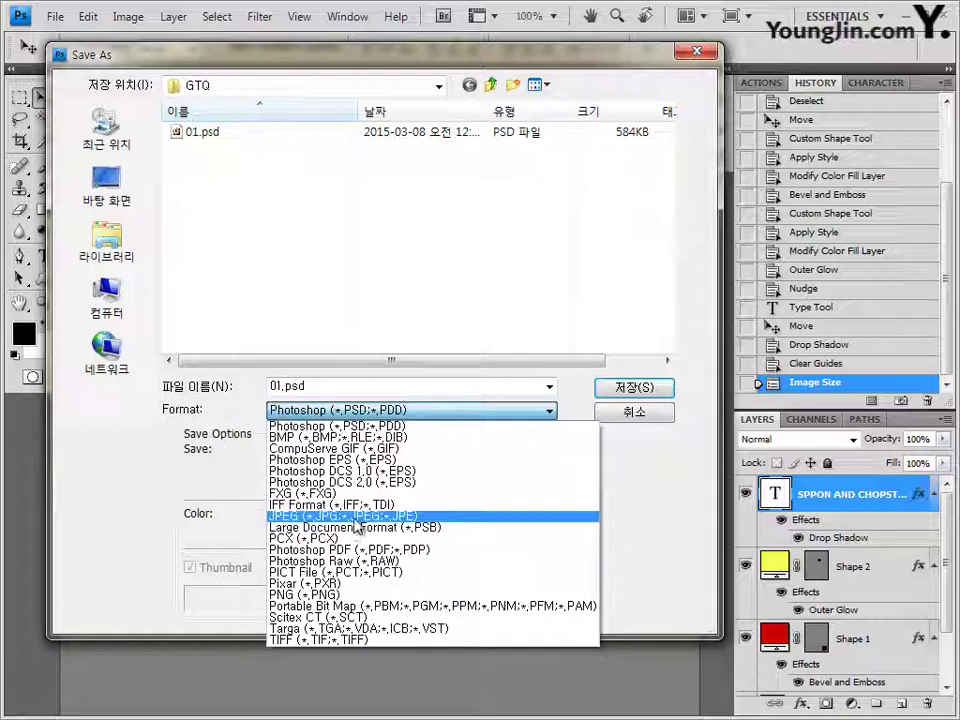
{"action": "left_click", "coordinate": [340, 515]}
{"action": "left_click", "coordinate": [300, 131]}
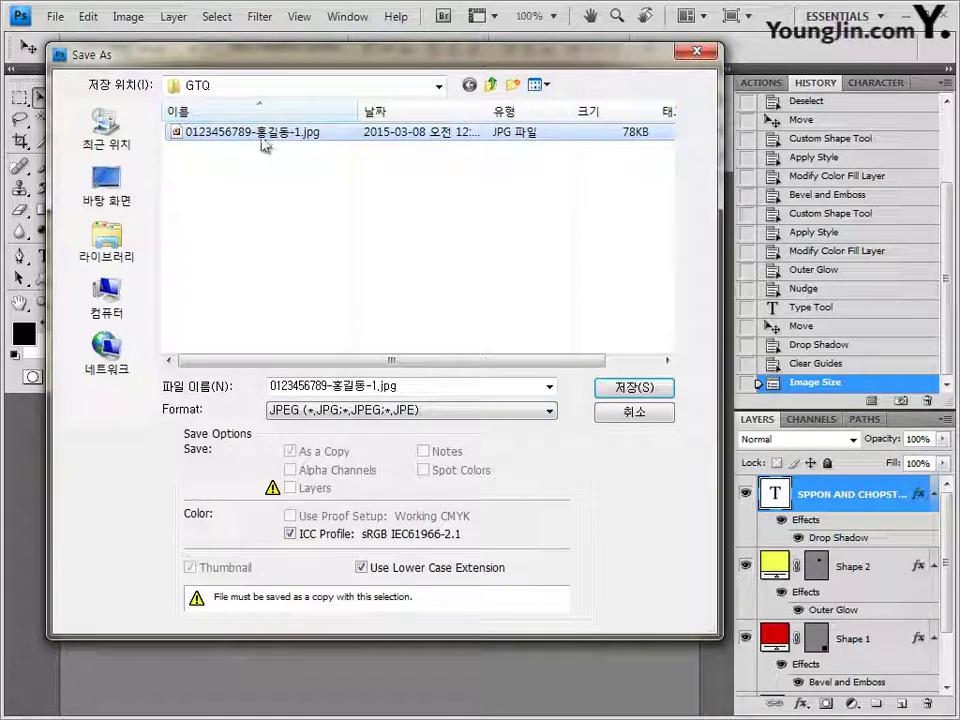
{"action": "left_click", "coordinate": [378, 413]}
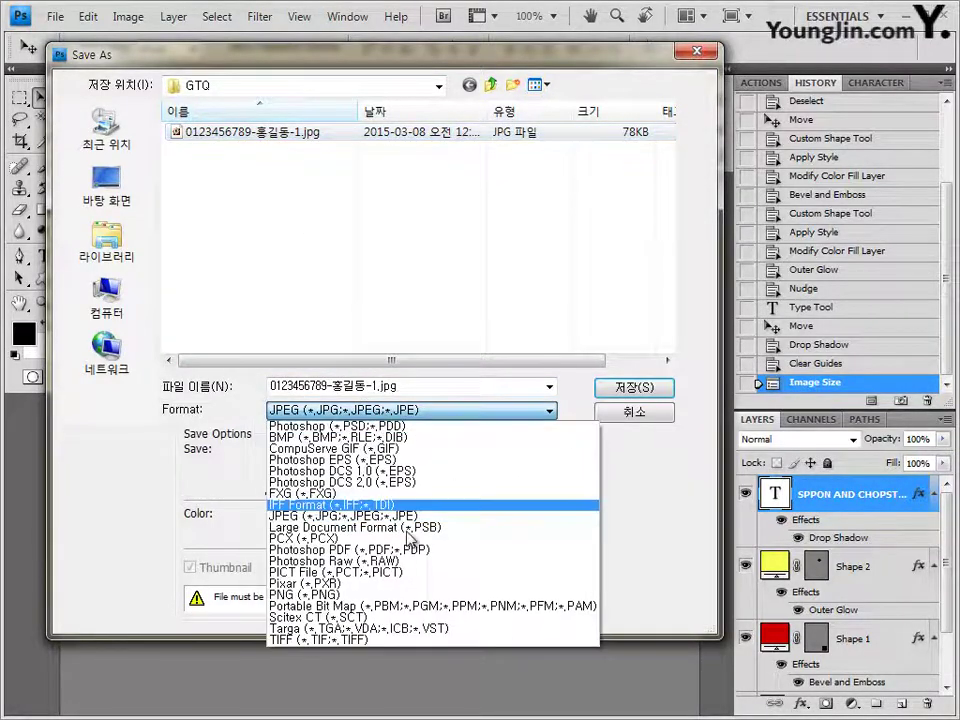
{"action": "left_click", "coordinate": [382, 425]}
{"action": "left_click", "coordinate": [382, 389]}
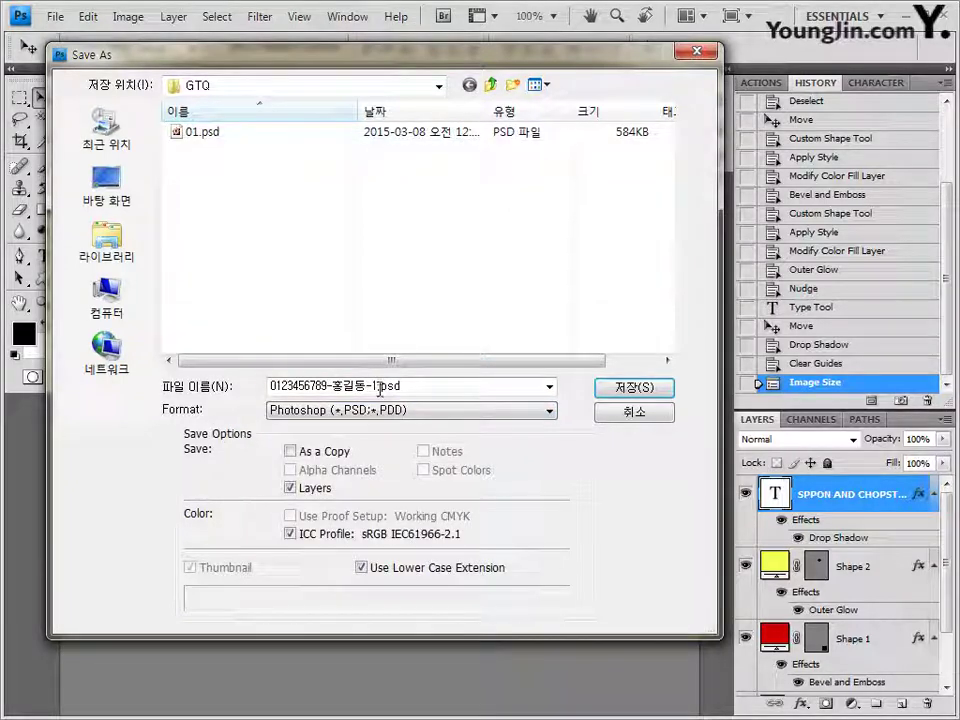
{"action": "left_click", "coordinate": [437, 385], "text": "shift"}
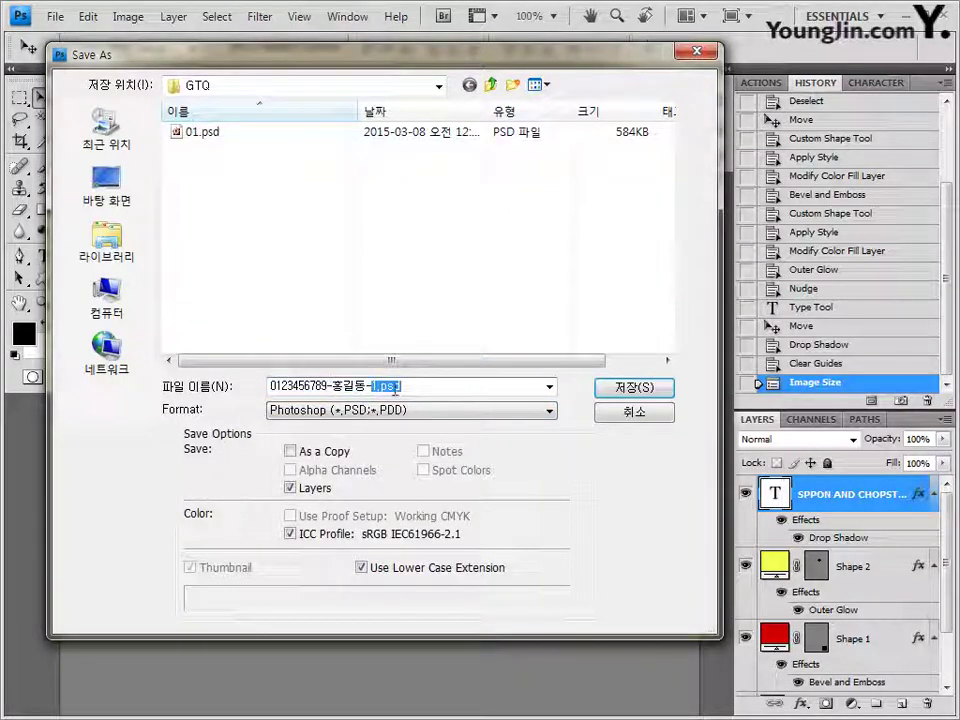
{"action": "left_click", "coordinate": [631, 389]}
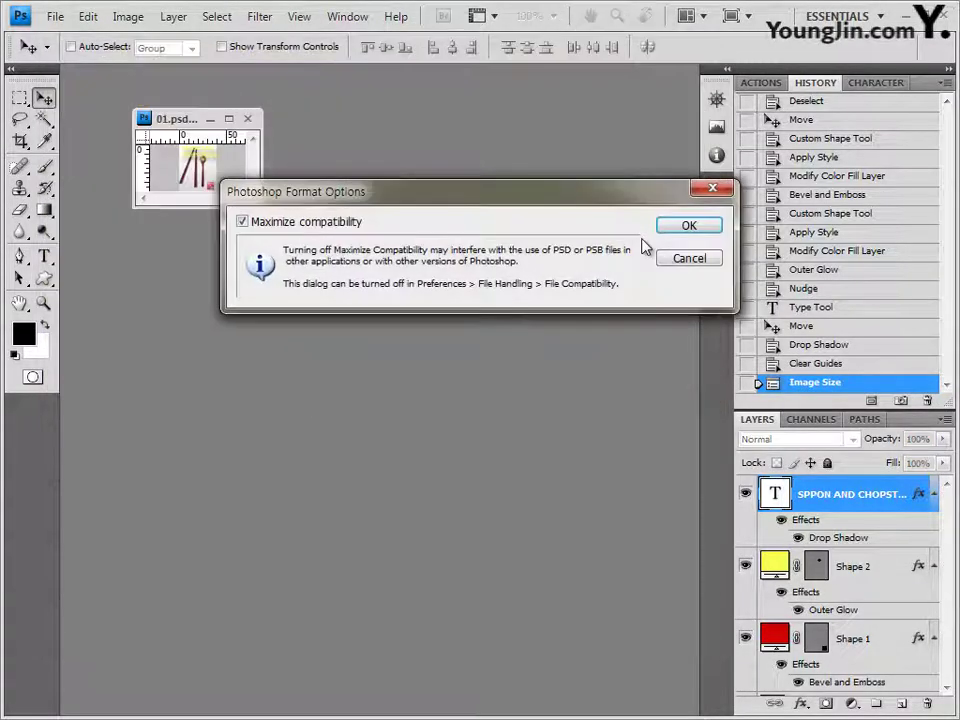
{"action": "left_click", "coordinate": [716, 225]}
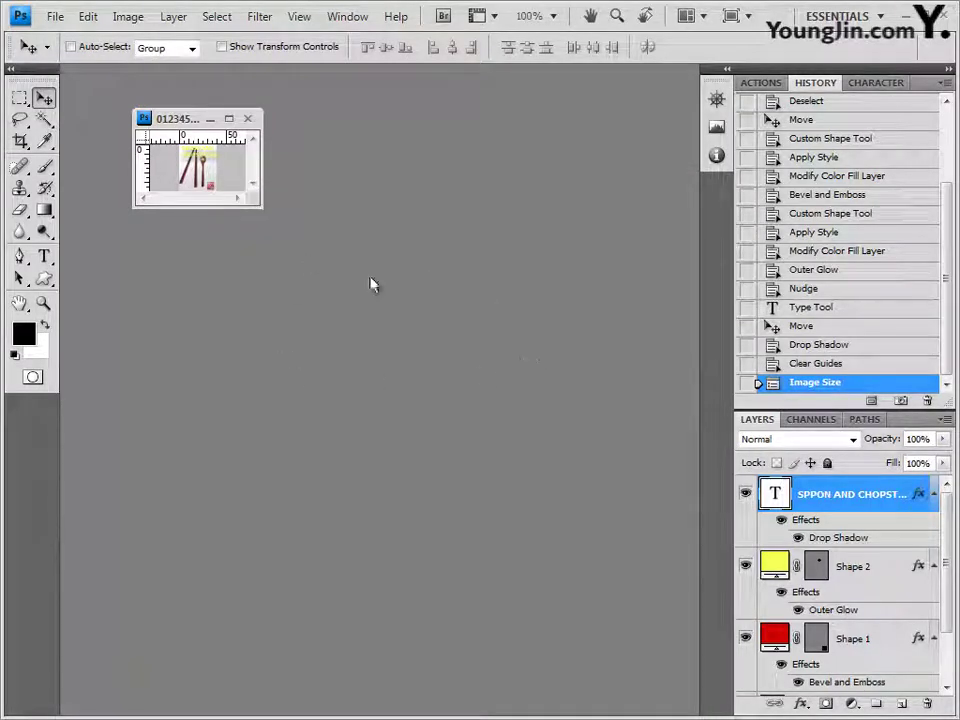
Check the submission JPEG and PSD in the GTQ folder without opening them, and close the reduced document
{"action": "key", "text": "ctrl+o"}
{"action": "left_click_drag", "start_coordinate": [350, 210], "coordinate": [276, 166]}
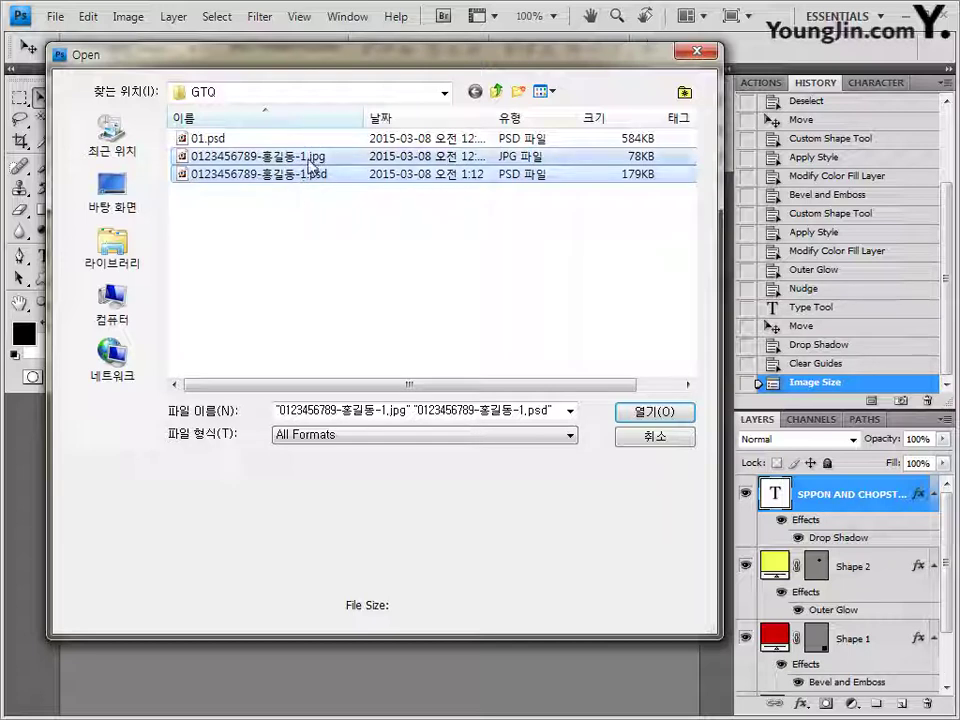
{"action": "left_click", "coordinate": [656, 441]}
{"action": "left_click", "coordinate": [250, 119]}
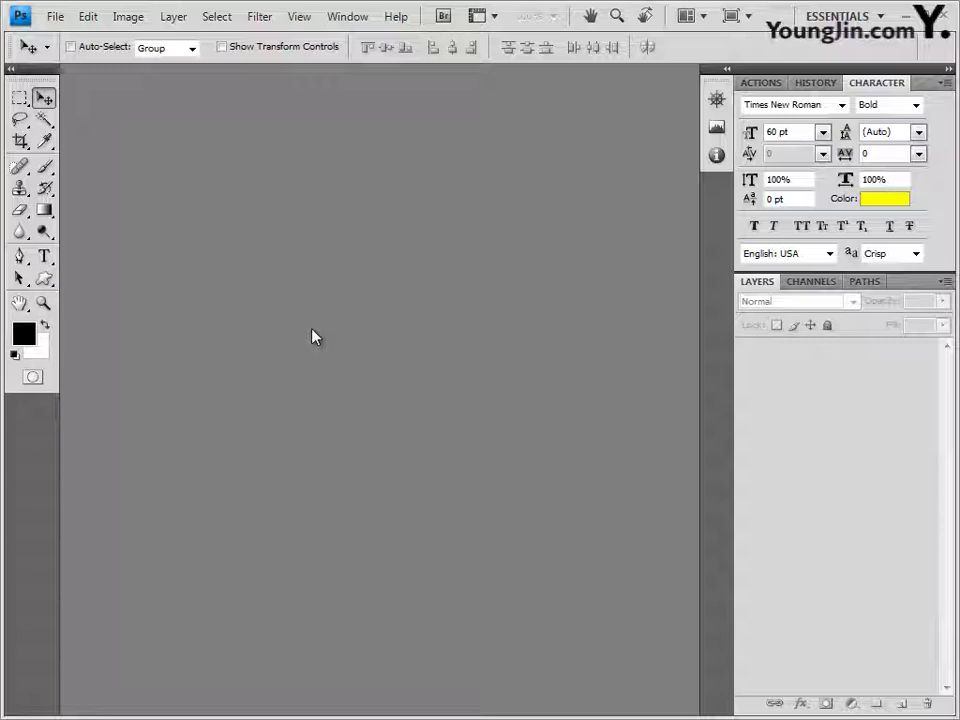
Create a new 400 × 500 pixel document at 72 pixels/inch in 8-bit RGB Color with a white background
{"action": "key", "text": "ctrl+n"}
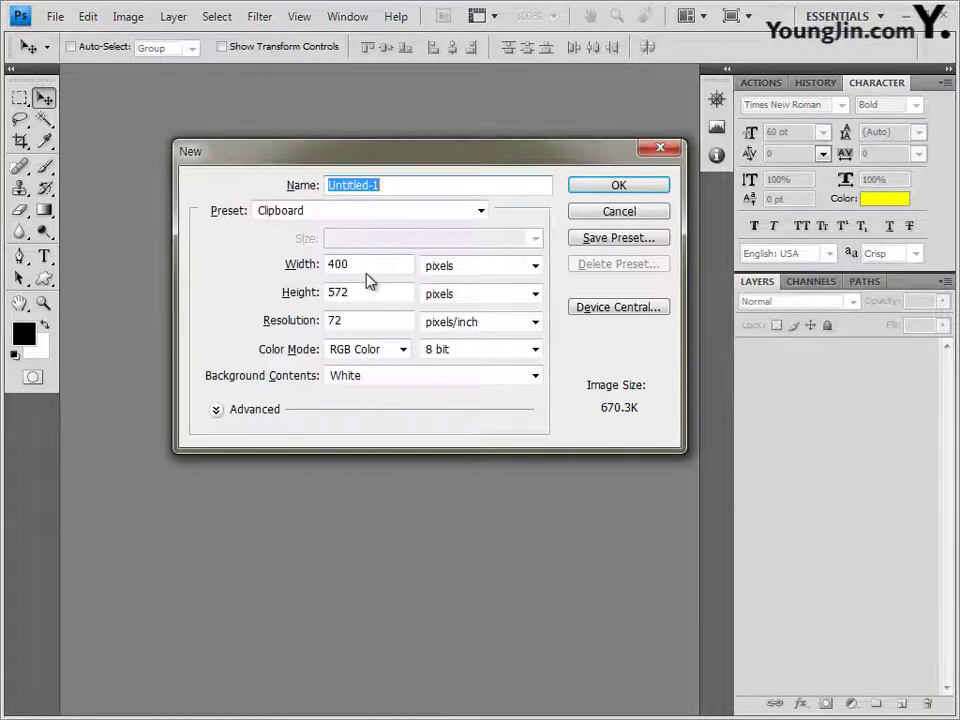
{"action": "double_click", "coordinate": [362, 266]}
{"action": "type", "text": "400"}
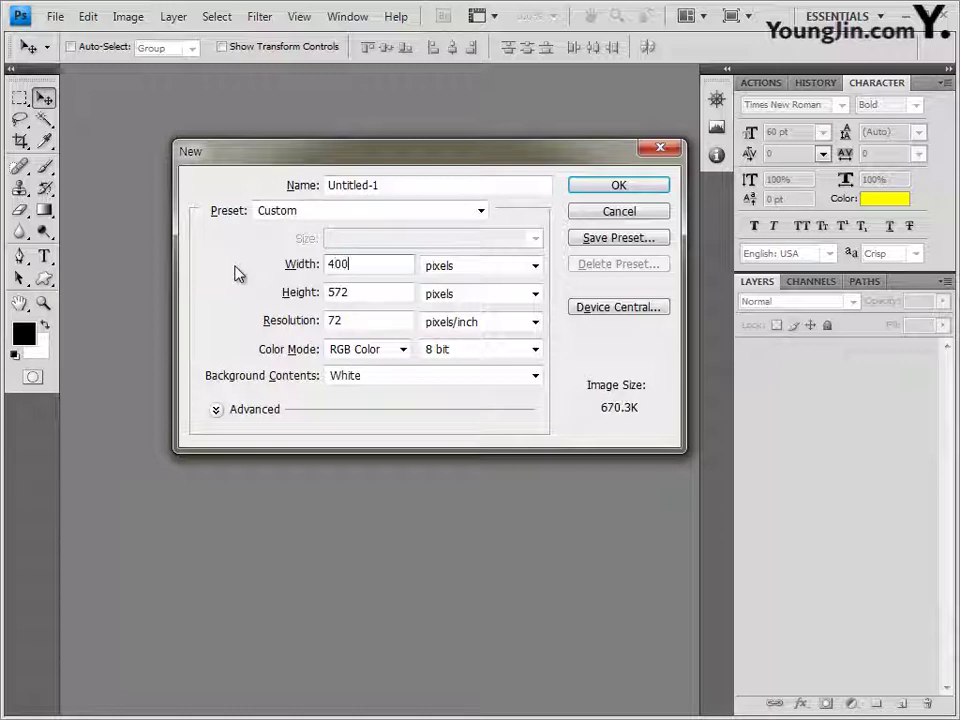
{"action": "key", "text": "Tab"}
{"action": "type", "text": "500"}
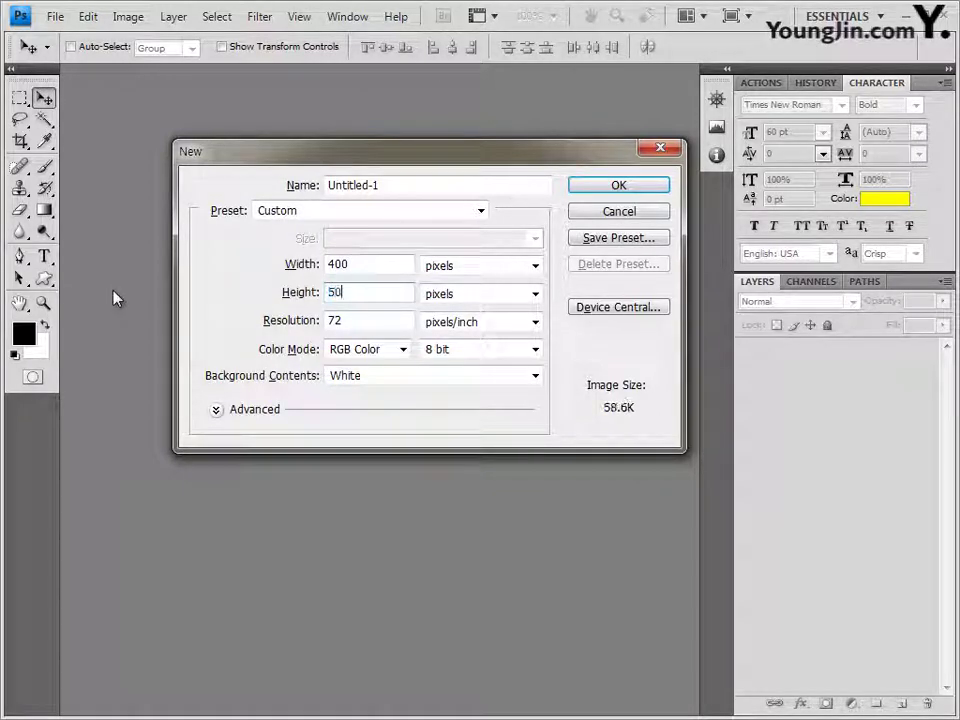
{"action": "left_click", "coordinate": [628, 188]}
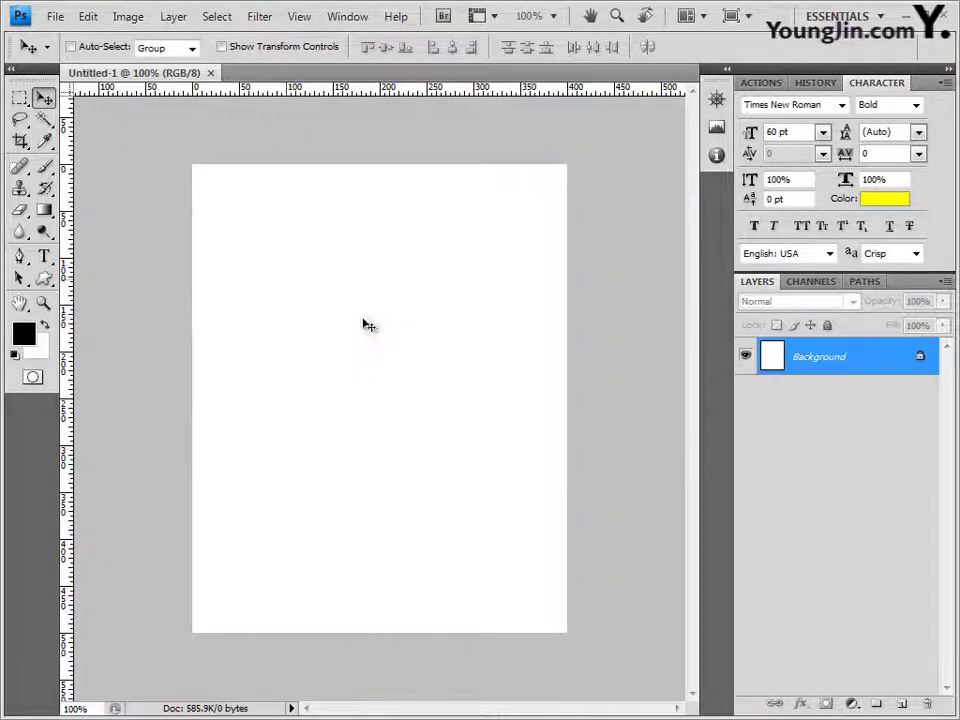
Save the new blank document in the GTQ folder in Photoshop format as 02
{"action": "left_click", "coordinate": [60, 18]}
{"action": "left_click", "coordinate": [103, 270]}
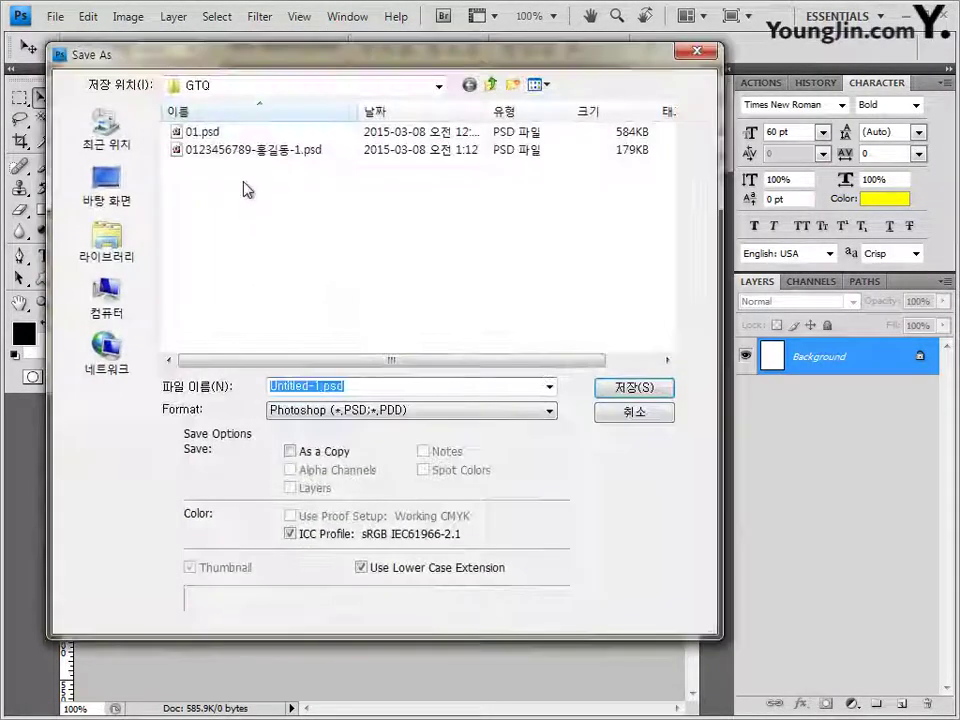
{"action": "type", "text": "02"}
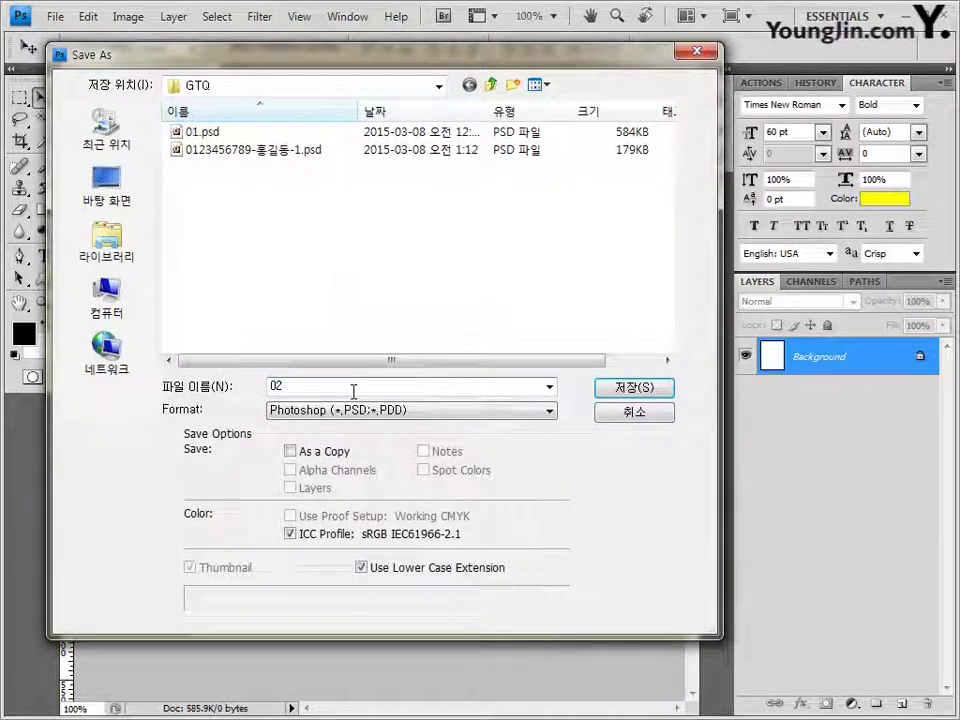
{"action": "key", "text": "Return"}
Float the 02.psd window and place vertical guides at 100, 200 and 300 px and horizontal guides at 100, 200, 300 and 400 px
{"action": "left_click_drag", "start_coordinate": [165, 86], "coordinate": [259, 142]}
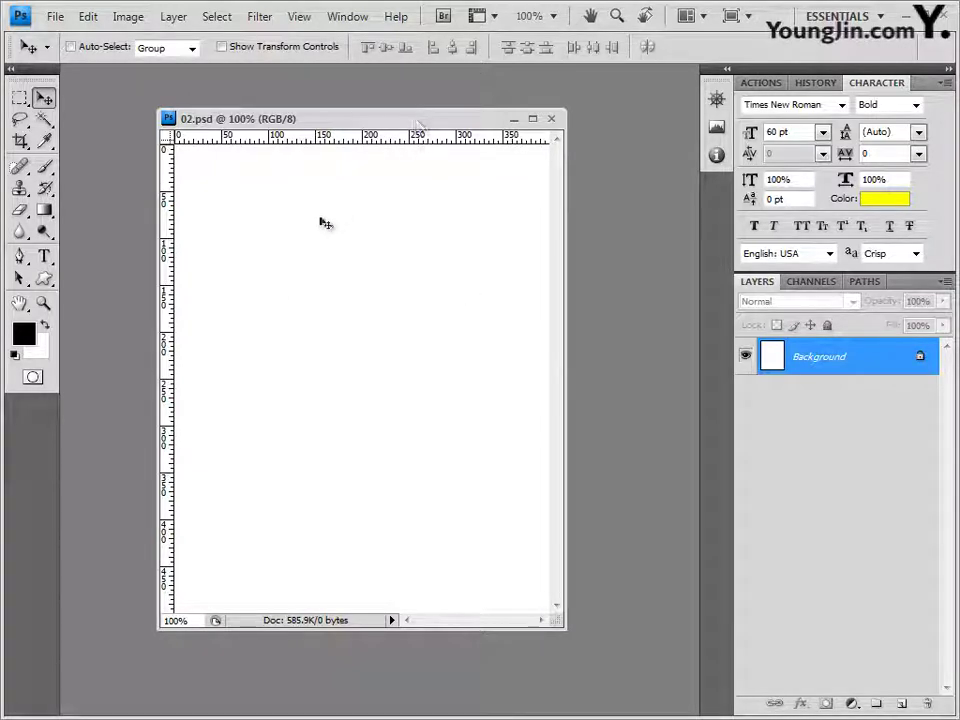
{"action": "left_click", "coordinate": [299, 16]}
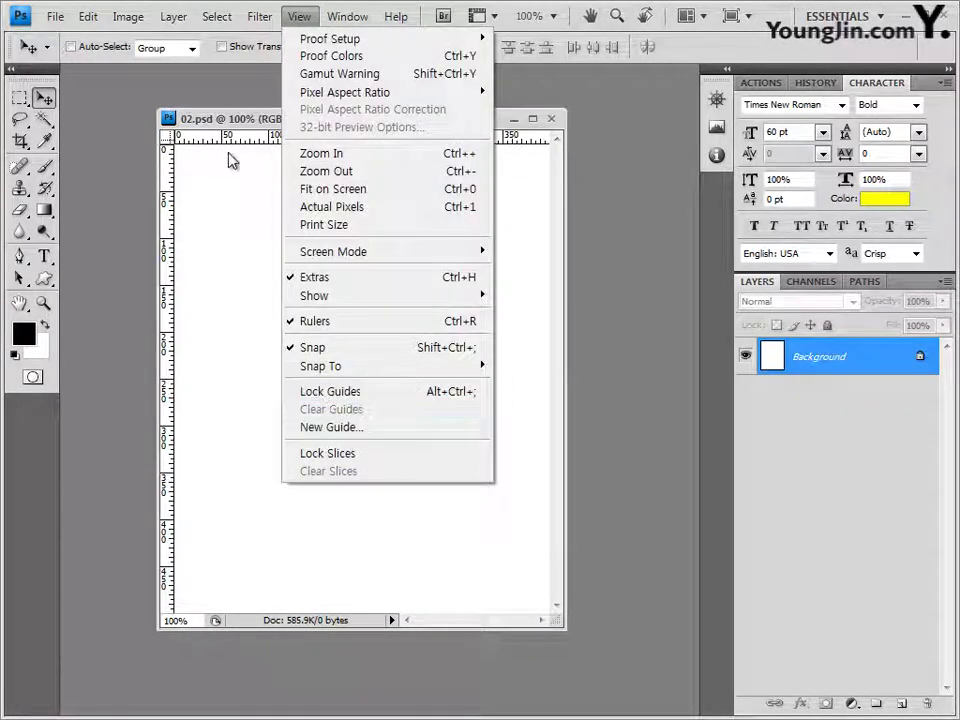
{"action": "key", "text": "Escape"}
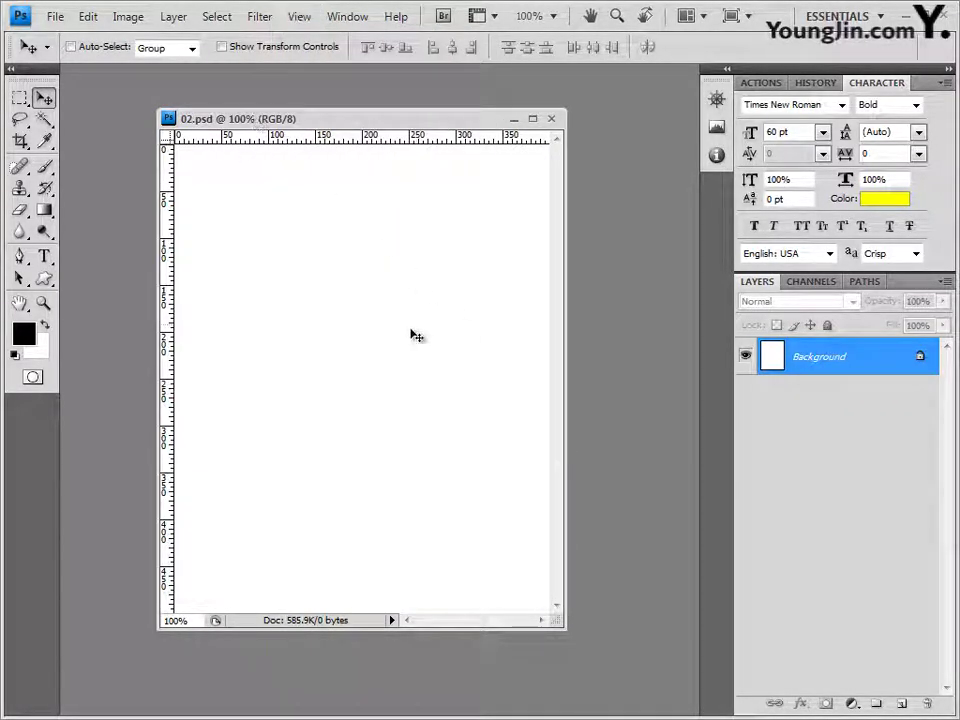
{"action": "key", "text": "ctrl+'"}
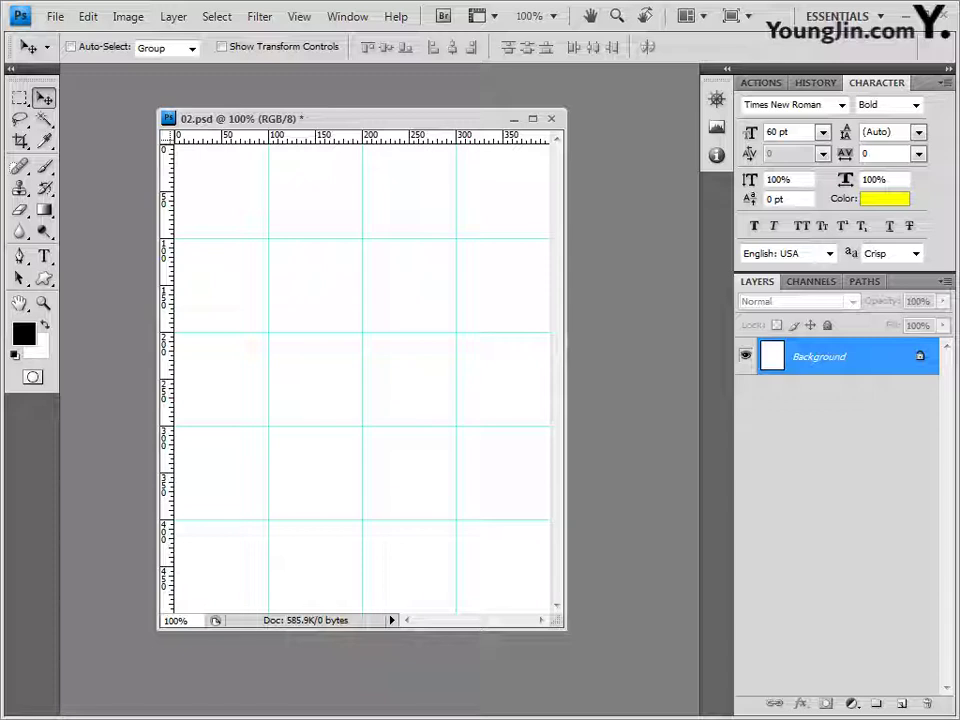
Open 2급-2.JPG from the 기출문제02 folder in Photoshop, float its window and select the entire image
{"action": "key", "text": "alt+Tab"}
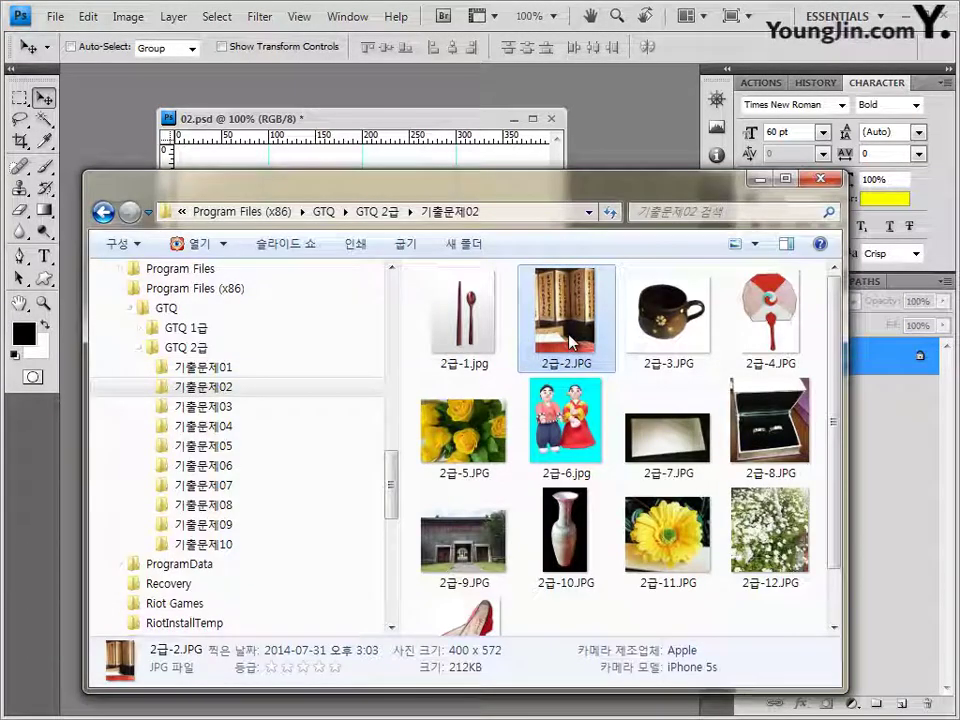
{"action": "left_click_drag", "start_coordinate": [570, 340], "coordinate": [606, 162]}
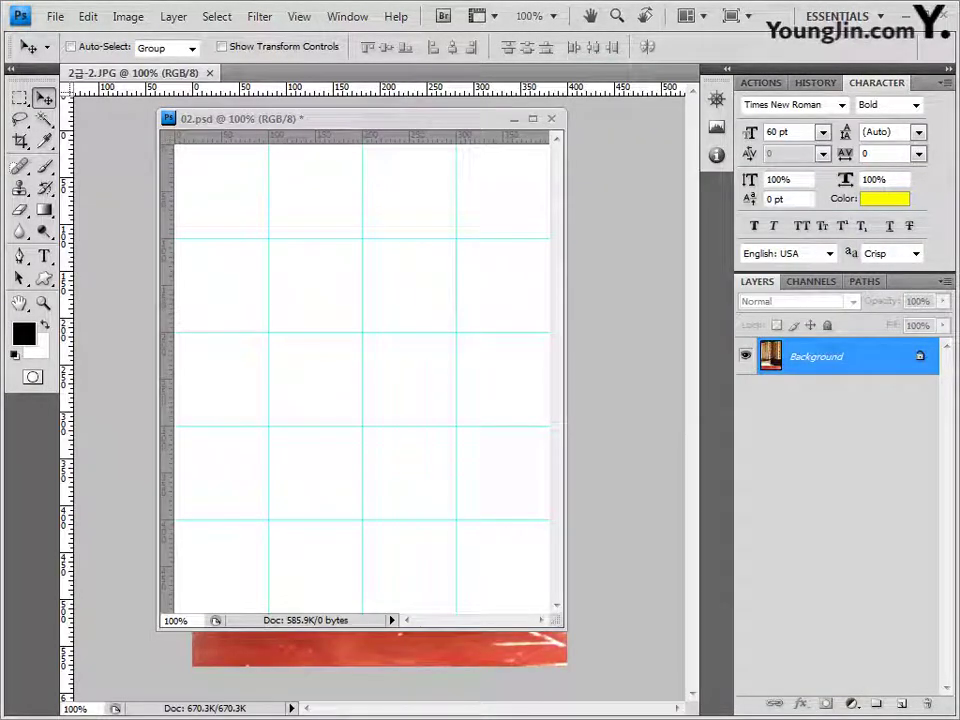
{"action": "left_click_drag", "start_coordinate": [155, 92], "coordinate": [504, 221]}
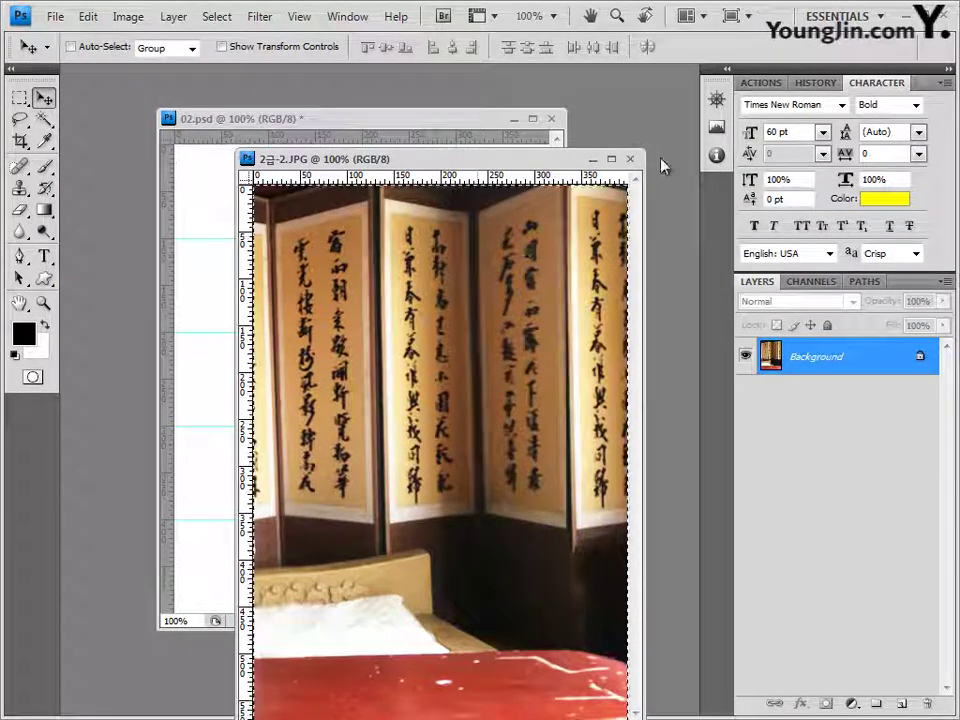
Close 2급-2.JPG, paste the folding-screen picture into 02.psd and position it over the canvas
{"action": "left_click", "coordinate": [630, 158]}
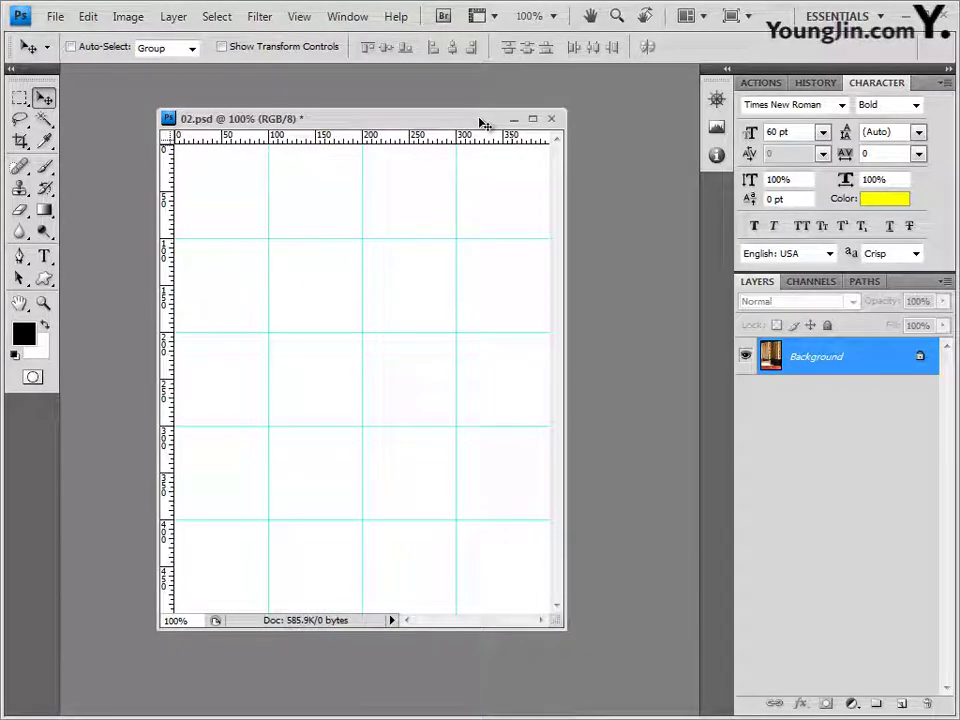
{"action": "key", "text": "ctrl+v"}
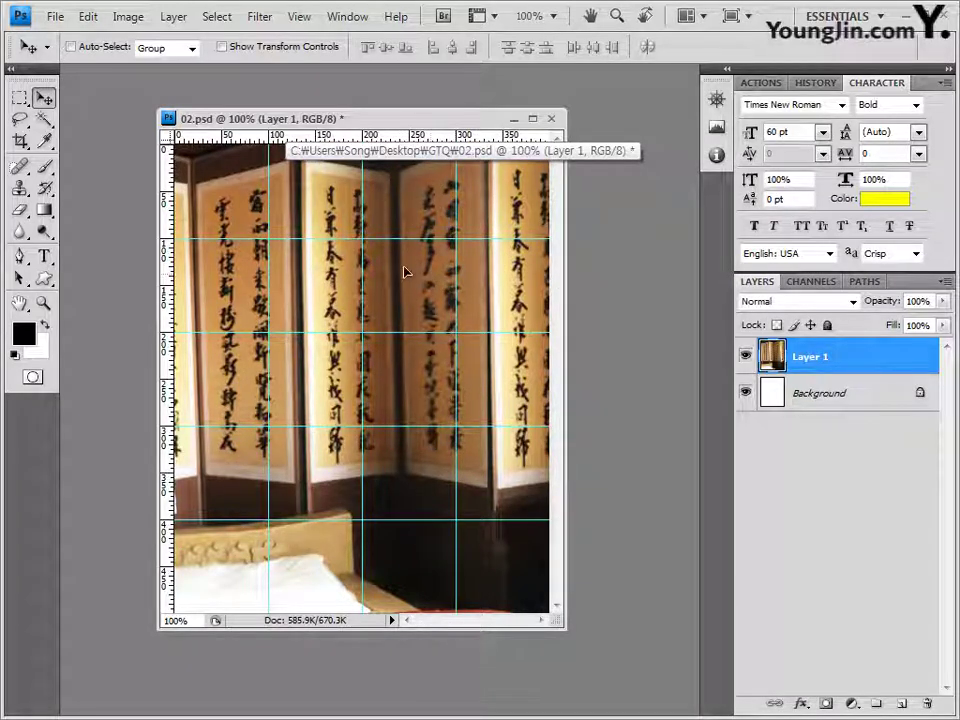
{"action": "left_click_drag", "start_coordinate": [407, 272], "coordinate": [431, 276]}
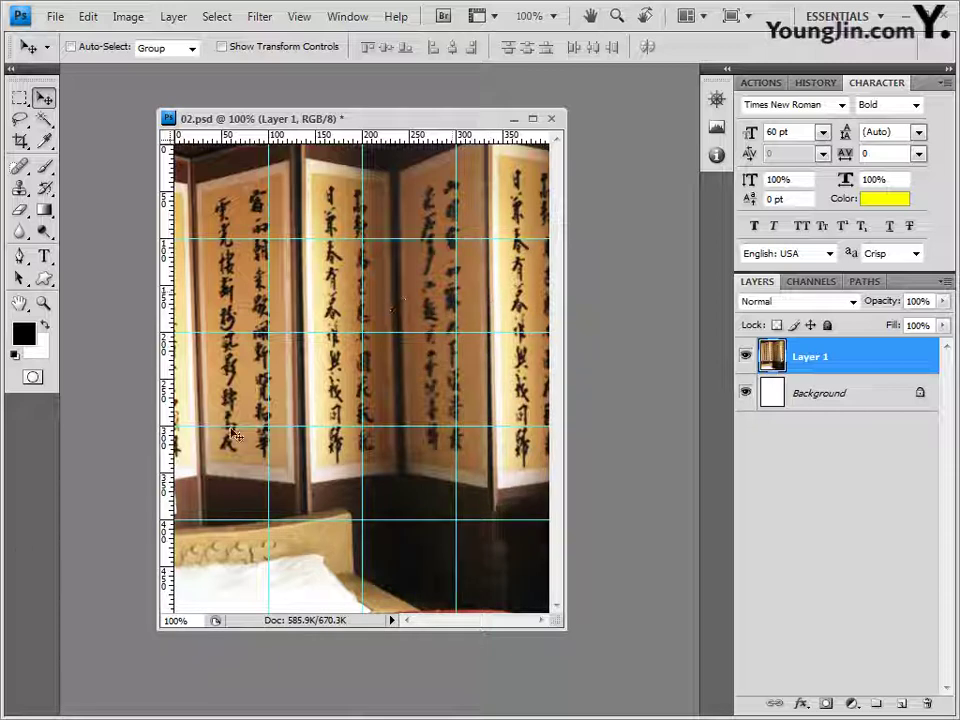
Open 2급-3.JPG from the 기출문제02 folder in Photoshop and float its window beside 02.psd
{"action": "key", "text": "alt+Tab"}
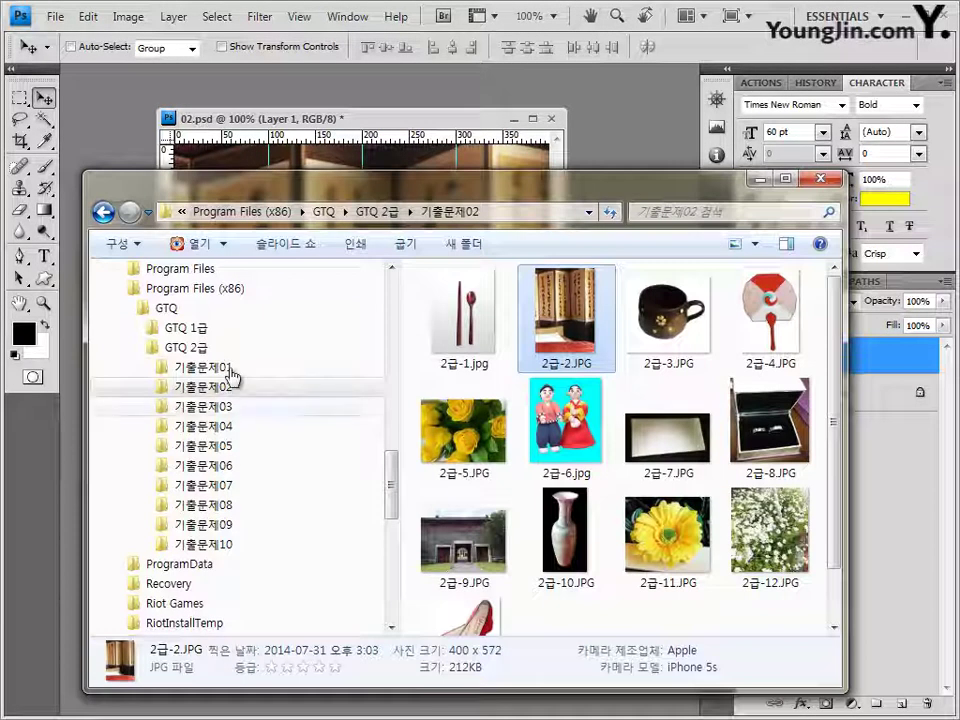
{"action": "left_click_drag", "start_coordinate": [701, 330], "coordinate": [620, 150]}
{"action": "left_click_drag", "start_coordinate": [171, 71], "coordinate": [185, 172]}
{"action": "left_click_drag", "start_coordinate": [452, 147], "coordinate": [649, 136]}
Select the white area around the cup and inside its handle with the Magic Wand at tolerance 10, and reset the tolerance to 32
{"action": "left_click", "coordinate": [43, 119]}
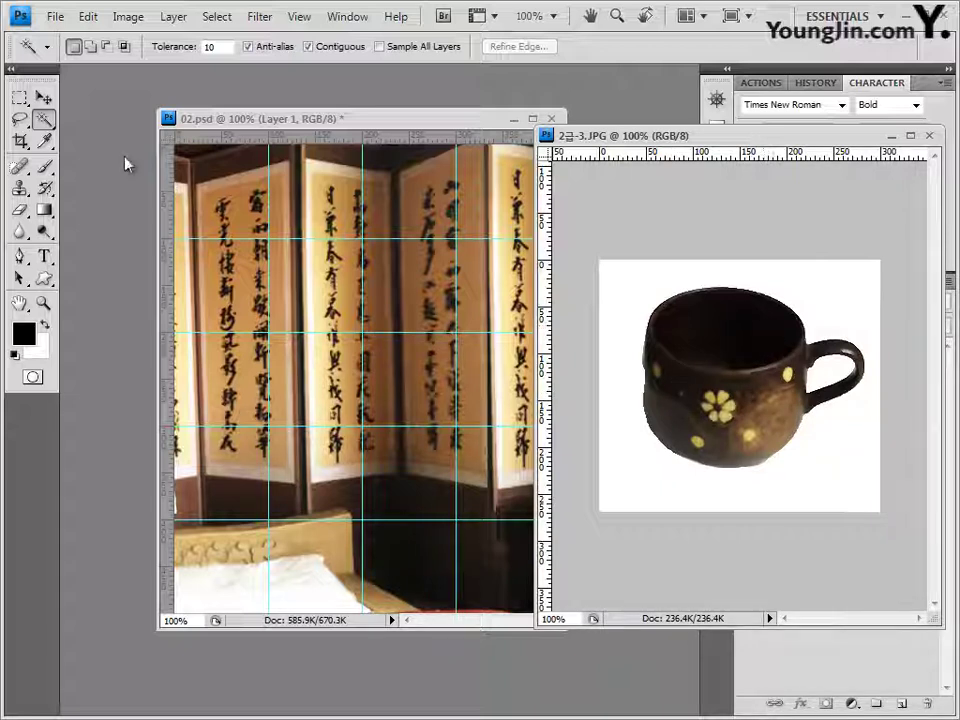
{"action": "left_click", "coordinate": [44, 120]}
{"action": "left_click", "coordinate": [107, 137]}
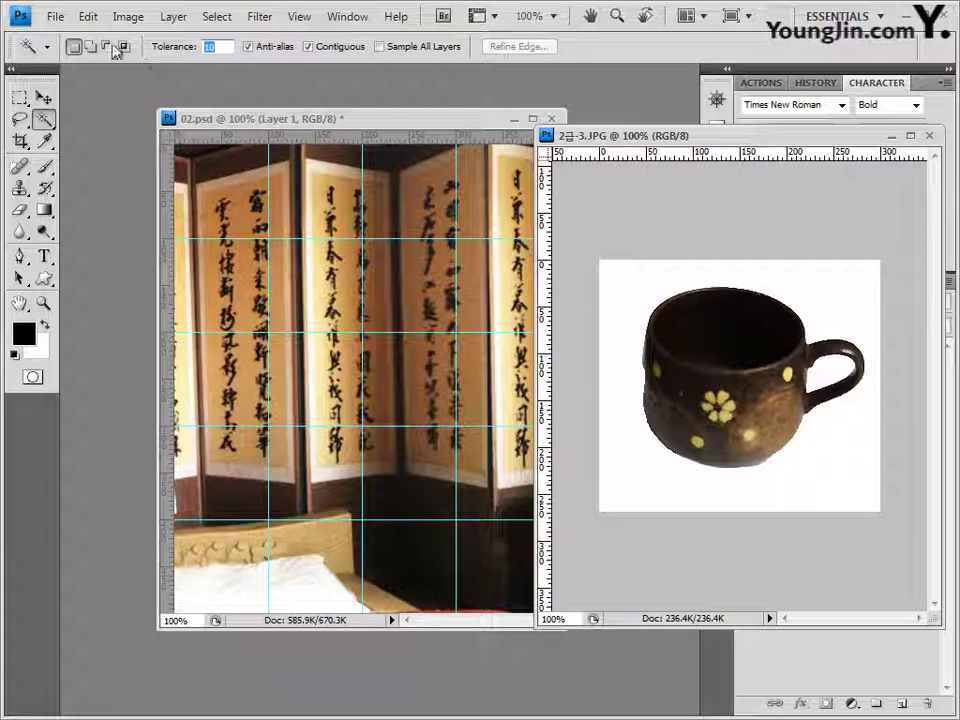
{"action": "left_click", "coordinate": [831, 302]}
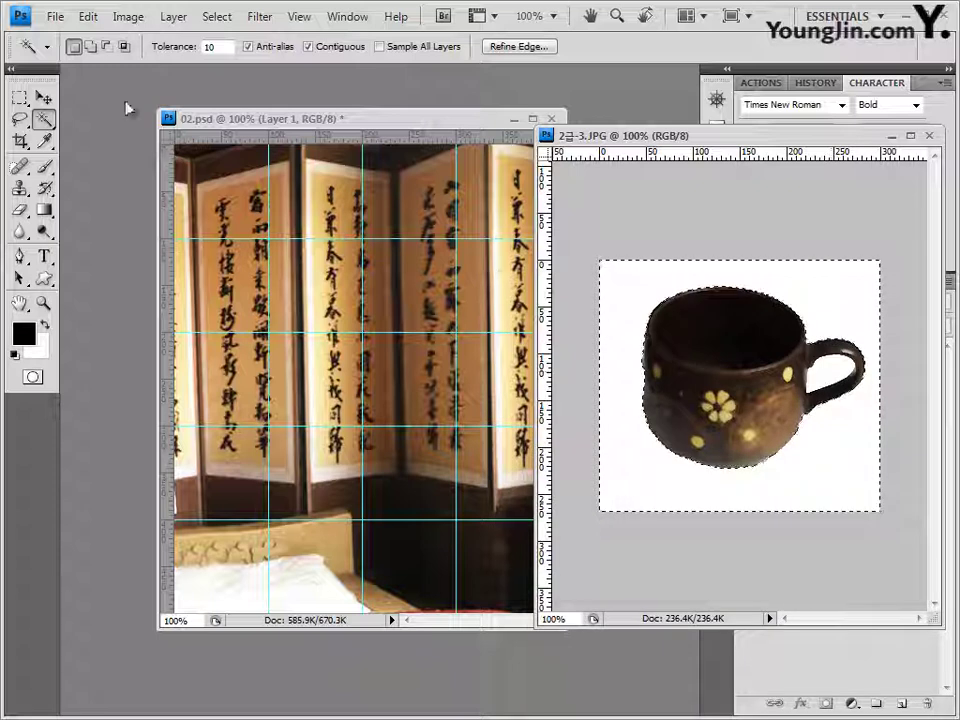
{"action": "key", "text": "shift"}
{"action": "left_click", "coordinate": [824, 377], "text": "shift"}
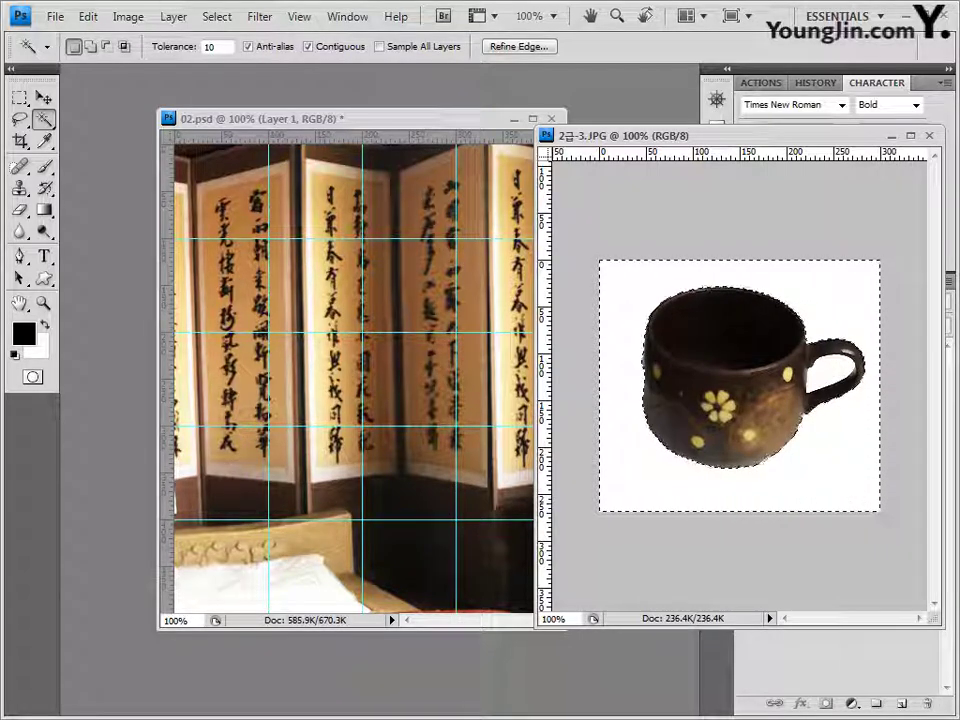
{"action": "key", "text": "Return"}
{"action": "type", "text": "32"}
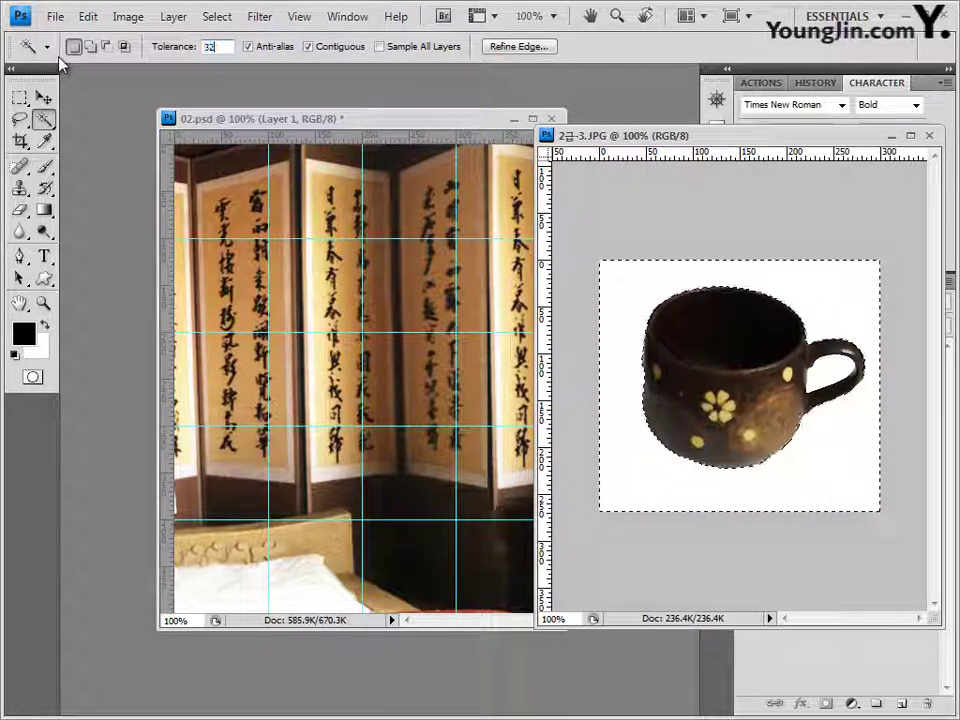
{"action": "key", "text": "Return"}
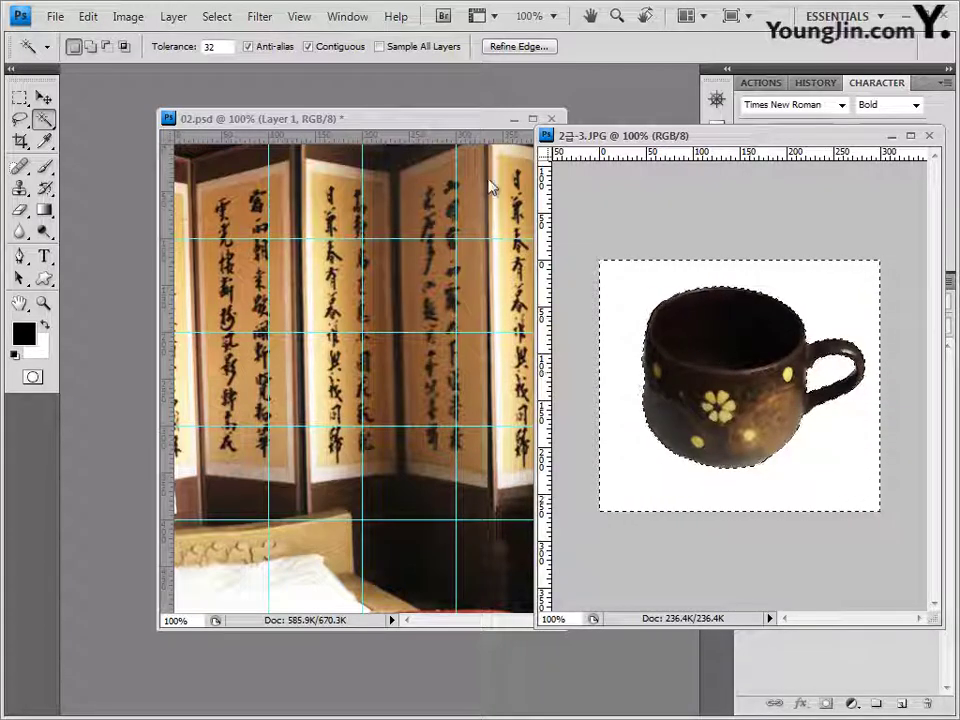
Invert the selection to the cup, close 2급-3.JPG and paste the cup into 02.psd
{"action": "left_click", "coordinate": [217, 17]}
{"action": "left_click", "coordinate": [236, 90]}
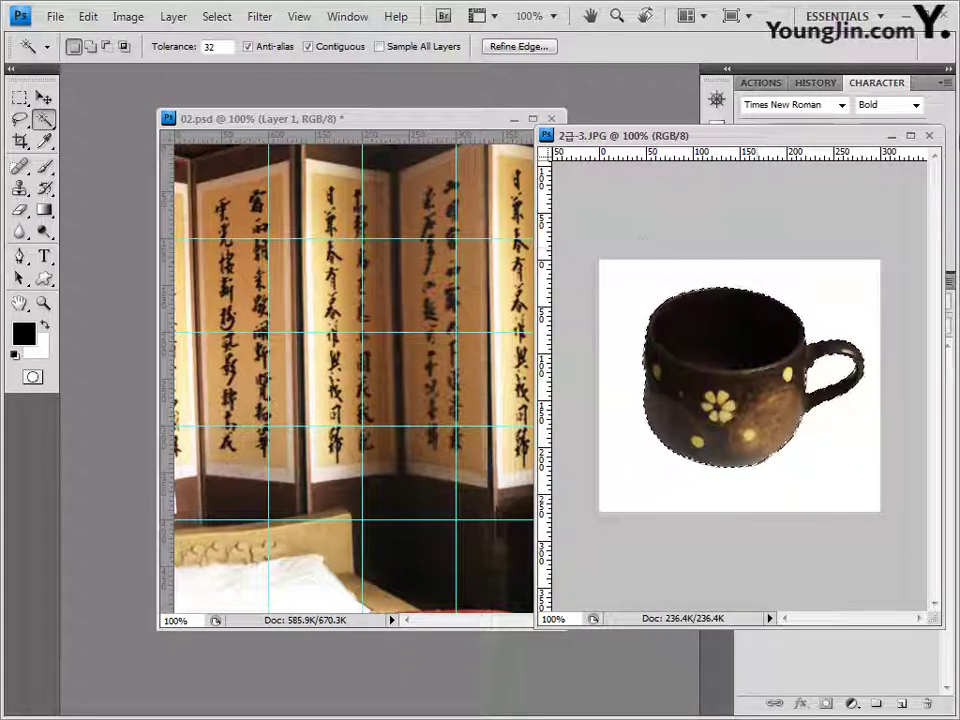
{"action": "left_click", "coordinate": [930, 138]}
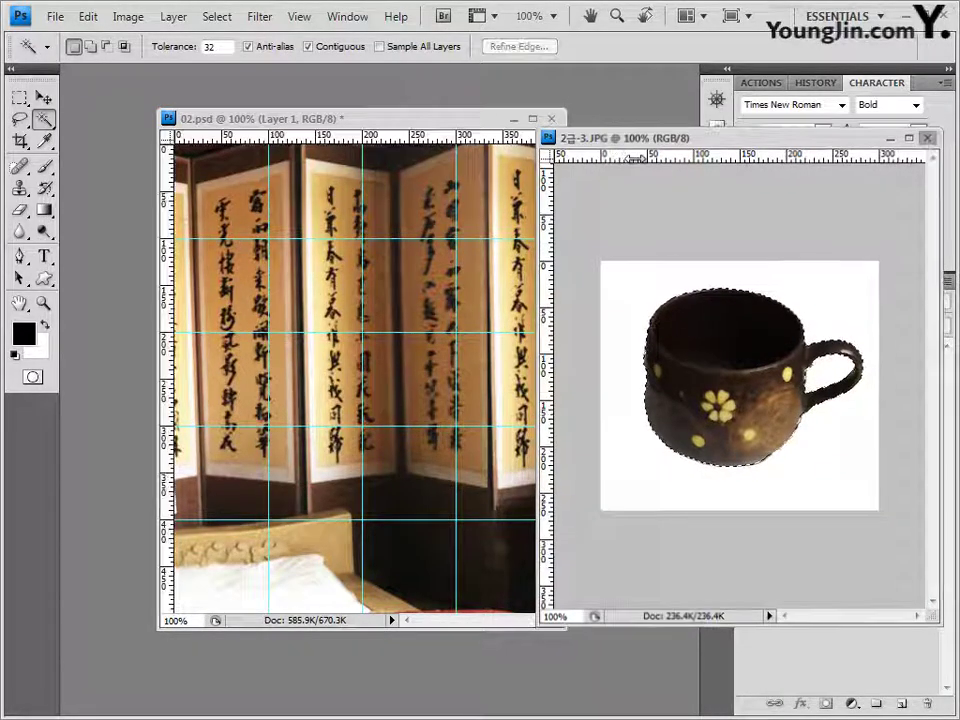
{"action": "key", "text": "ctrl+v"}
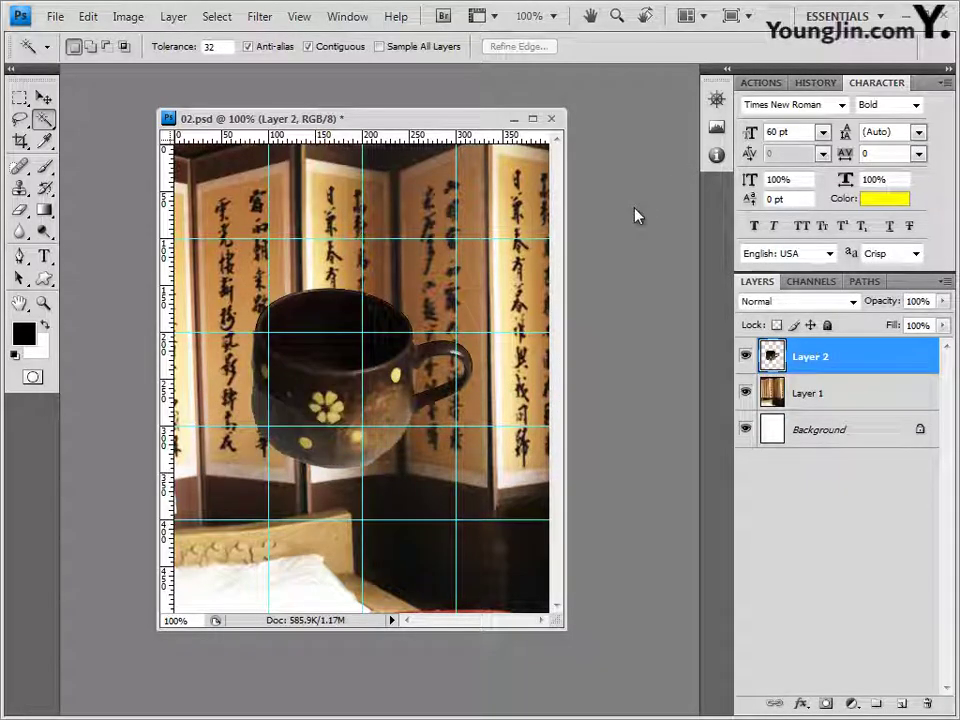
Scale the cup with Free Transform to about 46% width and 66% height, over the white cushion in the lower-left part of the image
{"action": "key", "text": "ctrl+t"}
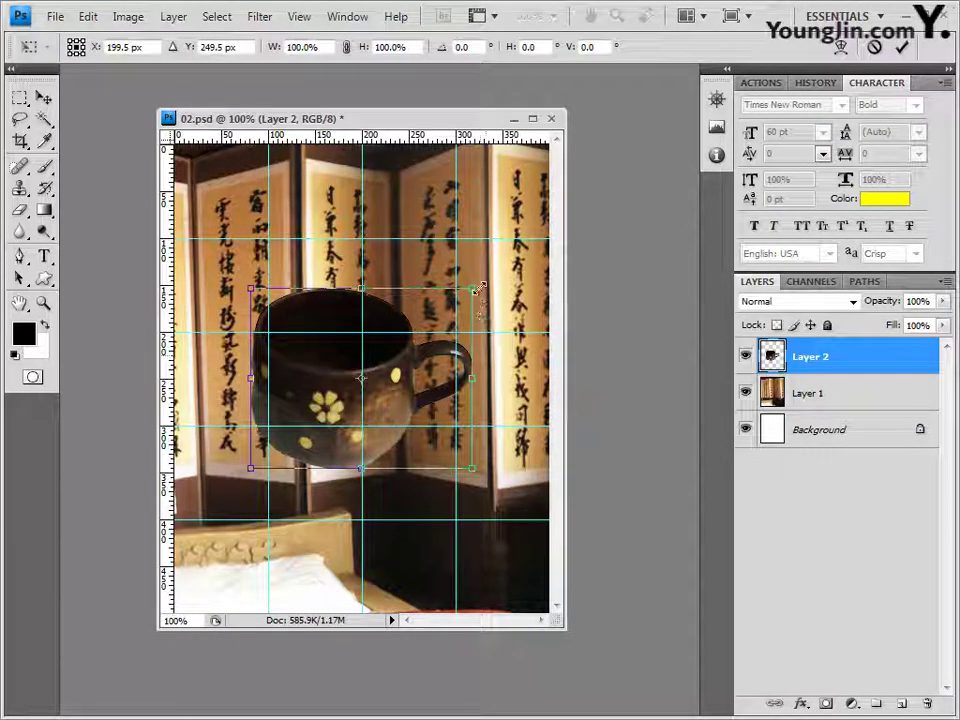
{"action": "left_click_drag", "start_coordinate": [471, 289], "coordinate": [383, 296]}
{"action": "left_click_drag", "start_coordinate": [352, 370], "coordinate": [307, 490]}
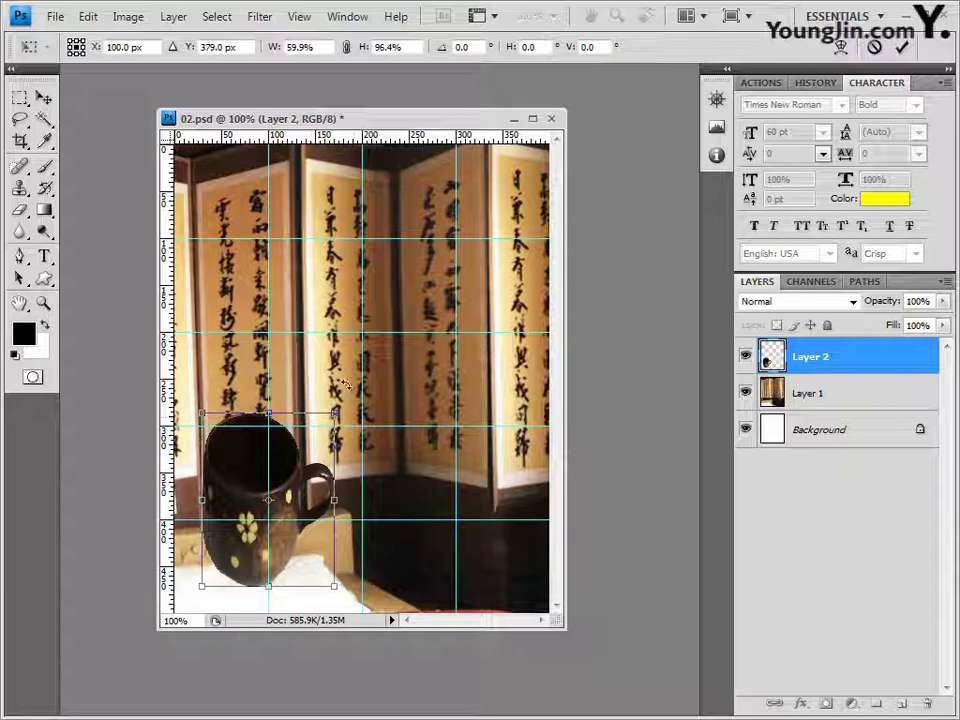
{"action": "left_click_drag", "start_coordinate": [337, 411], "coordinate": [308, 467]}
Nudge the cup right to about X 93 px and Y 409 px, apply the transform and stretch the cup slightly taller
{"action": "key", "text": "Right"}
{"action": "key", "text": "Right"}
{"action": "key", "text": "Right"}
{"action": "key", "text": "Right"}
{"action": "key", "text": "Right"}
{"action": "key", "text": "Right"}
{"action": "key", "text": "Right"}
{"action": "key", "text": "Right"}
{"action": "key", "text": "Right"}
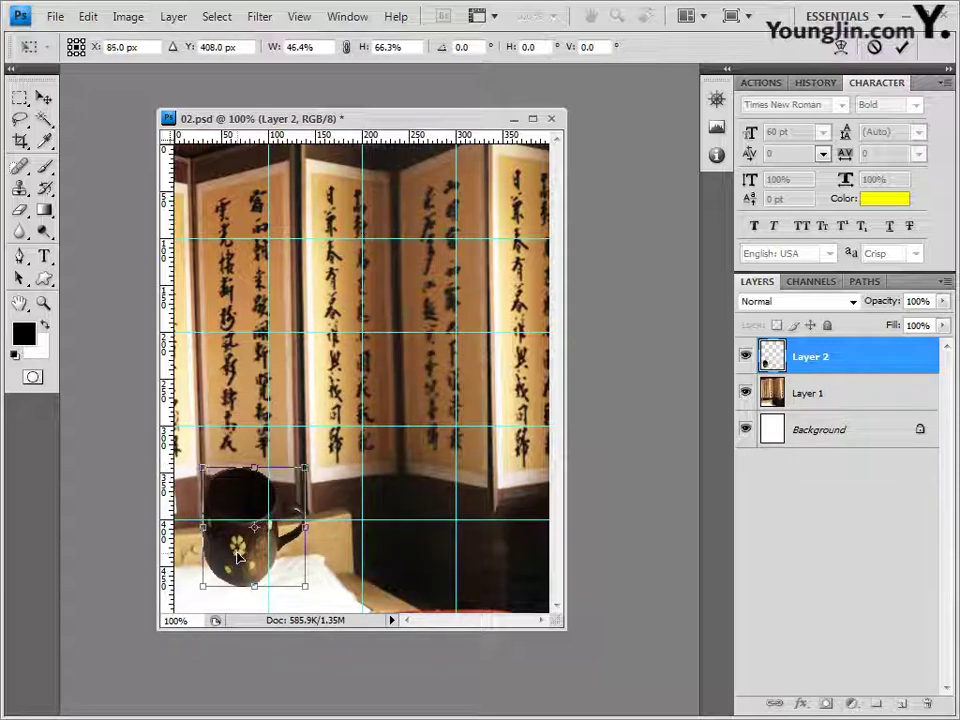
{"action": "key", "text": "Down"}
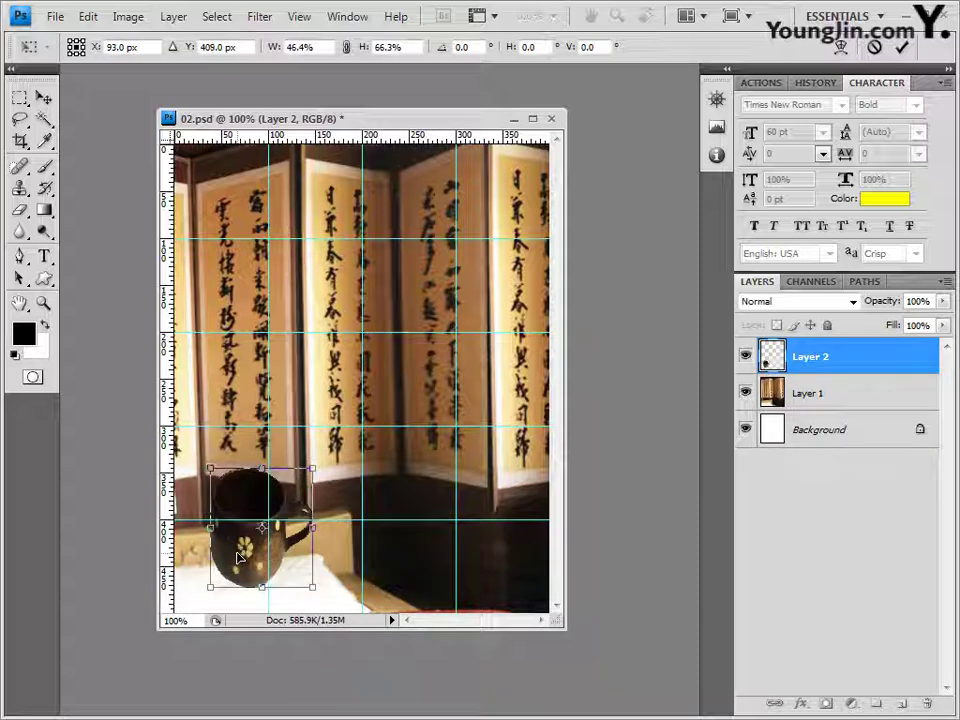
{"action": "key", "text": "Return"}
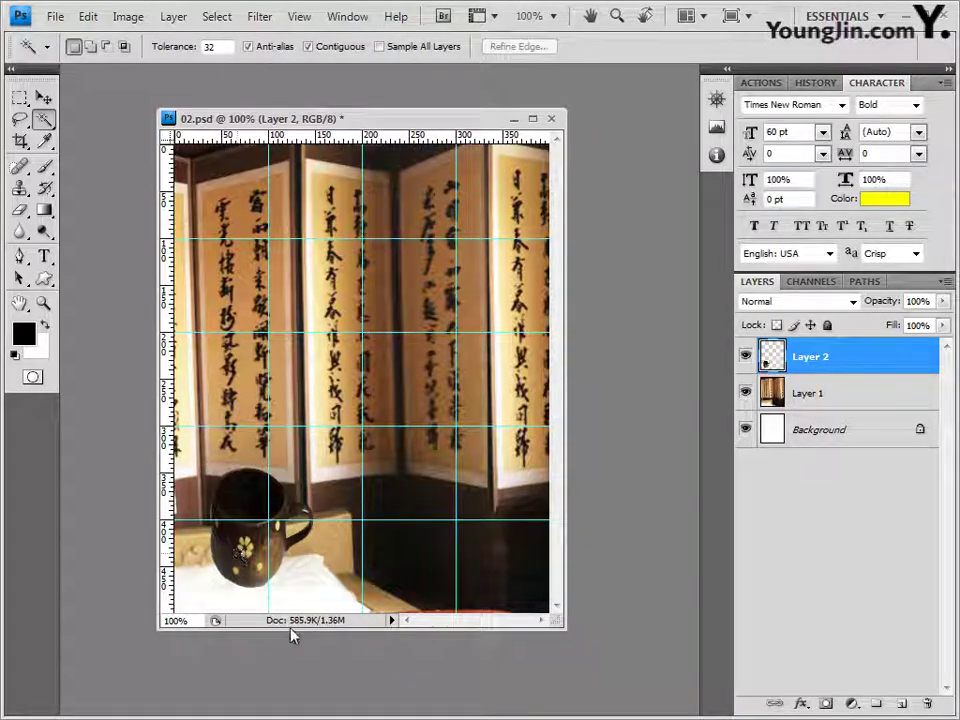
{"action": "key", "text": "ctrl+t"}
{"action": "key", "text": "Return"}
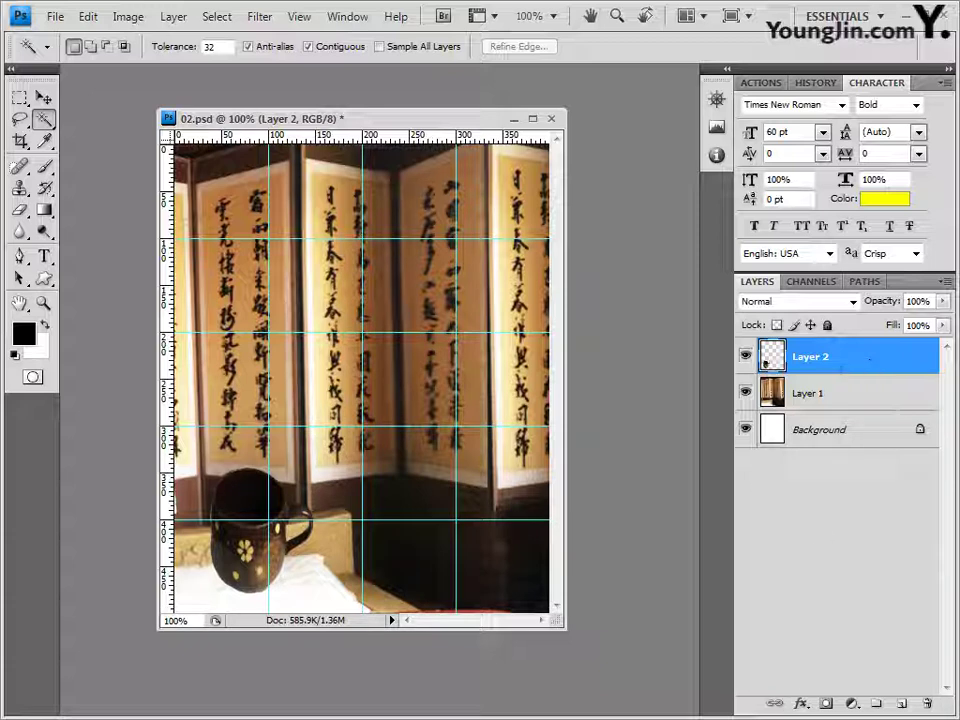
Add an Inner Shadow effect with the default settings to the cup layer
{"action": "left_click", "coordinate": [802, 705]}
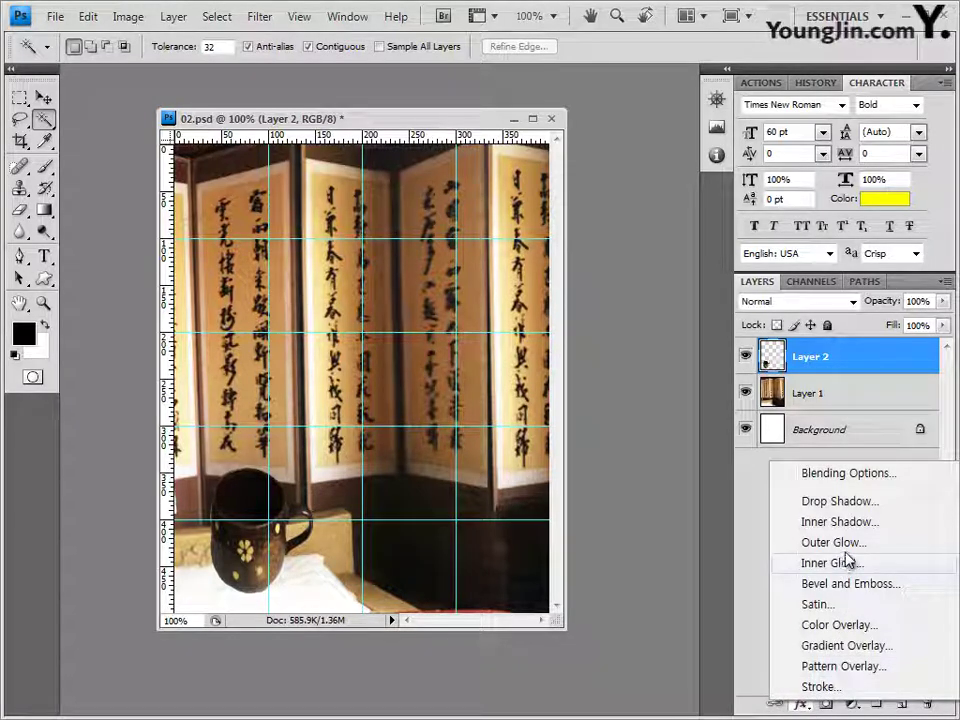
{"action": "left_click", "coordinate": [806, 522]}
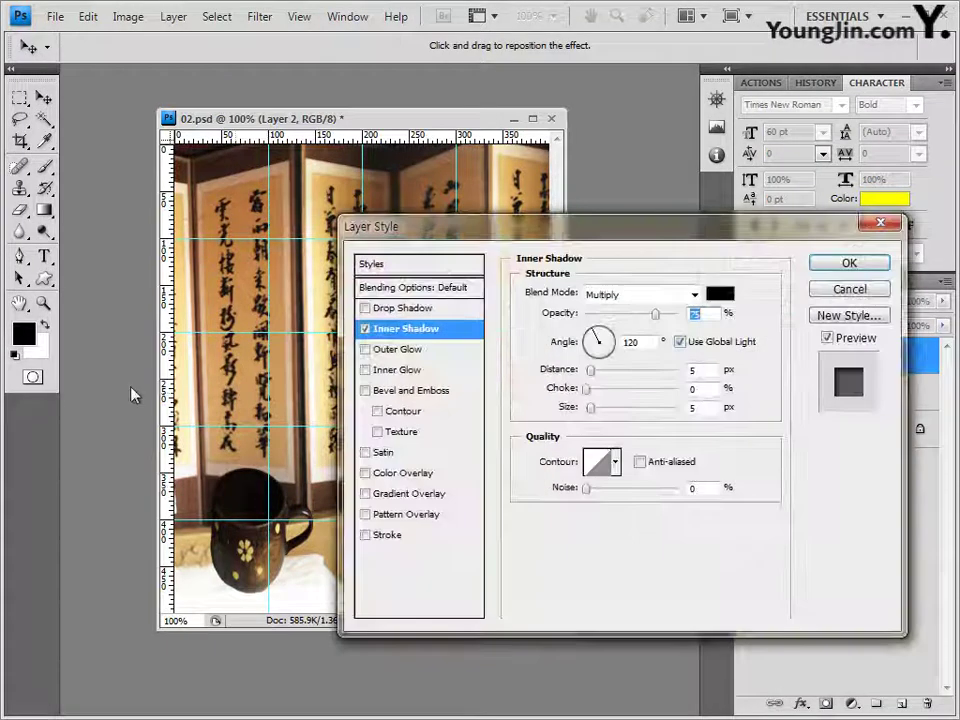
{"action": "left_click", "coordinate": [849, 263]}
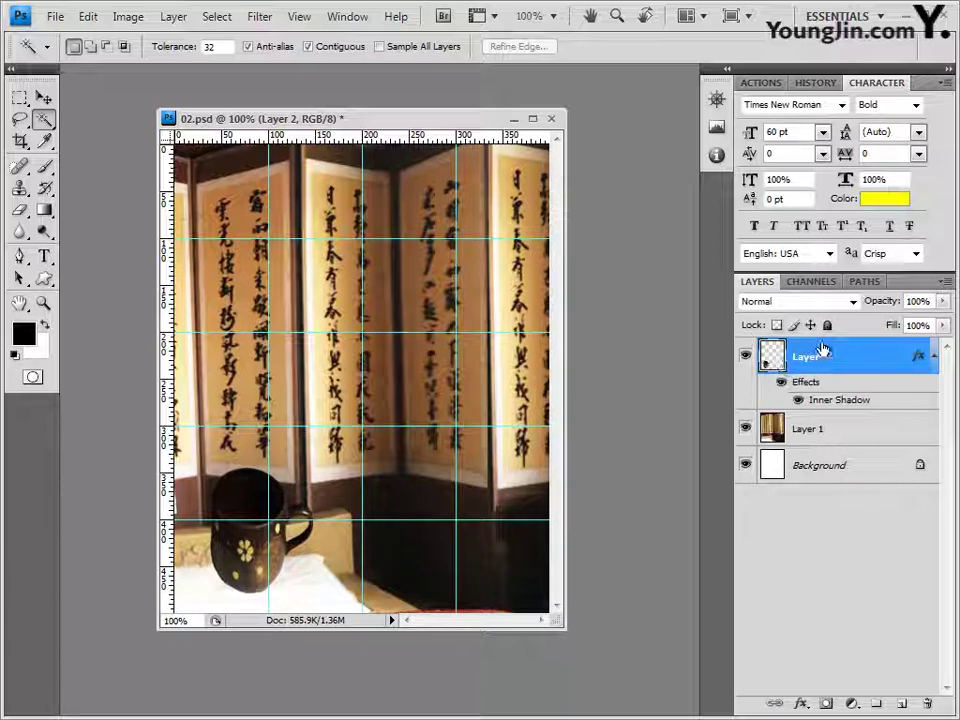
Add a Hue/Saturation adjustment layer above the cup layer and select it in the expanded layer list
{"action": "left_click", "coordinate": [853, 706]}
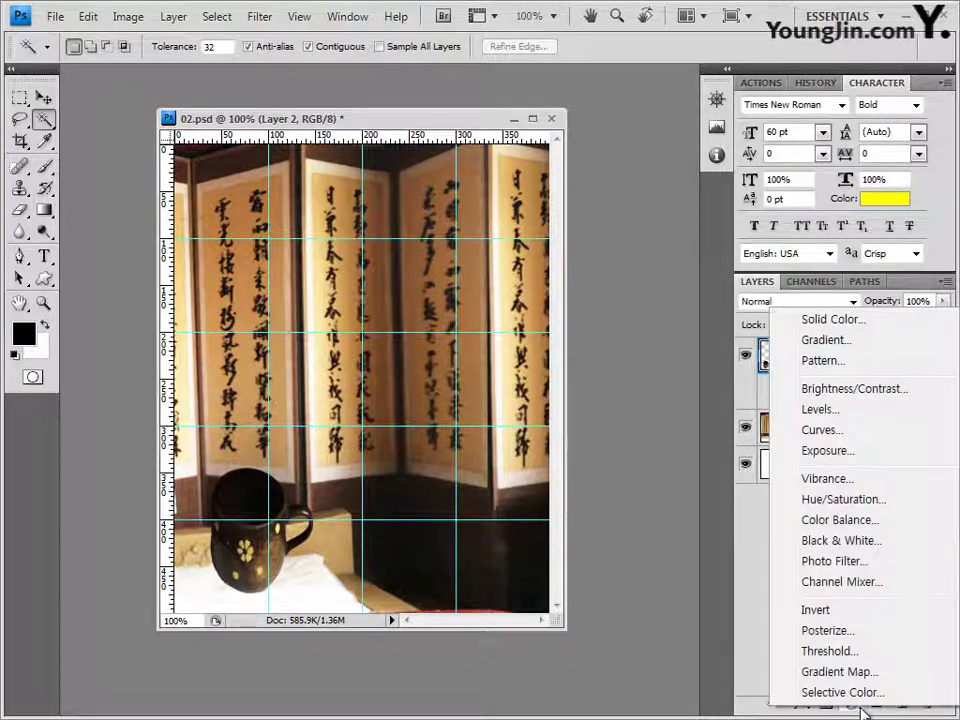
{"action": "left_click", "coordinate": [873, 509]}
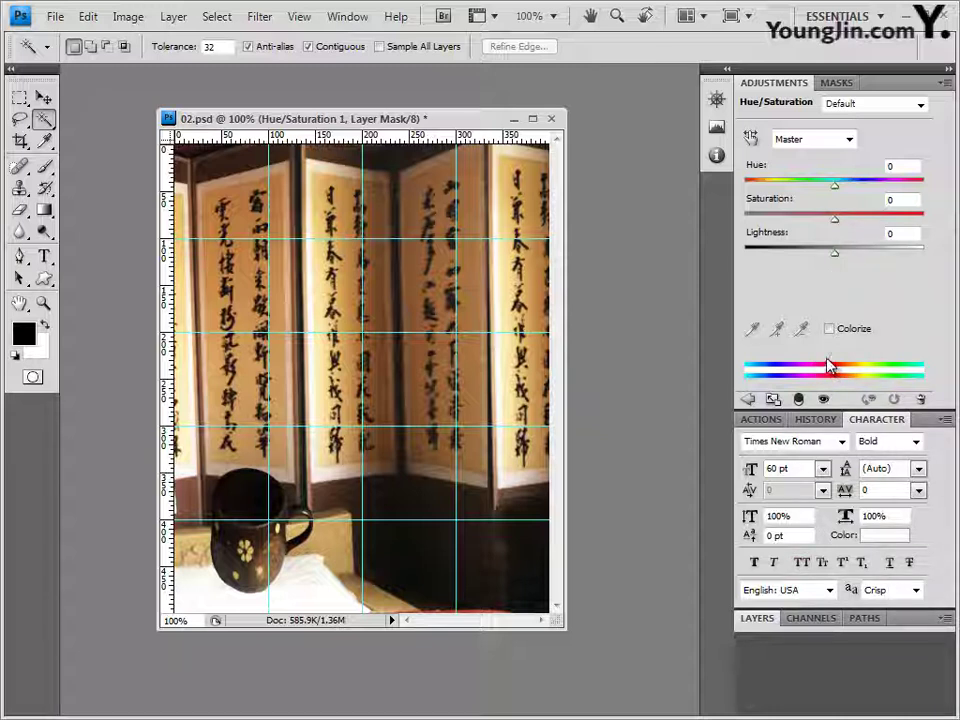
{"action": "key", "text": "ctrl+z"}
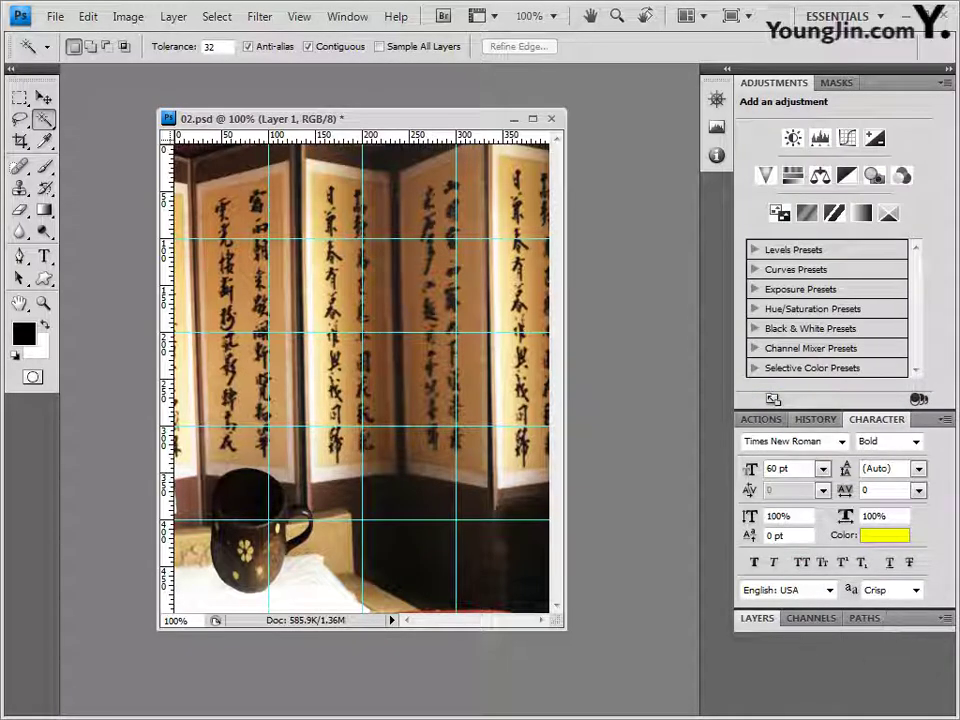
{"action": "double_click", "coordinate": [920, 621]}
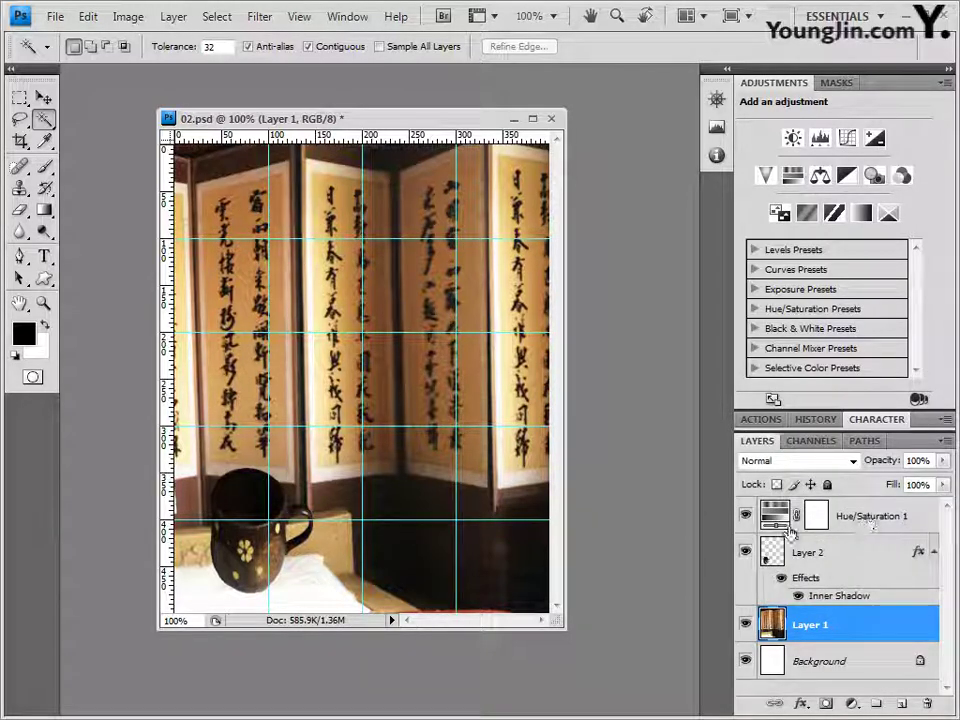
{"action": "left_click", "coordinate": [857, 519]}
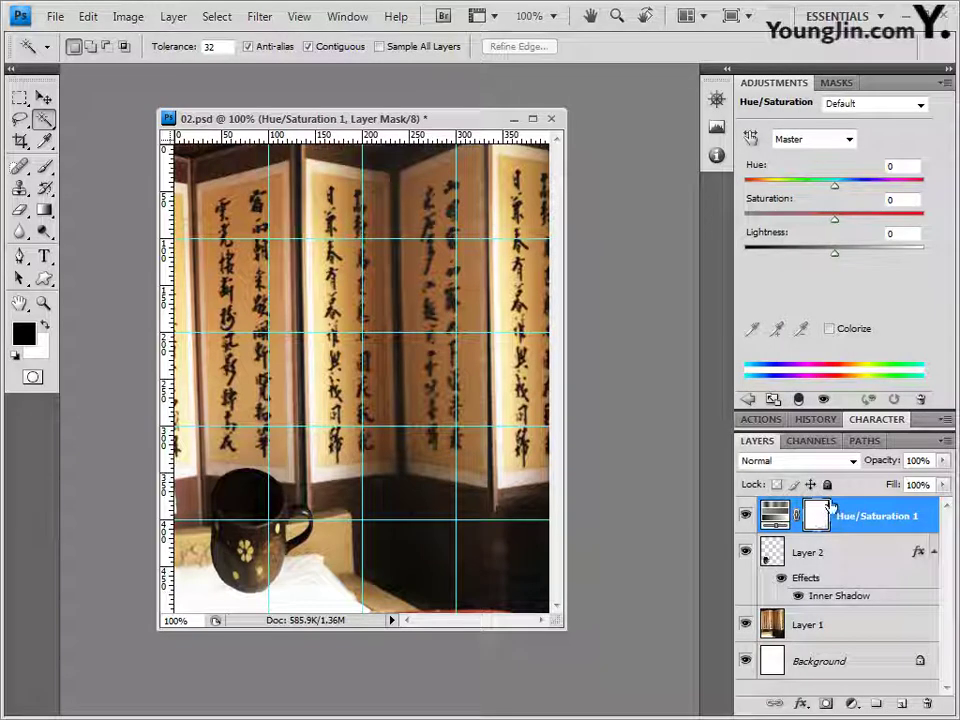
Colorize the Hue/Saturation adjustment with hue 300 and saturation 40
{"action": "left_click", "coordinate": [829, 329]}
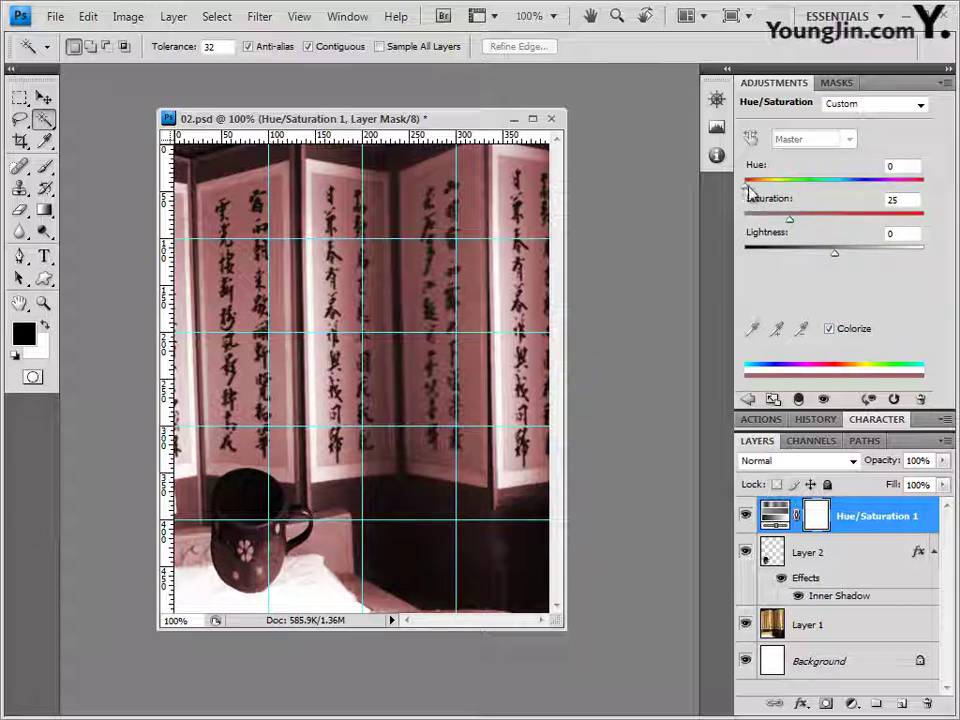
{"action": "left_click_drag", "start_coordinate": [749, 190], "coordinate": [866, 191]}
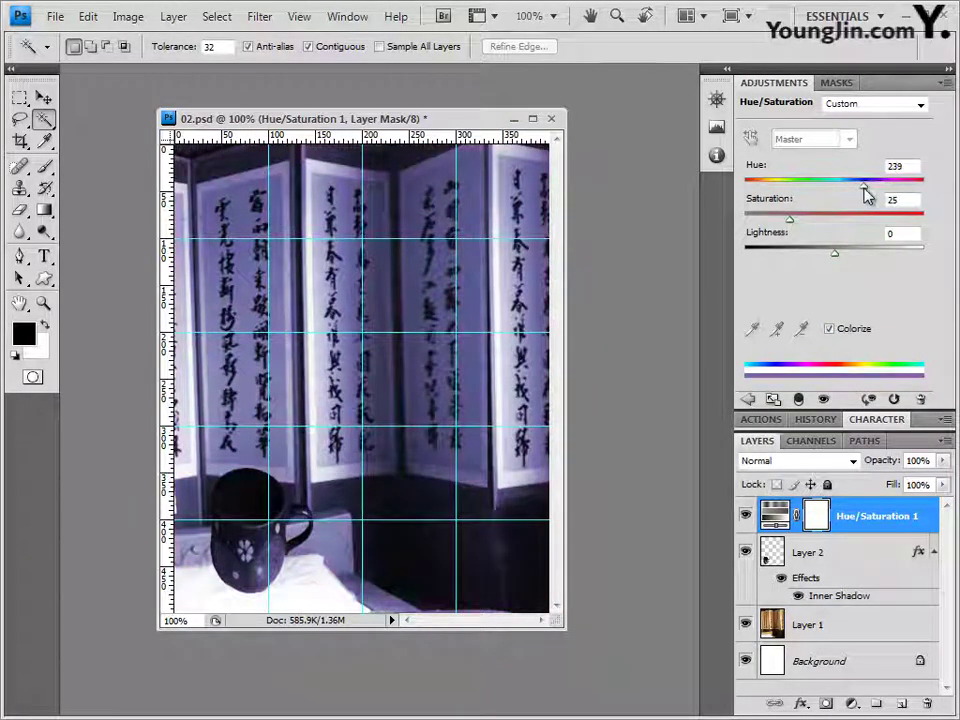
{"action": "left_click", "coordinate": [913, 165]}
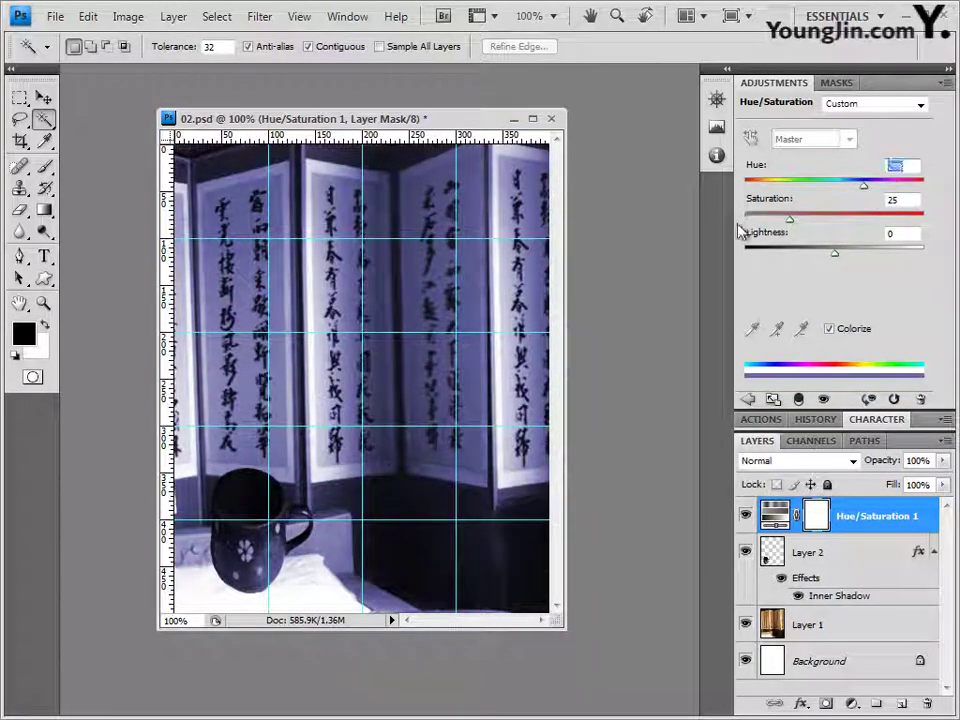
{"action": "left_click_drag", "start_coordinate": [867, 193], "coordinate": [896, 198]}
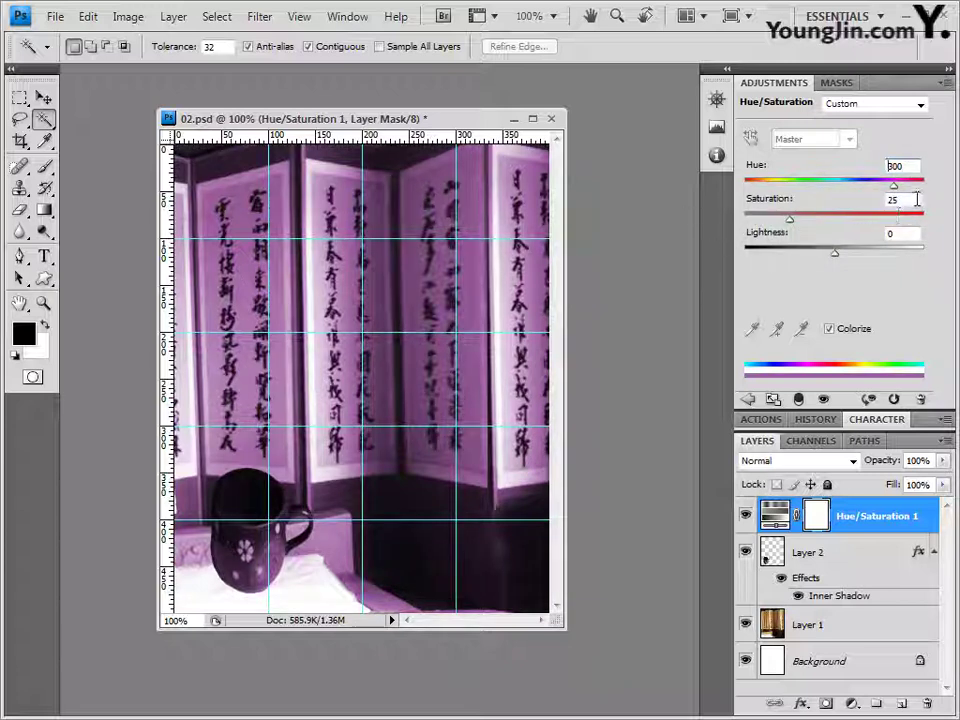
{"action": "left_click_drag", "start_coordinate": [790, 219], "coordinate": [816, 236]}
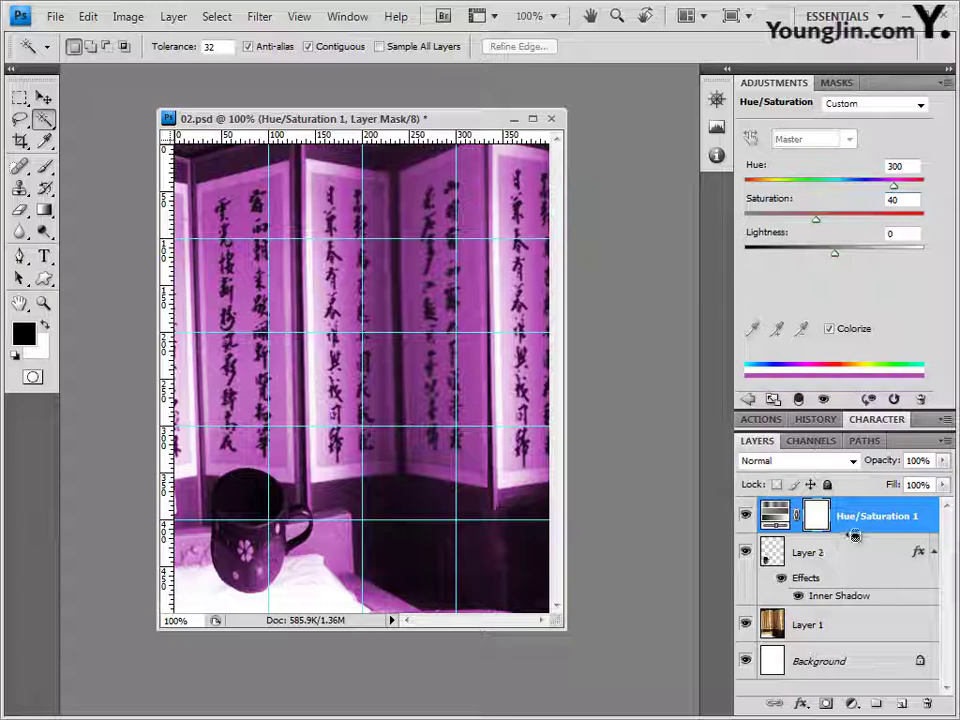
Clip the Hue/Saturation adjustment to the cup layer and select the folding-screen layer
{"action": "key", "text": "alt"}
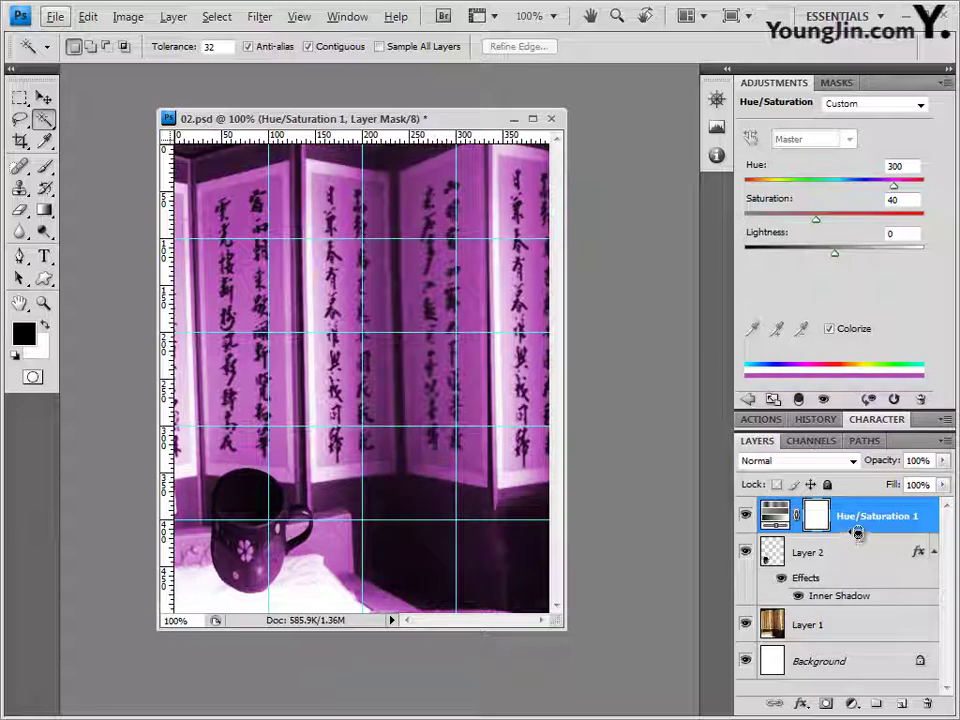
{"action": "left_click", "coordinate": [857, 533], "text": "alt"}
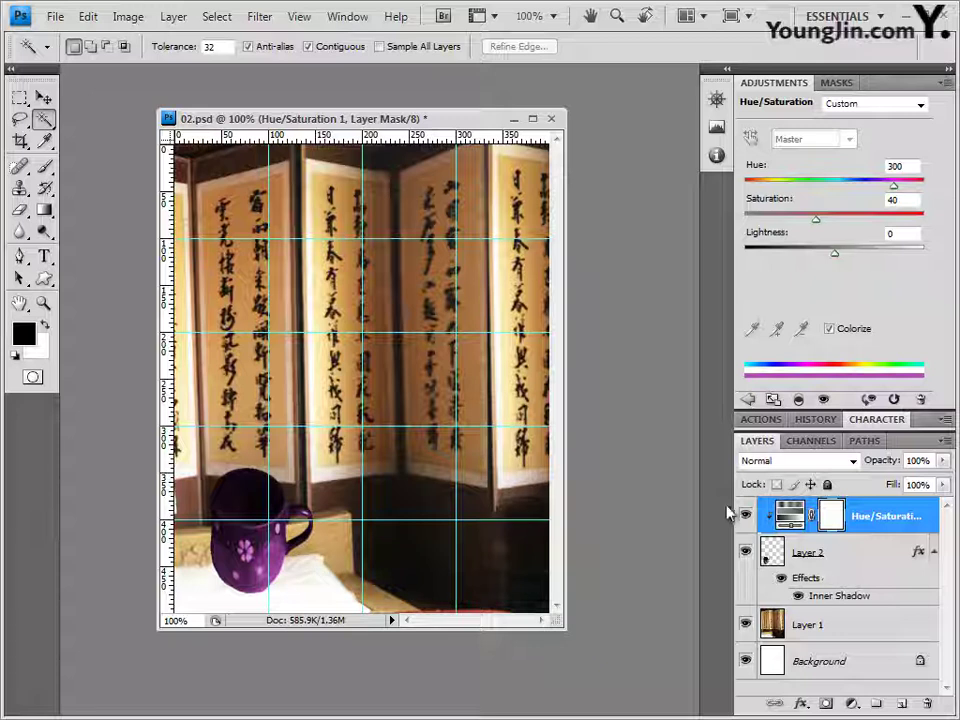
{"action": "left_click", "coordinate": [836, 630]}
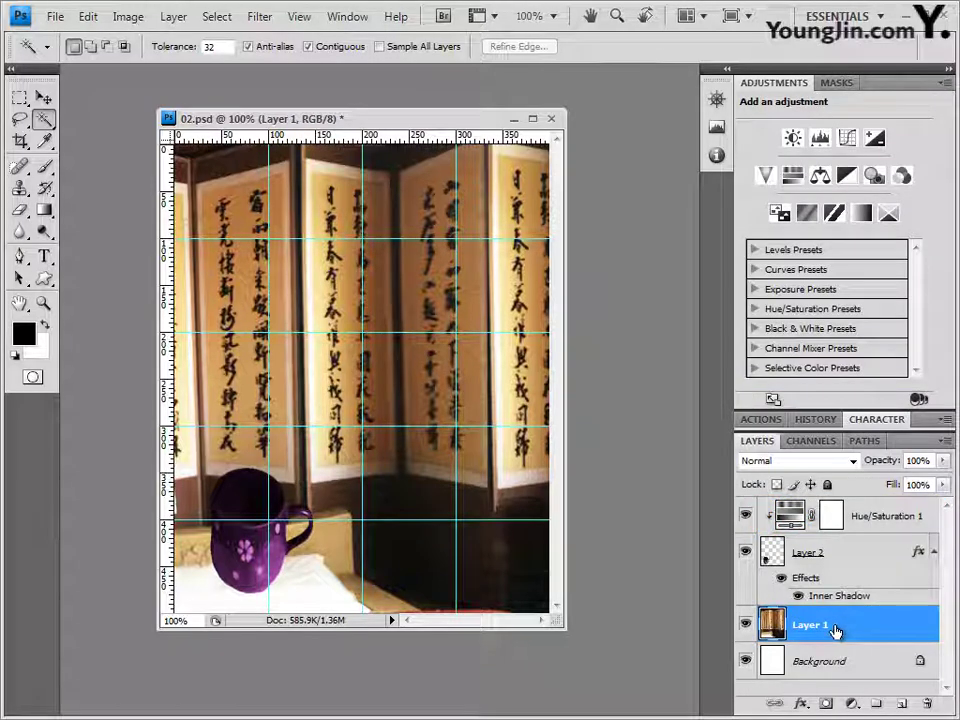
Duplicate the folding-screen layer to the top of the layer stack and apply the Patchwork filter with square size 4 and relief 8
{"action": "key", "text": "ctrl+j"}
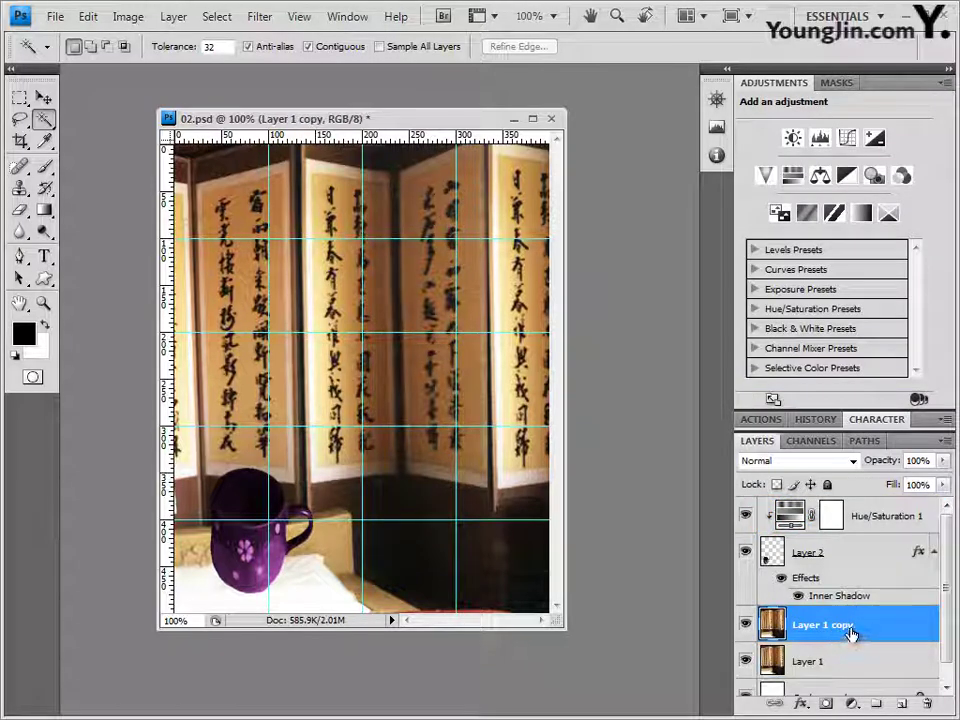
{"action": "left_click_drag", "start_coordinate": [853, 630], "coordinate": [840, 500]}
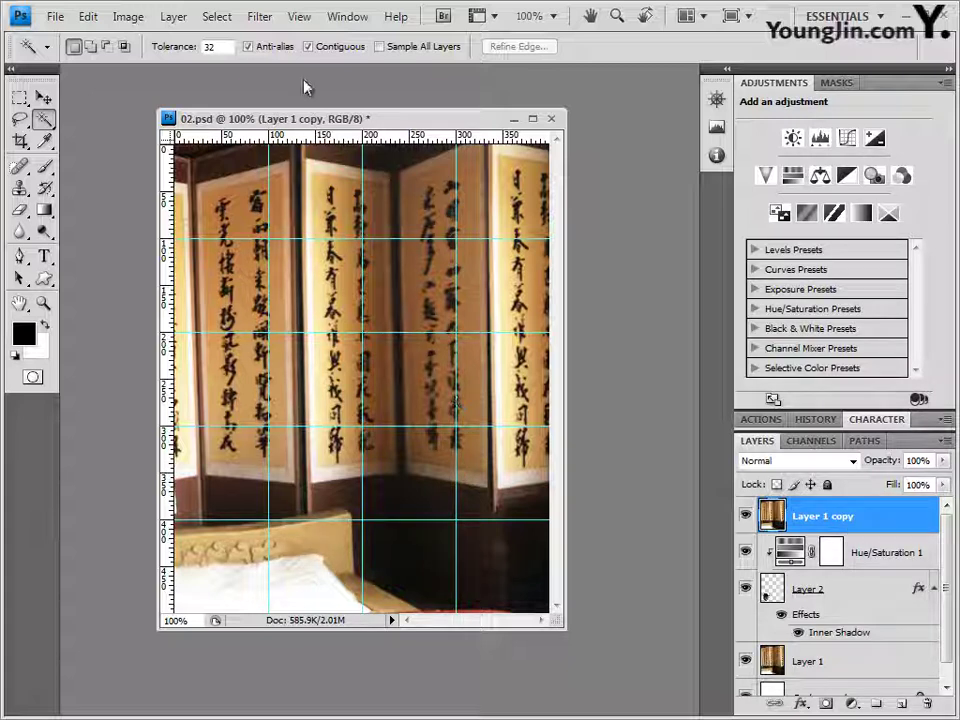
{"action": "left_click", "coordinate": [259, 16]}
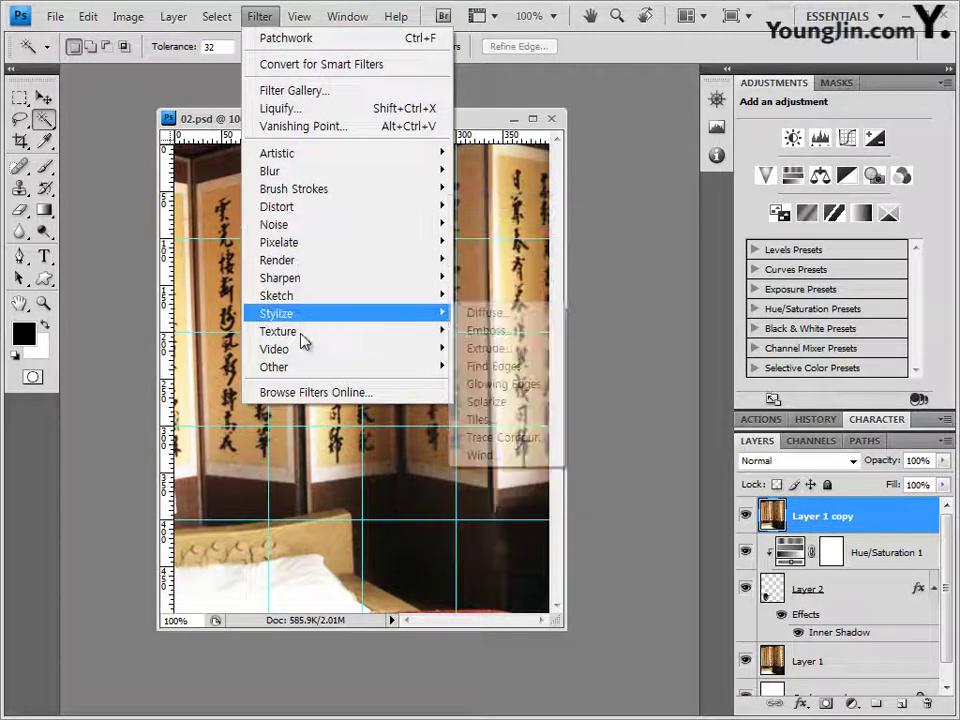
{"action": "mouse_move", "coordinate": [302, 337]}
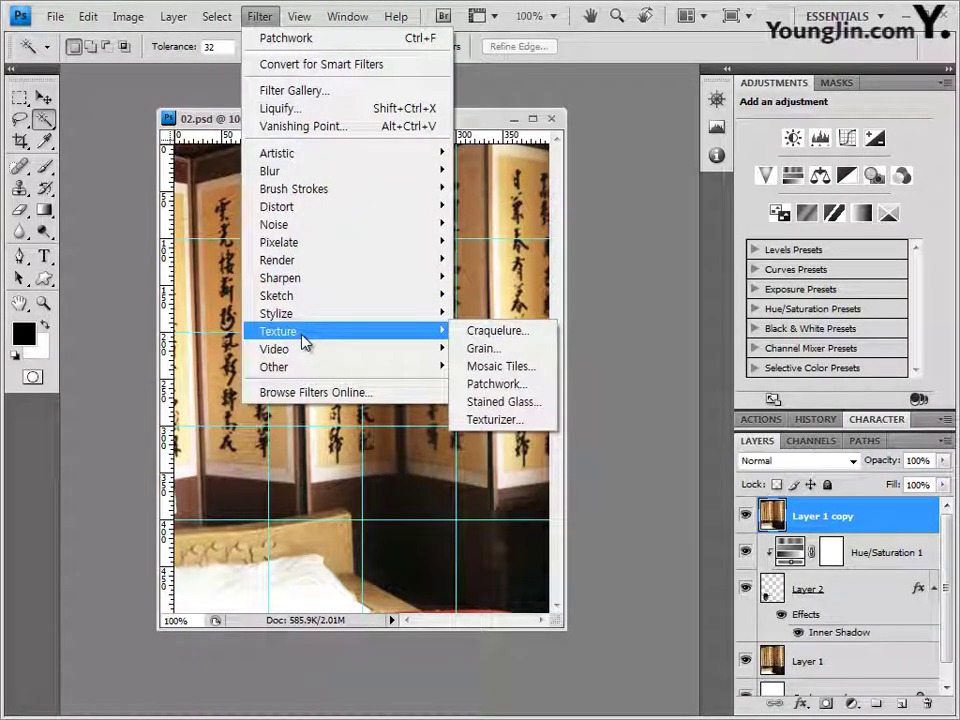
{"action": "left_click", "coordinate": [529, 386]}
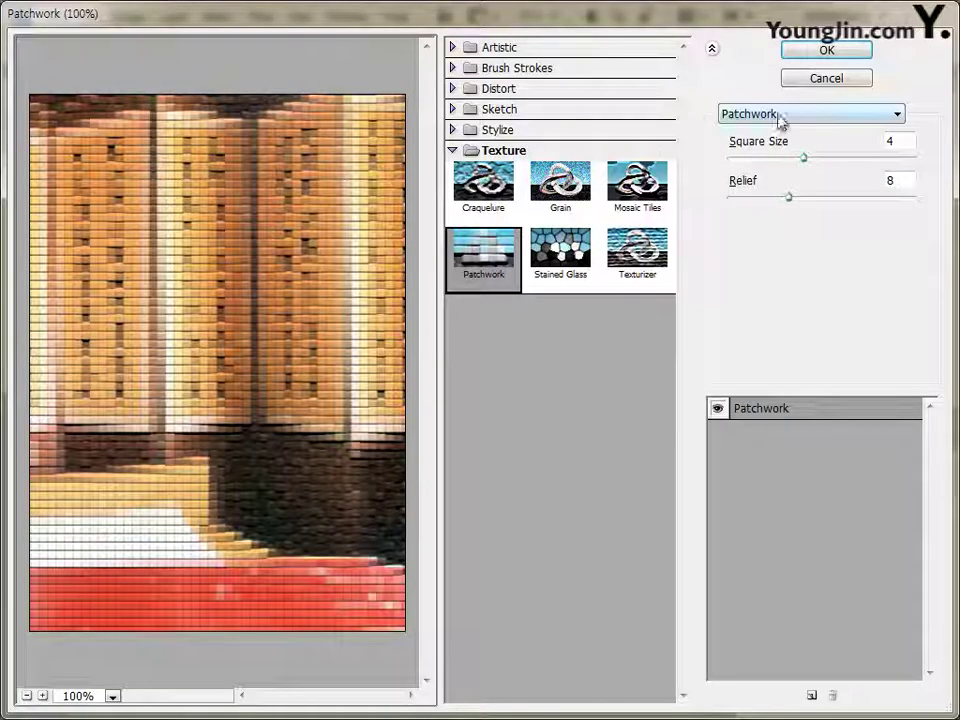
{"action": "left_click", "coordinate": [849, 49]}
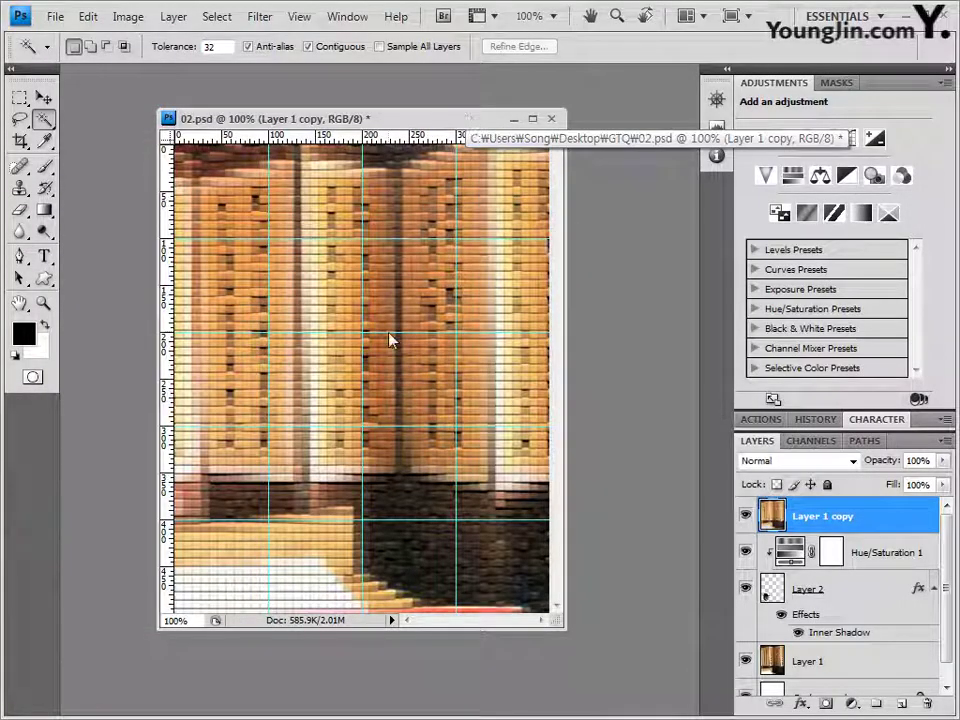
Cut a rounded rectangular opening about 340 × 430 px out of the patchwork layer, smoothing the selection by 8 pixels before deleting its contents
{"action": "left_click_drag", "start_coordinate": [24, 100], "coordinate": [80, 96]}
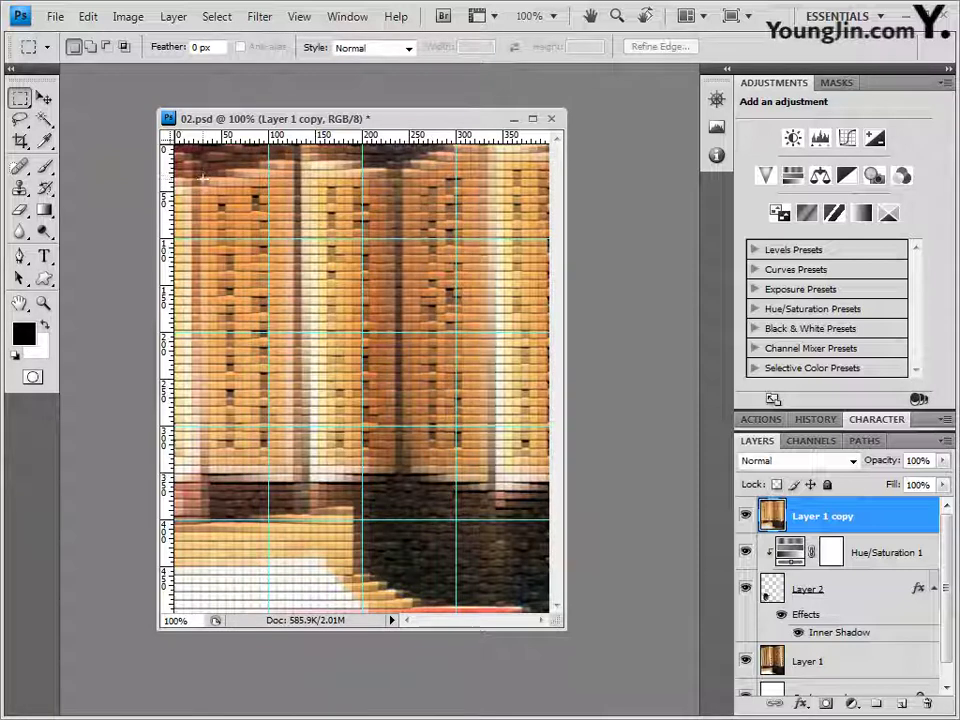
{"action": "left_click_drag", "start_coordinate": [203, 178], "coordinate": [520, 580]}
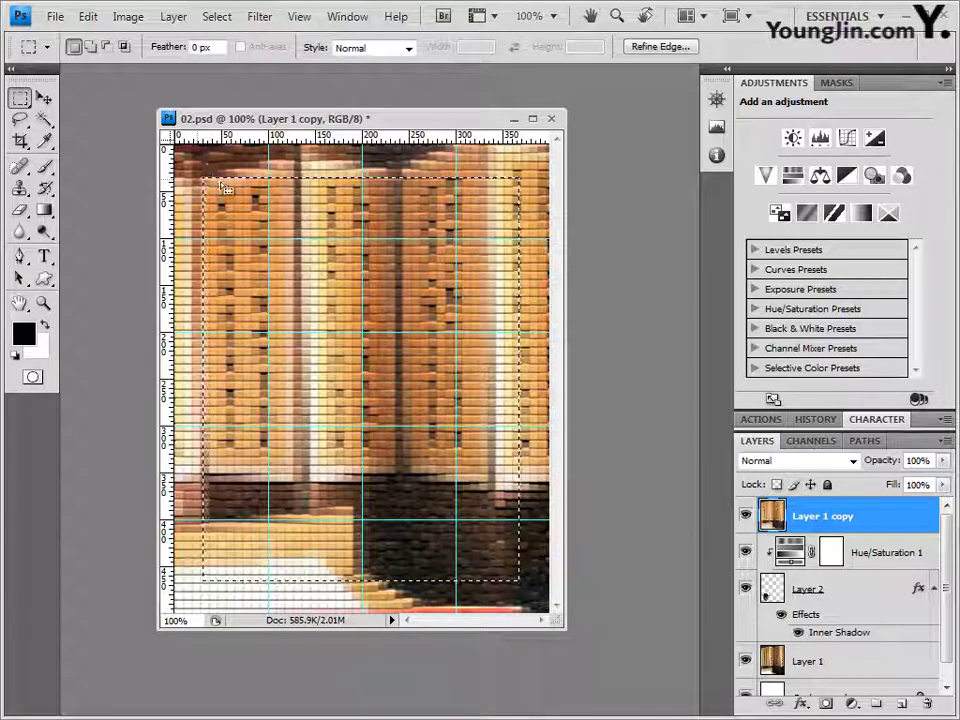
{"action": "left_click", "coordinate": [236, 18]}
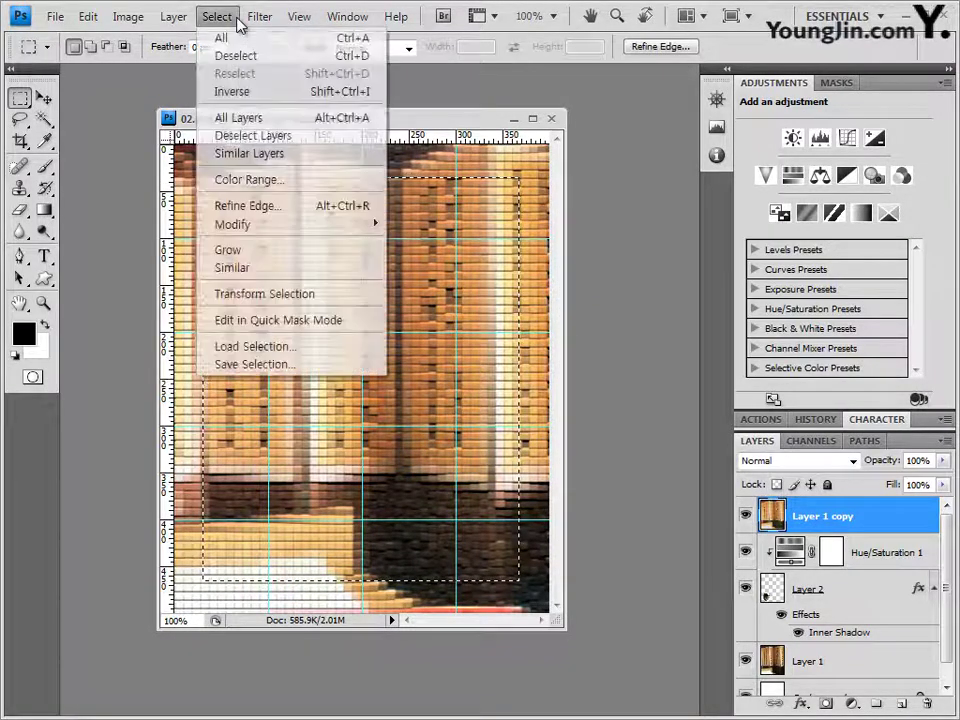
{"action": "mouse_move", "coordinate": [257, 225]}
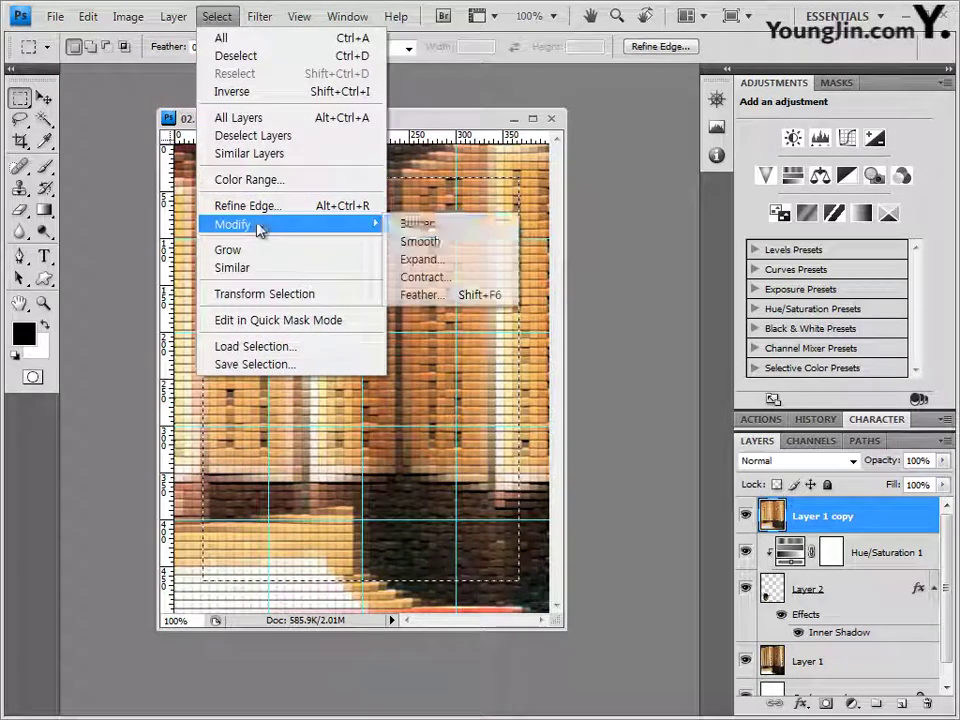
{"action": "left_click", "coordinate": [445, 249]}
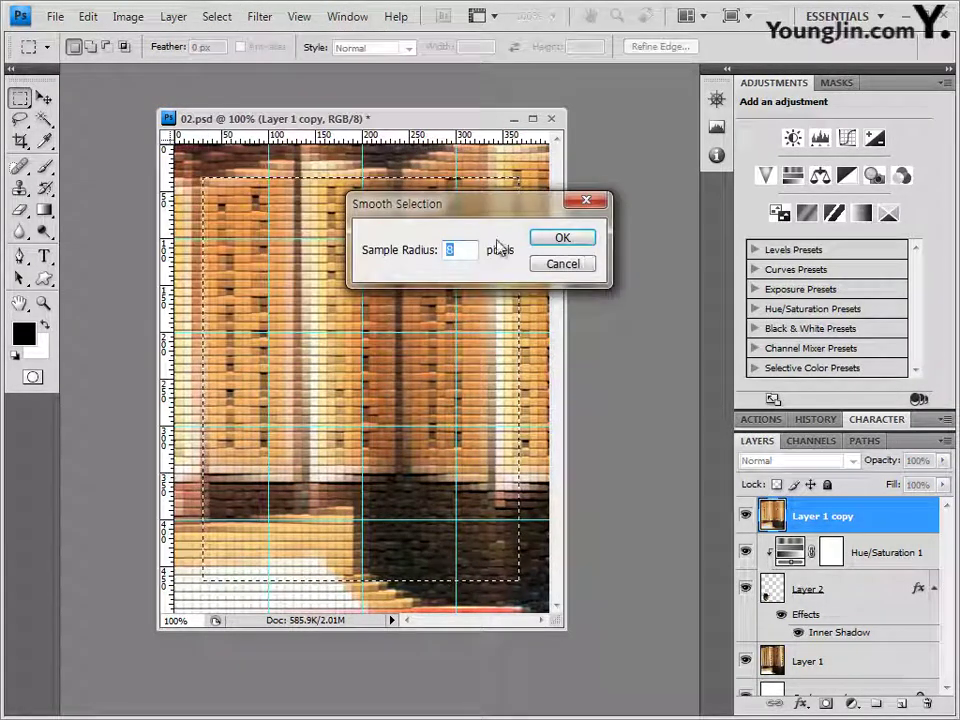
{"action": "left_click", "coordinate": [564, 240]}
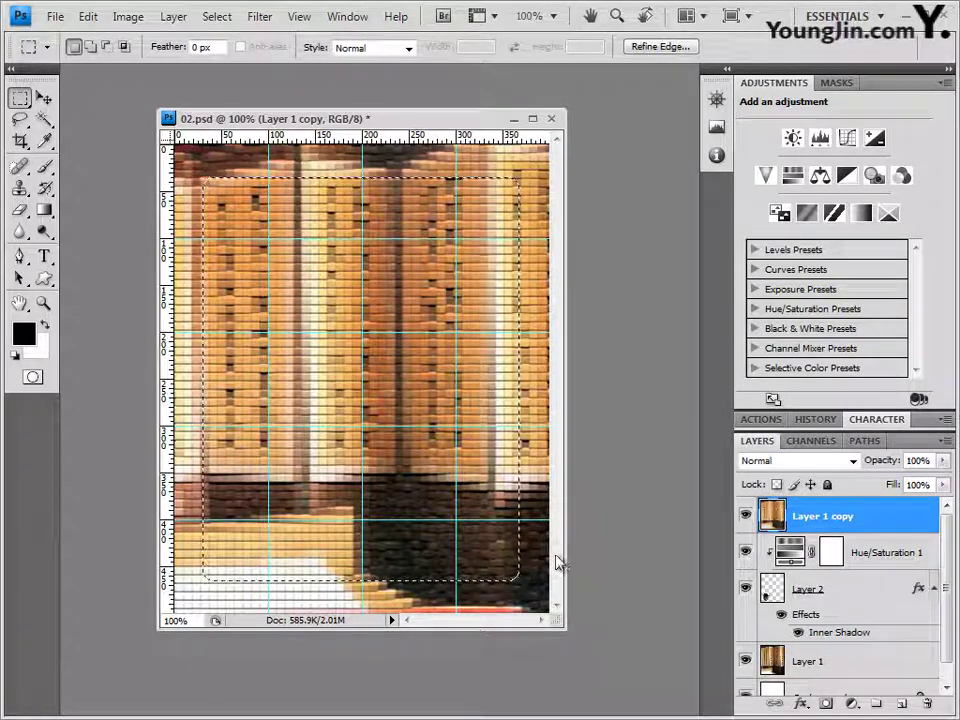
{"action": "key", "text": "Delete"}
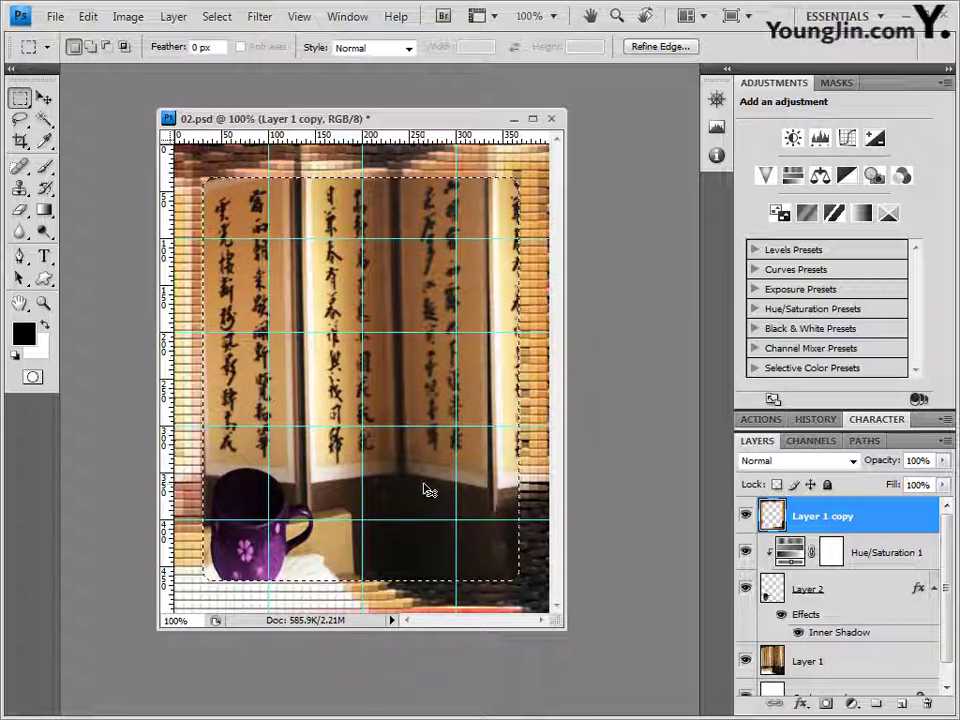
{"action": "key", "text": "ctrl+d"}
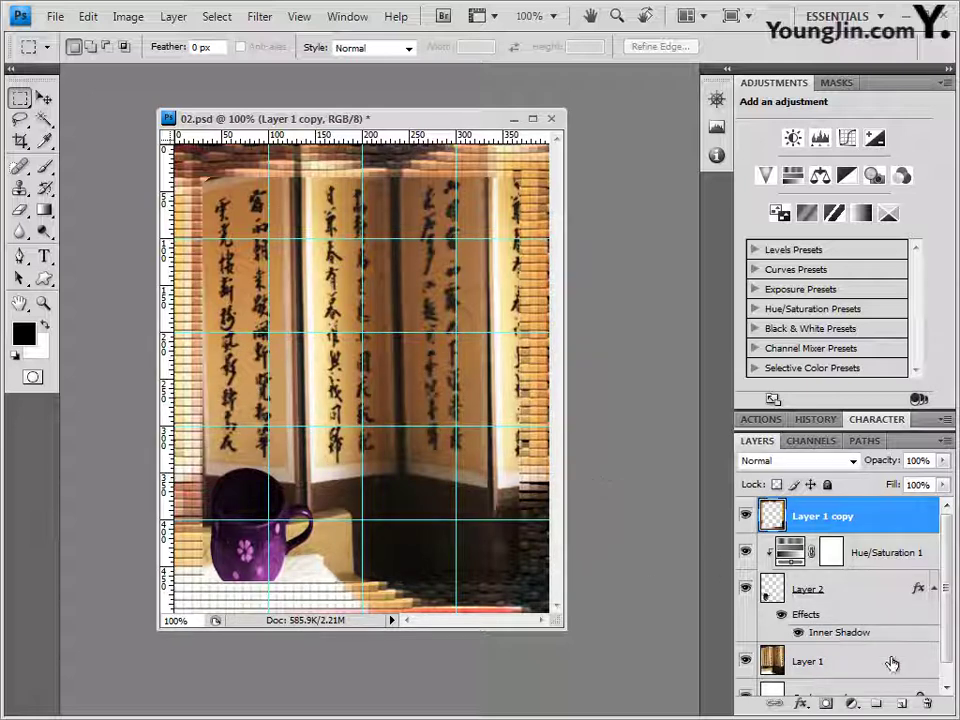
Add an outside Stroke effect of 6 px in color 336600 to the patchwork frame layer
{"action": "left_click", "coordinate": [800, 705]}
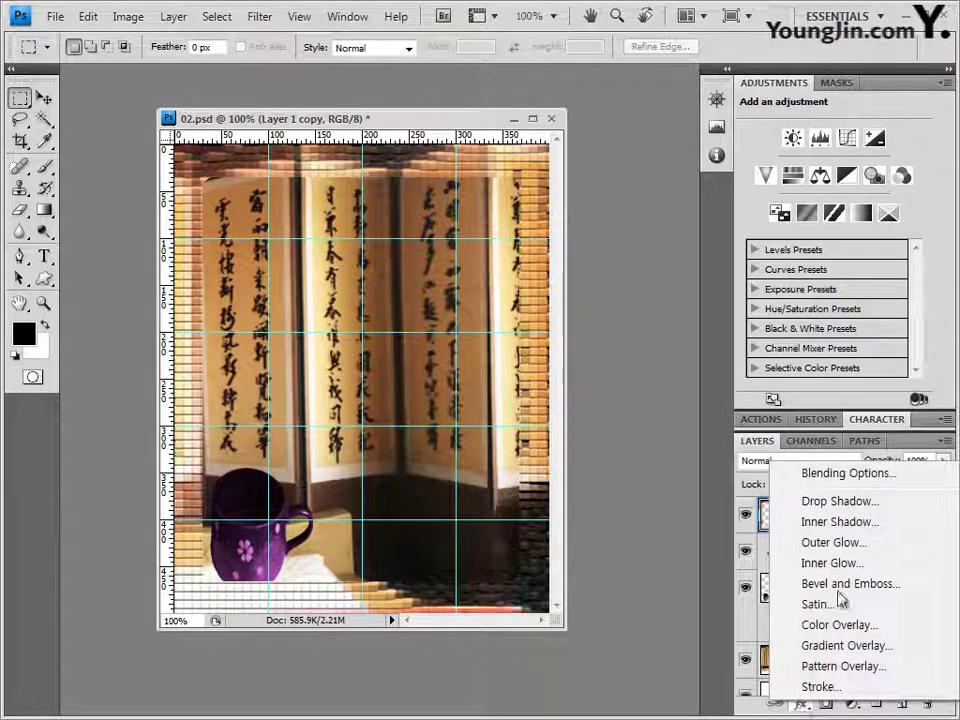
{"action": "left_click", "coordinate": [832, 687]}
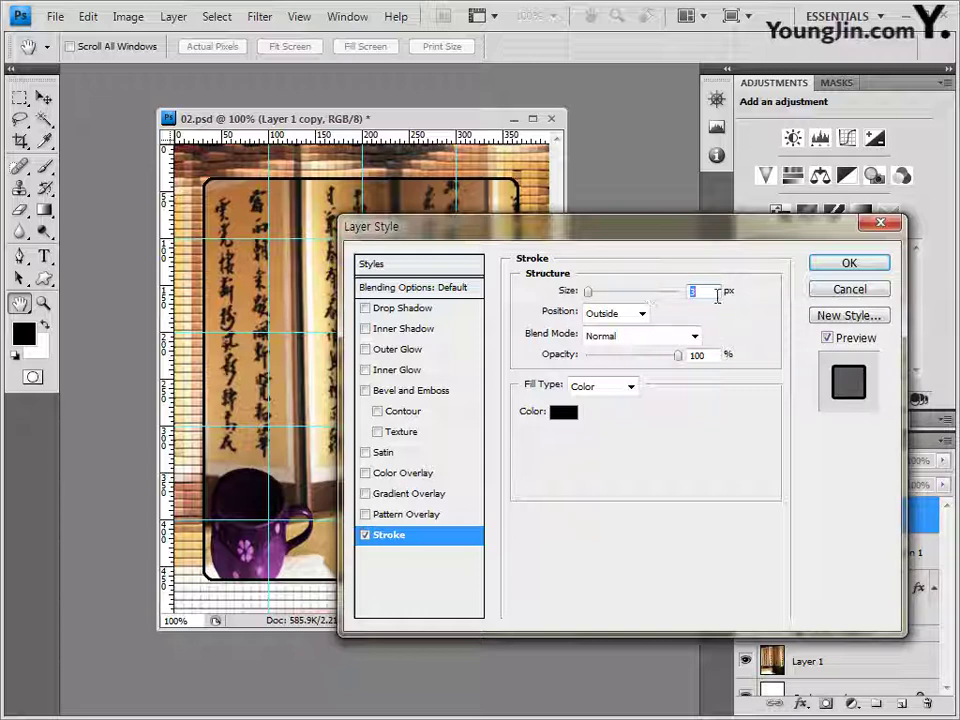
{"action": "type", "text": "6"}
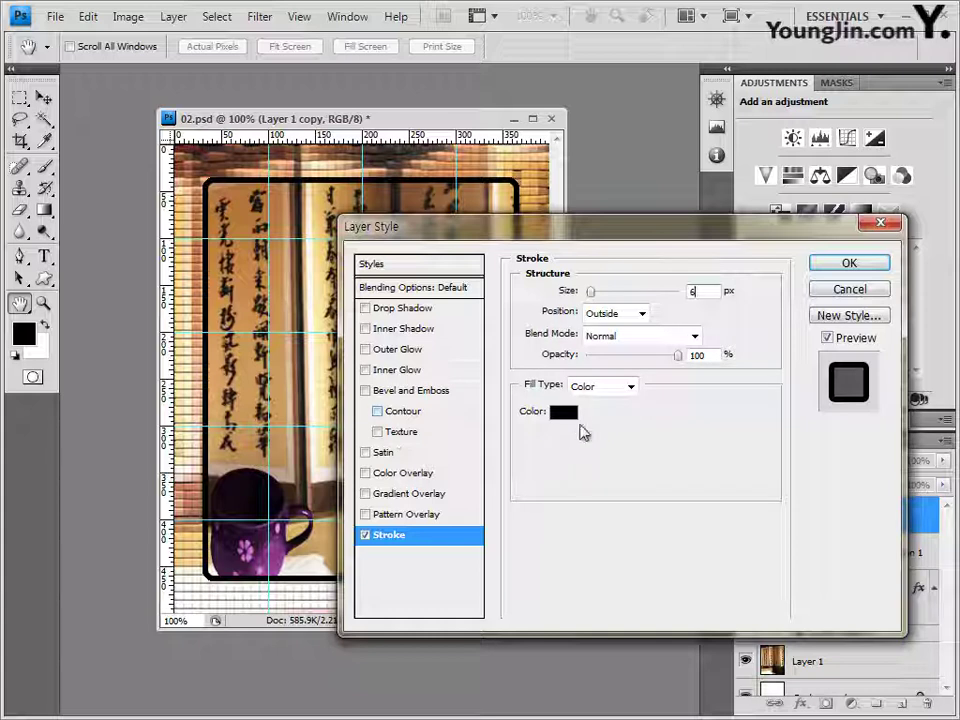
{"action": "left_click", "coordinate": [563, 413]}
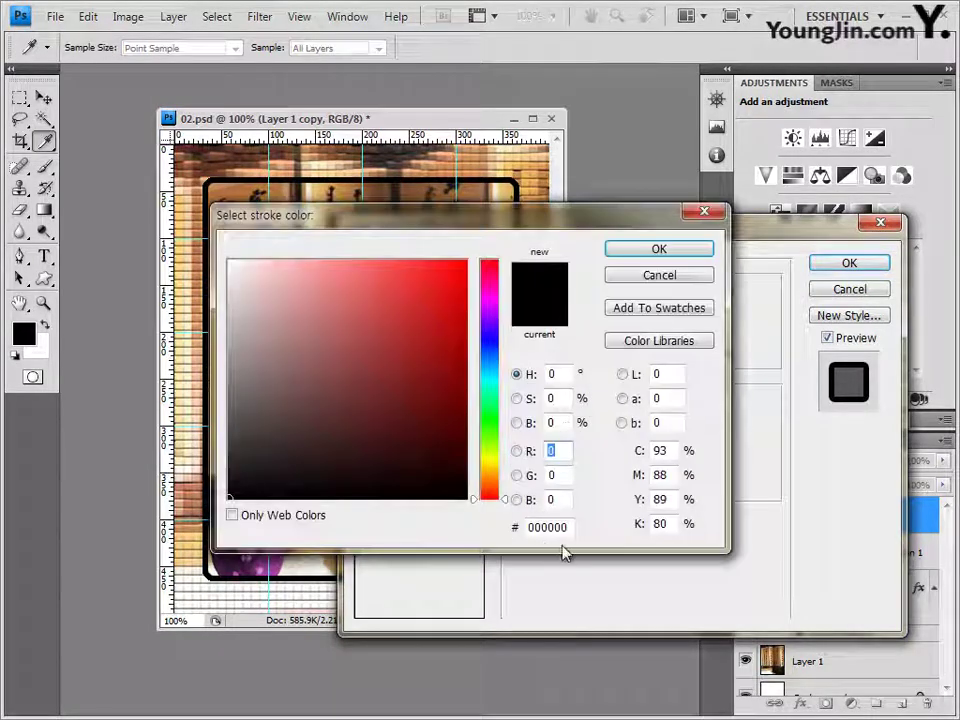
{"action": "type", "text": "336600"}
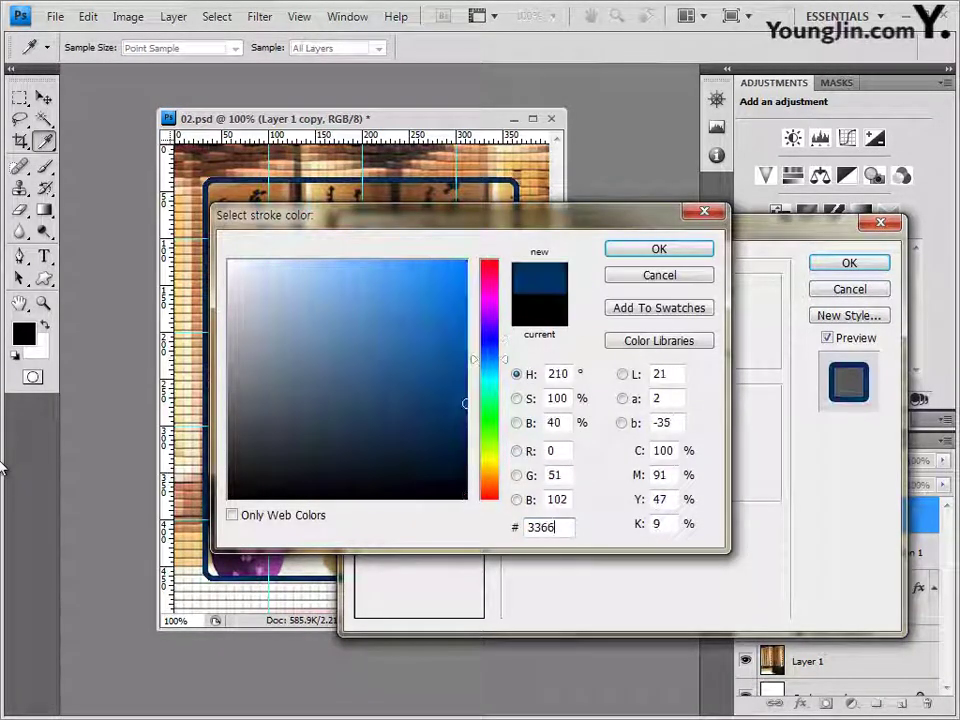
{"action": "left_click", "coordinate": [684, 250]}
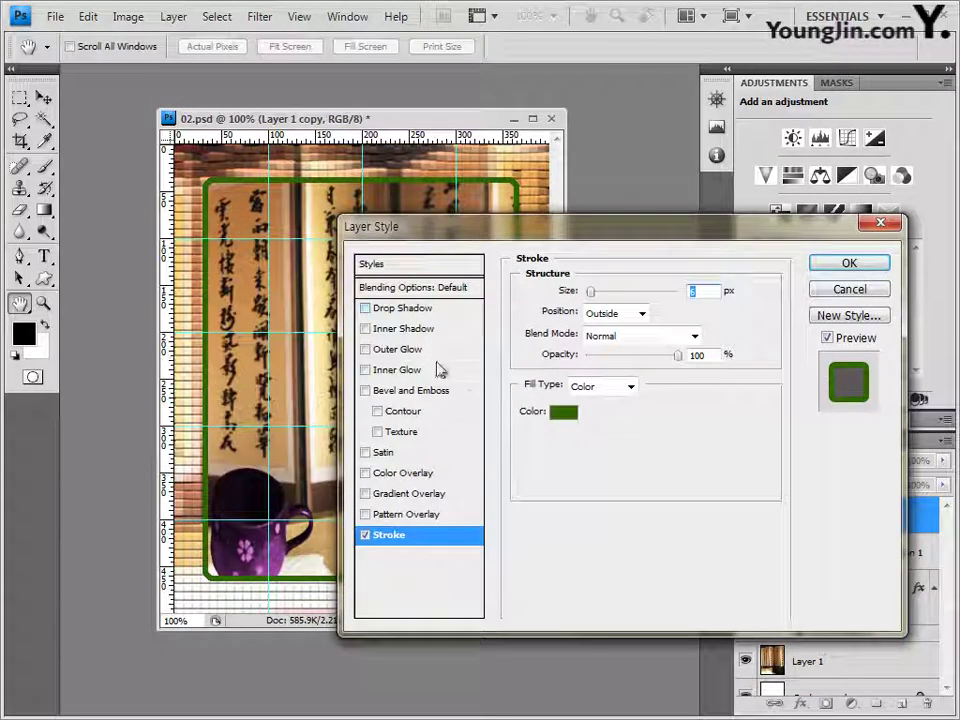
Add a Drop Shadow to the patchwork frame layer with a distance of 15 px and an angle of 120°
{"action": "left_click", "coordinate": [383, 305]}
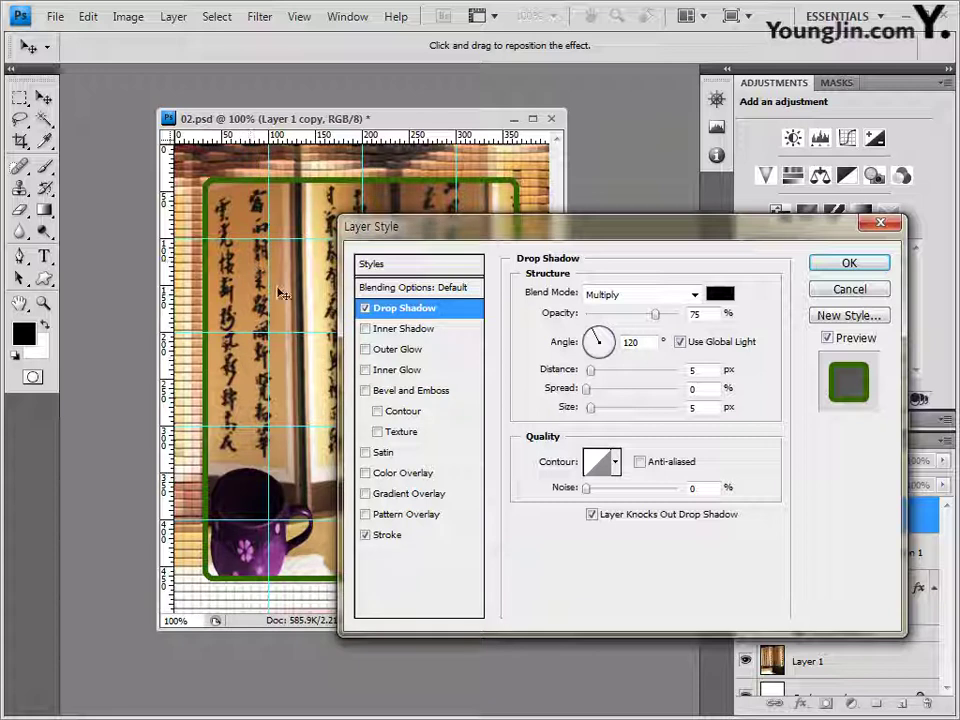
{"action": "left_click", "coordinate": [593, 376]}
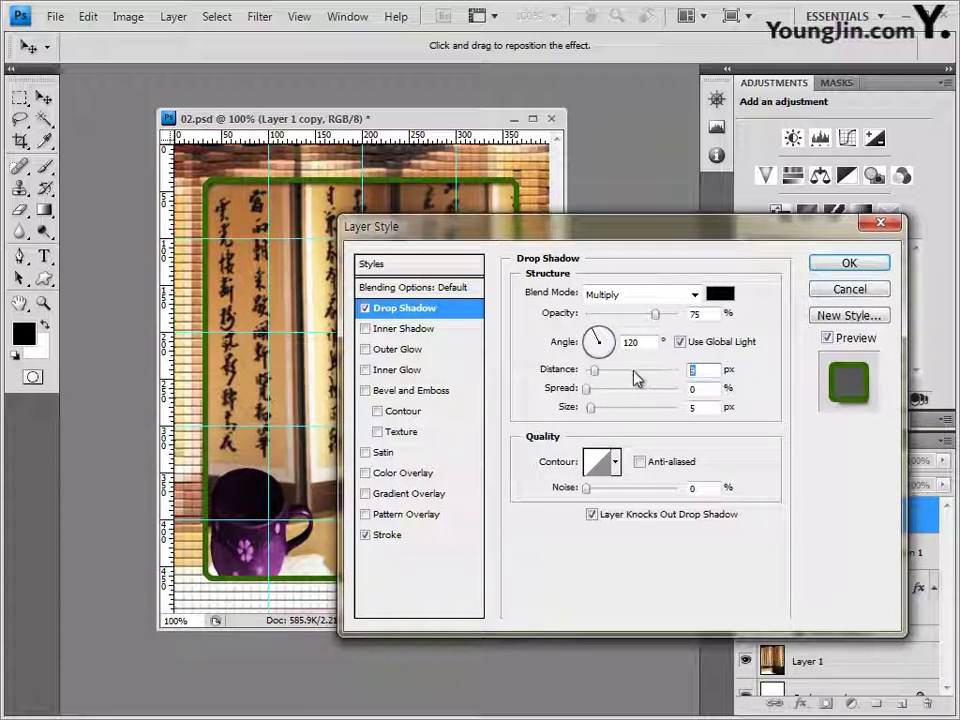
{"action": "type", "text": "15"}
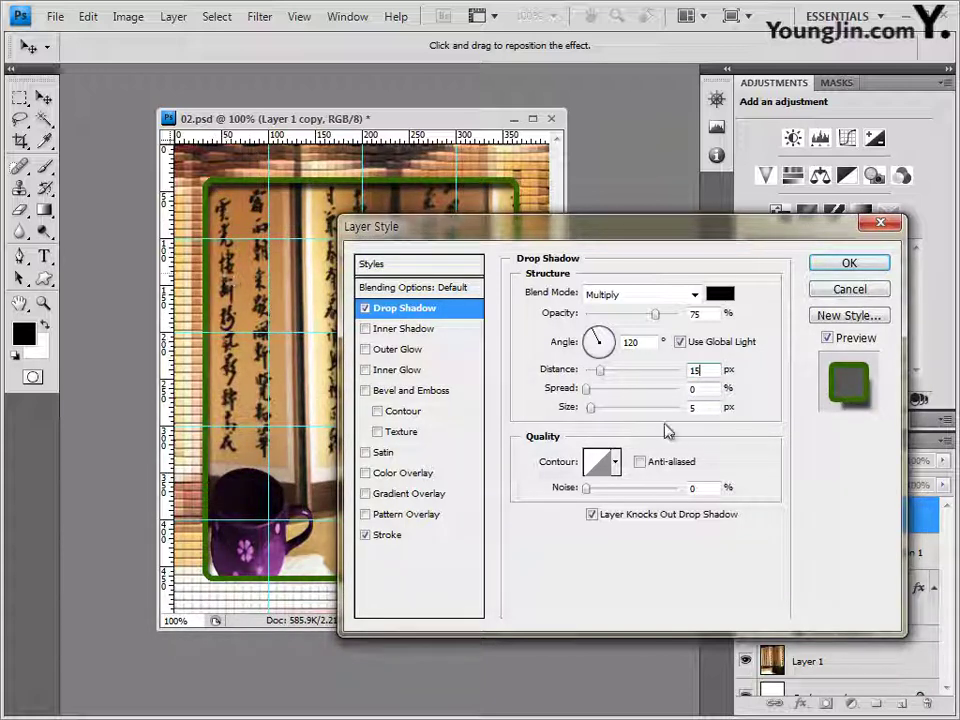
{"action": "left_click_drag", "start_coordinate": [610, 338], "coordinate": [596, 337]}
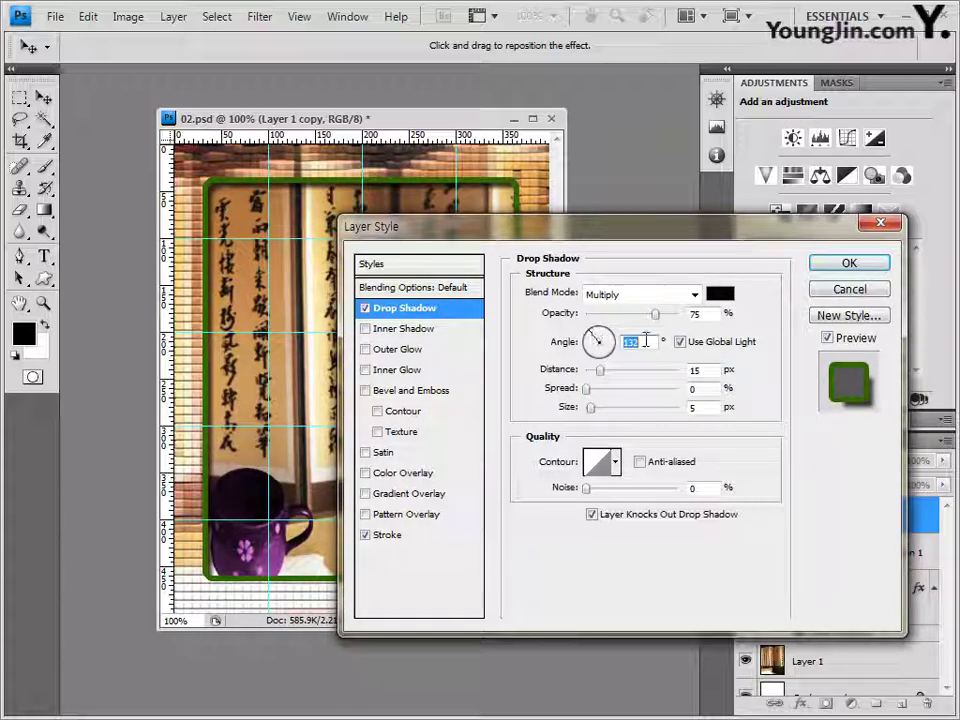
{"action": "type", "text": "120"}
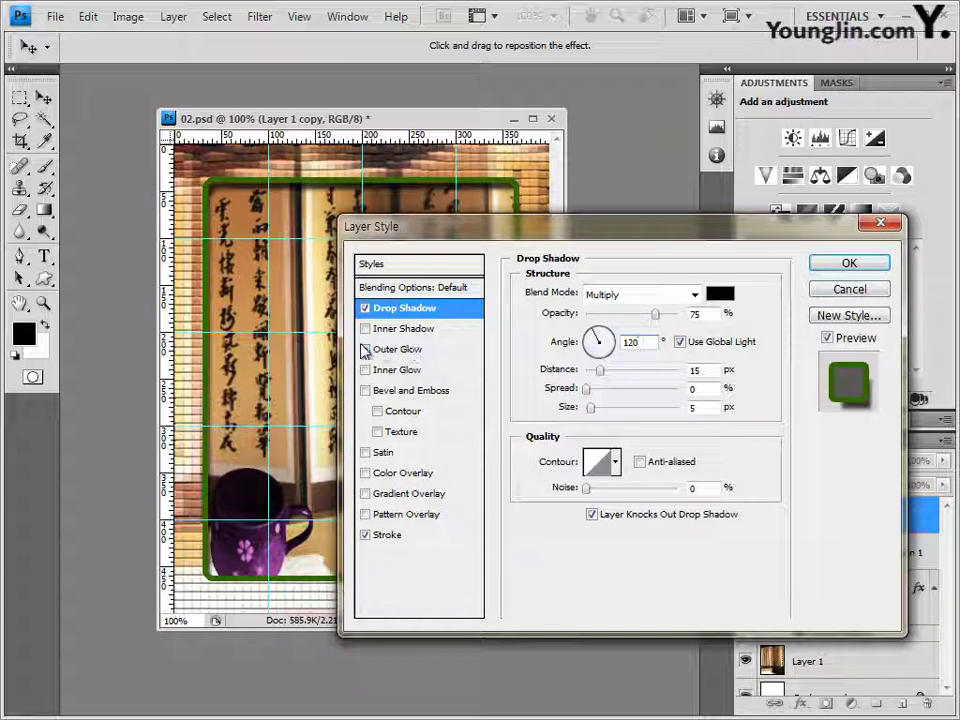
{"action": "left_click", "coordinate": [849, 263]}
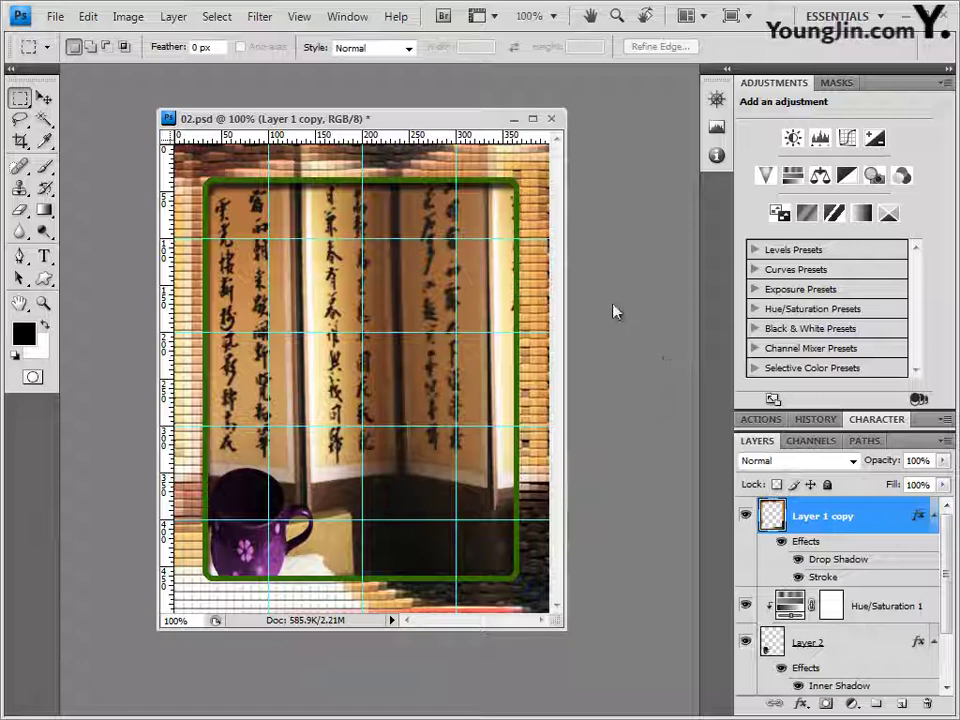
Open 2급-4.JPG from the 기출문제02 folder as a floating window beside 02.psd
{"action": "key", "text": "alt+Tab"}
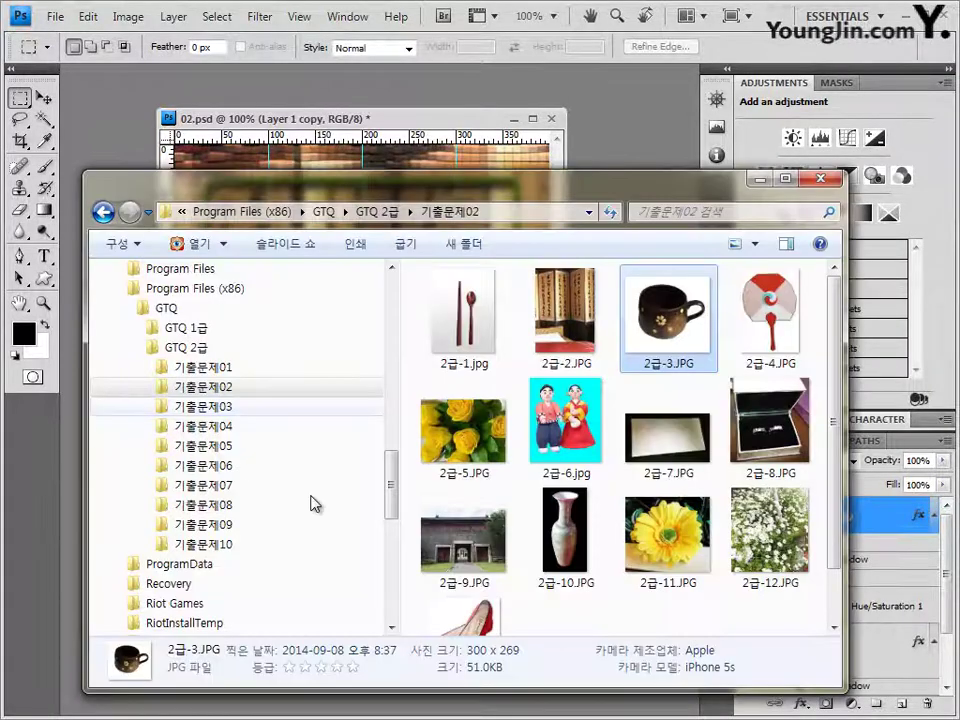
{"action": "left_click_drag", "start_coordinate": [739, 311], "coordinate": [604, 151]}
{"action": "left_click_drag", "start_coordinate": [163, 78], "coordinate": [565, 140]}
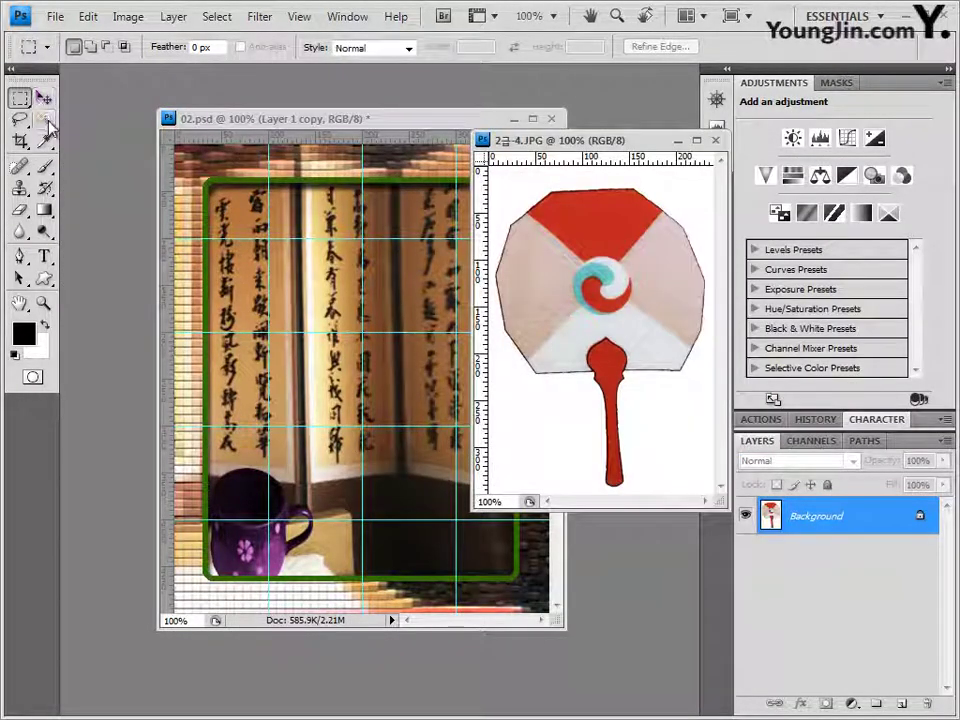
Select the fan by picking its white background with the Magic Wand at tolerance 10 and inverting the selection
{"action": "left_click", "coordinate": [44, 120]}
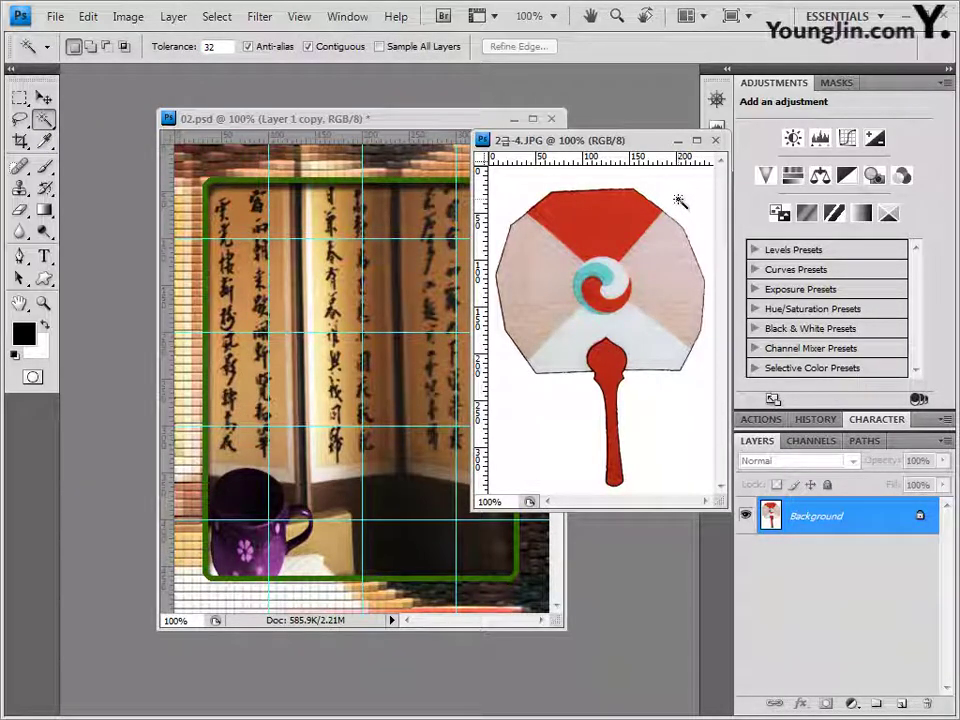
{"action": "left_click", "coordinate": [178, 46]}
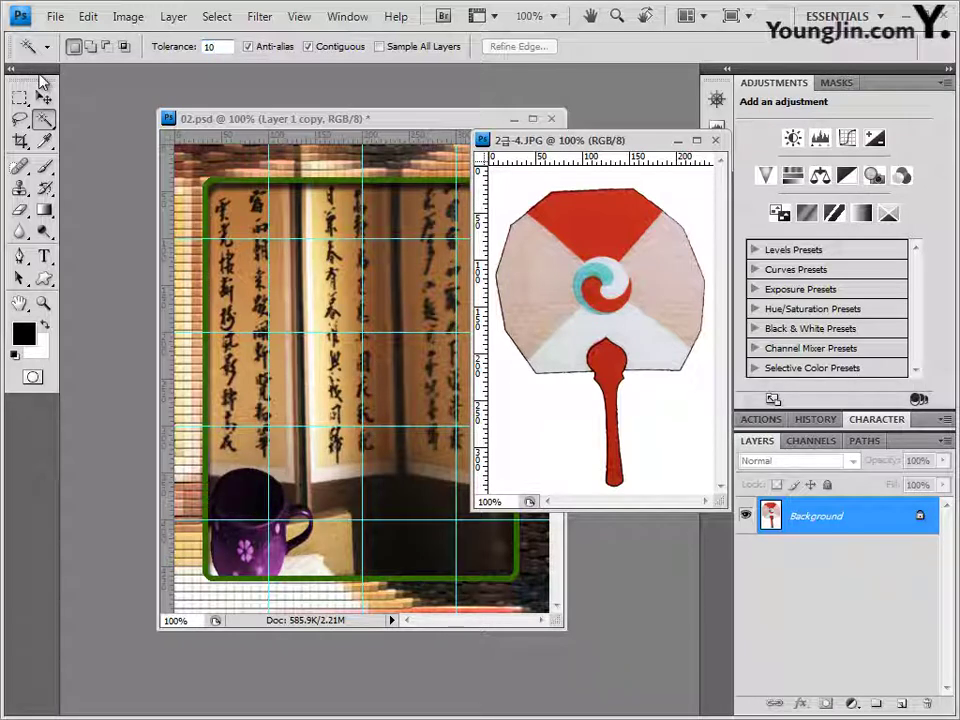
{"action": "left_click", "coordinate": [672, 190]}
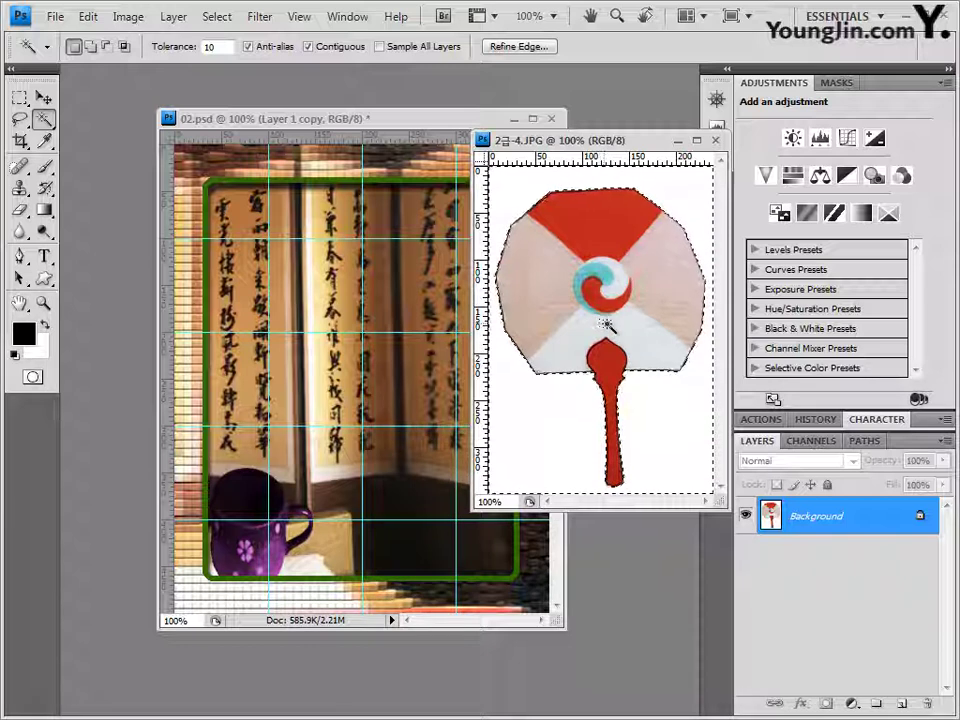
{"action": "left_click", "coordinate": [217, 20]}
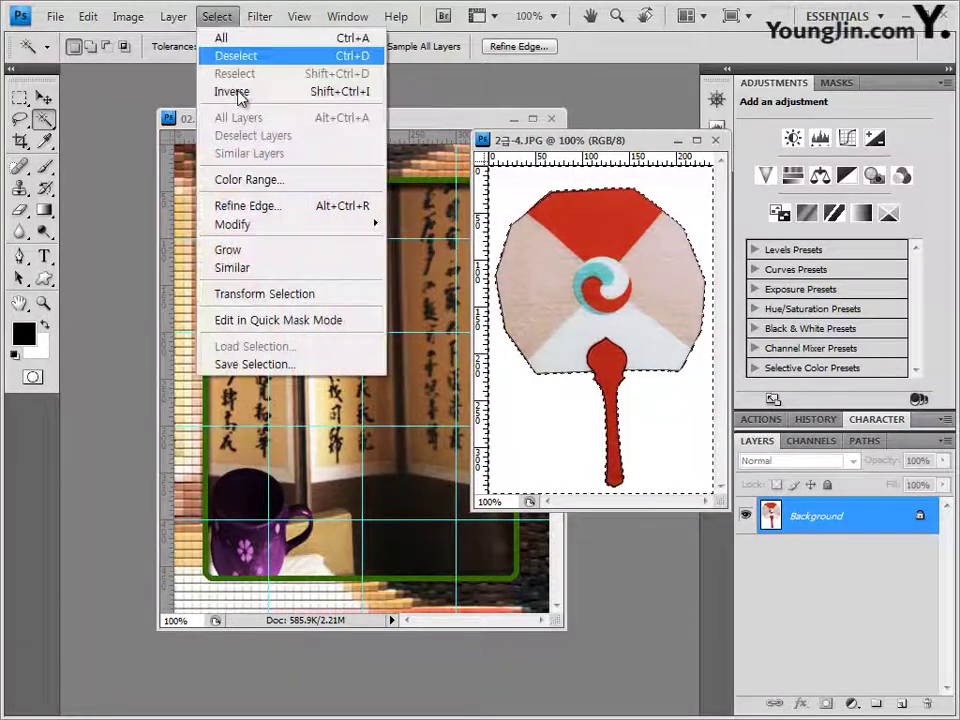
{"action": "left_click", "coordinate": [238, 92]}
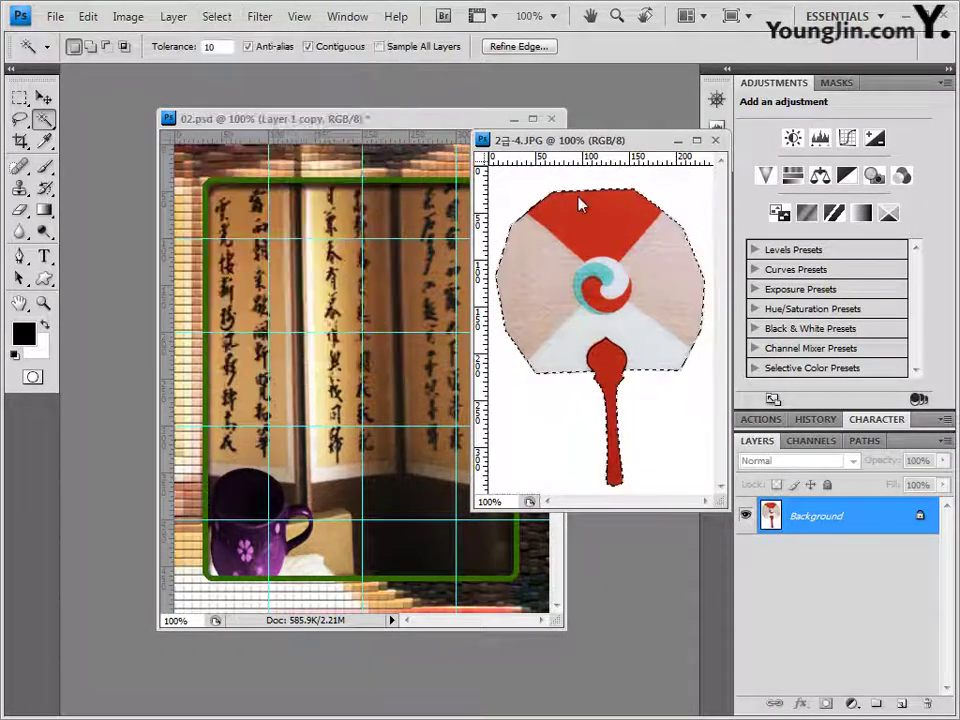
Copy the selected fan, close its source image, and paste the fan into 02.psd as a new layer ready for moving
{"action": "left_click", "coordinate": [716, 141]}
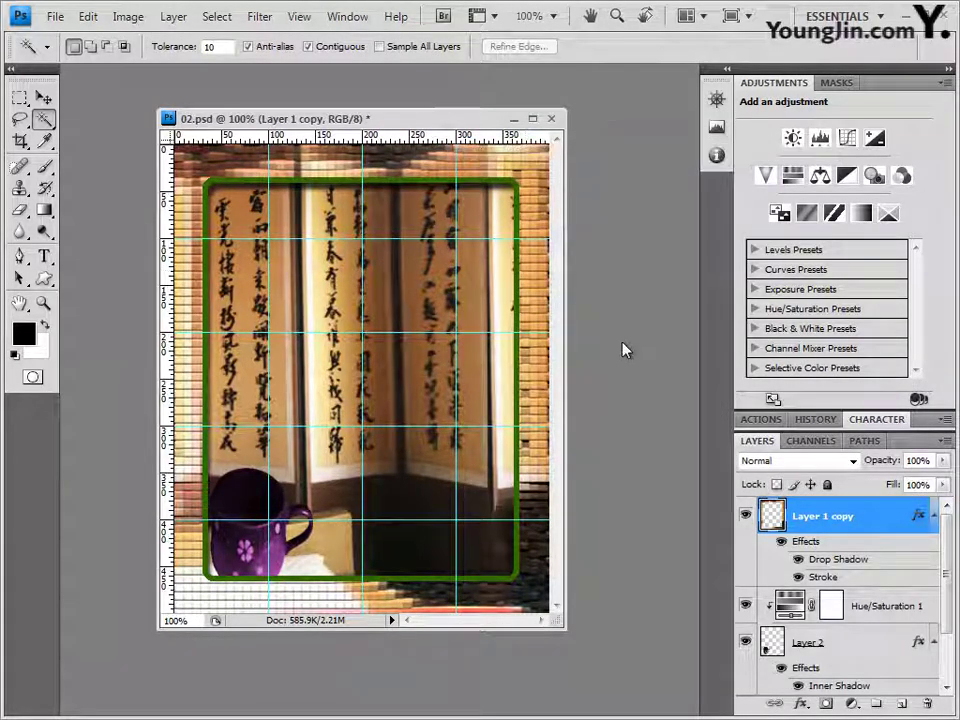
{"action": "key", "text": "ctrl+v"}
{"action": "left_click", "coordinate": [43, 97]}
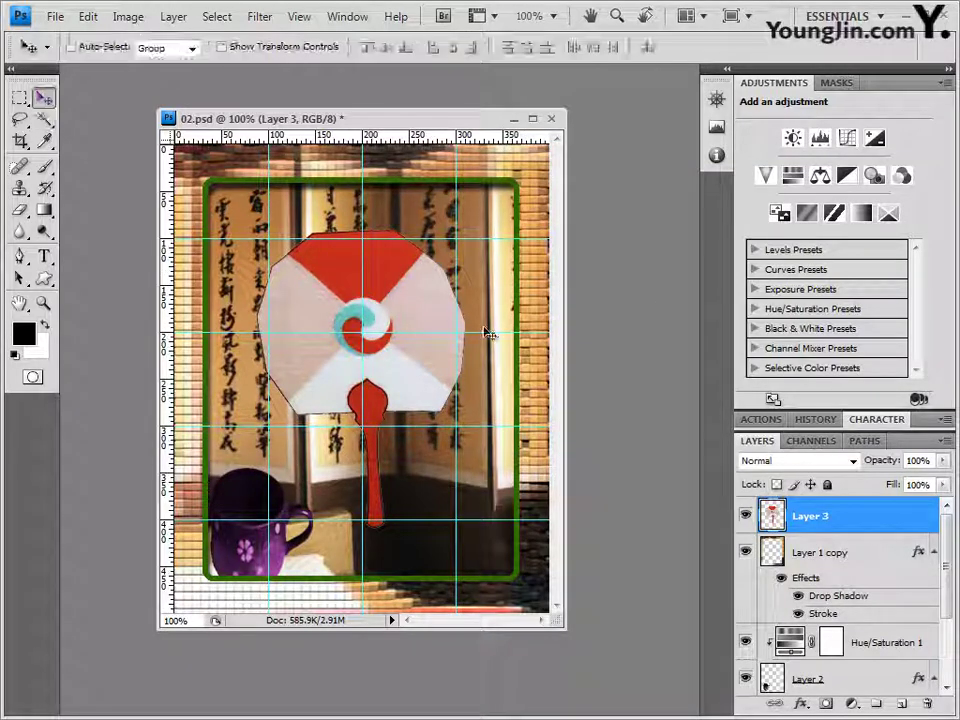
Free-transform the fan to about 56.5% width and 70.9% height, rotated about 12.2°, overlapping the green frame's upper-right corner
{"action": "key", "text": "ctrl+t"}
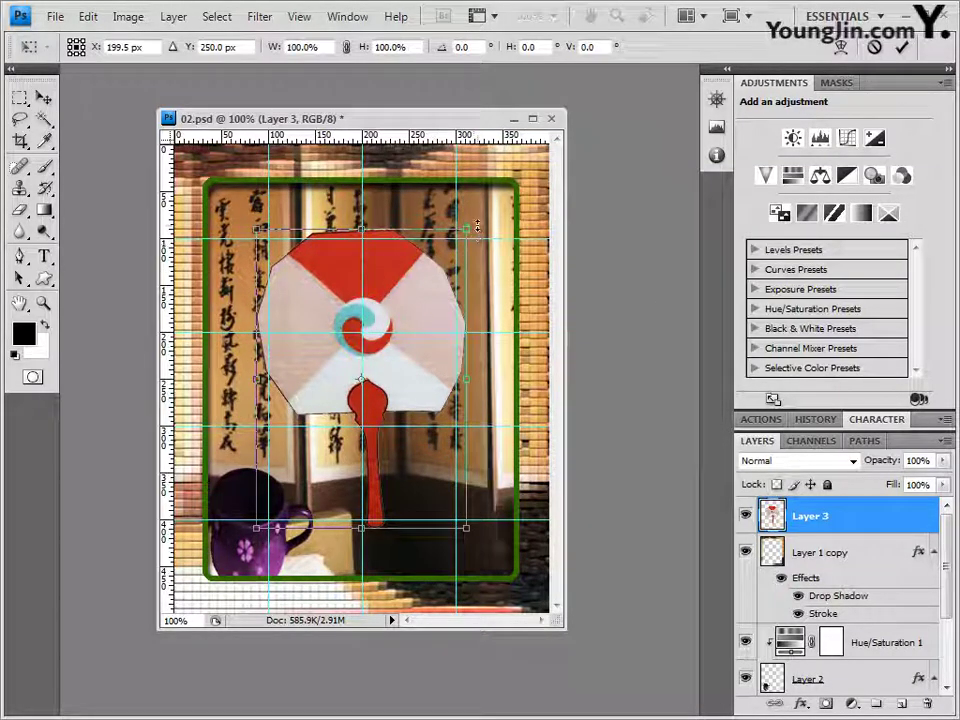
{"action": "left_click_drag", "start_coordinate": [467, 233], "coordinate": [380, 319]}
{"action": "left_click_drag", "start_coordinate": [335, 395], "coordinate": [472, 243]}
{"action": "left_click_drag", "start_coordinate": [385, 392], "coordinate": [380, 348]}
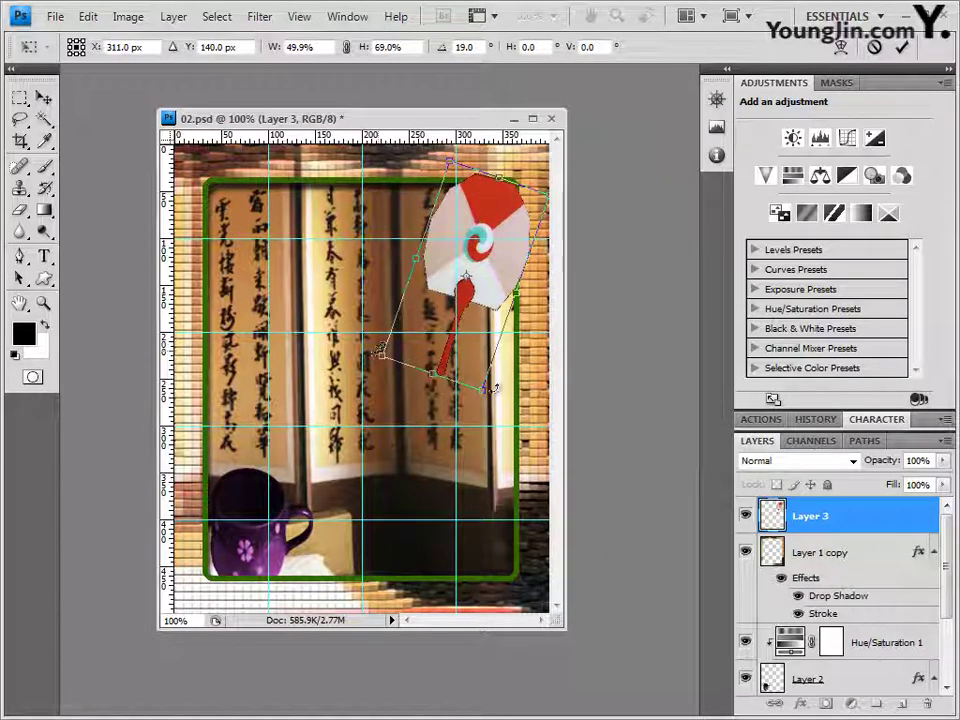
{"action": "left_click_drag", "start_coordinate": [495, 398], "coordinate": [506, 392]}
{"action": "mouse_move", "coordinate": [510, 288]}
{"action": "left_mouse_down"}
{"action": "mouse_move", "coordinate": [510, 268]}
{"action": "mouse_move", "coordinate": [519, 268]}
{"action": "left_mouse_up"}
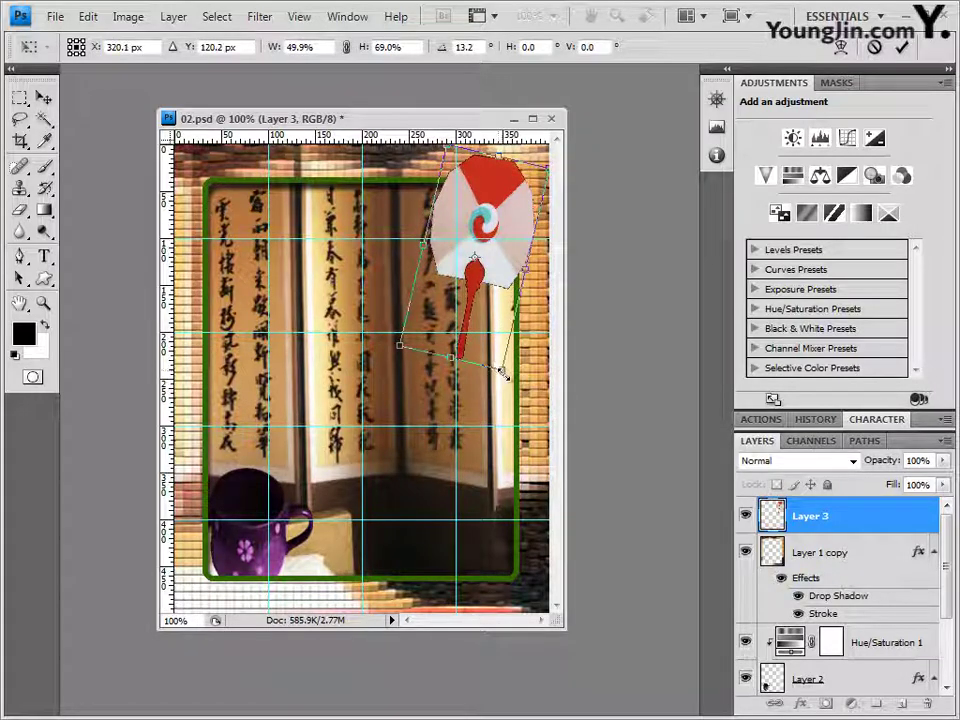
{"action": "left_click_drag", "start_coordinate": [502, 372], "coordinate": [515, 378]}
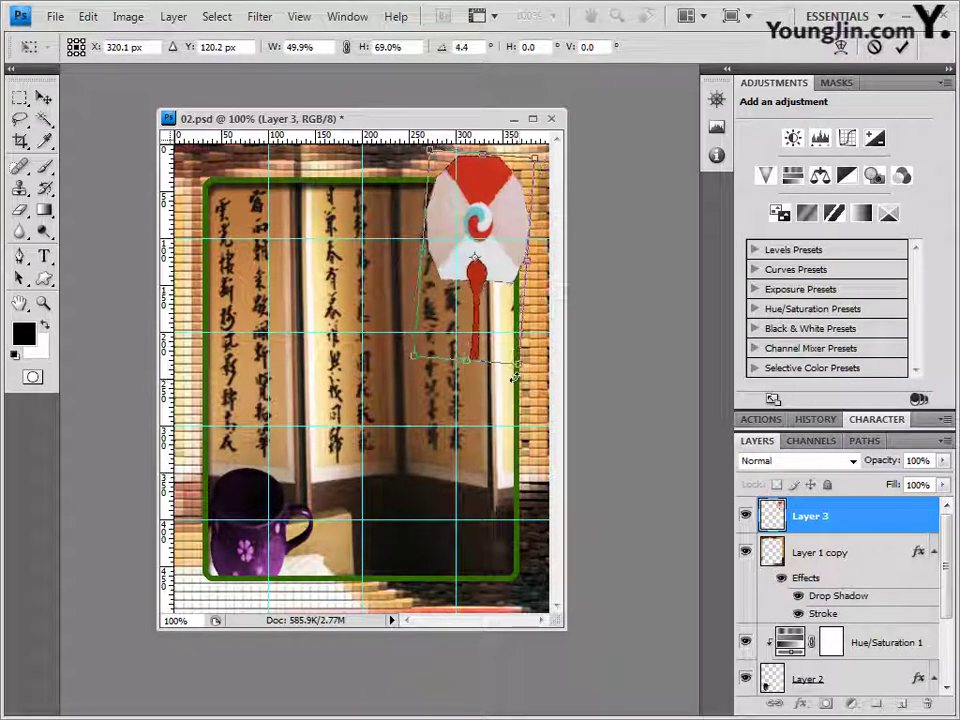
{"action": "mouse_move", "coordinate": [405, 350]}
{"action": "left_mouse_down"}
{"action": "mouse_move", "coordinate": [386, 347]}
{"action": "mouse_move", "coordinate": [387, 358]}
{"action": "mouse_move", "coordinate": [386, 349]}
{"action": "left_mouse_up"}
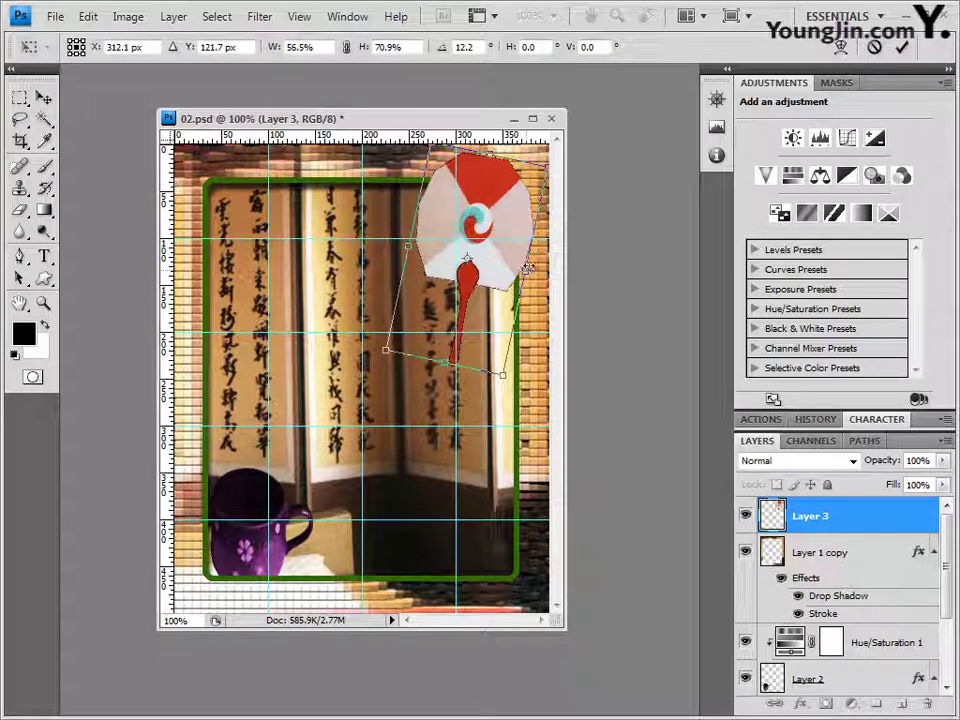
{"action": "left_click_drag", "start_coordinate": [506, 272], "coordinate": [494, 278]}
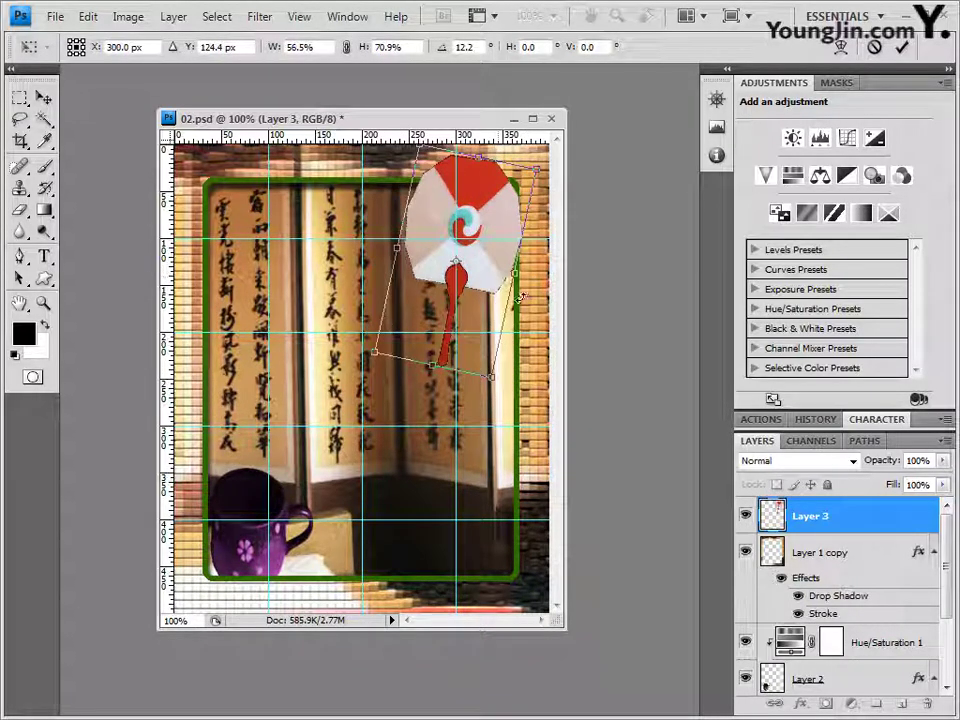
{"action": "key", "text": "Return"}
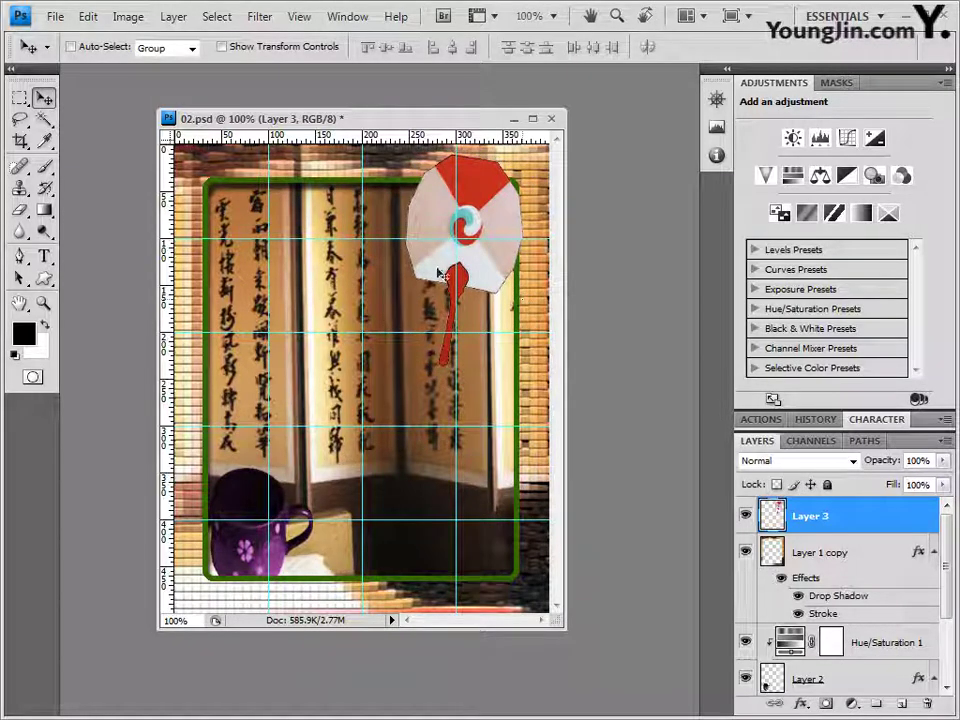
Add an Outer Glow with a size of 10 px to the fan layer
{"action": "left_click", "coordinate": [801, 707]}
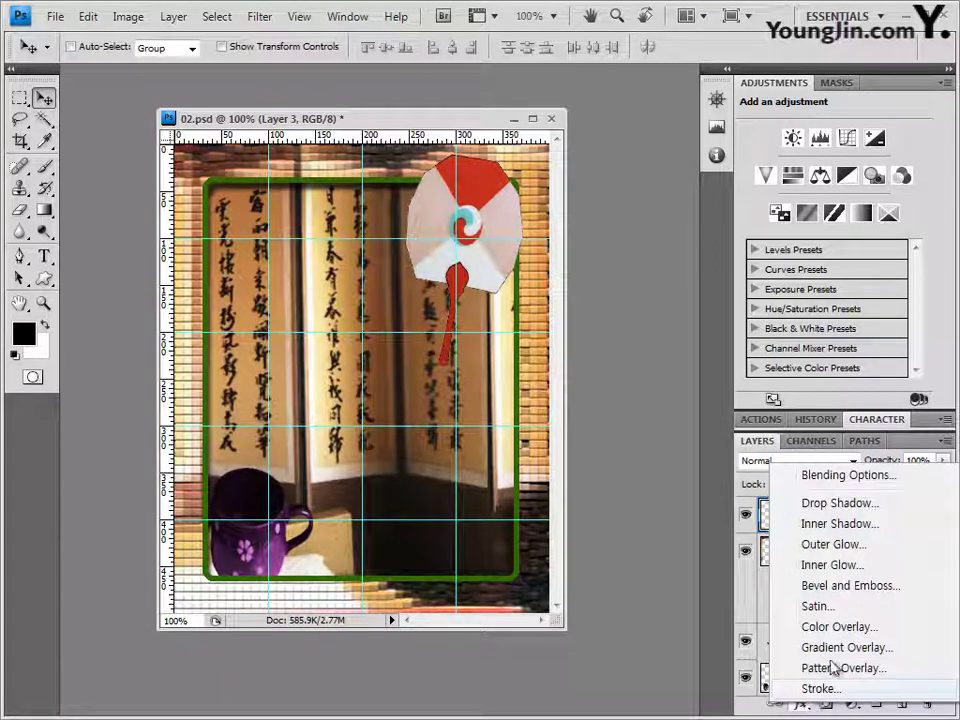
{"action": "left_click", "coordinate": [870, 533]}
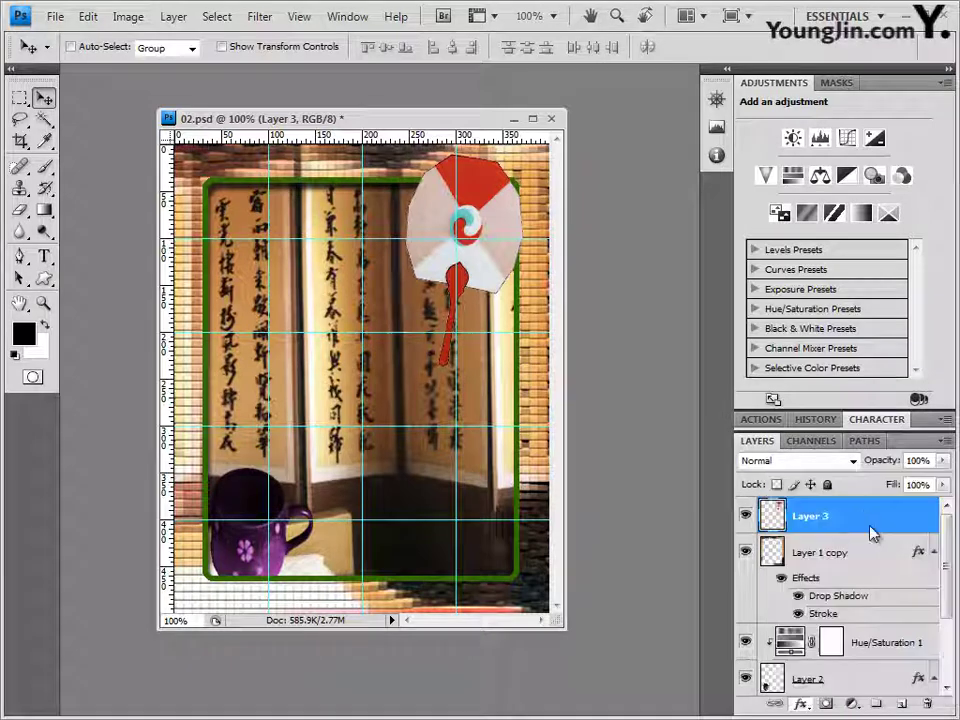
{"action": "left_click_drag", "start_coordinate": [606, 230], "coordinate": [639, 234]}
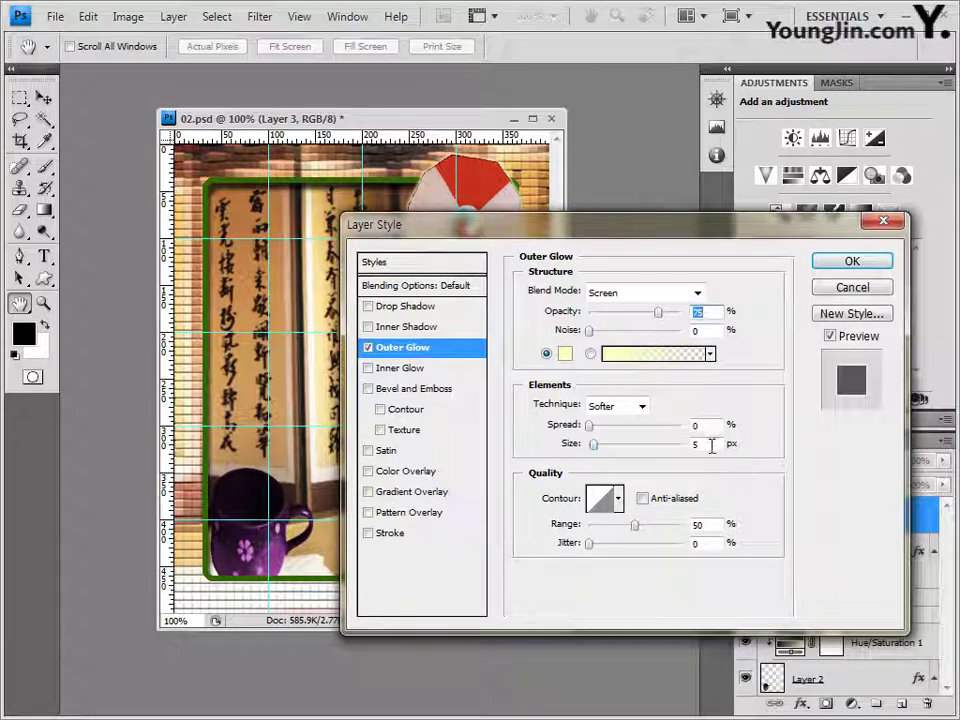
{"action": "double_click", "coordinate": [710, 444]}
{"action": "type", "text": "10"}
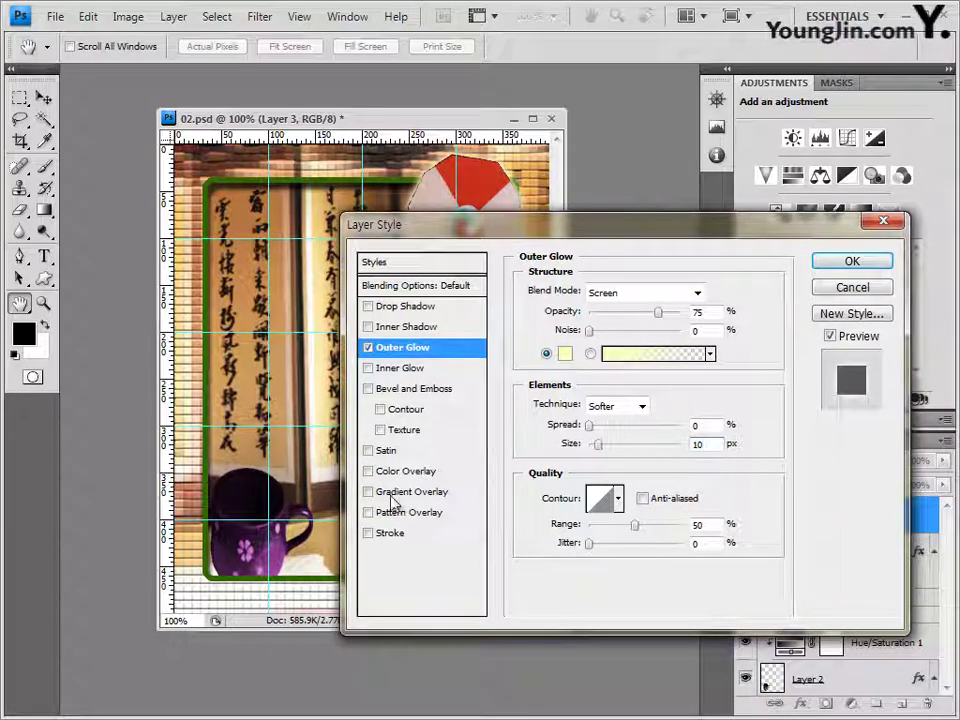
{"action": "left_click_drag", "start_coordinate": [530, 225], "coordinate": [525, 270]}
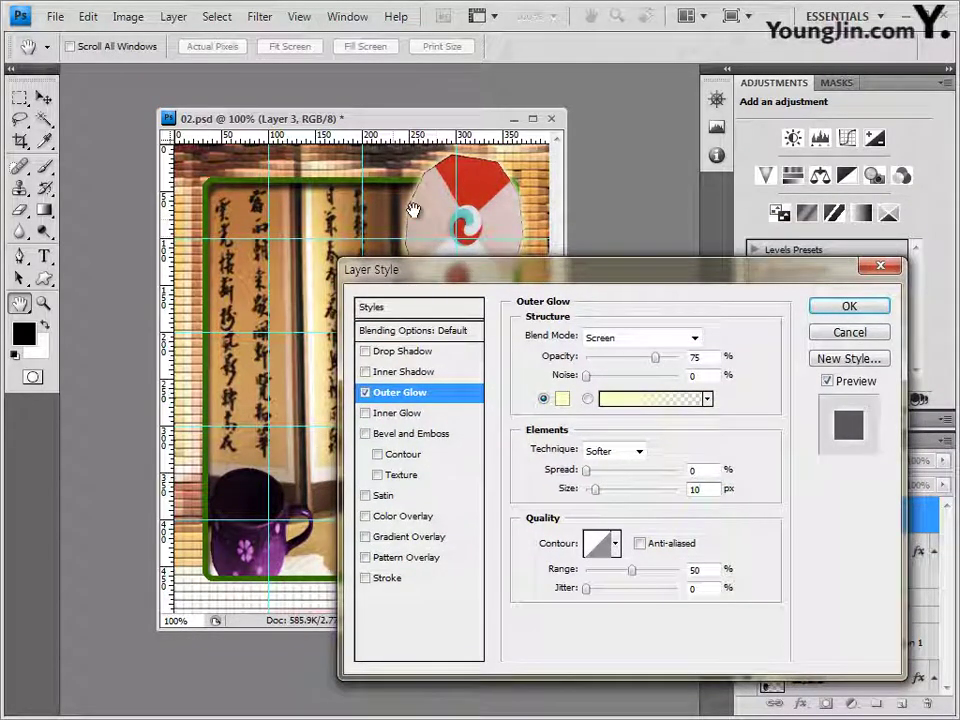
{"action": "left_click", "coordinate": [849, 308]}
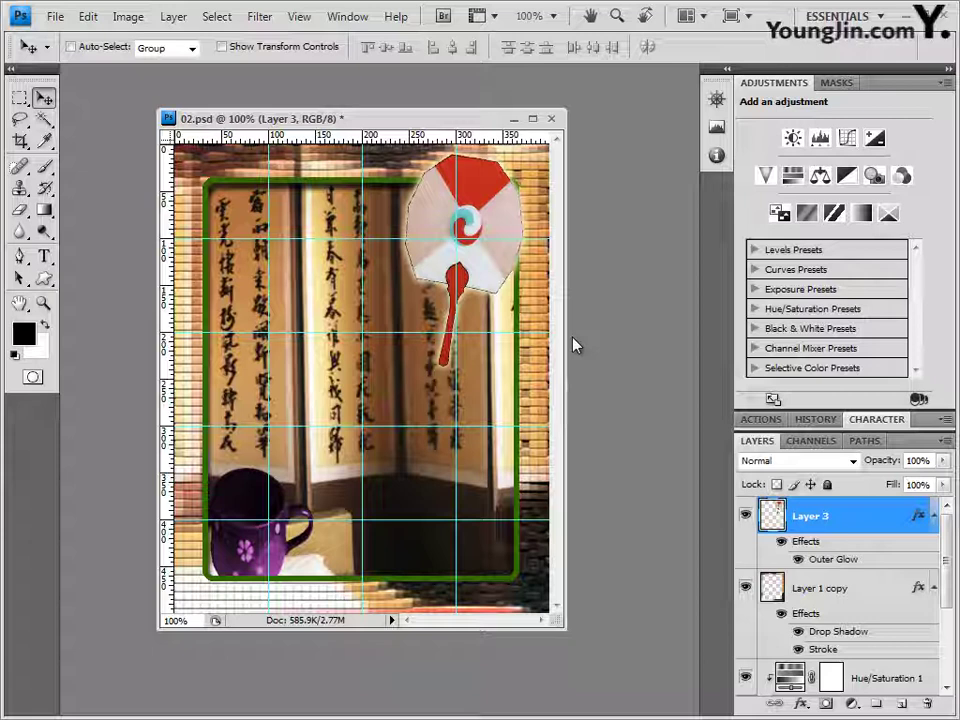
Close the Adjustments and Masks group, show the Character settings, and collapse the effects lists of all styled layers
{"action": "left_click", "coordinate": [946, 83]}
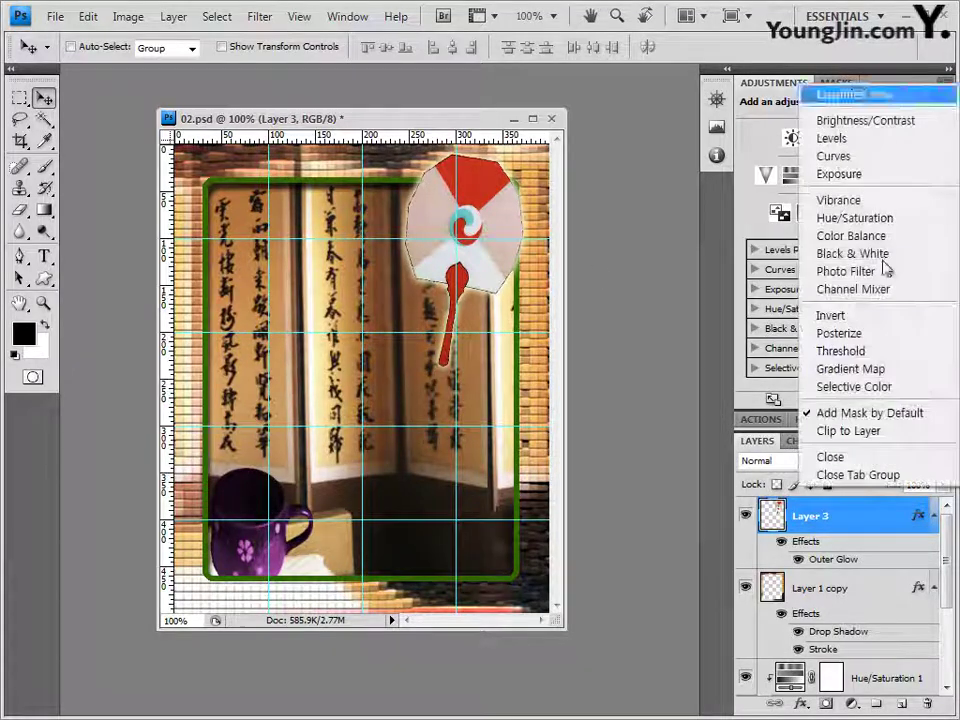
{"action": "left_click", "coordinate": [882, 473]}
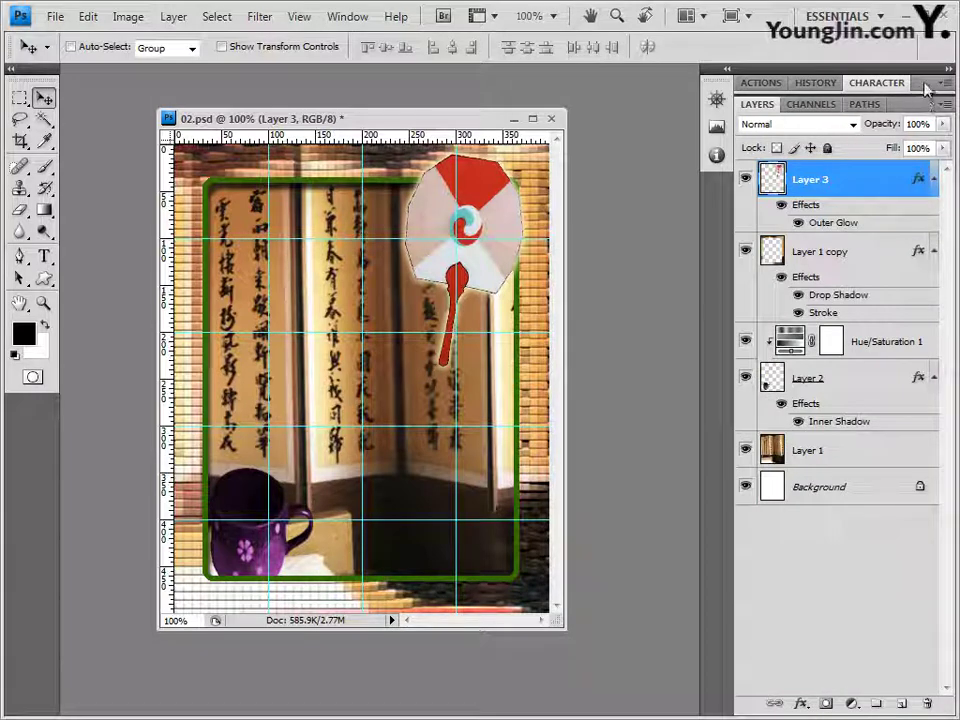
{"action": "left_click", "coordinate": [877, 83]}
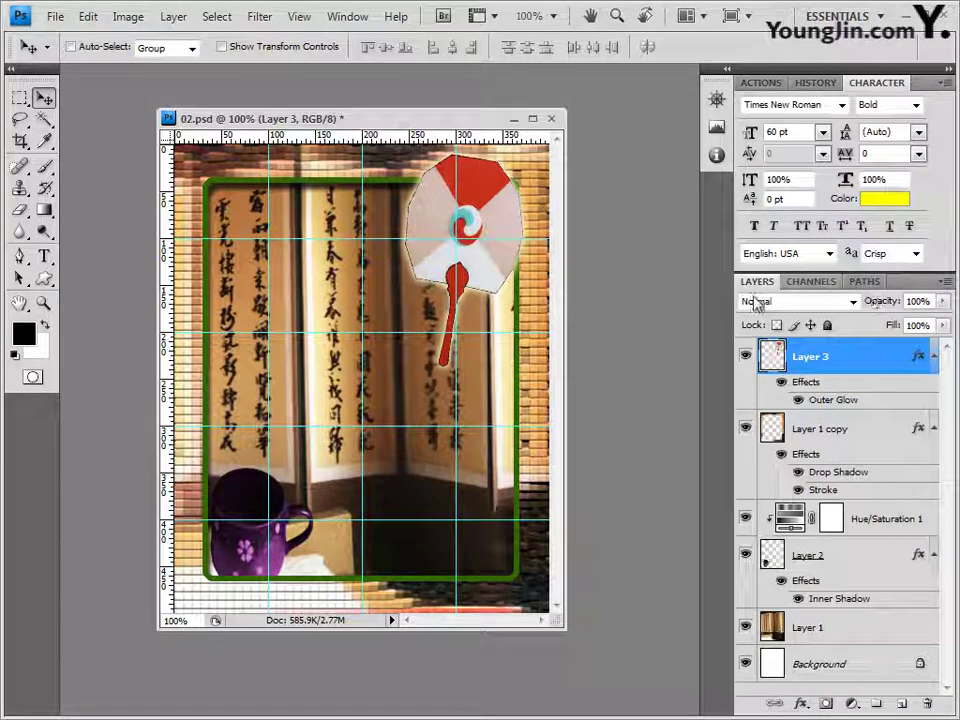
{"action": "left_click", "coordinate": [934, 356]}
{"action": "left_click", "coordinate": [934, 393]}
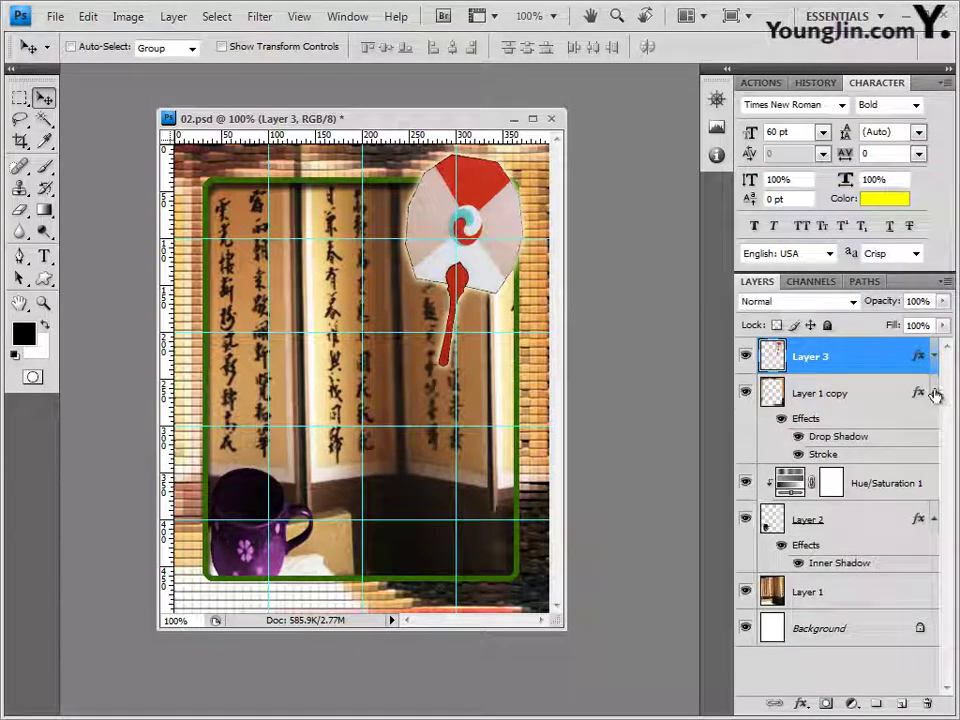
{"action": "left_click", "coordinate": [934, 466]}
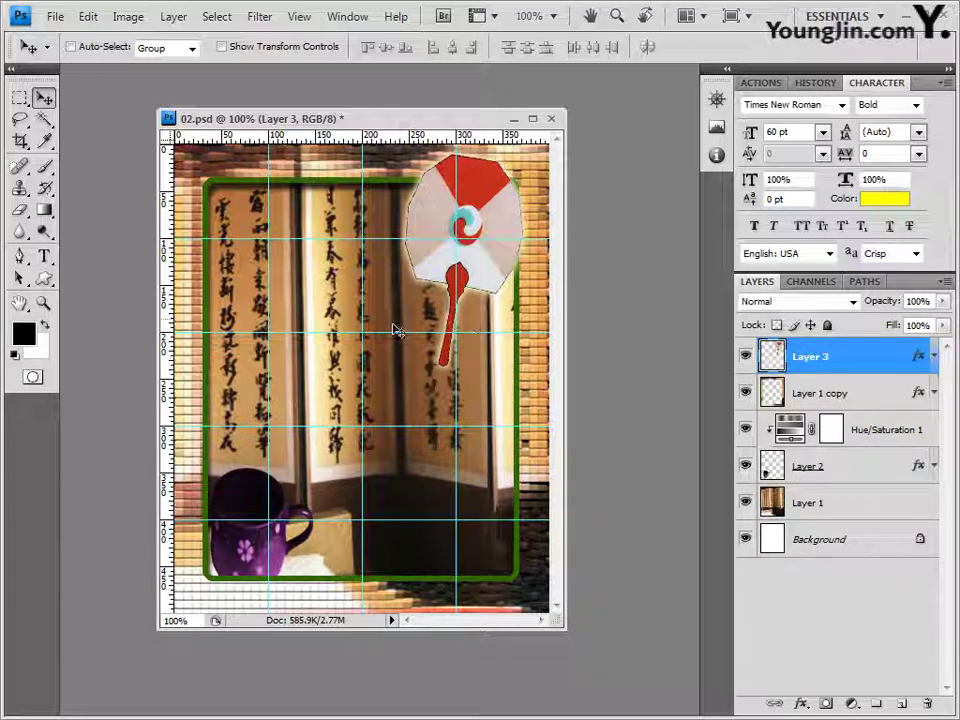
Start a horizontal text layer just above the purple cup, using the 궁서 font at 35 pt
{"action": "left_click", "coordinate": [45, 258]}
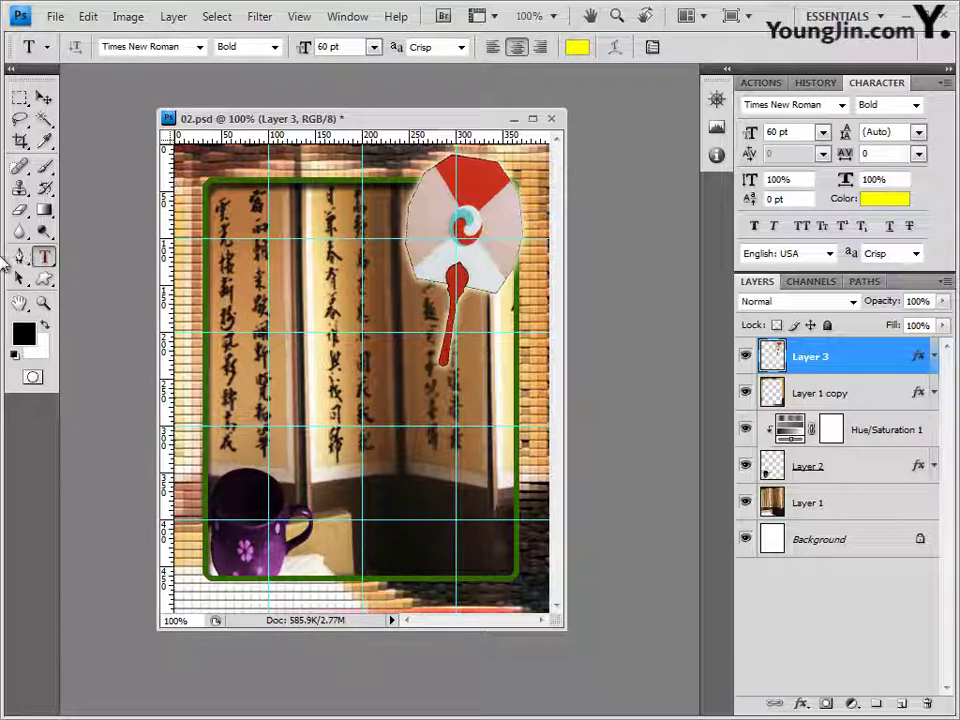
{"action": "left_click", "coordinate": [279, 483]}
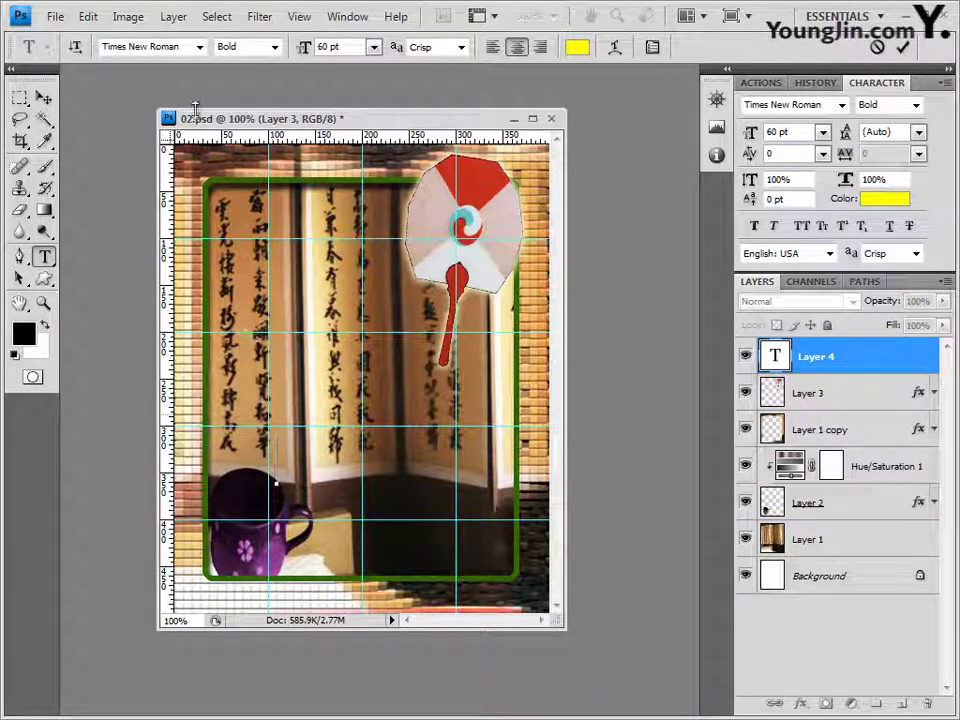
{"action": "left_click", "coordinate": [199, 46]}
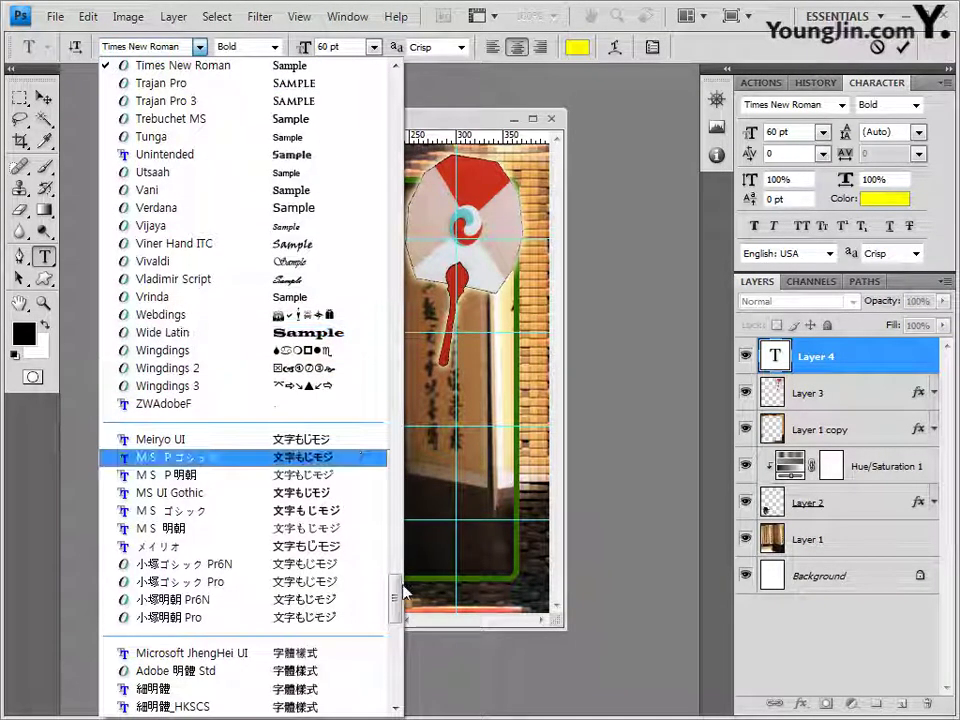
{"action": "left_click_drag", "start_coordinate": [393, 606], "coordinate": [394, 140]}
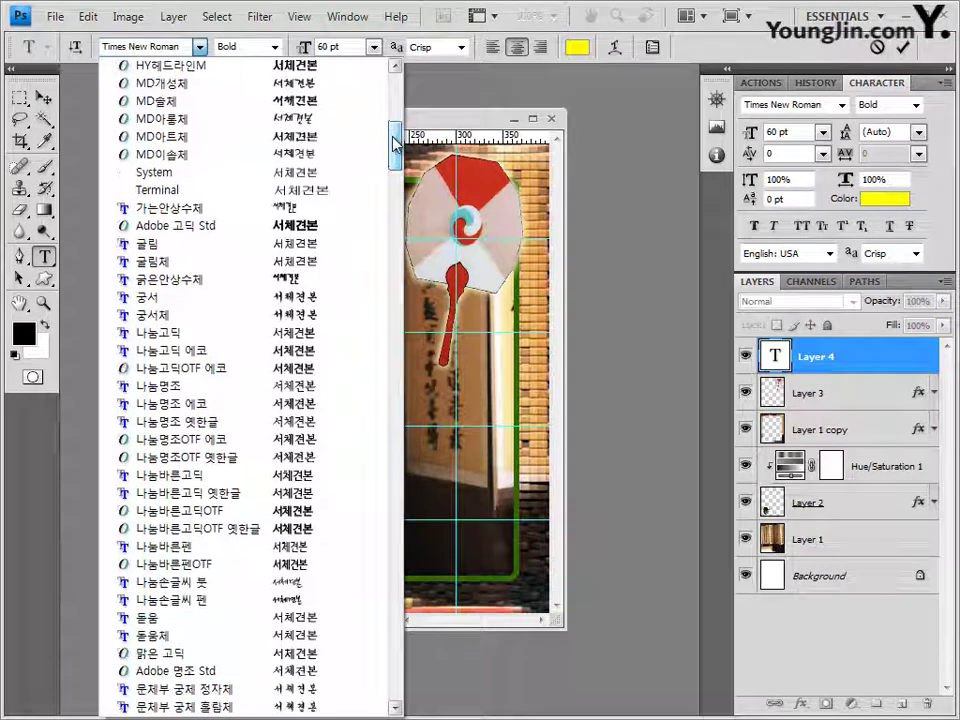
{"action": "left_click", "coordinate": [193, 299]}
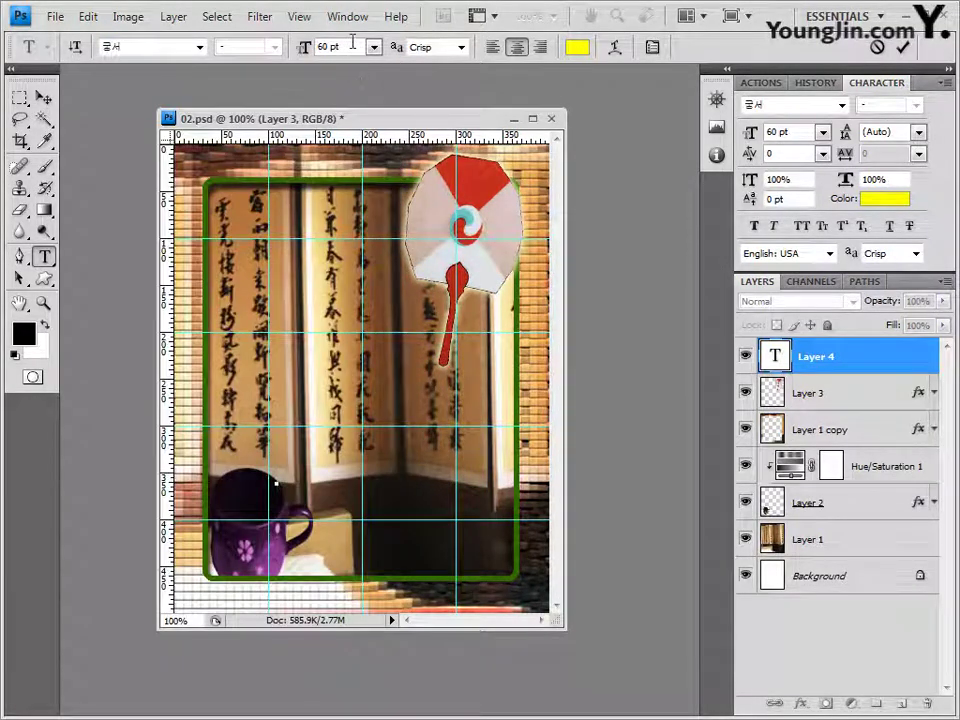
{"action": "left_click", "coordinate": [291, 46]}
{"action": "type", "text": "35"}
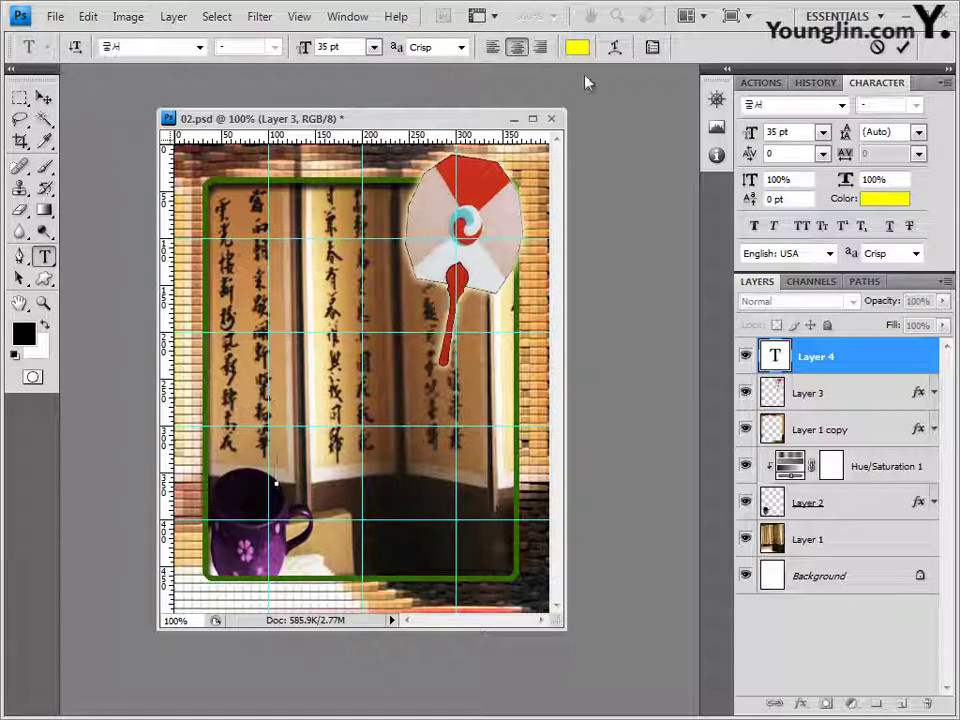
Set the new text's color to #ffccff
{"action": "left_click", "coordinate": [577, 48]}
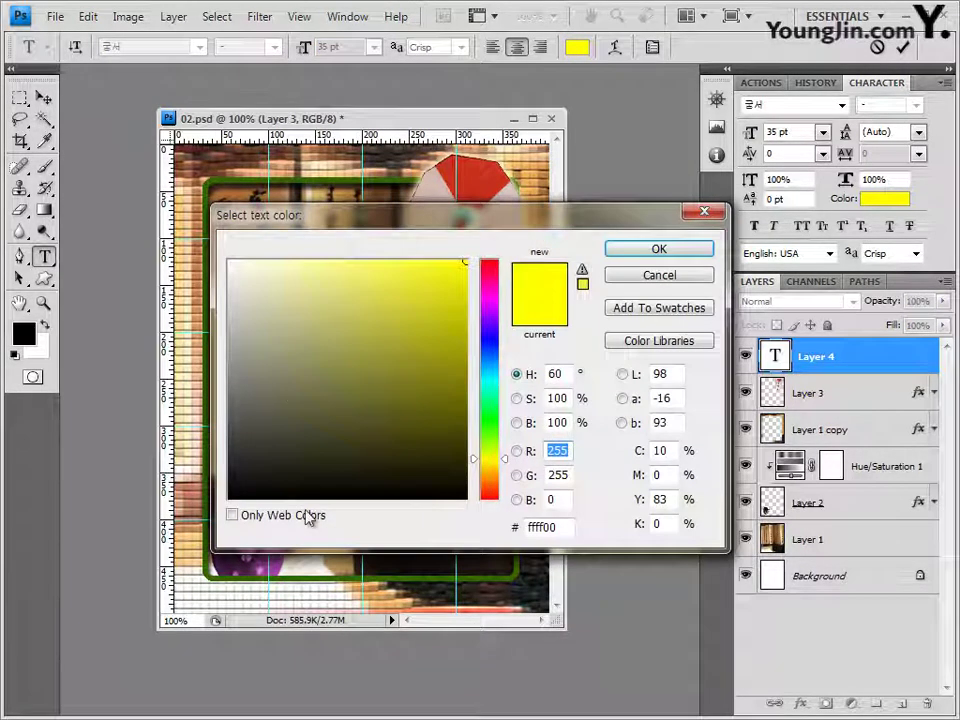
{"action": "double_click", "coordinate": [546, 527]}
{"action": "type", "text": "ff"}
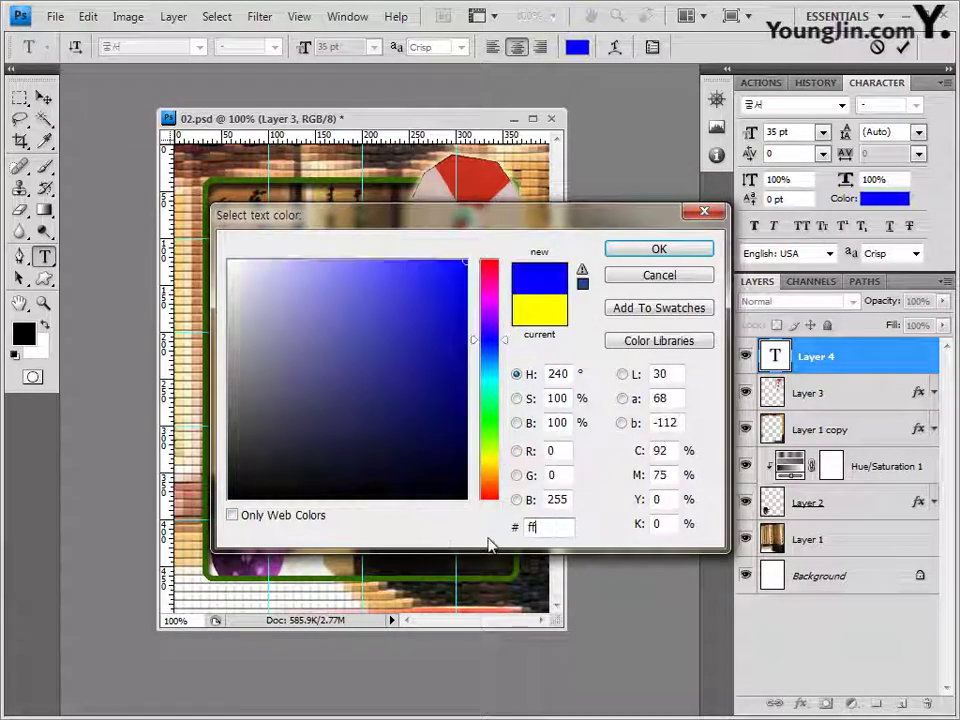
{"action": "type", "text": "ccff"}
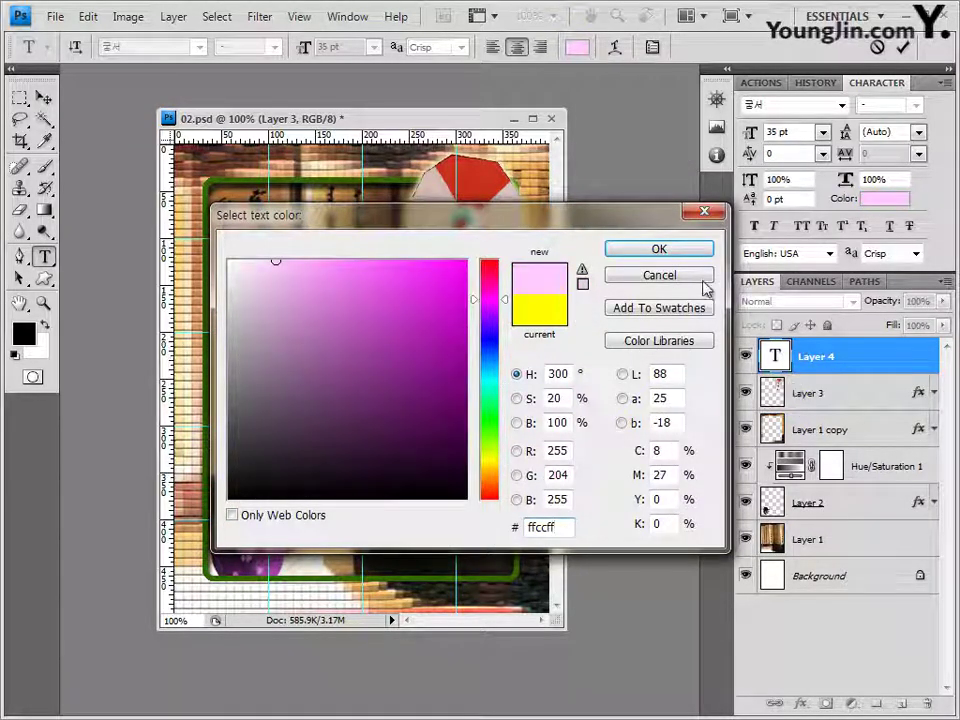
{"action": "left_click", "coordinate": [684, 252]}
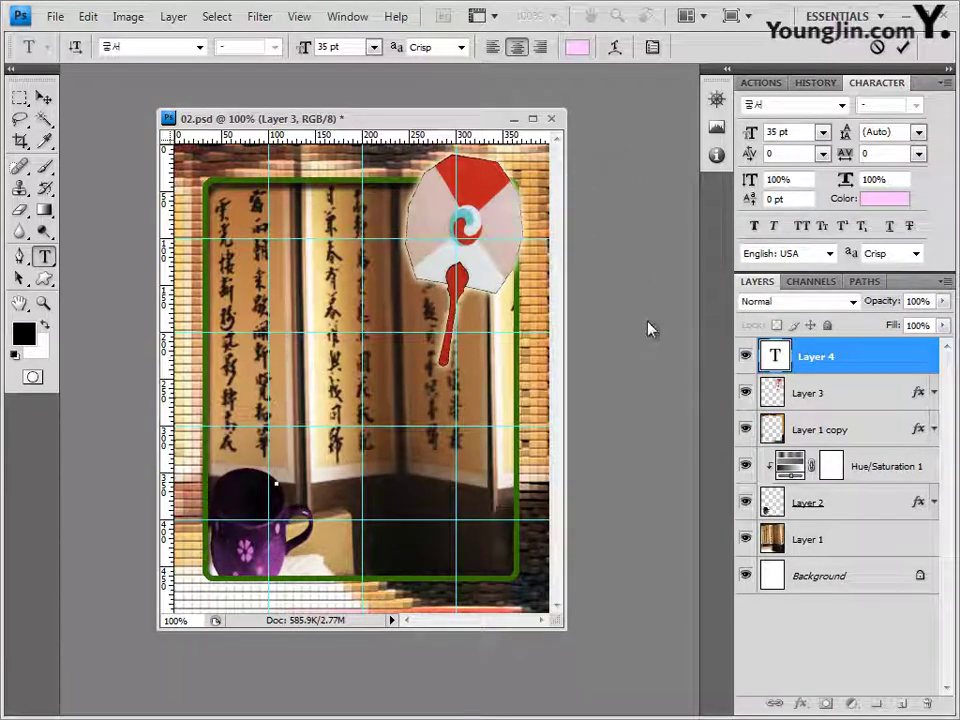
Enter the text 한국전통의 방 above the cup, left-align it, and commit the text layer
{"action": "left_click", "coordinate": [279, 485]}
{"action": "type", "text": "한국전통차방"}
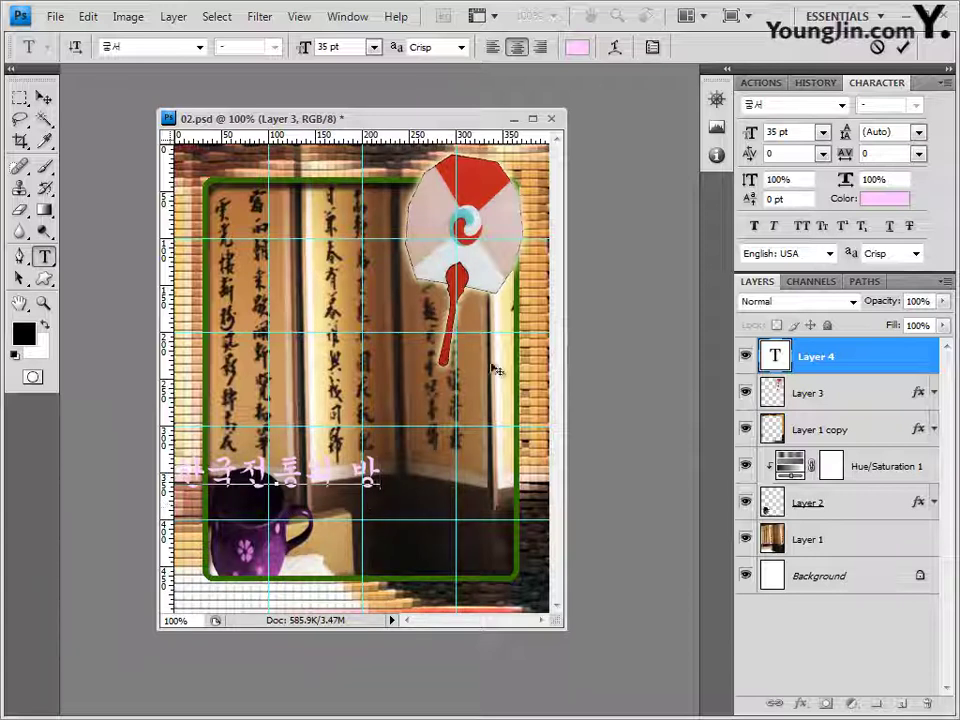
{"action": "left_click", "coordinate": [493, 50]}
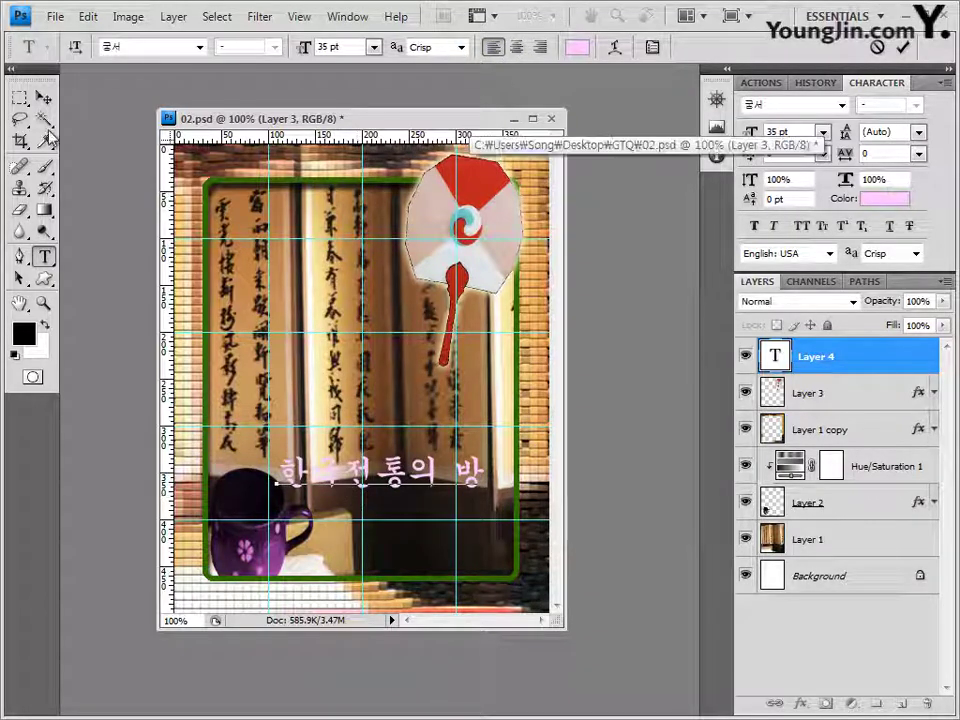
{"action": "left_click", "coordinate": [44, 99]}
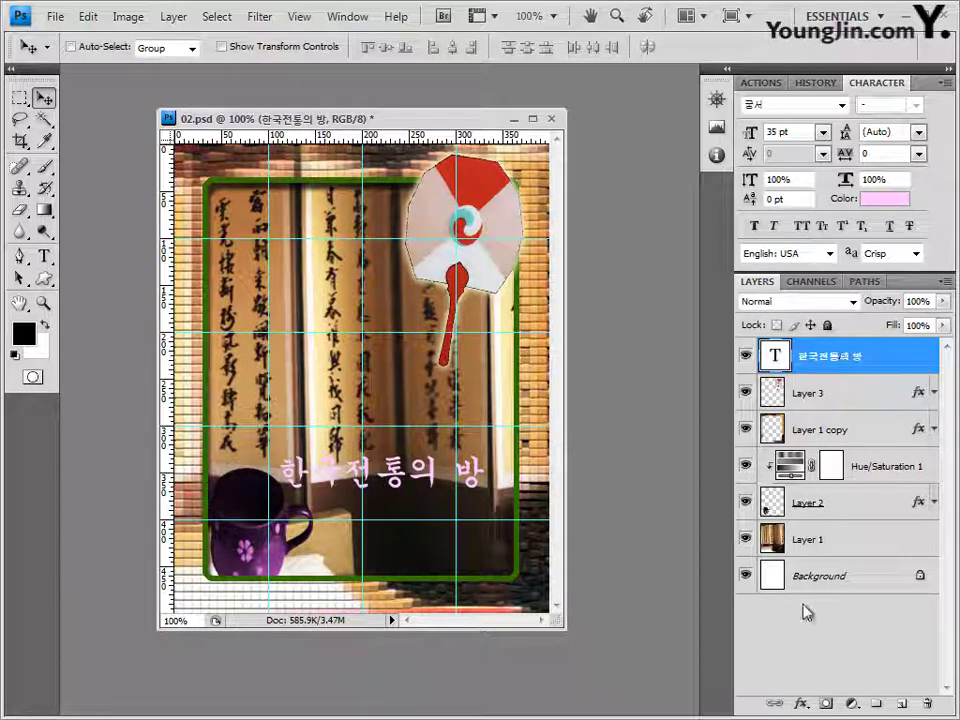
Add a 2 px black outside Stroke effect to the 한국전통의 방 text layer
{"action": "left_click", "coordinate": [801, 703]}
{"action": "left_click", "coordinate": [824, 689]}
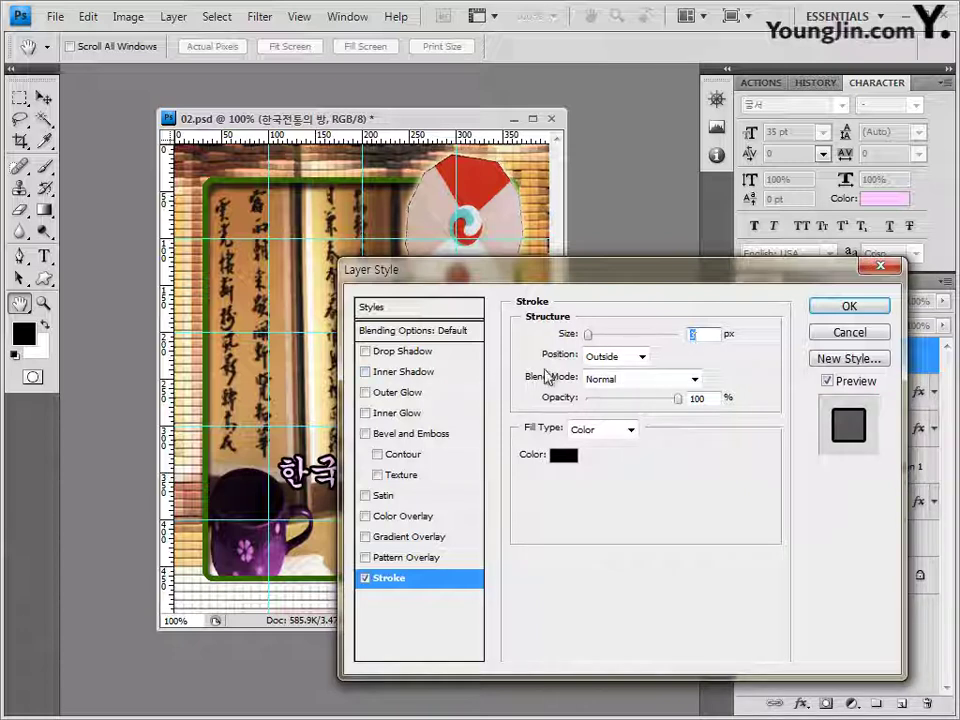
{"action": "type", "text": "2"}
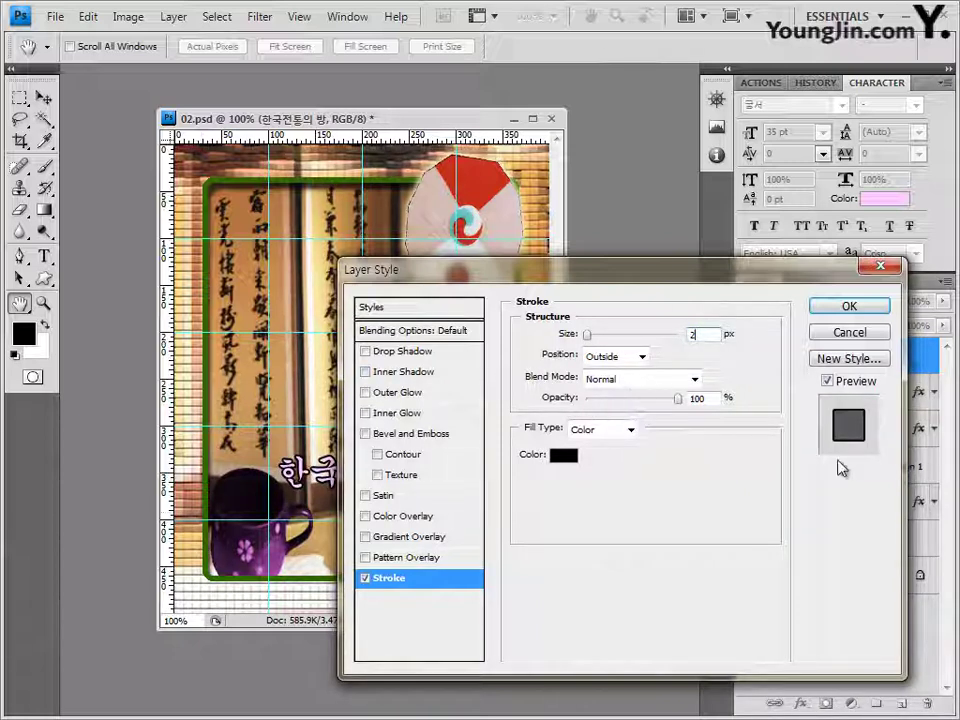
{"action": "left_click", "coordinate": [566, 457]}
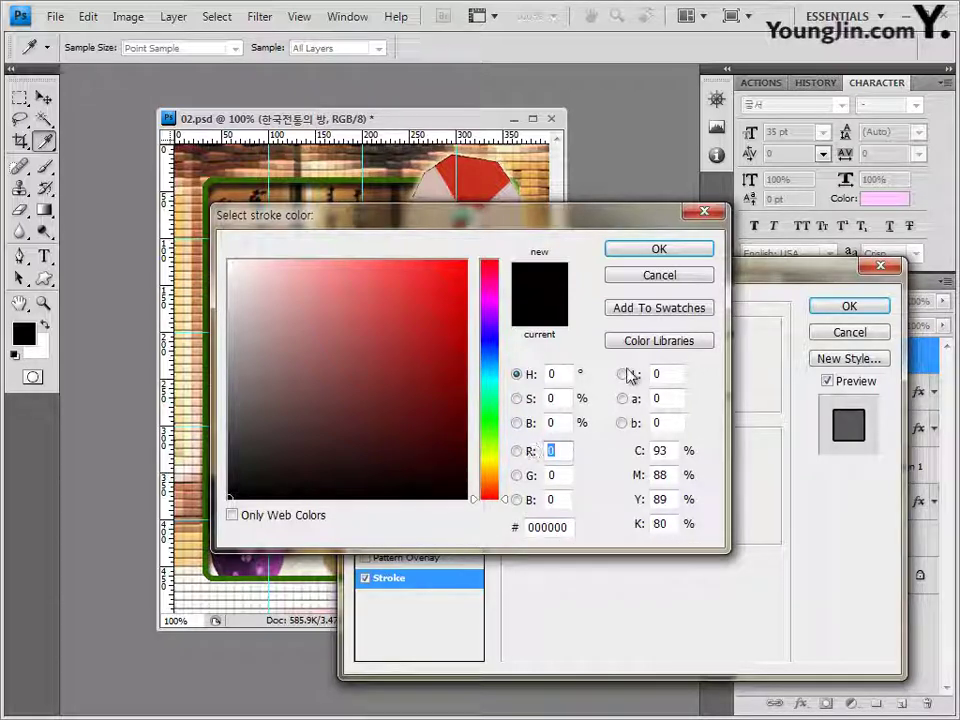
{"action": "left_click", "coordinate": [659, 249]}
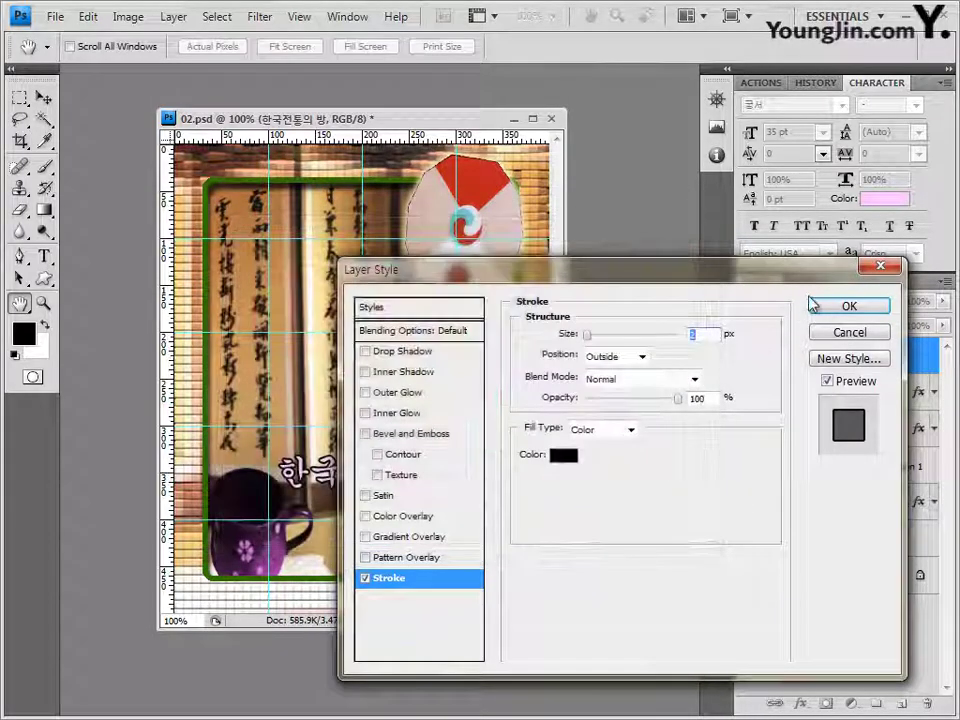
{"action": "left_click_drag", "start_coordinate": [806, 273], "coordinate": [830, 218]}
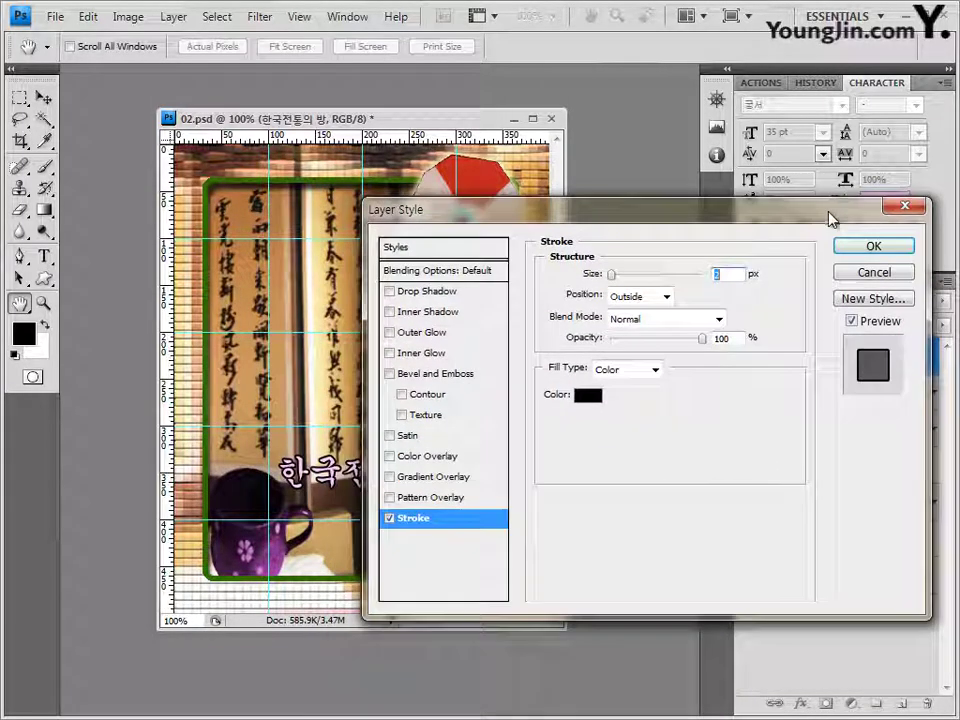
{"action": "left_click", "coordinate": [872, 248]}
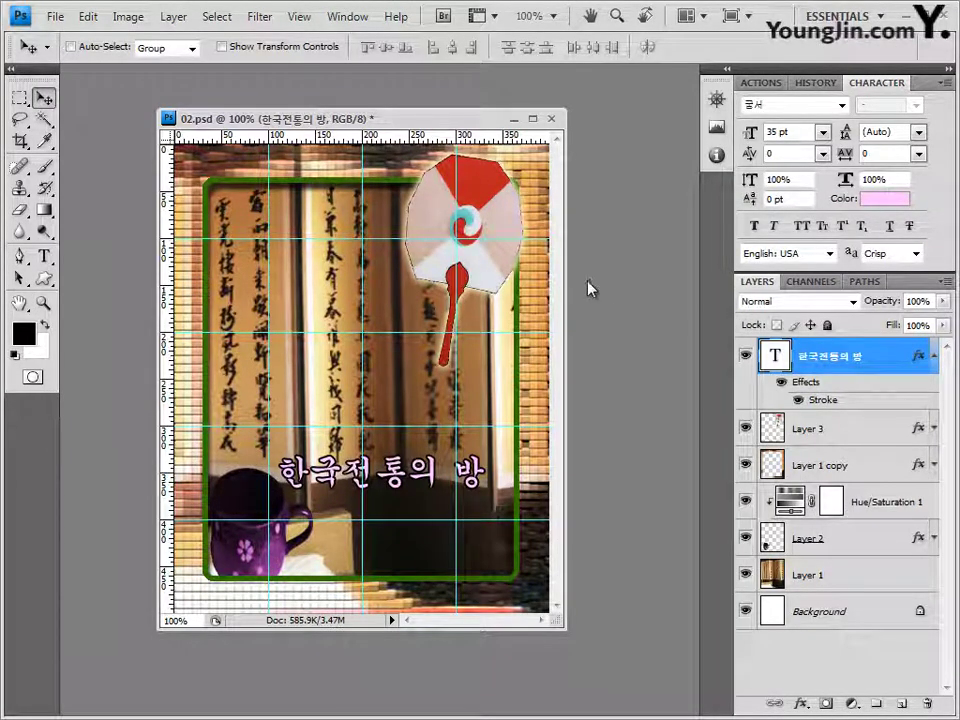
Warp the 한국전통의 방 text with the horizontal Flag style at +50% bend
{"action": "left_click", "coordinate": [44, 257]}
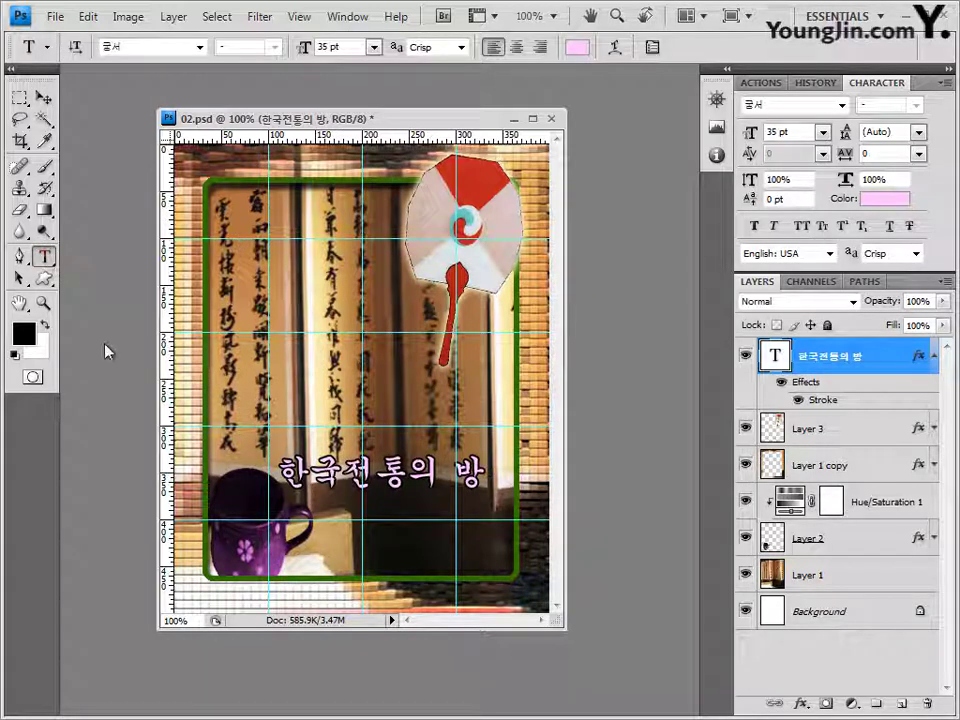
{"action": "left_click", "coordinate": [614, 48]}
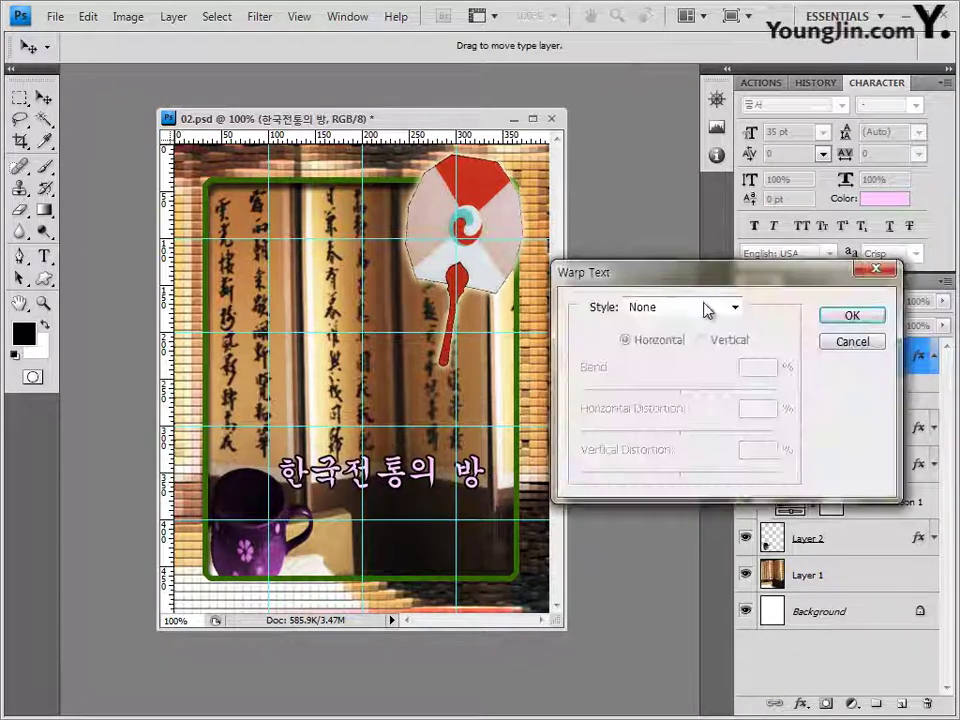
{"action": "left_click_drag", "start_coordinate": [702, 282], "coordinate": [647, 168]}
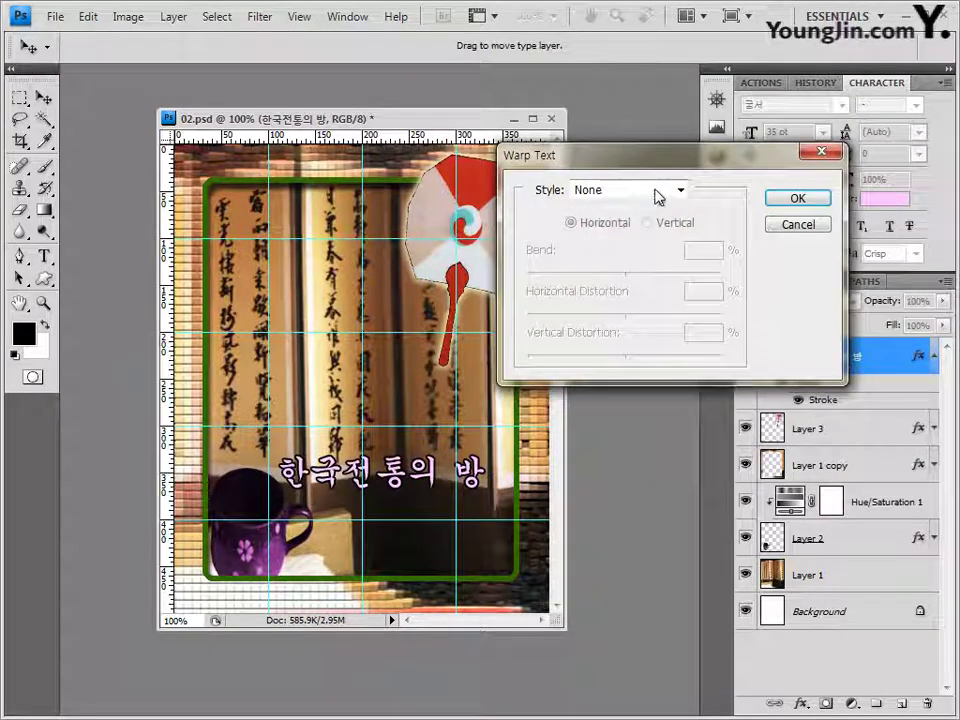
{"action": "left_click", "coordinate": [658, 194]}
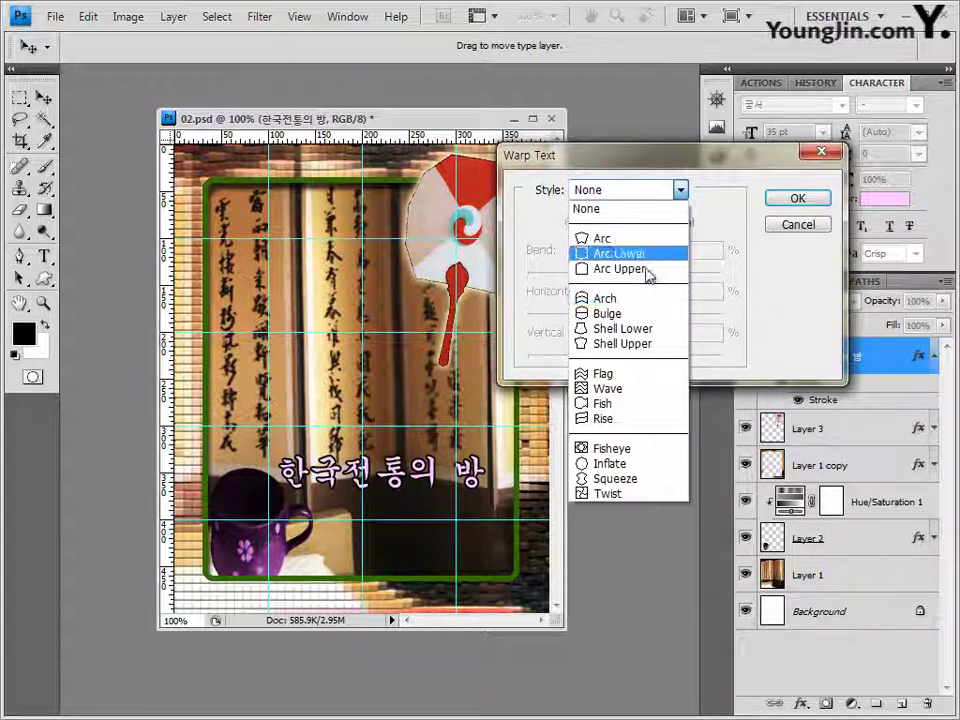
{"action": "left_click", "coordinate": [638, 384]}
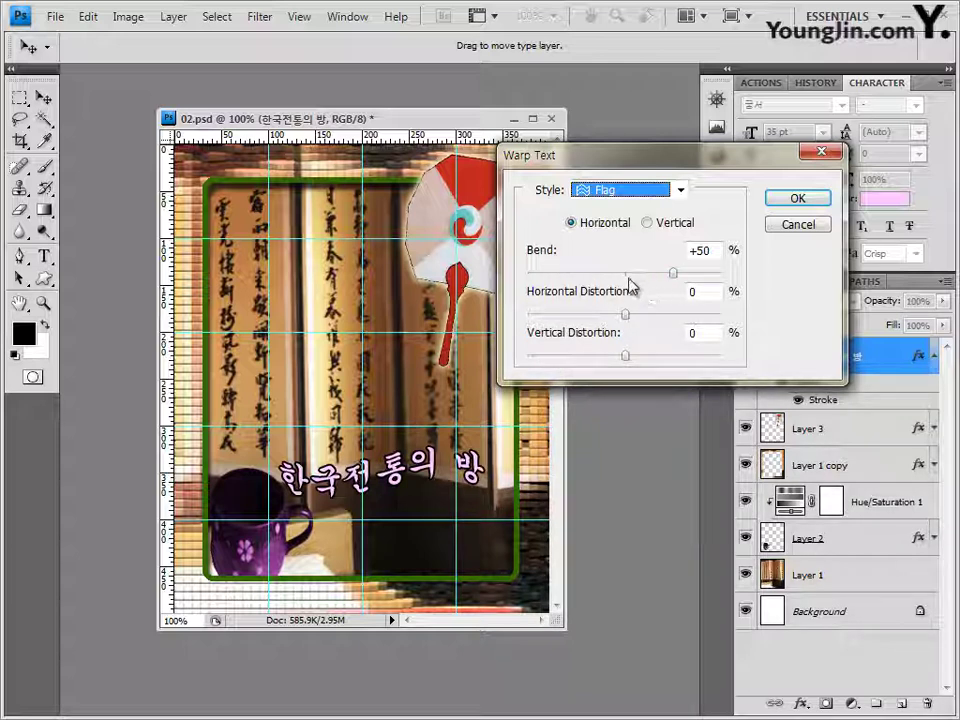
{"action": "left_click", "coordinate": [797, 198]}
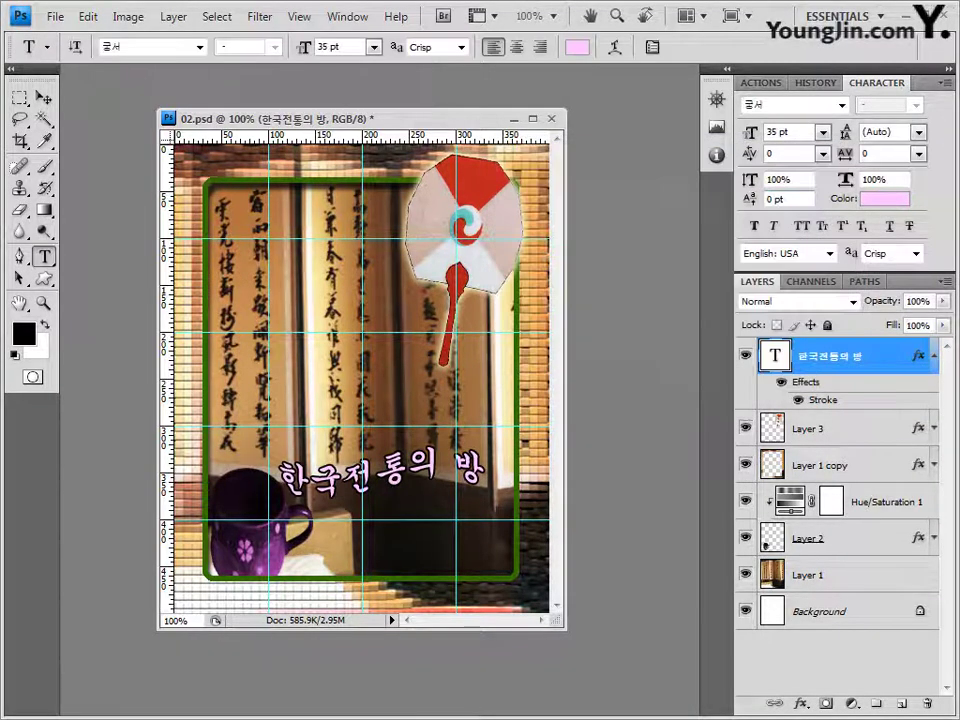
Move the warped text down and to the left so it overlaps the purple cup's upper part, fine-tuning its position in small nudges
{"action": "left_click", "coordinate": [43, 97]}
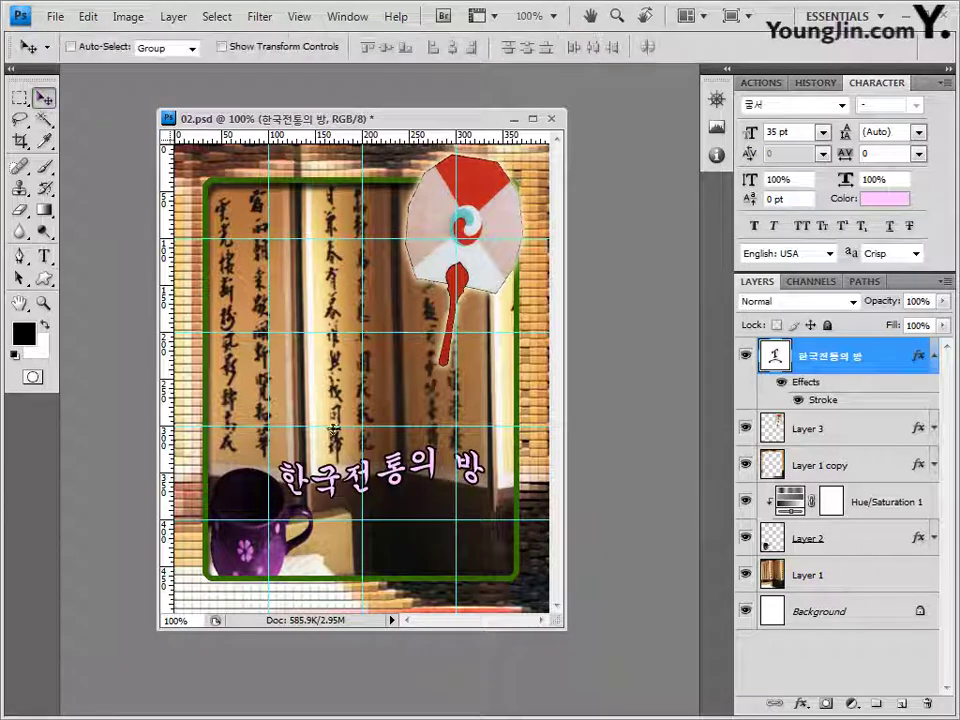
{"action": "left_click_drag", "start_coordinate": [397, 476], "coordinate": [370, 491]}
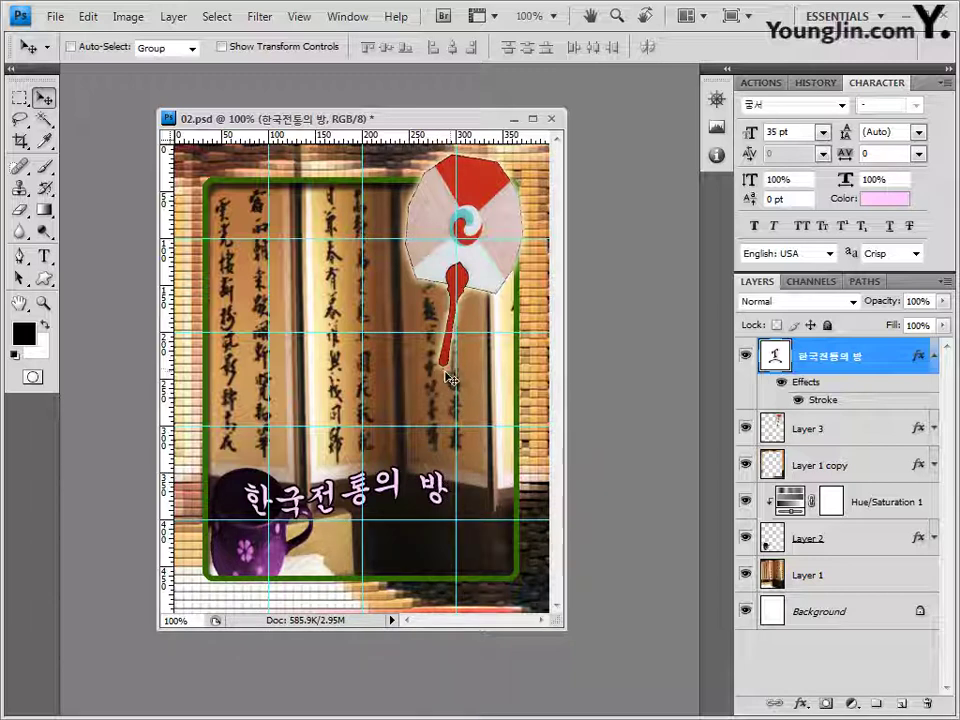
{"action": "key", "text": "Down"}
{"action": "key", "text": "Down"}
{"action": "key", "text": "Down"}
{"action": "key", "text": "Down"}
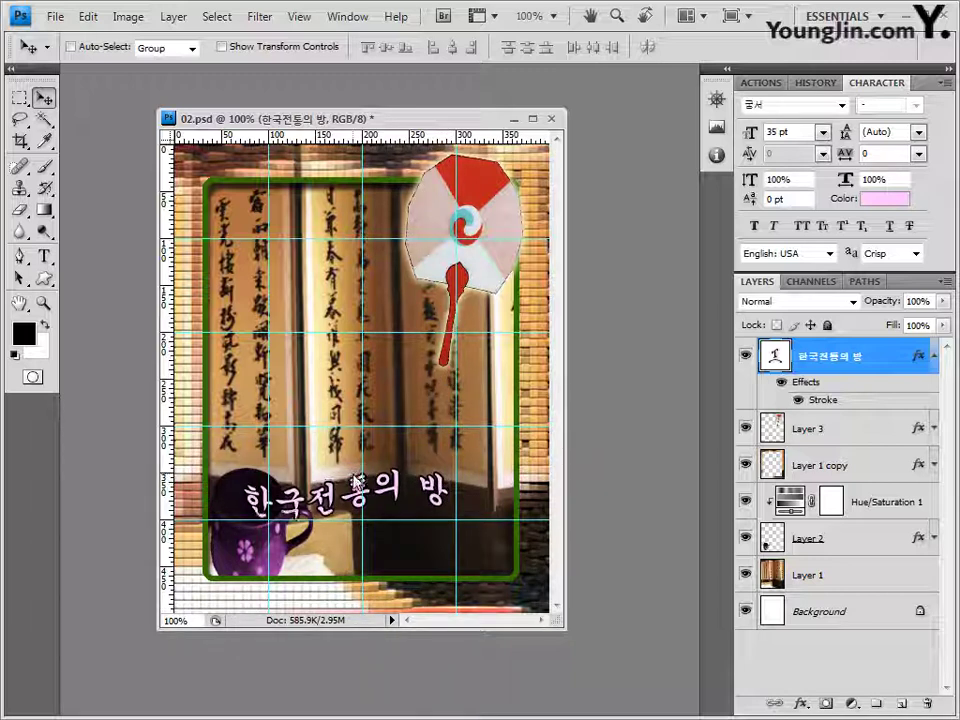
Save 02.psd with Maximize compatibility on
{"action": "left_click", "coordinate": [56, 16]}
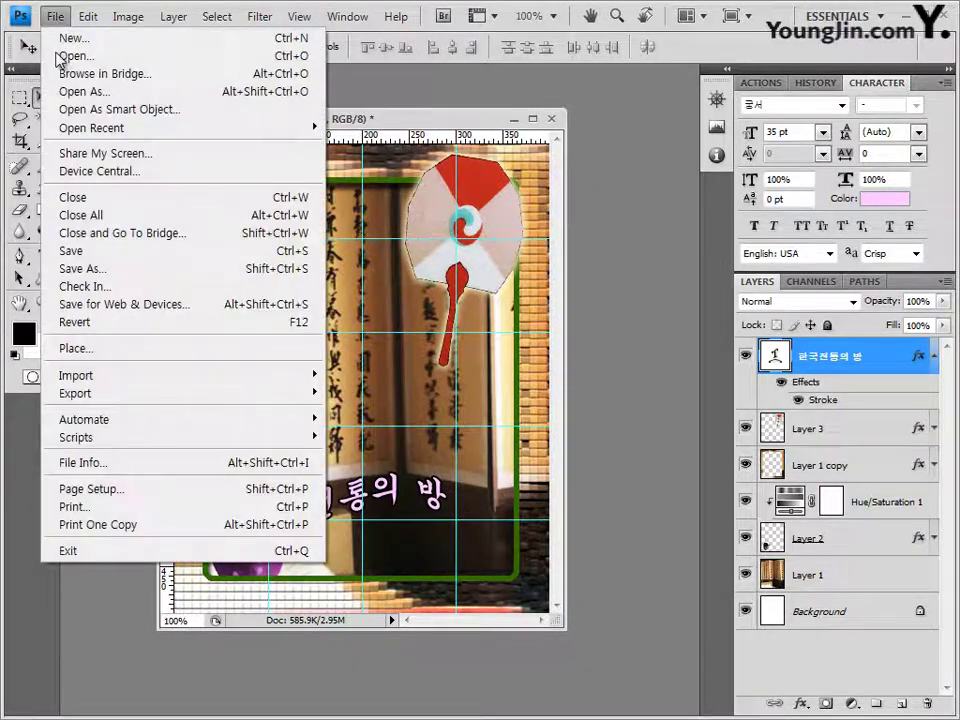
{"action": "left_click", "coordinate": [88, 251]}
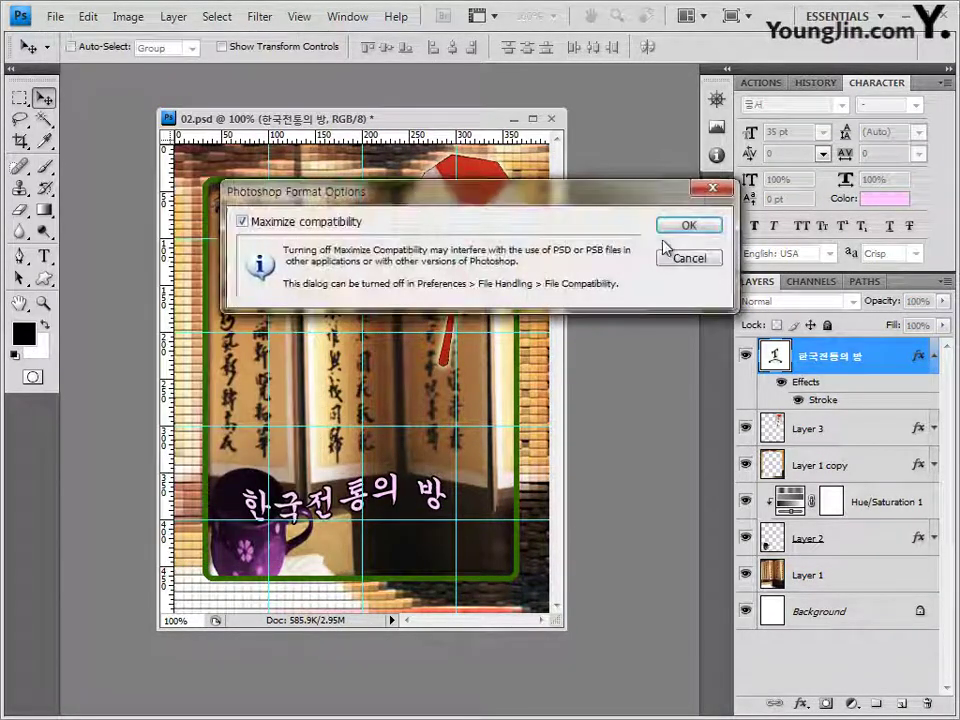
{"action": "left_click", "coordinate": [670, 228]}
Save a JPEG copy in the GTQ folder, named with the candidate's number and name plus the suffix -2
{"action": "left_click", "coordinate": [56, 16]}
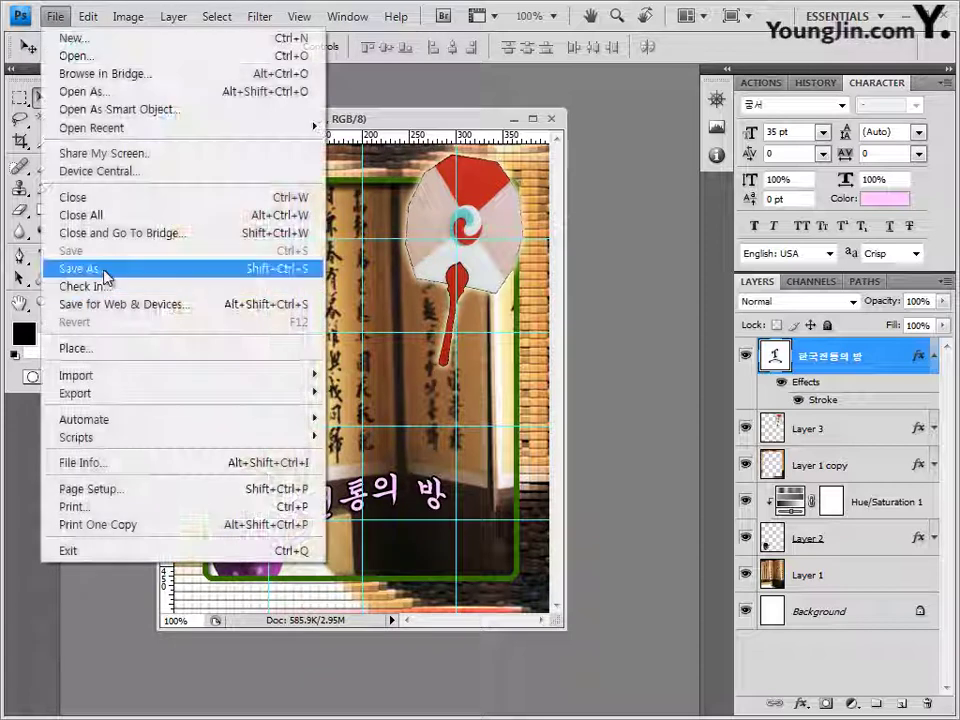
{"action": "left_click", "coordinate": [105, 272]}
{"action": "left_click", "coordinate": [290, 186]}
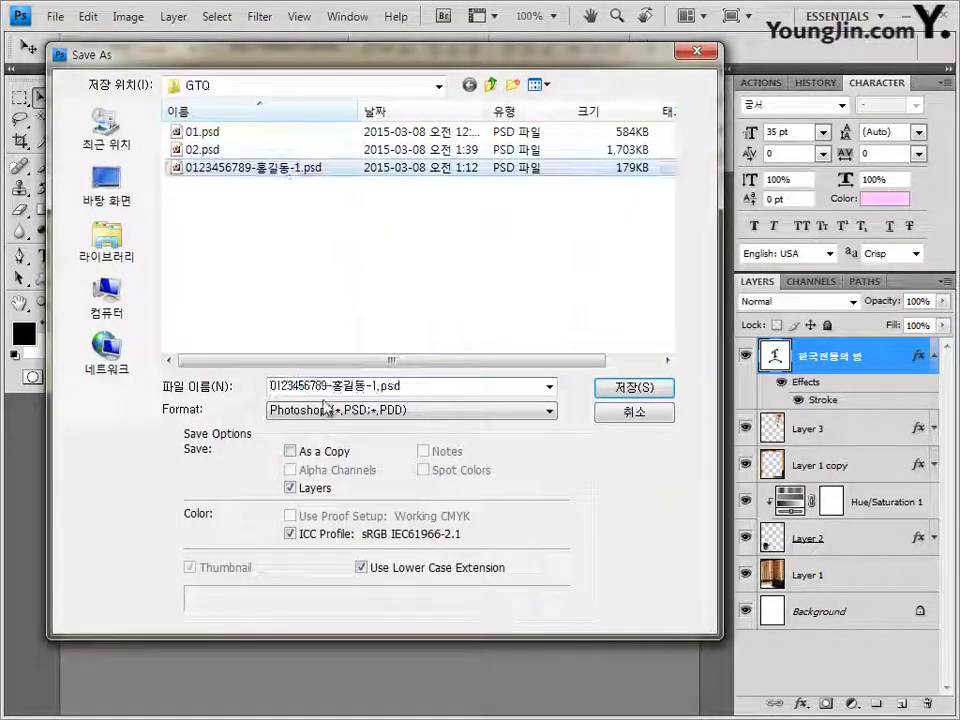
{"action": "double_click", "coordinate": [377, 386]}
{"action": "left_click_drag", "start_coordinate": [377, 386], "coordinate": [370, 386]}
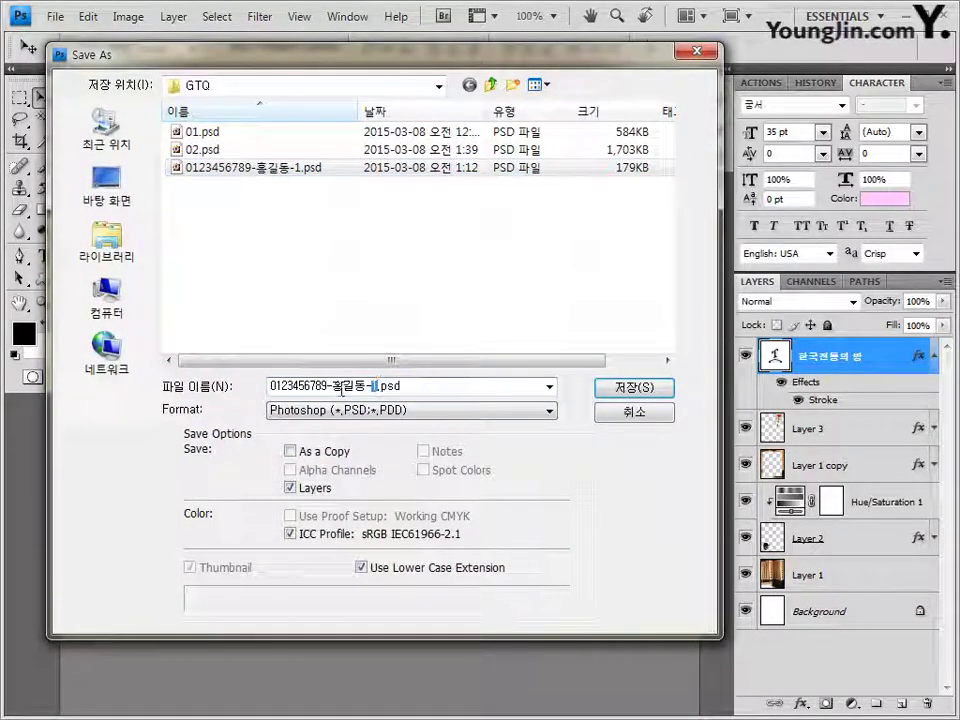
{"action": "left_click", "coordinate": [358, 412]}
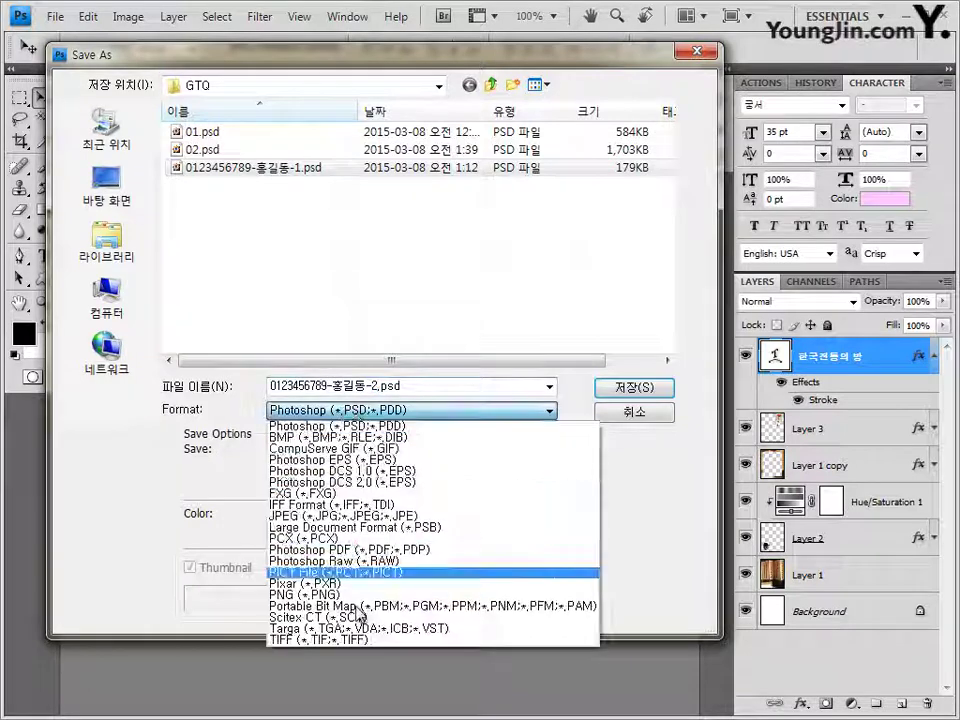
{"action": "left_click", "coordinate": [385, 517]}
{"action": "left_click", "coordinate": [437, 410]}
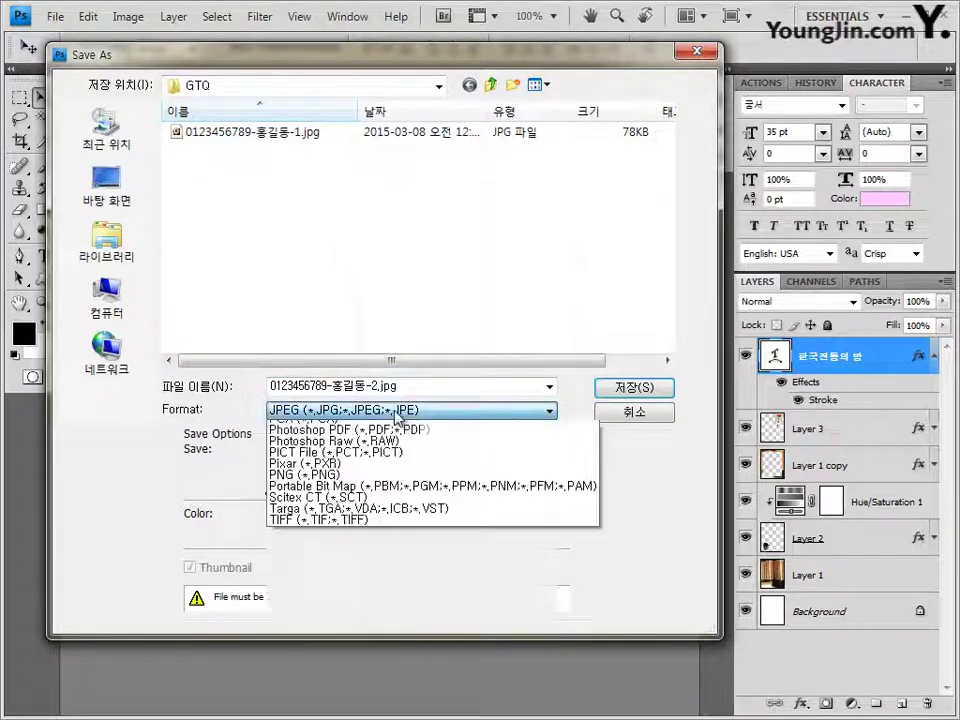
{"action": "left_click", "coordinate": [639, 392]}
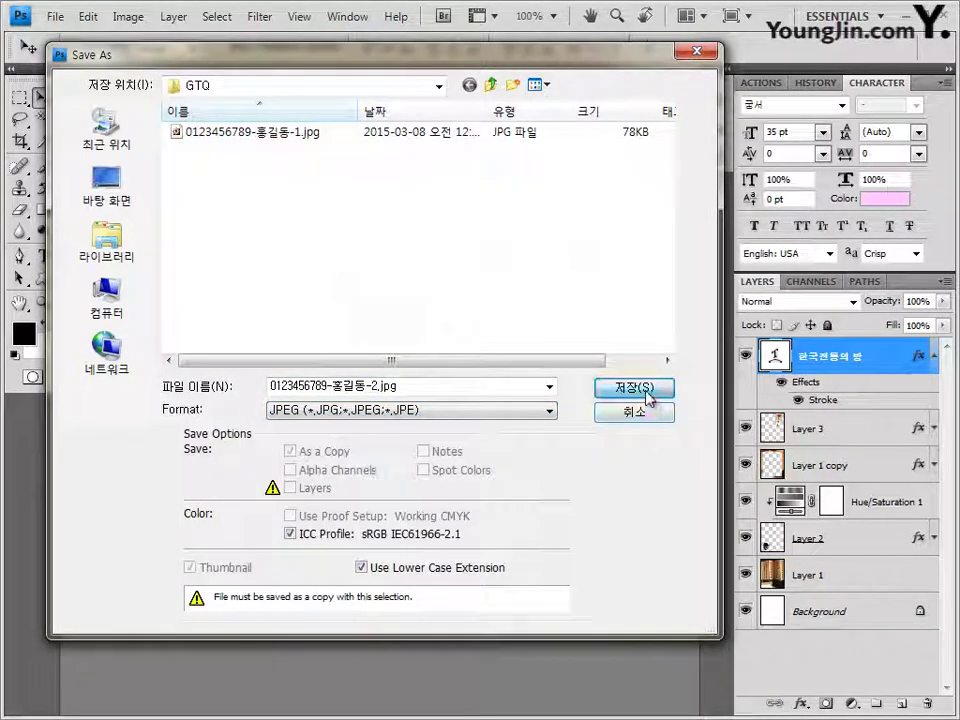
{"action": "left_click", "coordinate": [647, 394]}
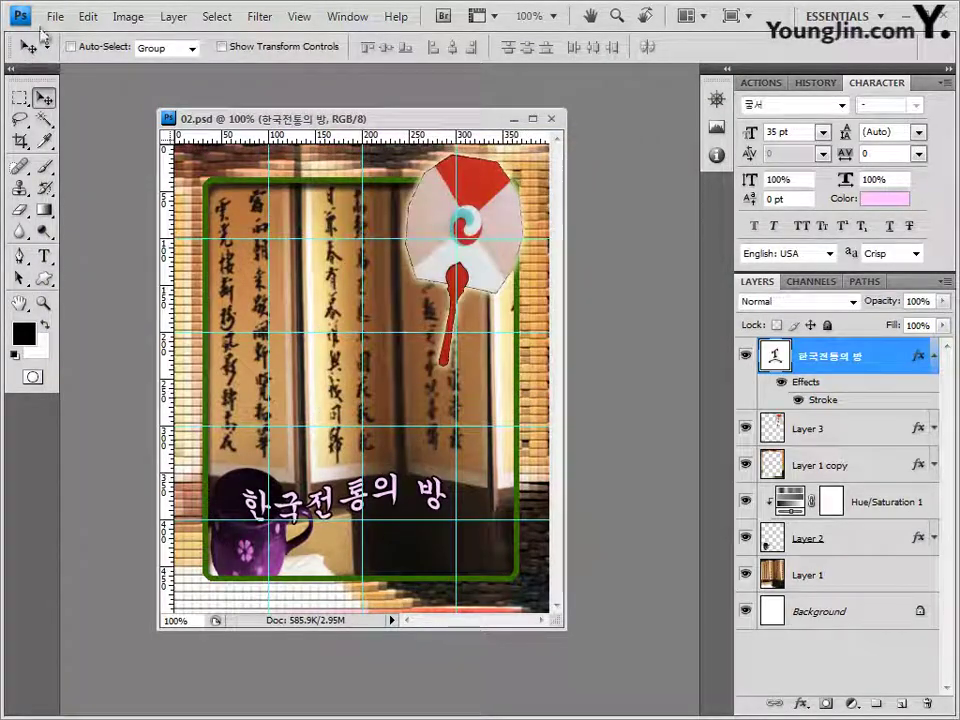
Resize the image to 40 × 50 pixels with proportions constrained
{"action": "left_click", "coordinate": [60, 19]}
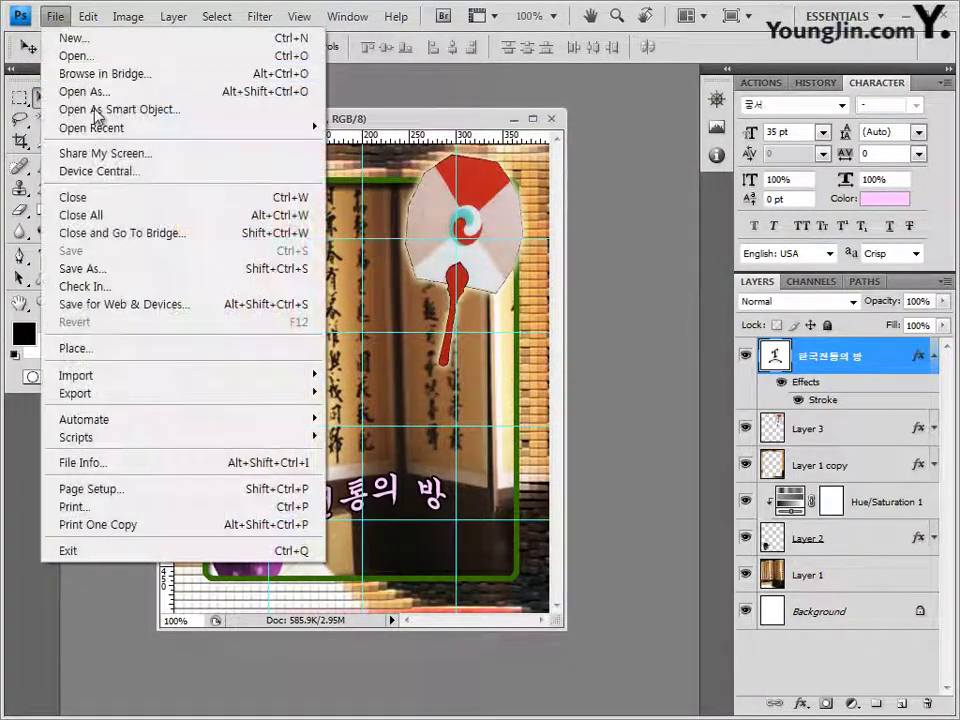
{"action": "key", "text": "Escape"}
{"action": "left_click", "coordinate": [128, 16]}
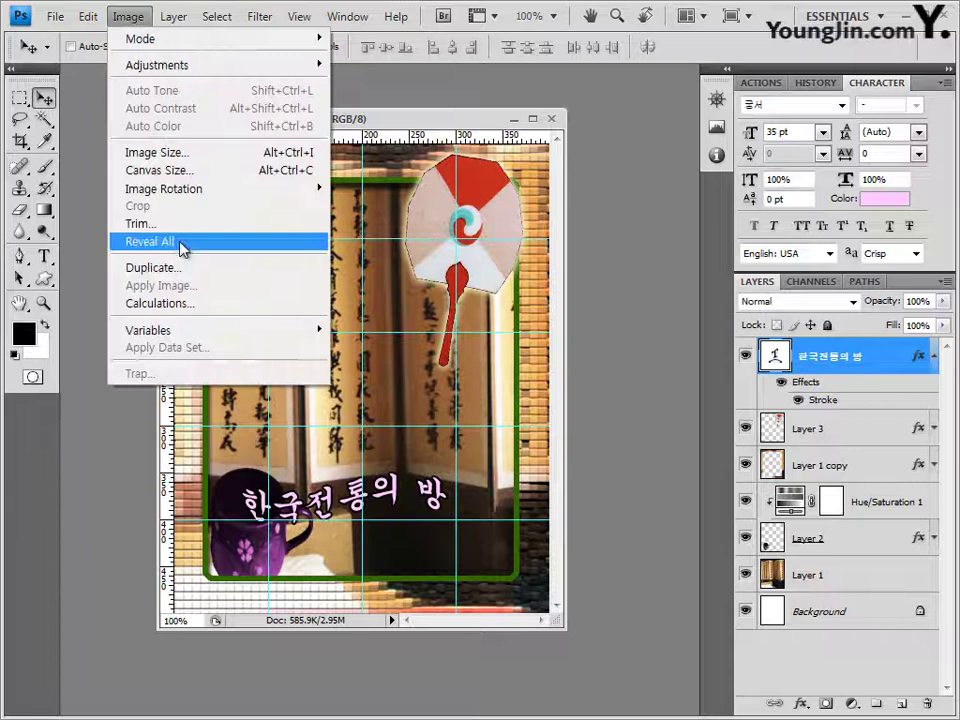
{"action": "left_click", "coordinate": [192, 154]}
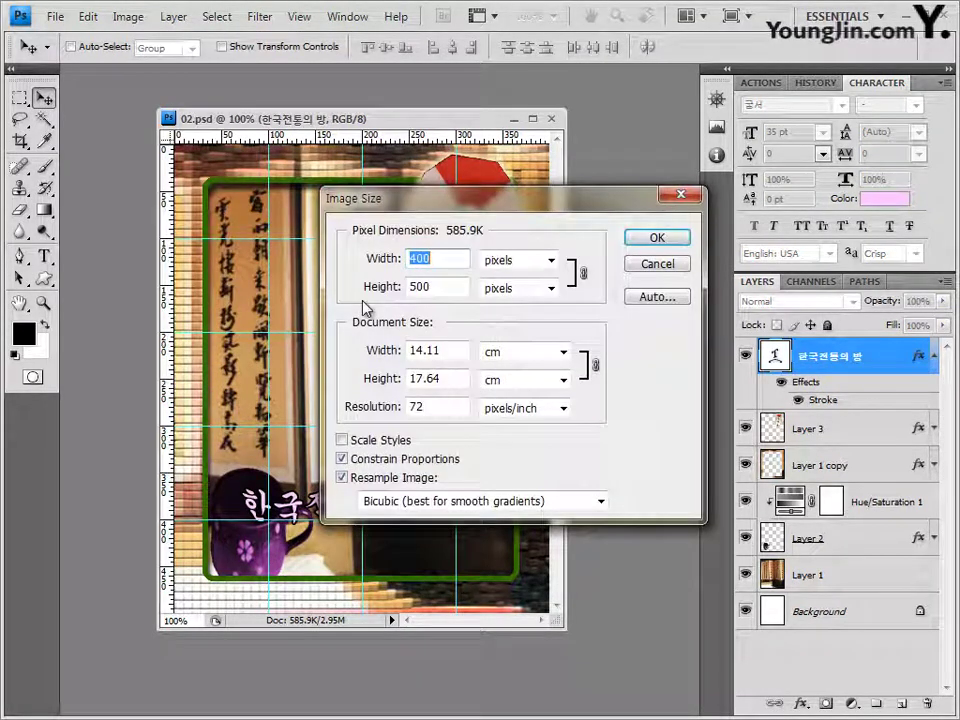
{"action": "type", "text": "40"}
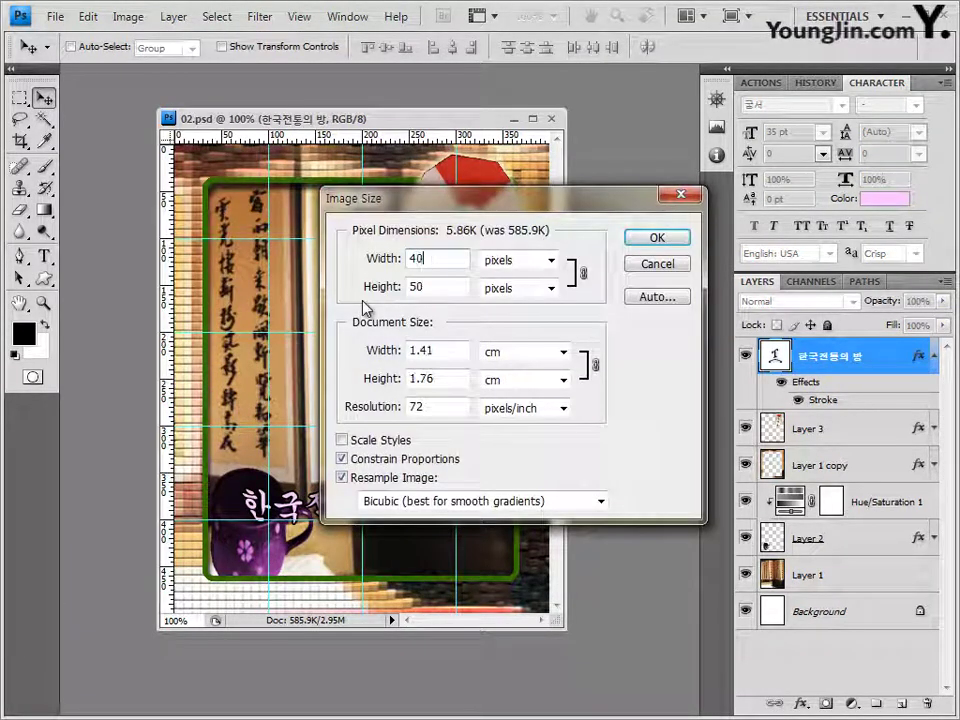
{"action": "left_click", "coordinate": [660, 240]}
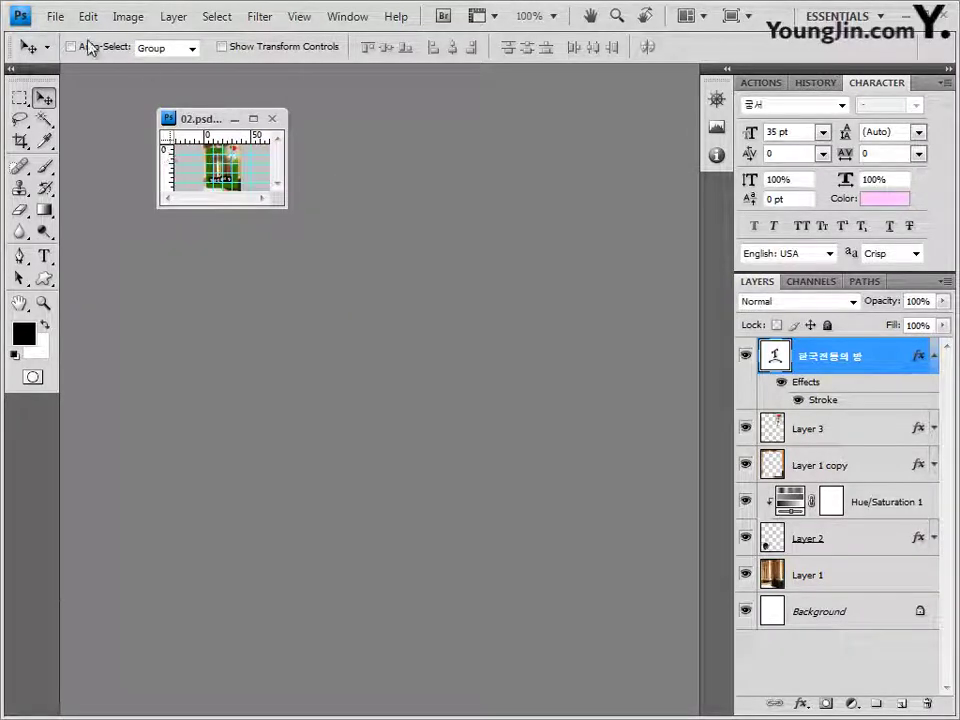
Save the reduced image as a layered PSD in the GTQ folder, named with the candidate's number, name and question number, and close it
{"action": "left_click", "coordinate": [55, 16]}
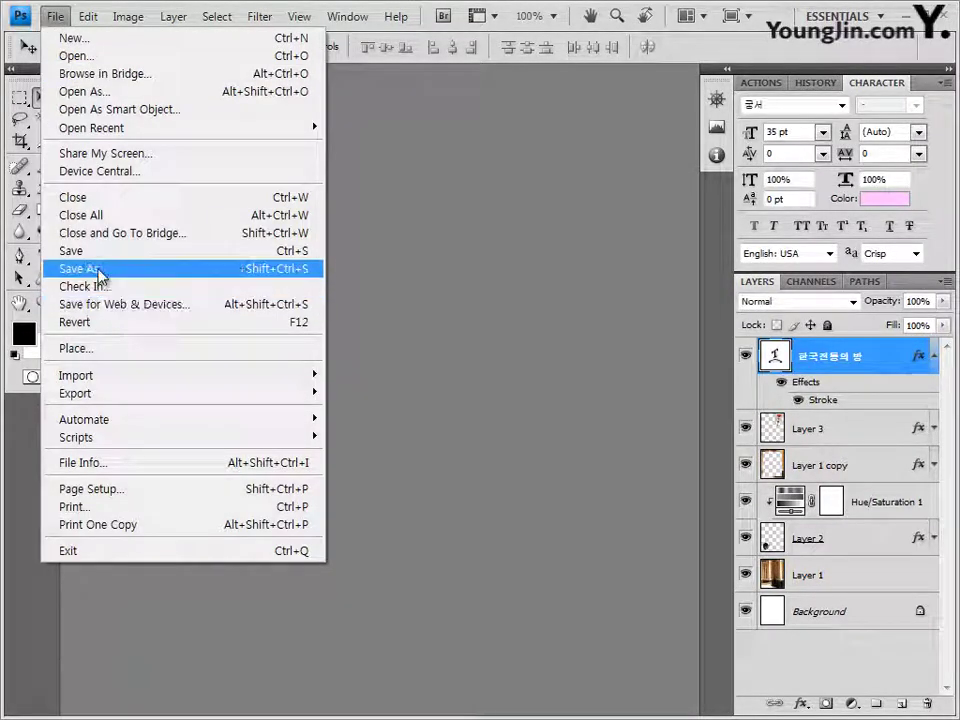
{"action": "left_click", "coordinate": [90, 268]}
{"action": "left_click", "coordinate": [354, 411]}
{"action": "left_click", "coordinate": [354, 416]}
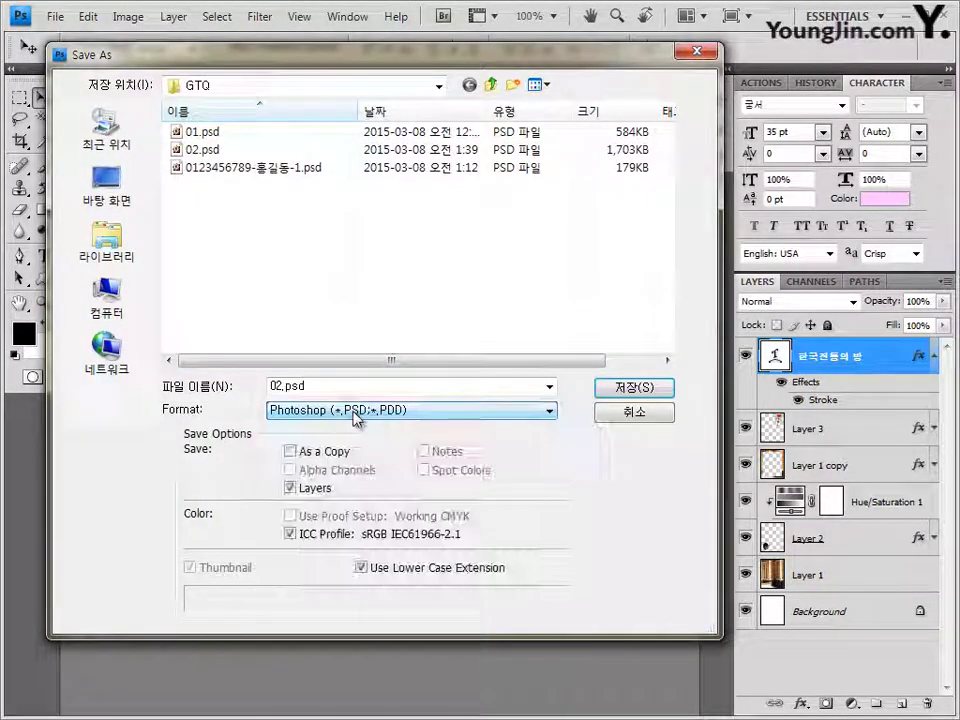
{"action": "left_click", "coordinate": [305, 168]}
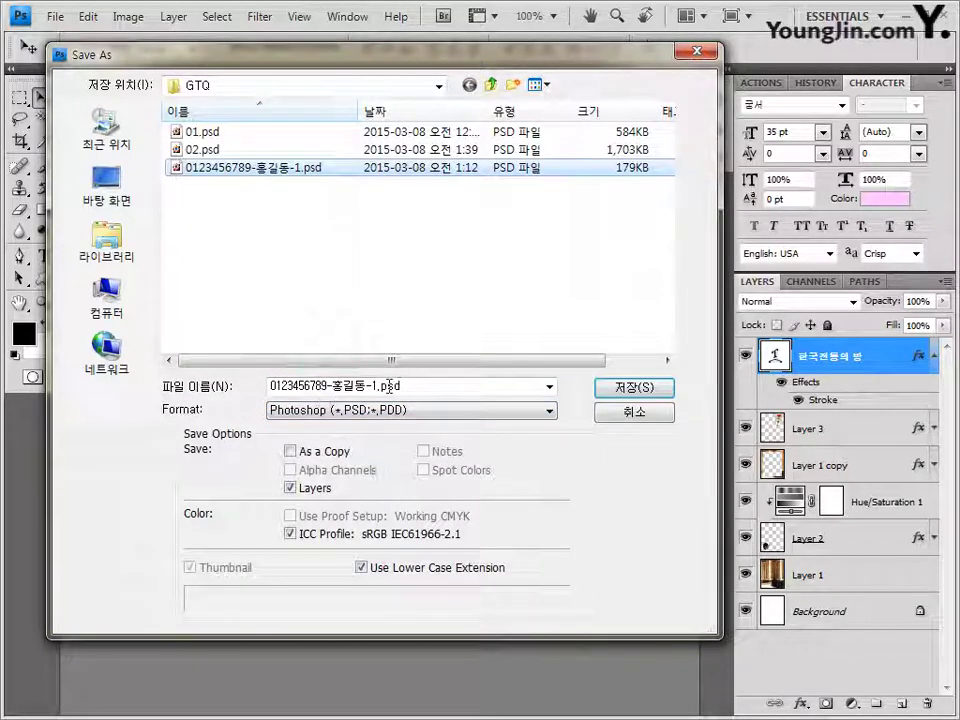
{"action": "left_click", "coordinate": [345, 386]}
{"action": "left_click", "coordinate": [373, 385]}
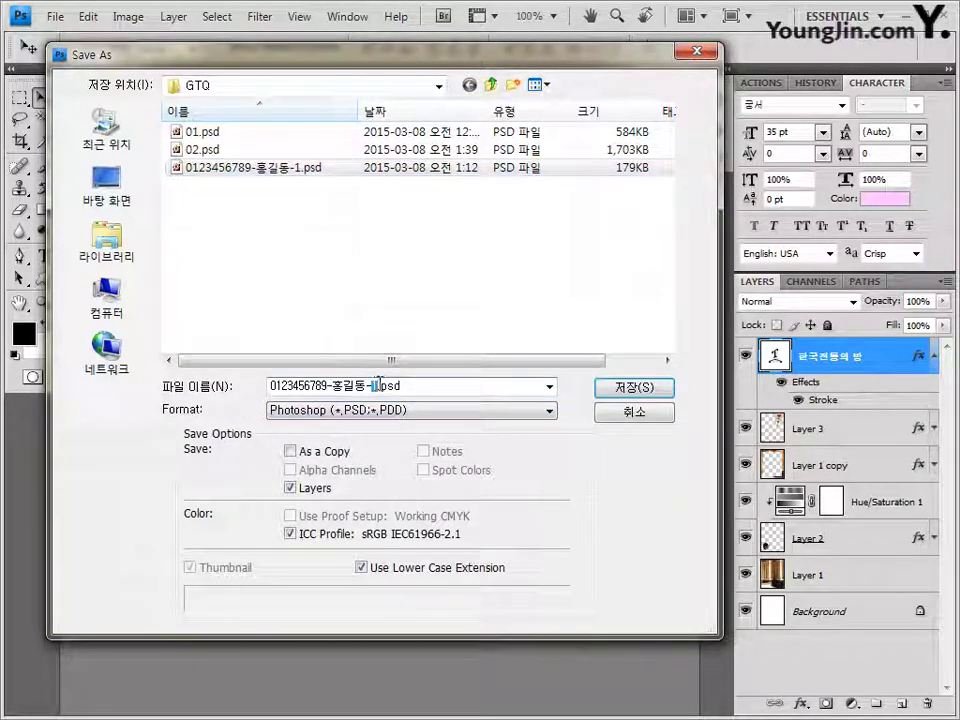
{"action": "key", "text": "Return"}
{"action": "left_click", "coordinate": [690, 225]}
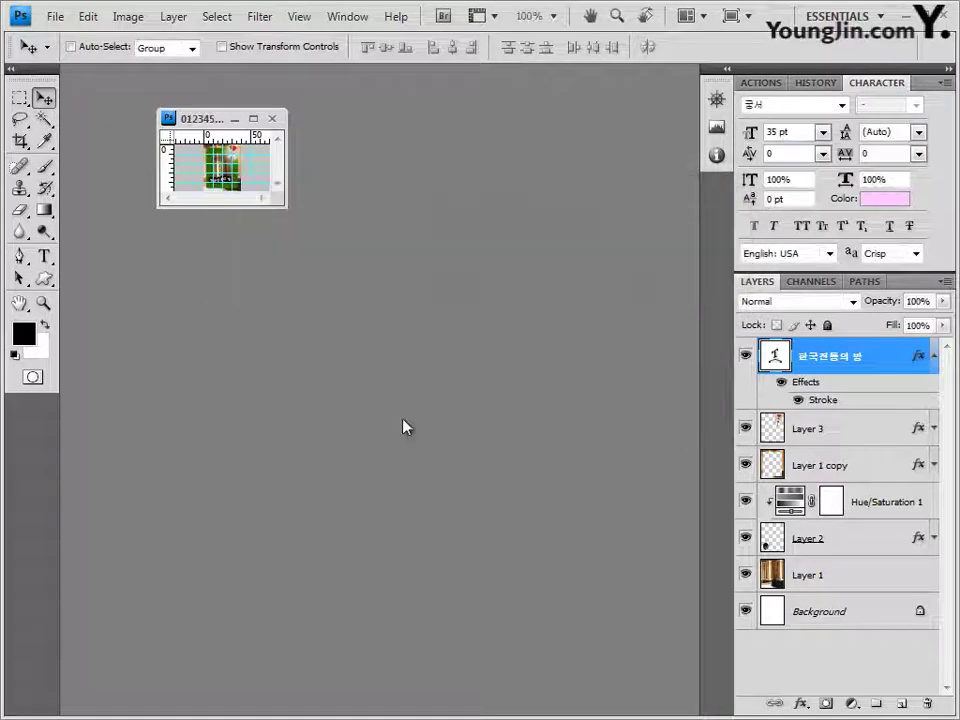
{"action": "left_click", "coordinate": [272, 119]}
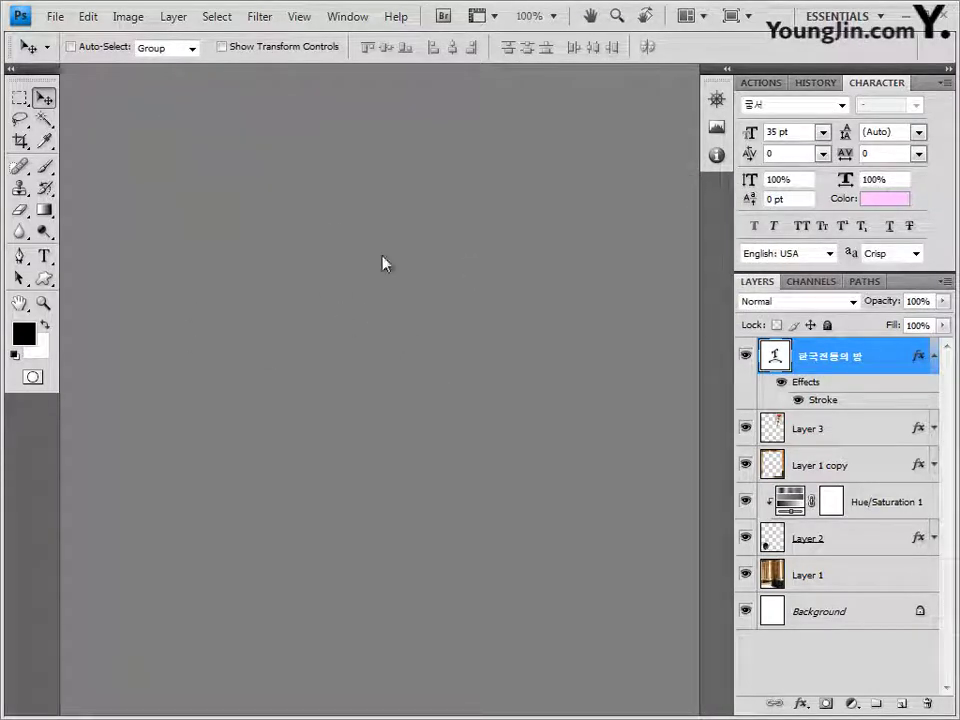
Open the full-size JPEG with the suffix -2 from the GTQ folder, clear its guides and save it
{"action": "key", "text": "ctrl+o"}
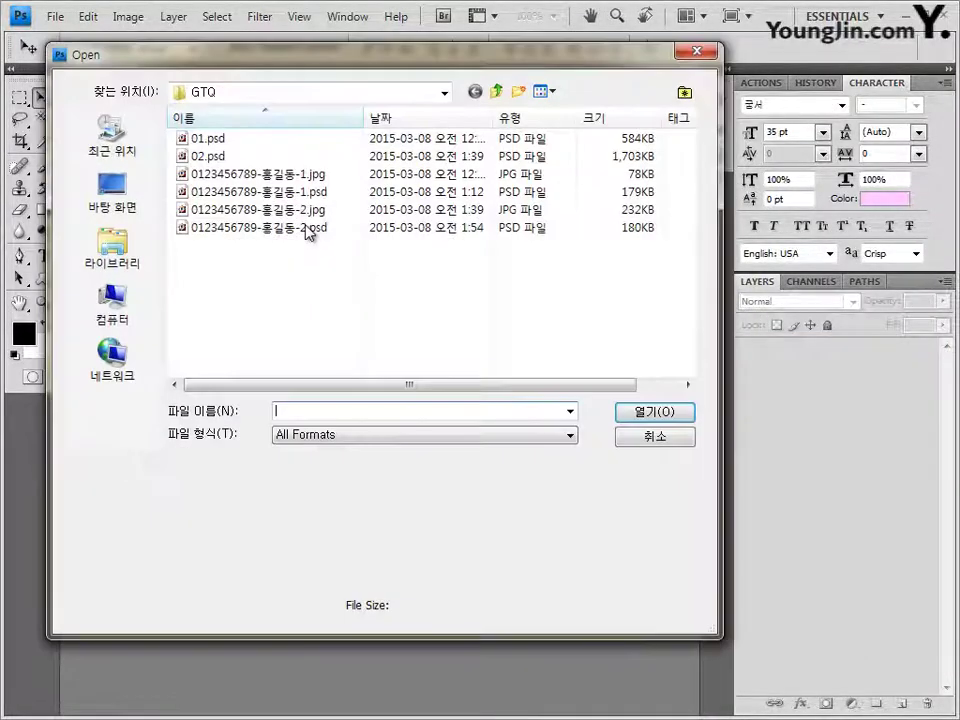
{"action": "left_click", "coordinate": [314, 210]}
{"action": "left_click", "coordinate": [659, 414]}
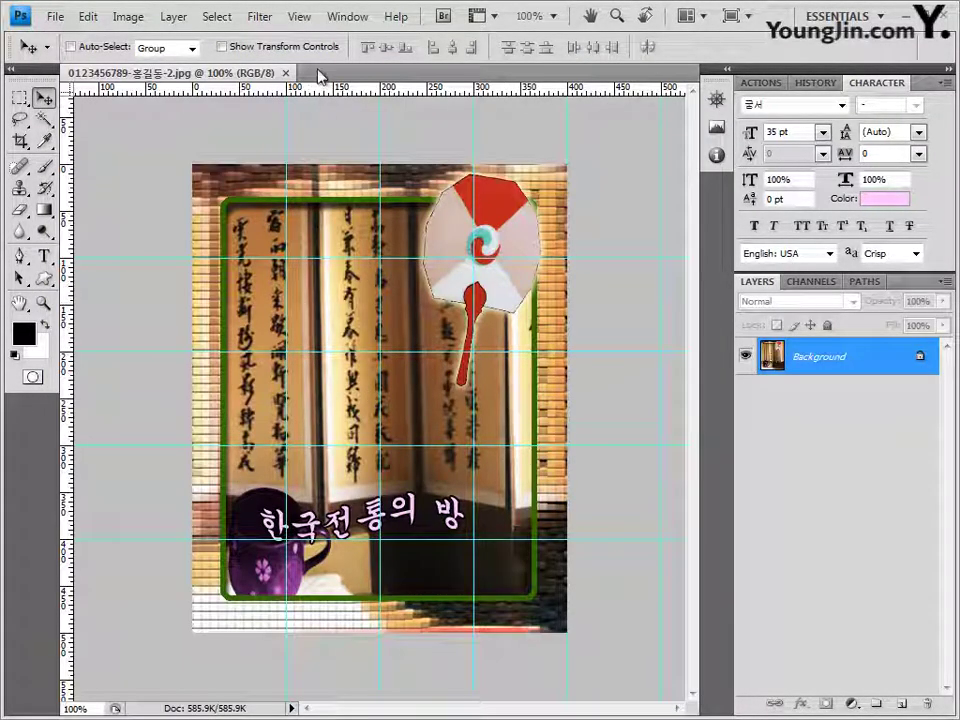
{"action": "left_click", "coordinate": [306, 20]}
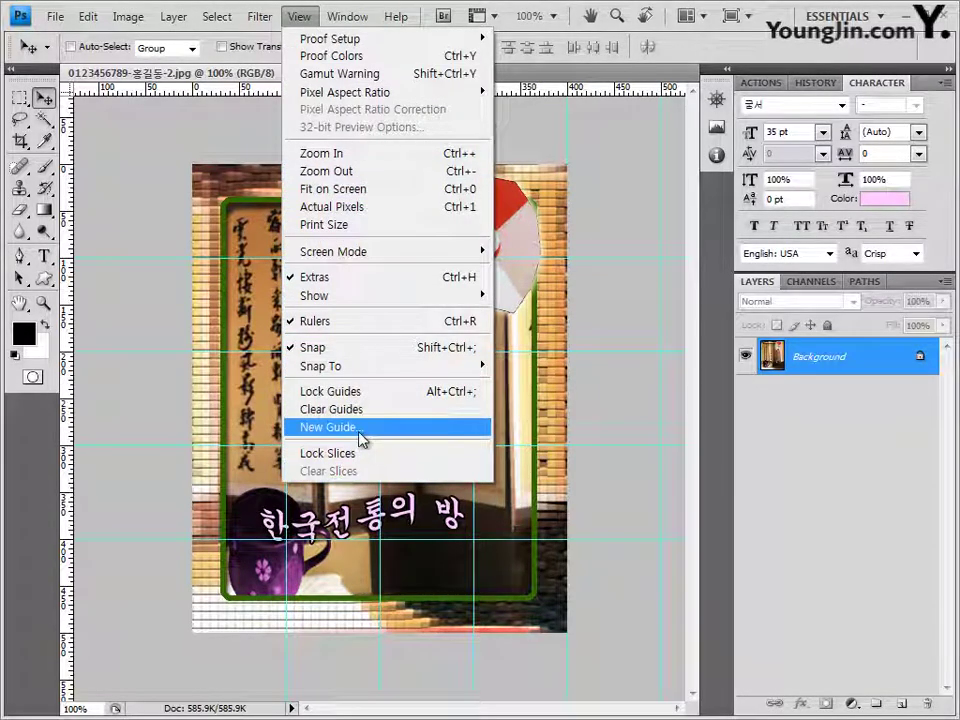
{"action": "left_click", "coordinate": [358, 412]}
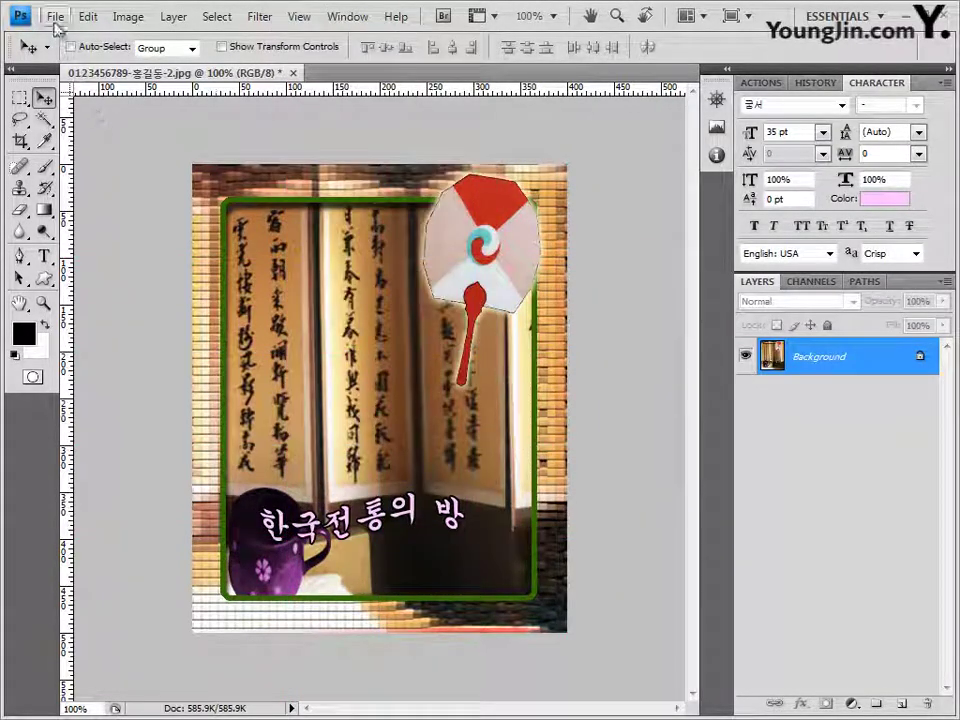
{"action": "left_click", "coordinate": [55, 16]}
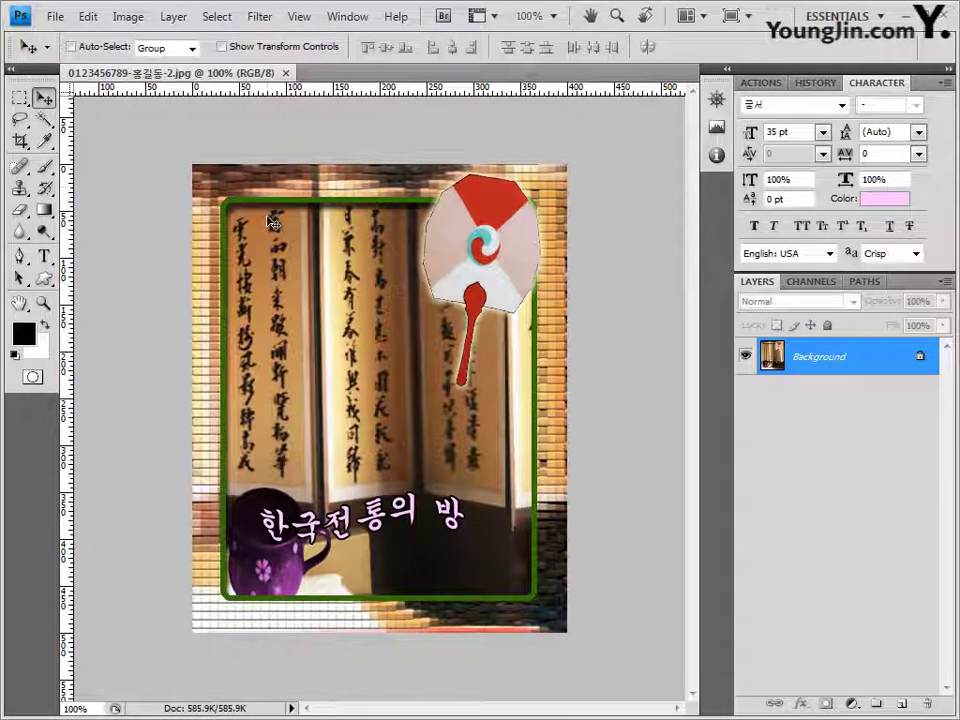
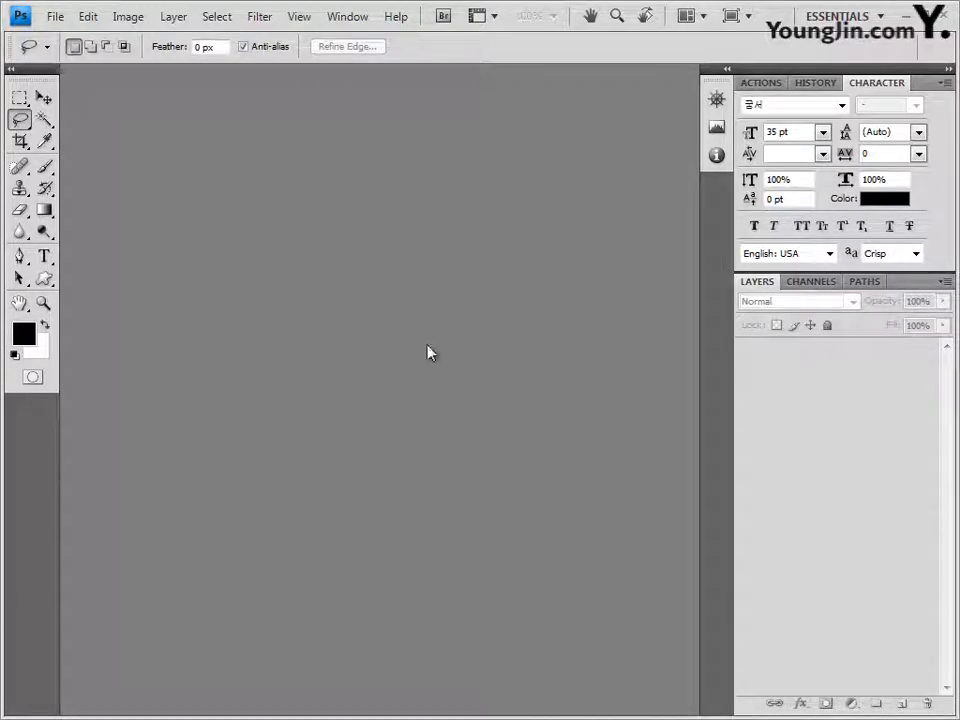
Create a new 600 × 400 pixel RGB document at 72 pixels/inch with a white background, in a floating window
{"action": "key", "text": "ctrl+n"}
{"action": "double_click", "coordinate": [371, 265]}
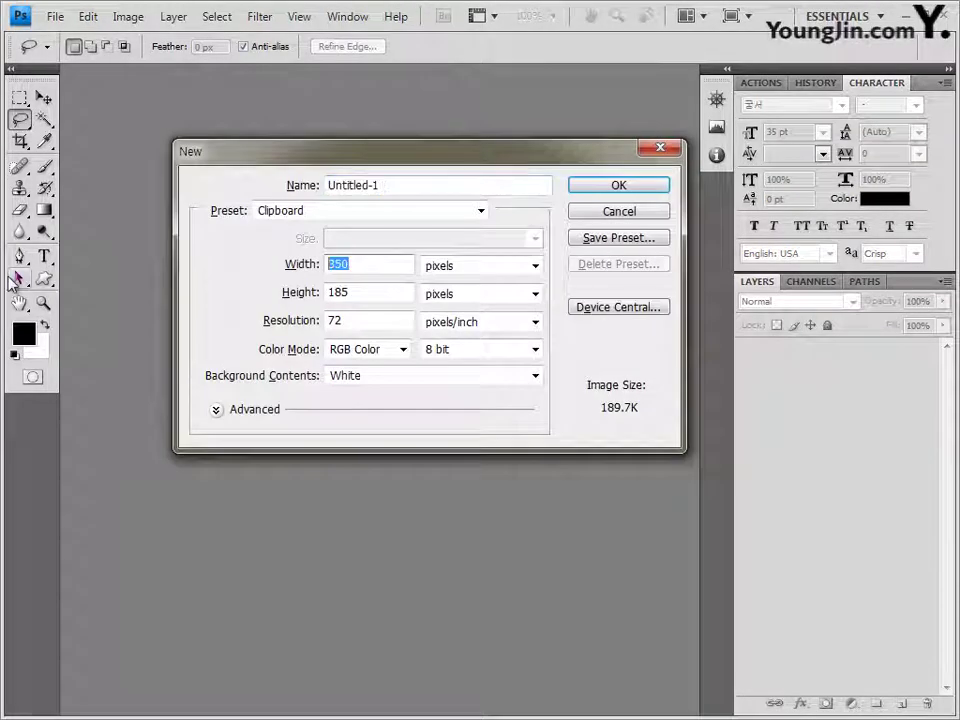
{"action": "type", "text": "600"}
{"action": "key", "text": "Tab"}
{"action": "key", "text": "Tab"}
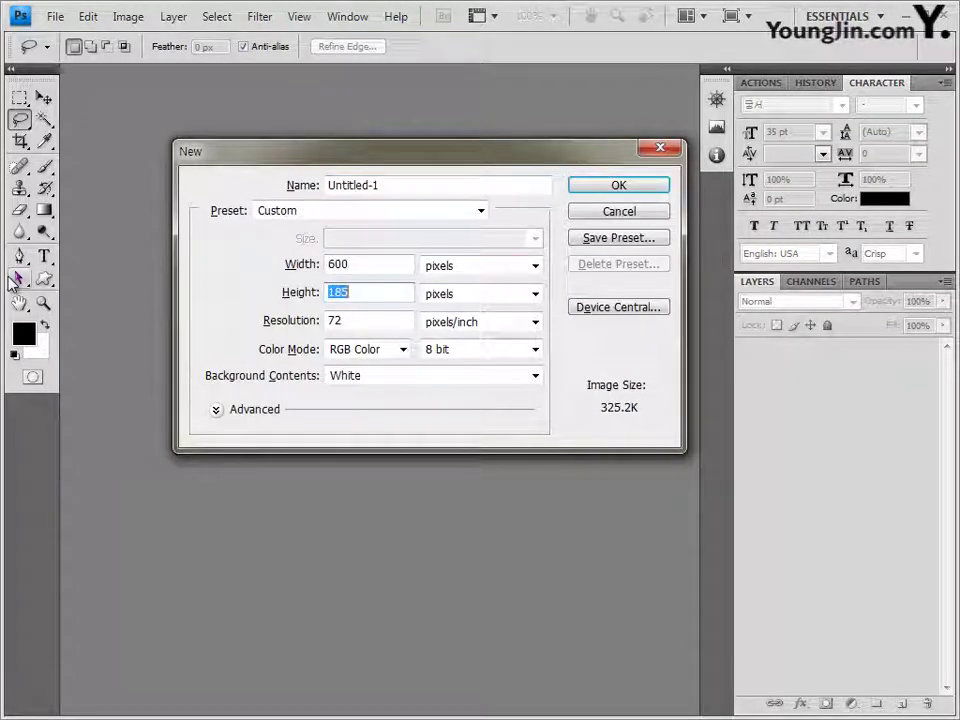
{"action": "type", "text": "400"}
{"action": "key", "text": "Return"}
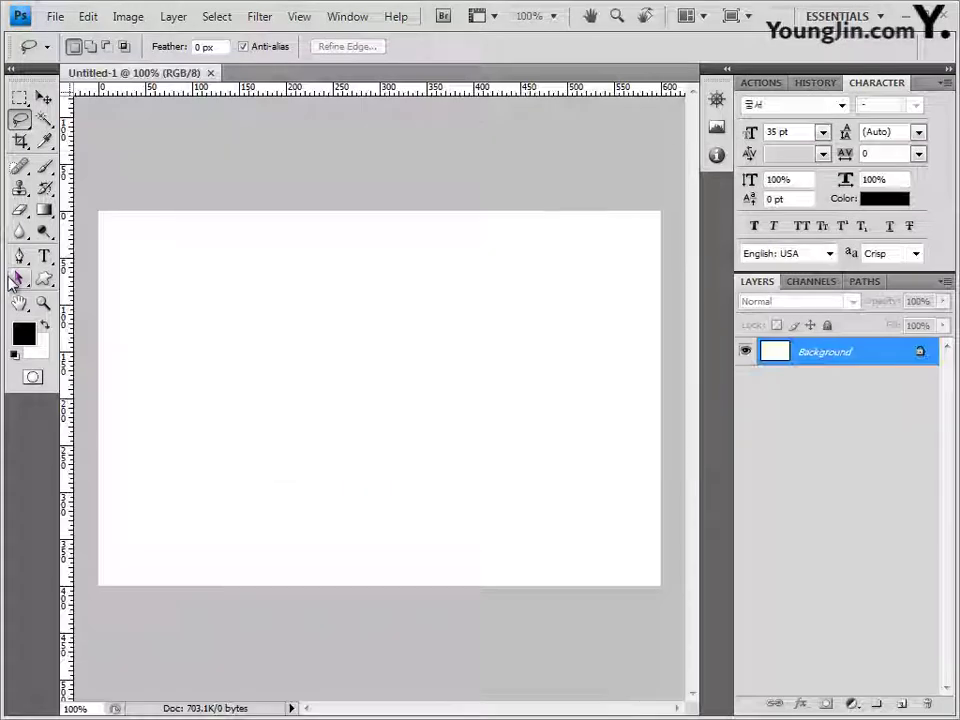
{"action": "left_click_drag", "start_coordinate": [148, 82], "coordinate": [142, 116]}
{"action": "key", "text": "v"}
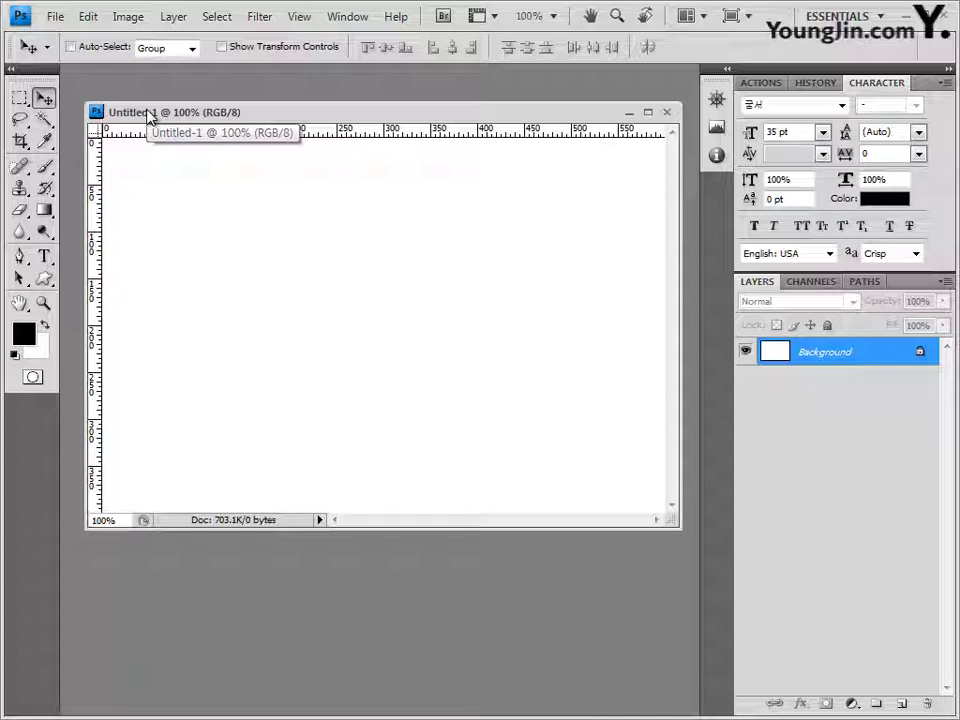
Lay out guides every 100 pixels in both directions and save the document as 03.psd in the GTQ folder
{"action": "key", "text": "ctrl+apostrophe"}
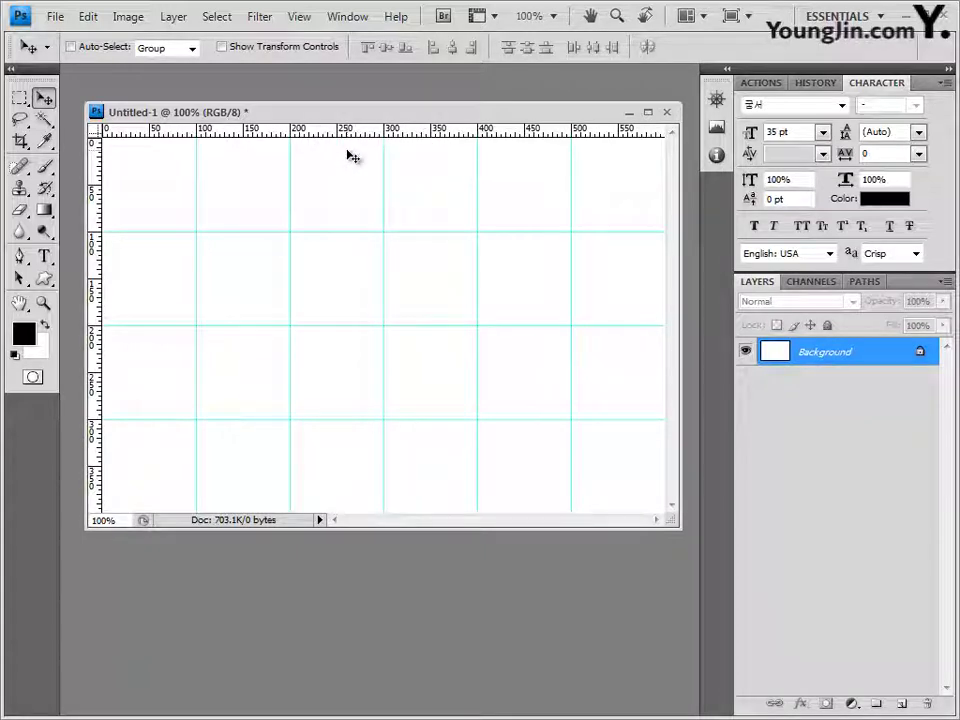
{"action": "left_click", "coordinate": [58, 18]}
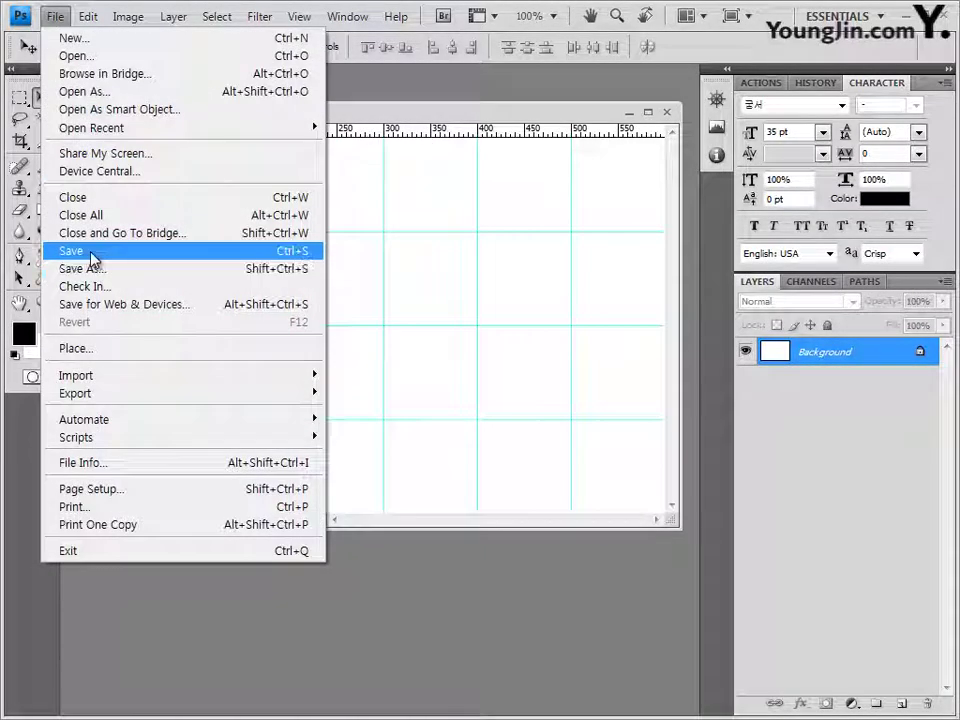
{"action": "left_click", "coordinate": [90, 252]}
{"action": "type", "text": "03"}
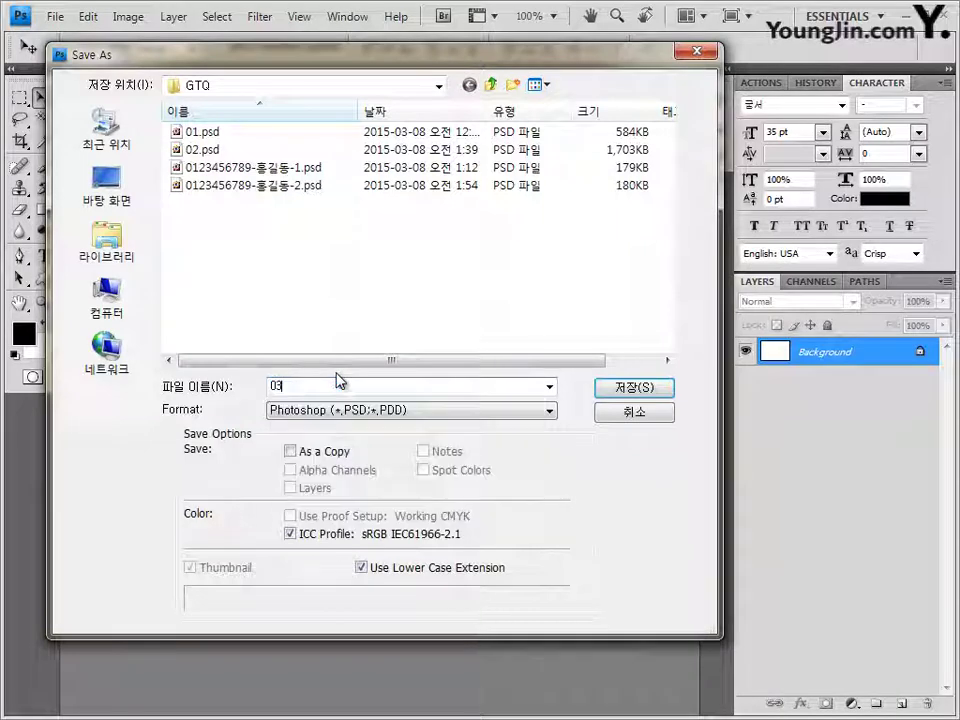
{"action": "key", "text": "Return"}
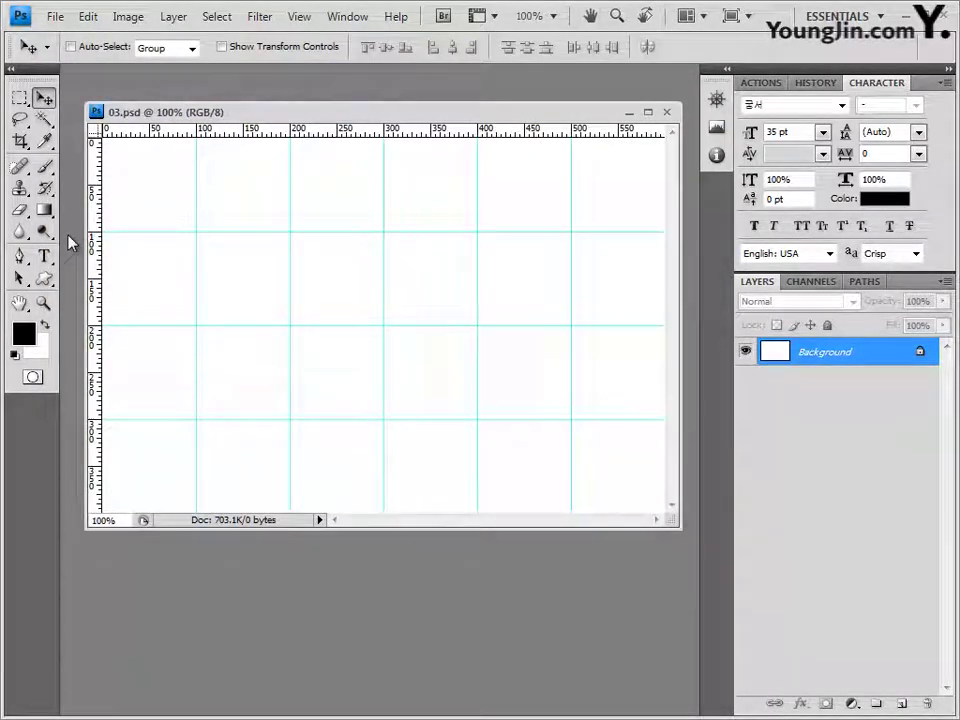
Set the foreground color to #FFFF99 and fill the Background layer with it
{"action": "left_click", "coordinate": [28, 342]}
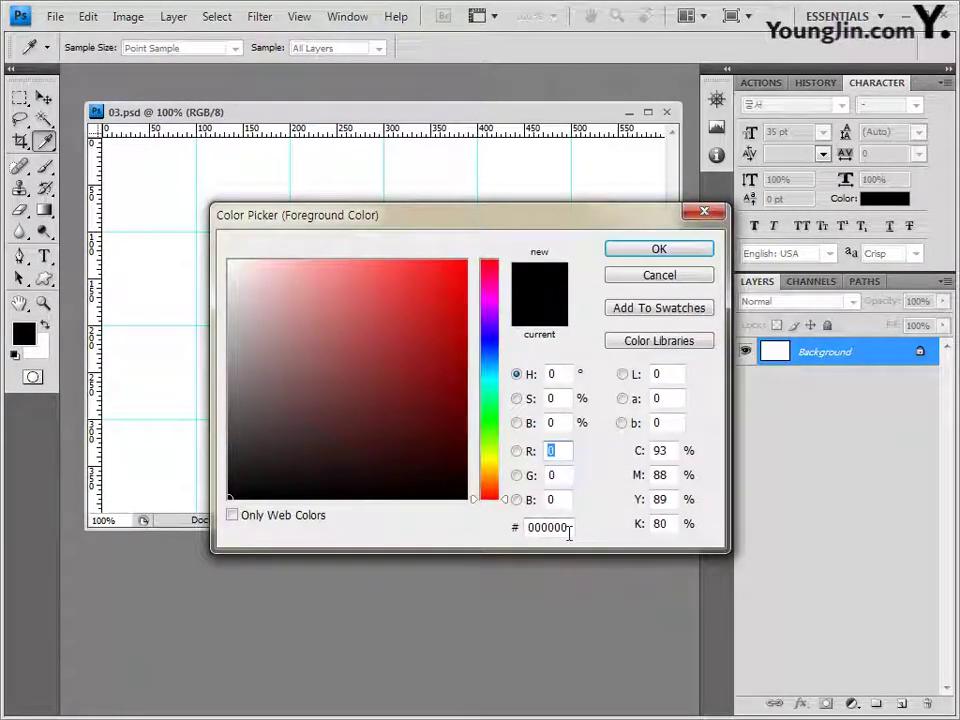
{"action": "left_click", "coordinate": [560, 527]}
{"action": "type", "text": "FFF"}
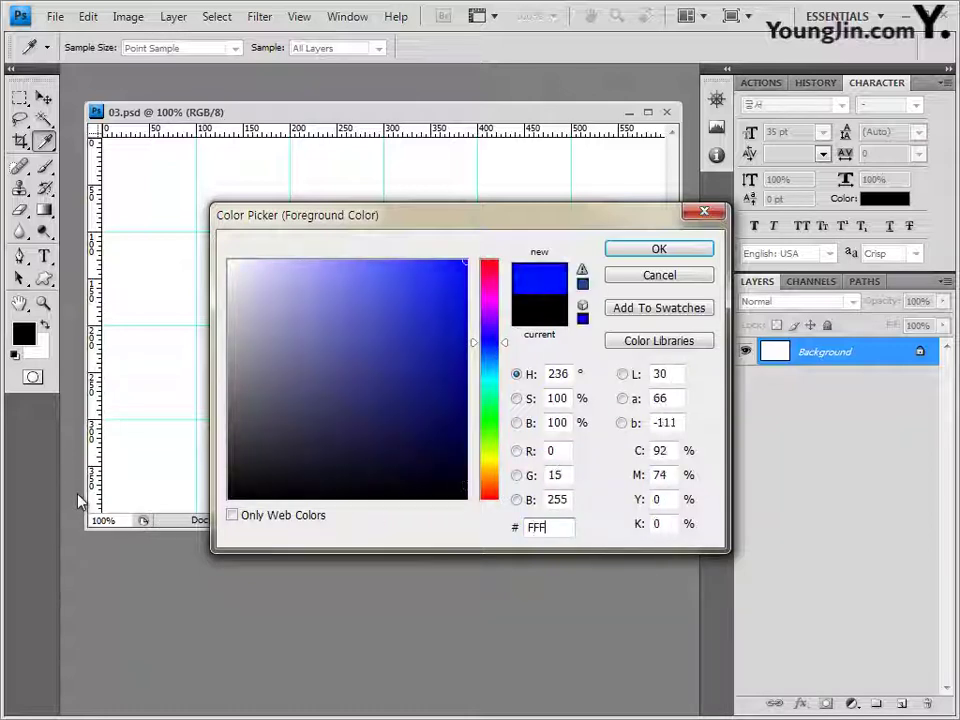
{"action": "type", "text": "F99"}
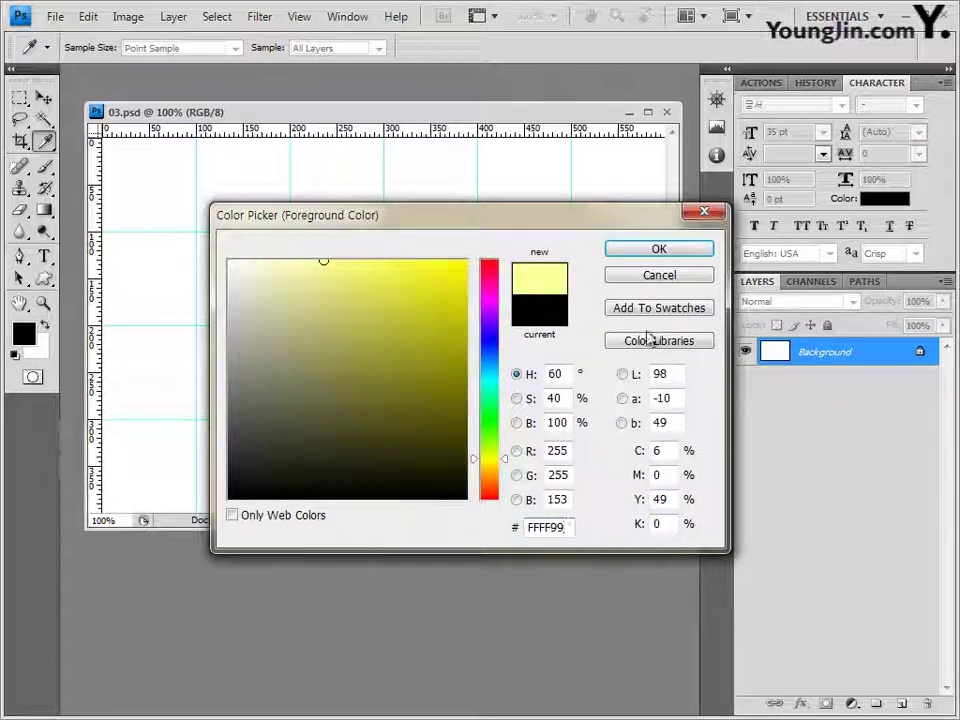
{"action": "left_click", "coordinate": [684, 256]}
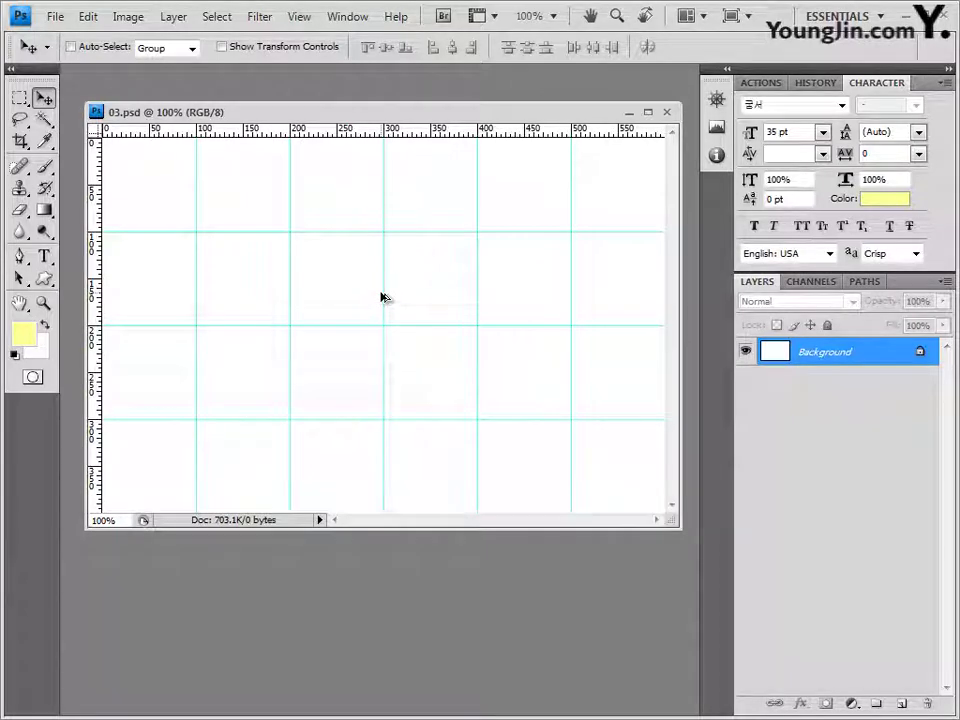
{"action": "key", "text": "alt+BackSpace"}
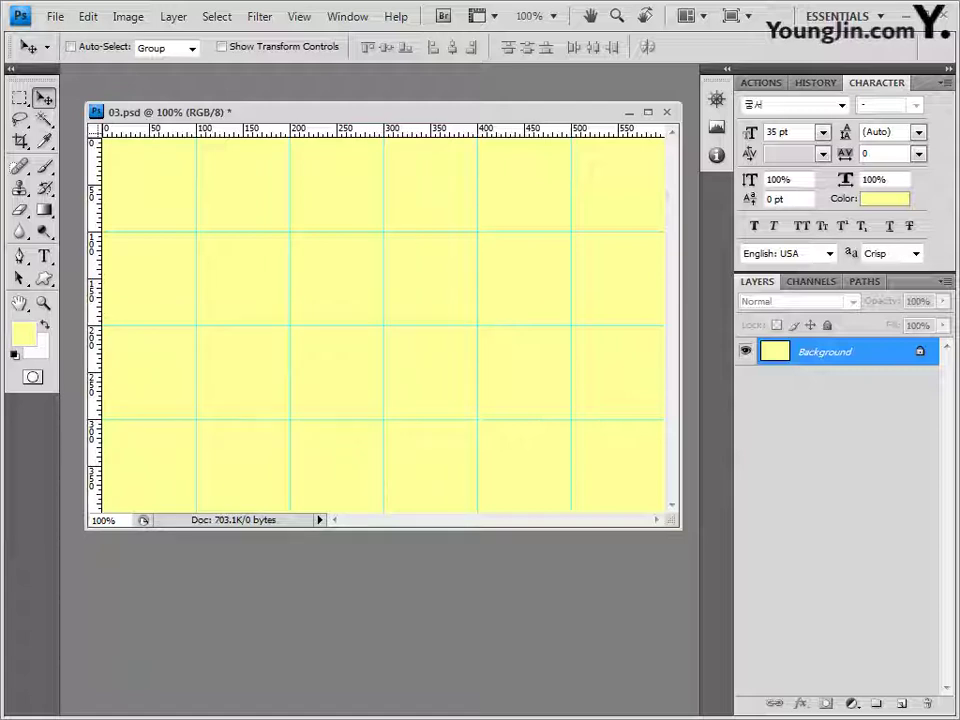
Open the yellow rose photo 2급-5.JPG from the 기출문제02 folder, copy the whole image into 03.psd and close the photo
{"action": "key", "text": "alt+Tab"}
{"action": "left_click", "coordinate": [505, 400]}
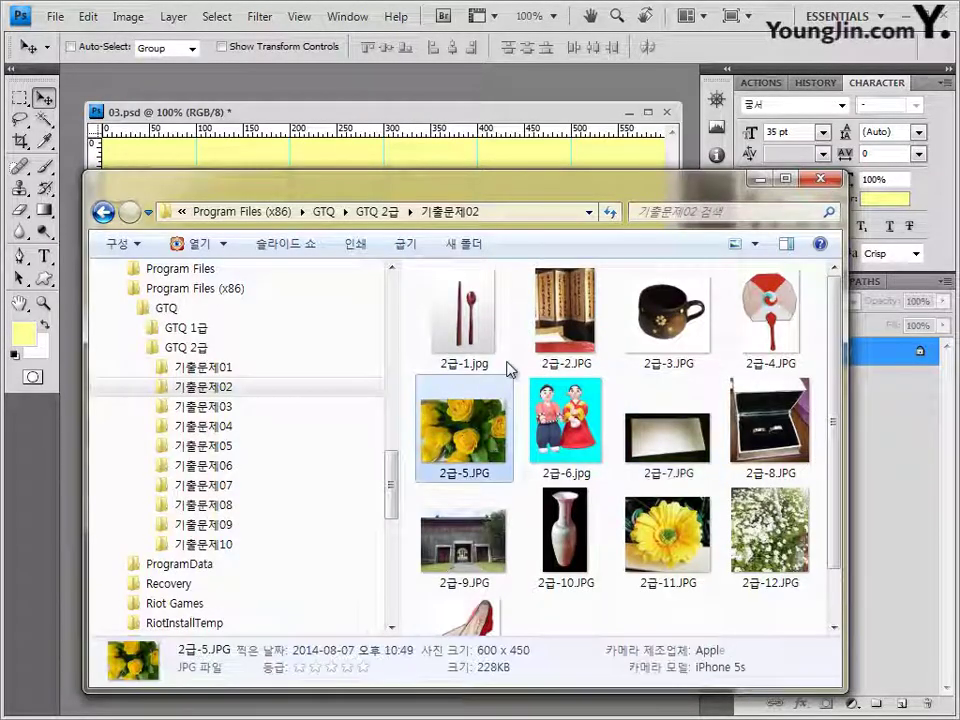
{"action": "left_click_drag", "start_coordinate": [500, 395], "coordinate": [574, 86]}
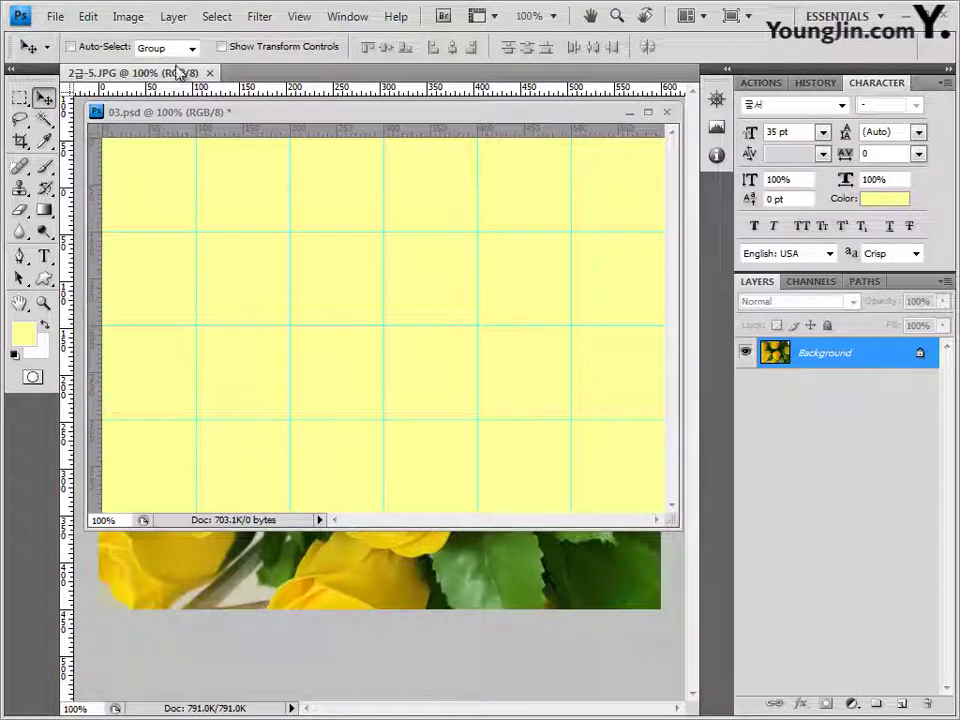
{"action": "left_click_drag", "start_coordinate": [176, 72], "coordinate": [407, 174]}
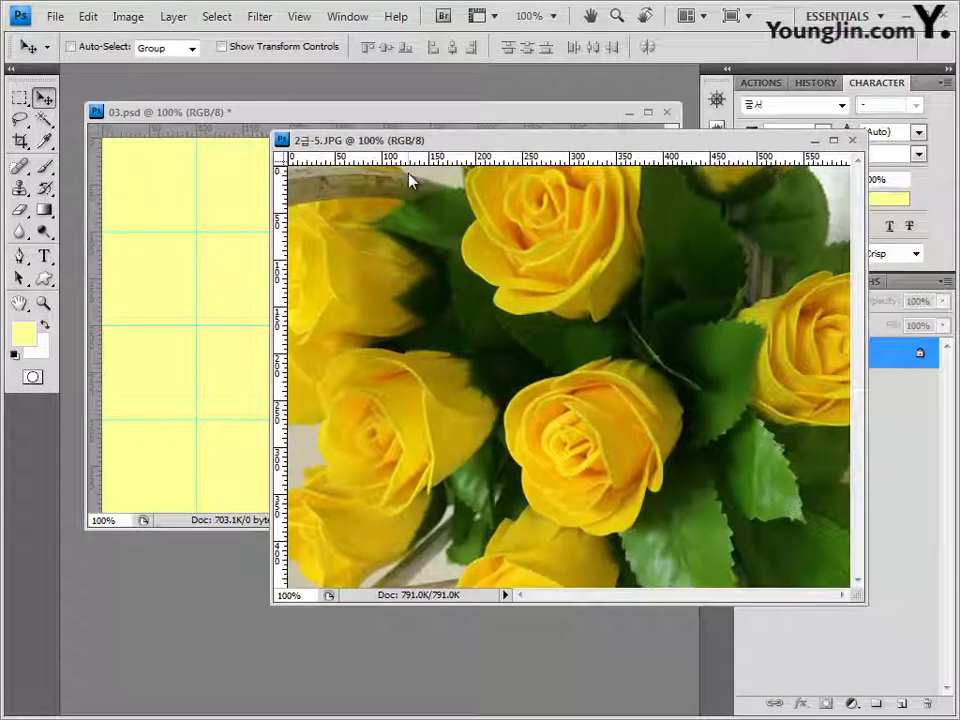
{"action": "left_click_drag", "start_coordinate": [534, 148], "coordinate": [510, 151]}
{"action": "key", "text": "ctrl+a"}
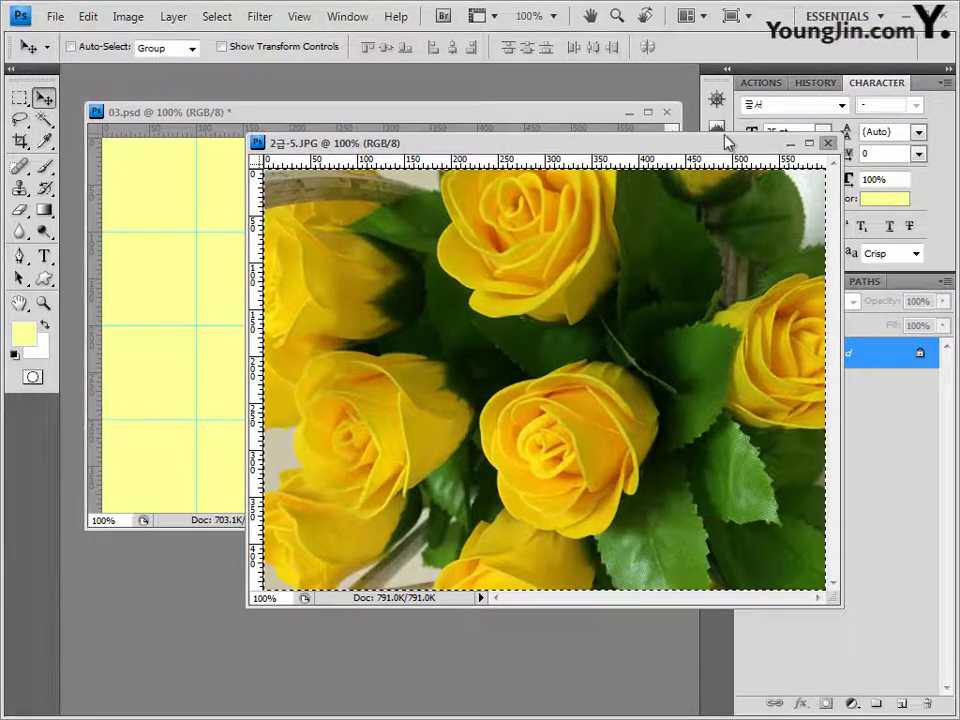
{"action": "left_click", "coordinate": [828, 143]}
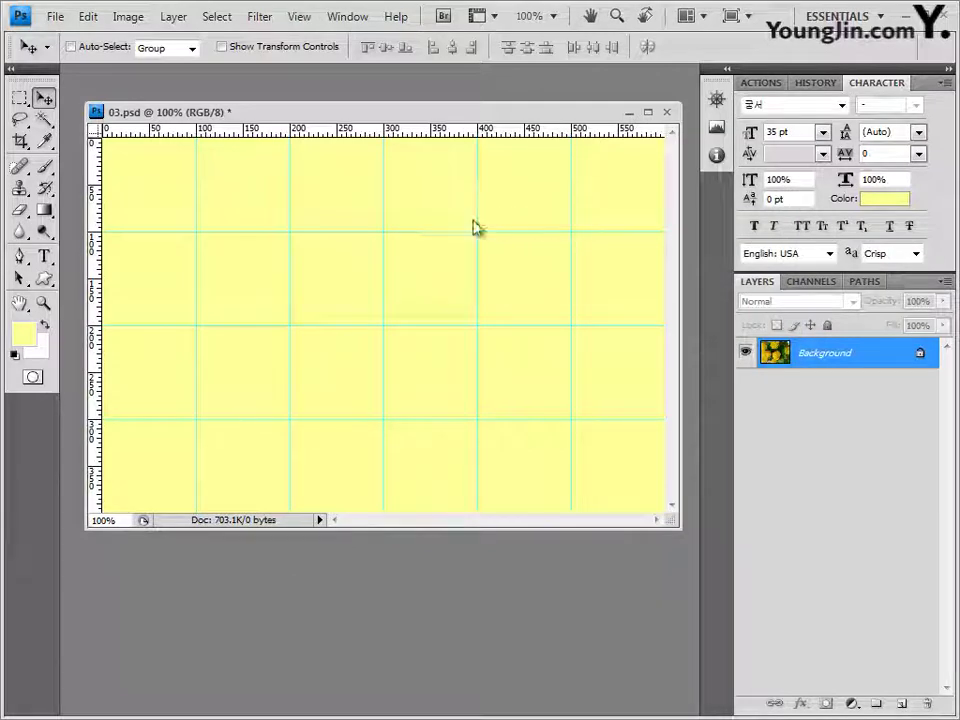
{"action": "key", "text": "ctrl+v"}
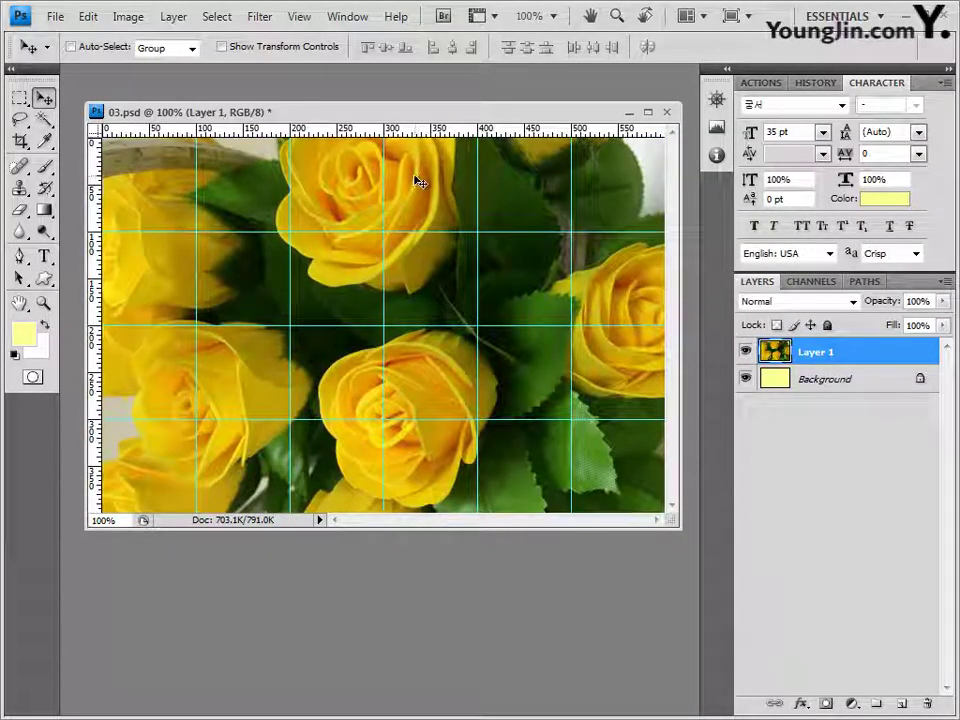
Apply the Dry Brush filter to the rose layer with Brush Size 2, Brush Detail 8 and Texture 1
{"action": "left_click", "coordinate": [266, 17]}
{"action": "mouse_move", "coordinate": [392, 151]}
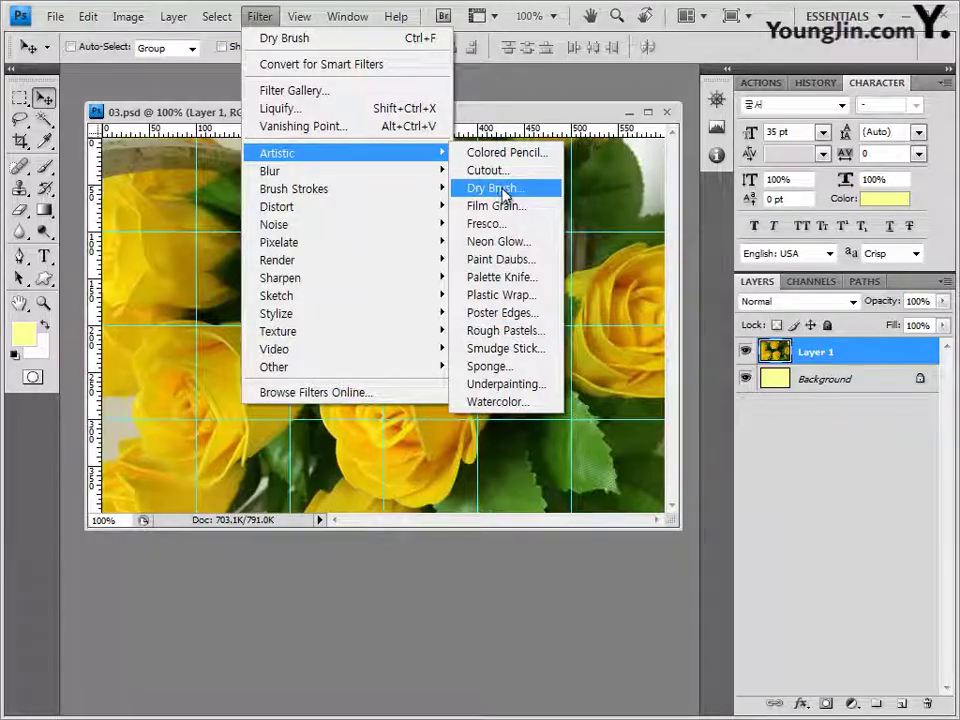
{"action": "left_click", "coordinate": [493, 187]}
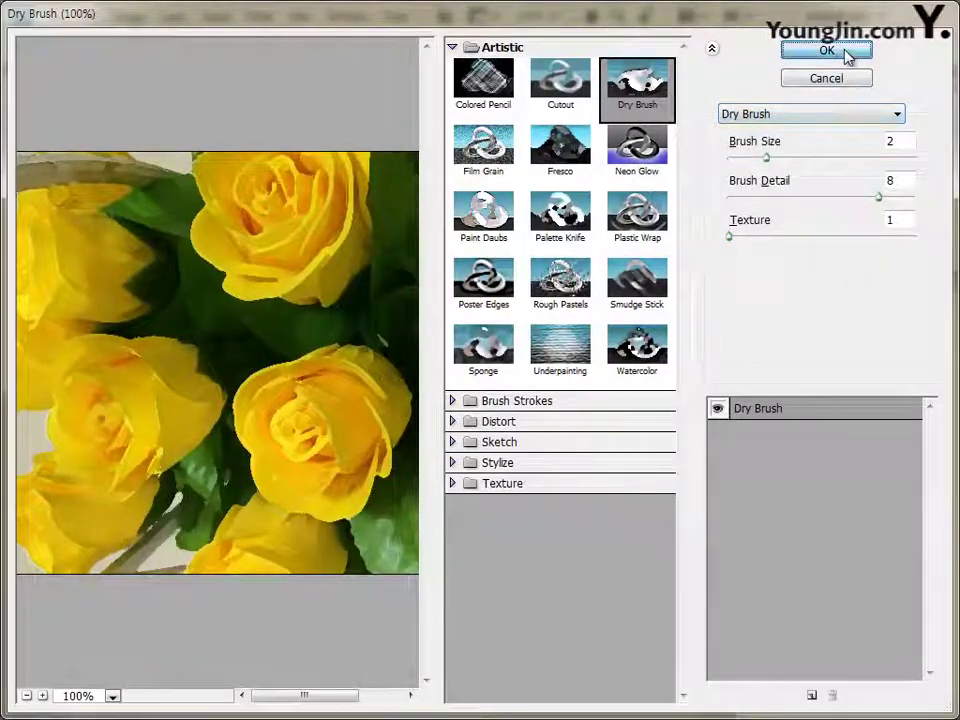
{"action": "left_click", "coordinate": [849, 57]}
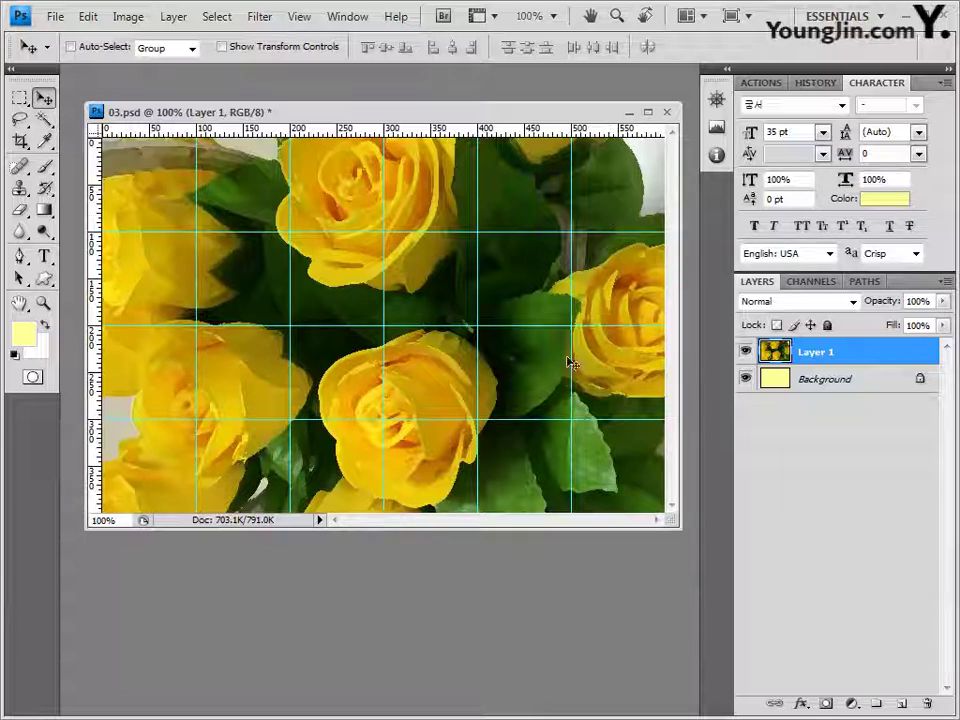
Add a layer mask to the rose layer and draw a reversed Black, White linear gradient horizontally, fading the photo out toward the right
{"action": "double_click", "coordinate": [828, 354]}
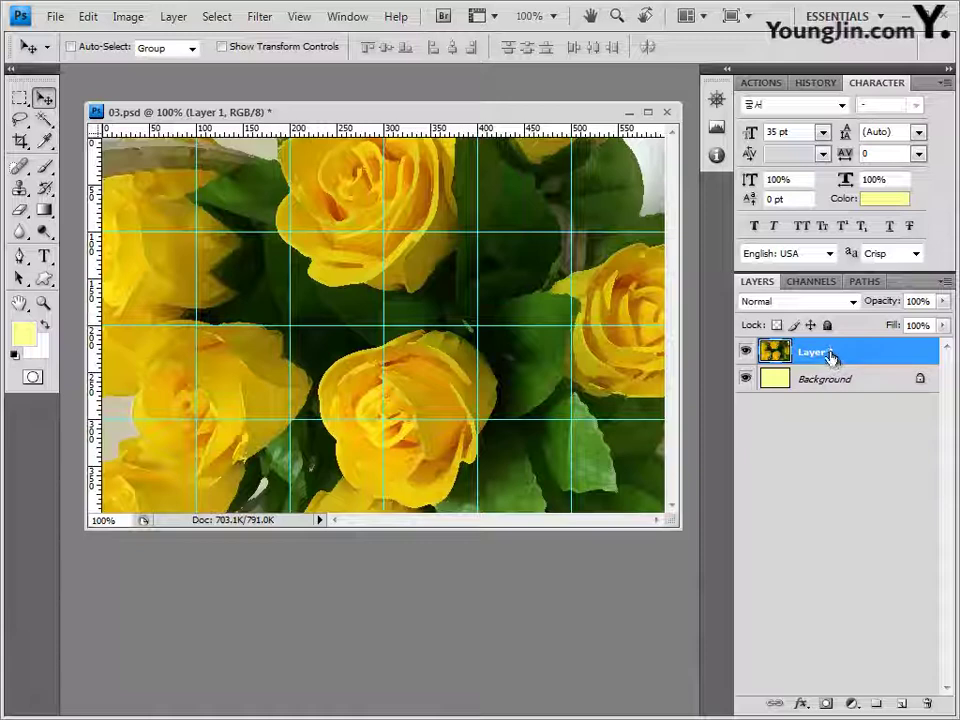
{"action": "left_click", "coordinate": [825, 707]}
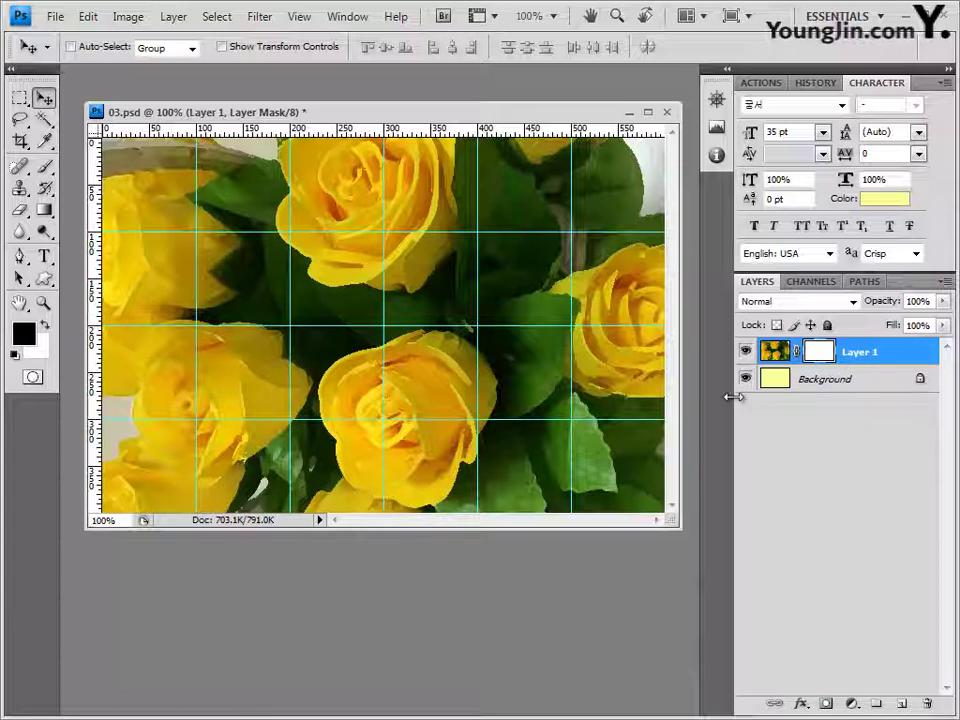
{"action": "left_click", "coordinate": [47, 212]}
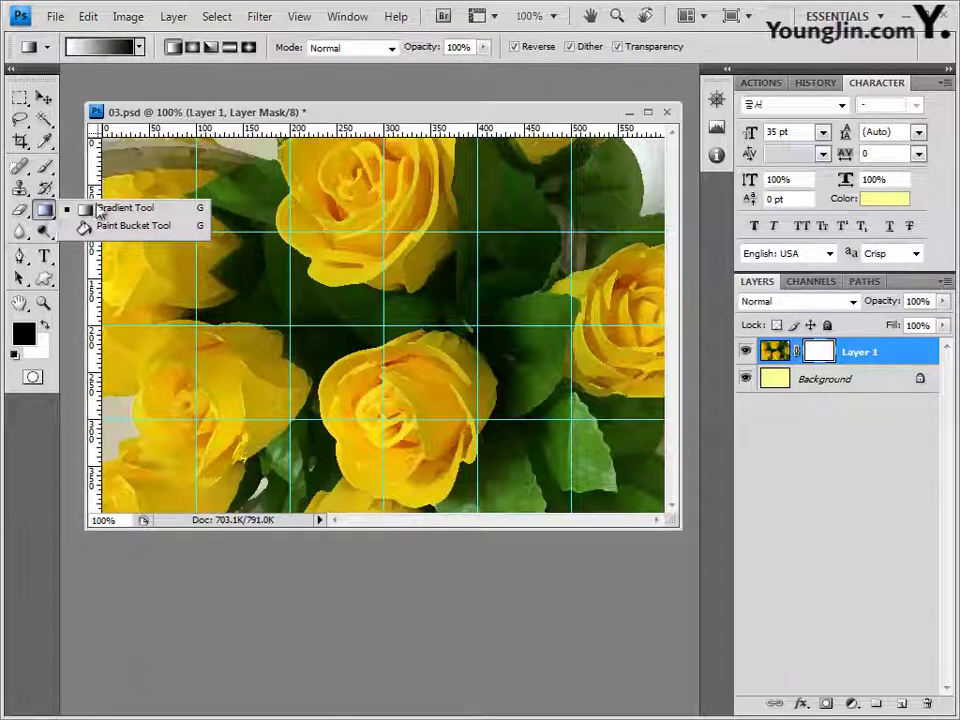
{"action": "left_click", "coordinate": [122, 208]}
{"action": "left_click", "coordinate": [120, 47]}
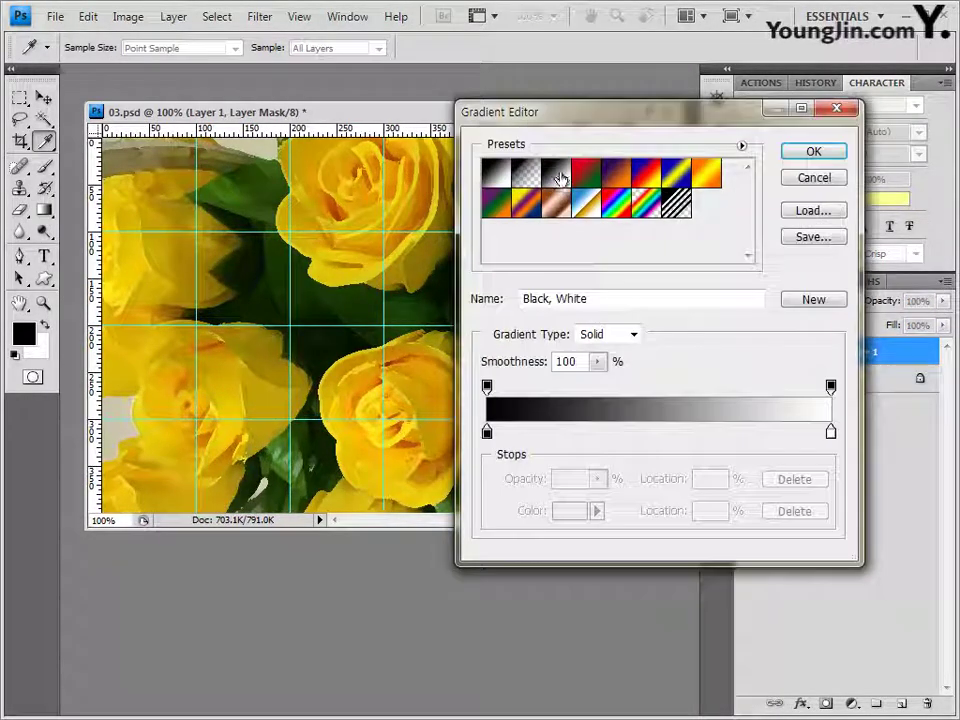
{"action": "left_click", "coordinate": [814, 151]}
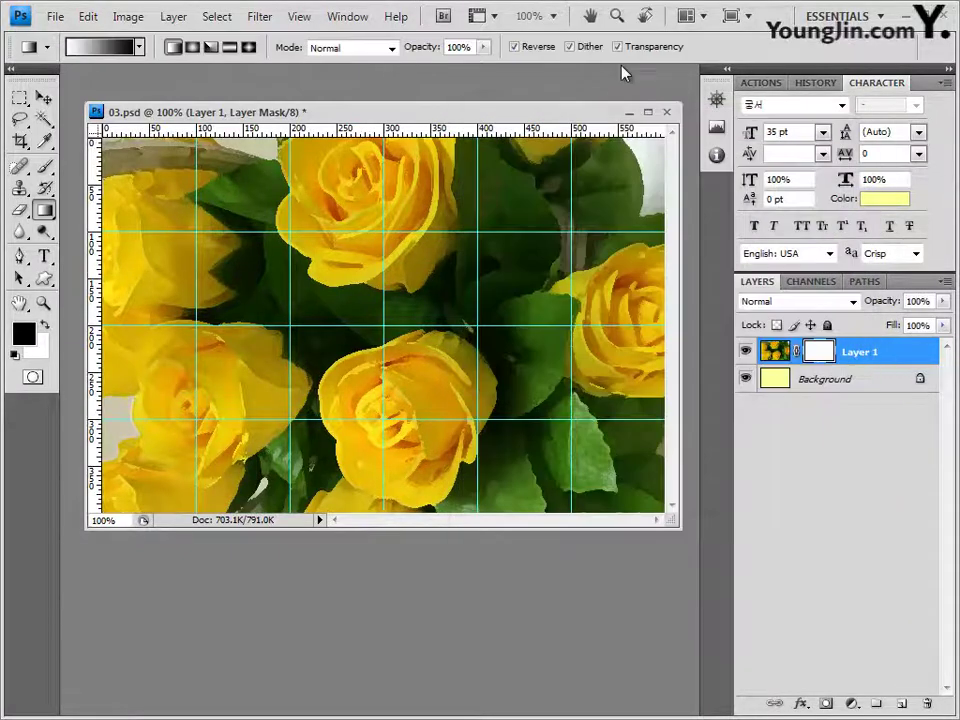
{"action": "left_click", "coordinate": [516, 47]}
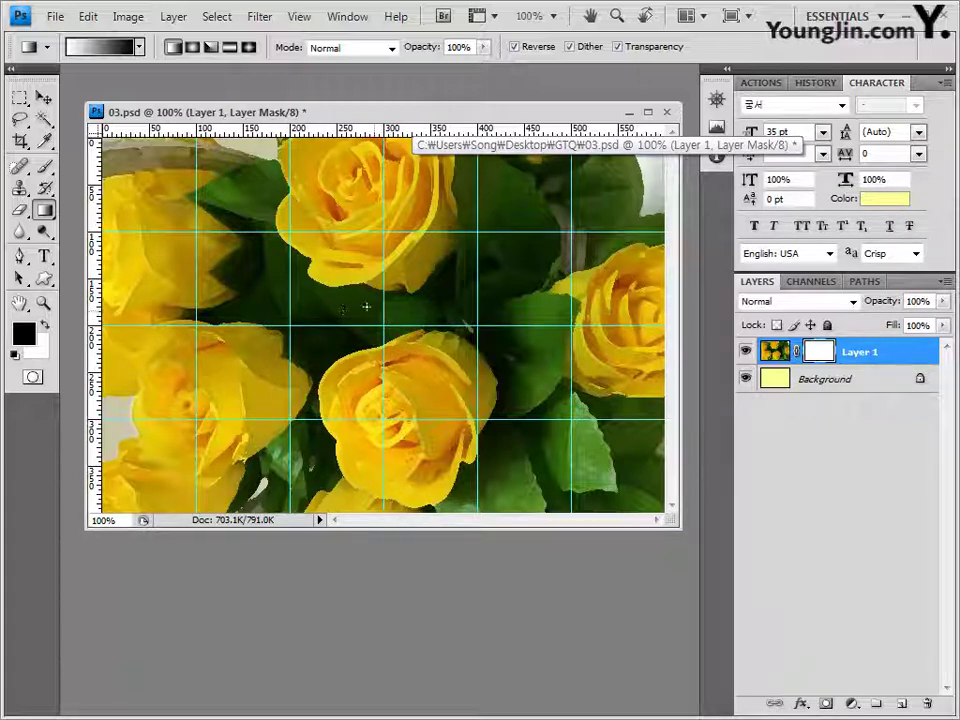
{"action": "left_click_drag", "start_coordinate": [272, 229], "coordinate": [590, 229]}
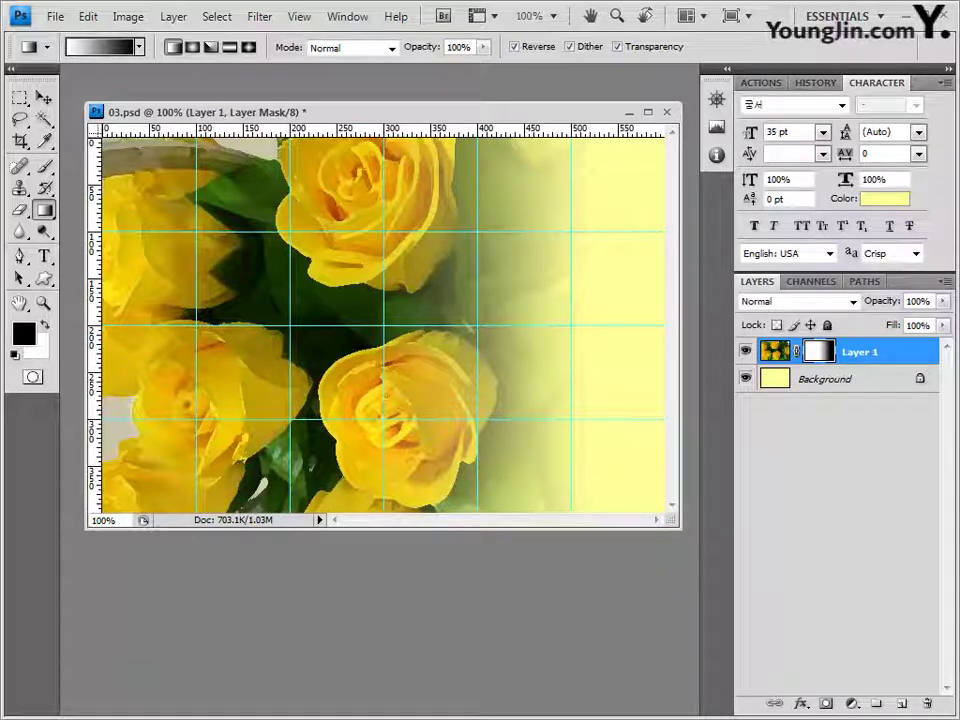
Open the doll photo 2급-6.jpg from the 기출문제02 folder and float it in its own window over 03.psd
{"action": "key", "text": "alt+Tab"}
{"action": "left_click_drag", "start_coordinate": [566, 420], "coordinate": [497, 75]}
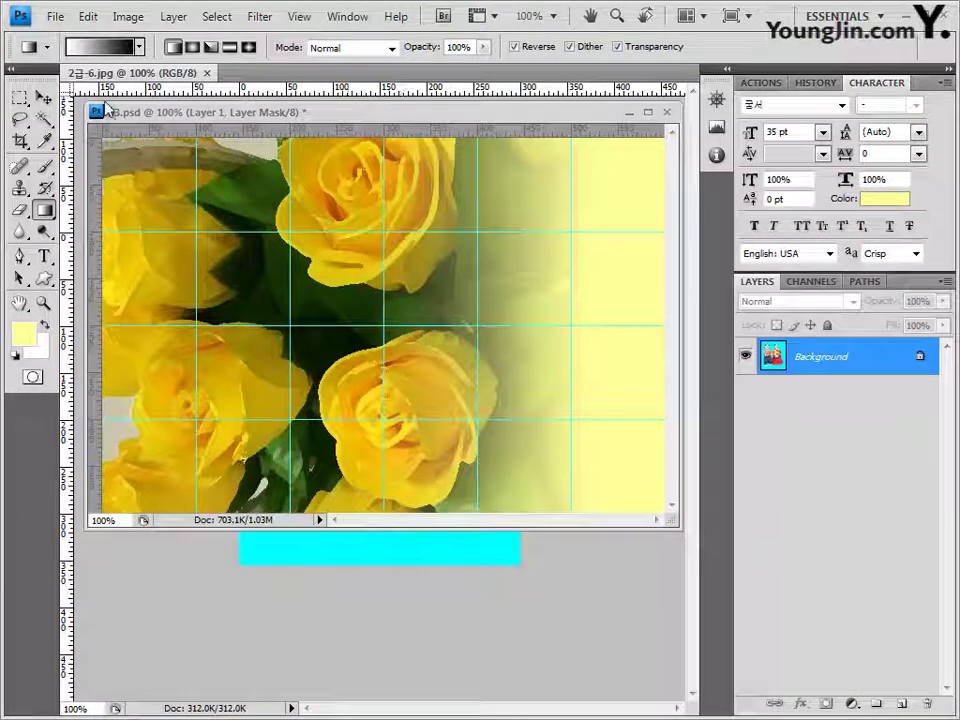
{"action": "left_click_drag", "start_coordinate": [133, 73], "coordinate": [230, 127]}
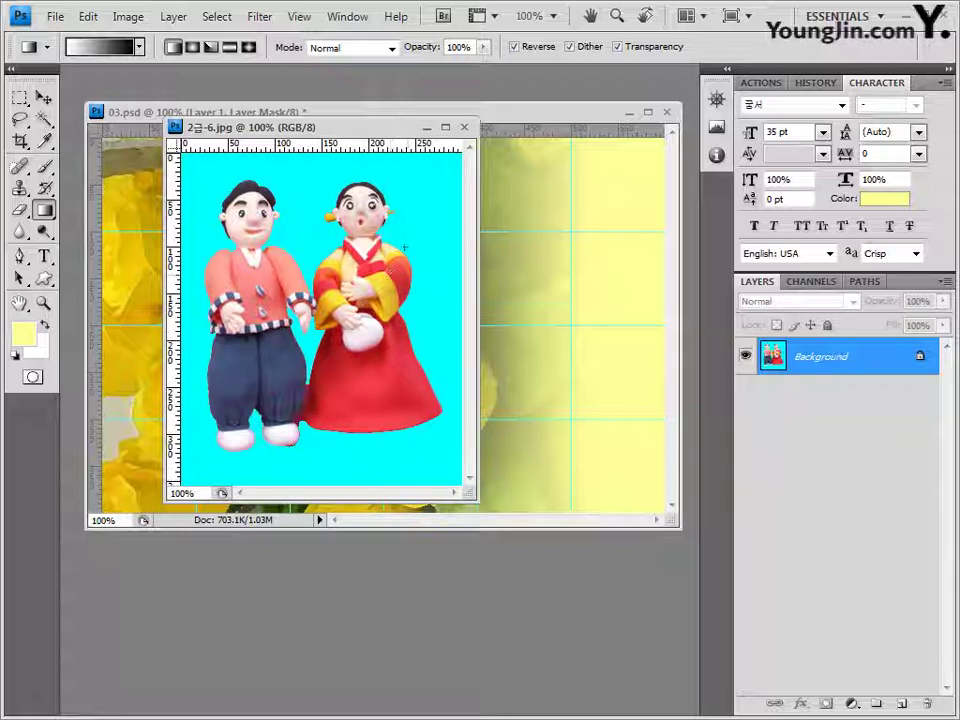
Select the cyan background around the two dolls and in the gap between them using the Magic Wand with Tolerance 32
{"action": "left_click_drag", "start_coordinate": [45, 122], "coordinate": [109, 140]}
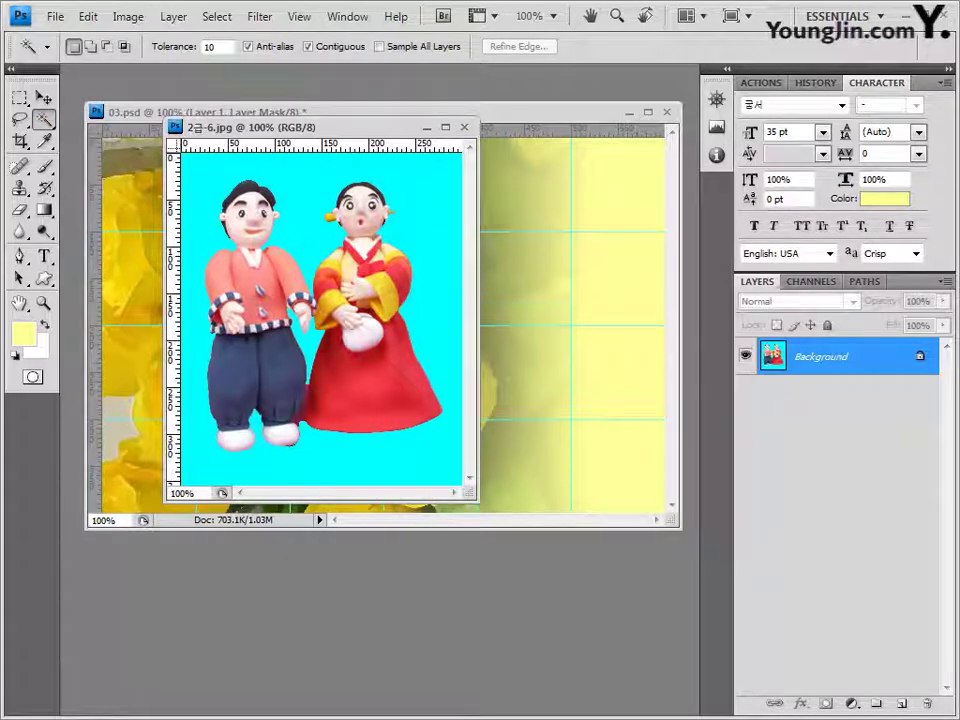
{"action": "left_click", "coordinate": [222, 46]}
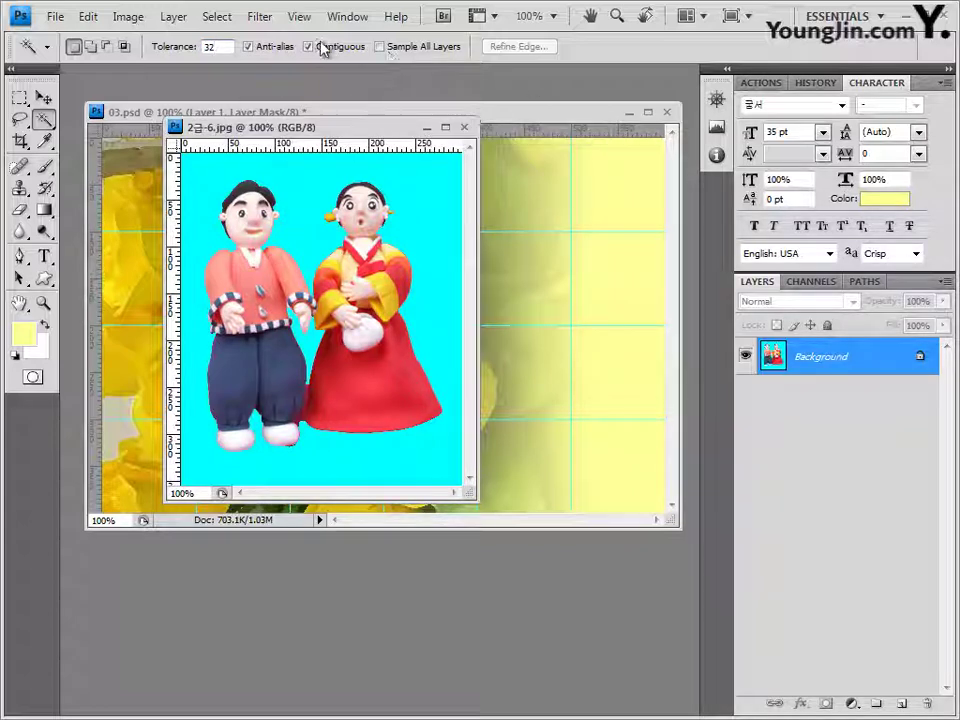
{"action": "left_click_drag", "start_coordinate": [330, 127], "coordinate": [437, 93]}
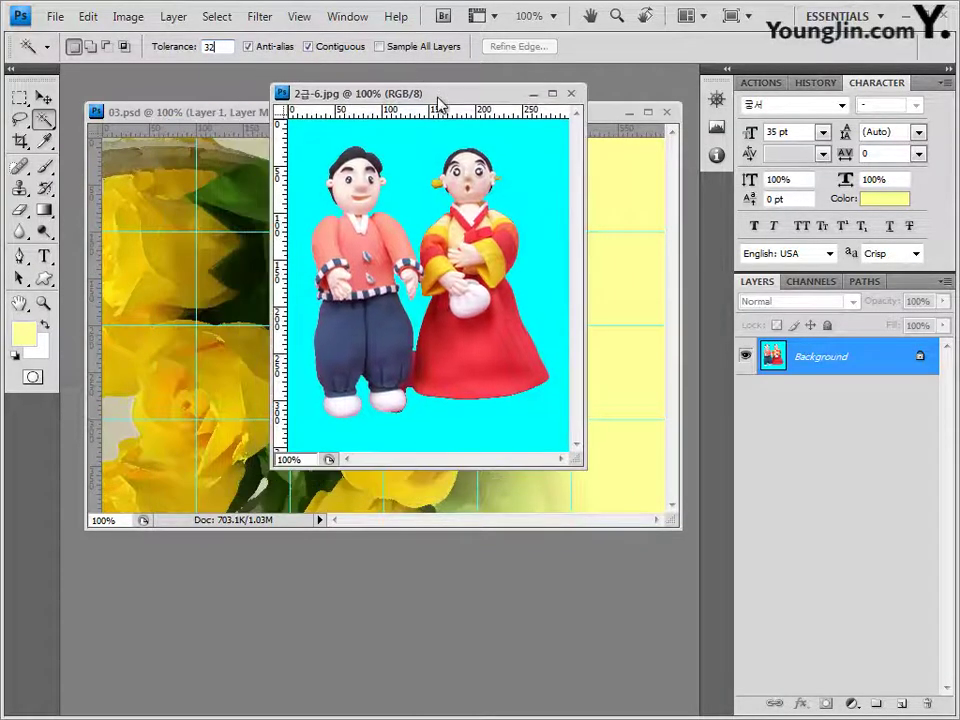
{"action": "left_click", "coordinate": [320, 128]}
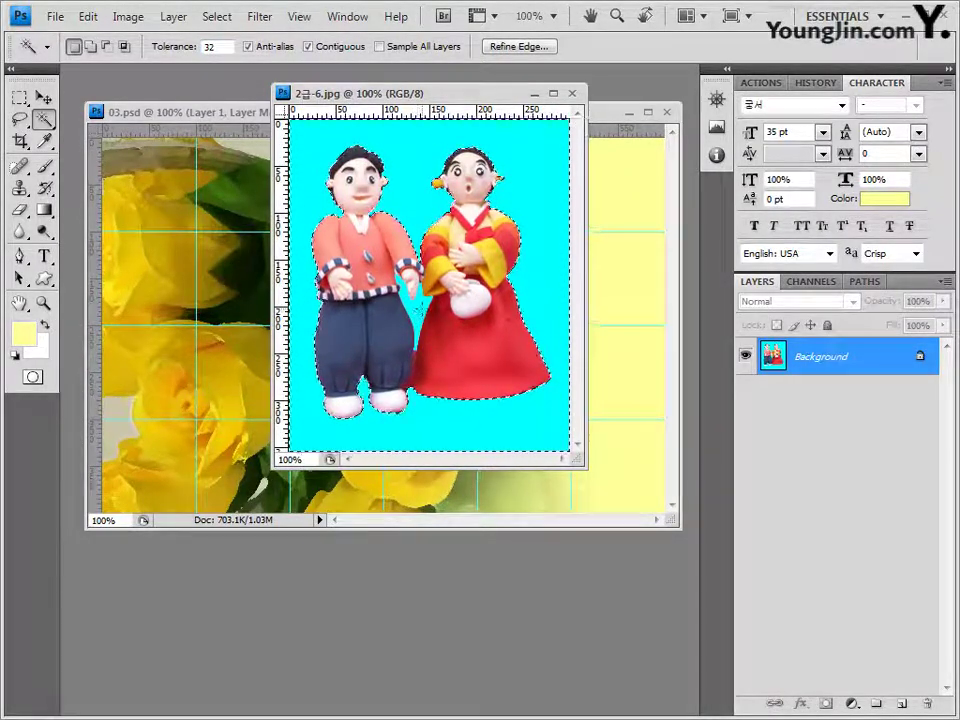
{"action": "key", "text": "shift"}
{"action": "left_click", "coordinate": [168, 48]}
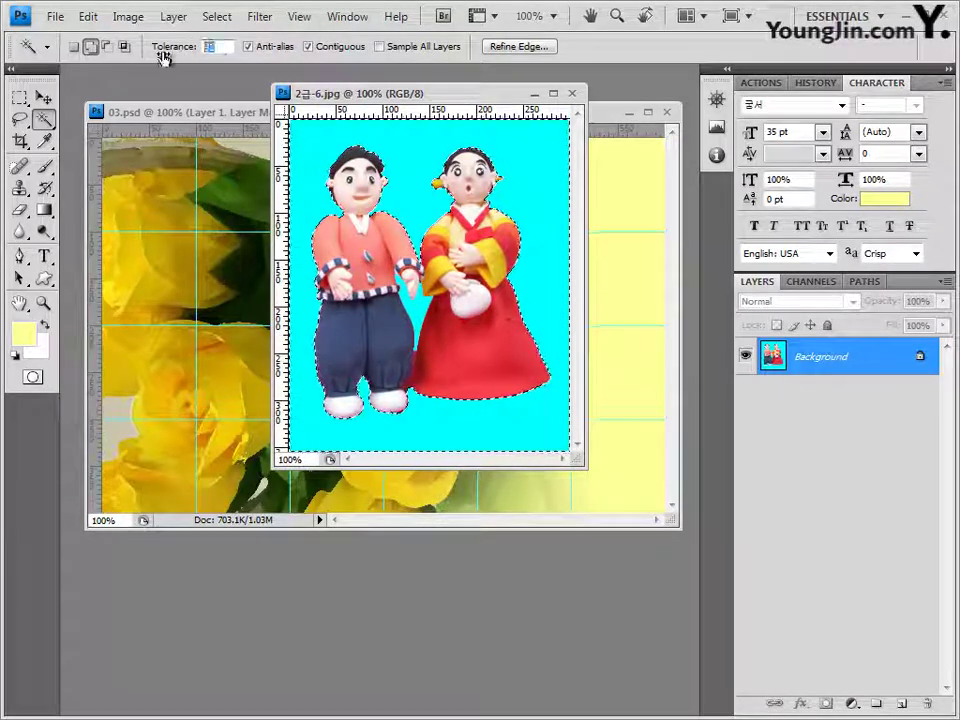
{"action": "left_click_drag", "start_coordinate": [497, 94], "coordinate": [511, 125]}
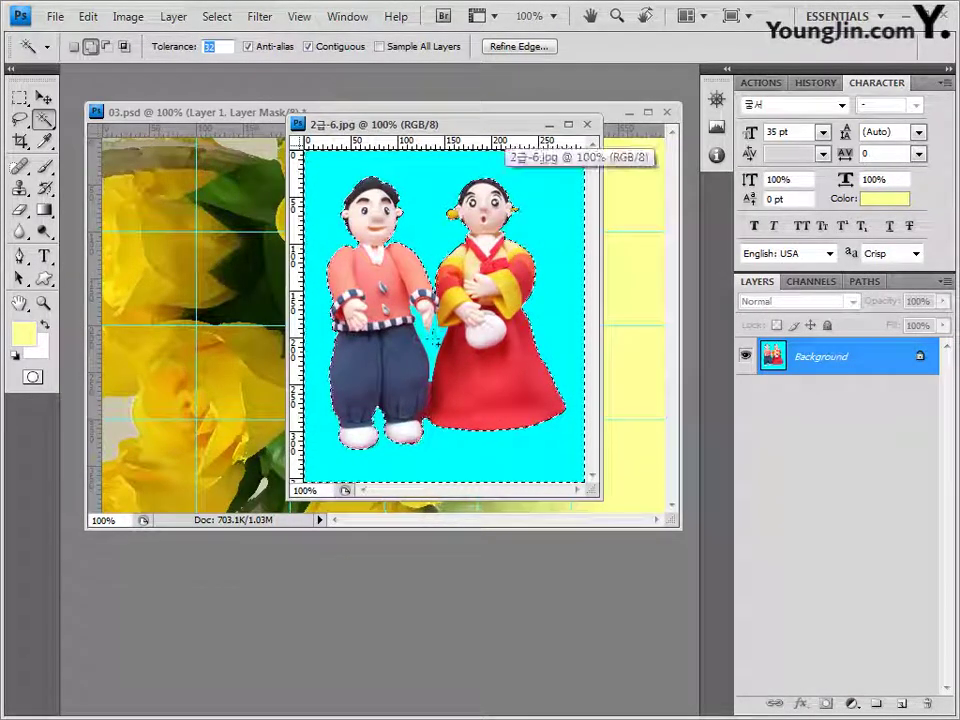
{"action": "key", "text": "Return"}
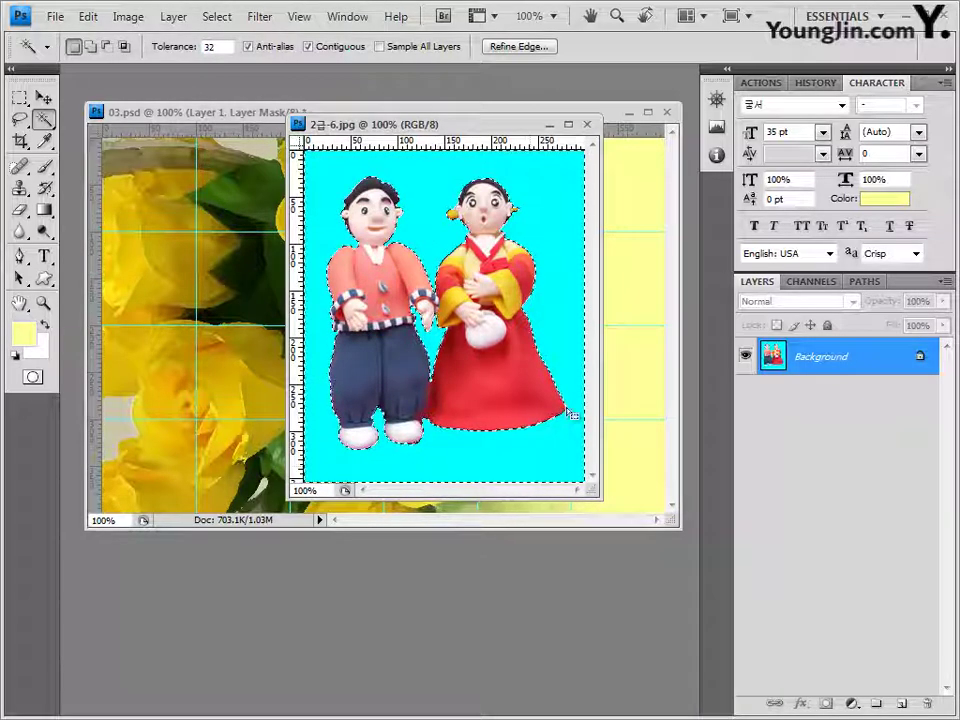
Invert the selection to the two dolls and copy them into 03.psd as a new layer
{"action": "left_click", "coordinate": [230, 20]}
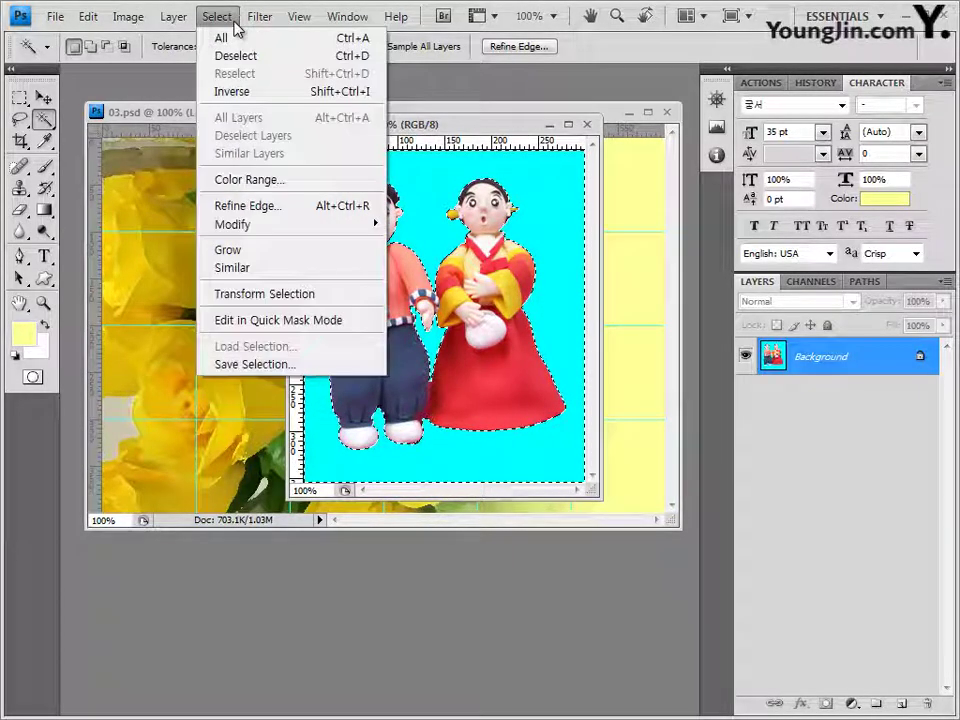
{"action": "left_click", "coordinate": [244, 91]}
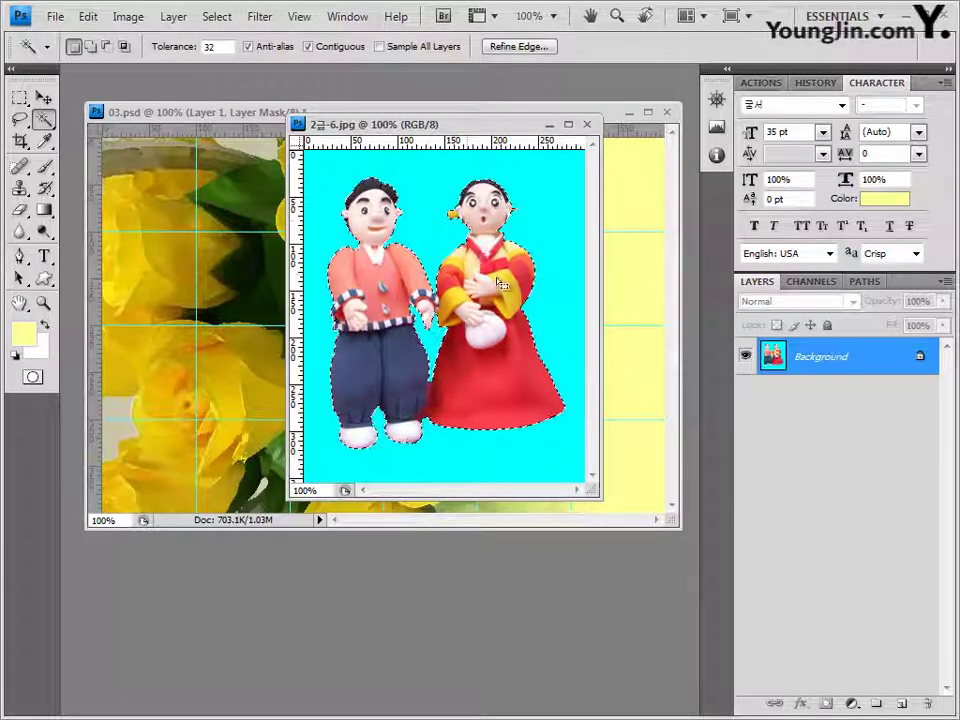
{"action": "left_click_drag", "start_coordinate": [505, 126], "coordinate": [712, 221]}
{"action": "left_click", "coordinate": [466, 116]}
{"action": "key", "text": "ctrl+v"}
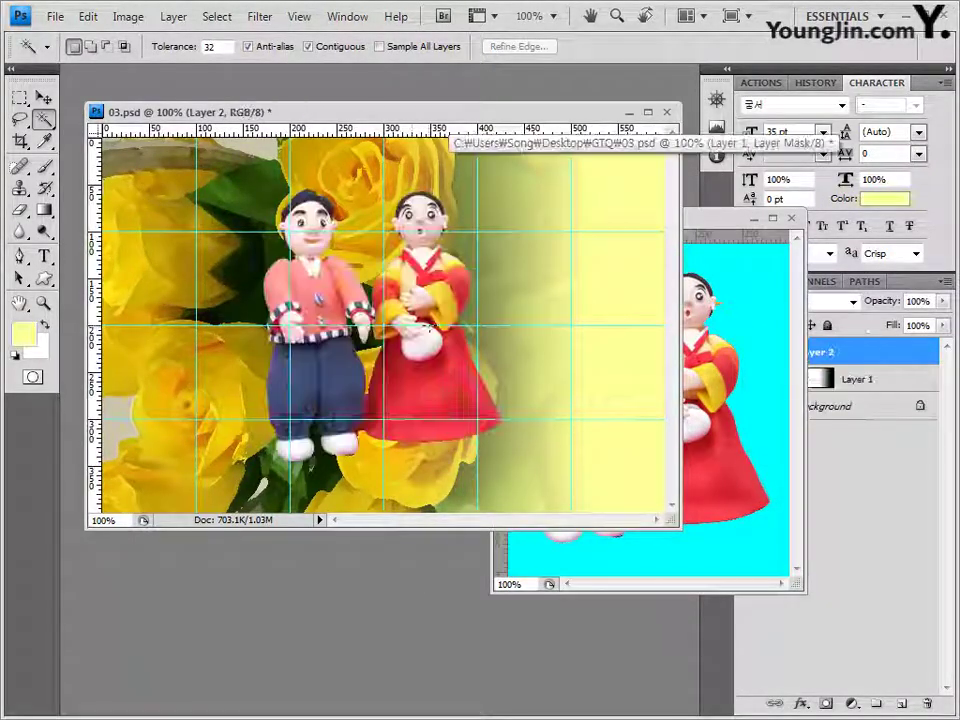
Scale the pasted dolls down with Free Transform and align their upper-left corner with the guides at 200 px across and 100 px down
{"action": "left_click", "coordinate": [45, 98]}
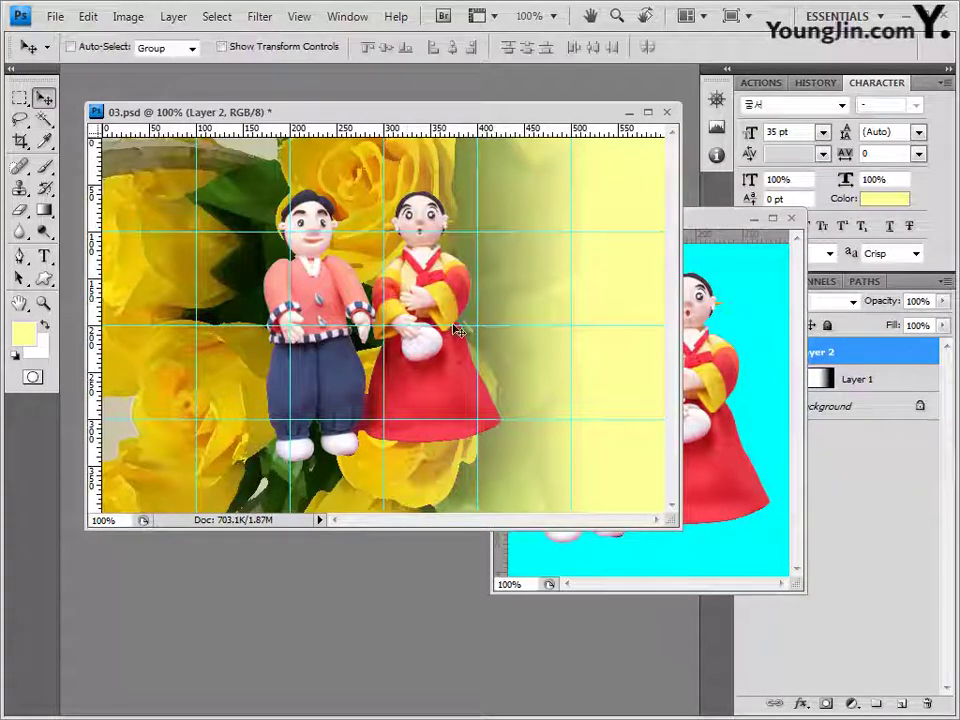
{"action": "key", "text": "ctrl+t"}
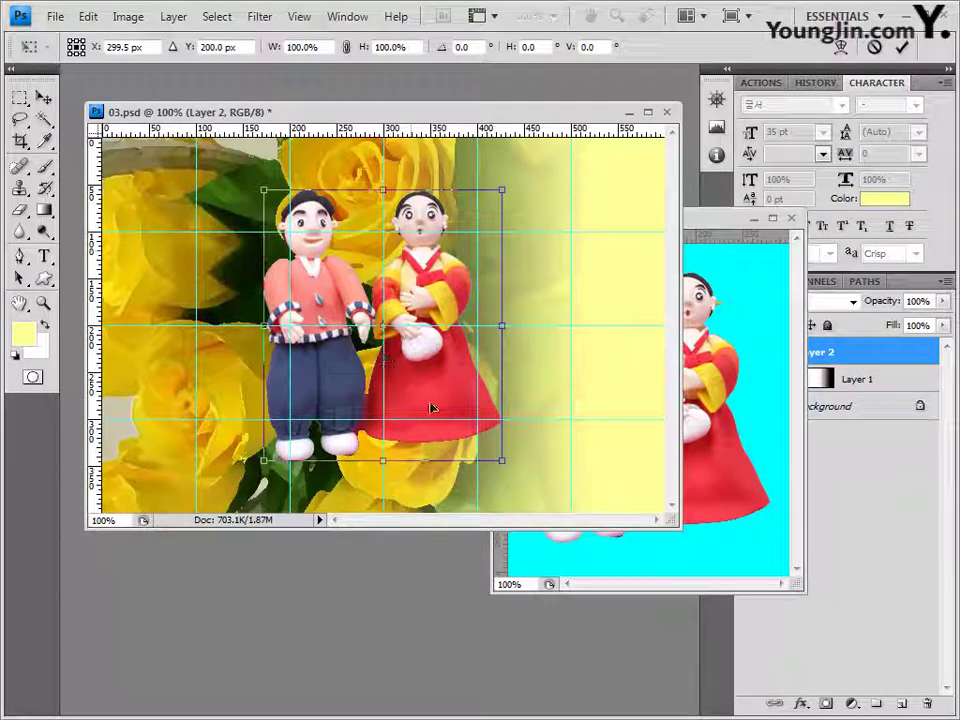
{"action": "left_click_drag", "start_coordinate": [501, 460], "coordinate": [415, 417]}
{"action": "left_click_drag", "start_coordinate": [308, 265], "coordinate": [357, 310]}
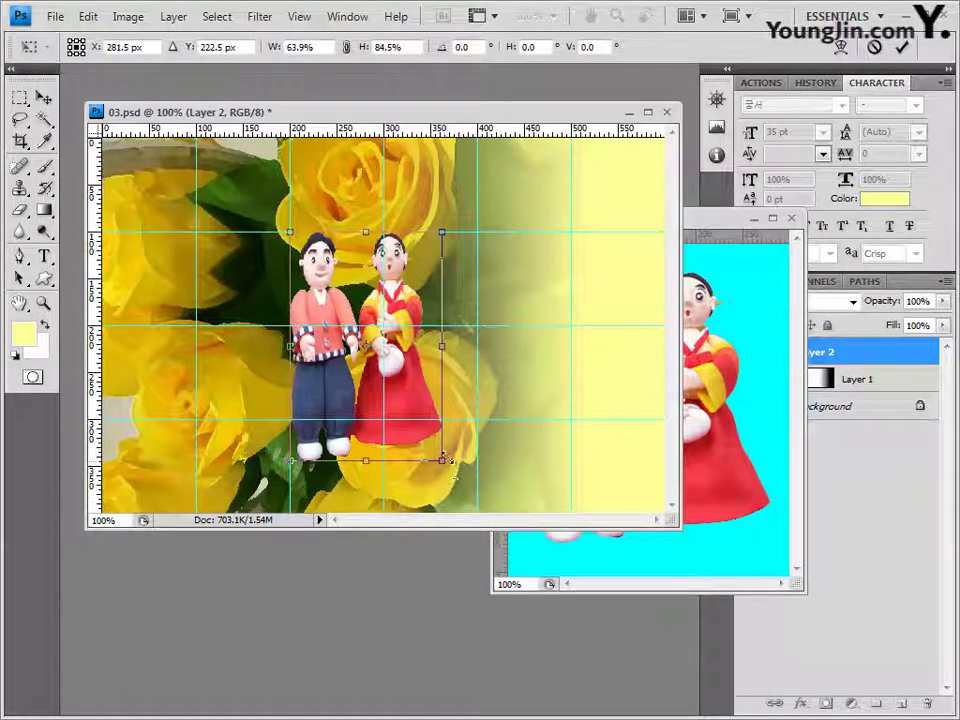
{"action": "left_click_drag", "start_coordinate": [441, 460], "coordinate": [489, 456]}
{"action": "key", "text": "Return"}
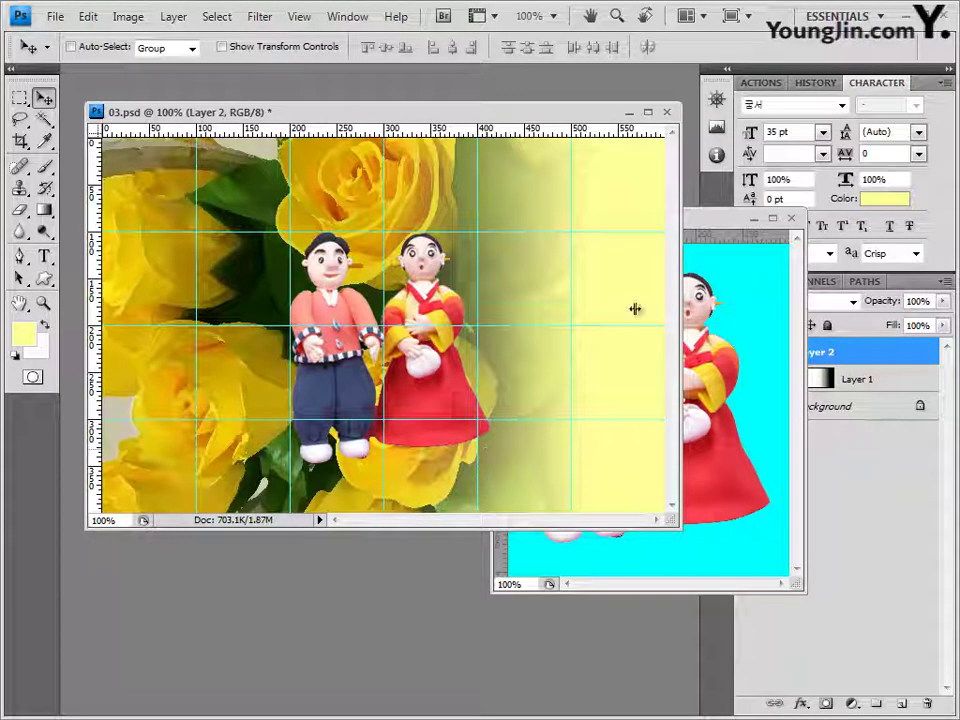
Close 2급-6.jpg and apply a Bevel and Emboss effect to the doll layer
{"action": "left_click", "coordinate": [724, 222]}
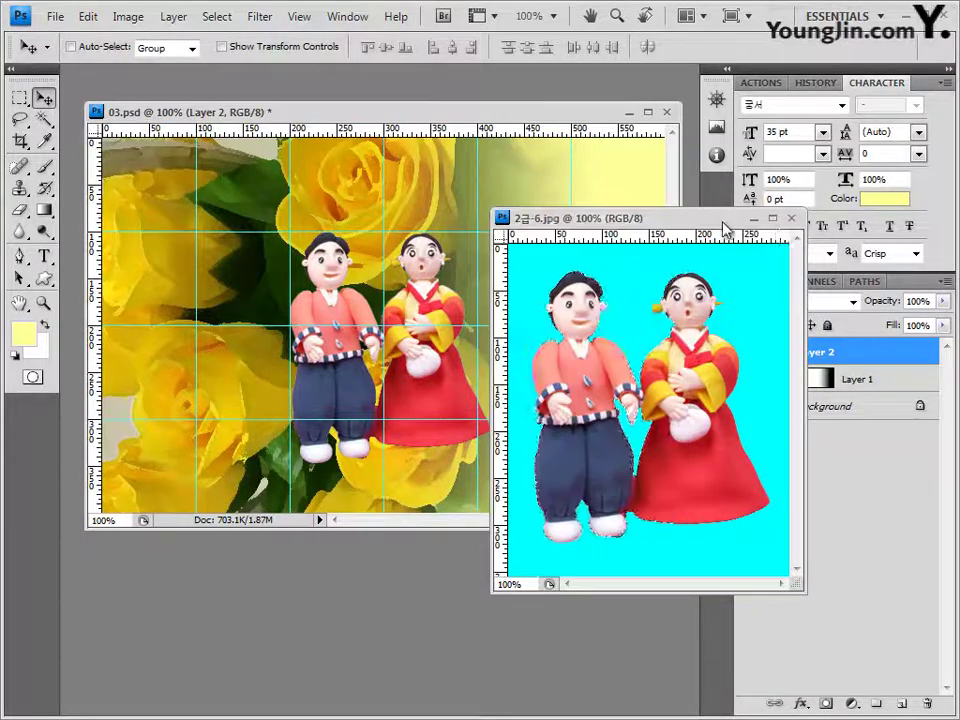
{"action": "left_click", "coordinate": [791, 219]}
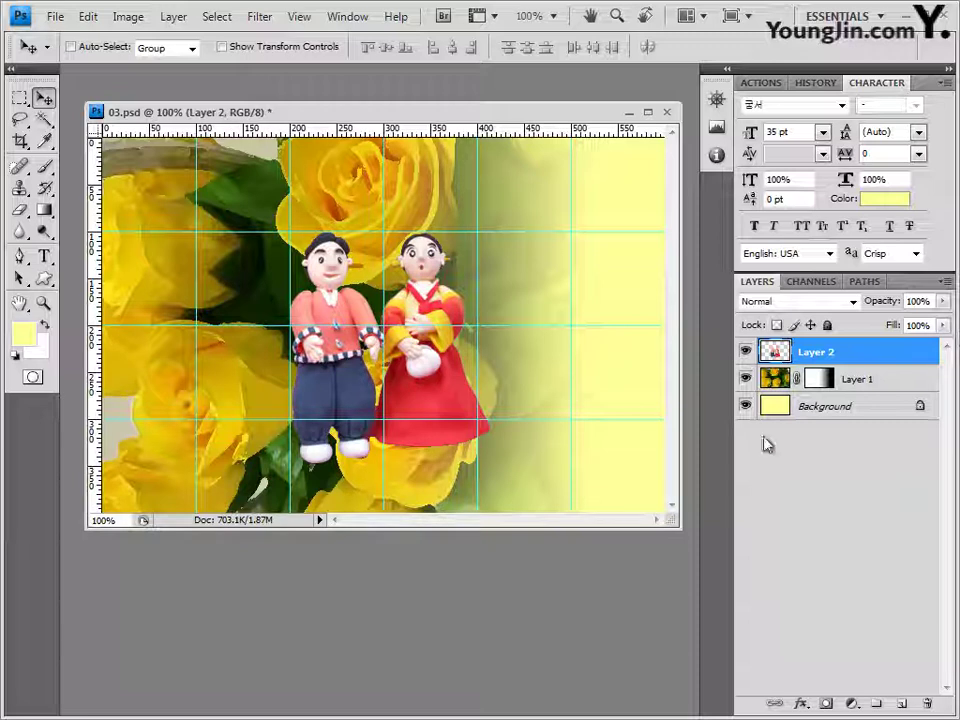
{"action": "left_click", "coordinate": [802, 704]}
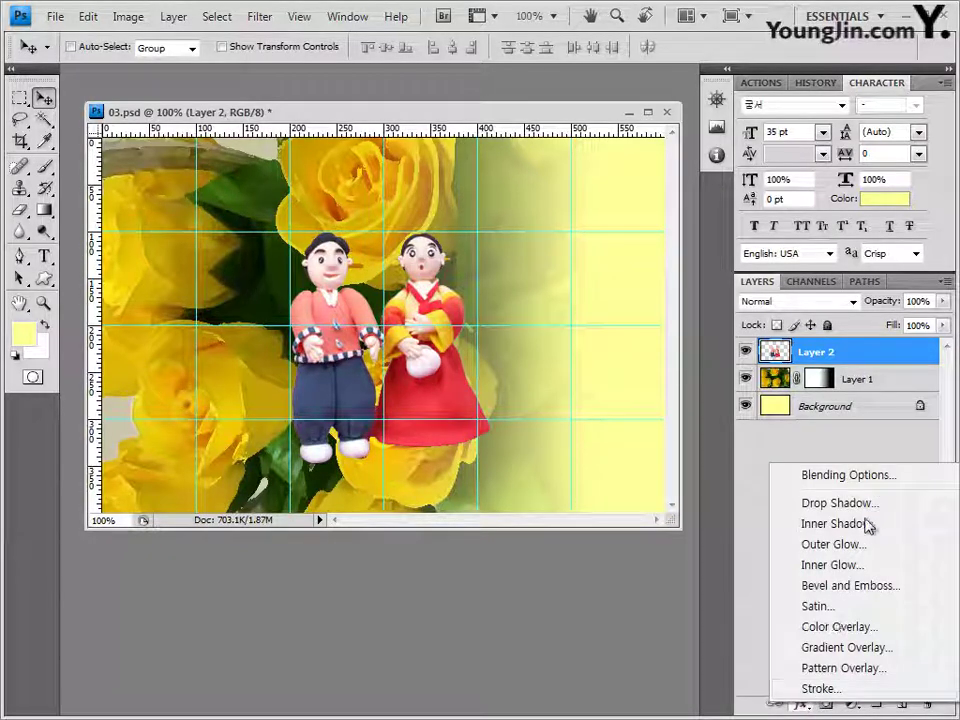
{"action": "left_click", "coordinate": [848, 587]}
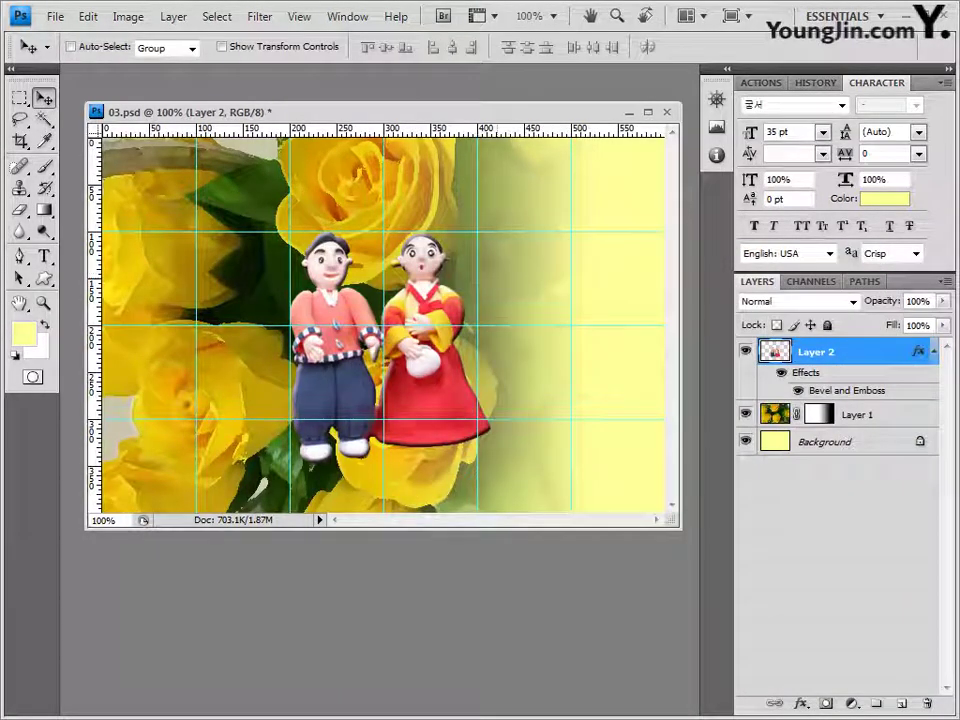
Open the envelope photo 2급-7.JPG from the 기출문제02 folder and float it in its own window
{"action": "key", "text": "alt+Tab"}
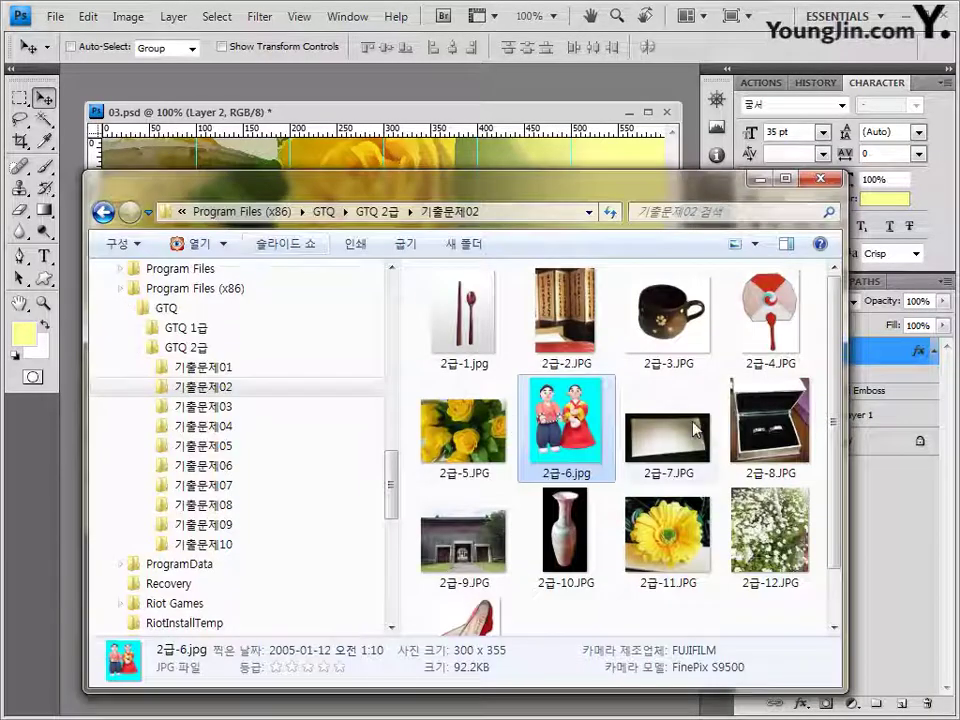
{"action": "left_click_drag", "start_coordinate": [668, 425], "coordinate": [386, 152]}
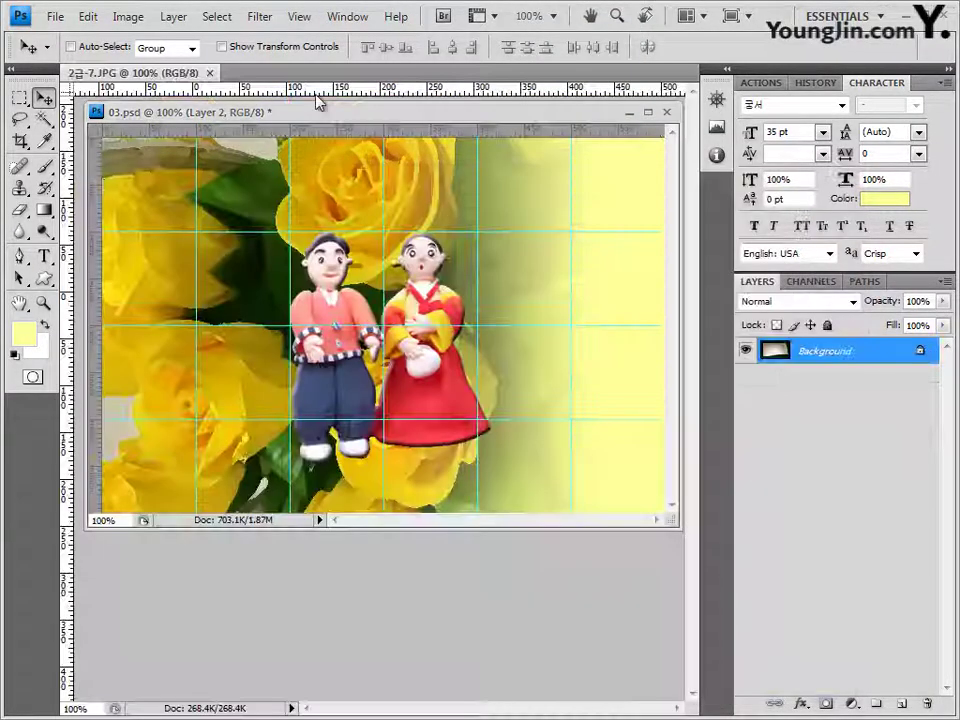
{"action": "left_click_drag", "start_coordinate": [128, 78], "coordinate": [422, 320]}
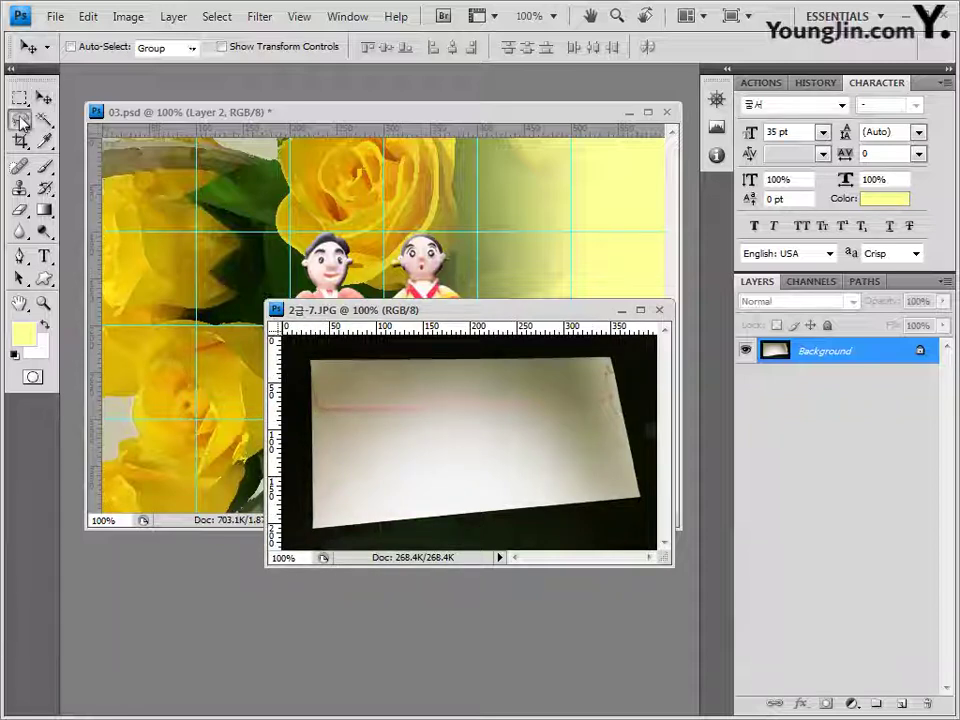
Outline the white envelope corner to corner with the Polygonal Lasso to select it
{"action": "left_click_drag", "start_coordinate": [20, 118], "coordinate": [66, 147]}
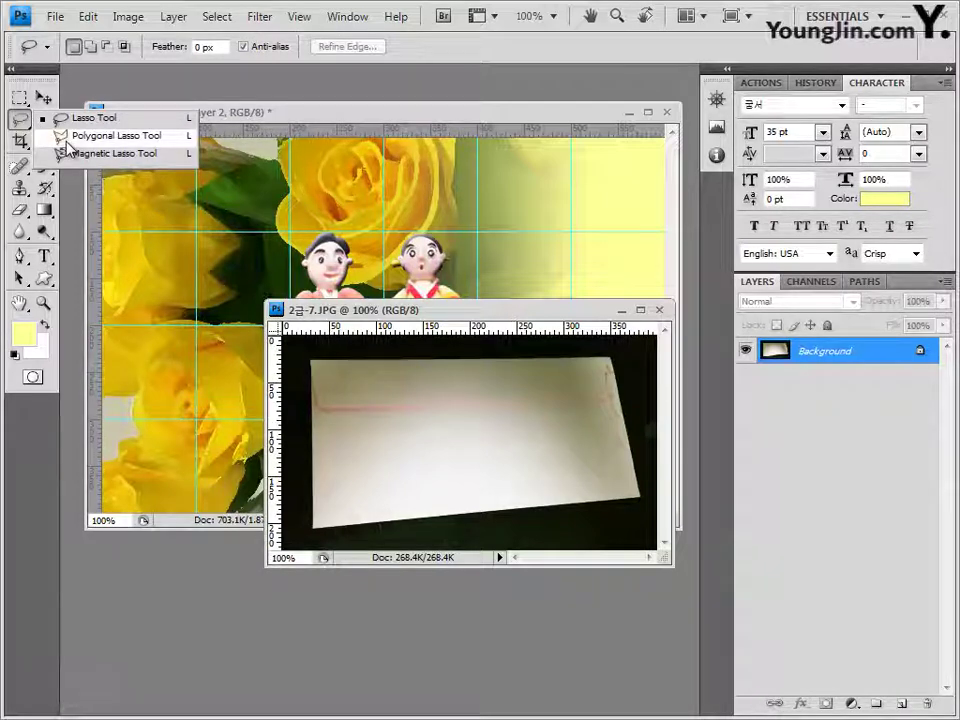
{"action": "left_click", "coordinate": [66, 147]}
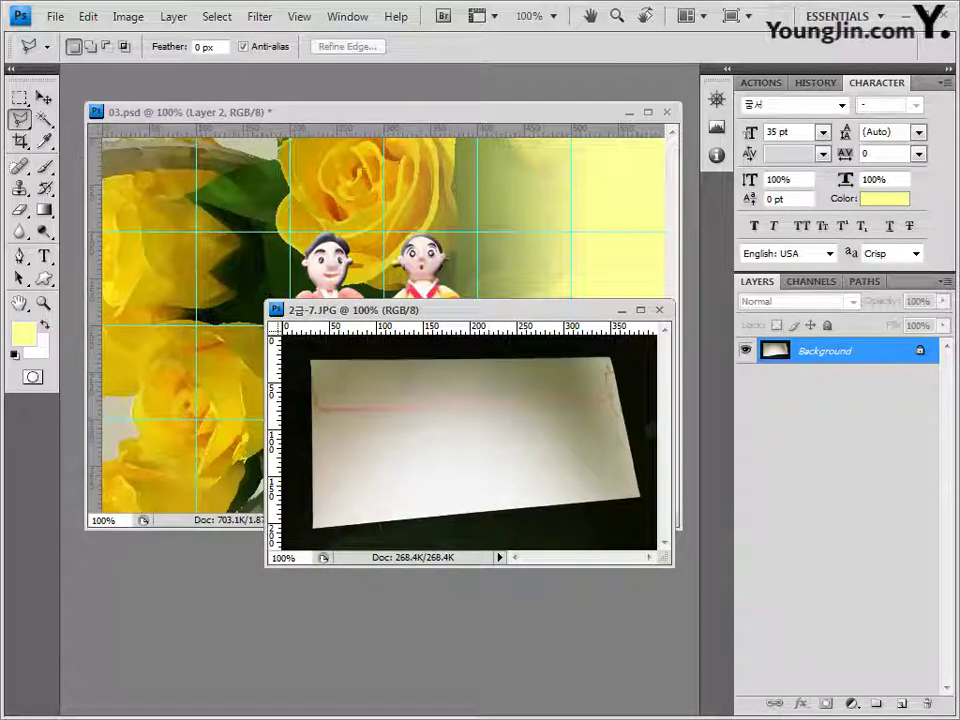
{"action": "left_click", "coordinate": [310, 360]}
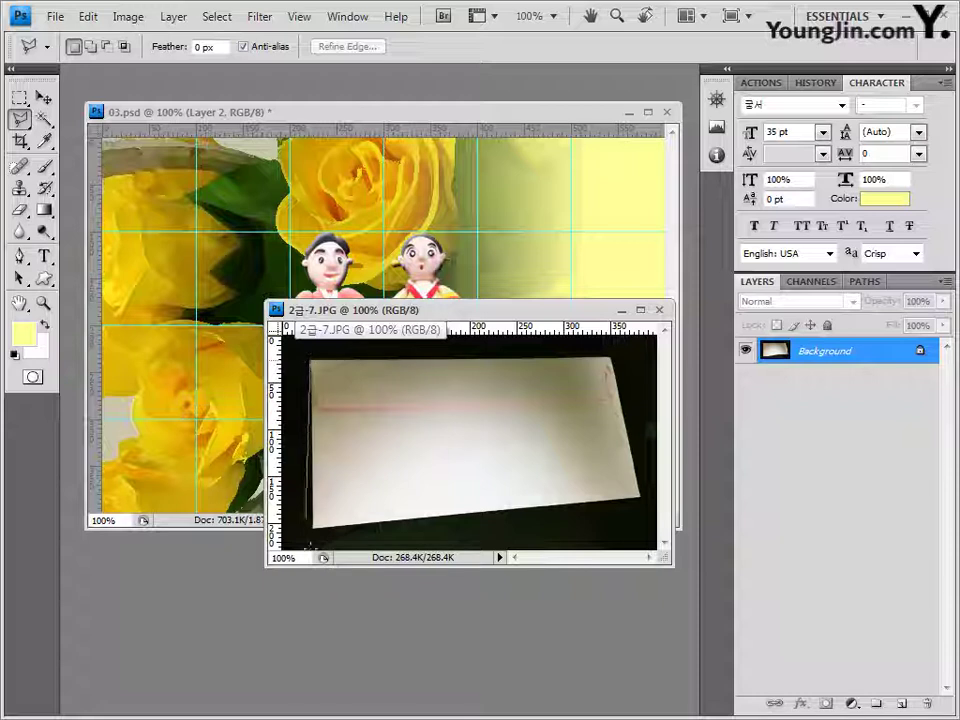
{"action": "left_click", "coordinate": [314, 527]}
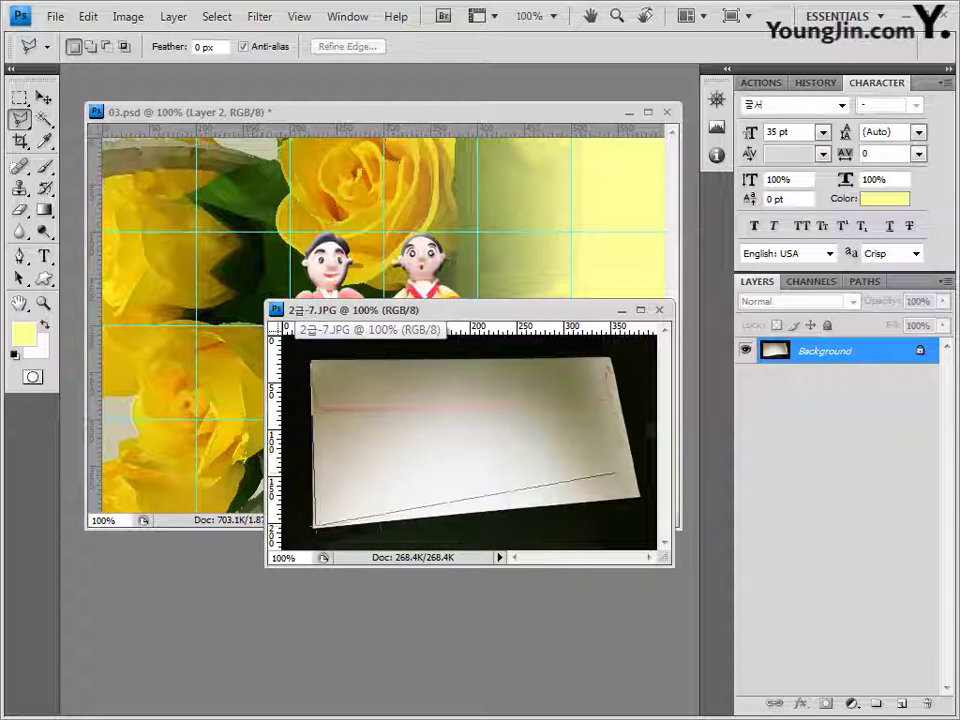
{"action": "left_click", "coordinate": [640, 495]}
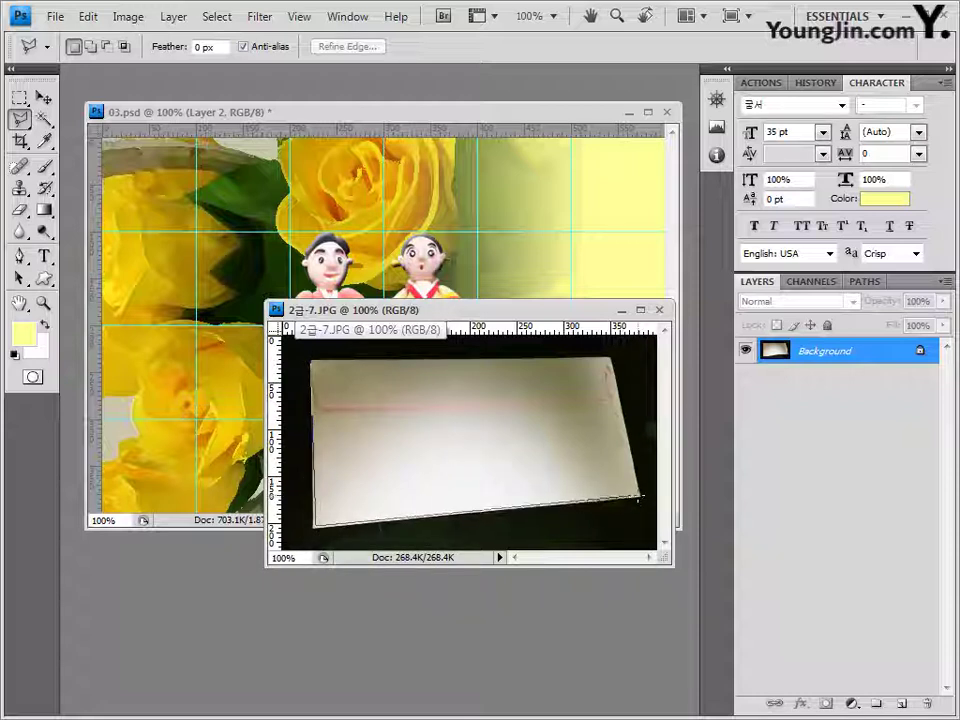
{"action": "left_click", "coordinate": [611, 358]}
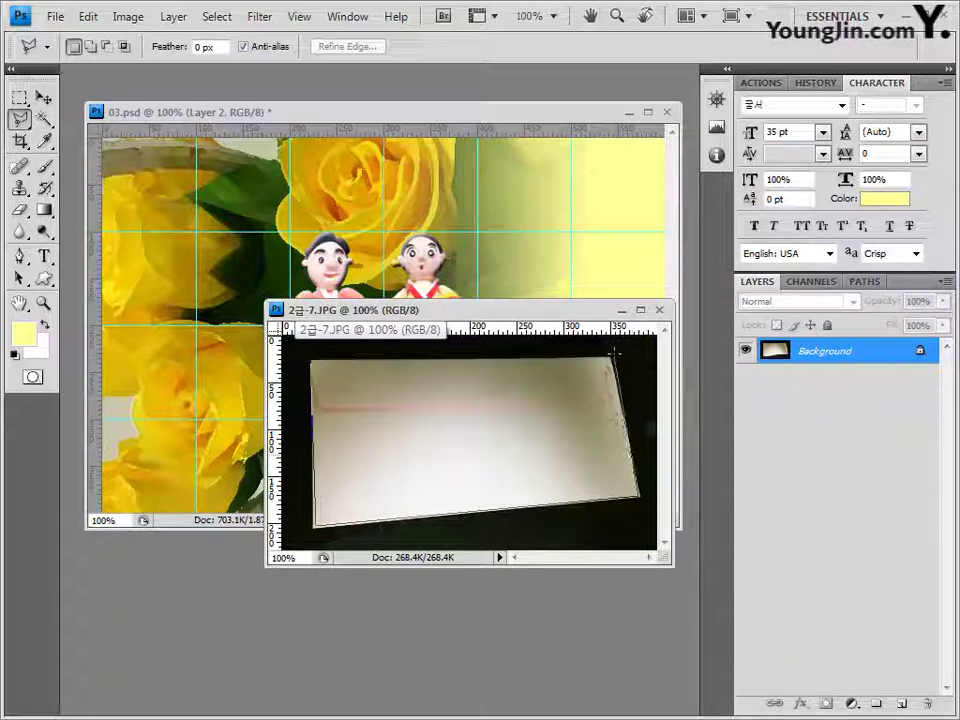
{"action": "left_click", "coordinate": [312, 357]}
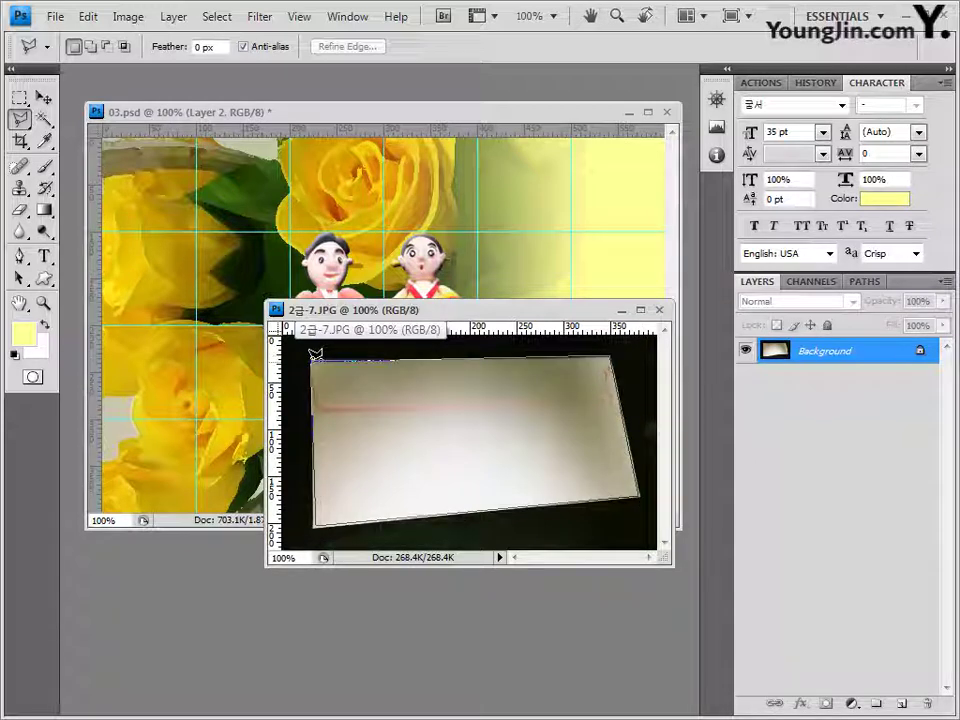
{"action": "left_click", "coordinate": [315, 355]}
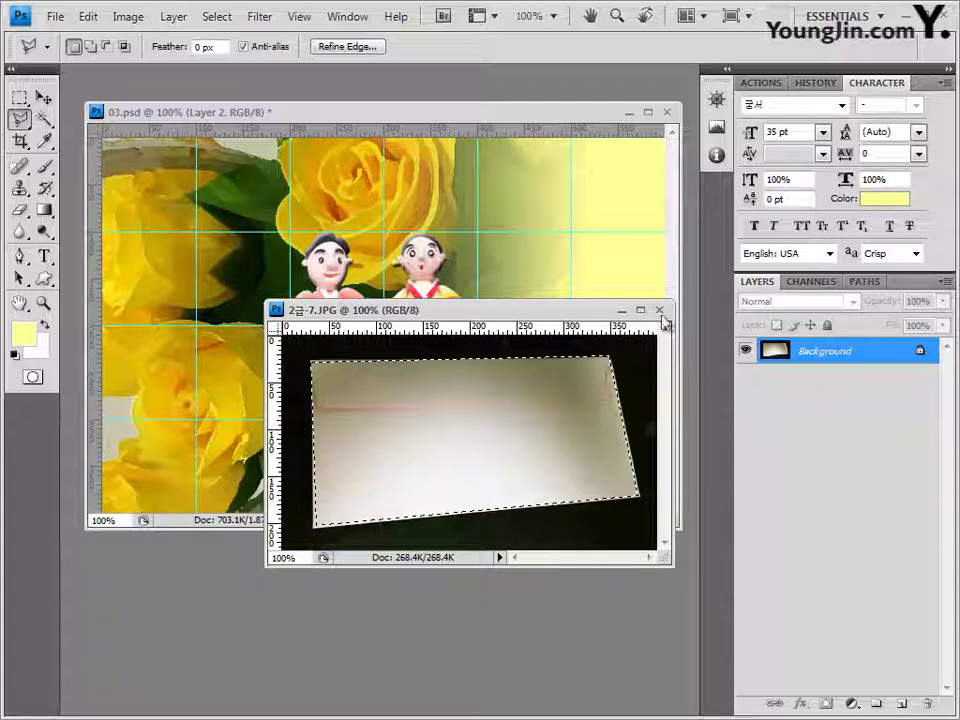
Copy the selected envelope into 03.psd as a new layer above the dolls
{"action": "left_click_drag", "start_coordinate": [600, 310], "coordinate": [685, 348]}
{"action": "left_click", "coordinate": [505, 115]}
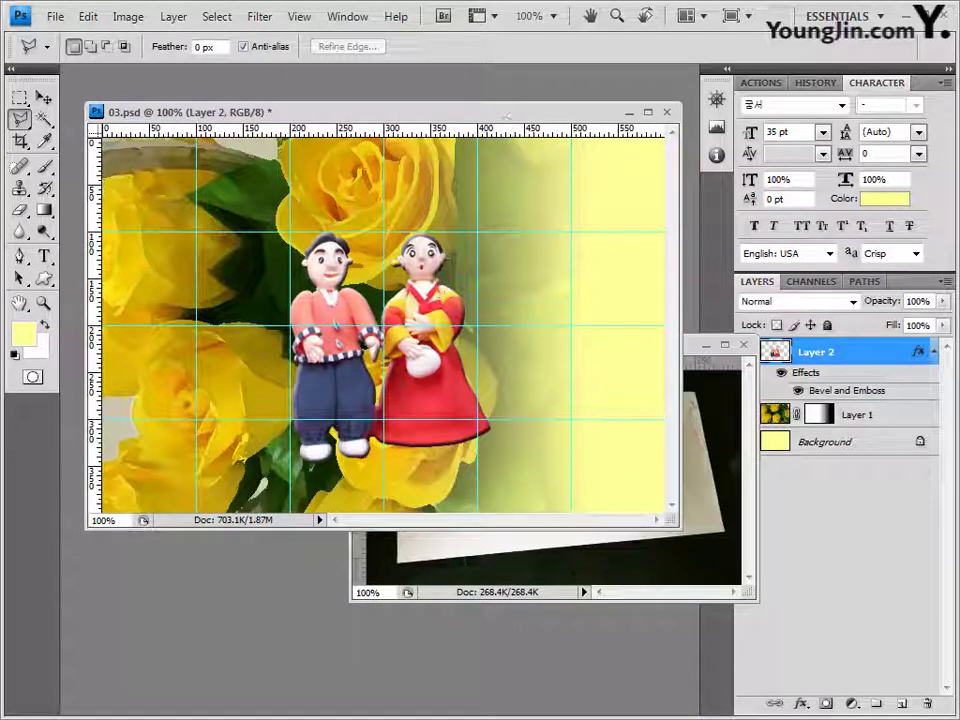
{"action": "key", "text": "ctrl+shift+alt+n"}
{"action": "key", "text": "ctrl+v"}
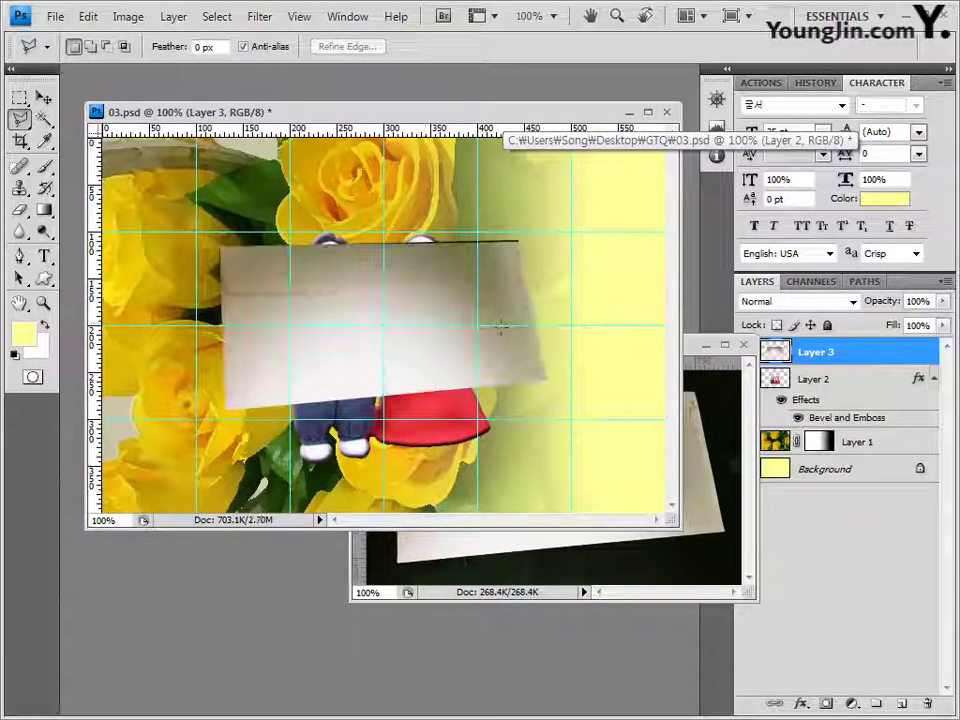
Rotate the envelope by -20.3° with Free Transform and place it in the canvas's upper-right corner, centred at X 573, Y 105 px
{"action": "key", "text": "v"}
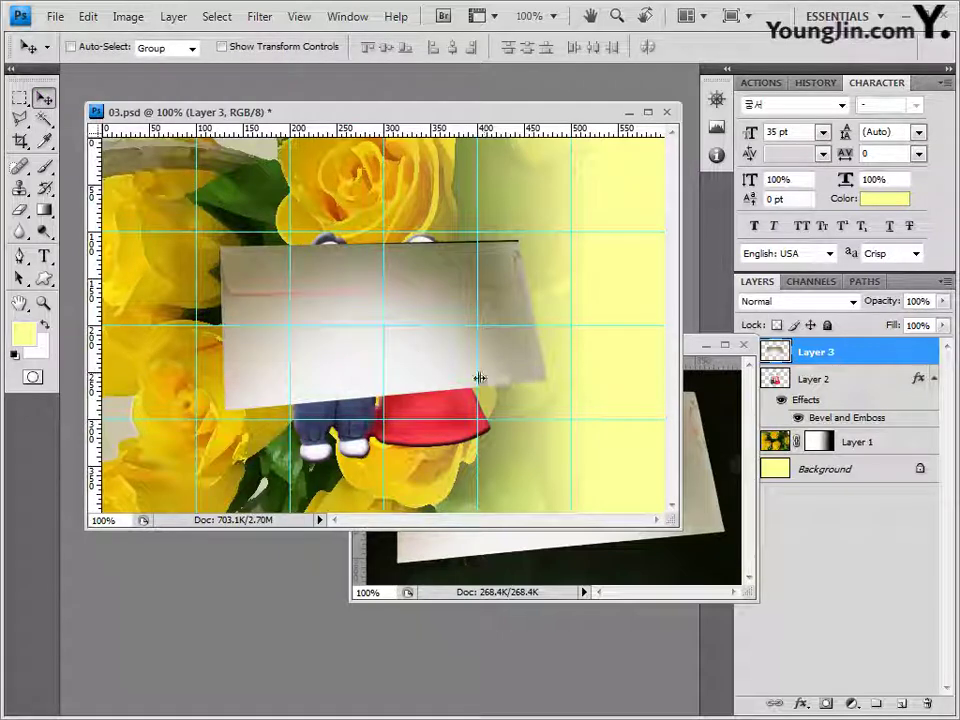
{"action": "key", "text": "ctrl+t"}
{"action": "left_click_drag", "start_coordinate": [373, 332], "coordinate": [600, 267]}
{"action": "left_click_drag", "start_coordinate": [530, 297], "coordinate": [570, 227]}
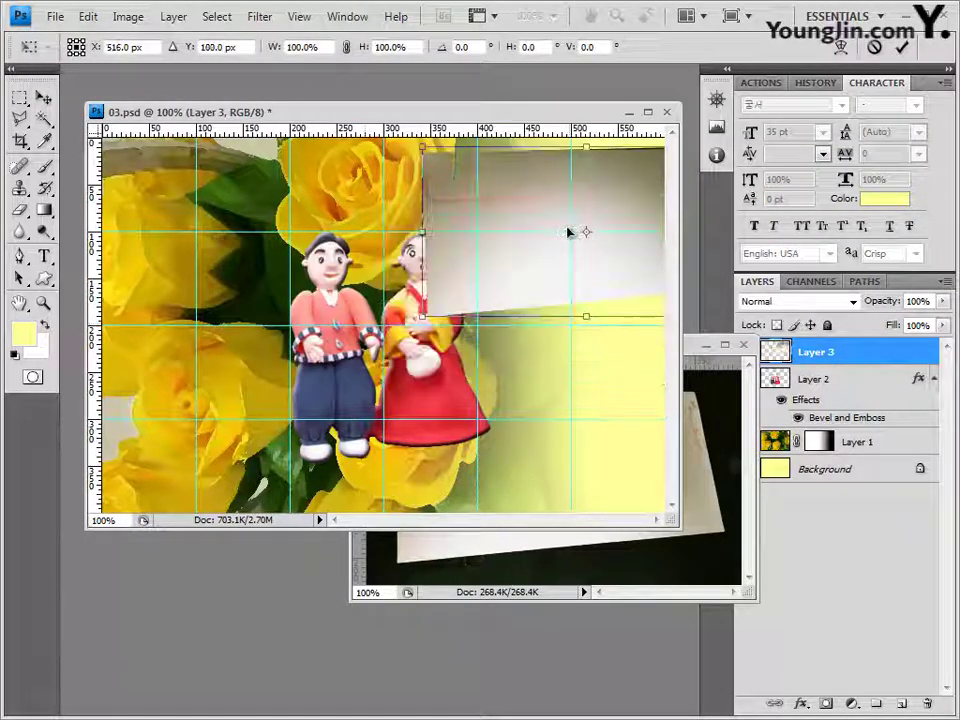
{"action": "left_click_drag", "start_coordinate": [403, 313], "coordinate": [442, 371]}
{"action": "left_click_drag", "start_coordinate": [525, 298], "coordinate": [568, 289]}
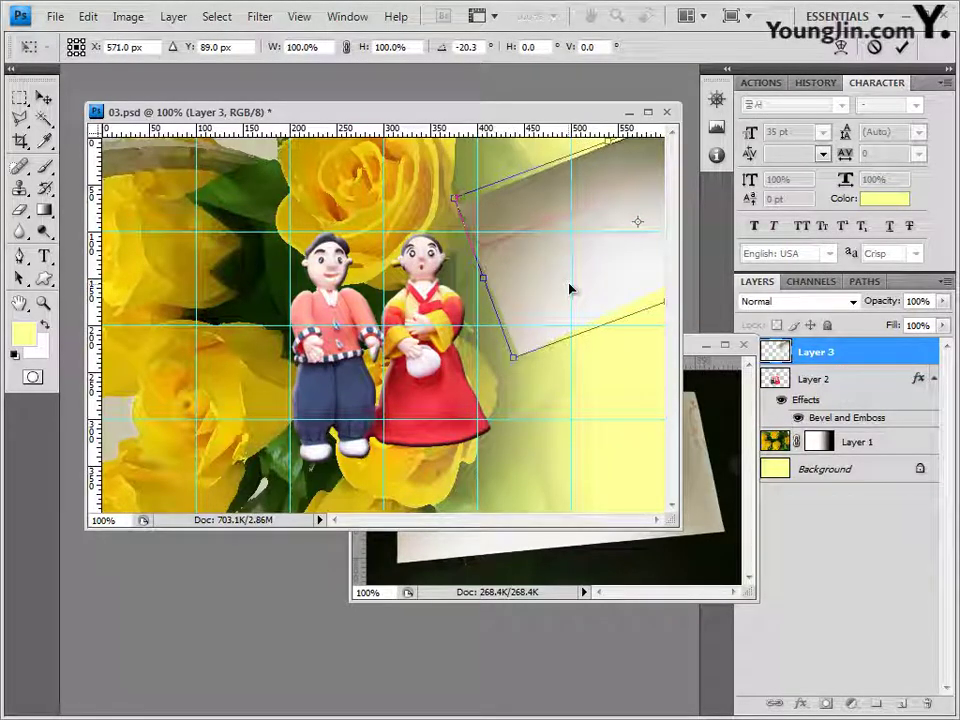
{"action": "left_click_drag", "start_coordinate": [559, 294], "coordinate": [558, 303]}
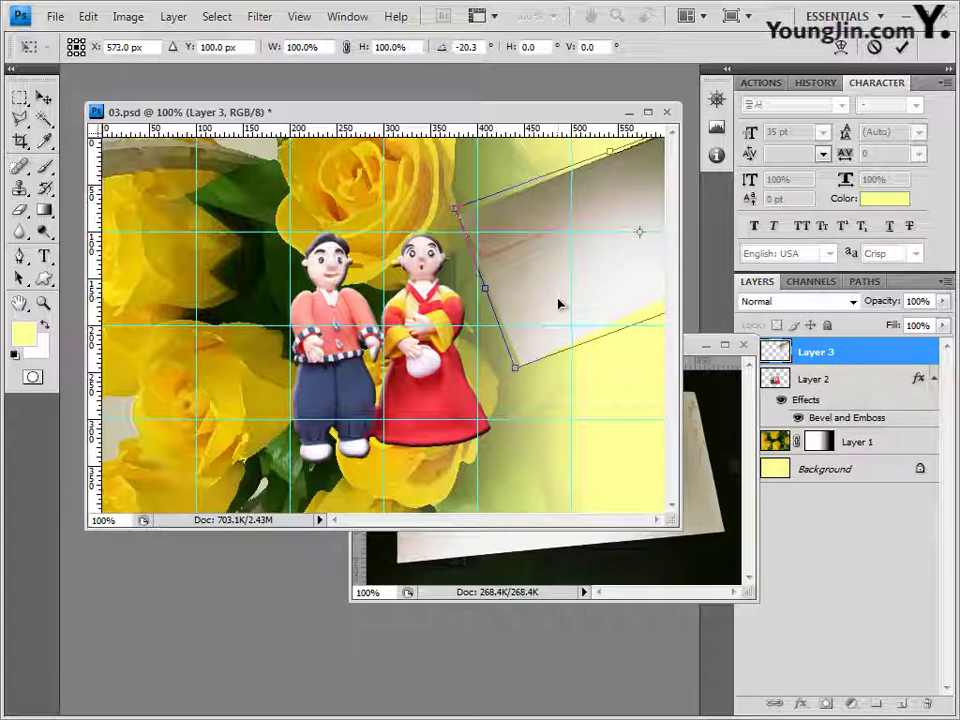
{"action": "key", "text": "Down"}
{"action": "key", "text": "Down"}
{"action": "key", "text": "Down"}
{"action": "key", "text": "Down"}
{"action": "key", "text": "Down"}
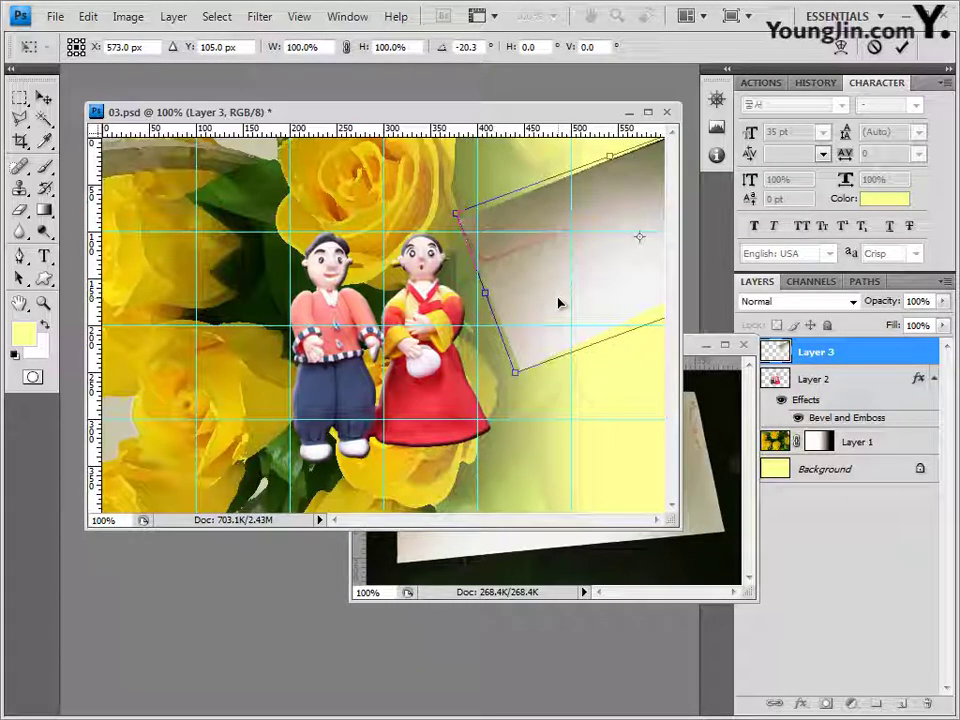
{"action": "key", "text": "Return"}
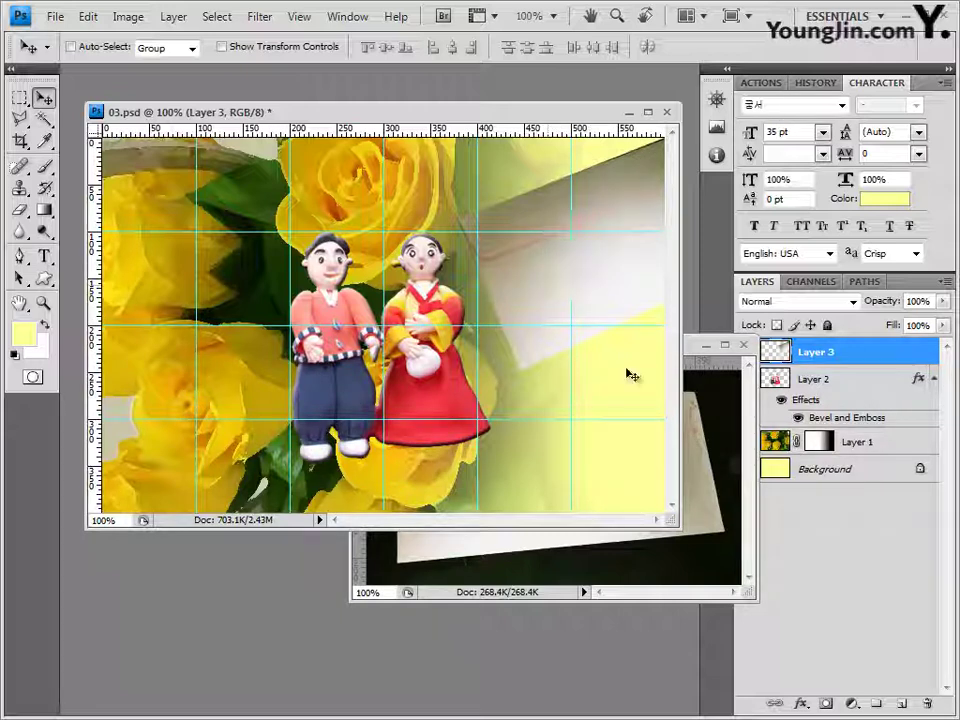
Close 2급-7.JPG and apply a Drop Shadow with the default settings to the envelope layer
{"action": "left_click", "coordinate": [743, 344]}
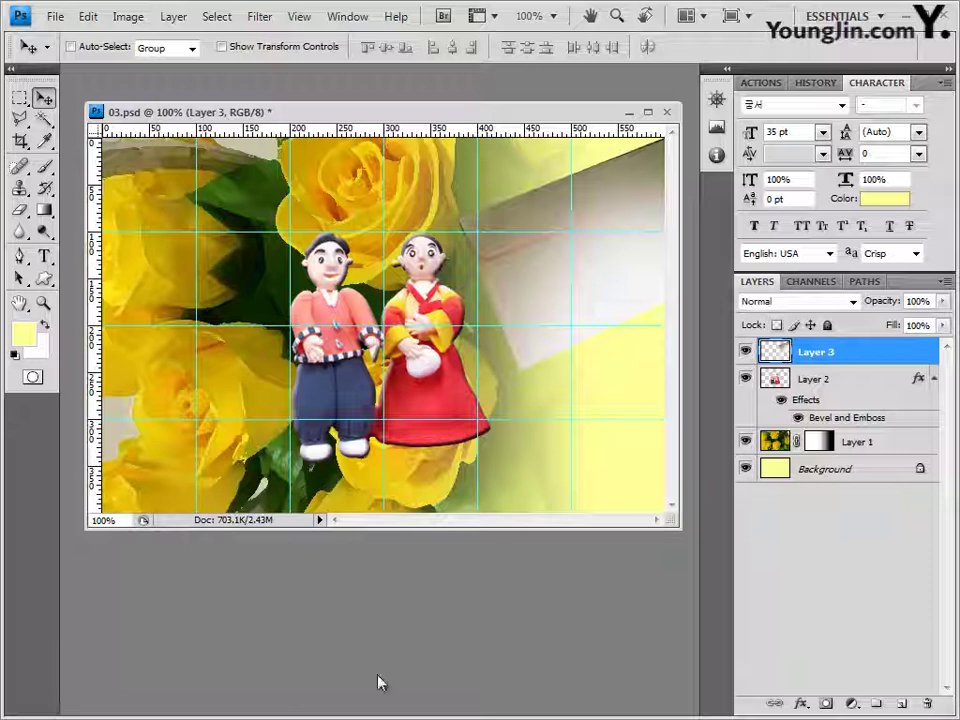
{"action": "left_click", "coordinate": [800, 704]}
{"action": "left_click", "coordinate": [840, 507]}
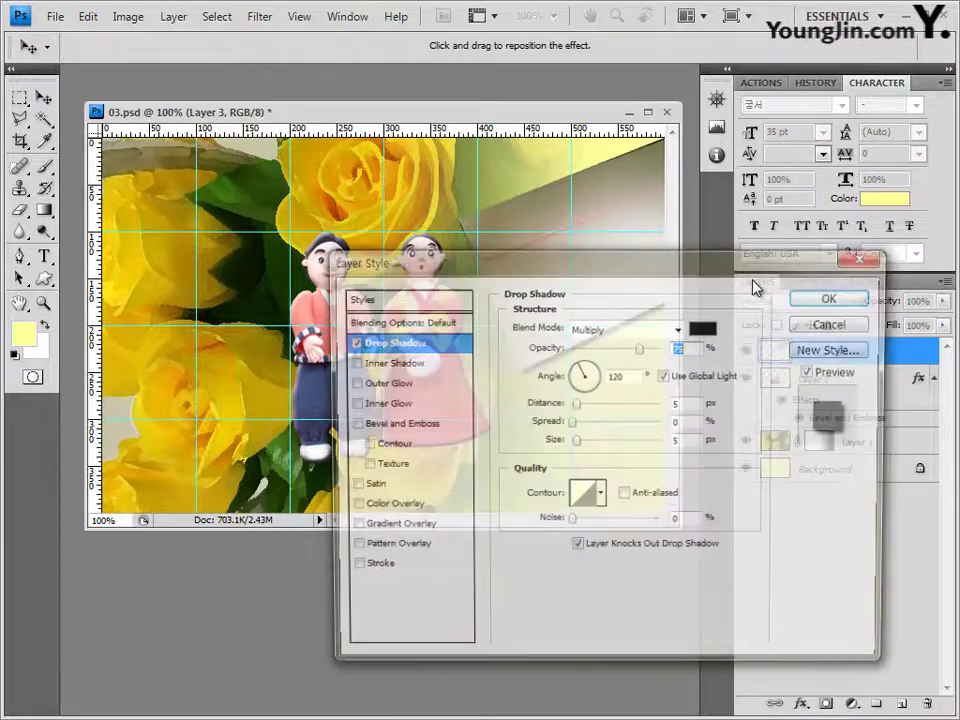
{"action": "left_click_drag", "start_coordinate": [613, 262], "coordinate": [535, 405]}
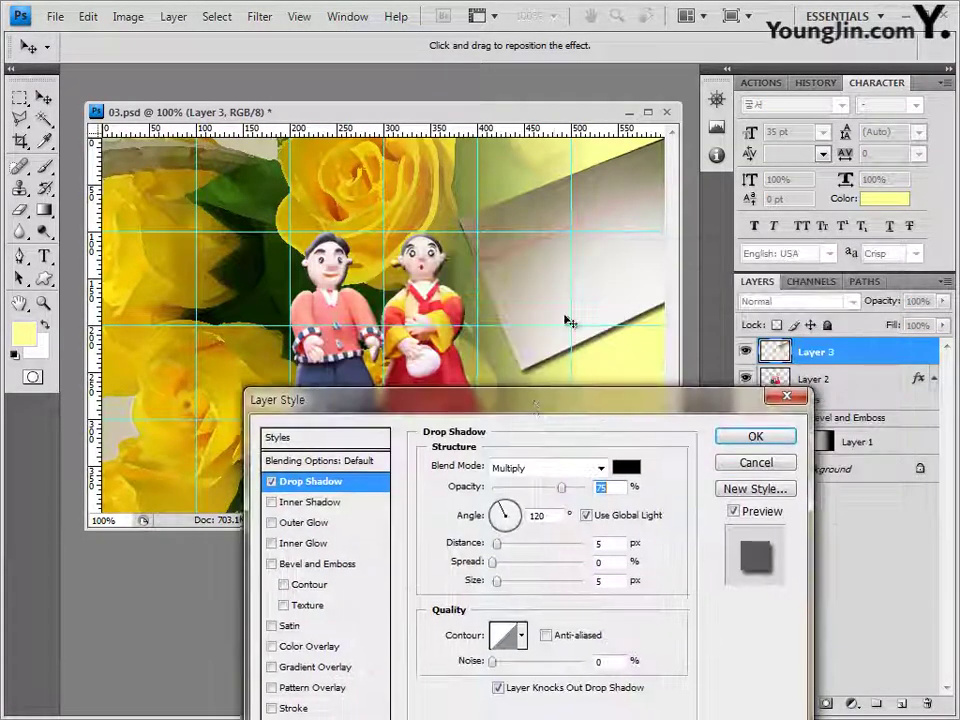
{"action": "left_click", "coordinate": [746, 436]}
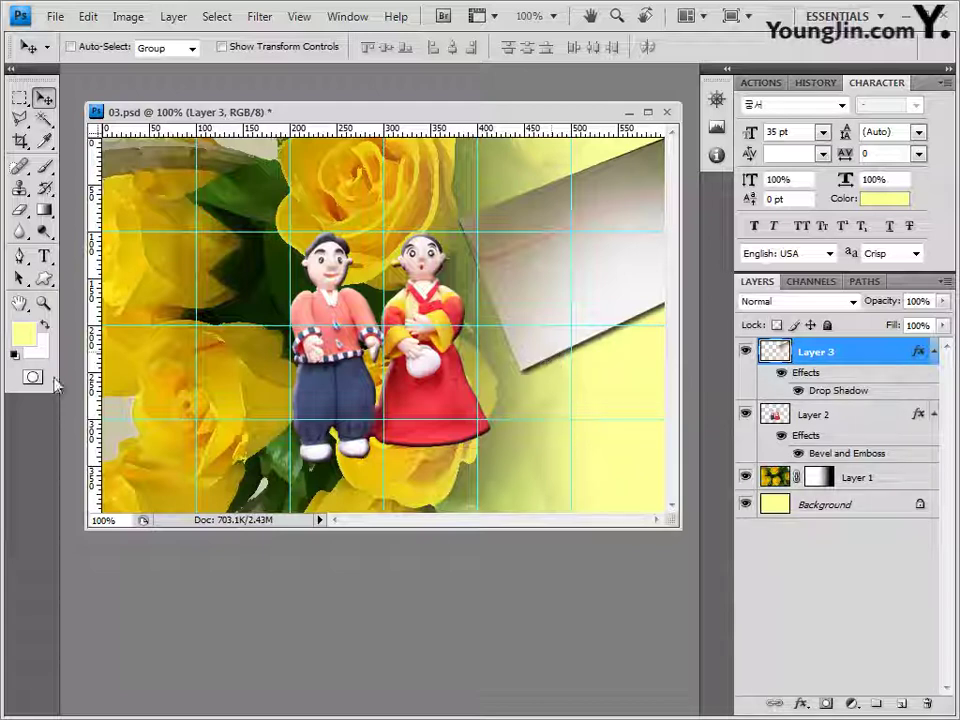
Open the ring box photo 2급-8.JPG from the 기출문제02 folder and float it in its own window, enlarged beyond the image edges
{"action": "key", "text": "alt+Tab"}
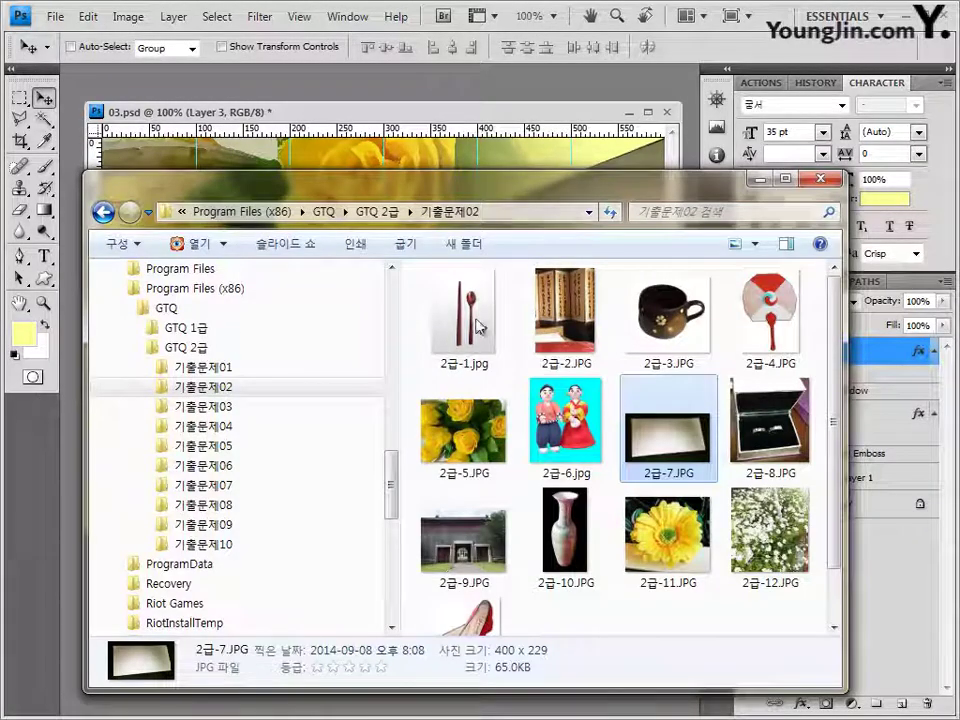
{"action": "left_click_drag", "start_coordinate": [770, 425], "coordinate": [564, 84]}
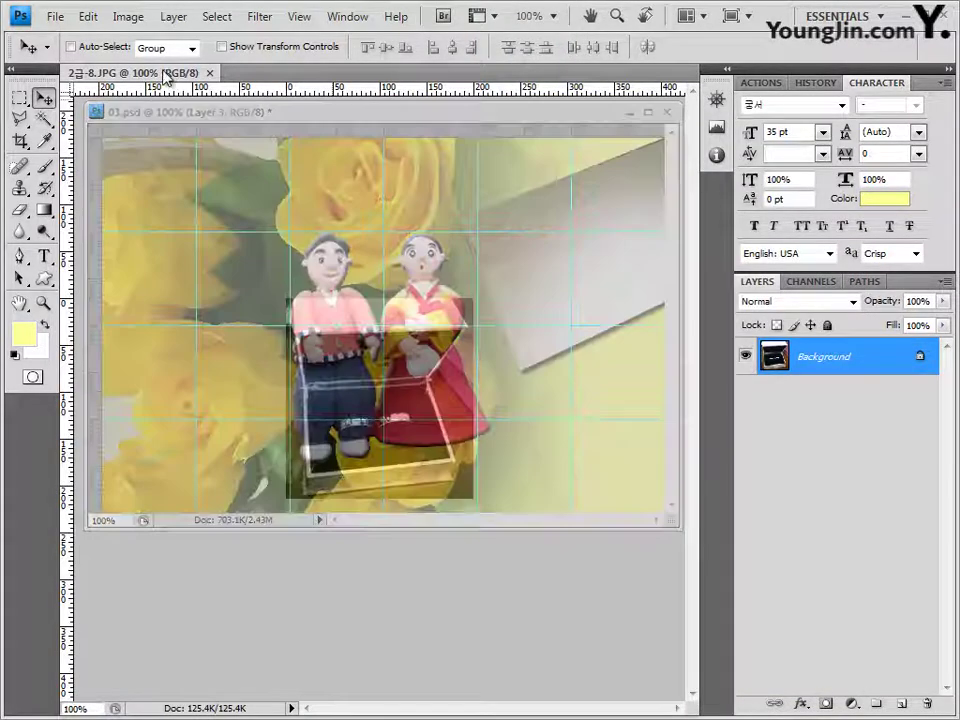
{"action": "left_click_drag", "start_coordinate": [175, 97], "coordinate": [156, 92]}
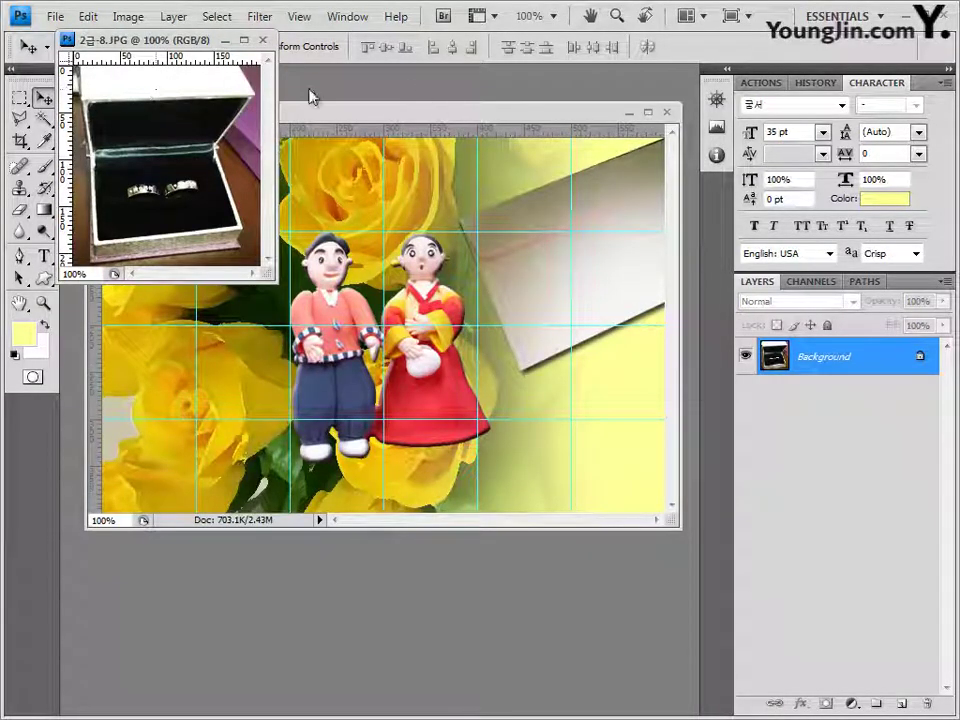
{"action": "left_click_drag", "start_coordinate": [135, 44], "coordinate": [325, 170]}
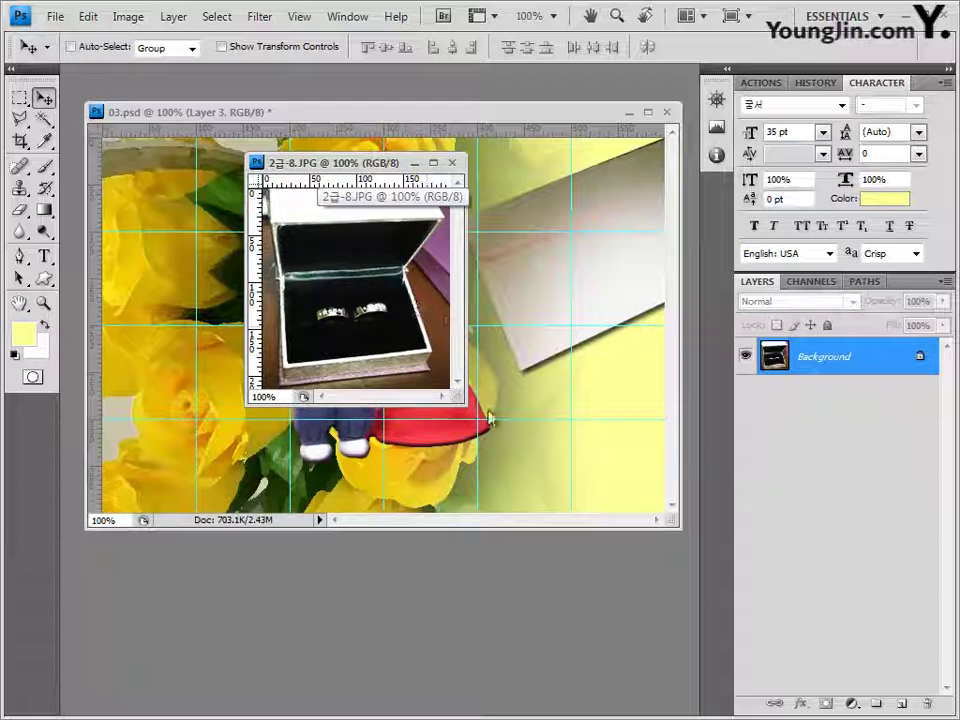
{"action": "left_click_drag", "start_coordinate": [465, 405], "coordinate": [515, 483]}
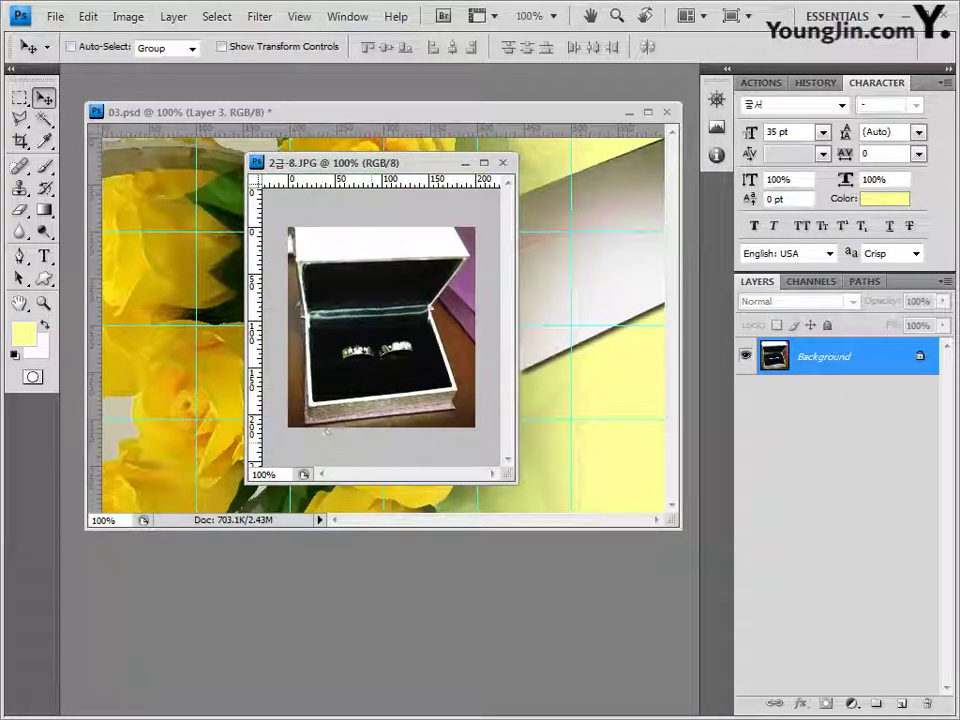
Outline the open ring box, lid included, with the Polygonal Lasso to select it
{"action": "left_click", "coordinate": [19, 119]}
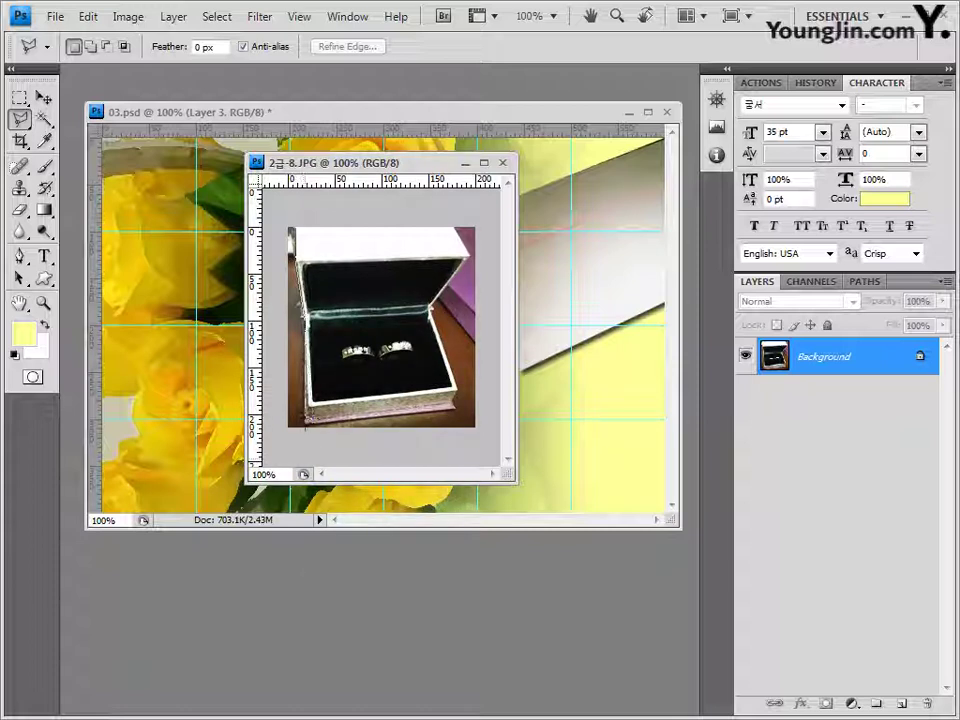
{"action": "left_click", "coordinate": [304, 428]}
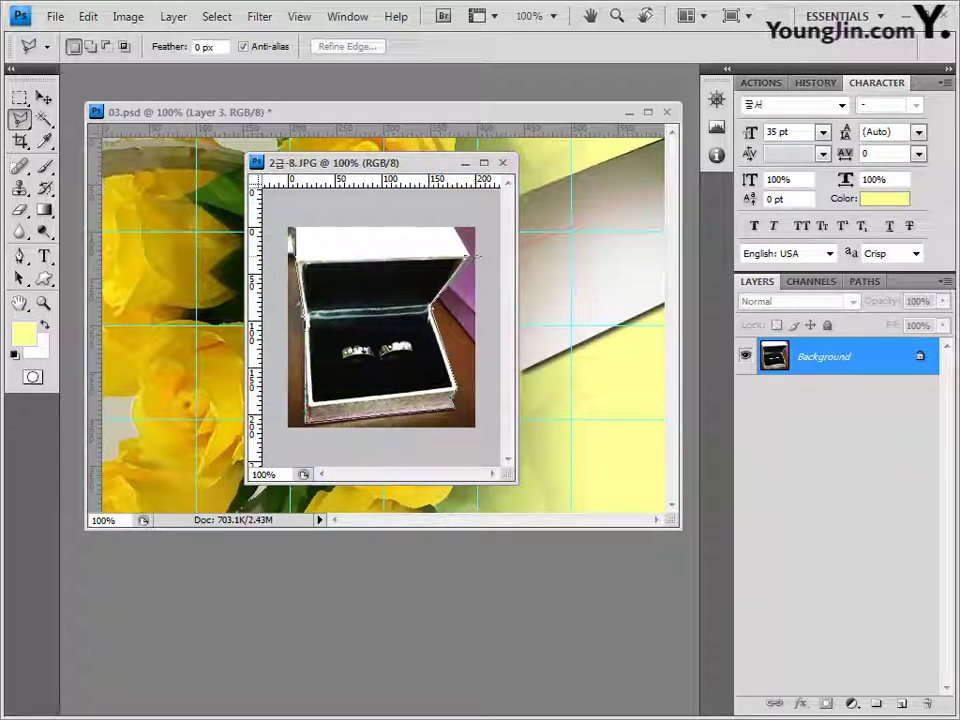
{"action": "left_click", "coordinate": [297, 216]}
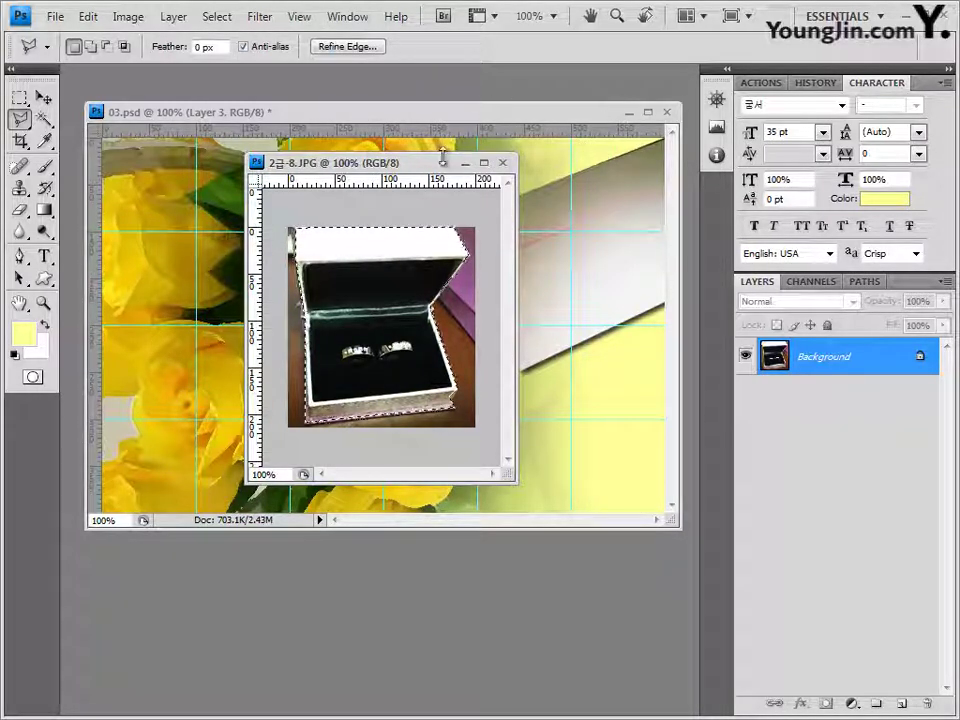
Copy the selected ring box into 03.psd as a new layer above the envelope
{"action": "left_click_drag", "start_coordinate": [443, 160], "coordinate": [652, 258]}
{"action": "left_click", "coordinate": [542, 117]}
{"action": "key", "text": "ctrl+v"}
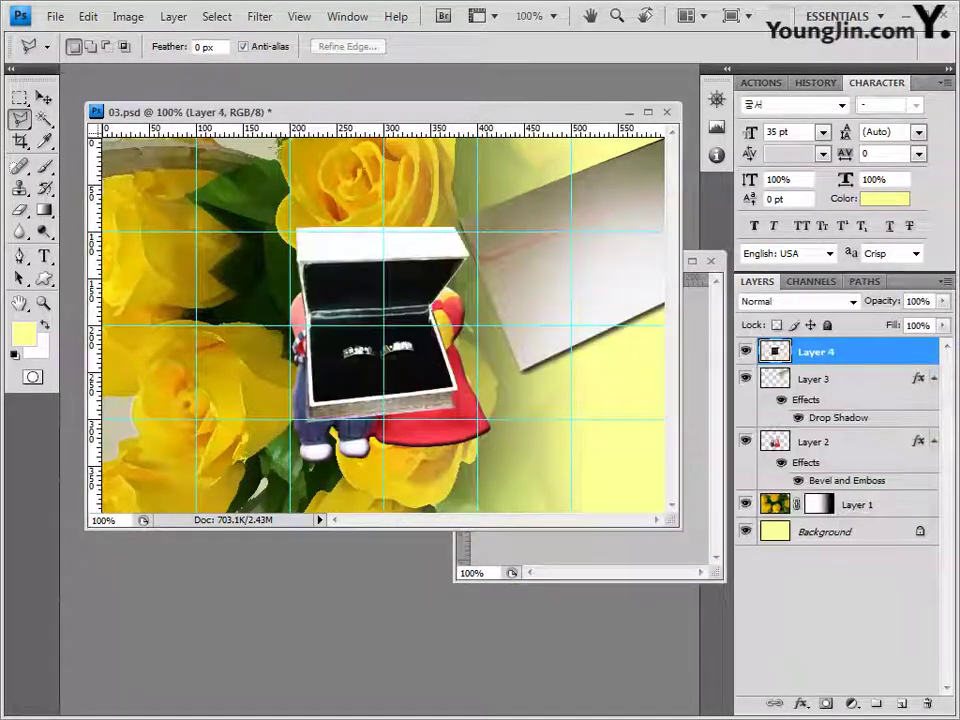
Move the ring box to the canvas's upper-left corner and scale it to about 81% width and 73% height
{"action": "key", "text": "v"}
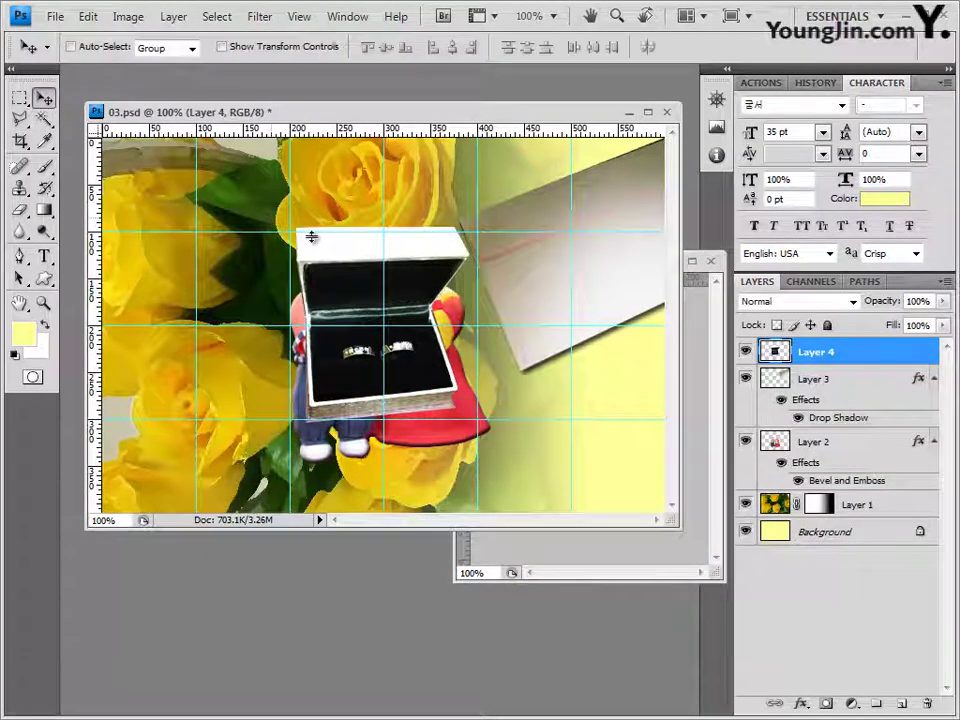
{"action": "left_click_drag", "start_coordinate": [343, 272], "coordinate": [145, 182]}
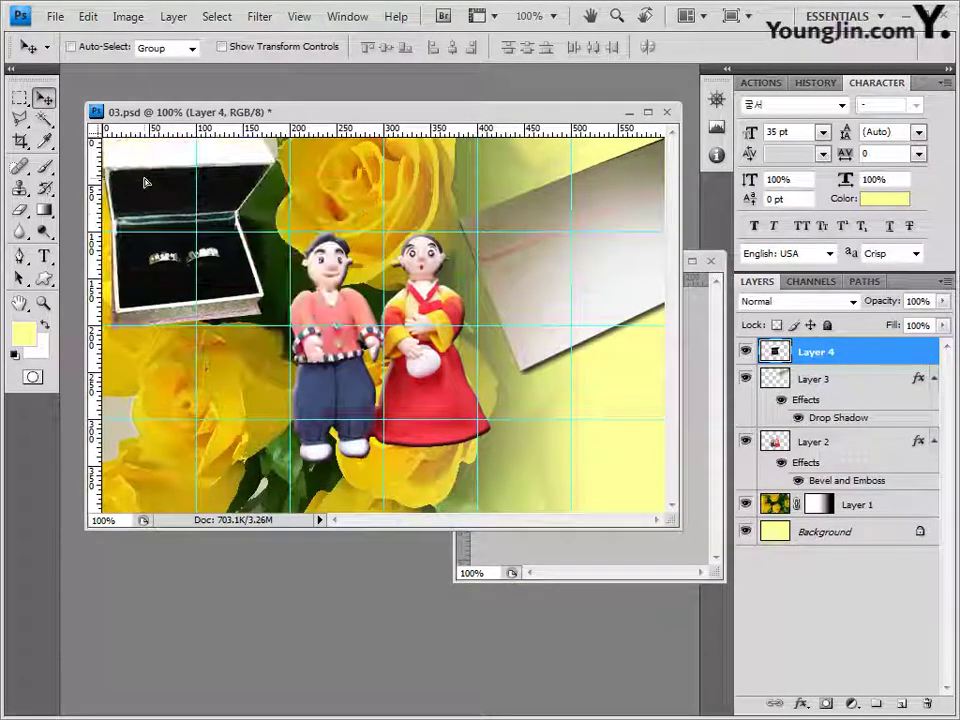
{"action": "key", "text": "ctrl+t"}
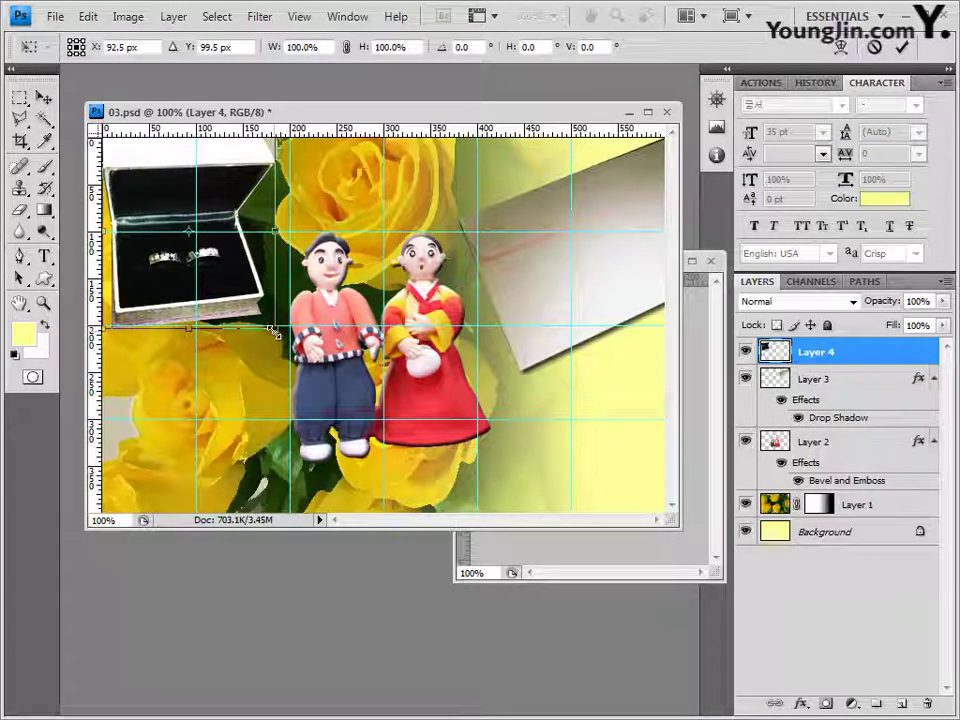
{"action": "left_click_drag", "start_coordinate": [274, 330], "coordinate": [241, 277]}
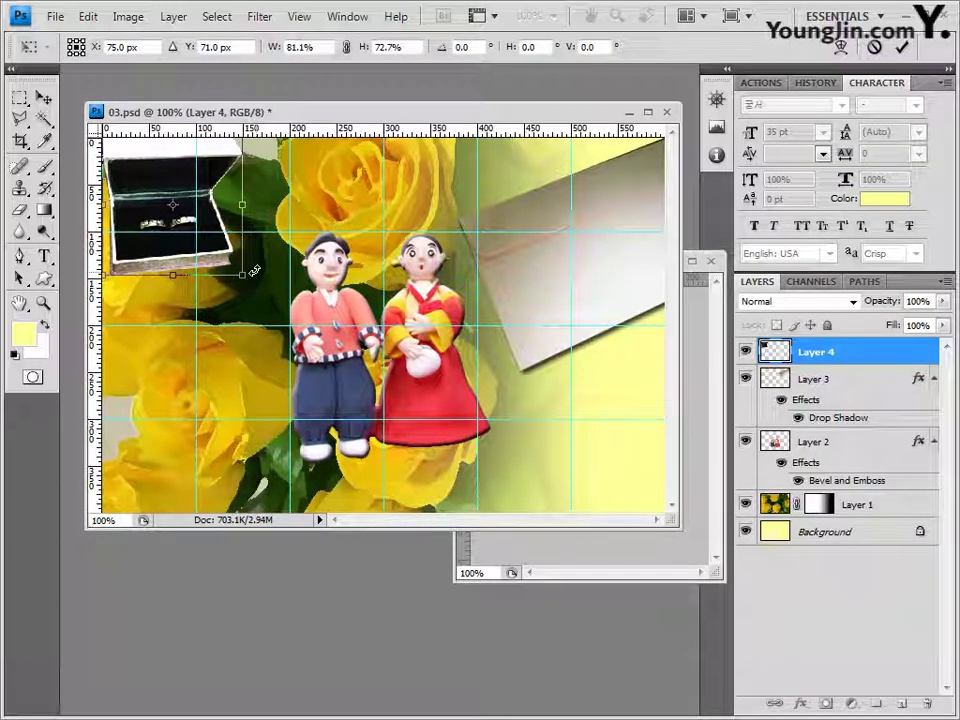
{"action": "key", "text": "Return"}
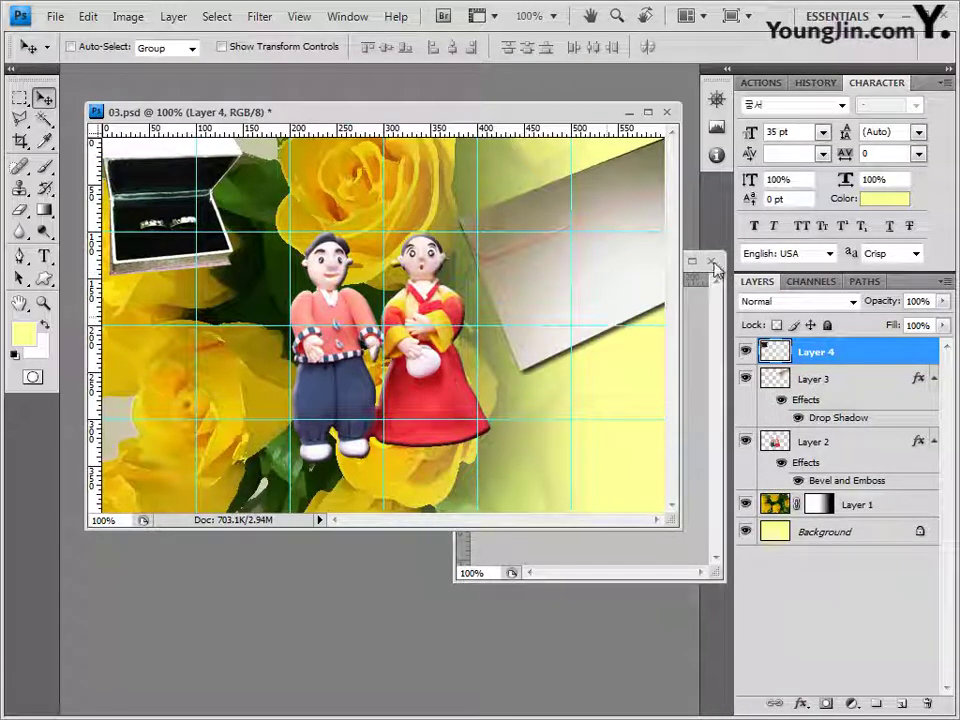
Close 2급-8.JPG and apply an Outer Glow with the default settings to the ring box layer
{"action": "left_click", "coordinate": [712, 262]}
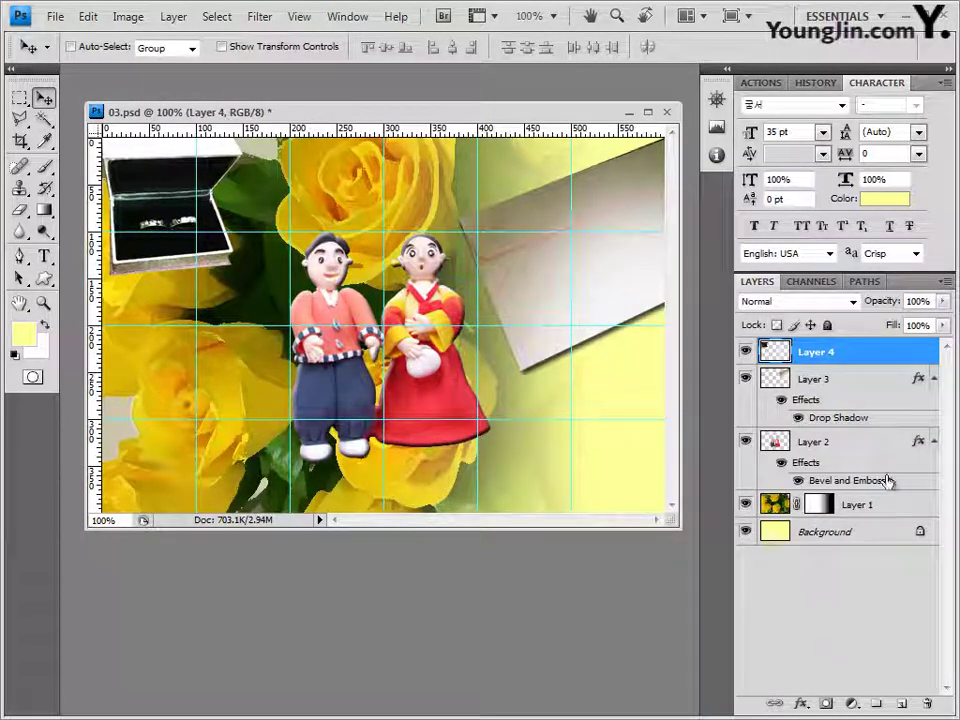
{"action": "left_click", "coordinate": [803, 706]}
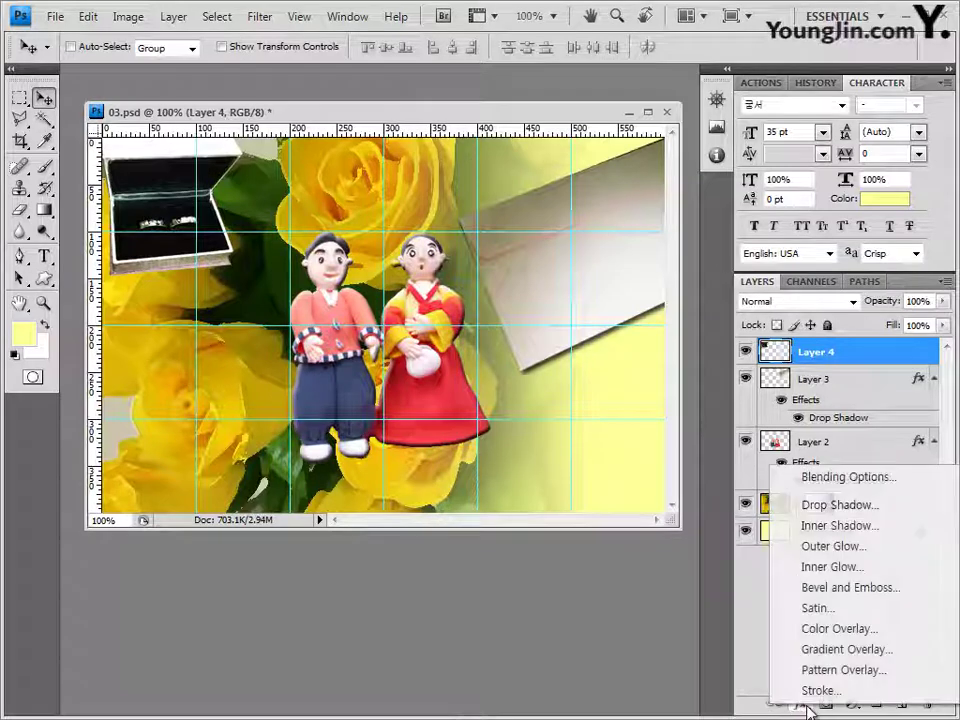
{"action": "left_click", "coordinate": [838, 547]}
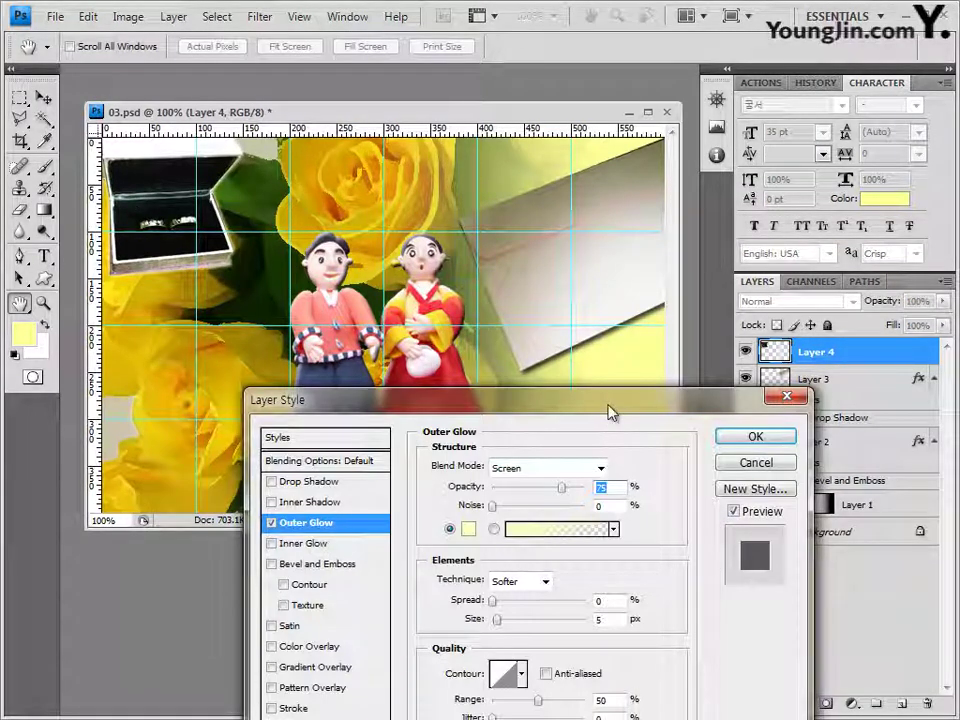
{"action": "left_click_drag", "start_coordinate": [608, 405], "coordinate": [621, 247]}
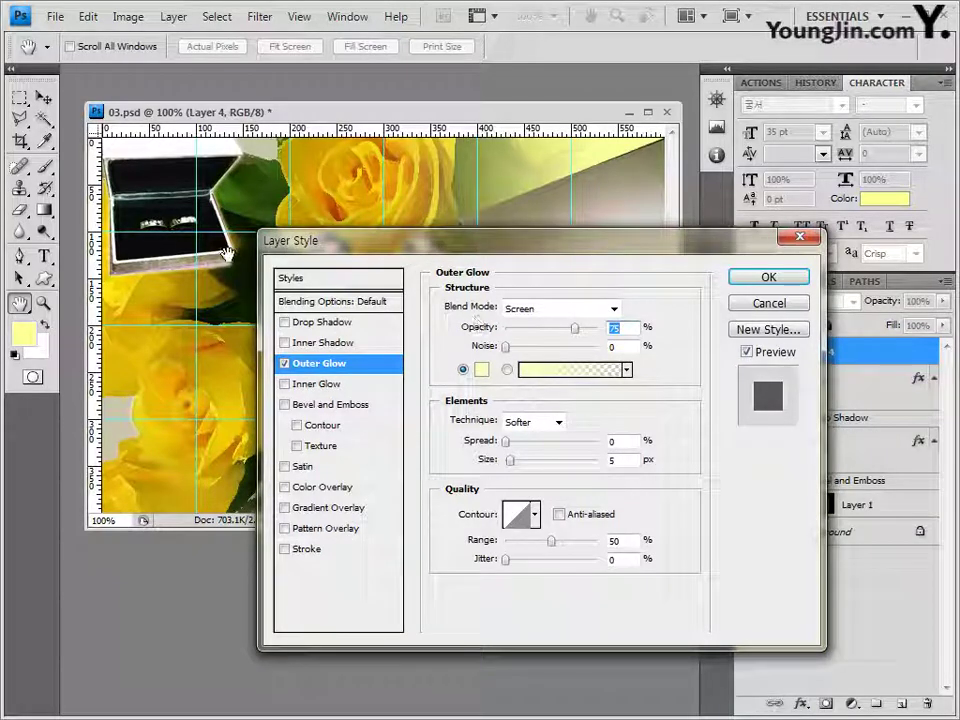
{"action": "left_click", "coordinate": [768, 277]}
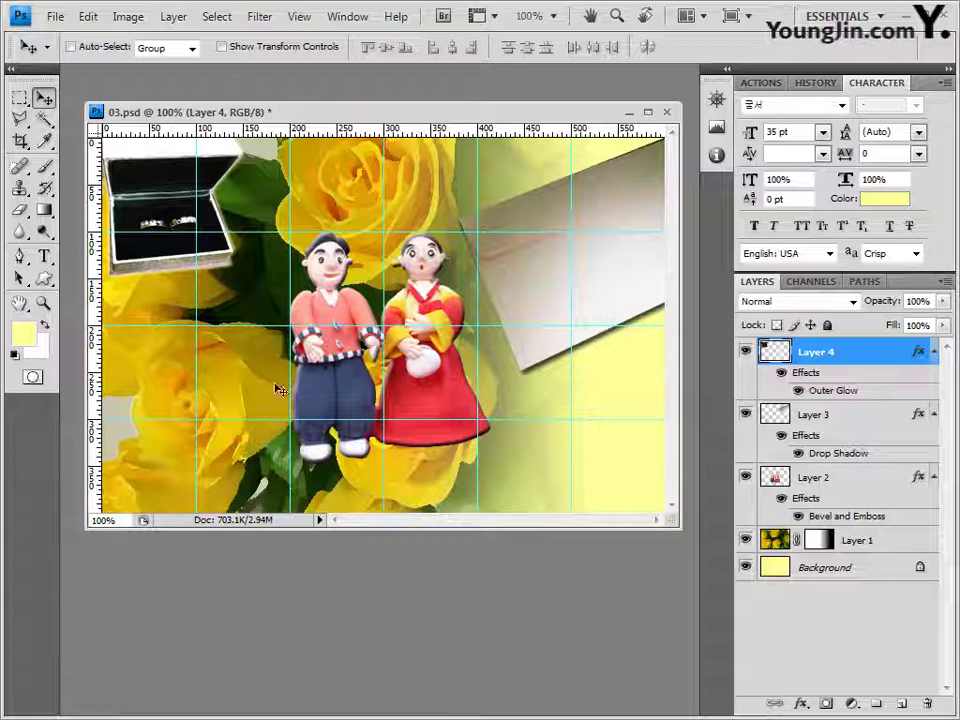
Activate the Custom Shape tool and open its collection of shapes
{"action": "left_click", "coordinate": [44, 279]}
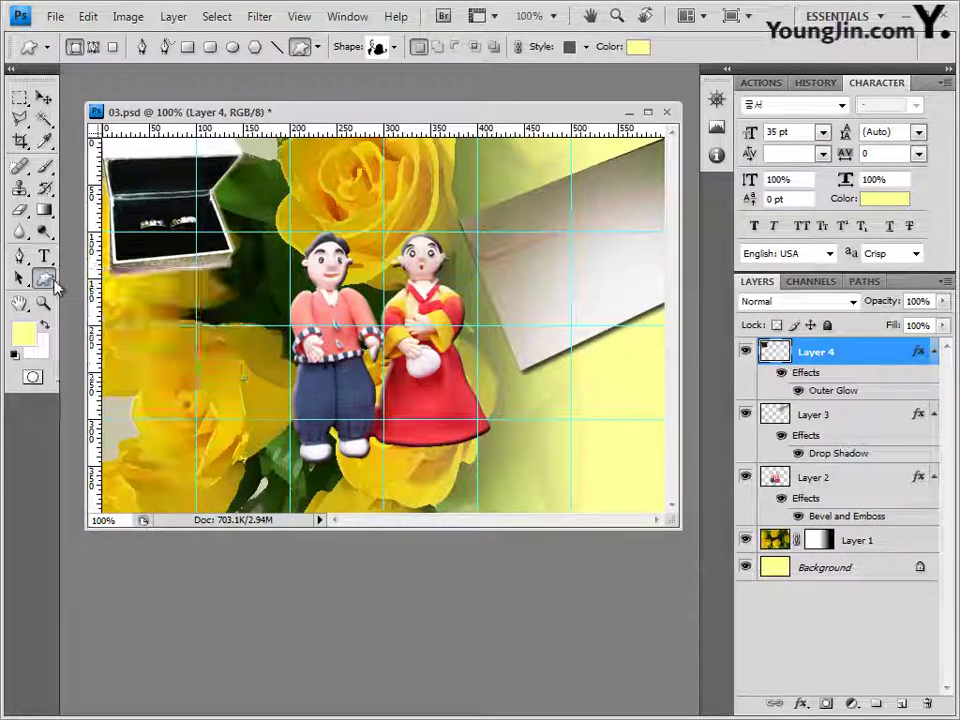
{"action": "left_click", "coordinate": [395, 47]}
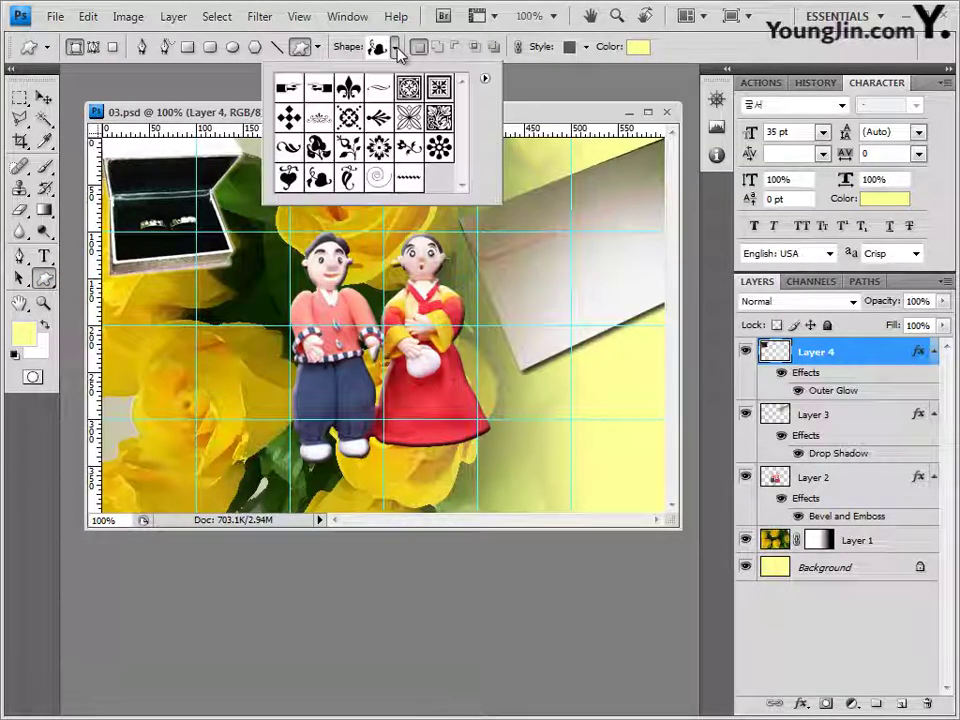
Replace the custom shape presets with the Shapes set and draw a small solid heart on the card's upper left area
{"action": "left_click", "coordinate": [485, 79]}
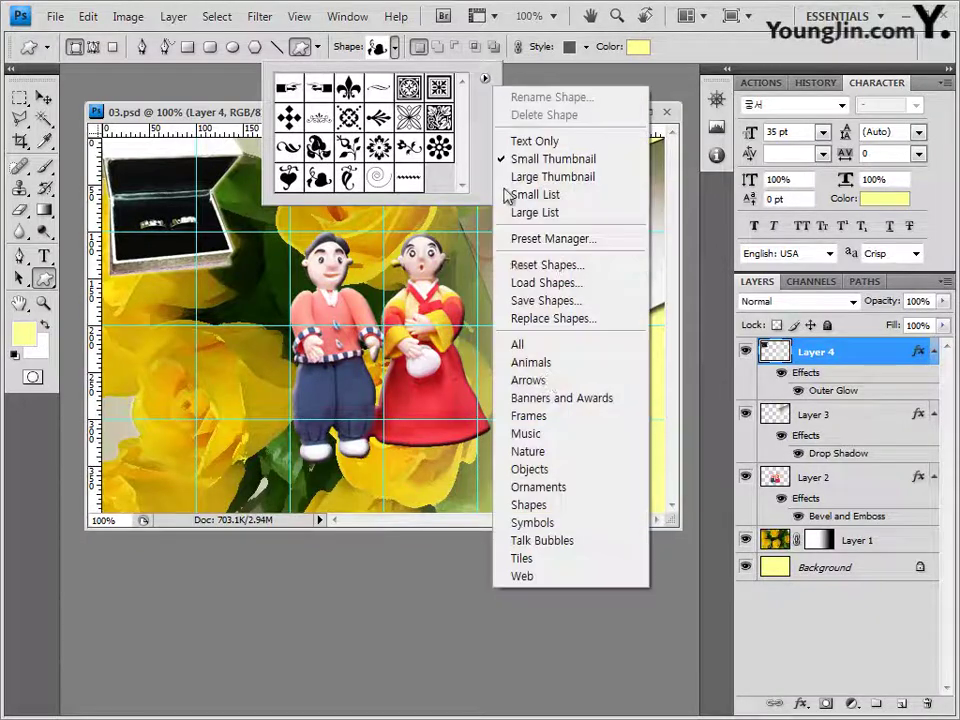
{"action": "left_click", "coordinate": [558, 507]}
{"action": "key", "text": "Return"}
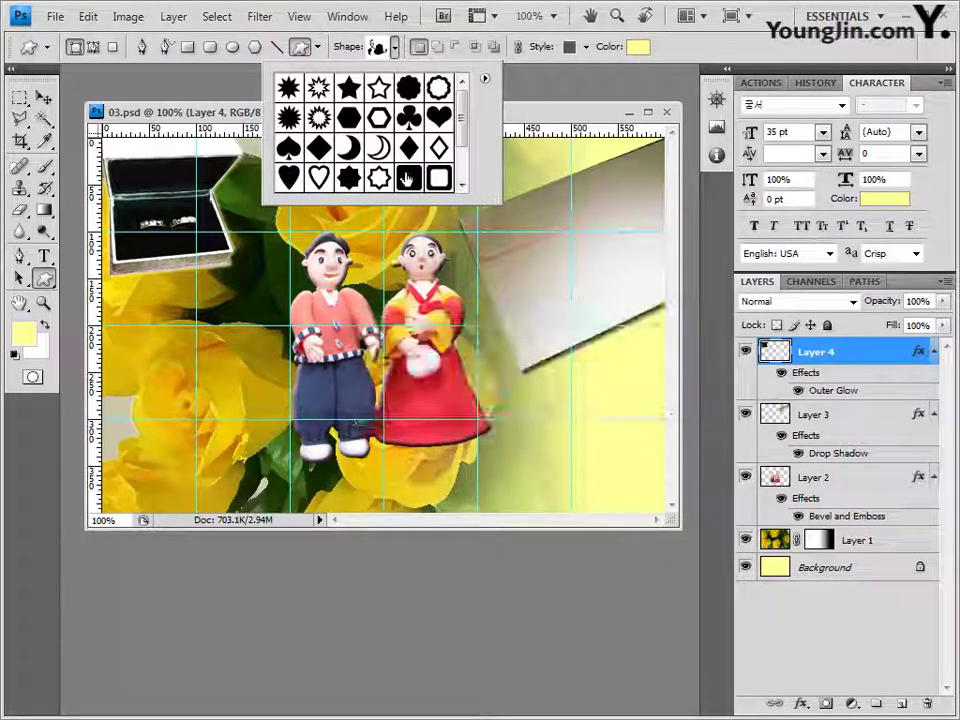
{"action": "left_click", "coordinate": [441, 120]}
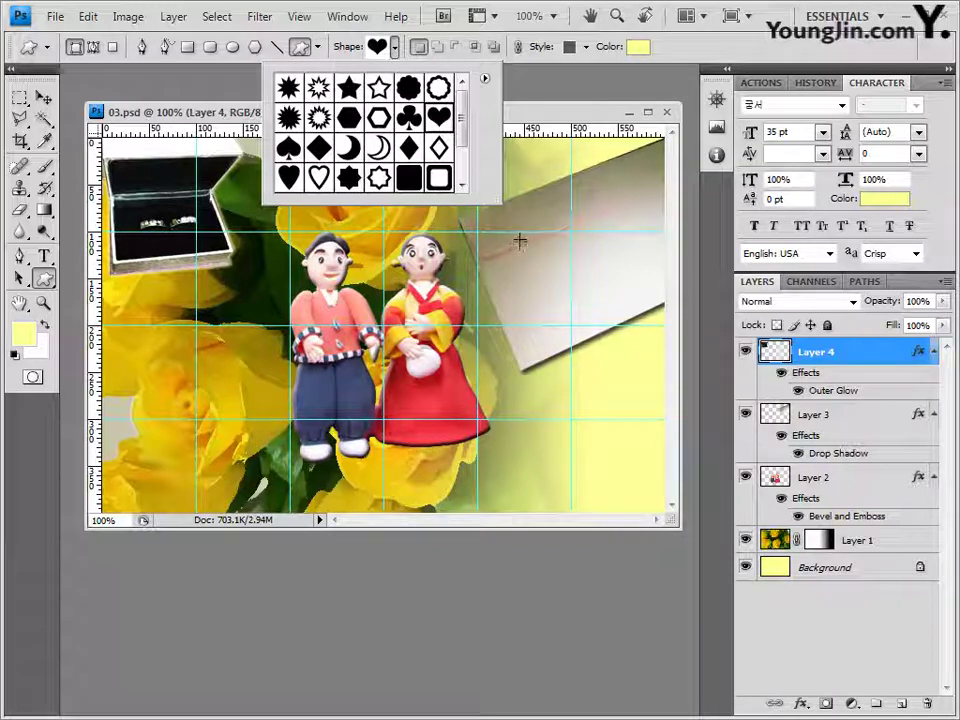
{"action": "left_click_drag", "start_coordinate": [498, 212], "coordinate": [537, 257]}
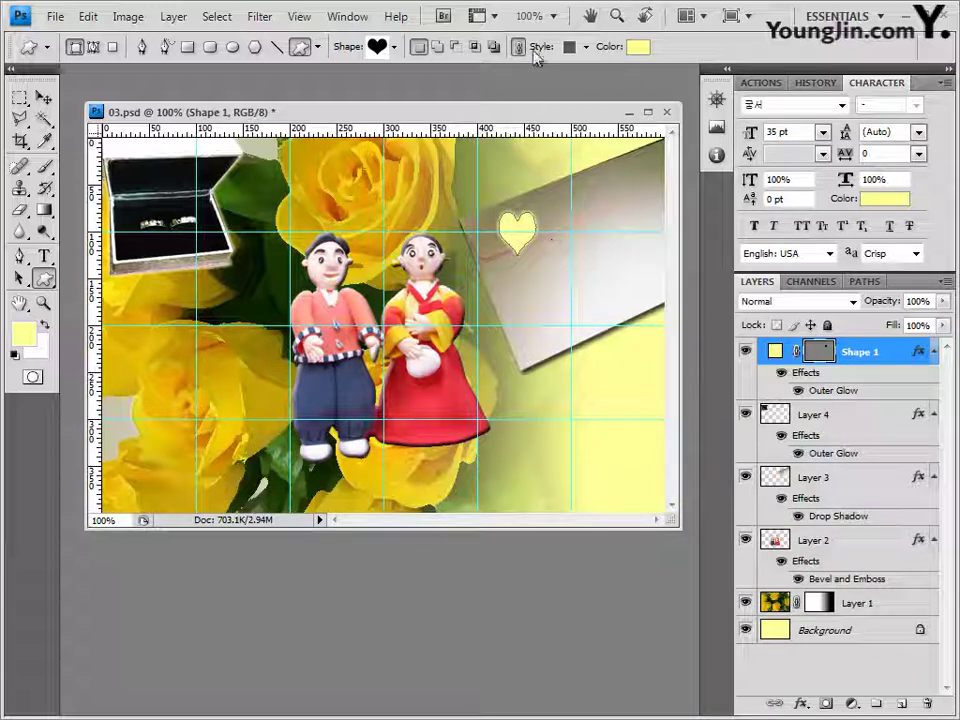
Clear the layer style from the heart shape and set its fill colour to ffffff
{"action": "left_click", "coordinate": [585, 46]}
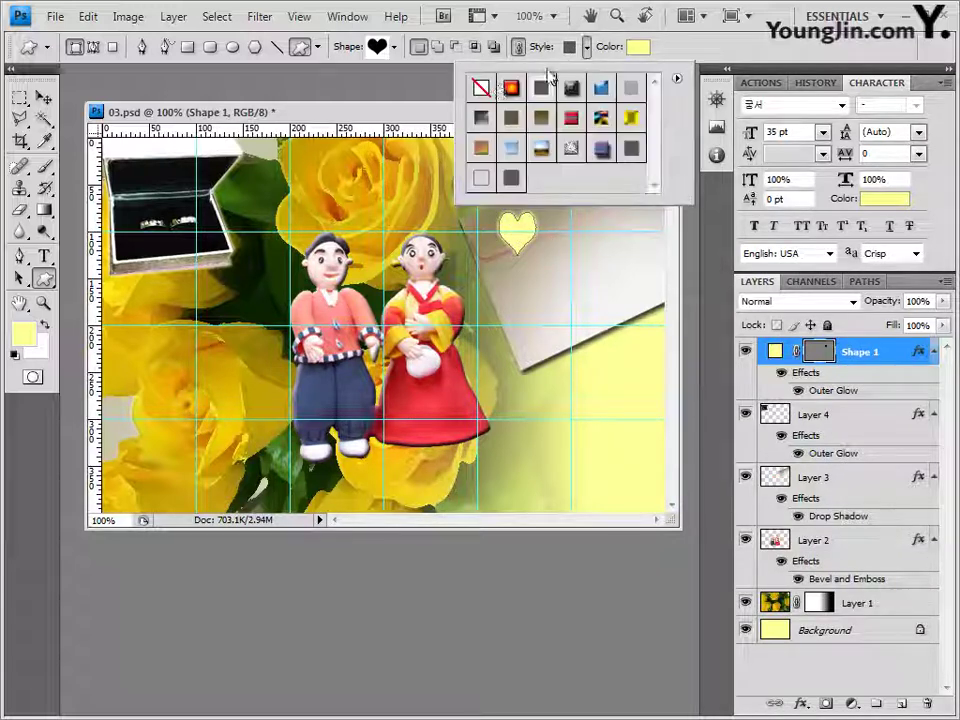
{"action": "left_click", "coordinate": [481, 87]}
{"action": "left_click", "coordinate": [640, 47]}
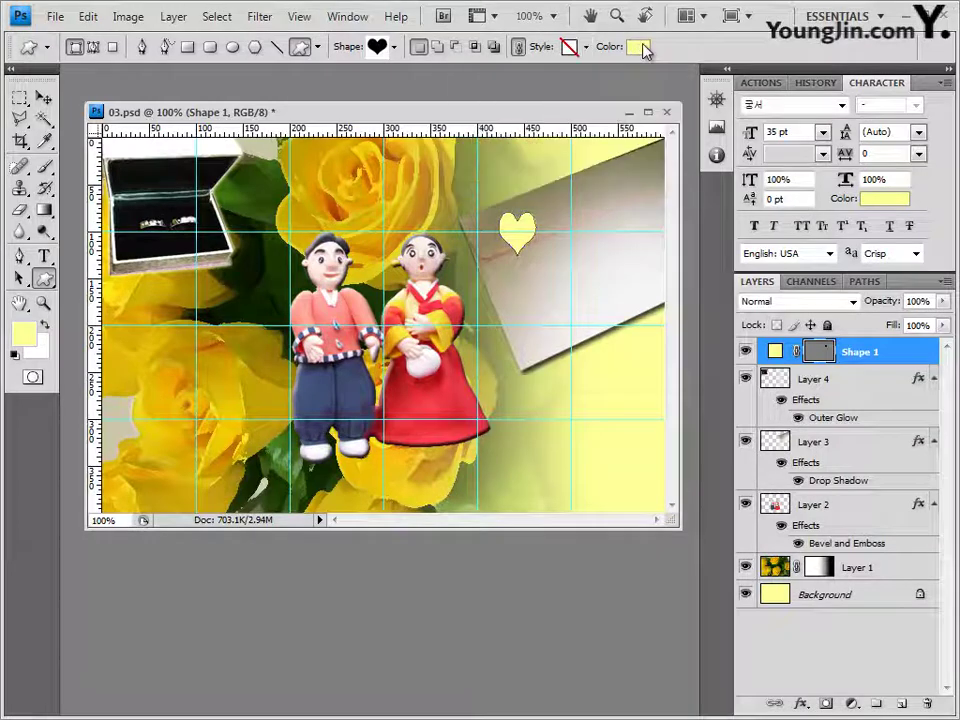
{"action": "double_click", "coordinate": [555, 527]}
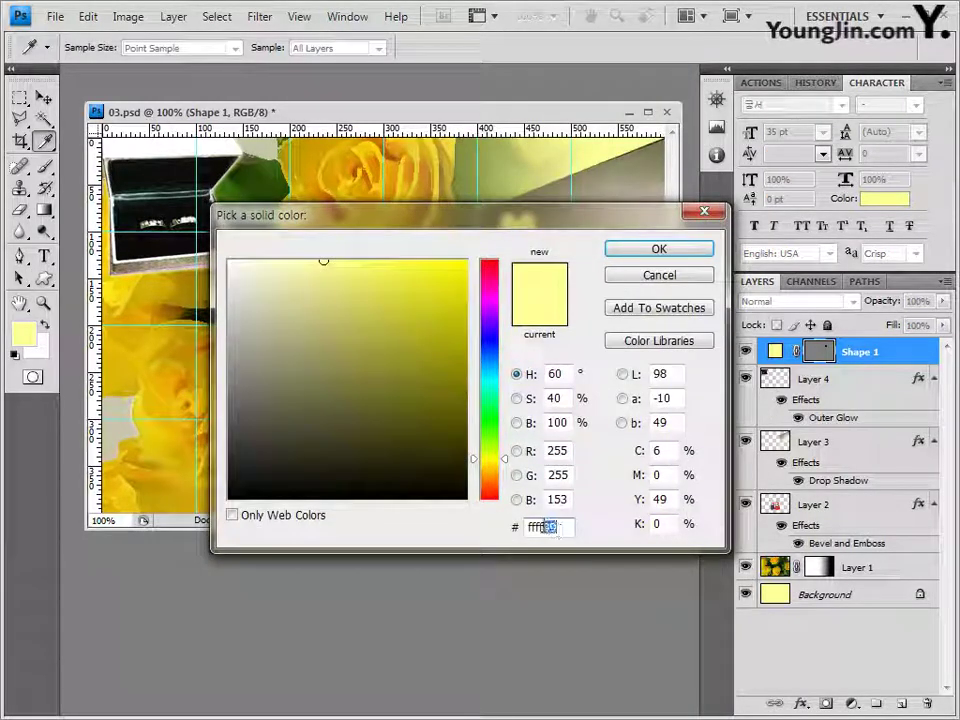
{"action": "type", "text": "ffffFF"}
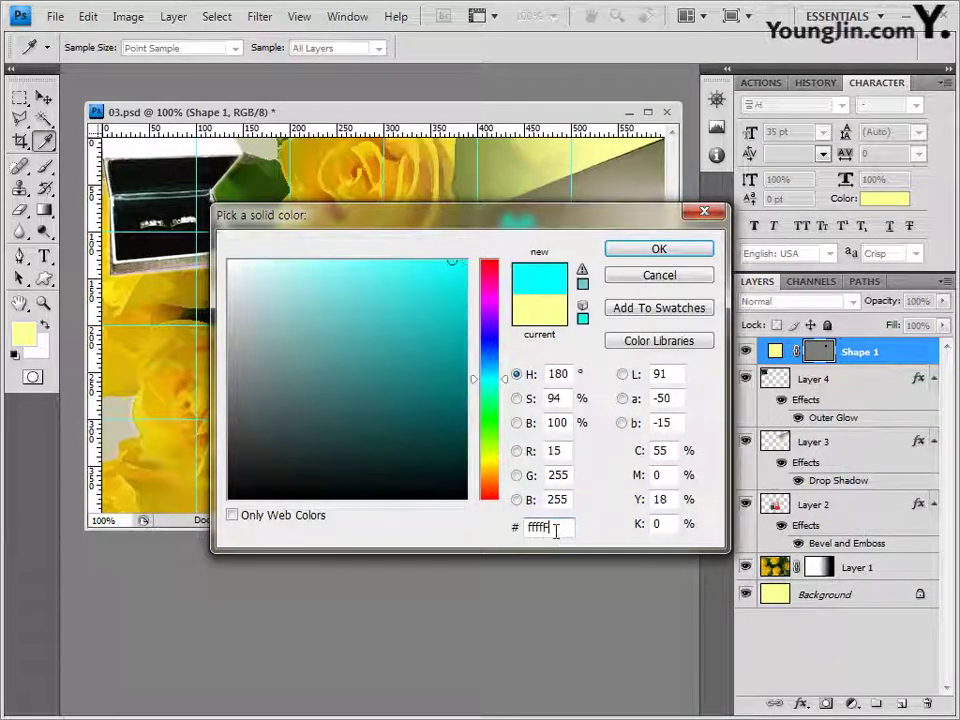
{"action": "left_click", "coordinate": [647, 254]}
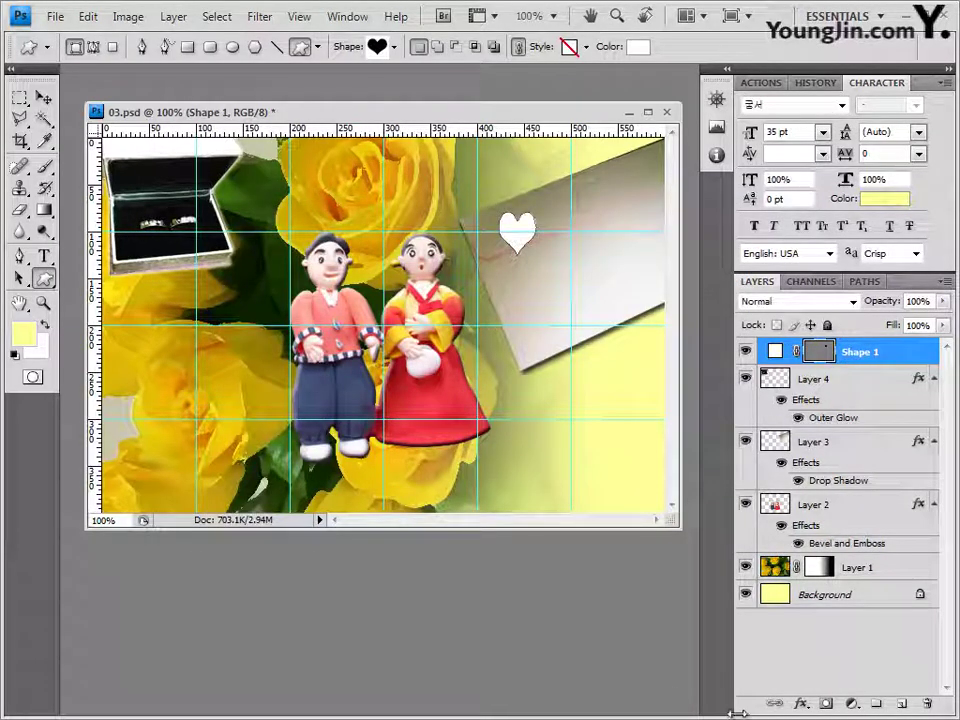
Add a default drop shadow and a 2 px outside stroke in colour 669900 to the heart
{"action": "left_click", "coordinate": [801, 703]}
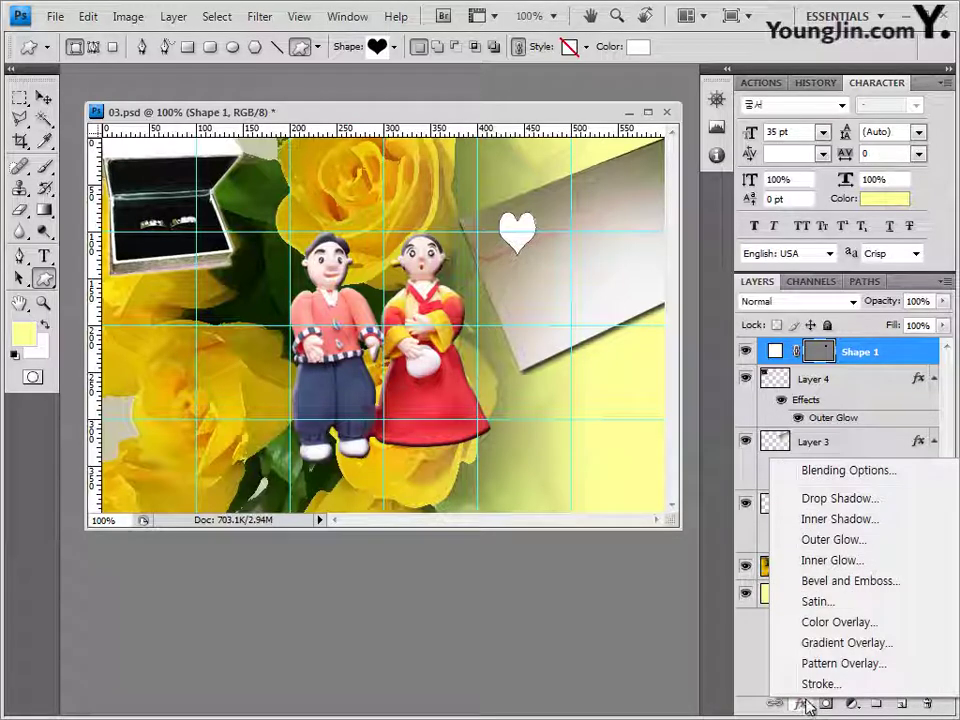
{"action": "left_click", "coordinate": [866, 502]}
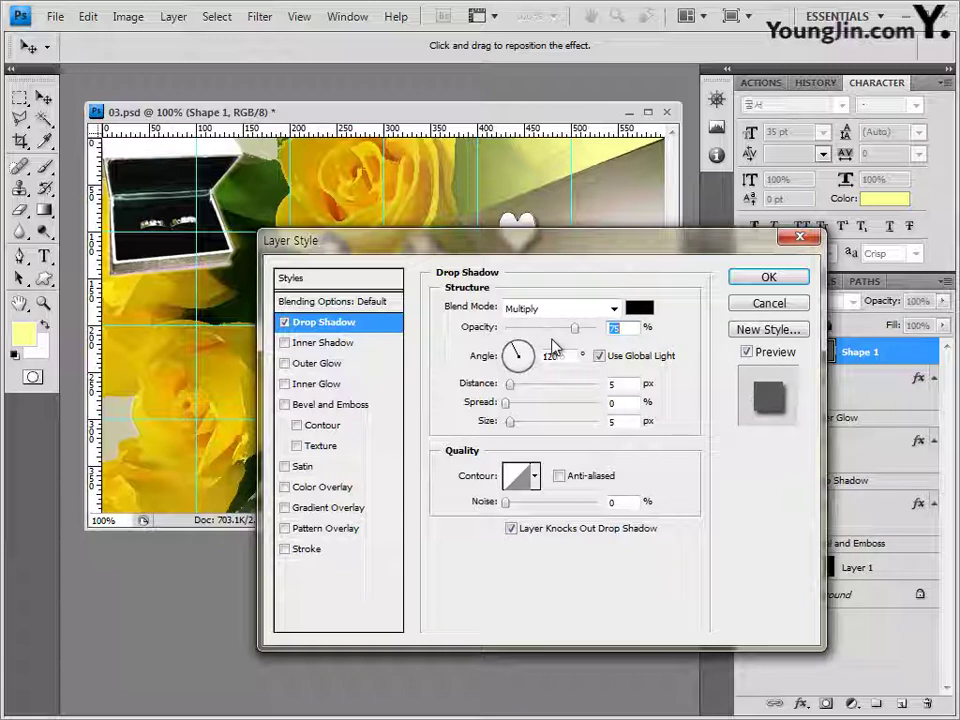
{"action": "left_click", "coordinate": [311, 553]}
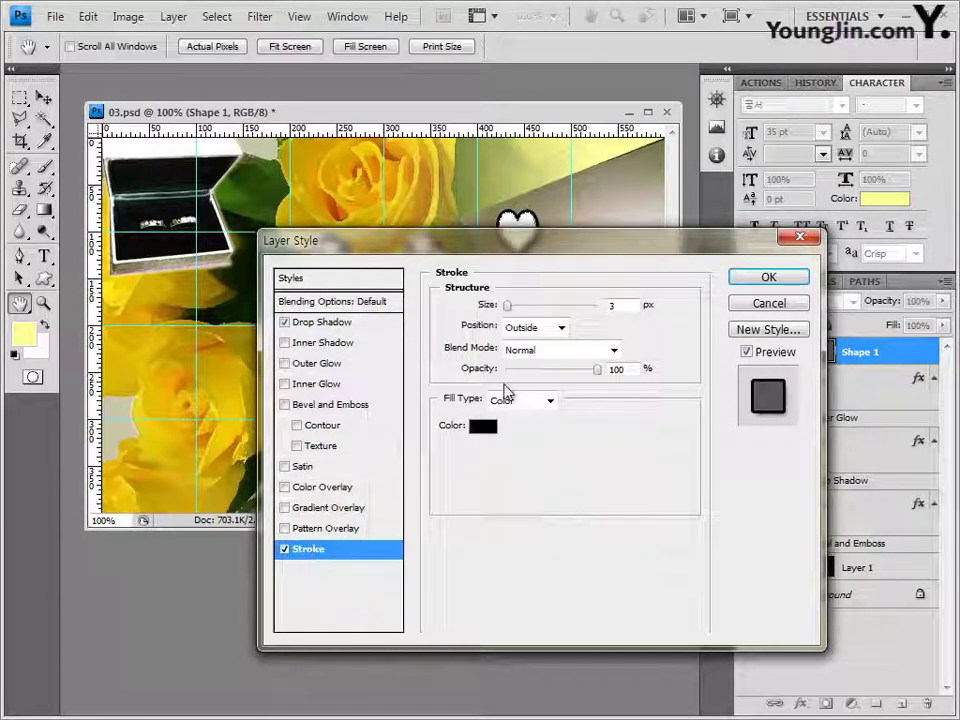
{"action": "left_click", "coordinate": [621, 304]}
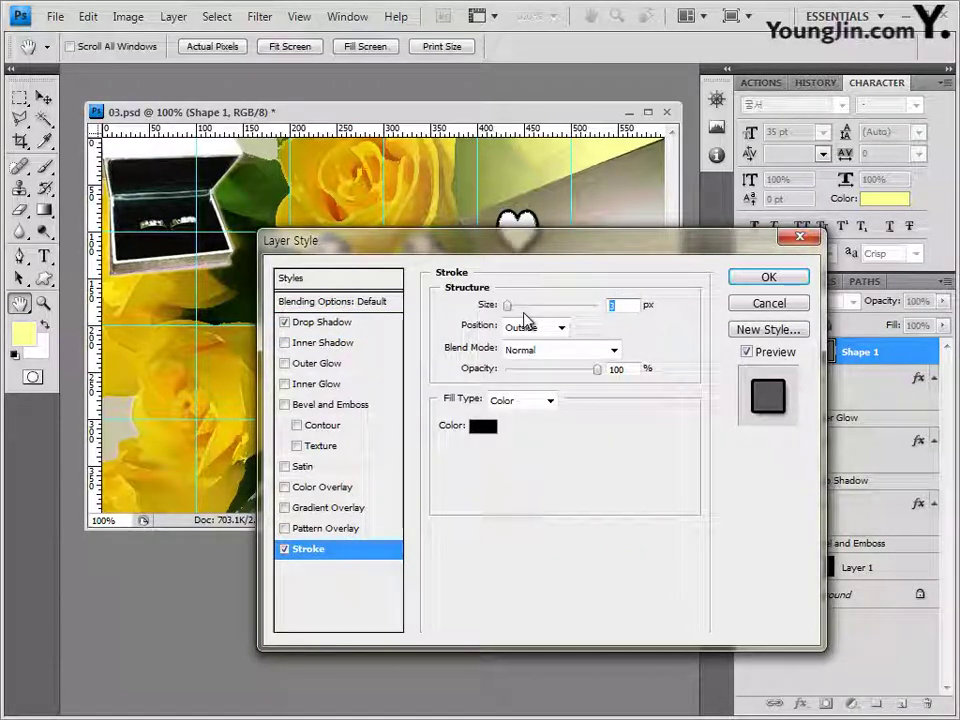
{"action": "type", "text": "2"}
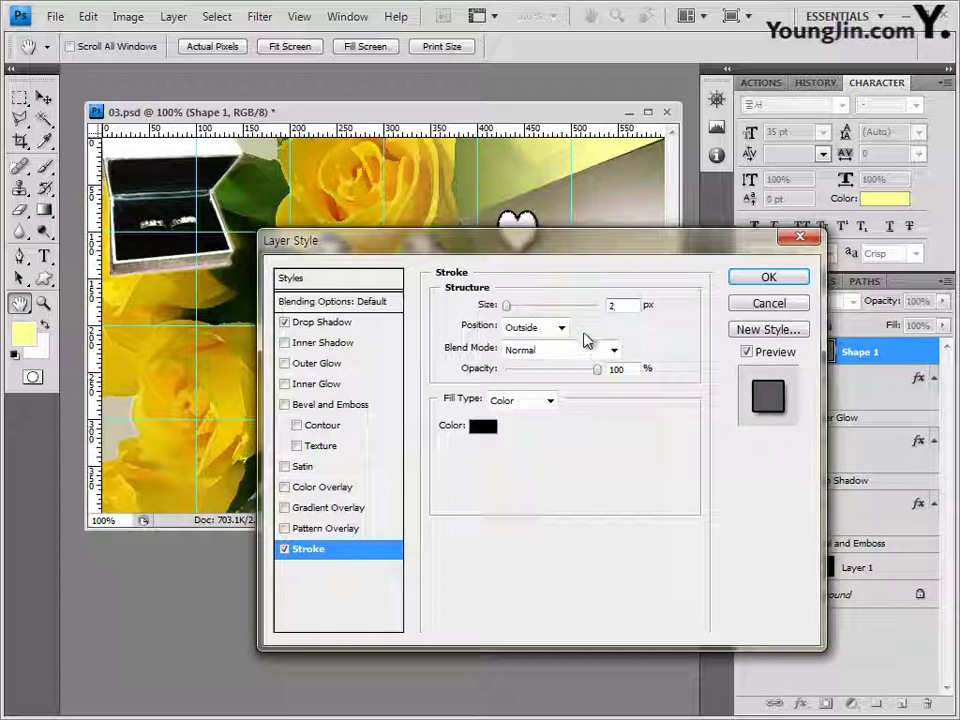
{"action": "left_click", "coordinate": [484, 427]}
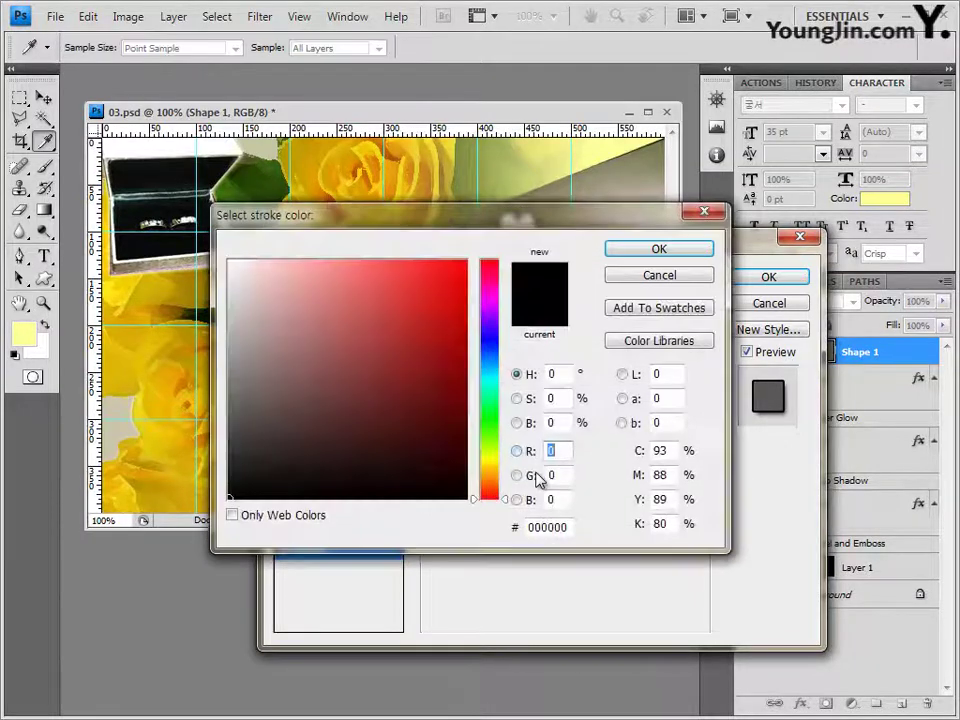
{"action": "left_click", "coordinate": [558, 527]}
{"action": "type", "text": "669900"}
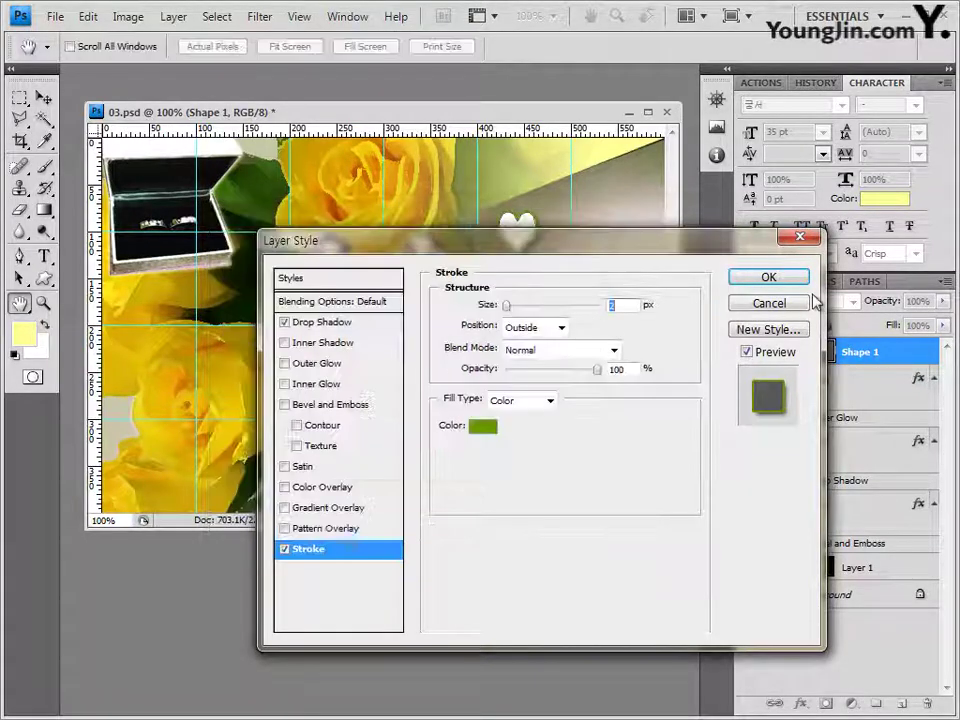
{"action": "left_click", "coordinate": [775, 283]}
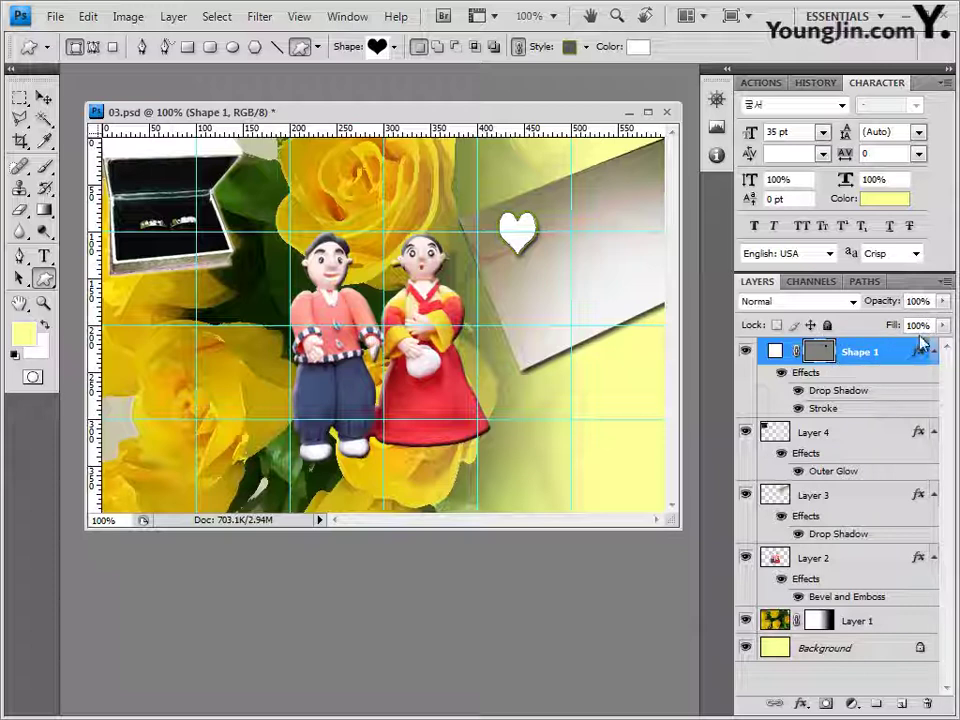
Set the heart layer's opacity to 60%, then tilt the heart slightly counterclockwise and shift it toward the card's left edge
{"action": "key", "text": "6"}
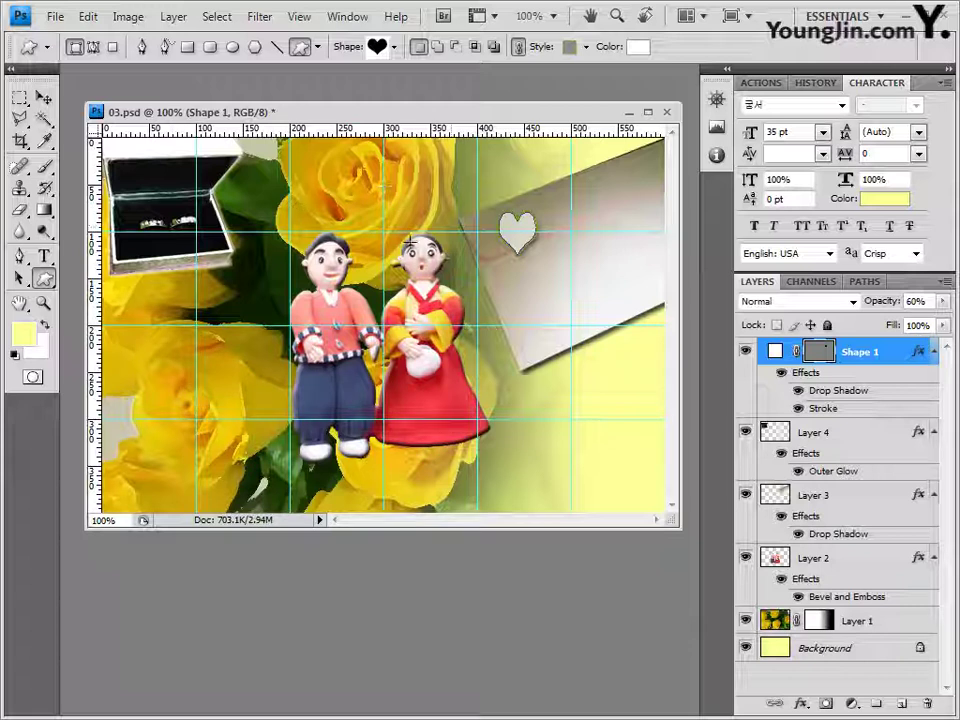
{"action": "key", "text": "ctrl+t"}
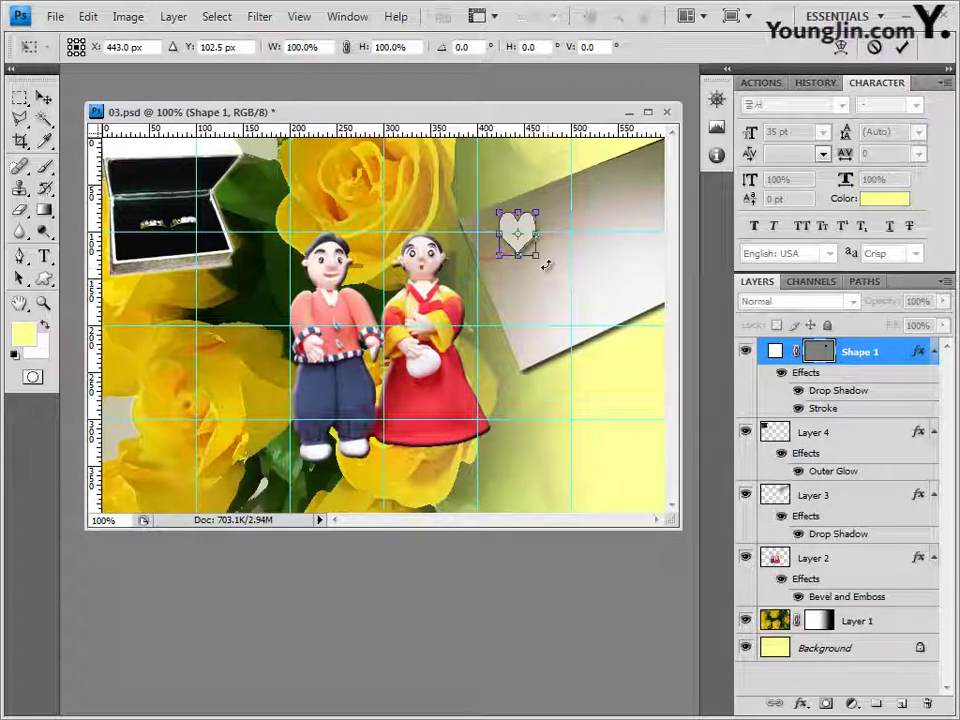
{"action": "left_click_drag", "start_coordinate": [545, 258], "coordinate": [521, 246]}
{"action": "key", "text": "Return"}
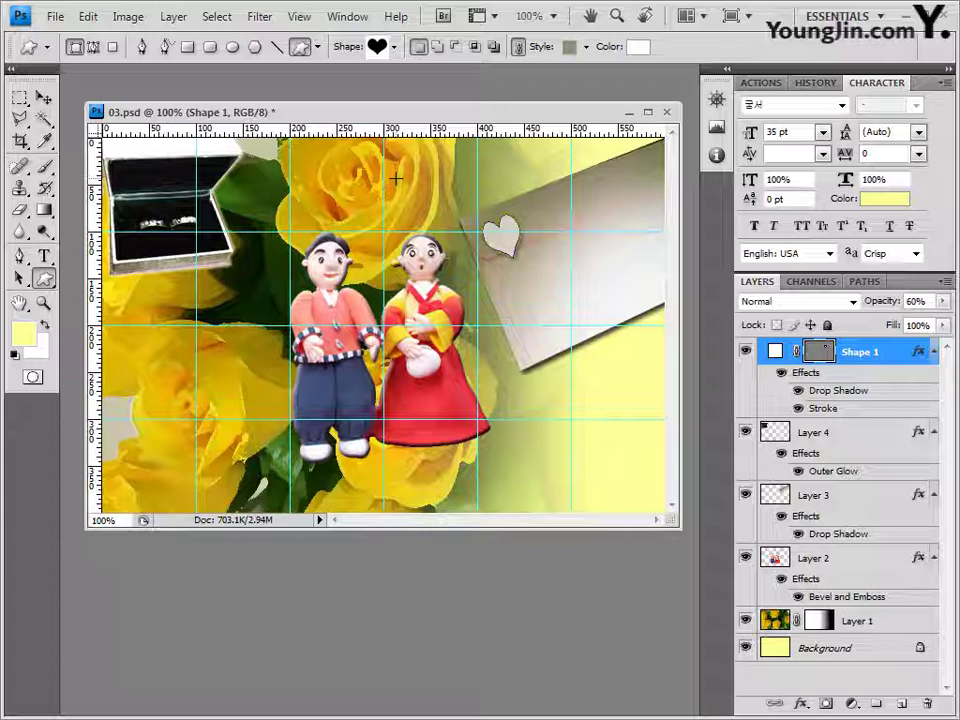
Replace the custom shape presets with the Ornaments set and draw a flower-stem ornament in the image's lower right area, below the card
{"action": "left_click", "coordinate": [394, 48]}
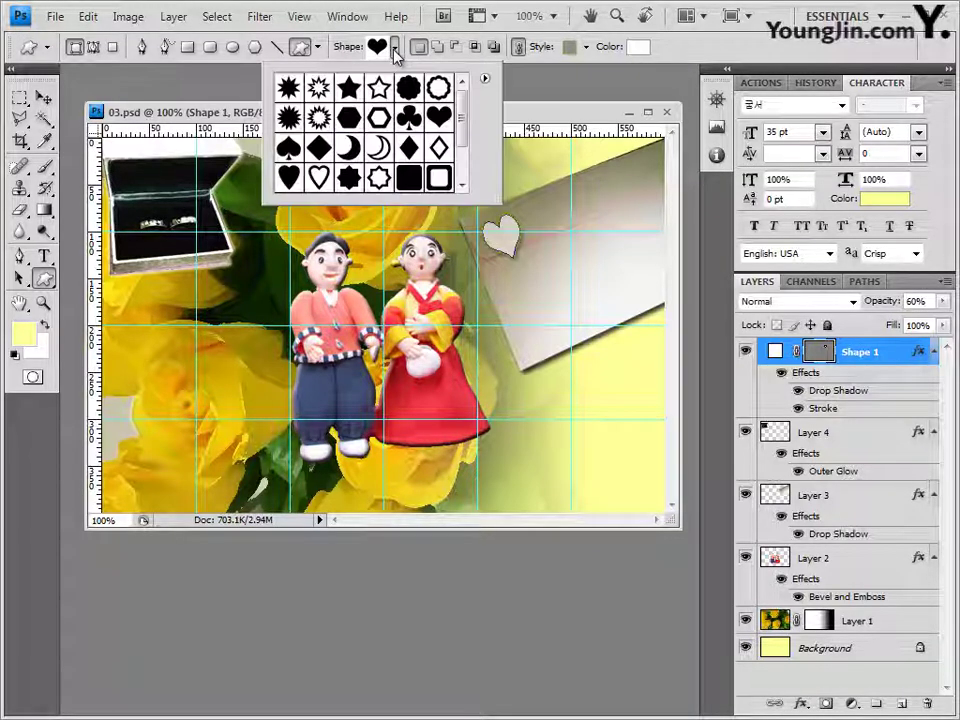
{"action": "left_click", "coordinate": [484, 78]}
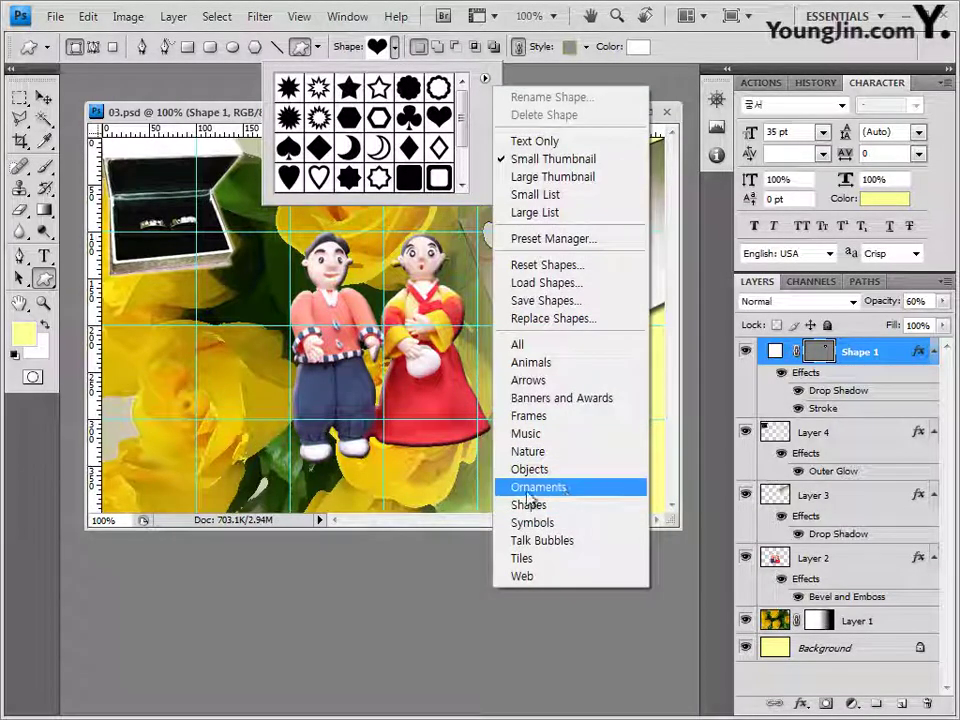
{"action": "left_click", "coordinate": [574, 489]}
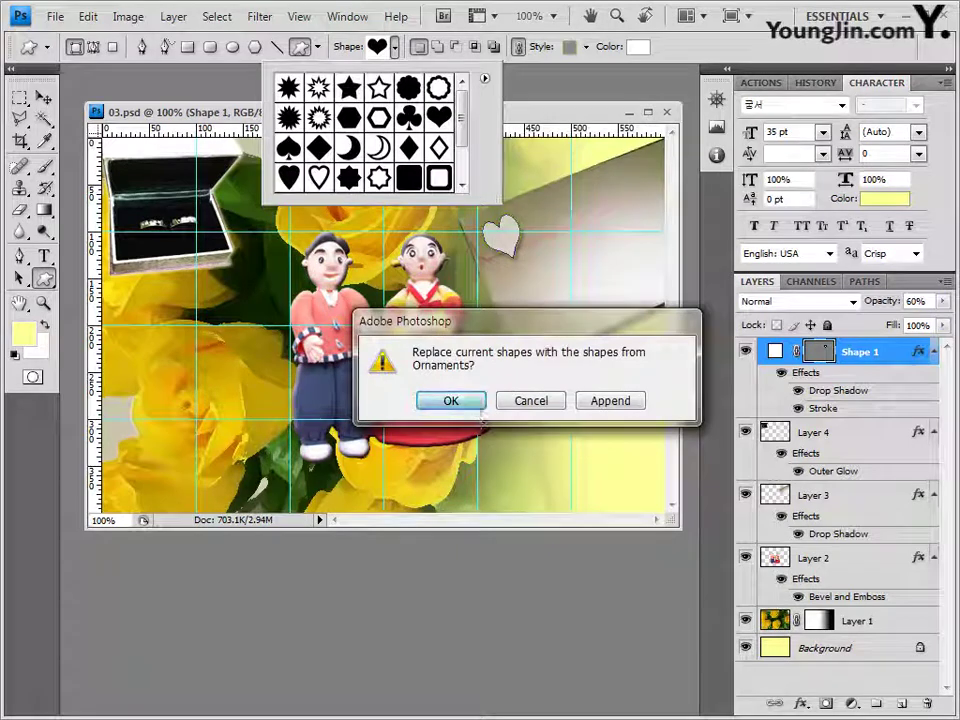
{"action": "key", "text": "Return"}
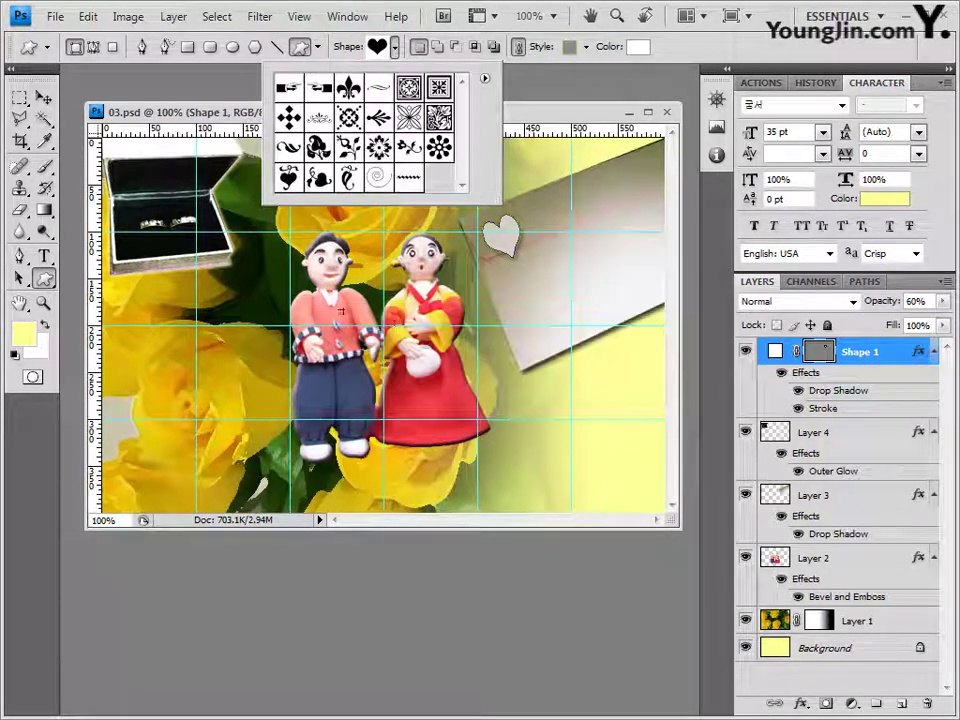
{"action": "left_click", "coordinate": [410, 150]}
{"action": "left_click", "coordinate": [553, 122]}
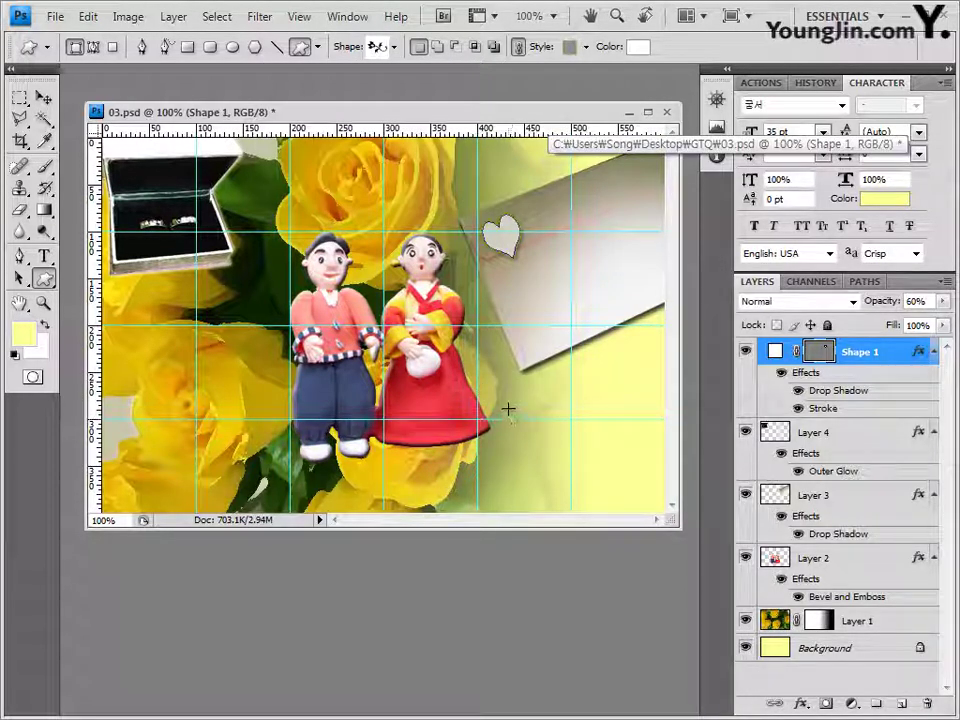
{"action": "left_click_drag", "start_coordinate": [531, 401], "coordinate": [613, 500]}
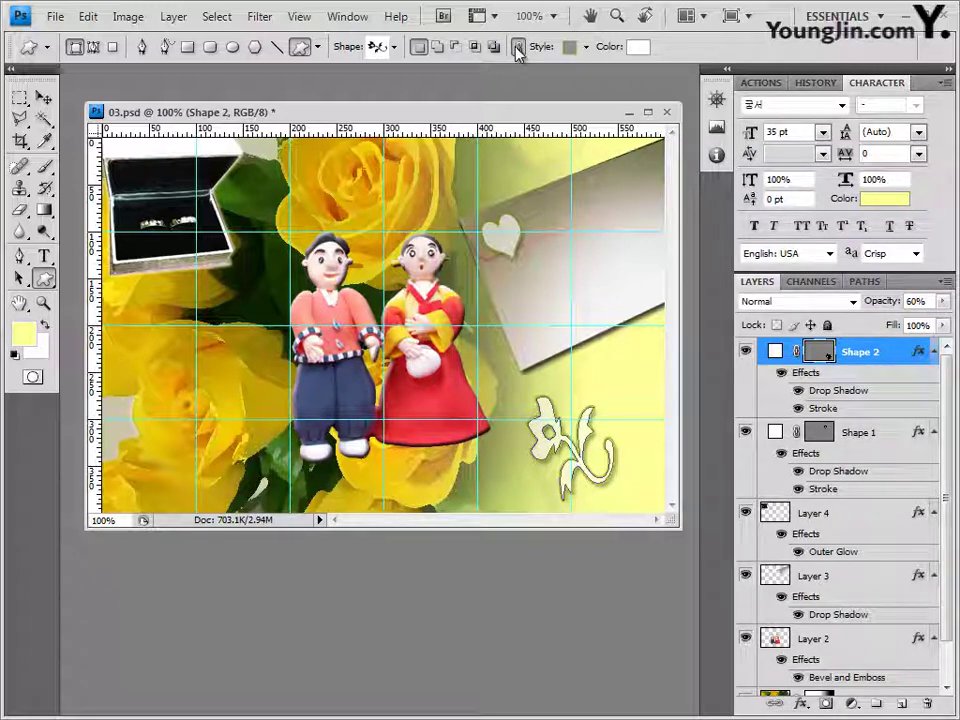
Clear the layer style from the flower ornament and set its fill colour to FF74FD
{"action": "left_click", "coordinate": [587, 47]}
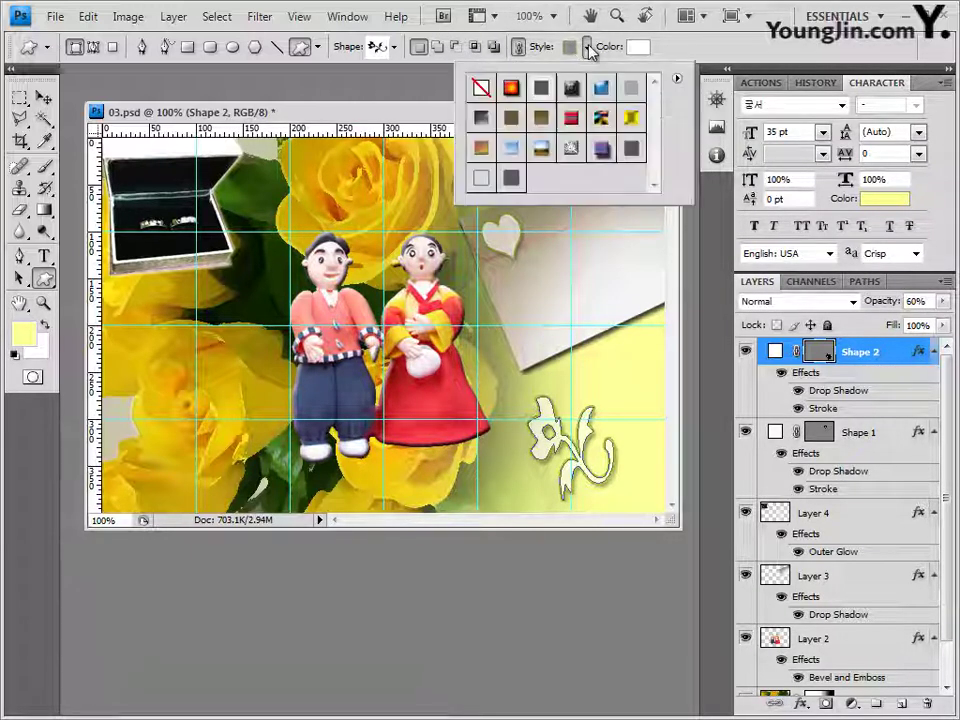
{"action": "left_click", "coordinate": [481, 88]}
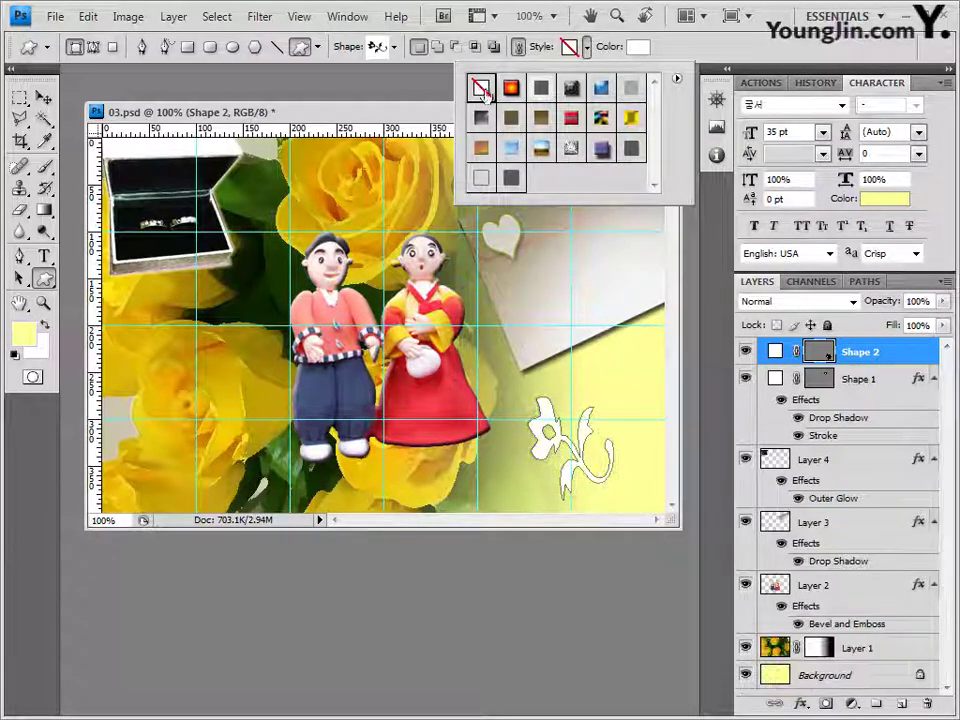
{"action": "left_click", "coordinate": [641, 51]}
{"action": "double_click", "coordinate": [562, 527]}
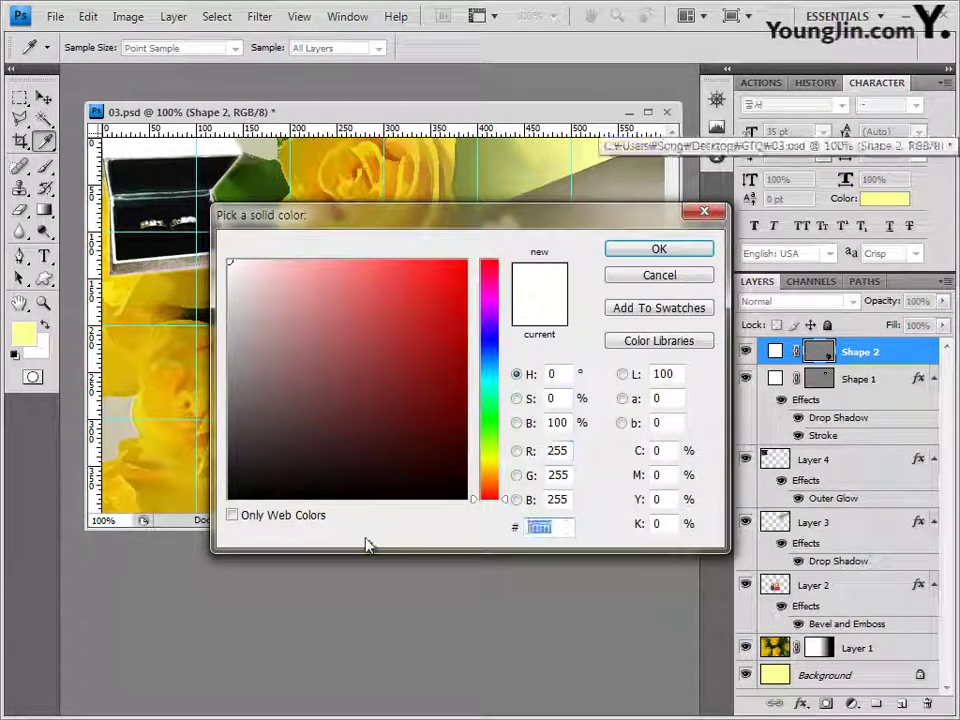
{"action": "type", "text": "FF"}
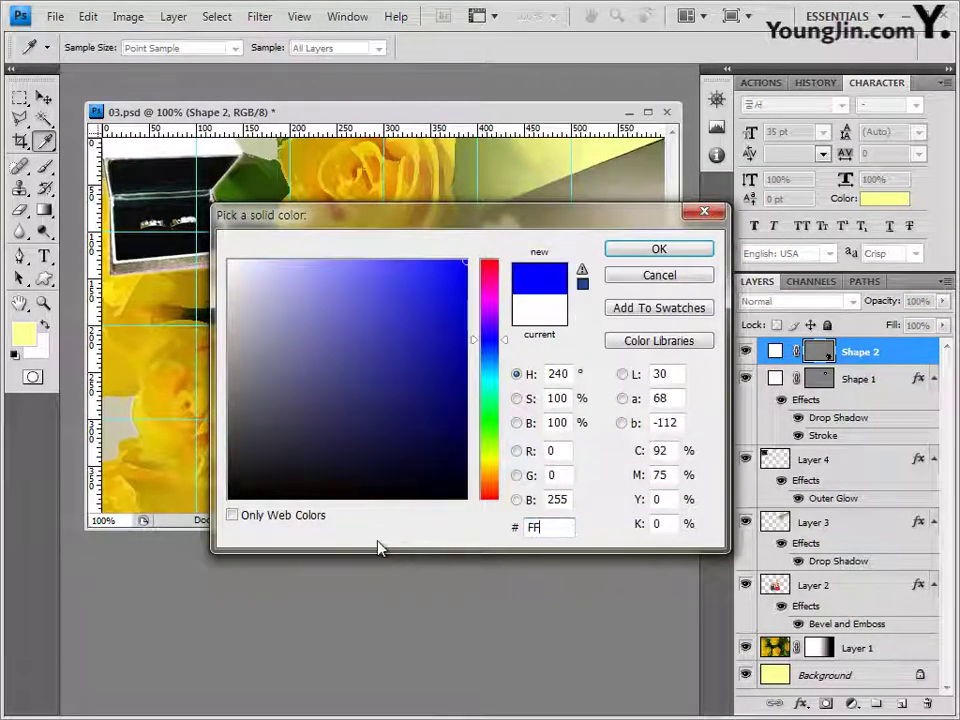
{"action": "type", "text": "74FD"}
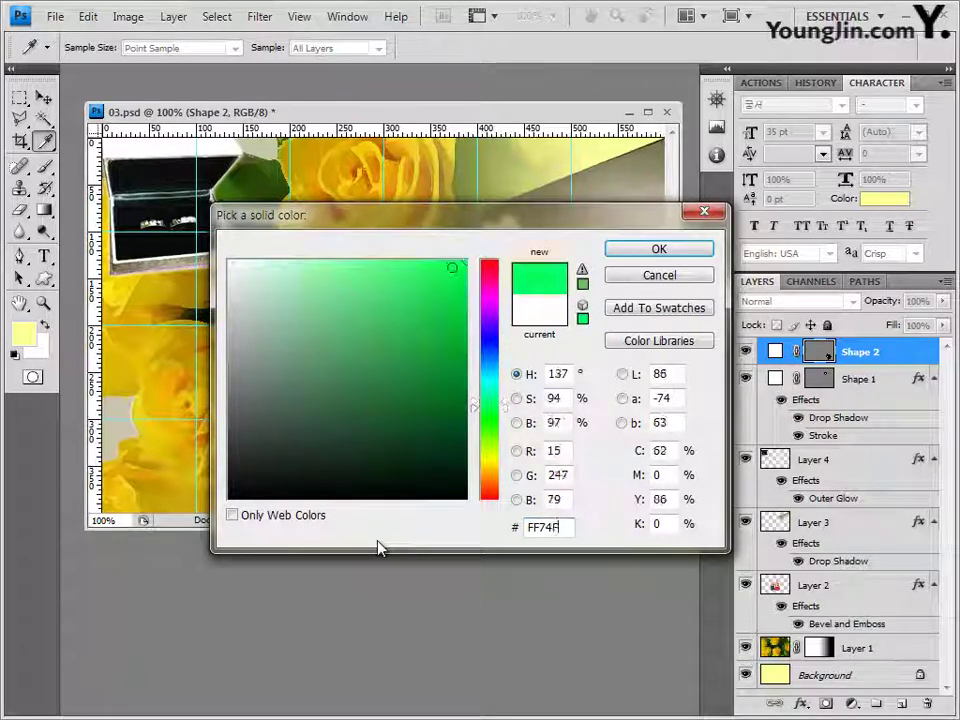
{"action": "left_click", "coordinate": [670, 255]}
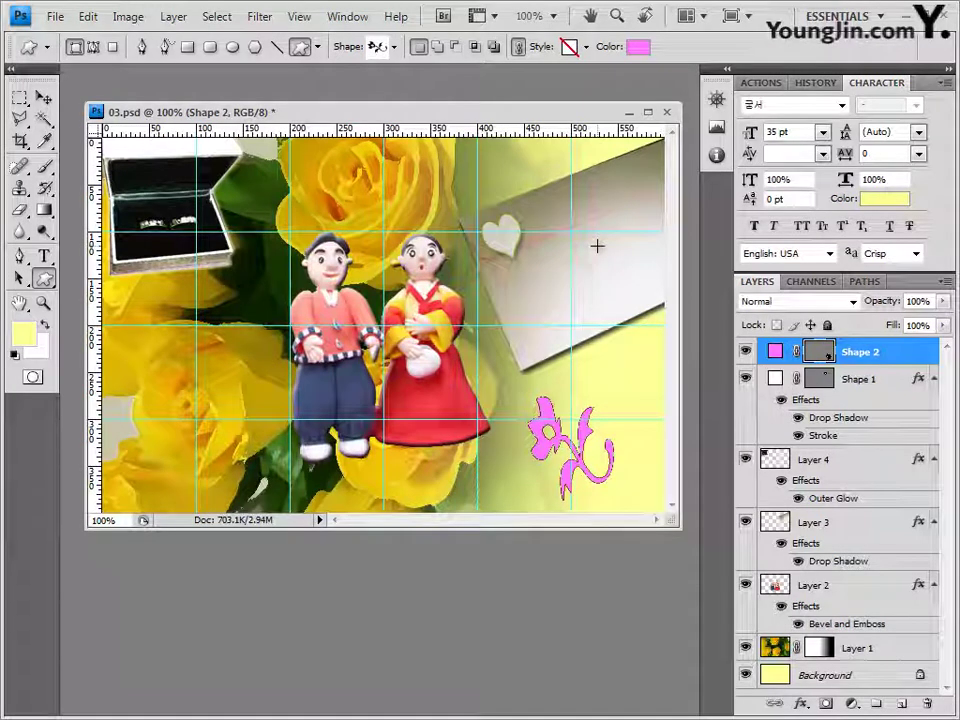
Apply a Bevel and Emboss effect with default settings to the flower ornament
{"action": "left_click", "coordinate": [800, 703]}
{"action": "left_click", "coordinate": [852, 589]}
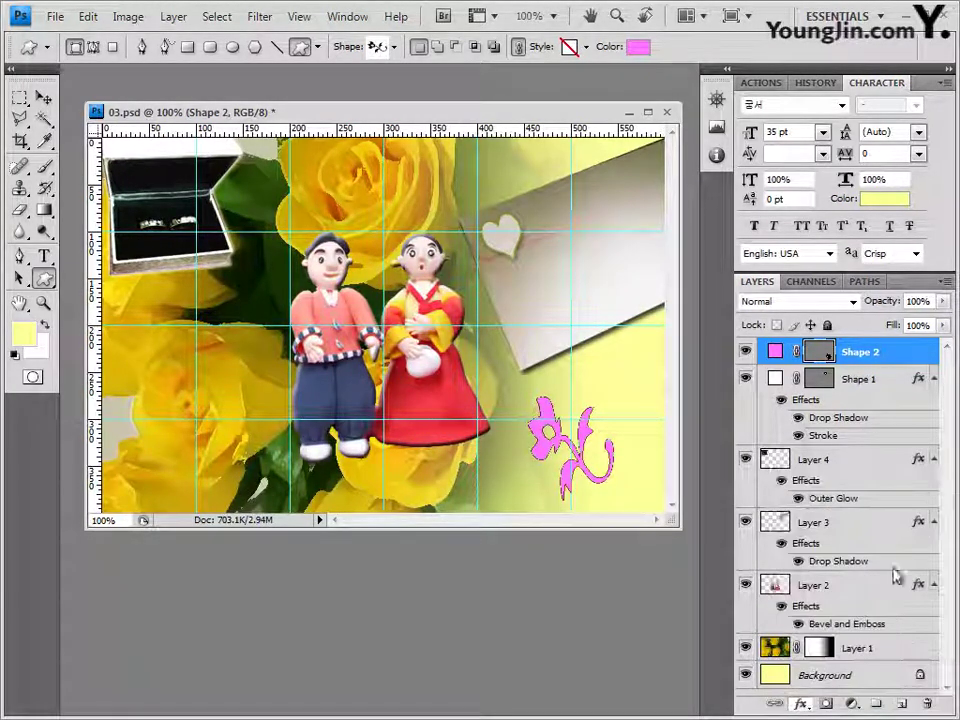
{"action": "left_click", "coordinate": [795, 276]}
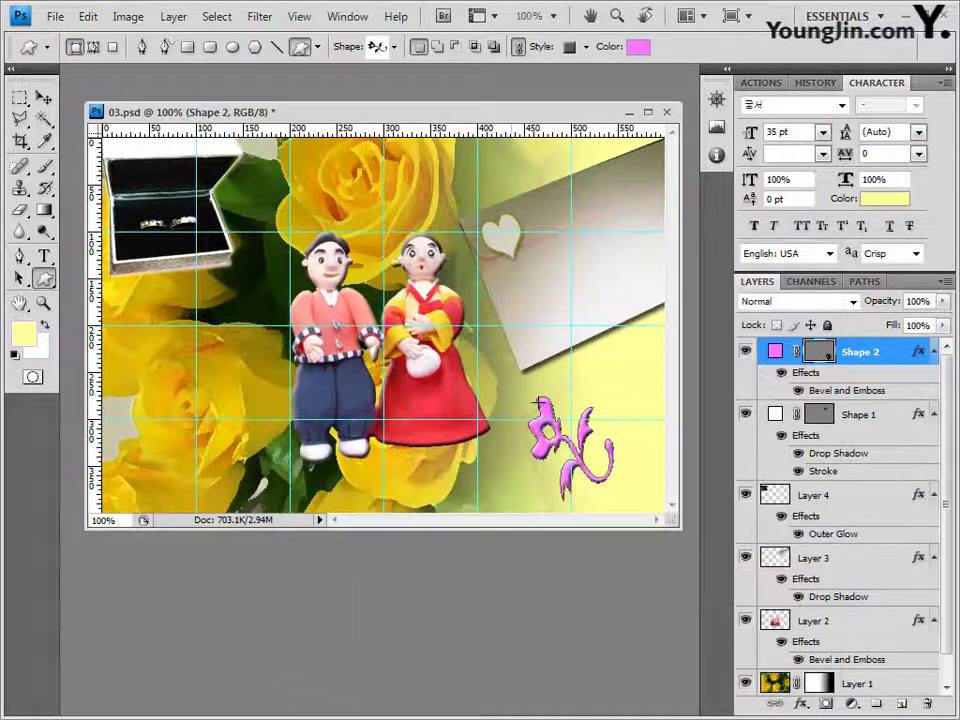
Rotate the flower ornament about 13° clockwise, scale it to about 82% wide and 85% high, and reposition it below the card
{"action": "key", "text": "ctrl+t"}
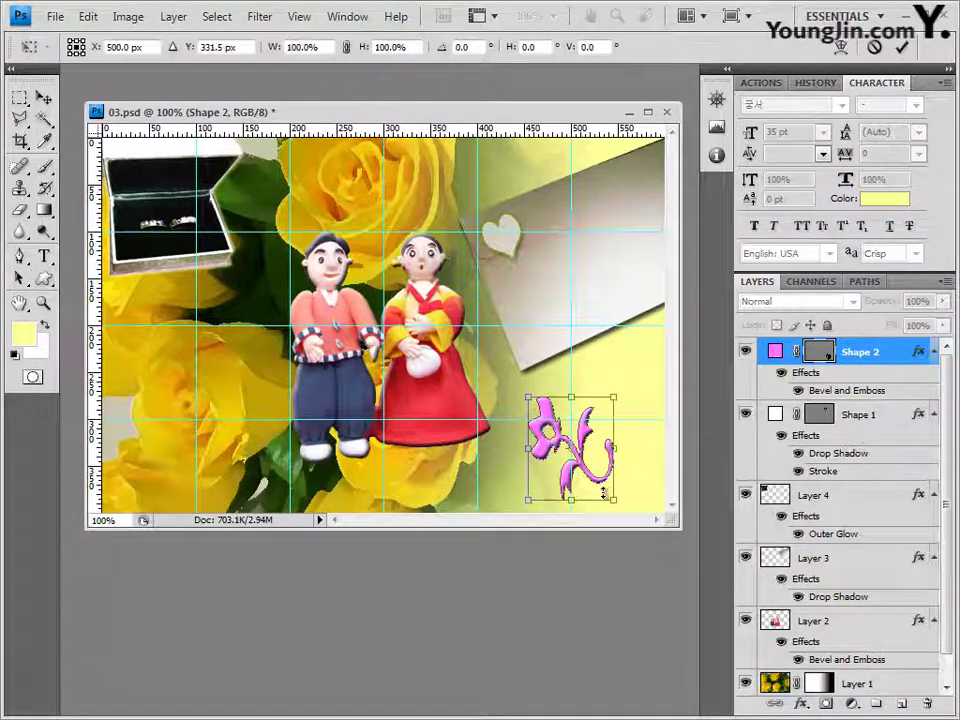
{"action": "left_click_drag", "start_coordinate": [625, 492], "coordinate": [609, 418]}
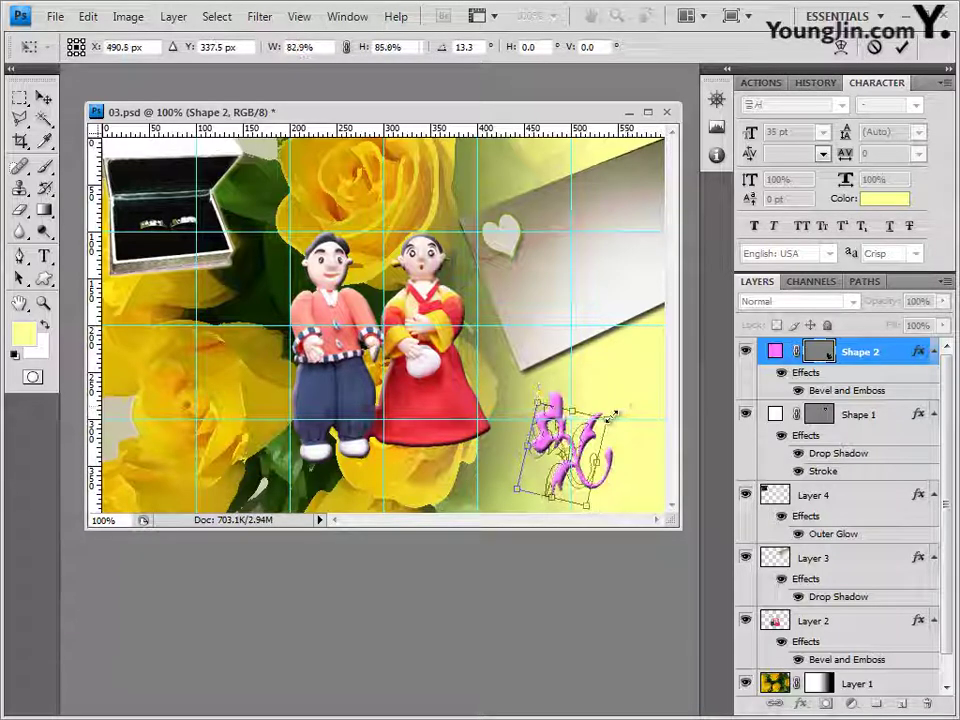
{"action": "key", "text": "Up"}
{"action": "key", "text": "Up"}
{"action": "key", "text": "Up"}
{"action": "key", "text": "Up"}
{"action": "key", "text": "Up"}
{"action": "key", "text": "Up"}
{"action": "key", "text": "Up"}
{"action": "key", "text": "Up"}
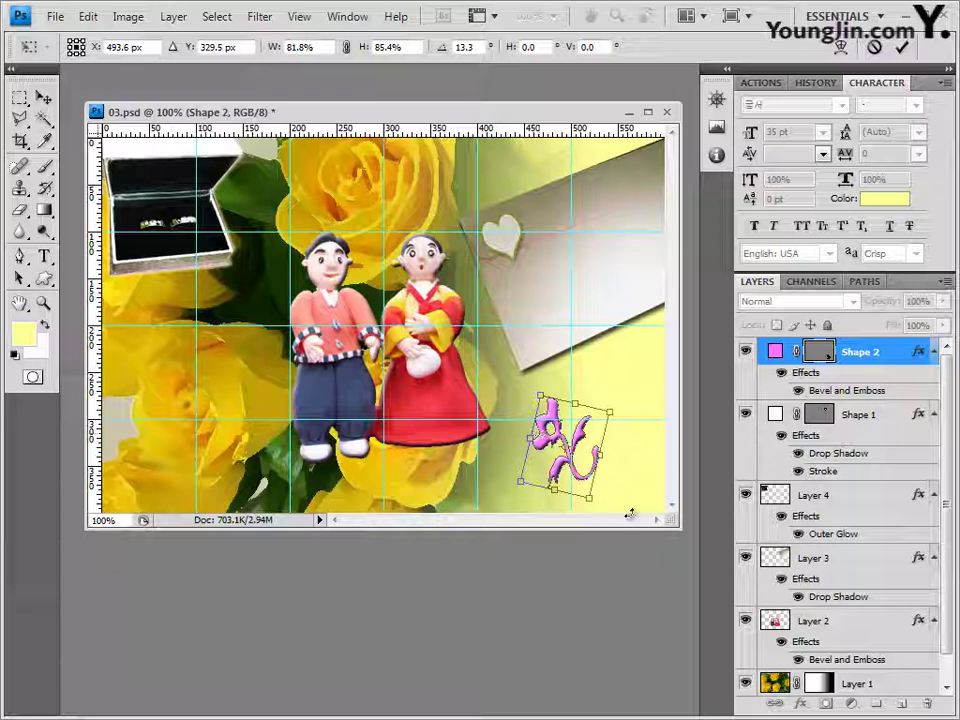
{"action": "left_click_drag", "start_coordinate": [582, 479], "coordinate": [606, 512]}
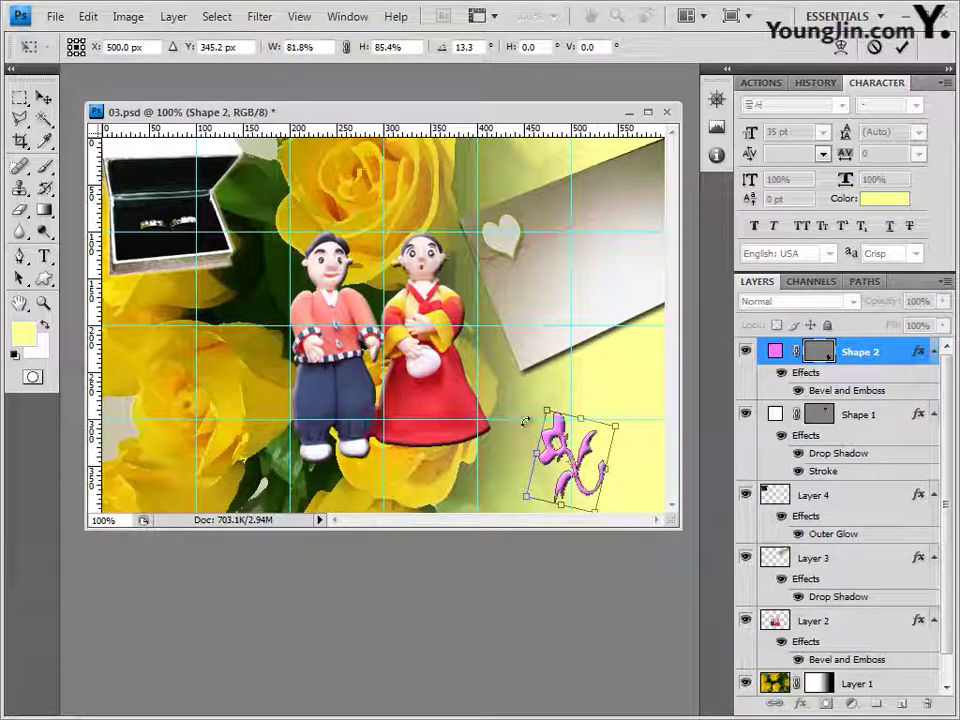
{"action": "key", "text": "Return"}
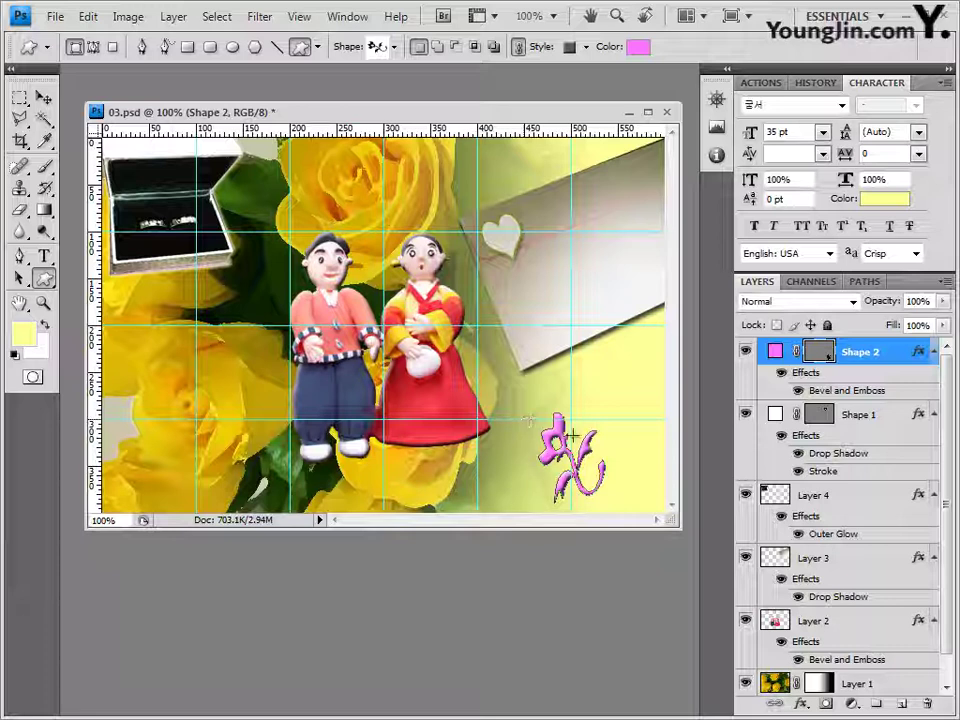
Enlarge the flower ornament from its upper-left corner, keeping its lower-right corner in place
{"action": "key", "text": "ctrl+t"}
{"action": "left_click_drag", "start_coordinate": [536, 411], "coordinate": [521, 393]}
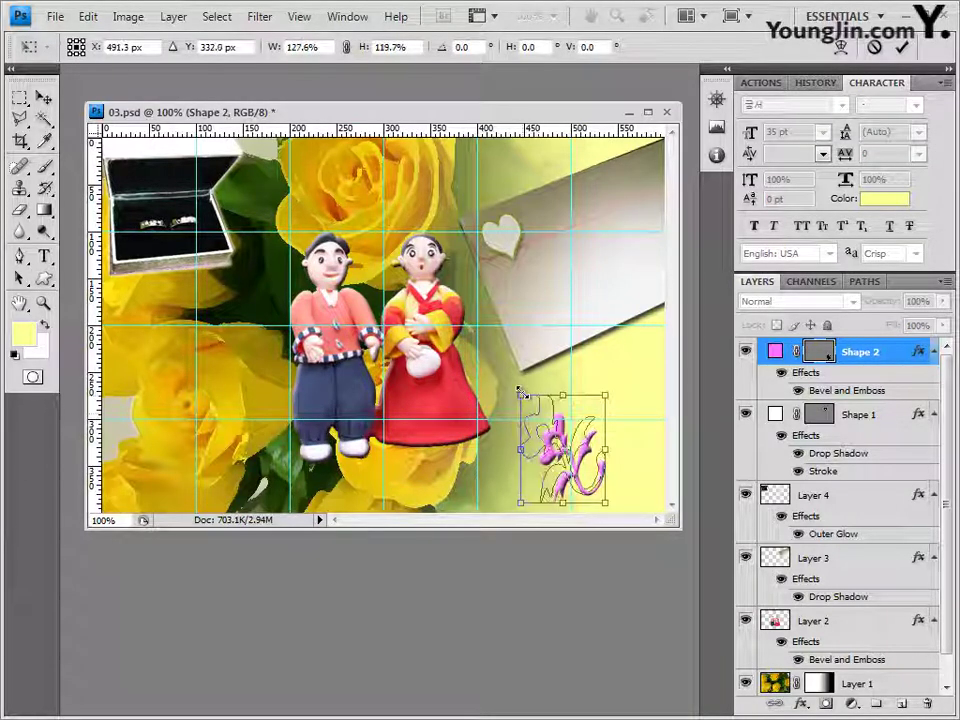
{"action": "key", "text": "Return"}
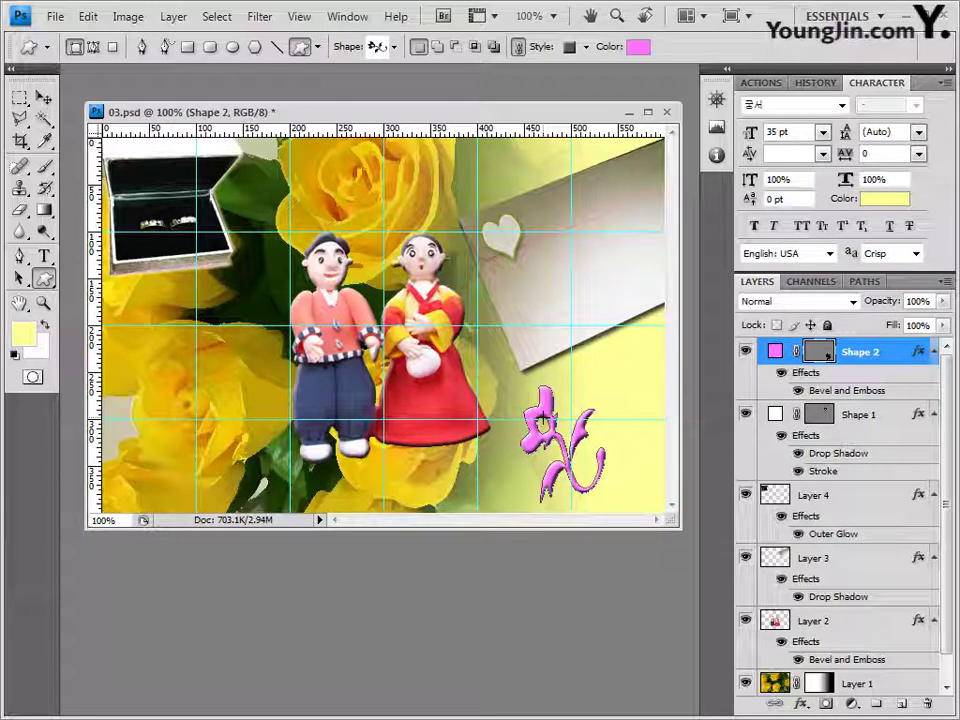
Add the horizontal text "우리 결혼해요" on the card, starting just below the heart
{"action": "left_click", "coordinate": [44, 256]}
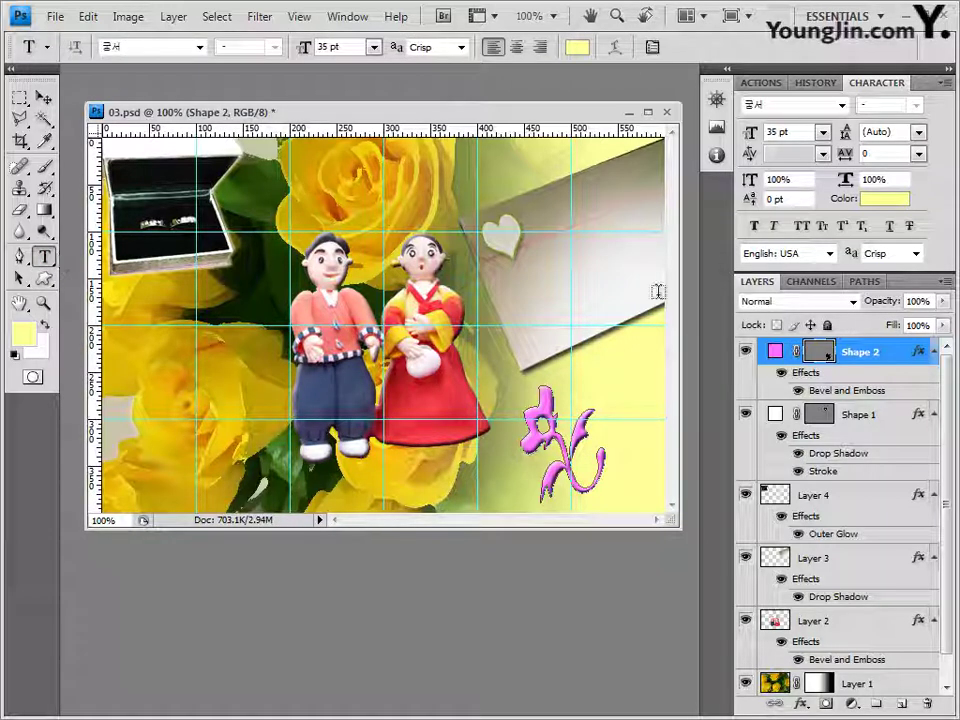
{"action": "left_click", "coordinate": [527, 290]}
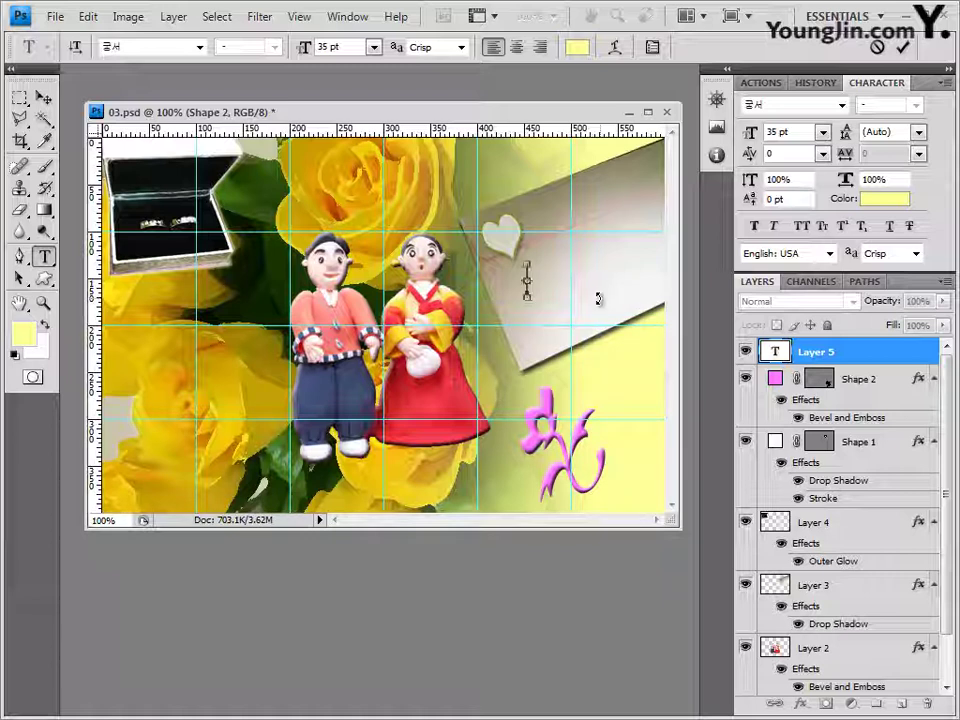
{"action": "type", "text": "우리 결혼"}
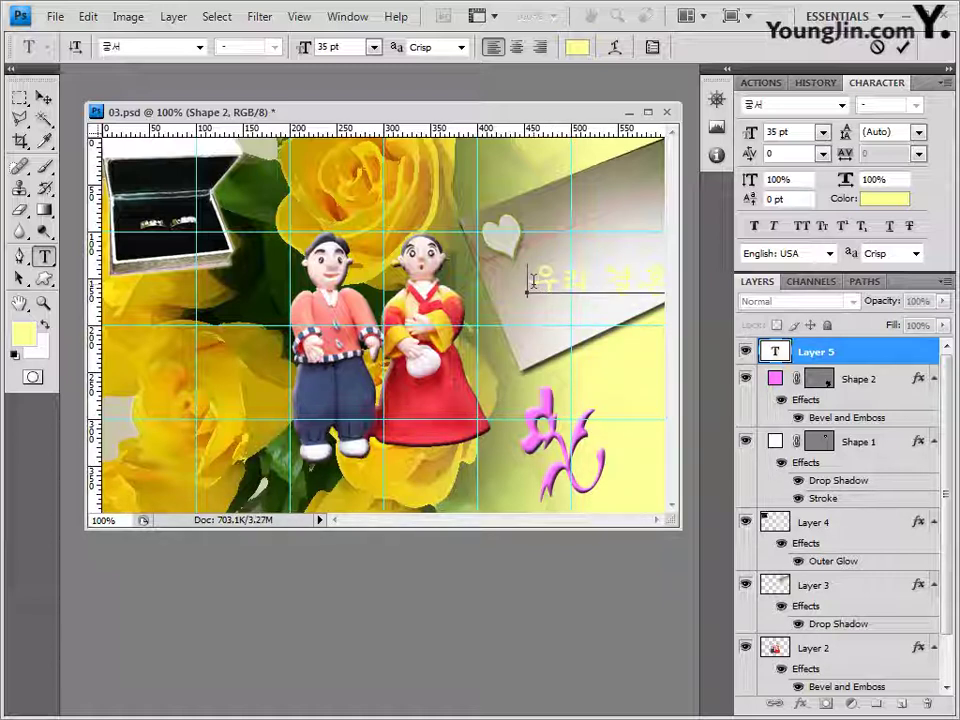
Set the size of the whole "우리 결혼해요" text to 25 pt and commit the text layer
{"action": "key", "text": "ctrl+a"}
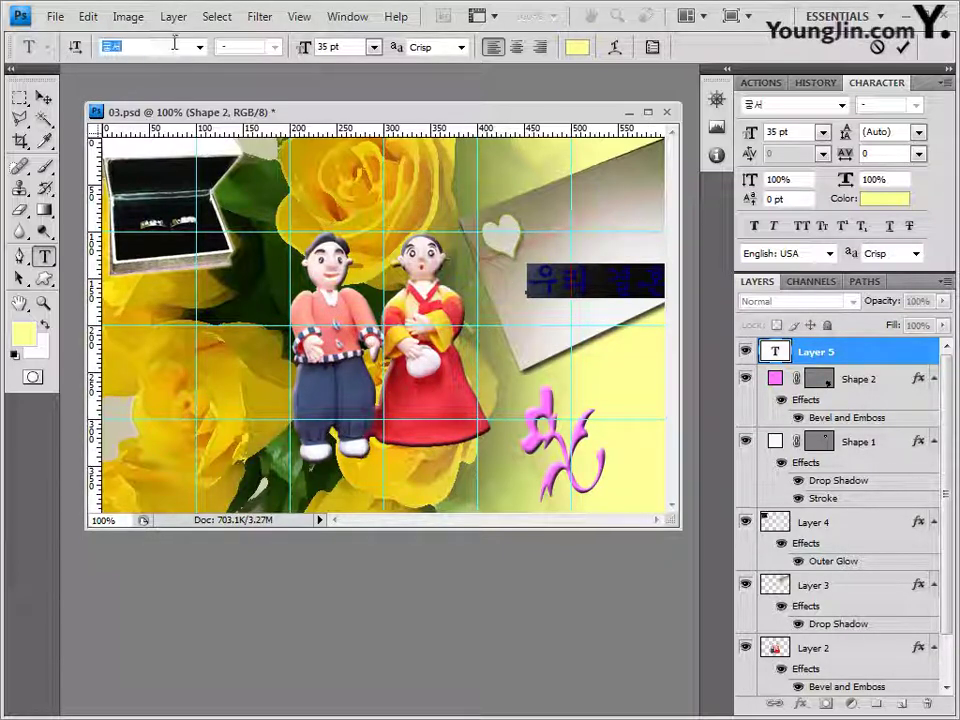
{"action": "left_click", "coordinate": [352, 45]}
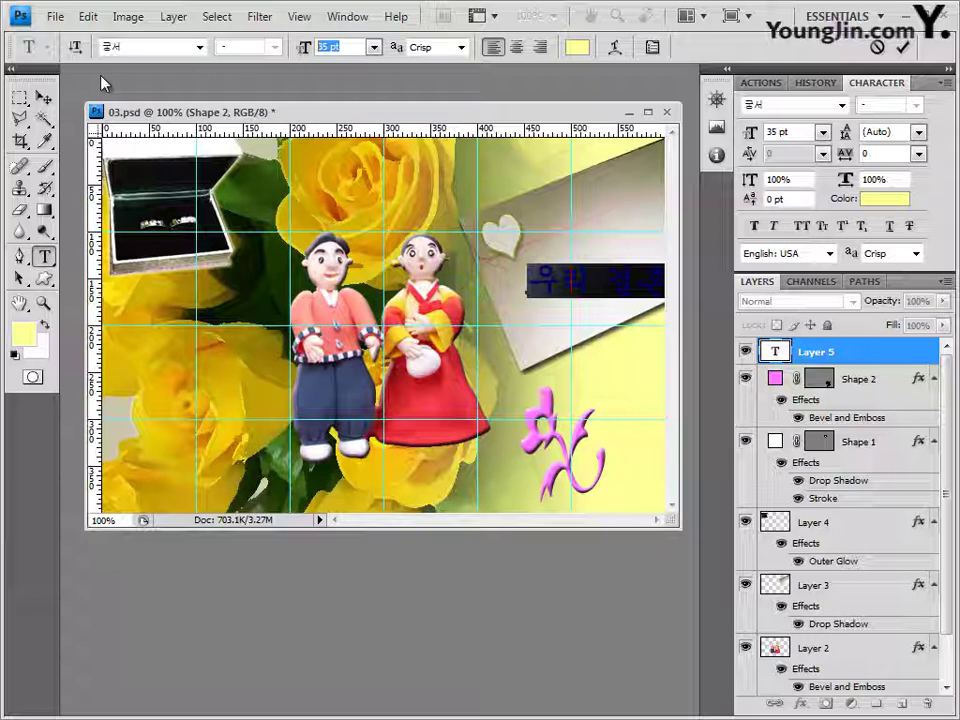
{"action": "type", "text": "25"}
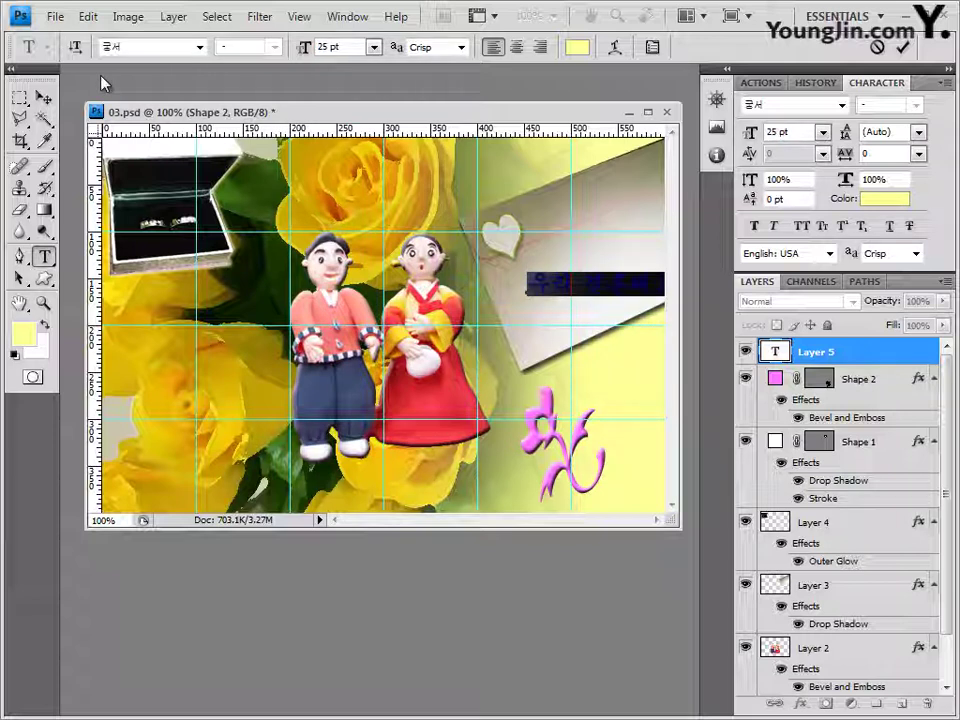
{"action": "key", "text": "BackSpace"}
{"action": "key", "text": "ctrl+z"}
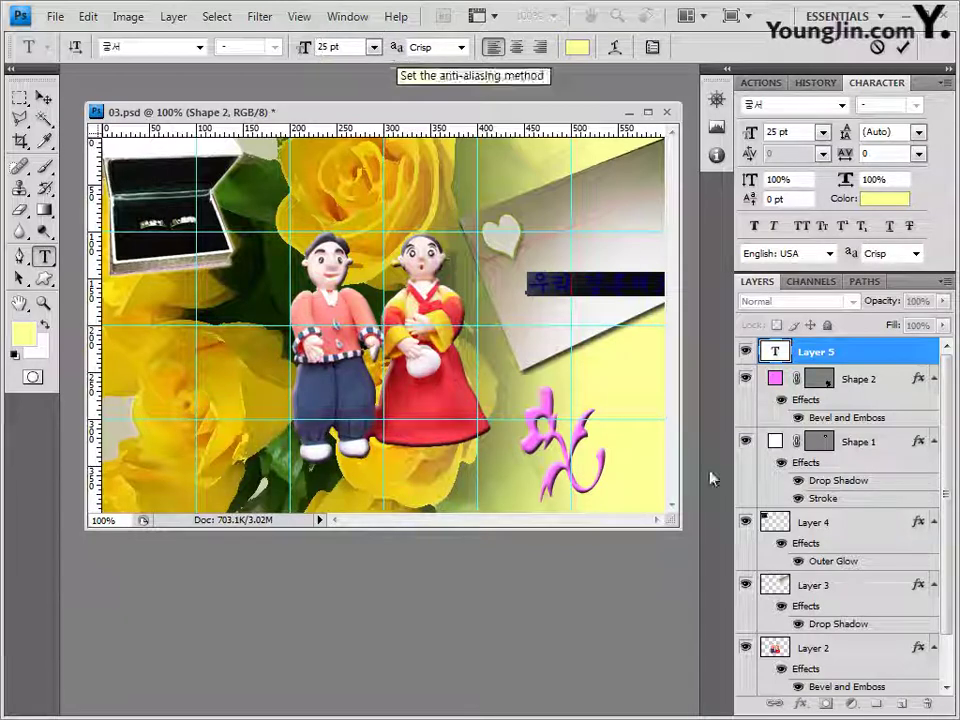
{"action": "left_click", "coordinate": [902, 352]}
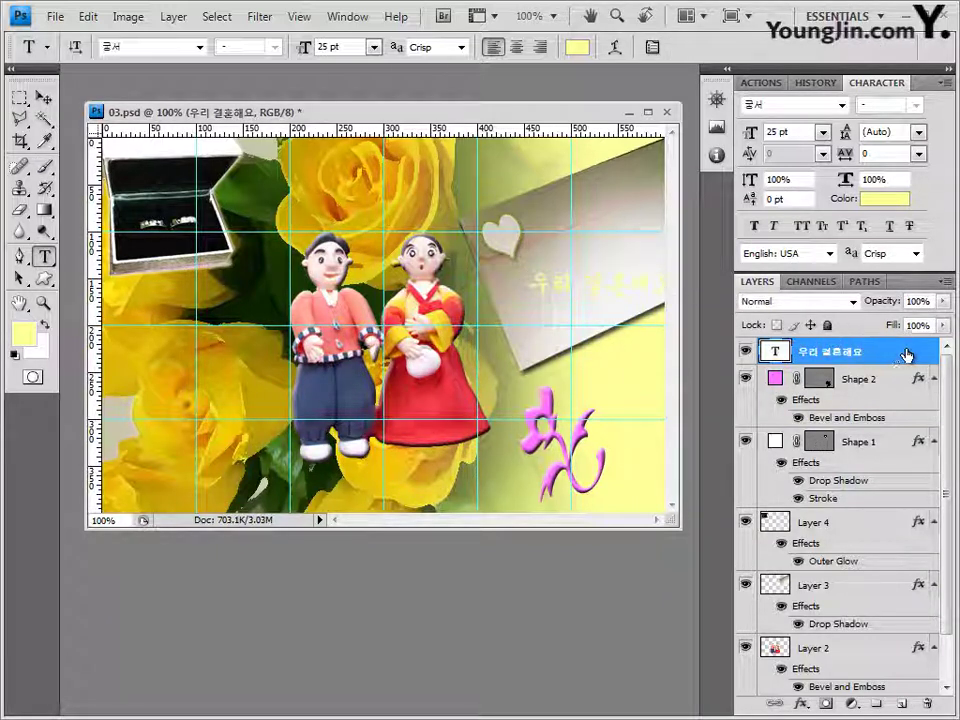
Give the text layer a default Drop Shadow and a 2 px outside Stroke coloured FFFFFF
{"action": "left_click", "coordinate": [806, 702]}
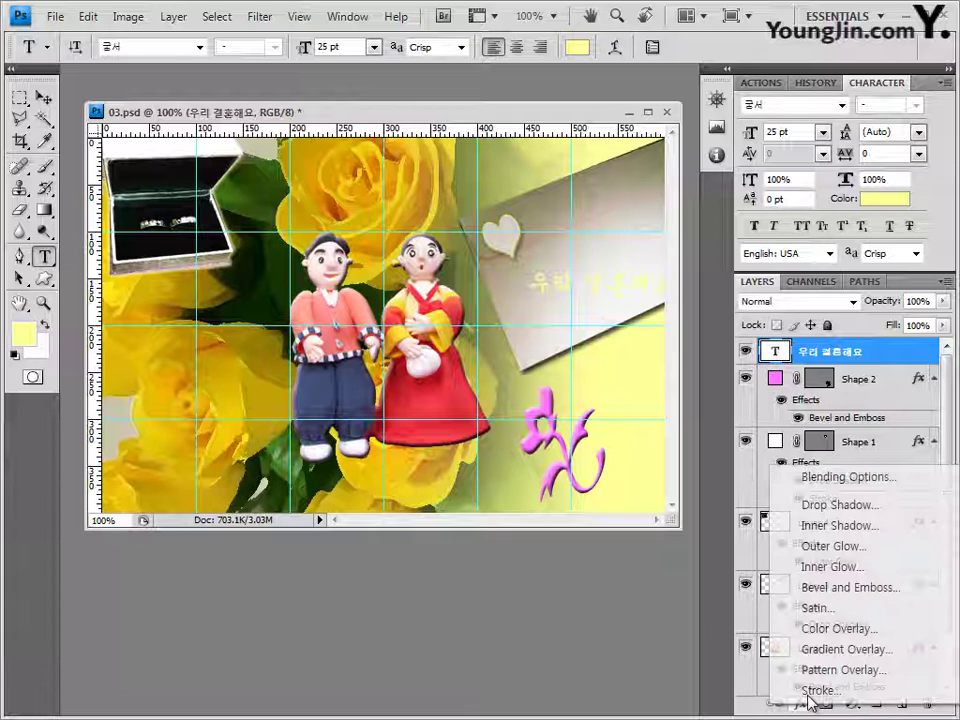
{"action": "left_click", "coordinate": [835, 510]}
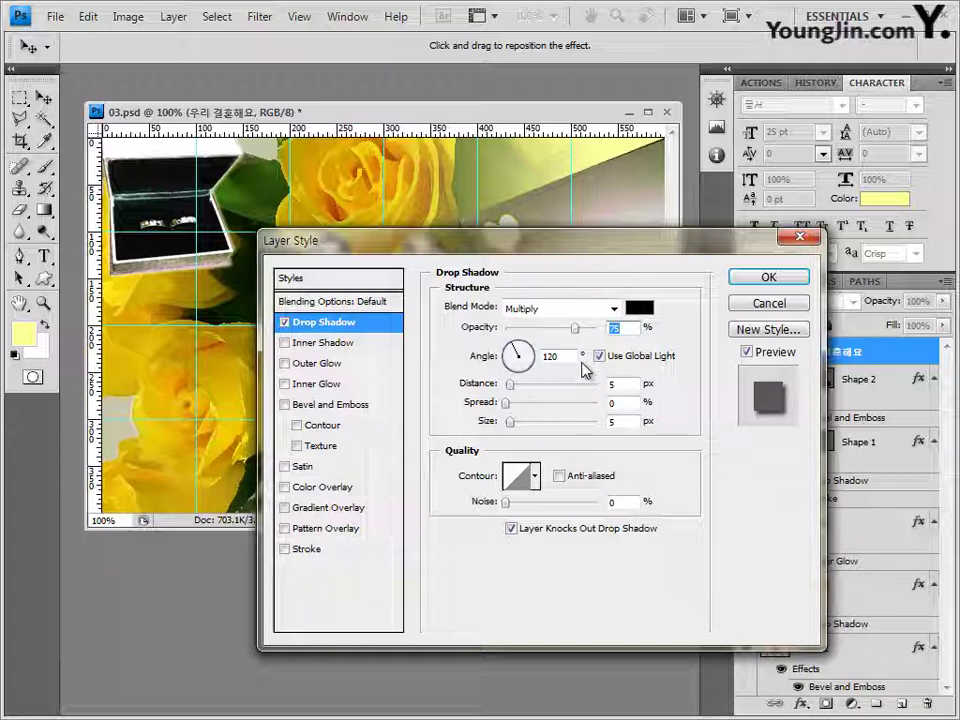
{"action": "left_click", "coordinate": [300, 548]}
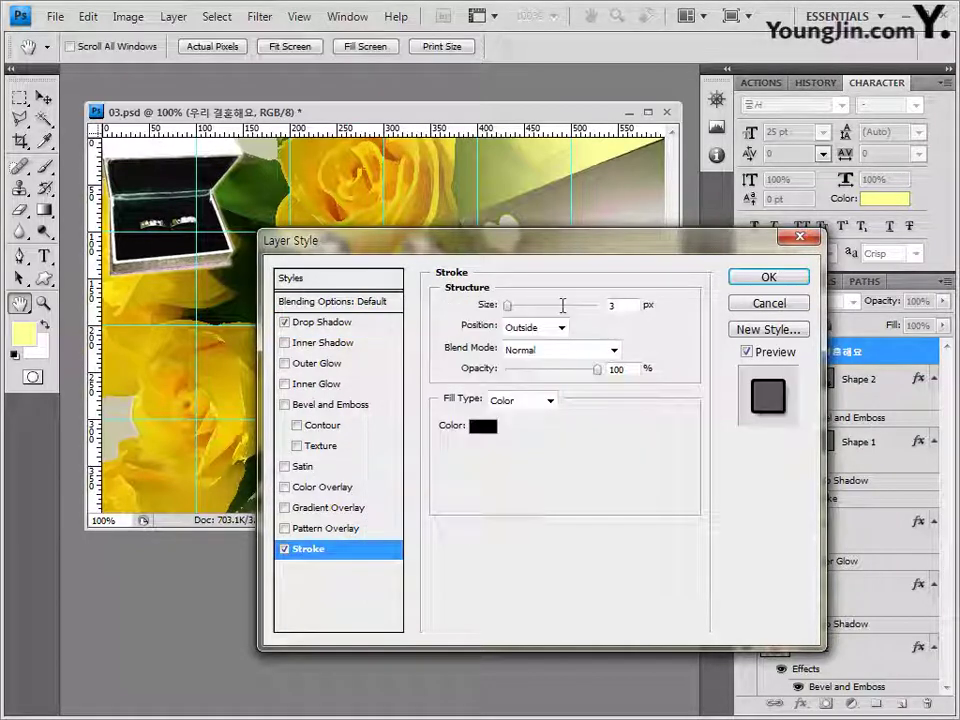
{"action": "double_click", "coordinate": [614, 305]}
{"action": "type", "text": "2"}
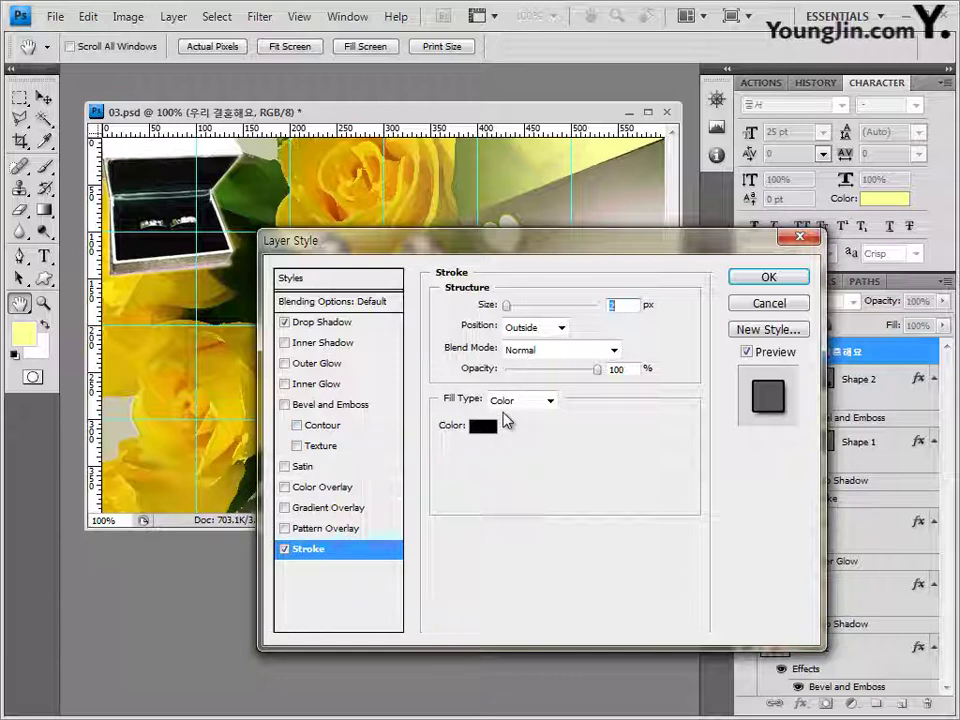
{"action": "left_click", "coordinate": [486, 426]}
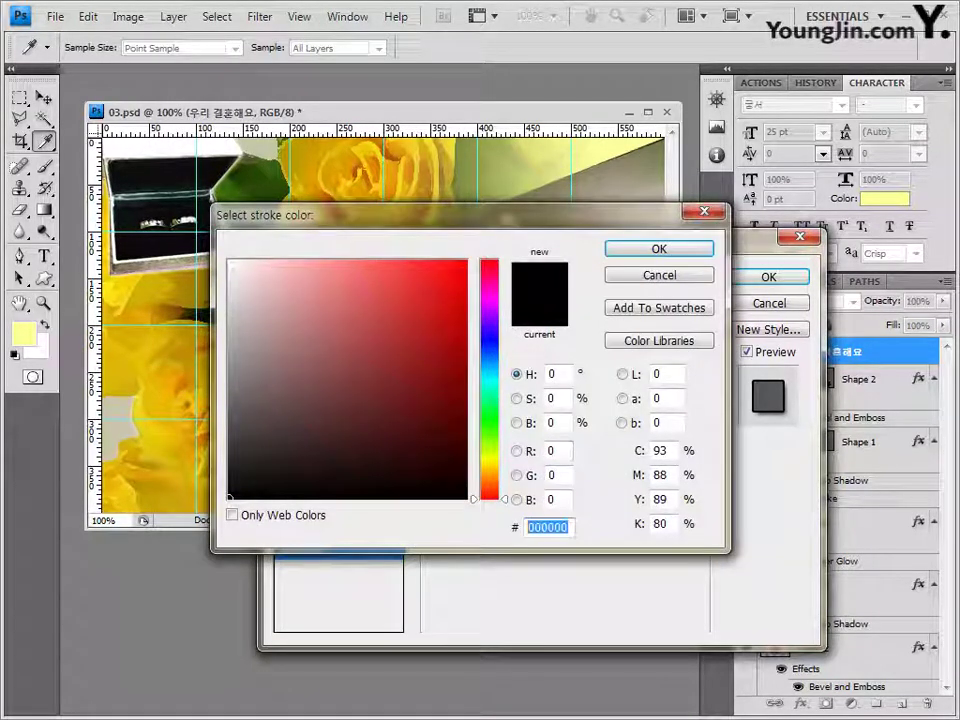
{"action": "type", "text": "ffffff"}
{"action": "left_click", "coordinate": [675, 251]}
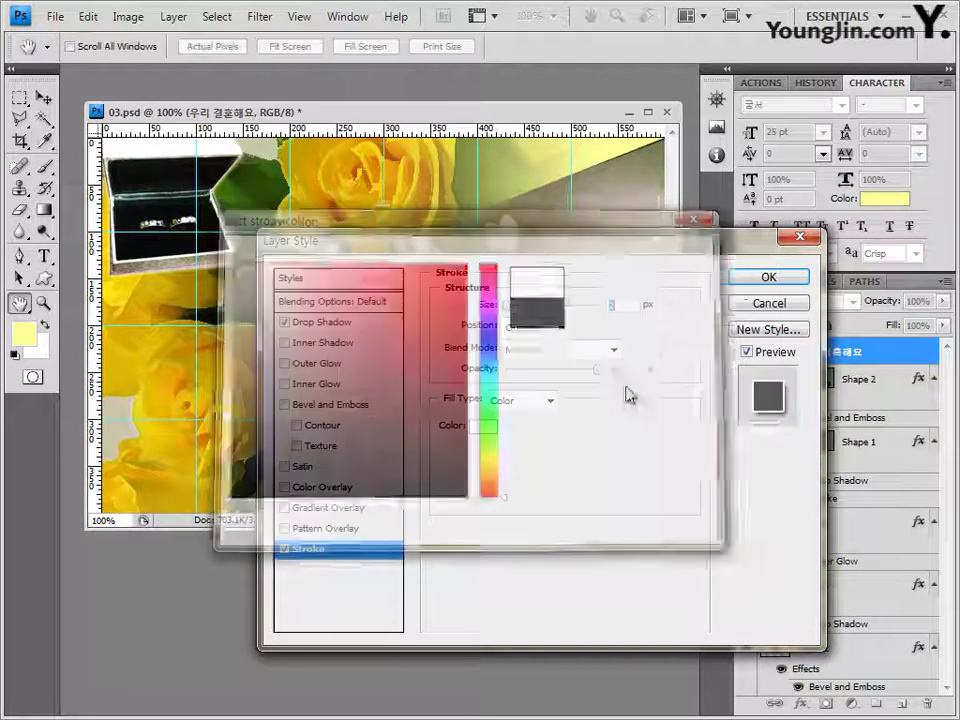
{"action": "left_click", "coordinate": [769, 281]}
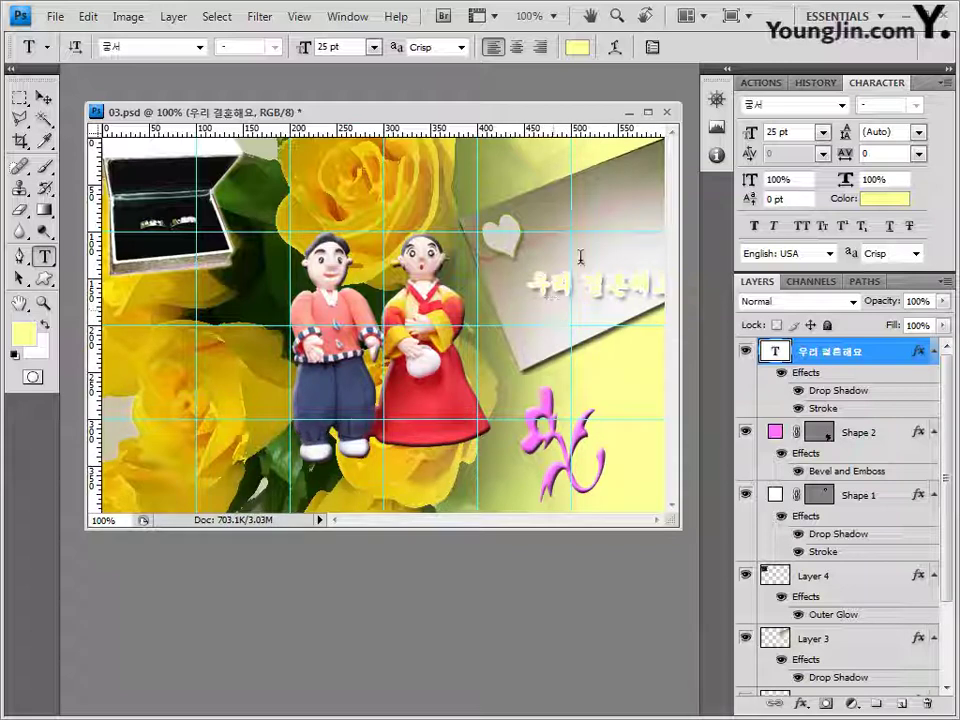
Set the text colour to FF0096
{"action": "left_click", "coordinate": [577, 49]}
{"action": "left_click", "coordinate": [563, 527]}
{"action": "double_click", "coordinate": [563, 527]}
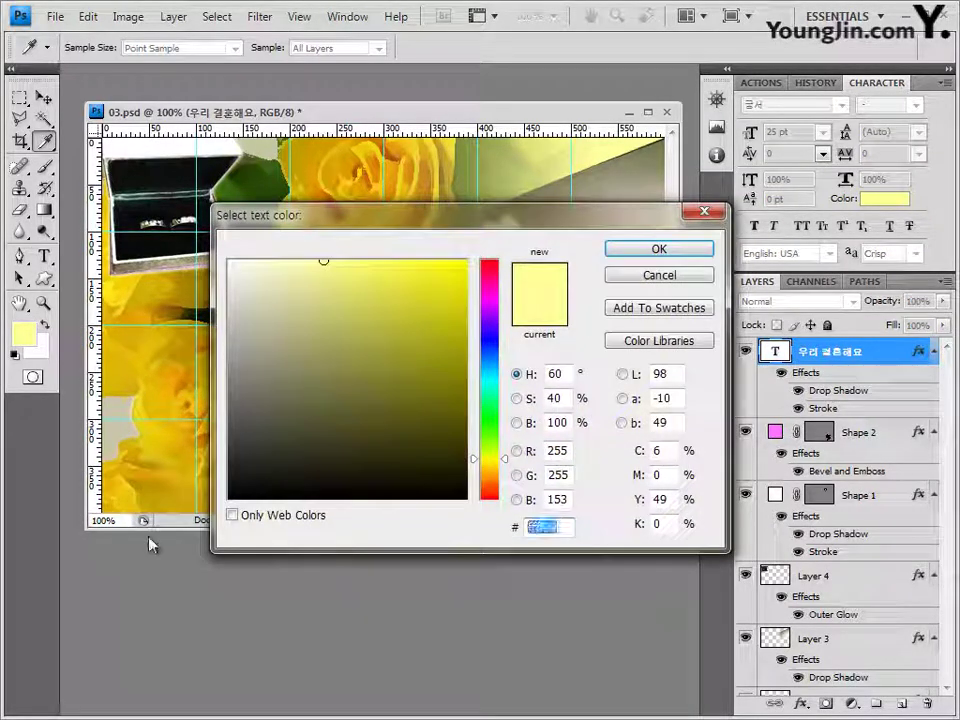
{"action": "type", "text": "ff009"}
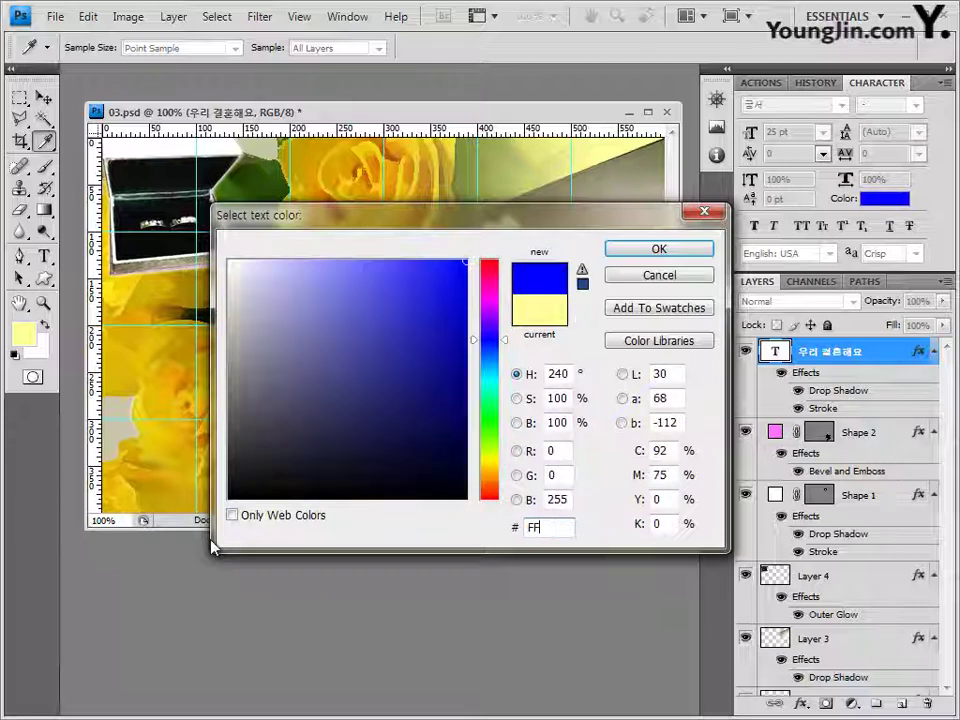
{"action": "type", "text": "6"}
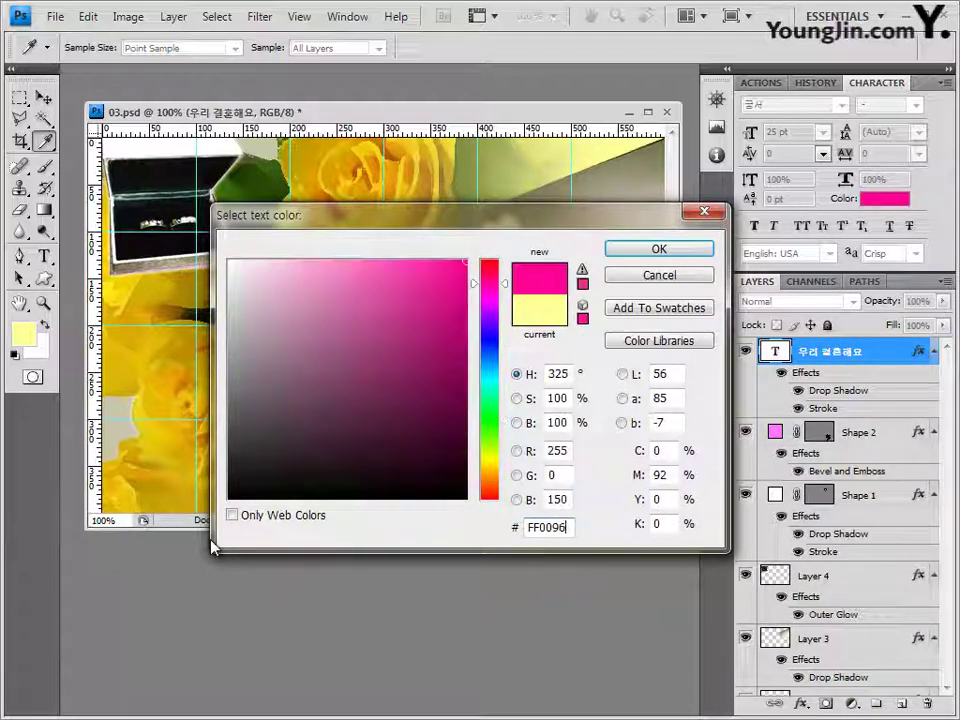
{"action": "left_click", "coordinate": [668, 250]}
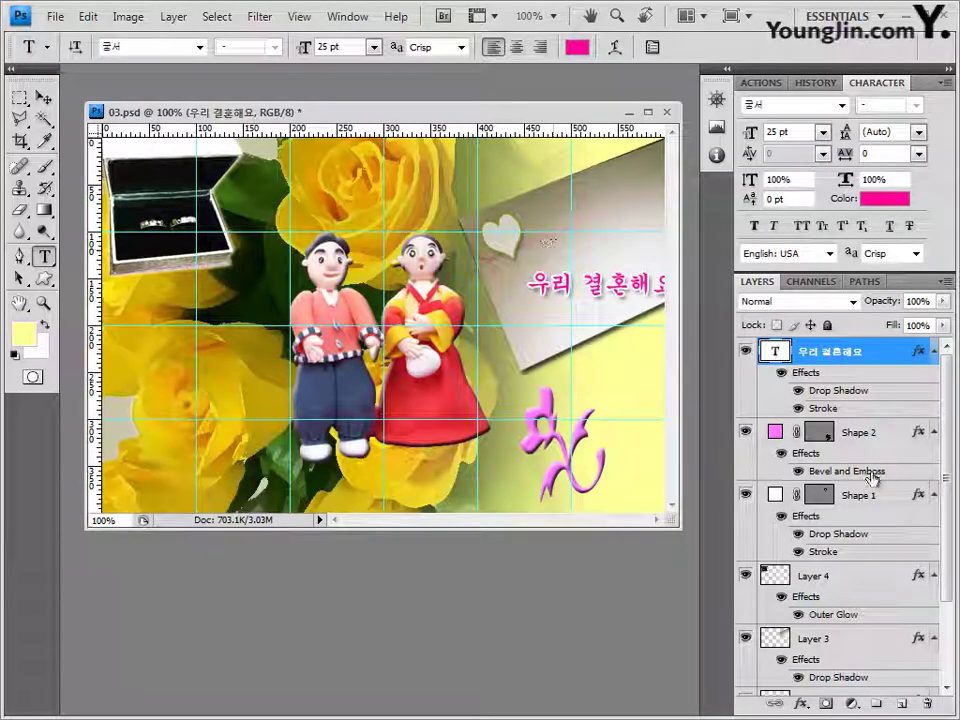
Warp the text with the Wave style, horizontal, at +50% bend
{"action": "left_click", "coordinate": [614, 50]}
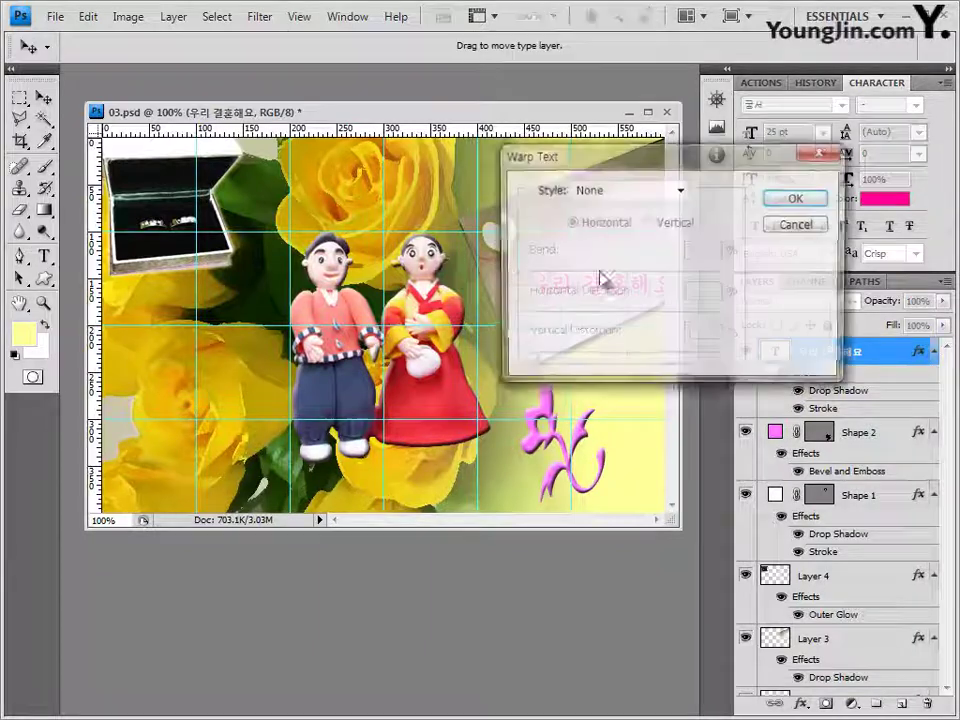
{"action": "left_click", "coordinate": [652, 196]}
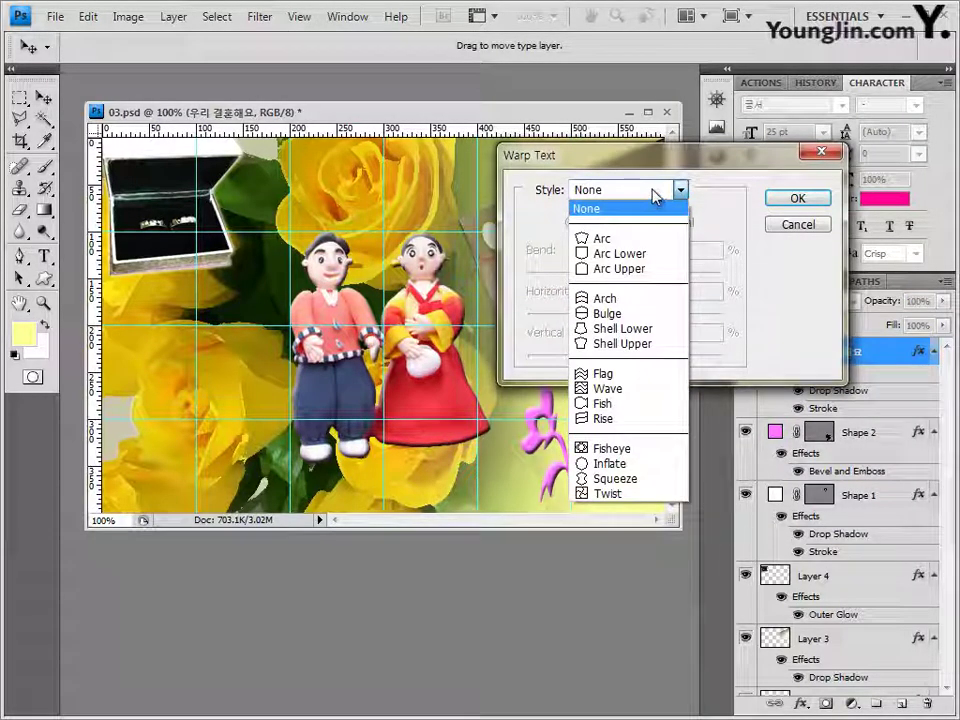
{"action": "left_click", "coordinate": [630, 389]}
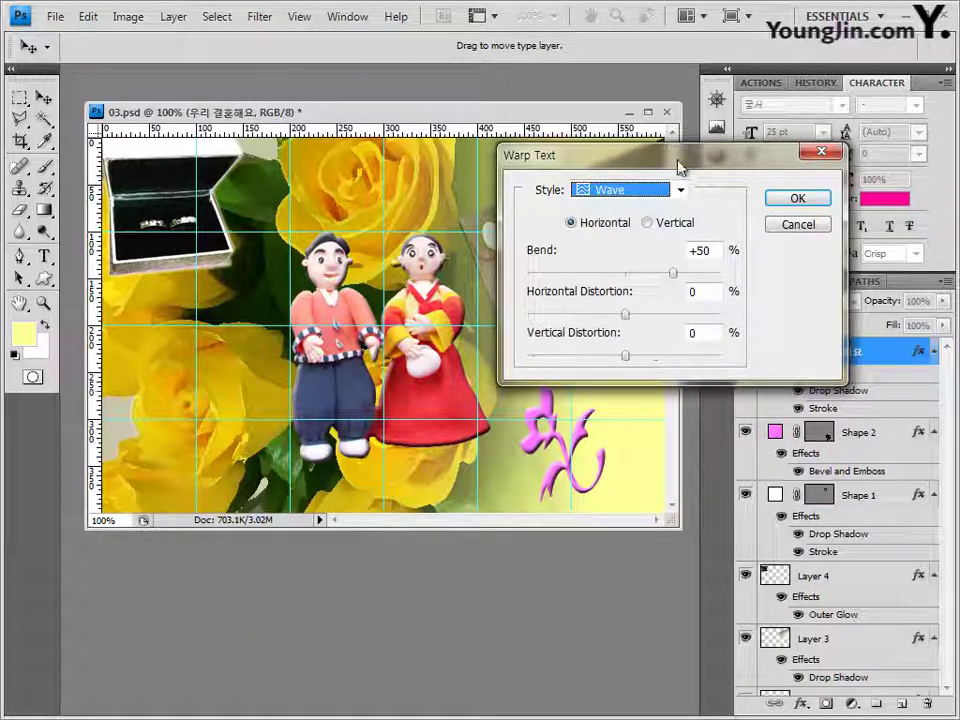
{"action": "left_click_drag", "start_coordinate": [680, 158], "coordinate": [582, 339]}
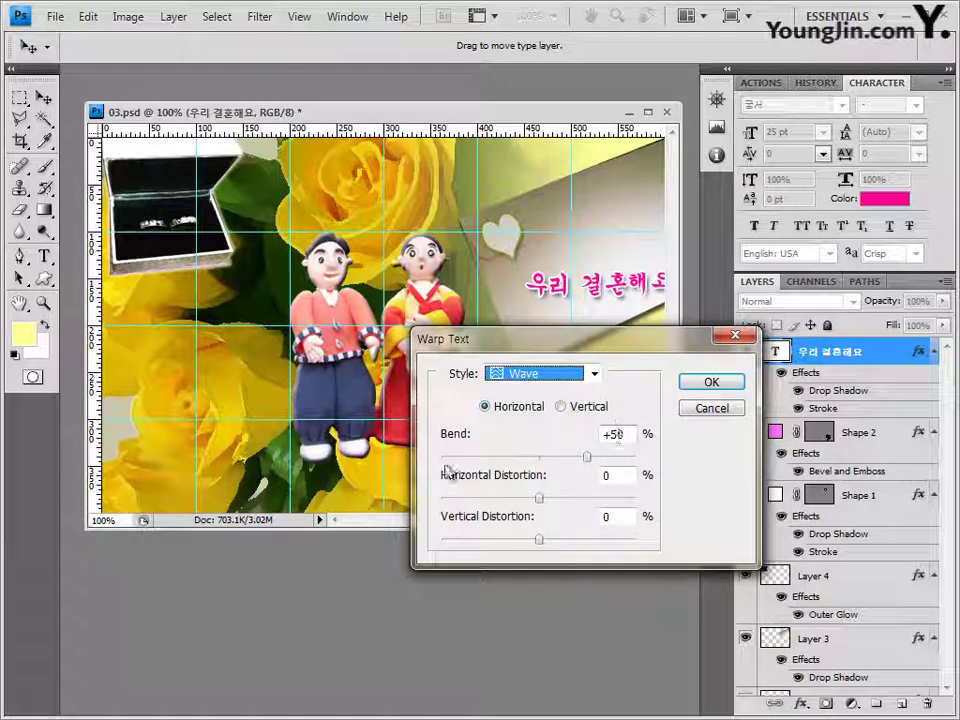
{"action": "left_click", "coordinate": [711, 382]}
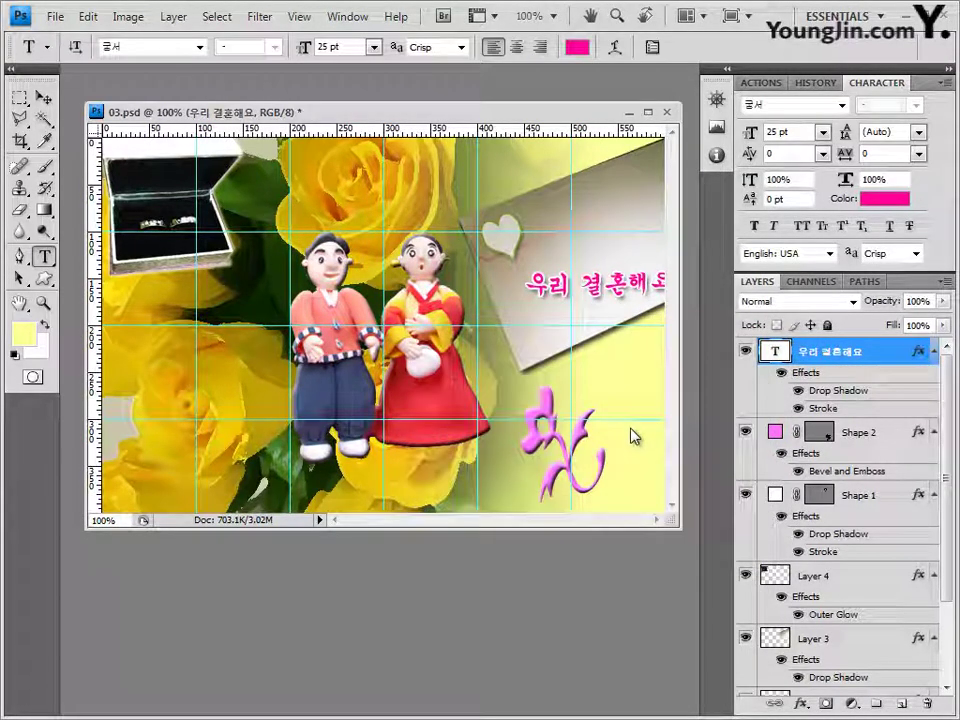
Rotate the "우리 결혼해요" text to about -22.6° with Free Transform and shift it slightly left so it follows the card's slant
{"action": "key", "text": "ctrl+t"}
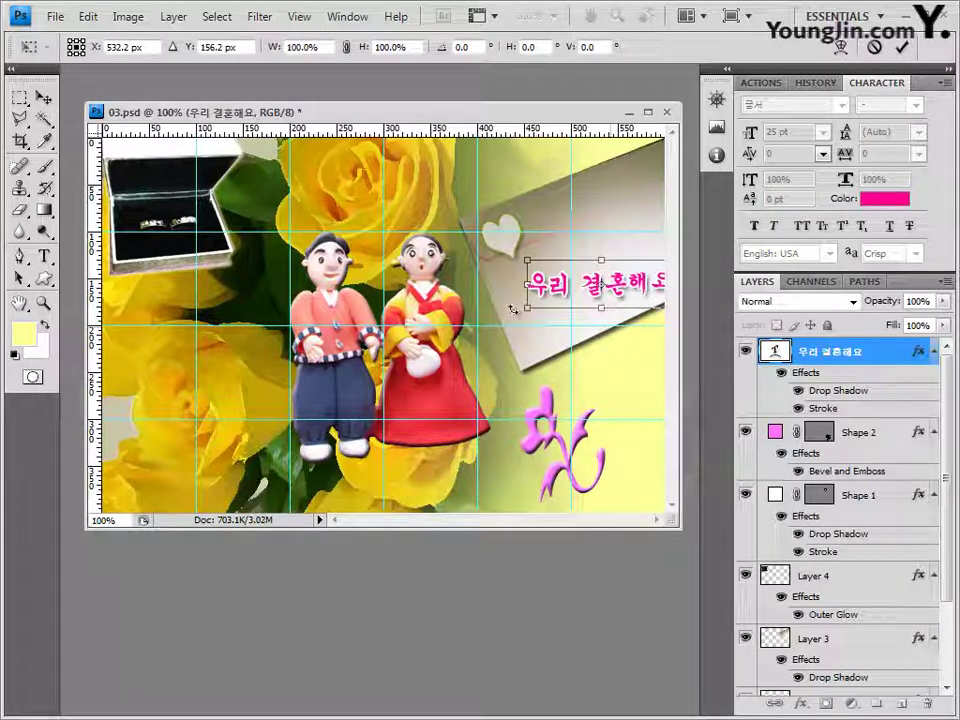
{"action": "left_click_drag", "start_coordinate": [513, 320], "coordinate": [522, 352]}
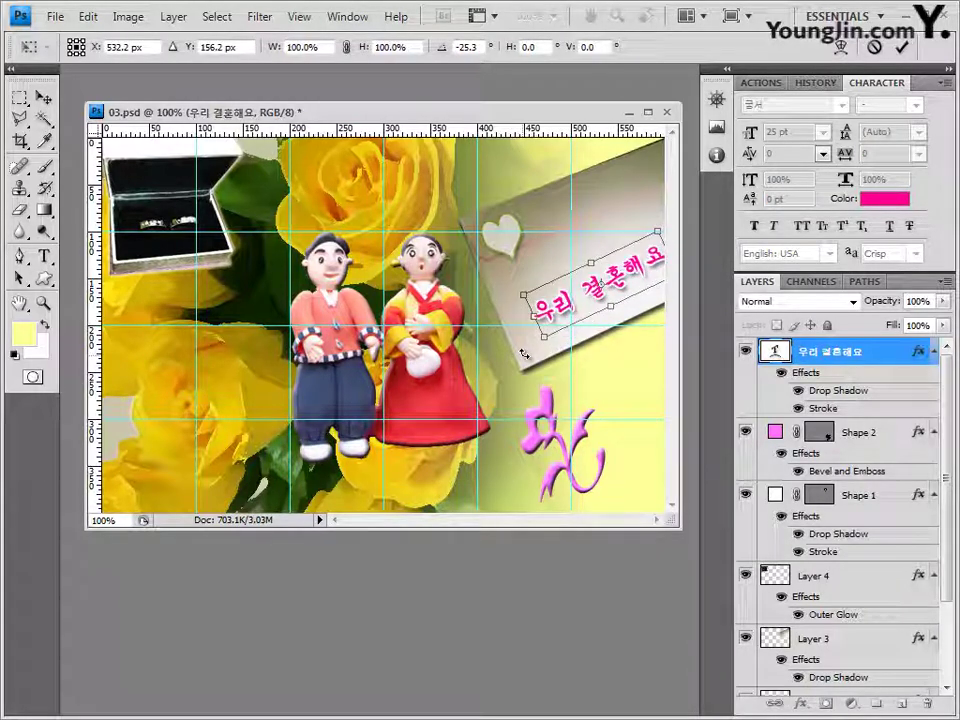
{"action": "left_click_drag", "start_coordinate": [634, 273], "coordinate": [619, 274]}
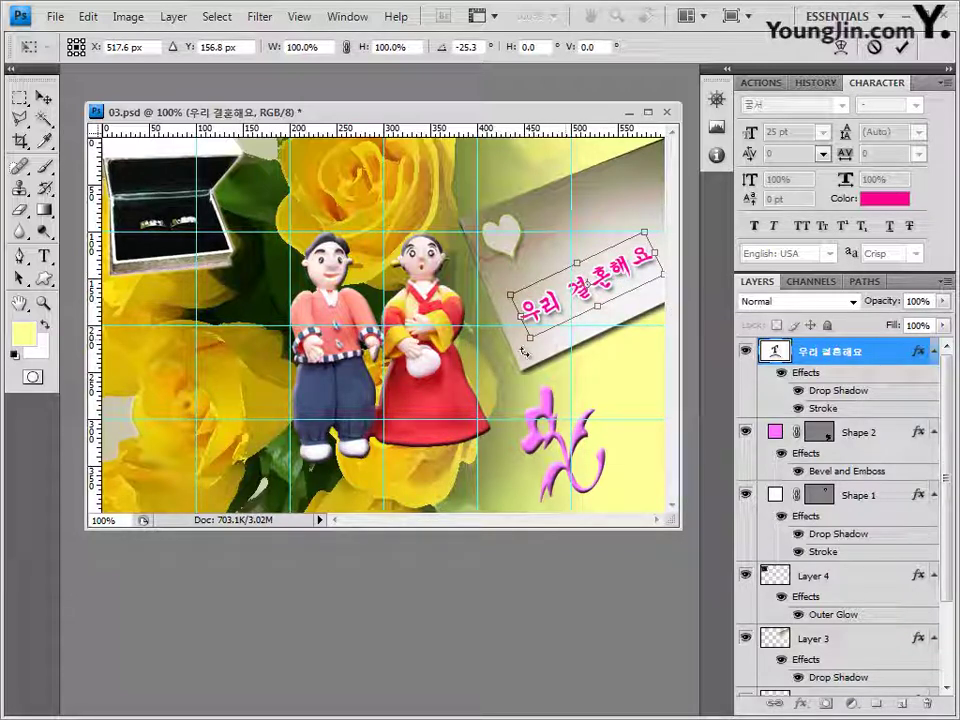
{"action": "left_click_drag", "start_coordinate": [523, 350], "coordinate": [516, 352]}
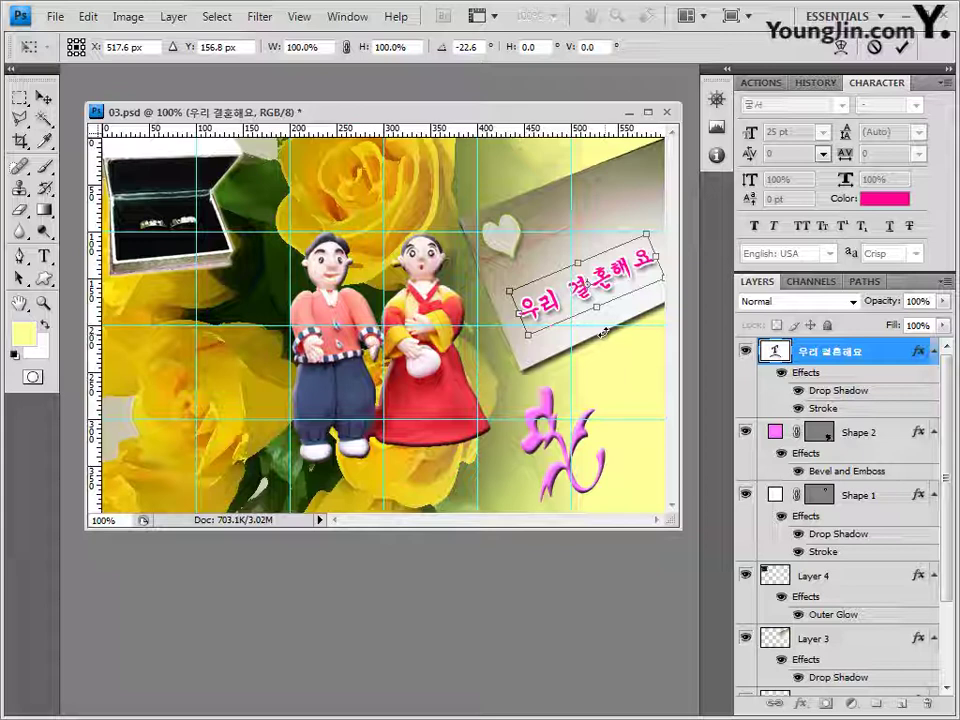
{"action": "key", "text": "Return"}
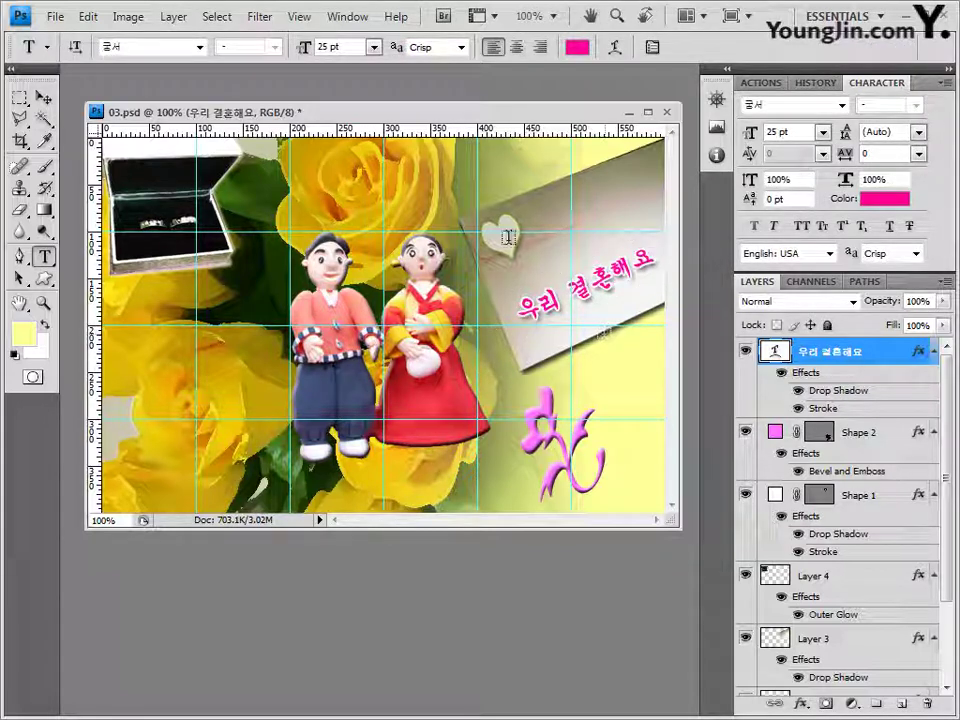
Move the heart shape slightly right and down on the card, and make the "우리 결혼해요" text layer active again
{"action": "left_click", "coordinate": [43, 97]}
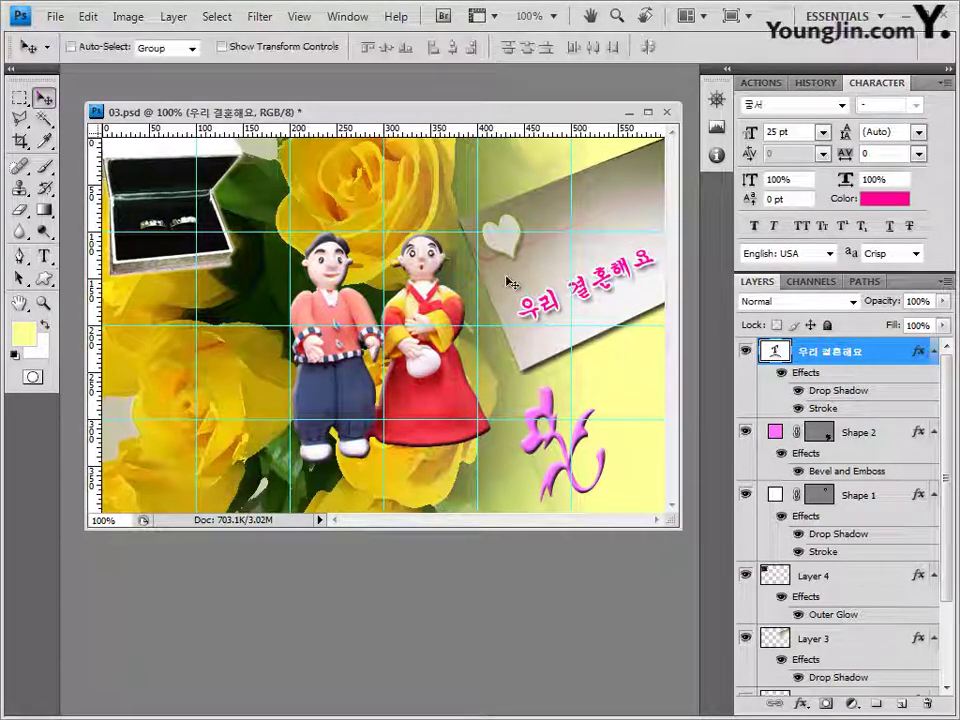
{"action": "left_click_drag", "start_coordinate": [507, 246], "coordinate": [521, 263]}
{"action": "left_click", "coordinate": [505, 245], "text": "ctrl"}
{"action": "left_click", "coordinate": [862, 365]}
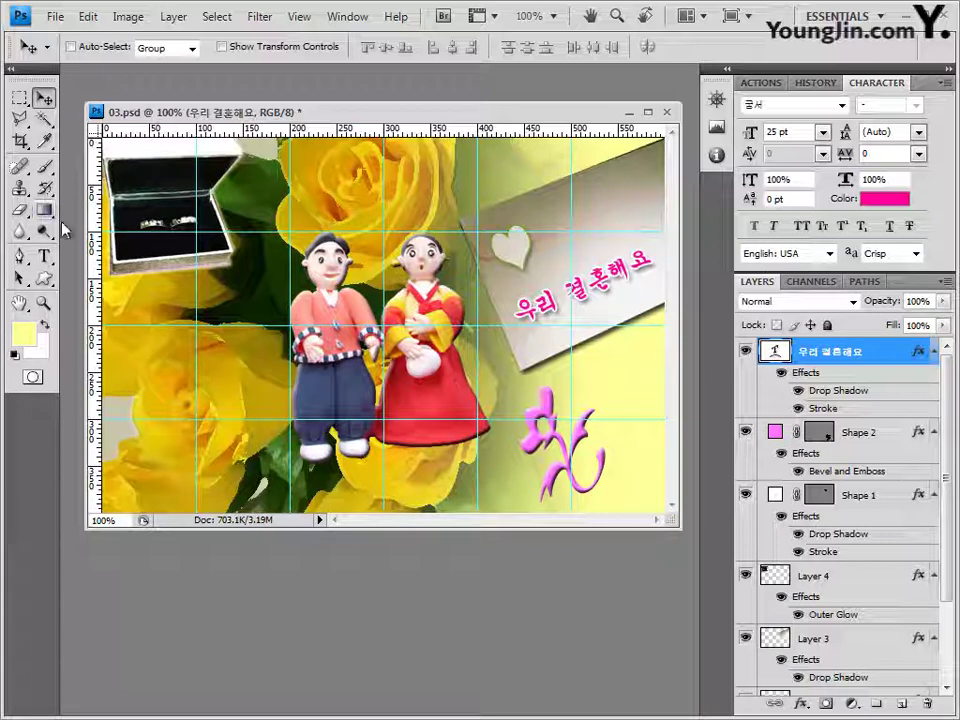
Add a new horizontal text line reading "WEDDING CELEBRATION" across the lower part of the image, below the couple
{"action": "left_click", "coordinate": [44, 256]}
{"action": "left_click", "coordinate": [163, 478]}
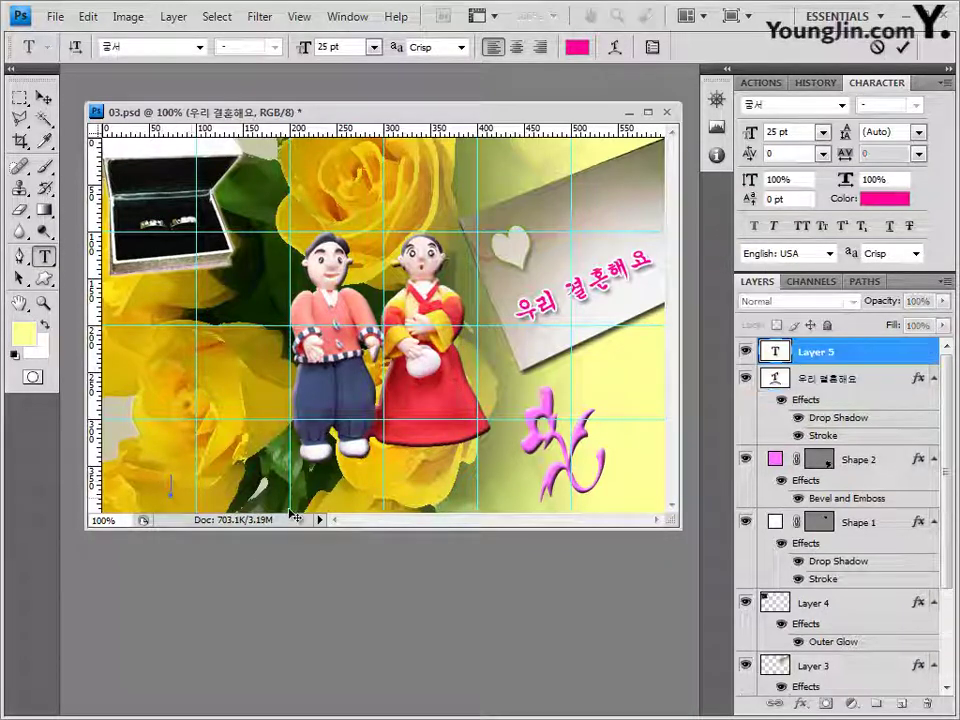
{"action": "type", "text": "WEDDING CELEBRATION"}
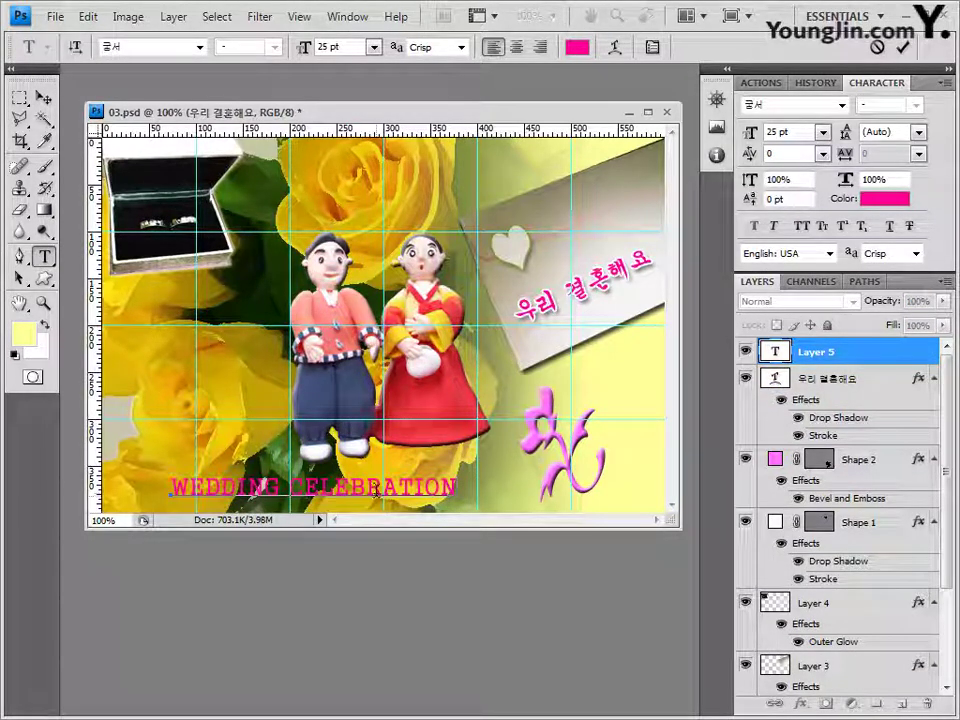
Format the whole "WEDDING CELEBRATION" text as Arial Bold at 35 pt and commit the text layer
{"action": "left_click_drag", "start_coordinate": [170, 487], "coordinate": [545, 510]}
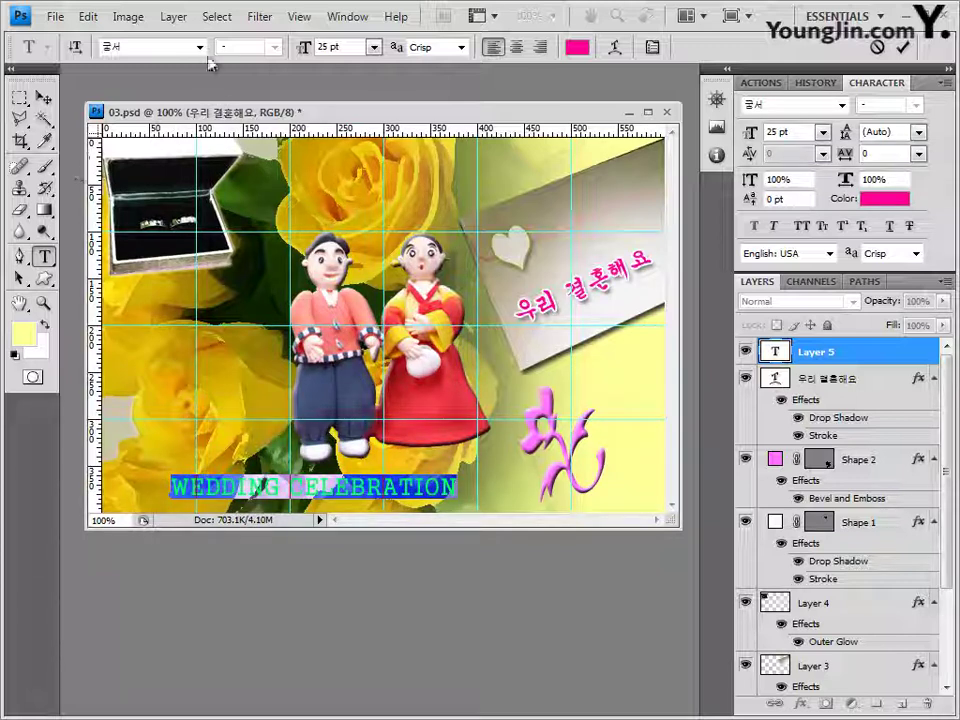
{"action": "left_click", "coordinate": [160, 48]}
{"action": "left_click_drag", "start_coordinate": [393, 245], "coordinate": [392, 268]}
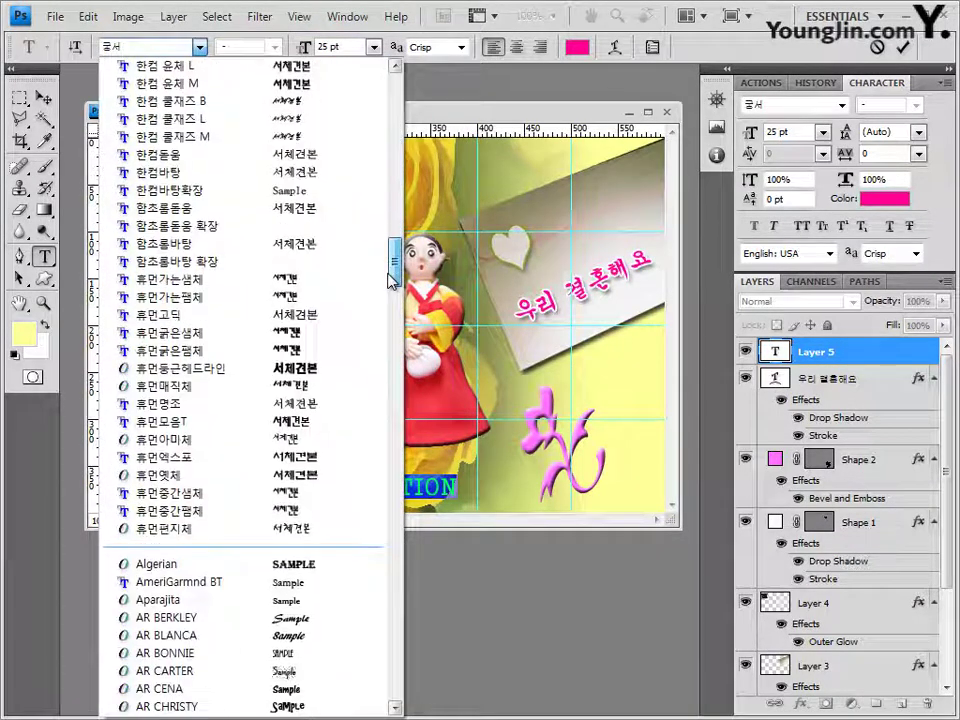
{"action": "scroll", "coordinate": [270, 560], "scroll_direction": "down", "scroll_amount": 3}
{"action": "scroll", "coordinate": [270, 560], "scroll_direction": "down", "scroll_amount": 3}
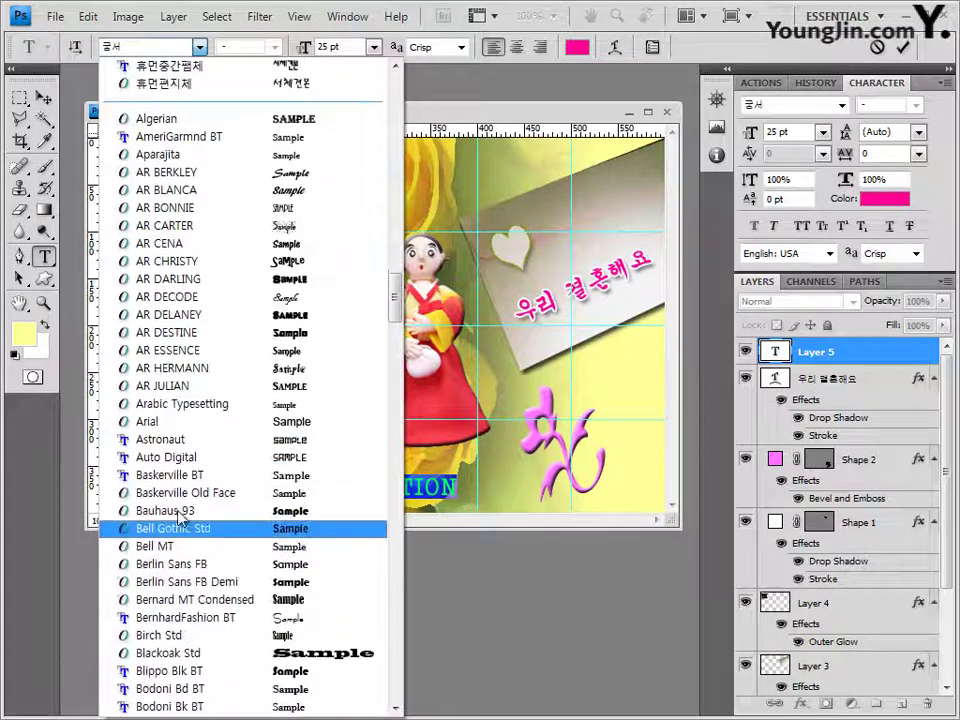
{"action": "left_click", "coordinate": [240, 424]}
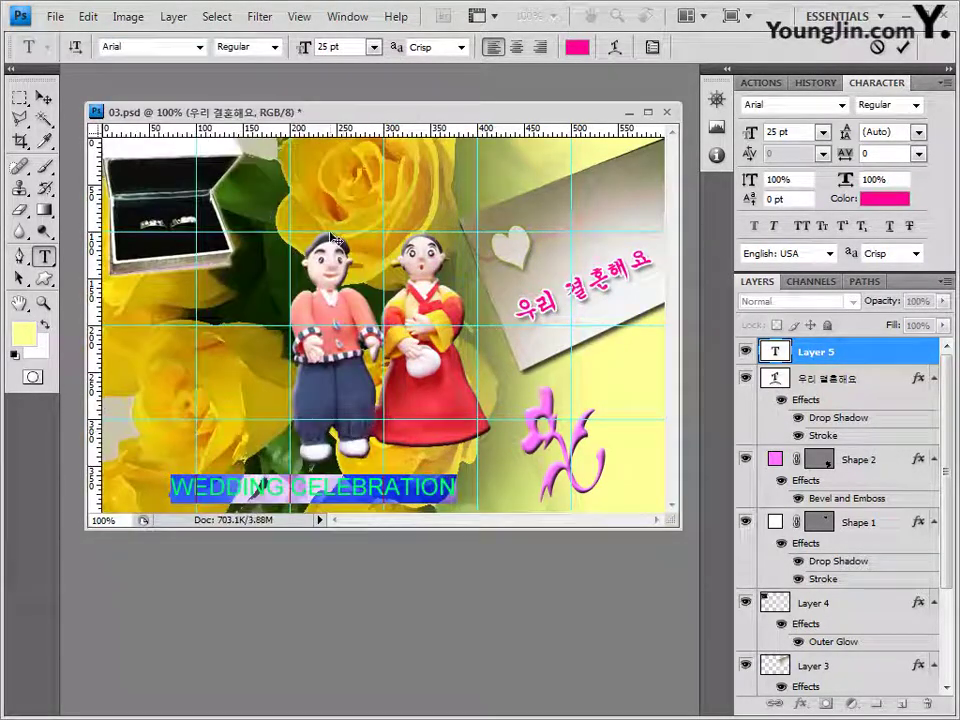
{"action": "left_click", "coordinate": [276, 53]}
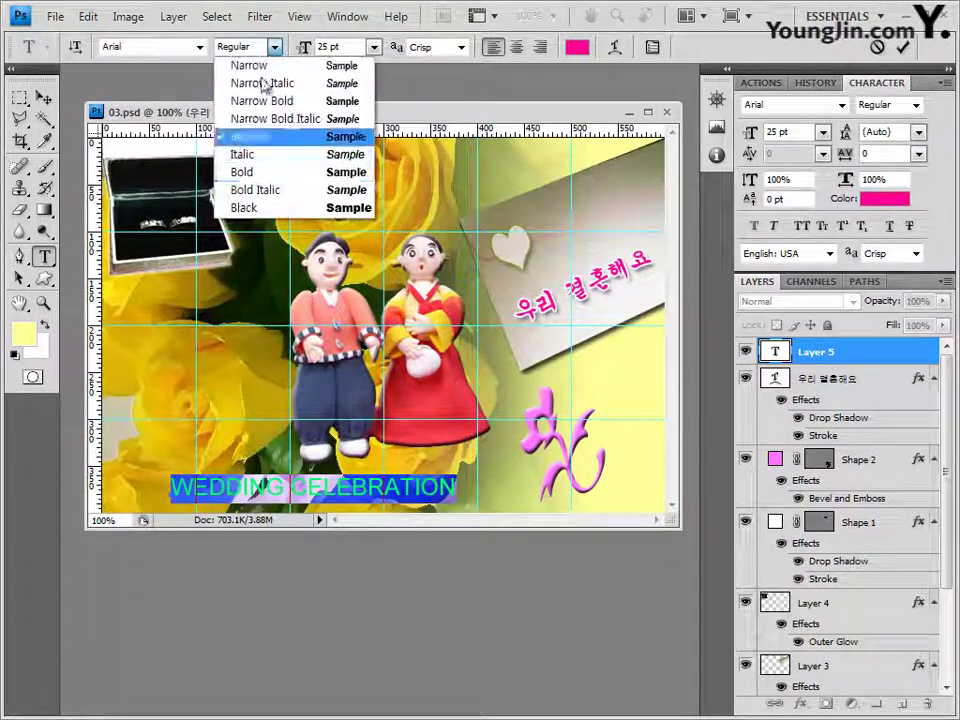
{"action": "left_click", "coordinate": [258, 174]}
{"action": "left_click", "coordinate": [330, 47]}
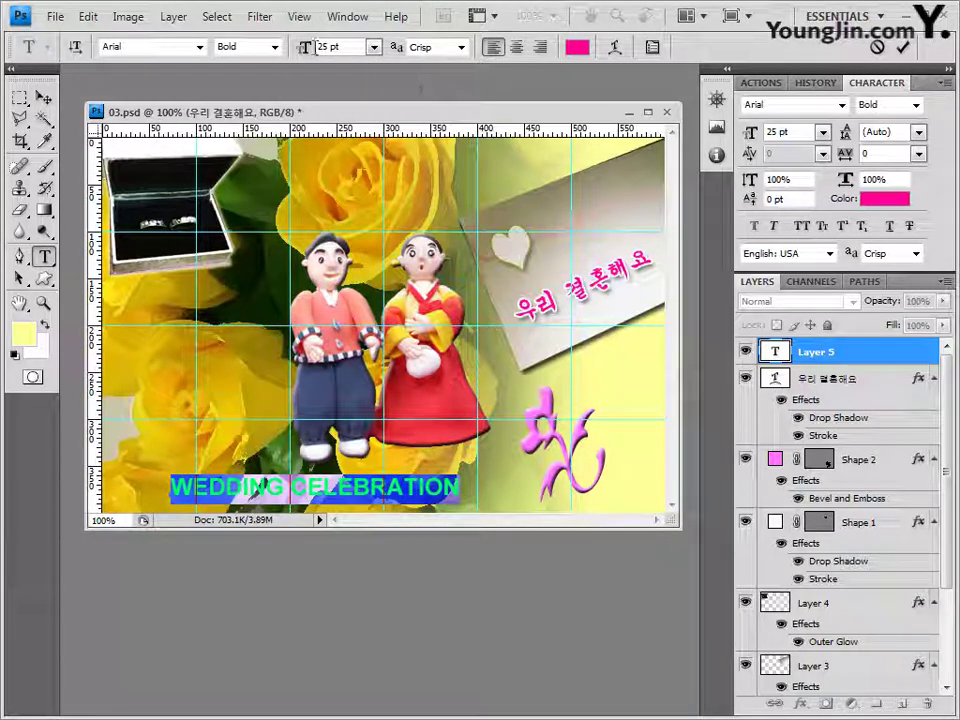
{"action": "type", "text": "35"}
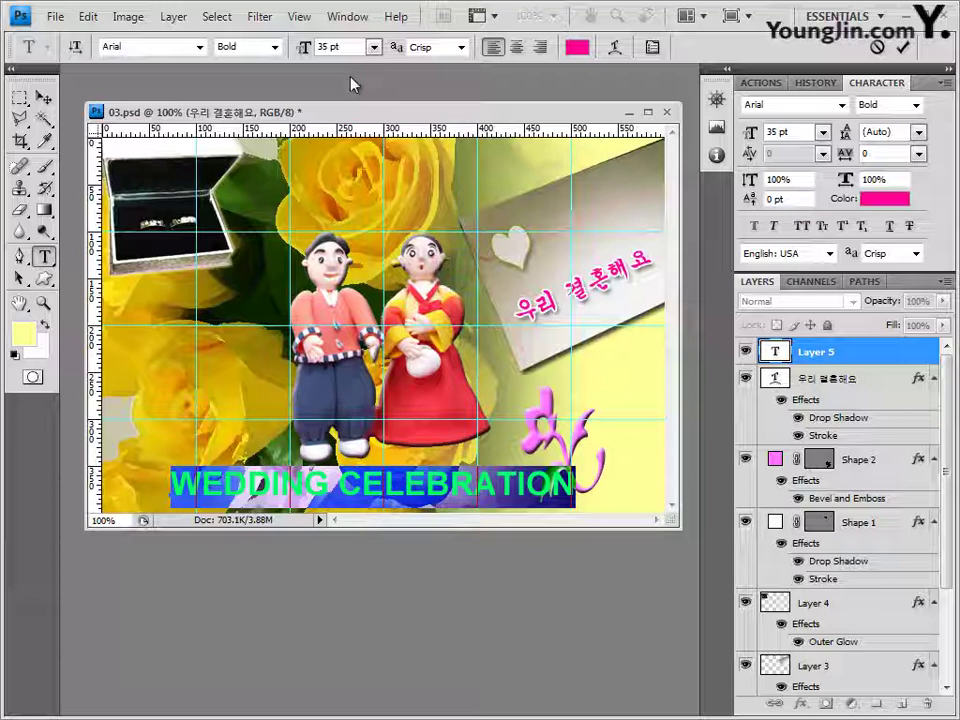
{"action": "left_click", "coordinate": [910, 358]}
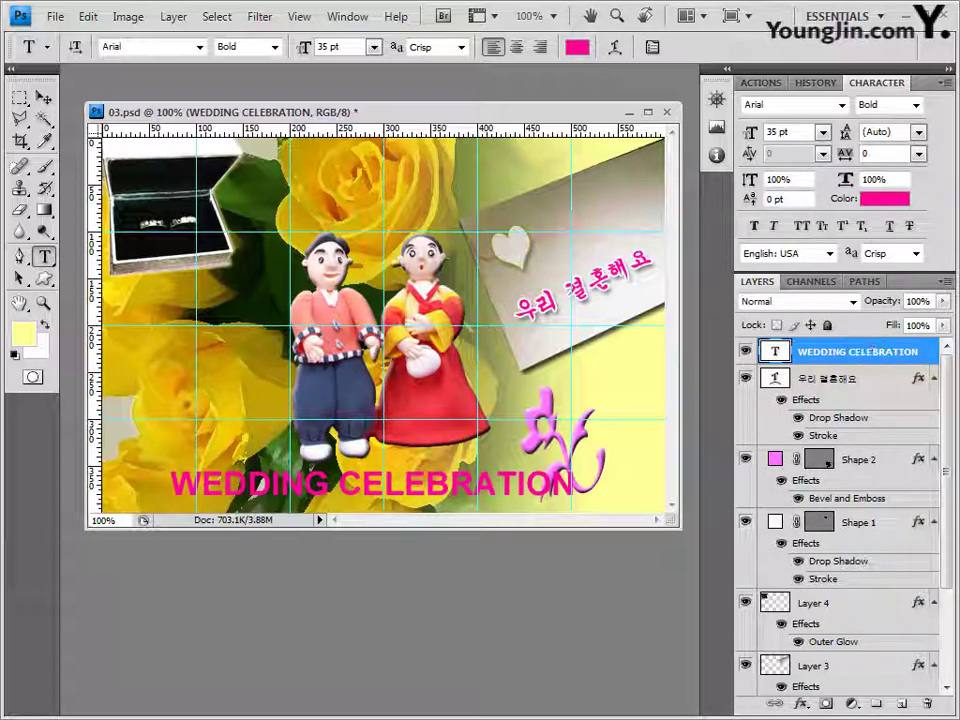
Add a Gradient Overlay to the "WEDDING CELEBRATION" layer and set the gradient's starting colour stop to ffffff
{"action": "left_click", "coordinate": [805, 707]}
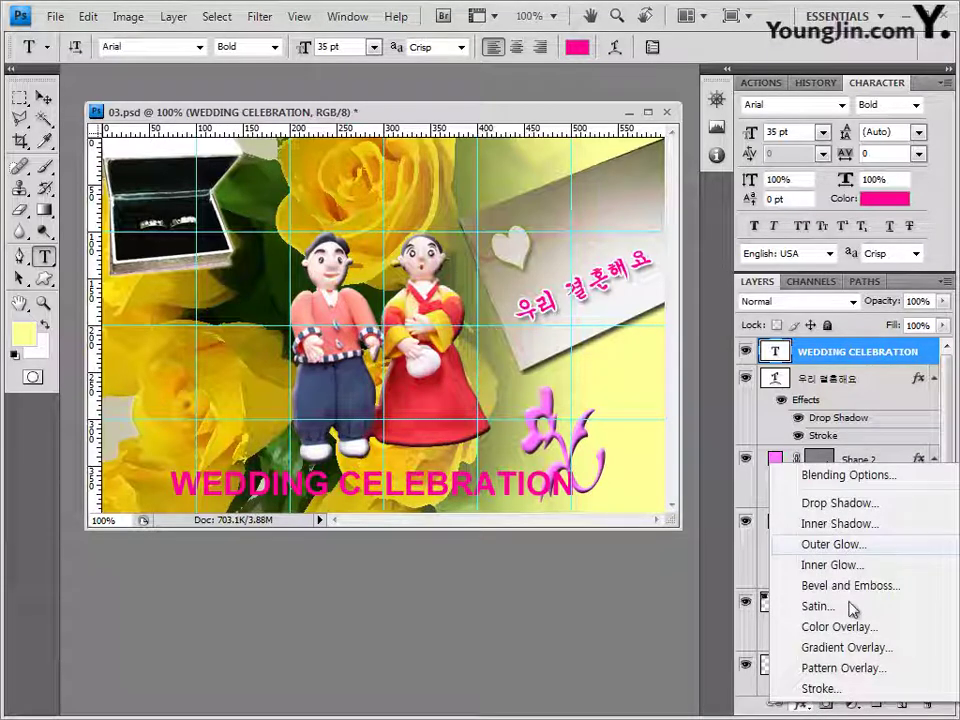
{"action": "left_click", "coordinate": [850, 652]}
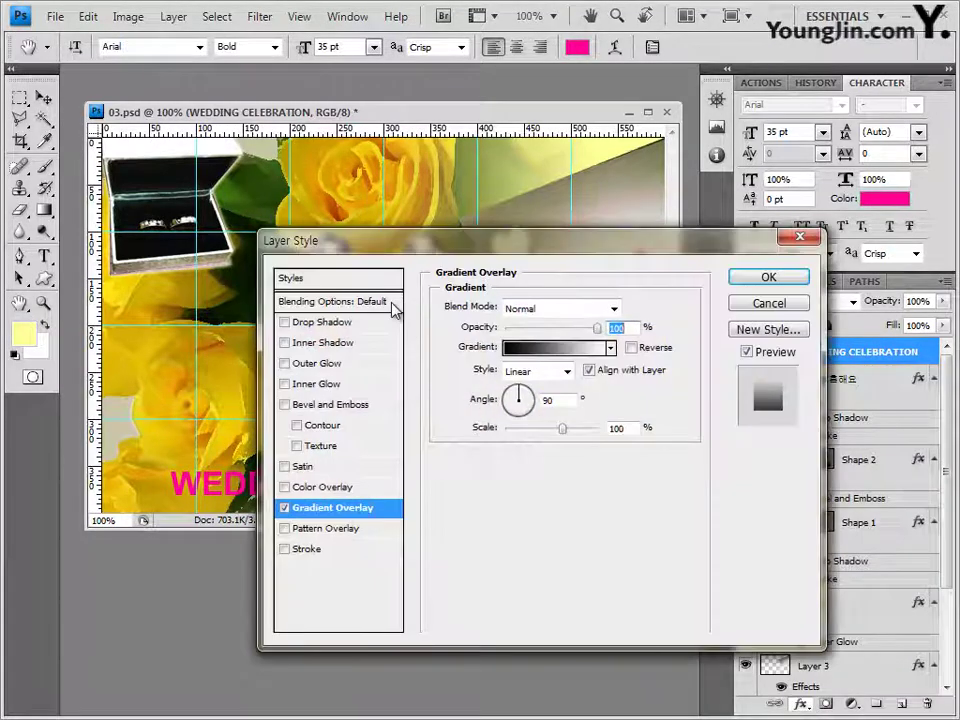
{"action": "left_click", "coordinate": [557, 348]}
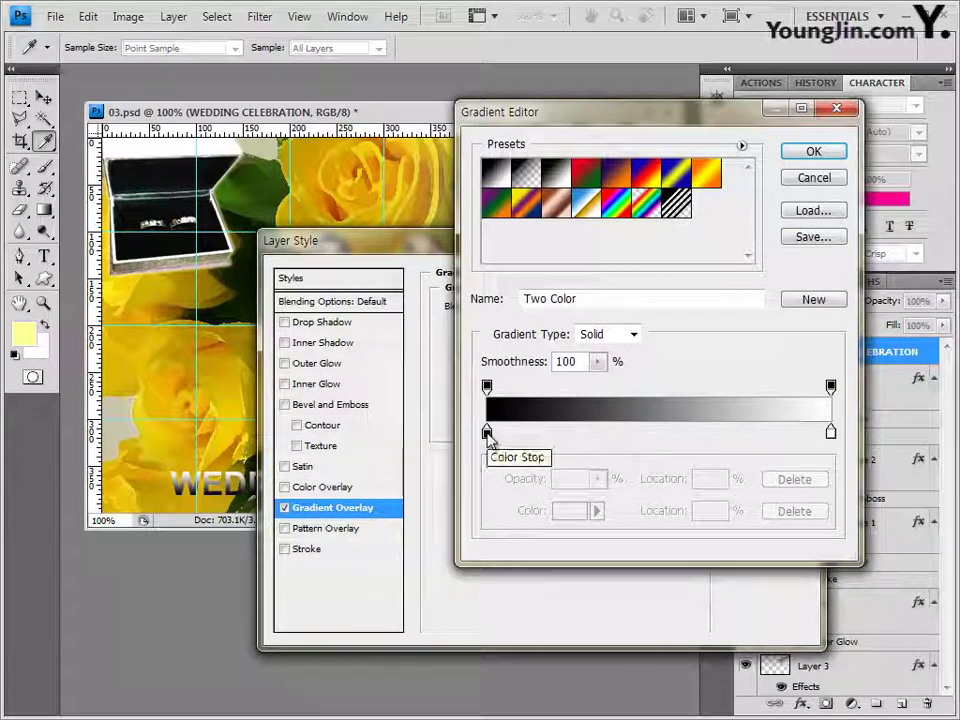
{"action": "double_click", "coordinate": [487, 432]}
{"action": "left_click", "coordinate": [568, 530]}
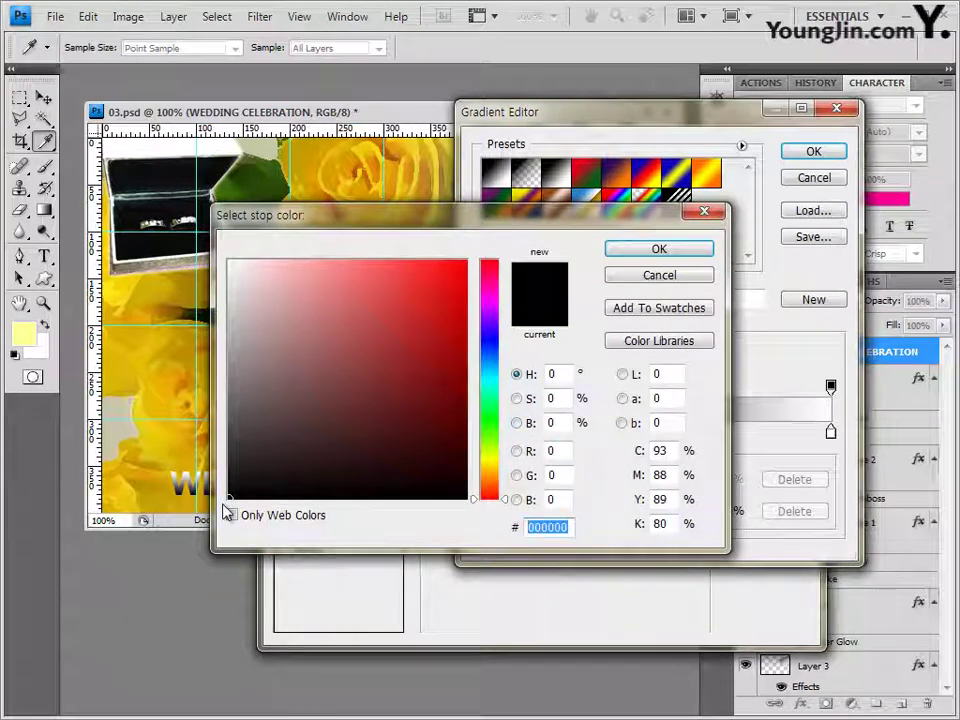
{"action": "type", "text": "ffffff"}
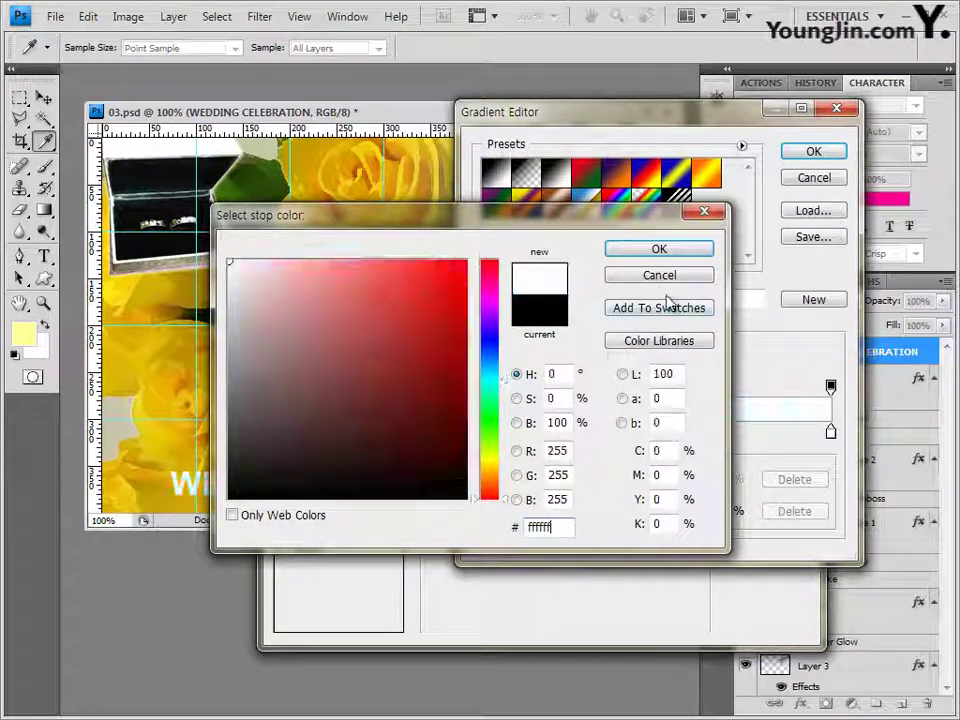
{"action": "left_click", "coordinate": [666, 258]}
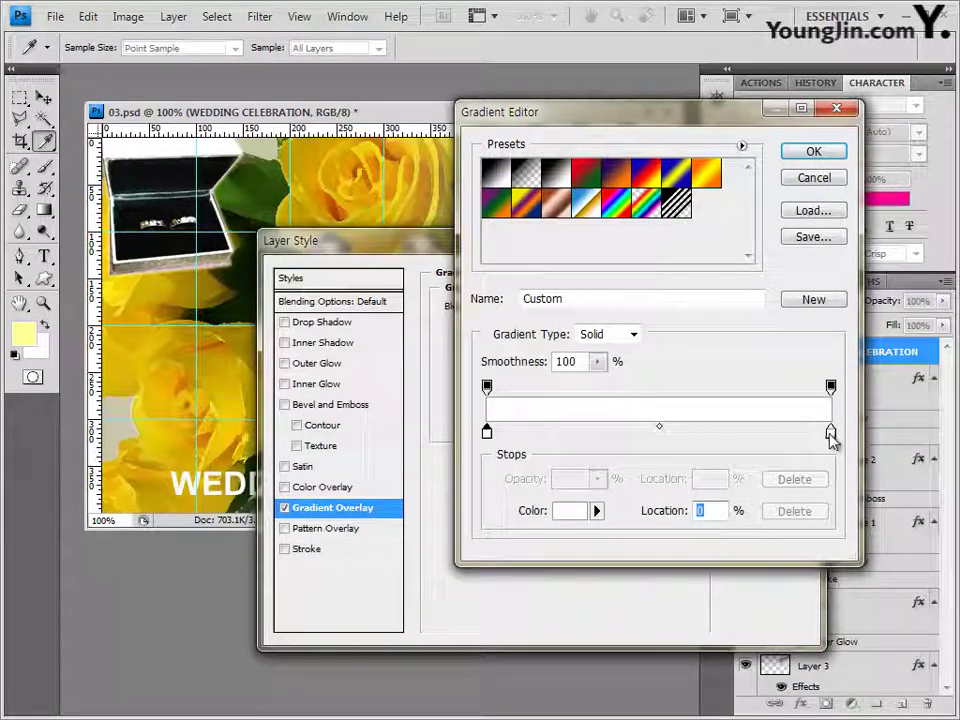
Set the gradient's ending colour stop to ffcc33 and accept the gradient
{"action": "double_click", "coordinate": [830, 434]}
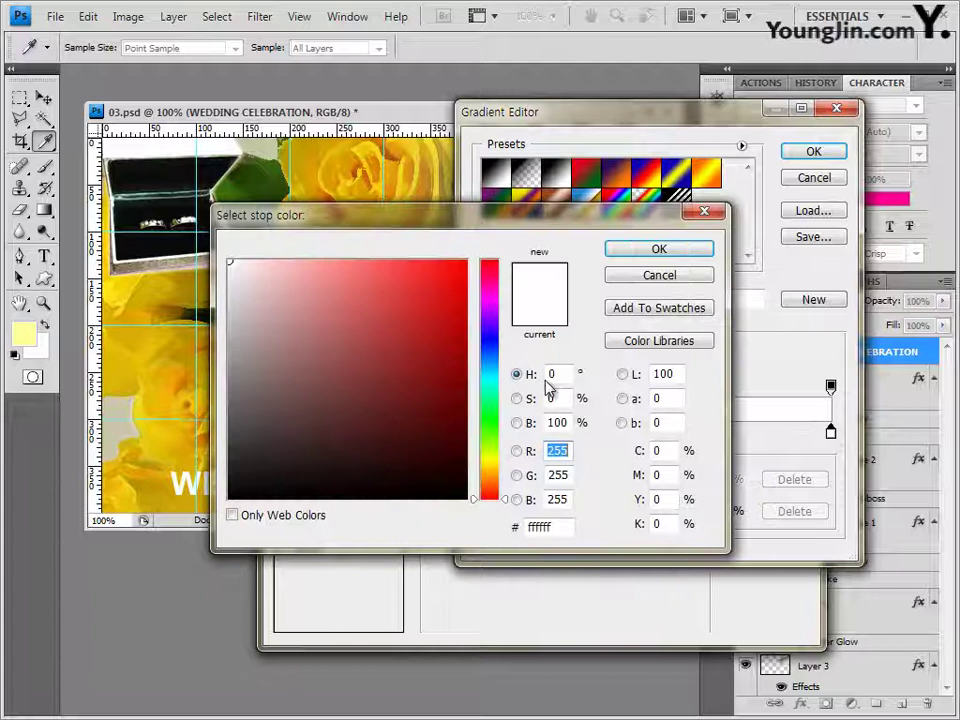
{"action": "double_click", "coordinate": [556, 527]}
{"action": "type", "text": "ffcc"}
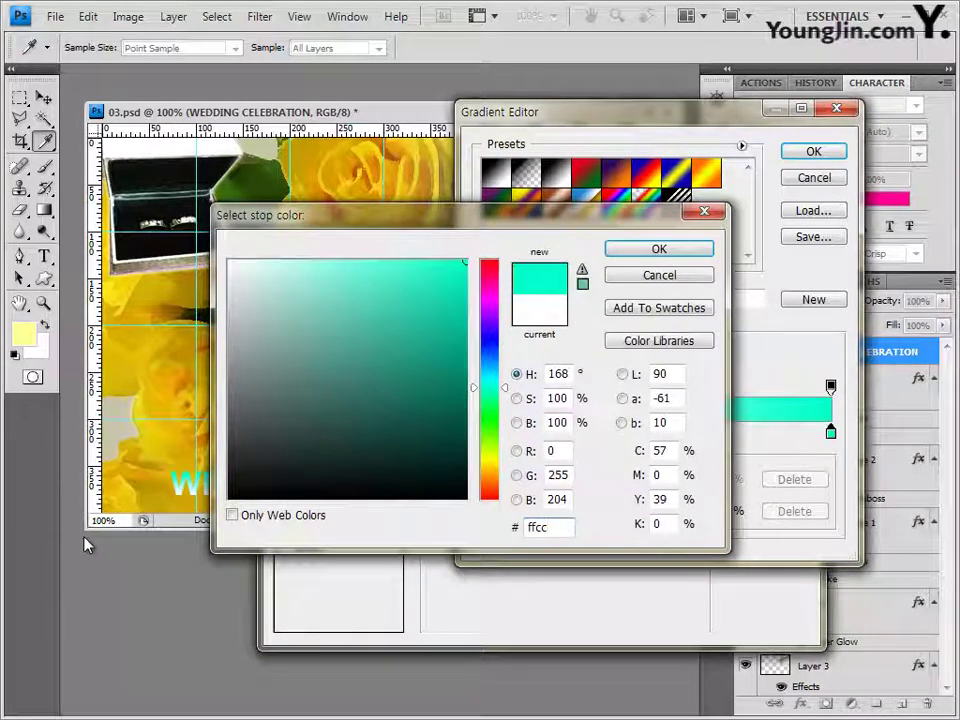
{"action": "type", "text": "33"}
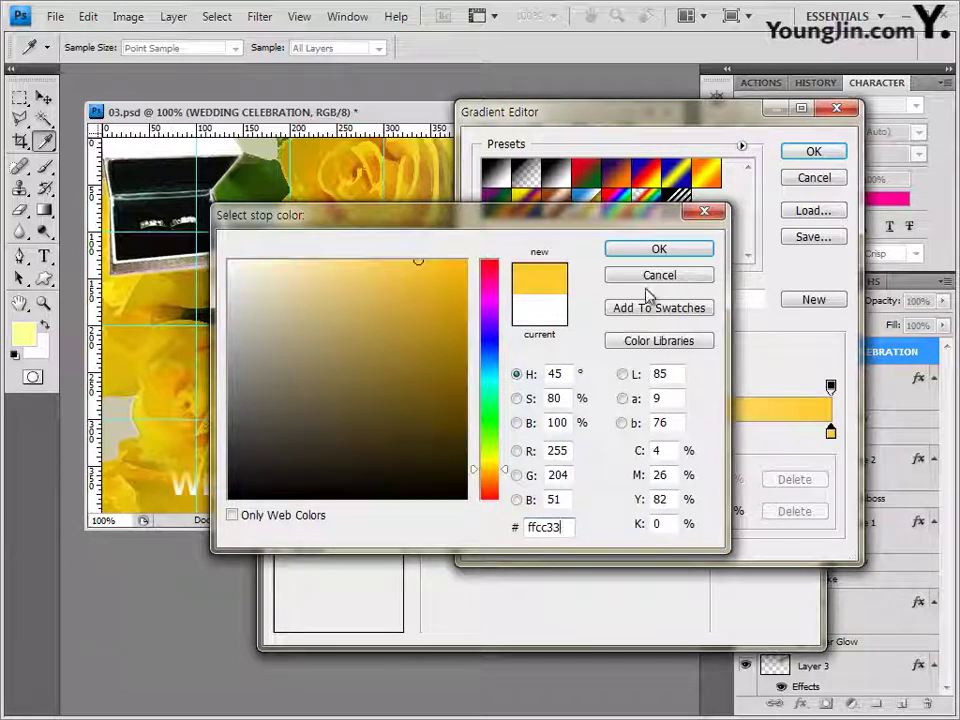
{"action": "left_click", "coordinate": [686, 256]}
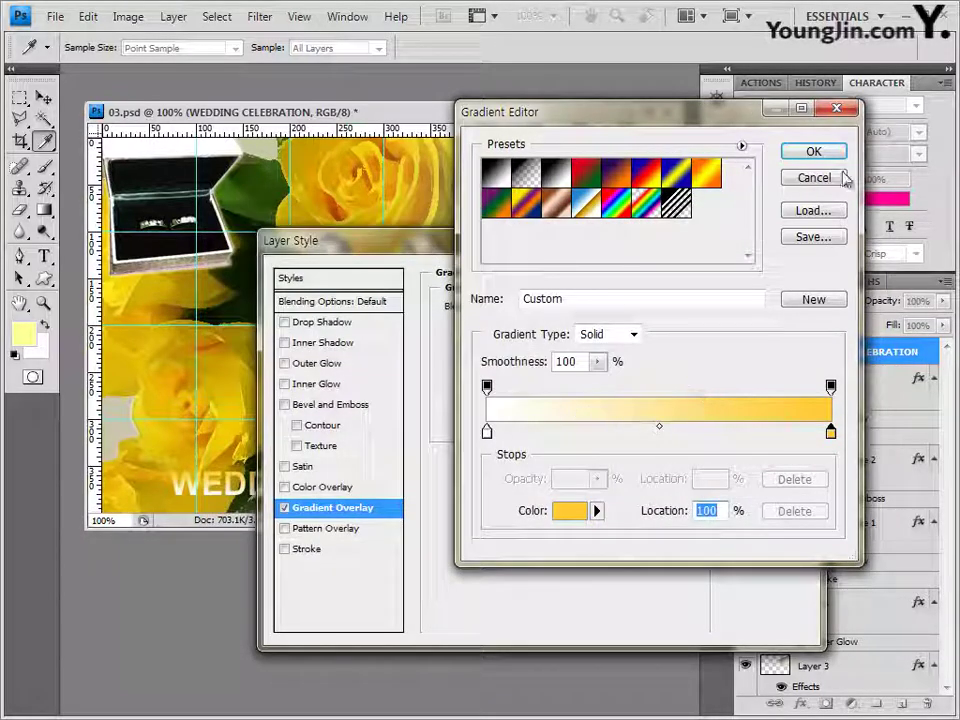
{"action": "left_click", "coordinate": [813, 156]}
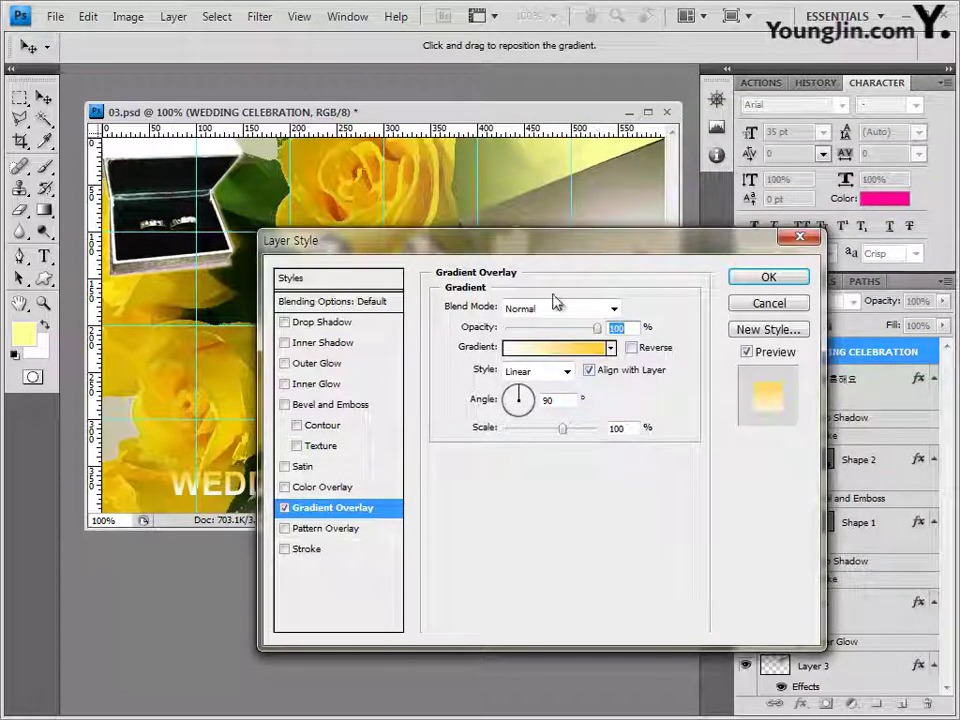
Give the "WEDDING CELEBRATION" text a 2 px outside Stroke in 000000, apply the layer style and activate the Move tool
{"action": "left_click_drag", "start_coordinate": [500, 240], "coordinate": [567, 38]}
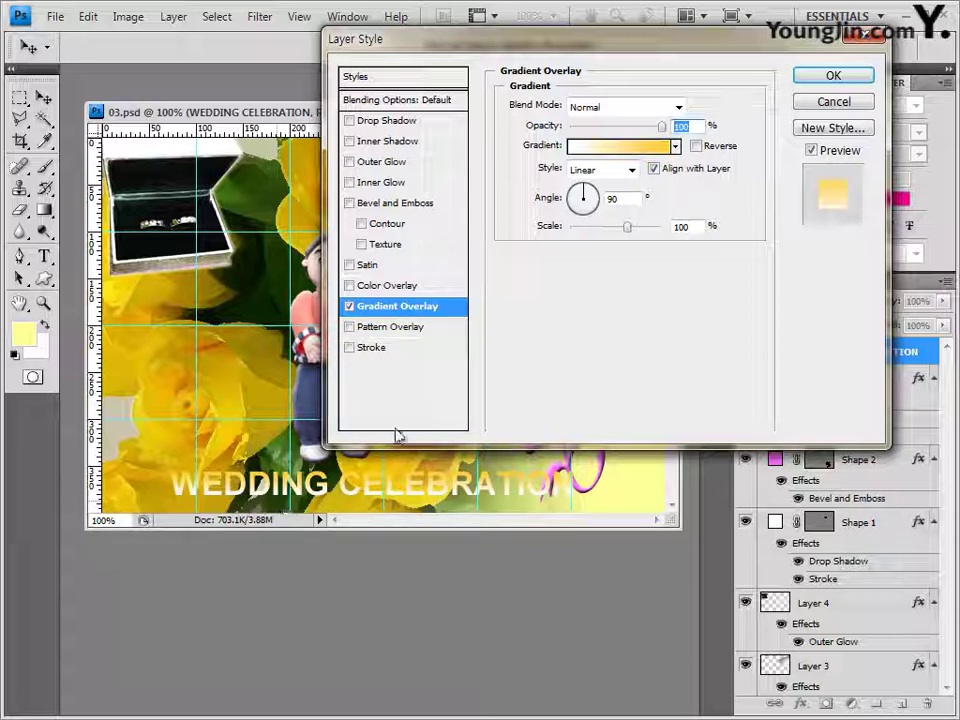
{"action": "left_click", "coordinate": [378, 350]}
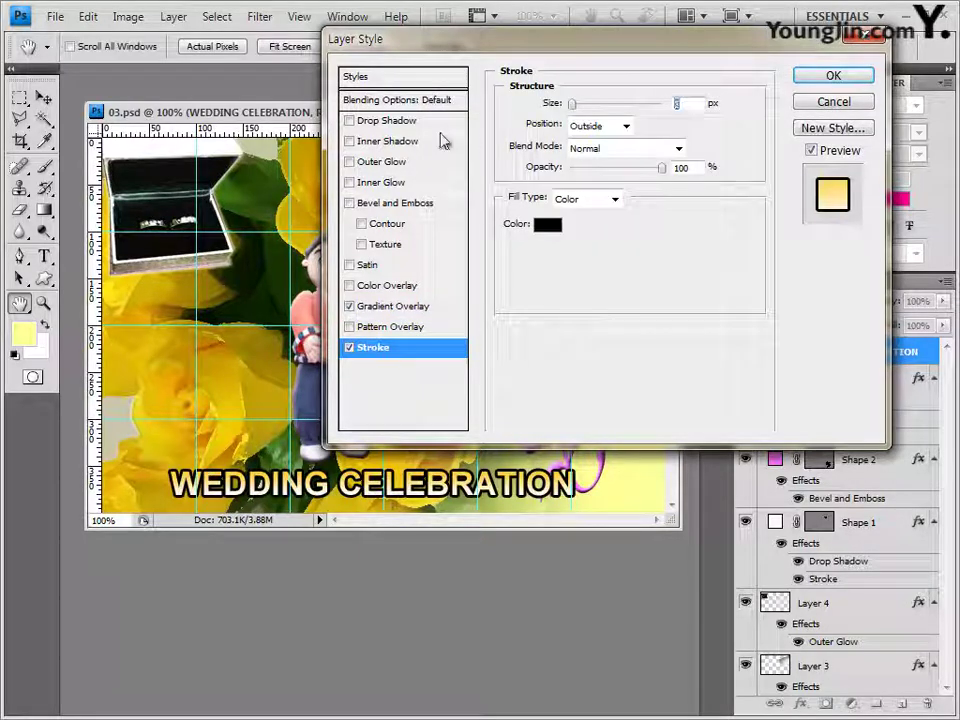
{"action": "type", "text": "2"}
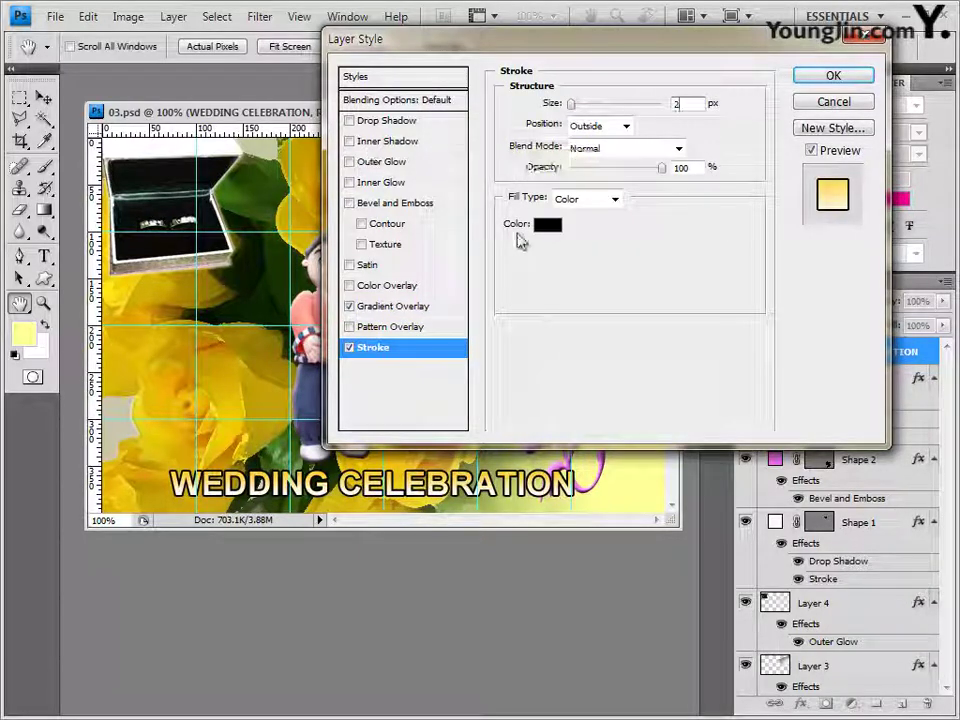
{"action": "left_click", "coordinate": [547, 224]}
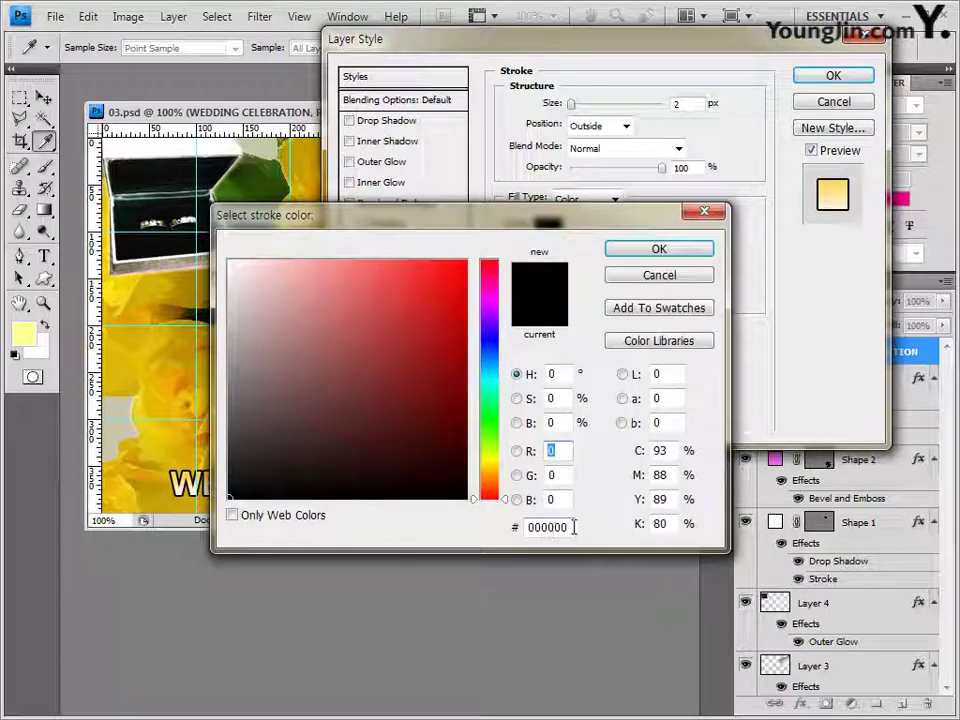
{"action": "left_click", "coordinate": [688, 251]}
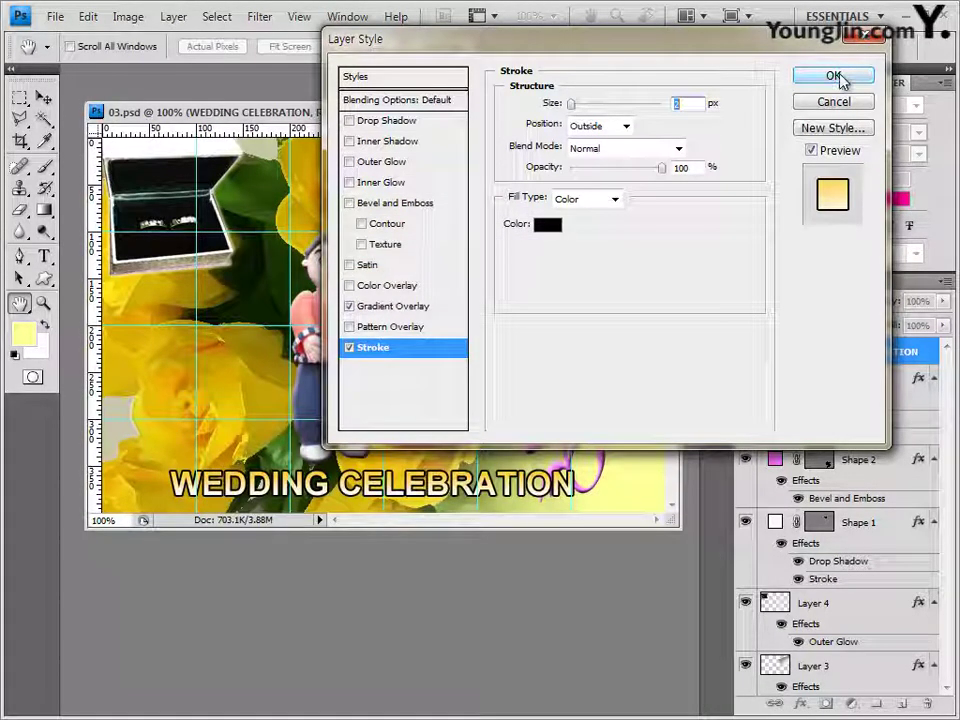
{"action": "left_click", "coordinate": [838, 77]}
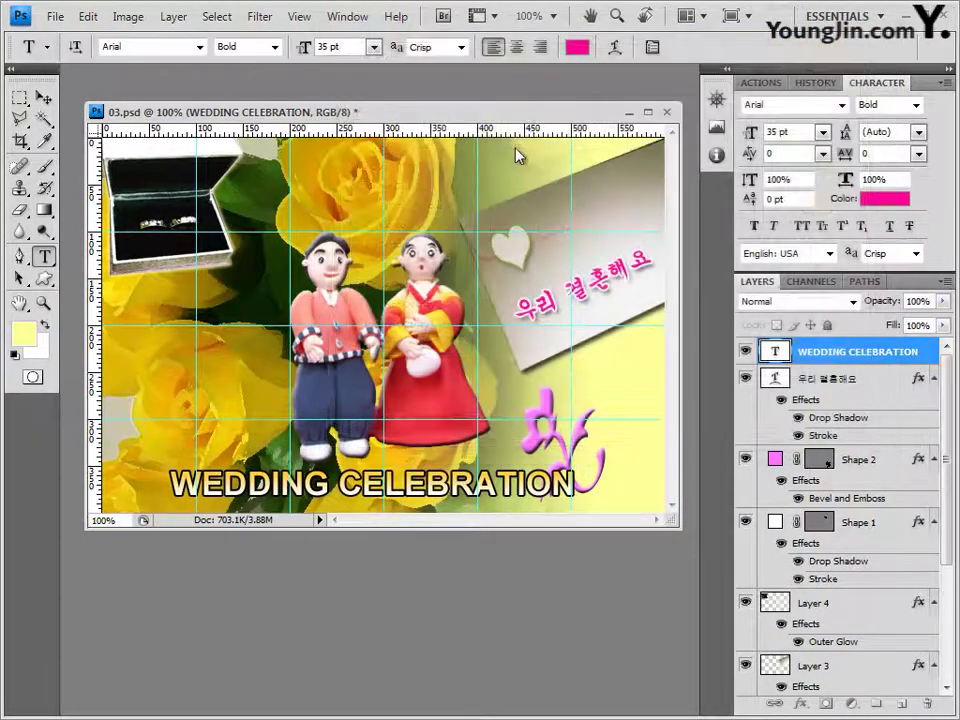
{"action": "left_click", "coordinate": [44, 98]}
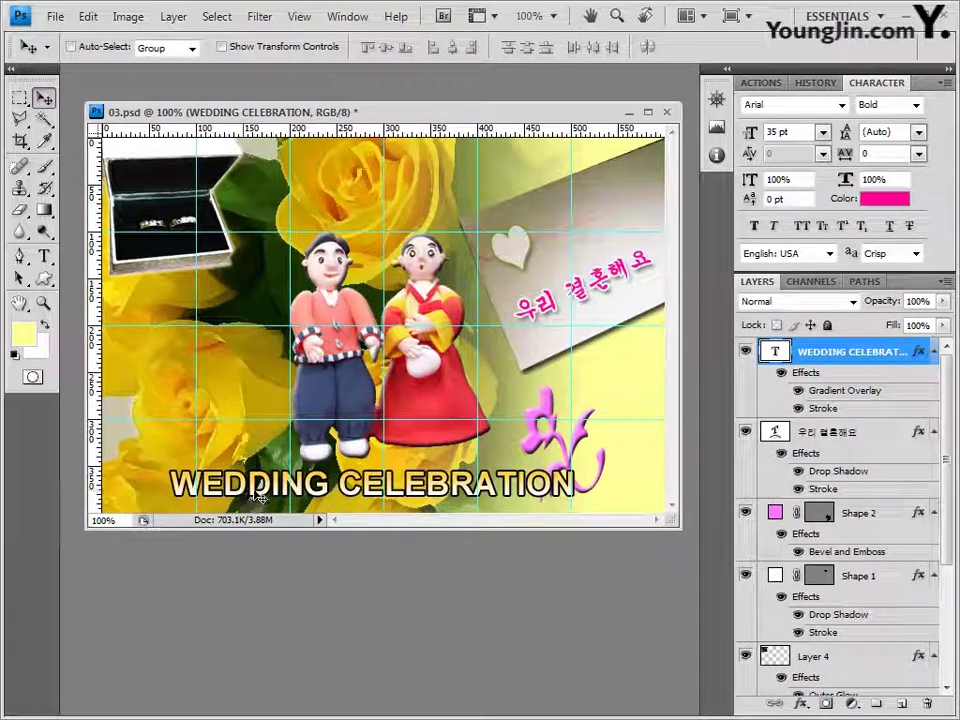
Move the "WEDDING CELEBRATION" title up and left, starting about 35 px from the canvas's left edge, and save 03.psd
{"action": "left_click_drag", "start_coordinate": [247, 496], "coordinate": [221, 490]}
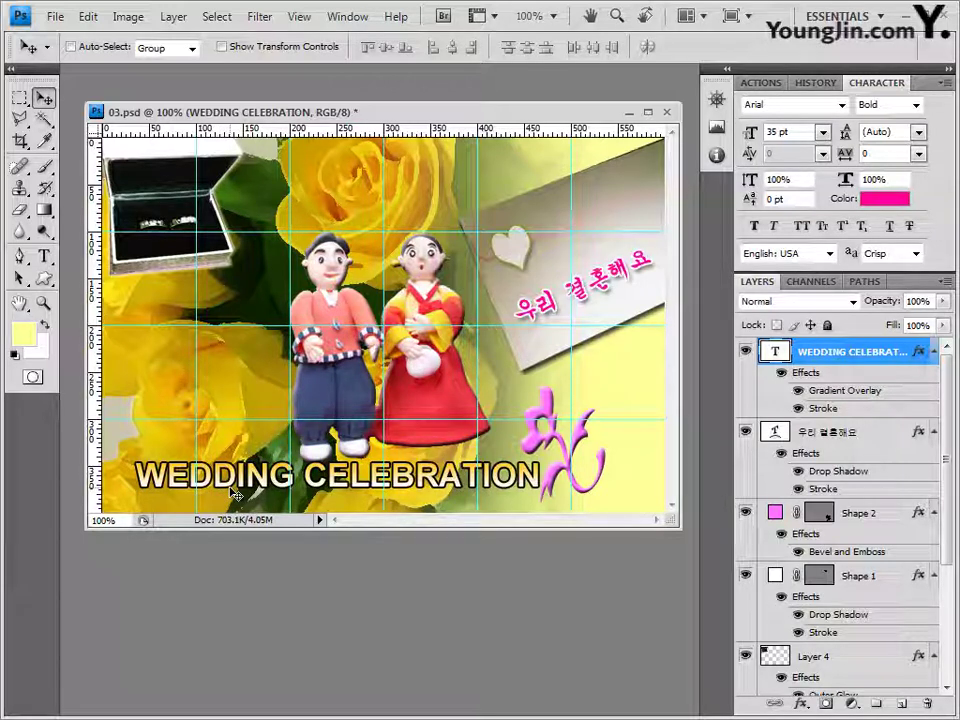
{"action": "left_click", "coordinate": [54, 17]}
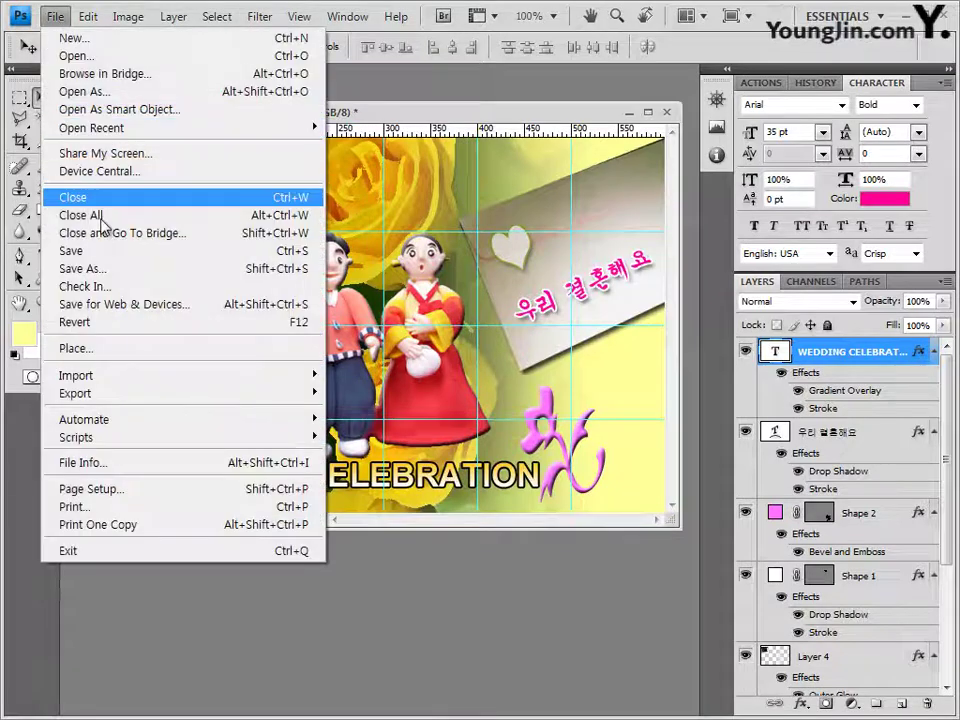
{"action": "left_click", "coordinate": [96, 251]}
{"action": "left_click", "coordinate": [717, 228]}
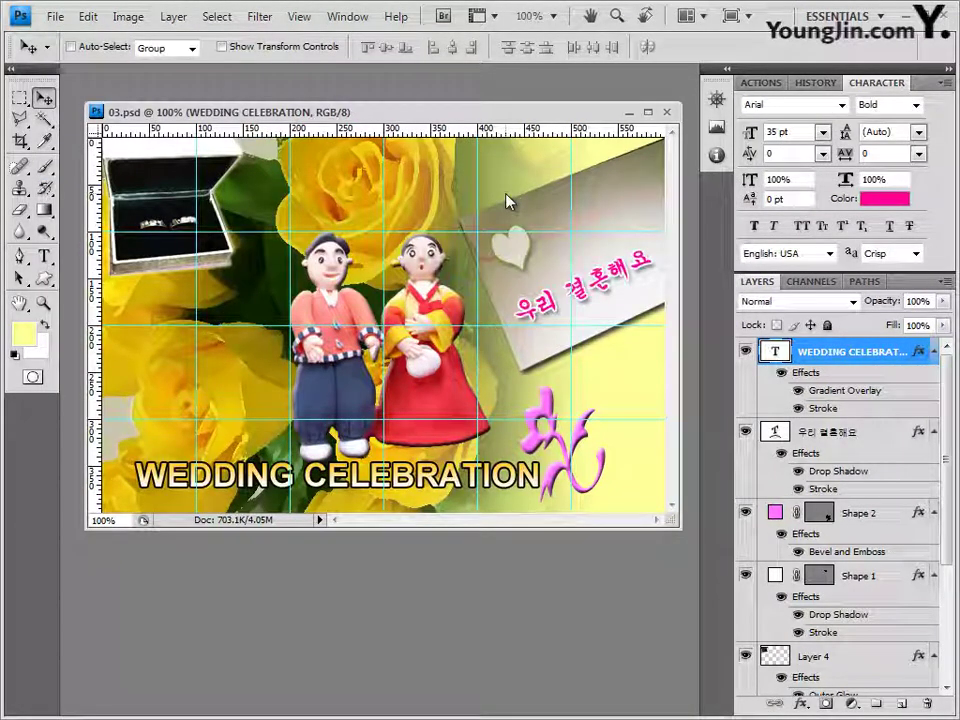
Start saving a copy in the GTQ folder, named with the exam number and candidate's name, ending in -3
{"action": "left_click", "coordinate": [54, 17]}
{"action": "left_click", "coordinate": [94, 268]}
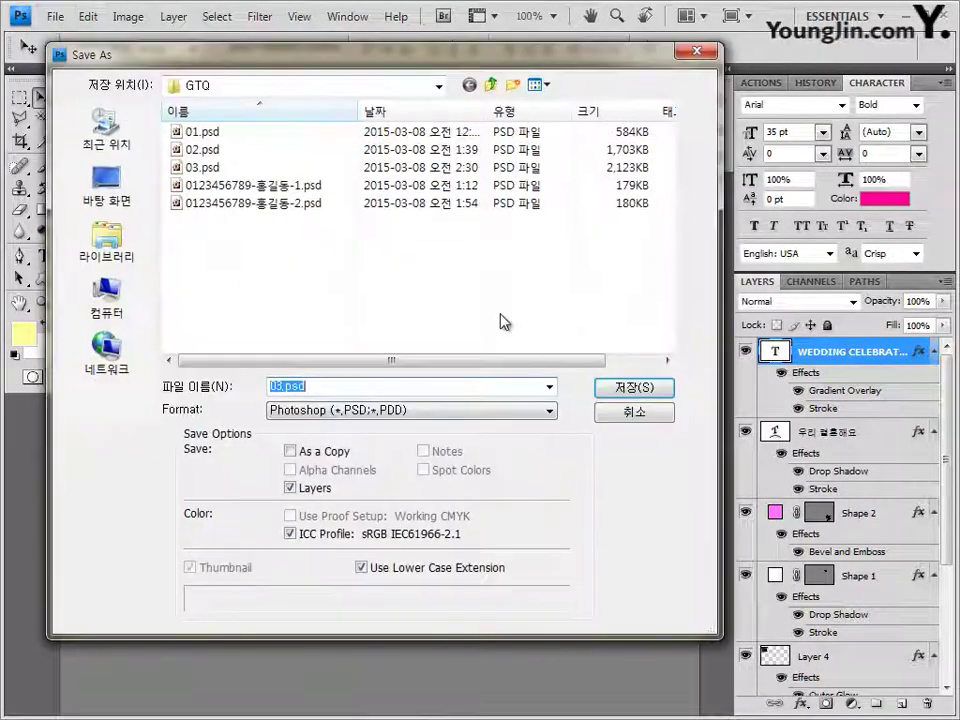
{"action": "left_click", "coordinate": [240, 203]}
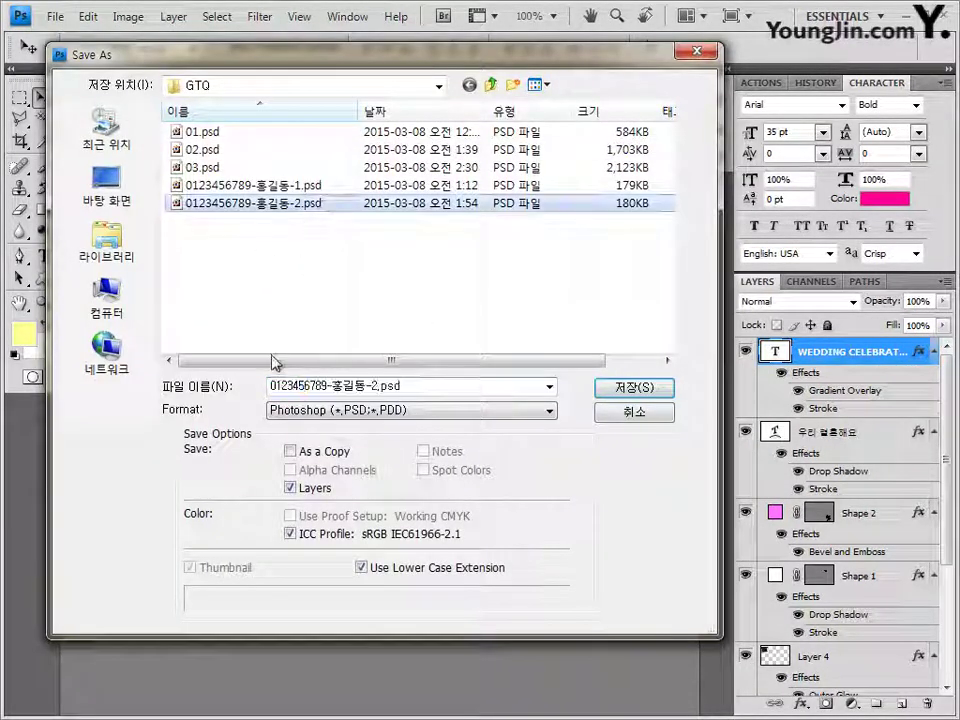
{"action": "left_click", "coordinate": [375, 385]}
{"action": "left_click", "coordinate": [375, 385]}
{"action": "left_click_drag", "start_coordinate": [369, 385], "coordinate": [377, 384]}
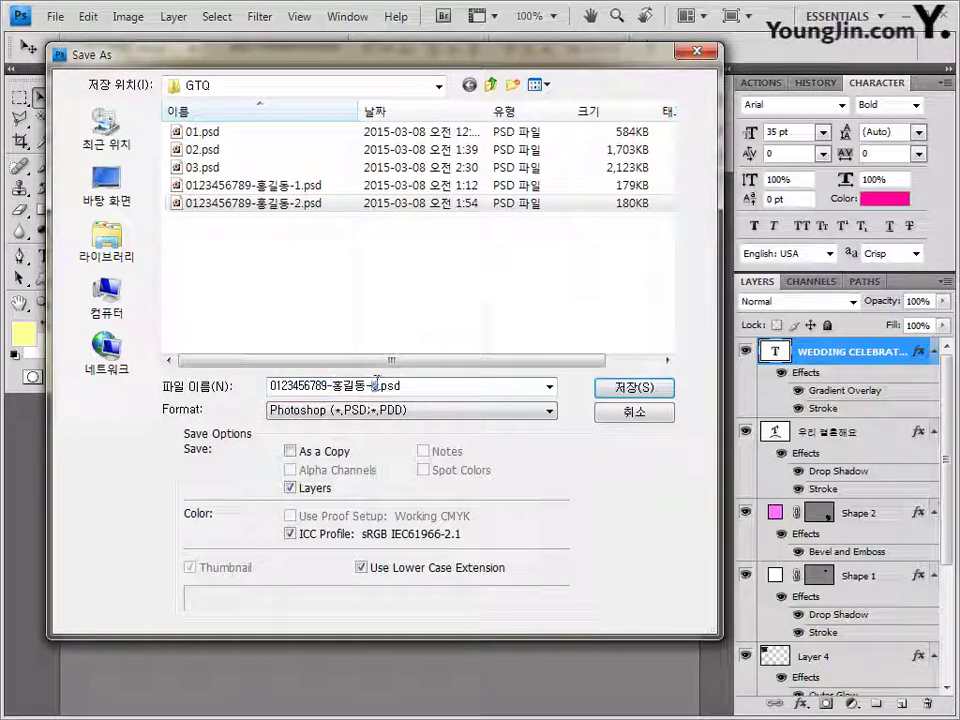
{"action": "type", "text": "3"}
Choose JPEG as the copy's format and save it with High image quality and Baseline ("Standard") format
{"action": "left_click", "coordinate": [303, 410]}
{"action": "left_click", "coordinate": [398, 508]}
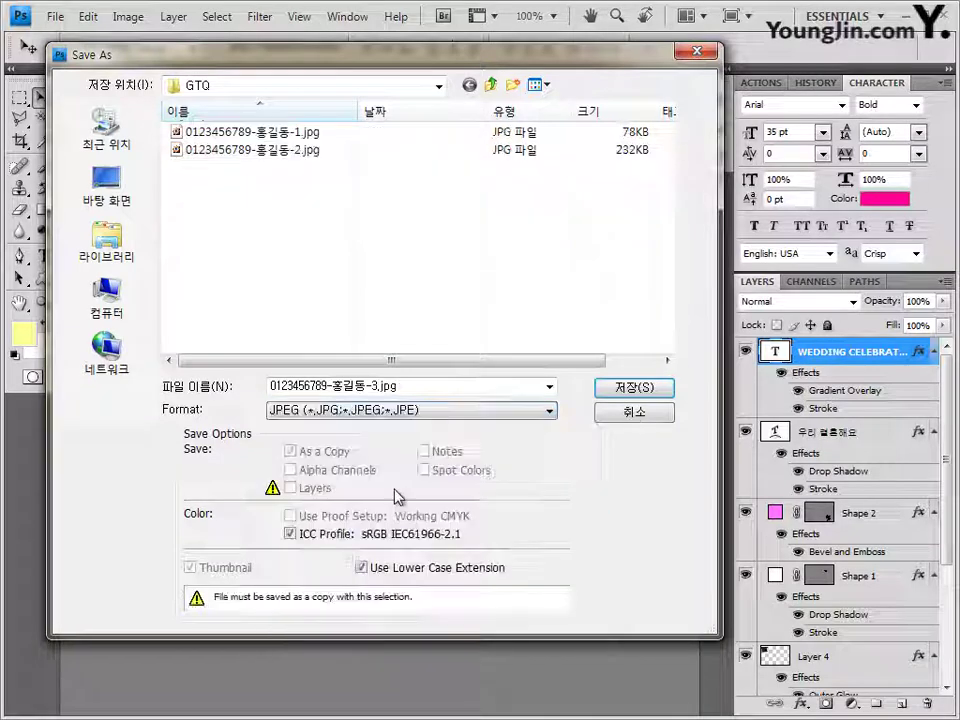
{"action": "left_click", "coordinate": [633, 387]}
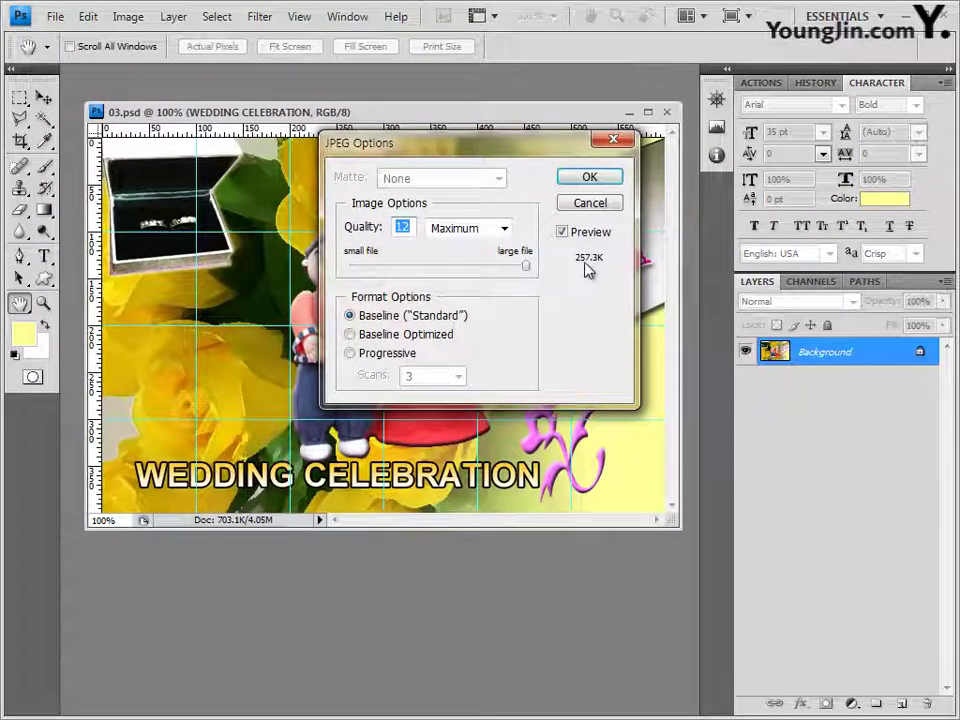
{"action": "left_click_drag", "start_coordinate": [526, 266], "coordinate": [470, 270]}
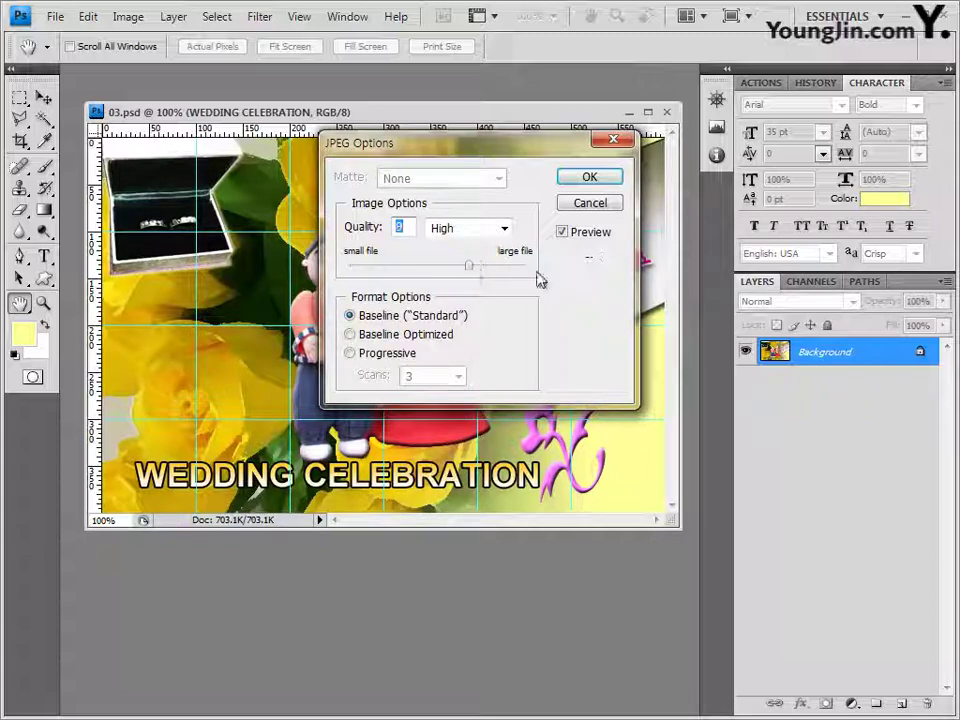
{"action": "left_click", "coordinate": [598, 182]}
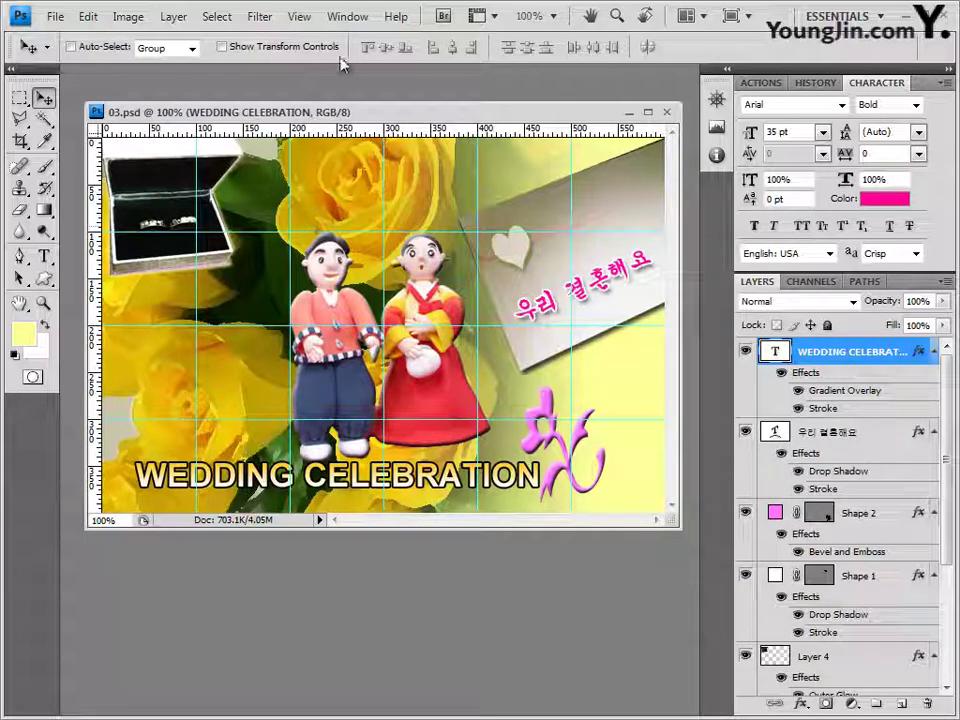
Clear all guides and save the composition as JPEG again over the existing file ending in -3, at High quality 8
{"action": "left_click", "coordinate": [299, 16]}
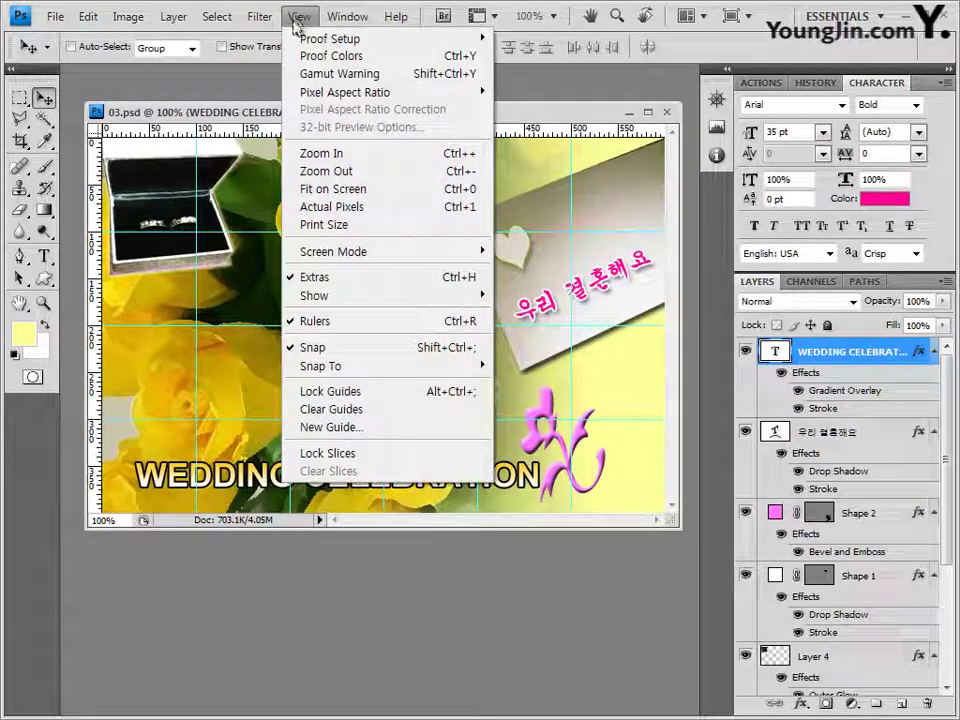
{"action": "left_click", "coordinate": [345, 409]}
{"action": "left_click", "coordinate": [57, 17]}
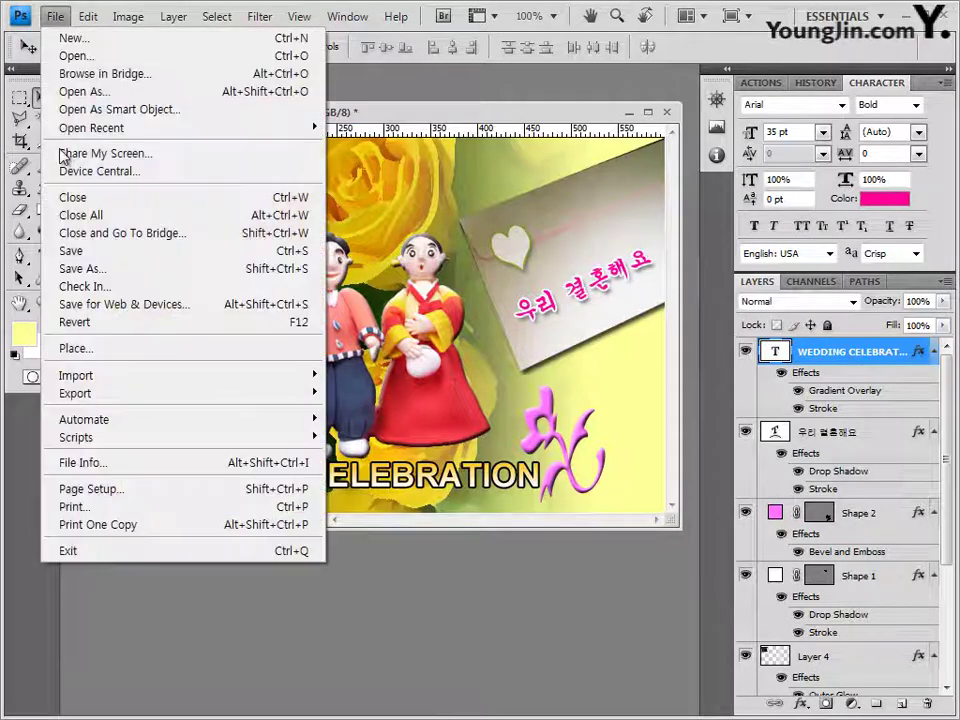
{"action": "left_click", "coordinate": [88, 268]}
{"action": "left_click", "coordinate": [431, 418]}
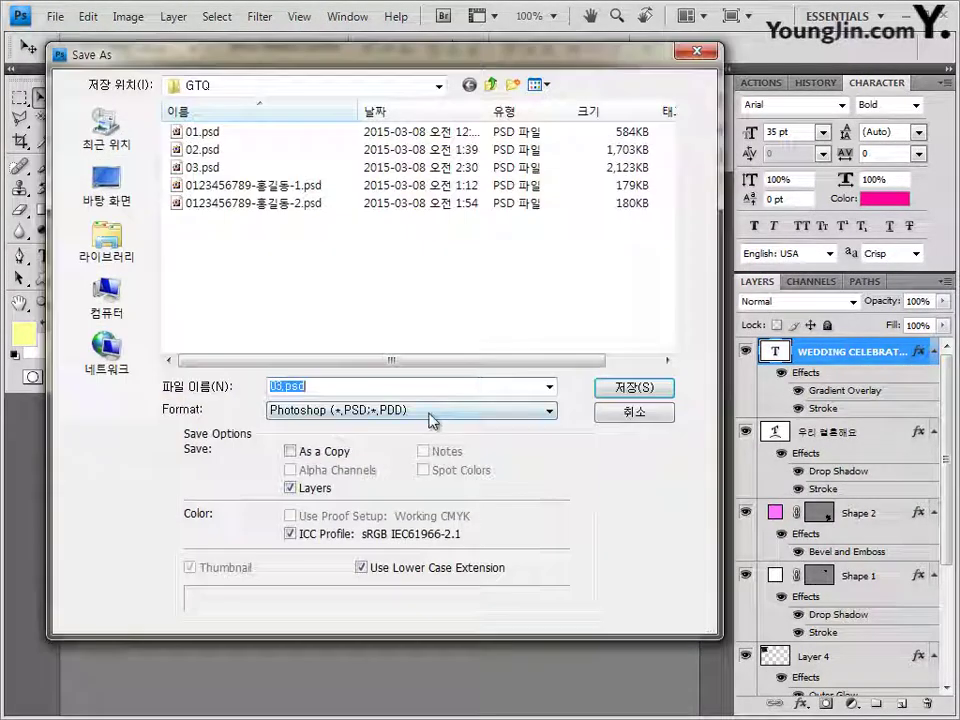
{"action": "left_click", "coordinate": [358, 396]}
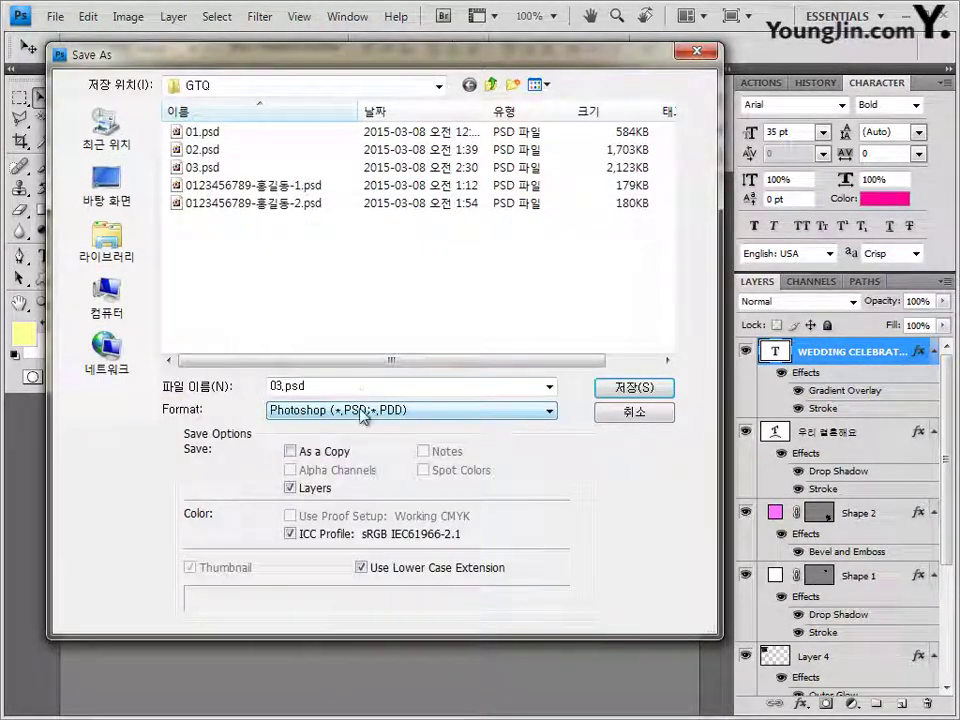
{"action": "left_click", "coordinate": [364, 411]}
{"action": "left_click", "coordinate": [330, 514]}
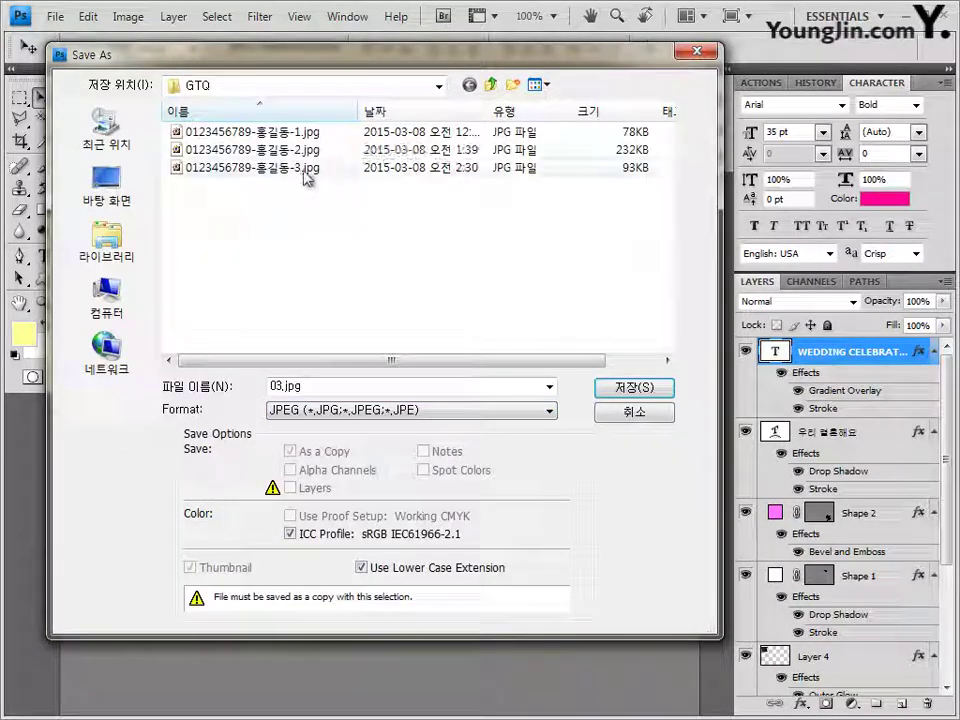
{"action": "double_click", "coordinate": [300, 168]}
{"action": "key", "text": "Return"}
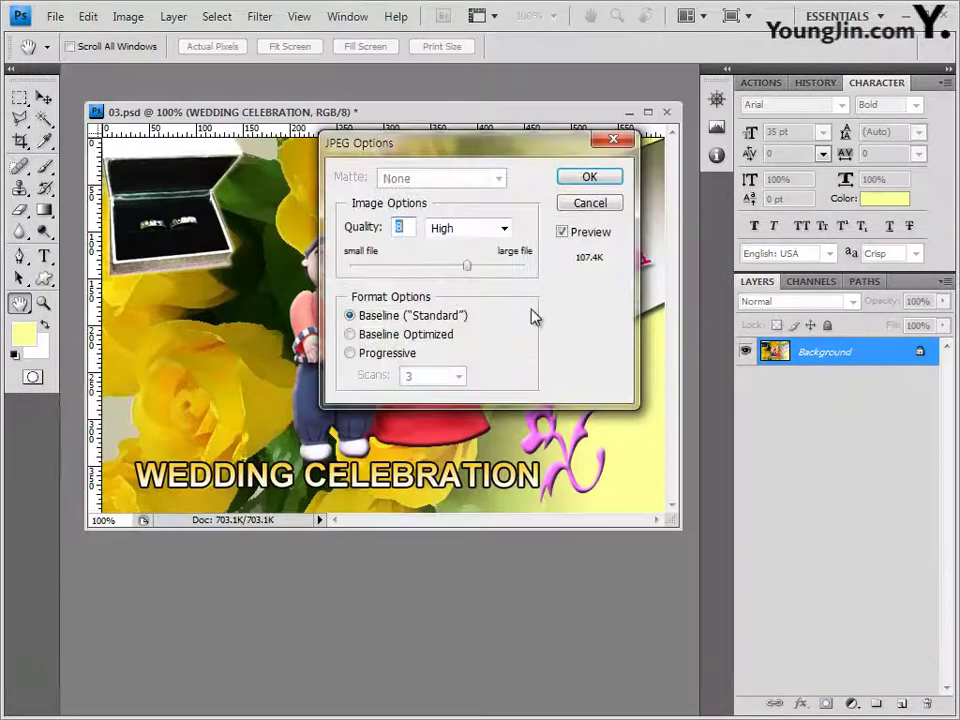
{"action": "left_click", "coordinate": [589, 178]}
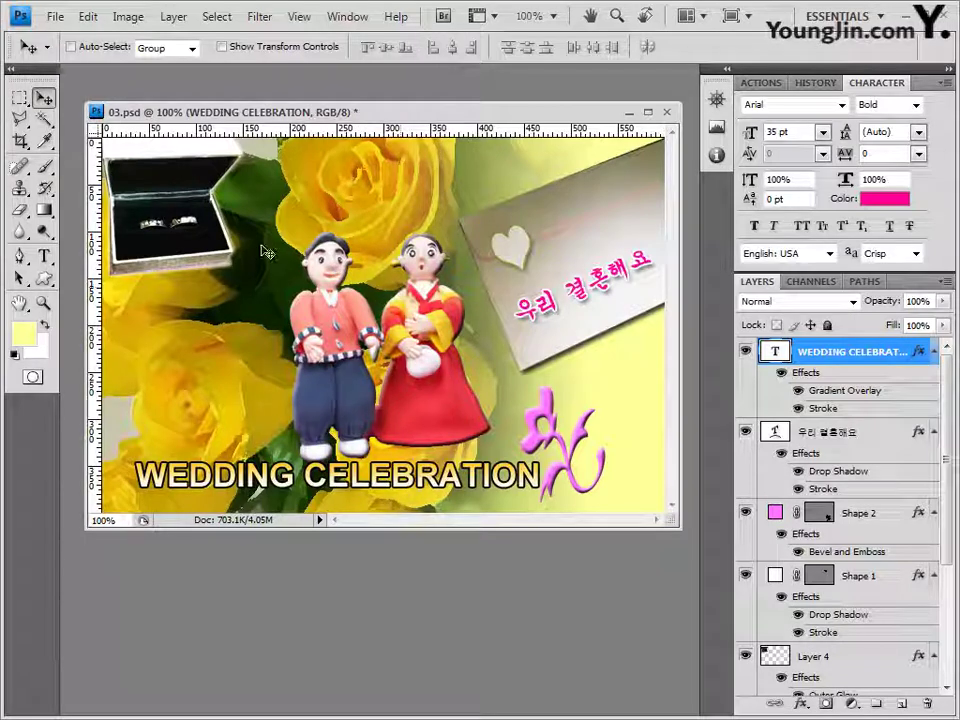
Resize the image to 60 × 40 pixels with proportions constrained
{"action": "left_click", "coordinate": [88, 16]}
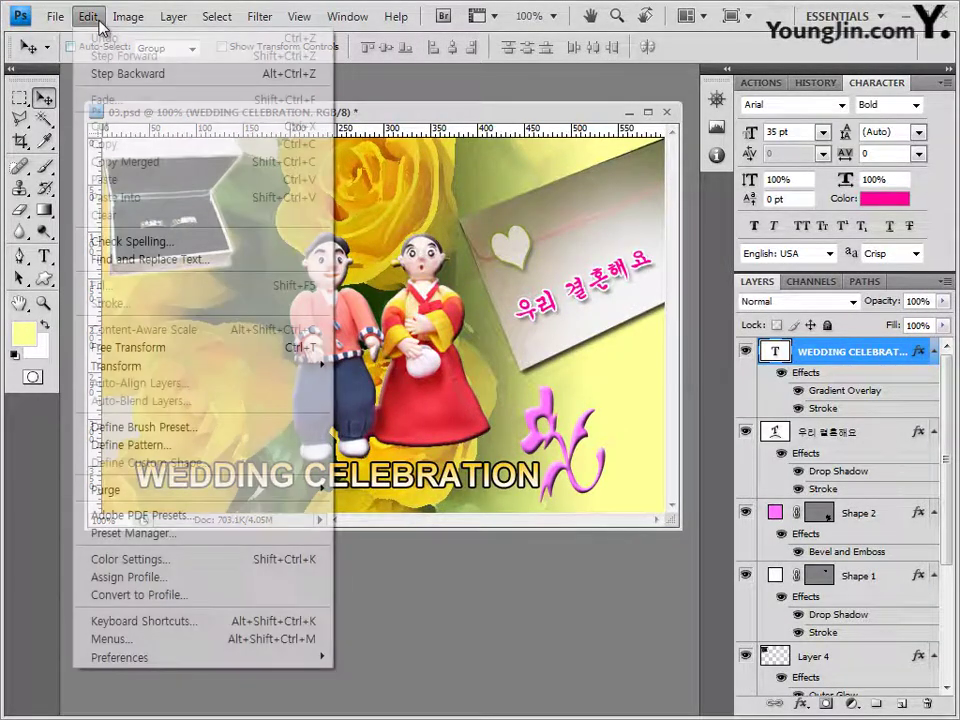
{"action": "mouse_move", "coordinate": [128, 16]}
{"action": "left_click", "coordinate": [139, 152]}
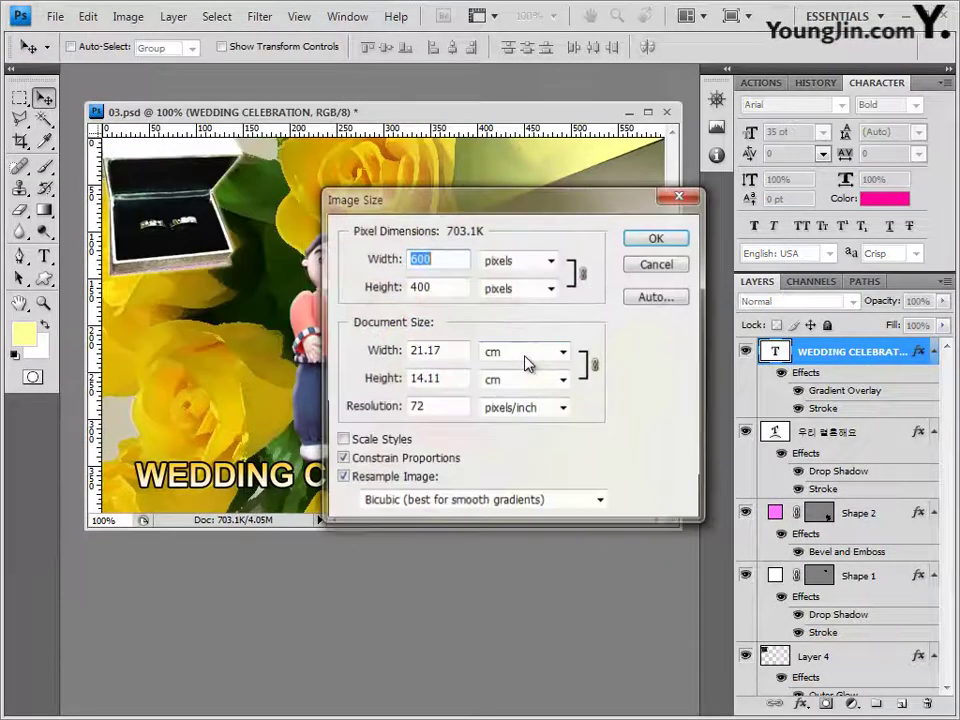
{"action": "left_click", "coordinate": [427, 258]}
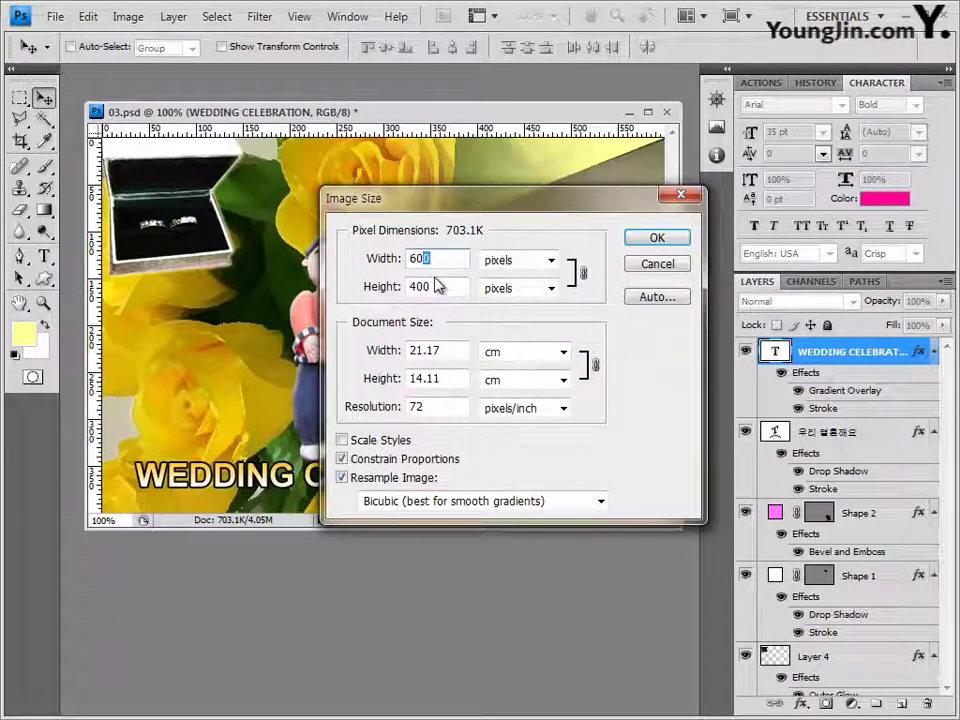
{"action": "key", "text": "BackSpace"}
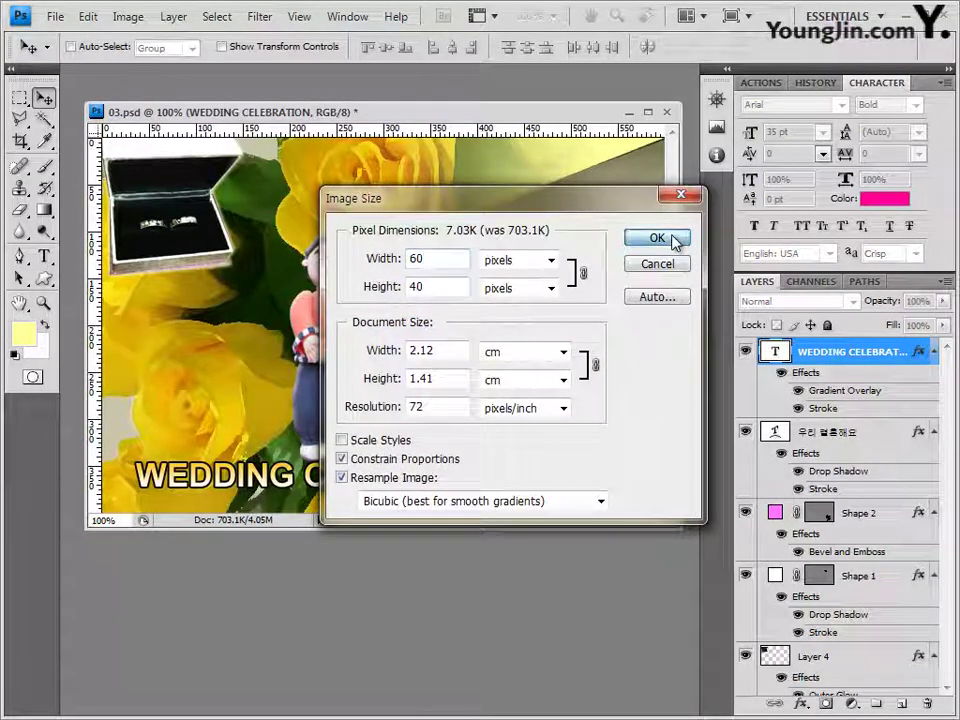
{"action": "left_click", "coordinate": [656, 238]}
Save the reduced image as a PSD named with the exam number and candidate's name ending in -3, with maximized compatibility, and close it
{"action": "left_click", "coordinate": [55, 16]}
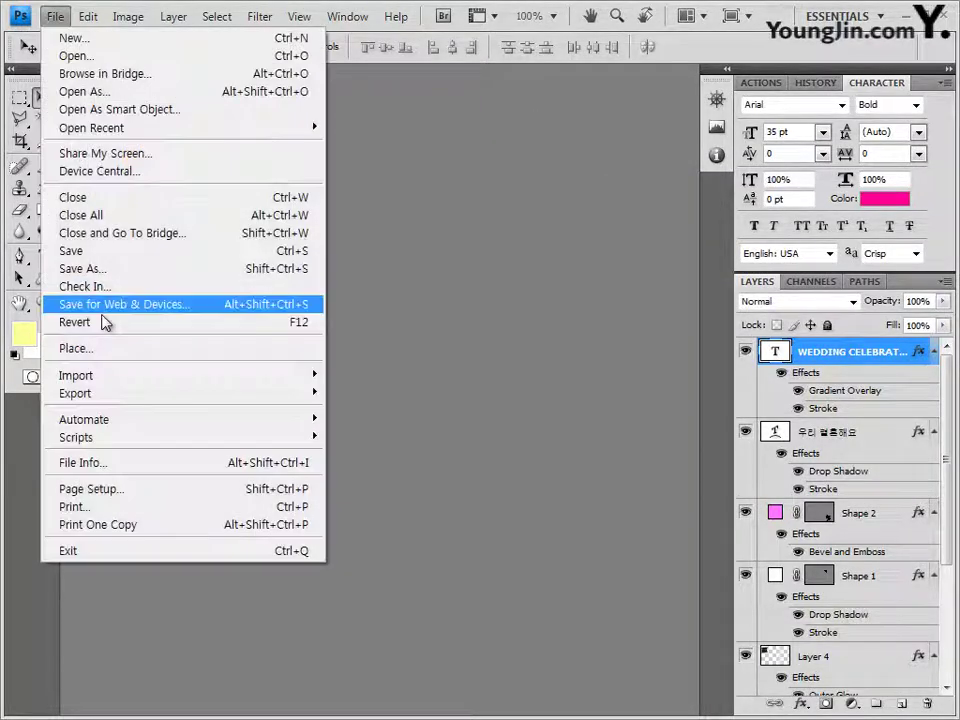
{"action": "left_click", "coordinate": [84, 269]}
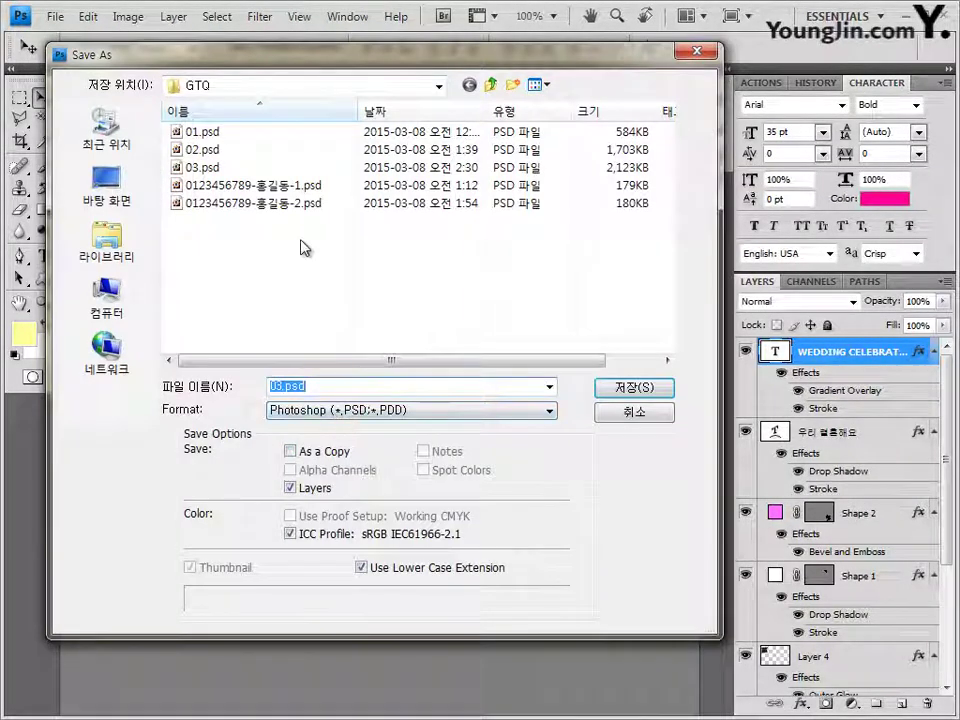
{"action": "left_click", "coordinate": [255, 203]}
{"action": "left_click", "coordinate": [378, 386]}
{"action": "left_click", "coordinate": [372, 386]}
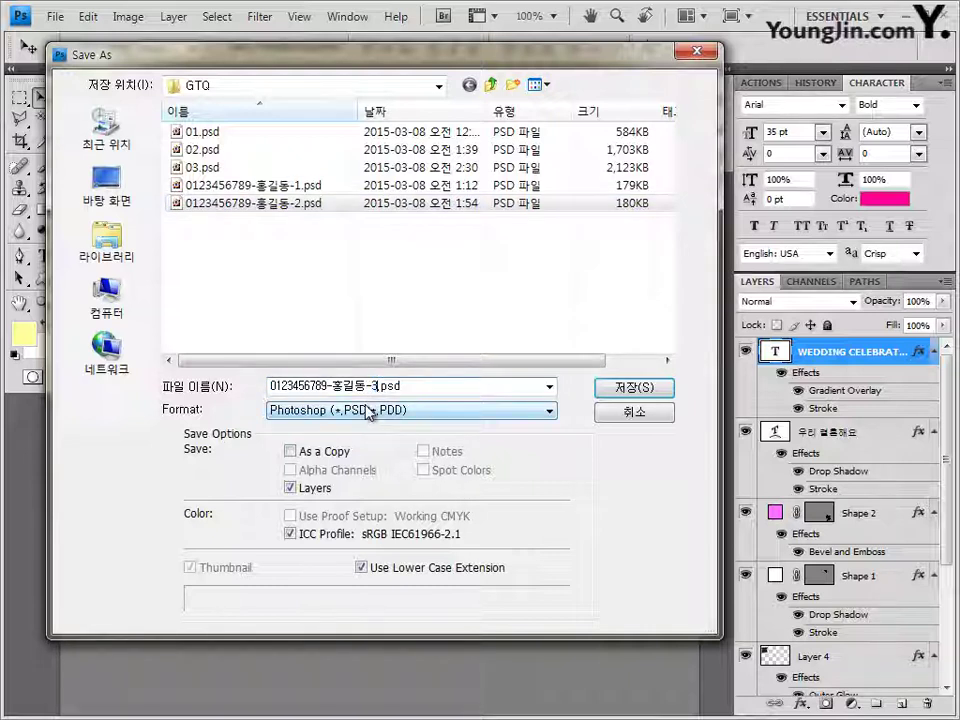
{"action": "left_click", "coordinate": [640, 390]}
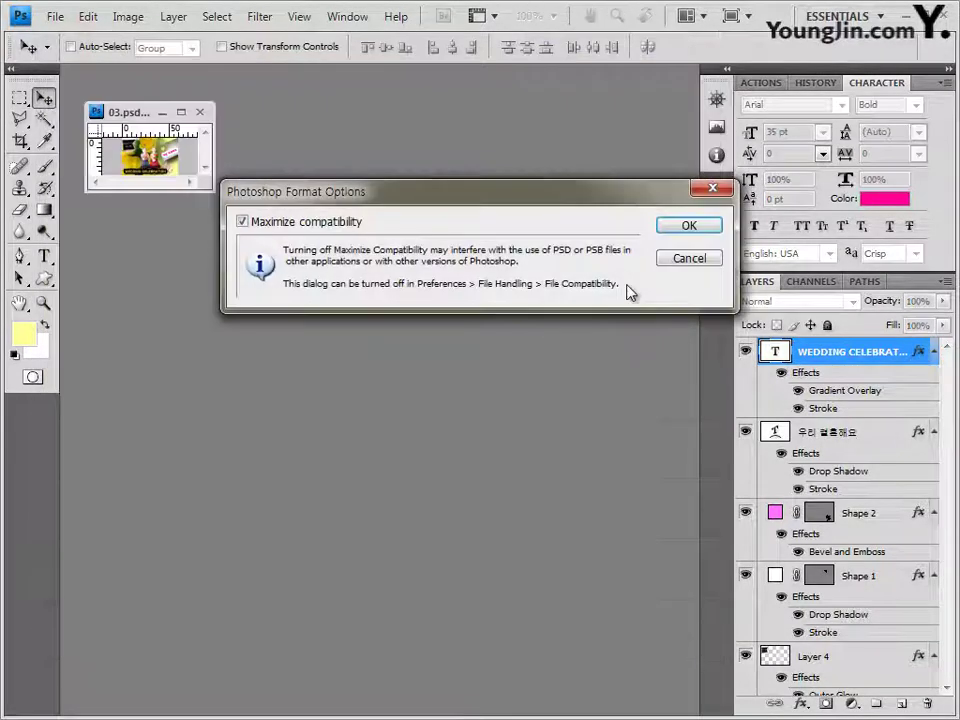
{"action": "left_click", "coordinate": [690, 223]}
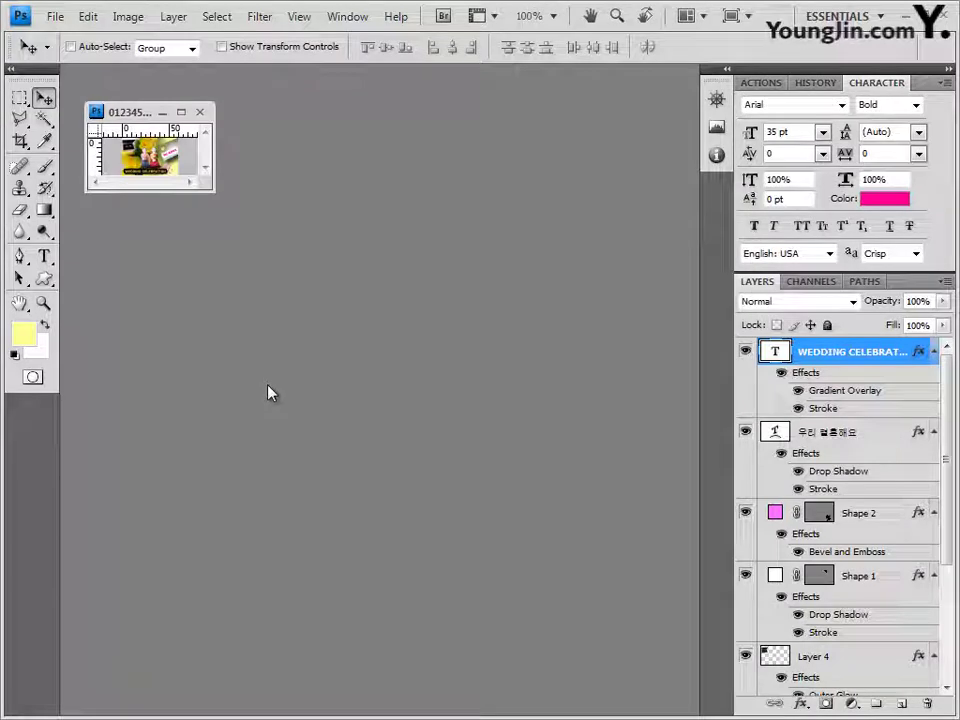
{"action": "left_click", "coordinate": [200, 112]}
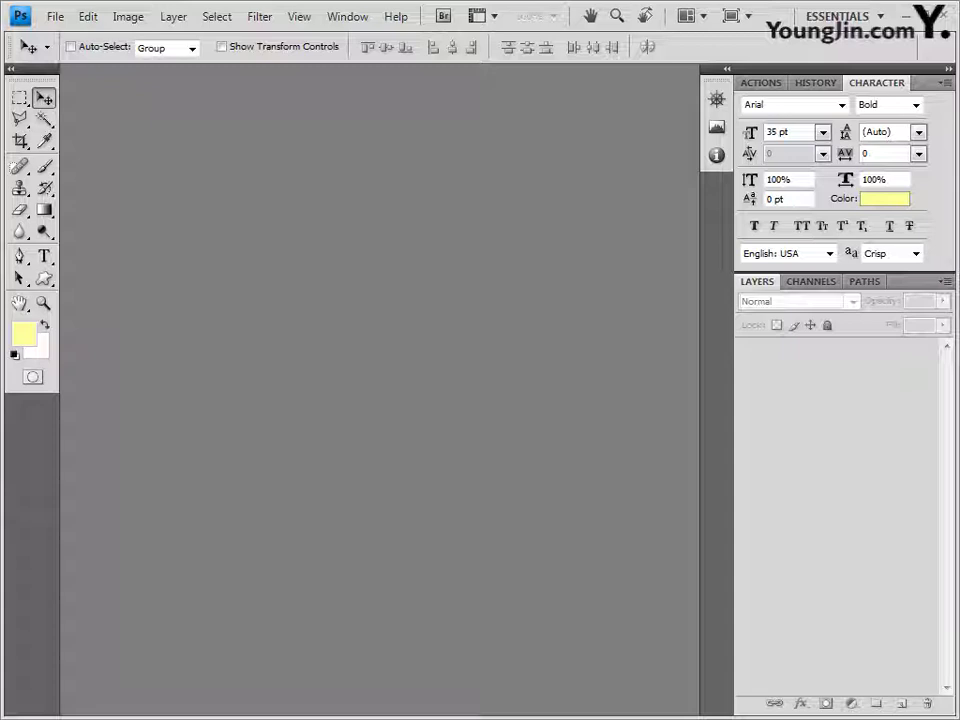
Activate the Custom Shape tool and create a new 600 × 400 pixel, 72 pixels/inch RGB document with a white background
{"action": "key", "text": "u"}
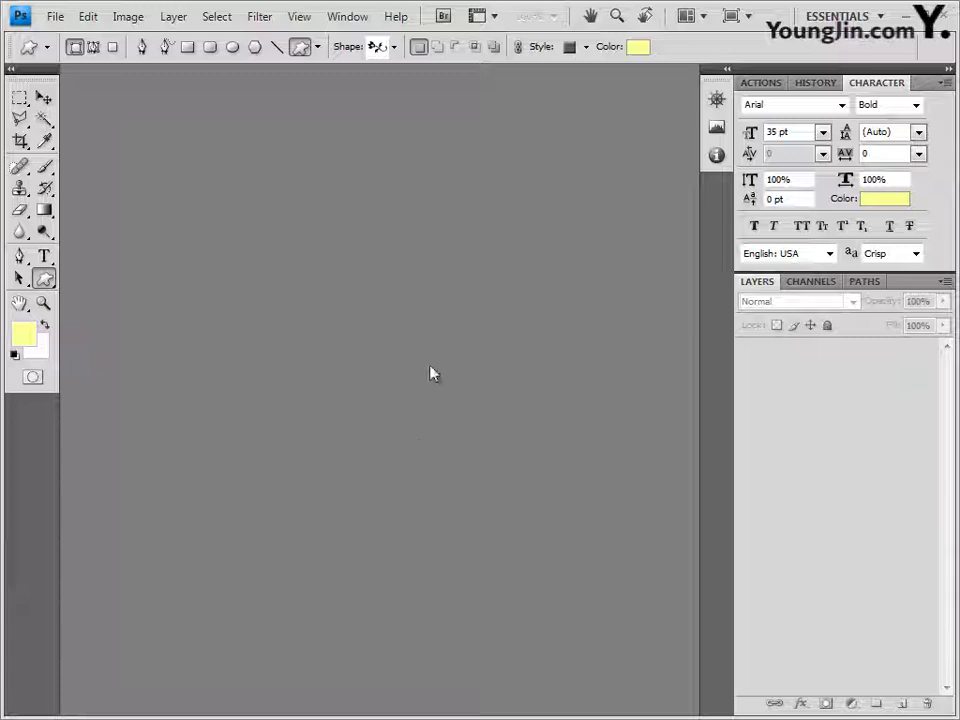
{"action": "key", "text": "ctrl+n"}
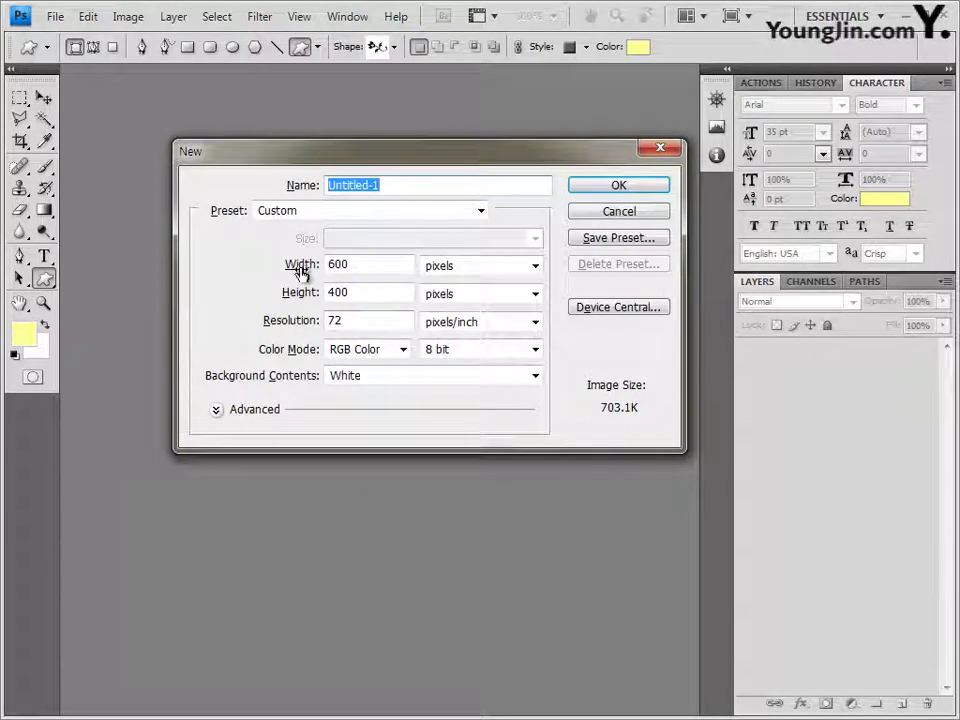
{"action": "left_click", "coordinate": [367, 263]}
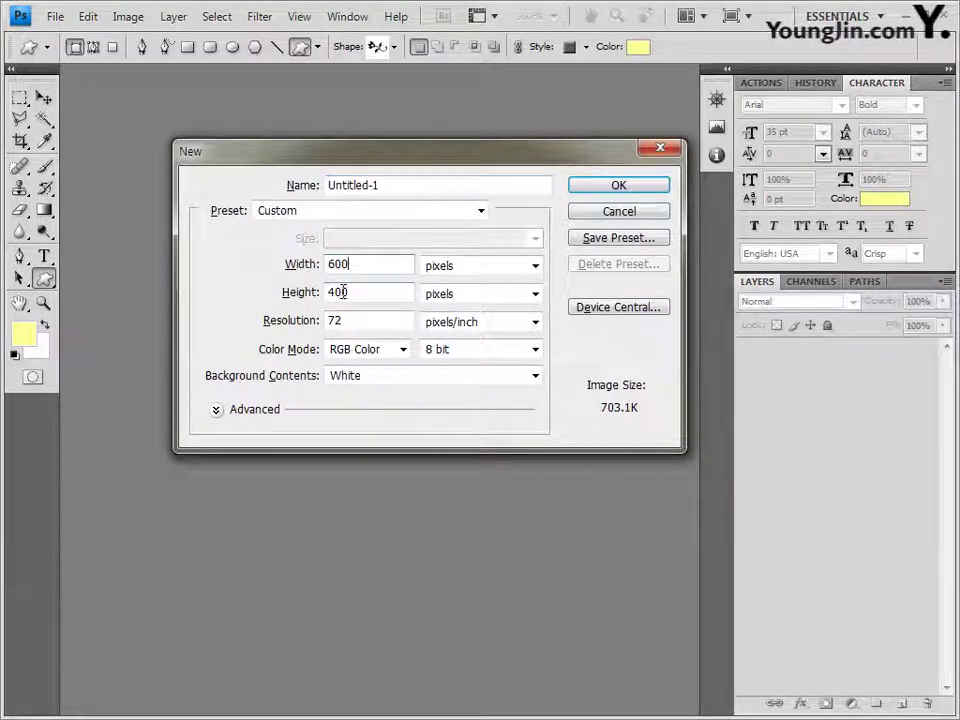
{"action": "left_click", "coordinate": [630, 189]}
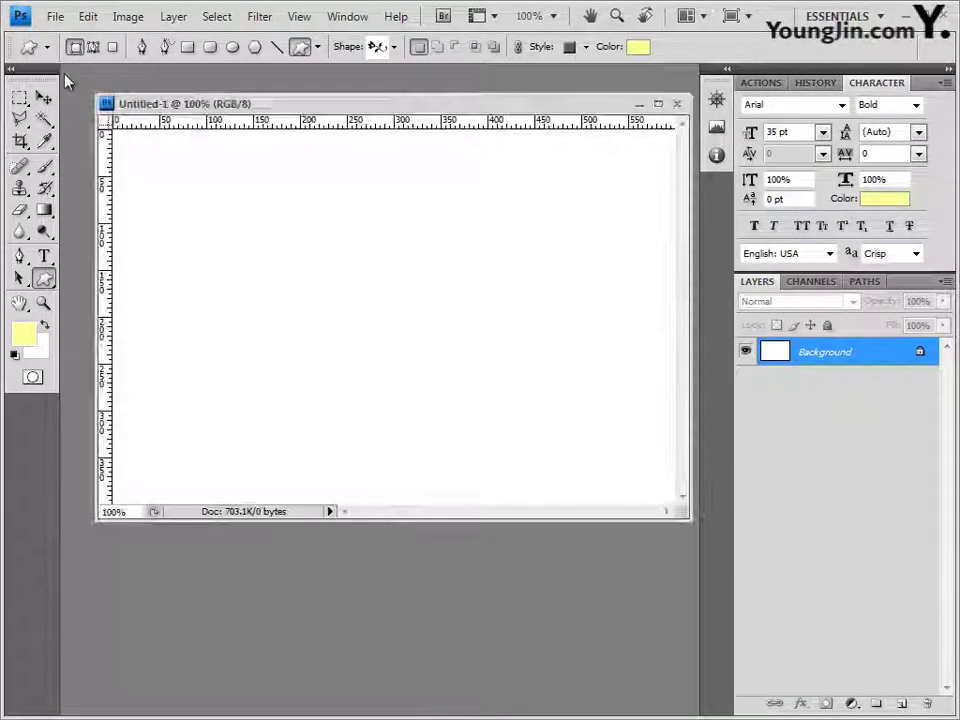
Save the new blank document as 04.psd in the GTQ folder
{"action": "left_click", "coordinate": [55, 16]}
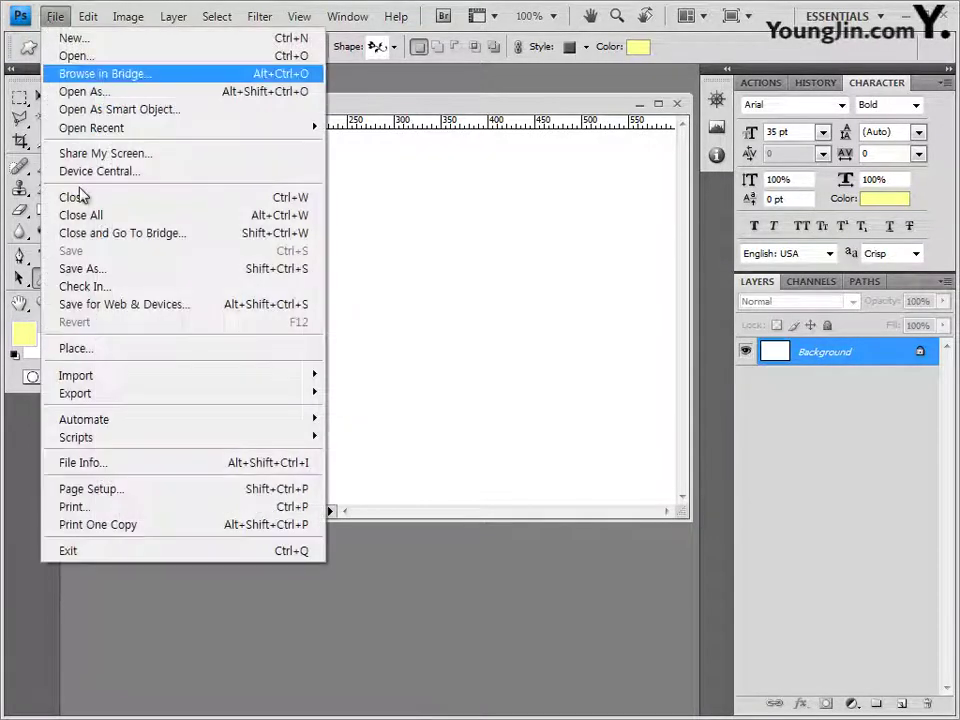
{"action": "left_click", "coordinate": [96, 269]}
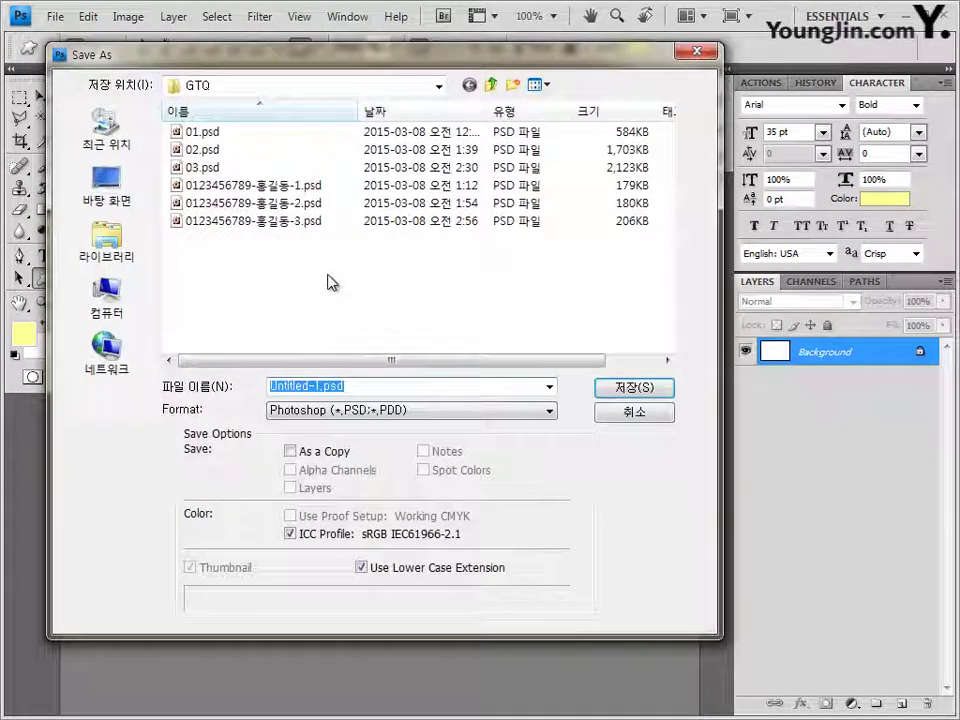
{"action": "type", "text": "04"}
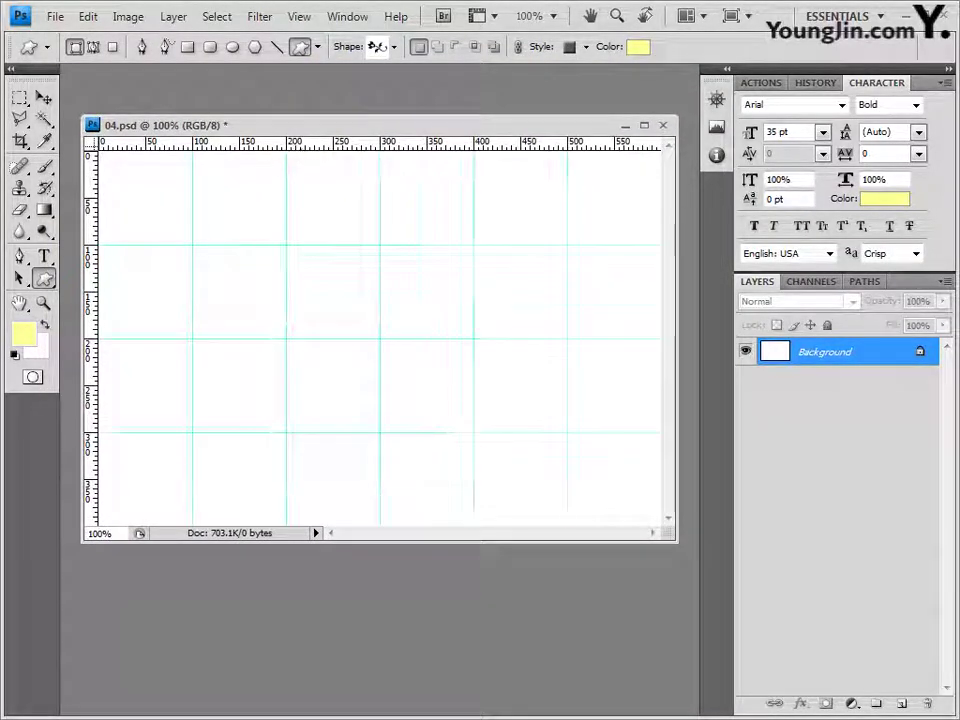
{"action": "left_click", "coordinate": [306, 24]}
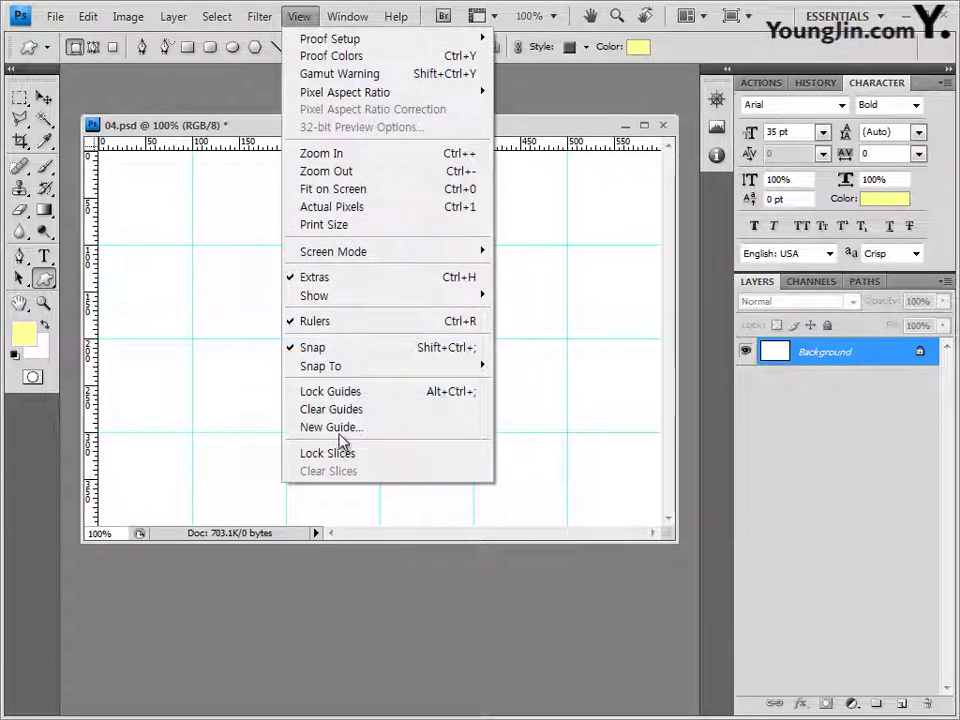
{"action": "left_click", "coordinate": [238, 160]}
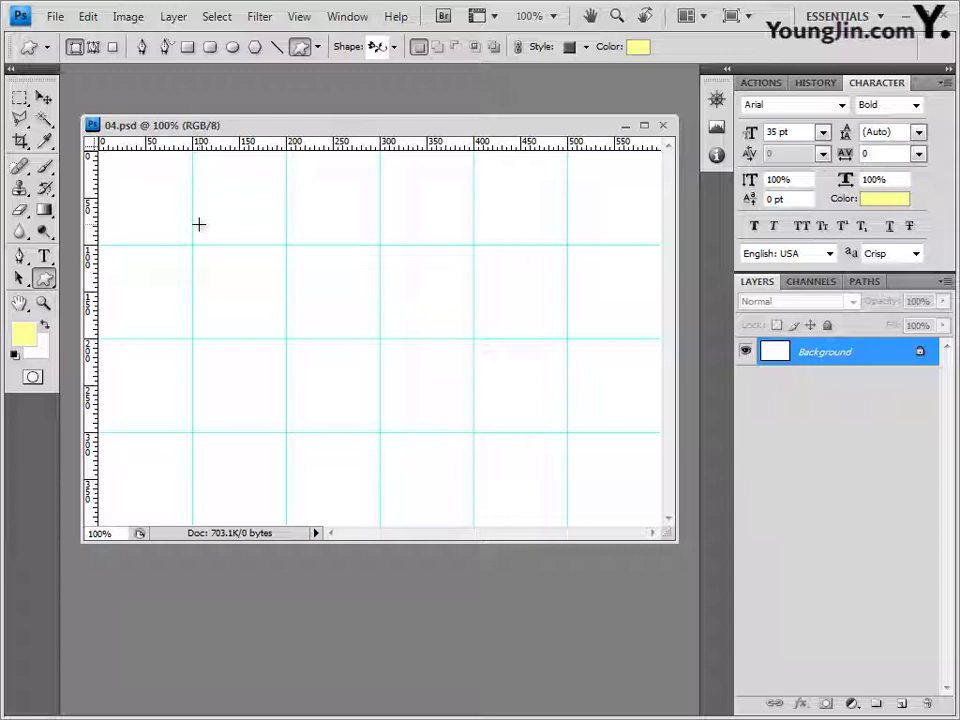
Open 2급-9.JPG from the 기출문제02 folder and copy the whole gate picture into 04.psd as a new layer filling the canvas
{"action": "key", "text": "alt+Tab"}
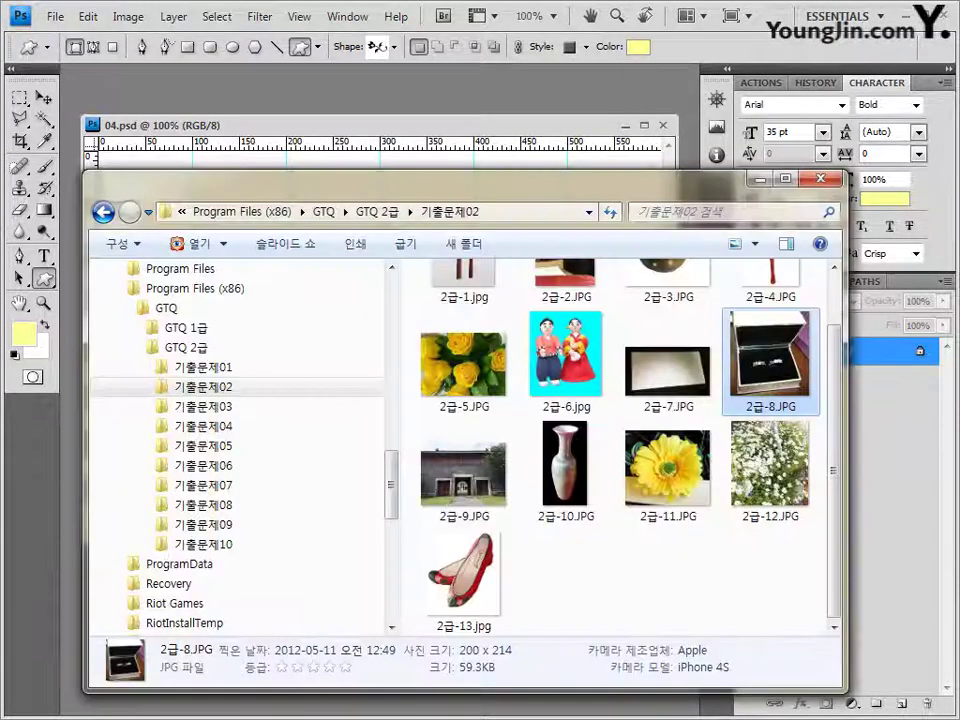
{"action": "left_click_drag", "start_coordinate": [476, 475], "coordinate": [506, 92]}
{"action": "left_click_drag", "start_coordinate": [130, 72], "coordinate": [150, 126]}
{"action": "left_click", "coordinate": [19, 97]}
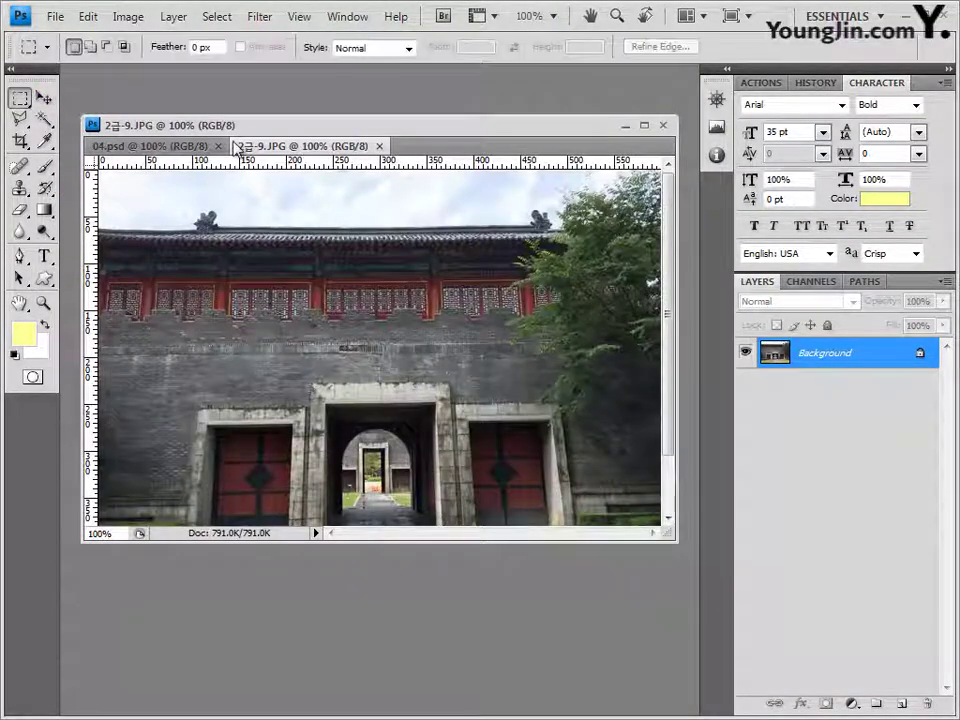
{"action": "left_click", "coordinate": [43, 97]}
{"action": "left_click_drag", "start_coordinate": [302, 146], "coordinate": [437, 373]}
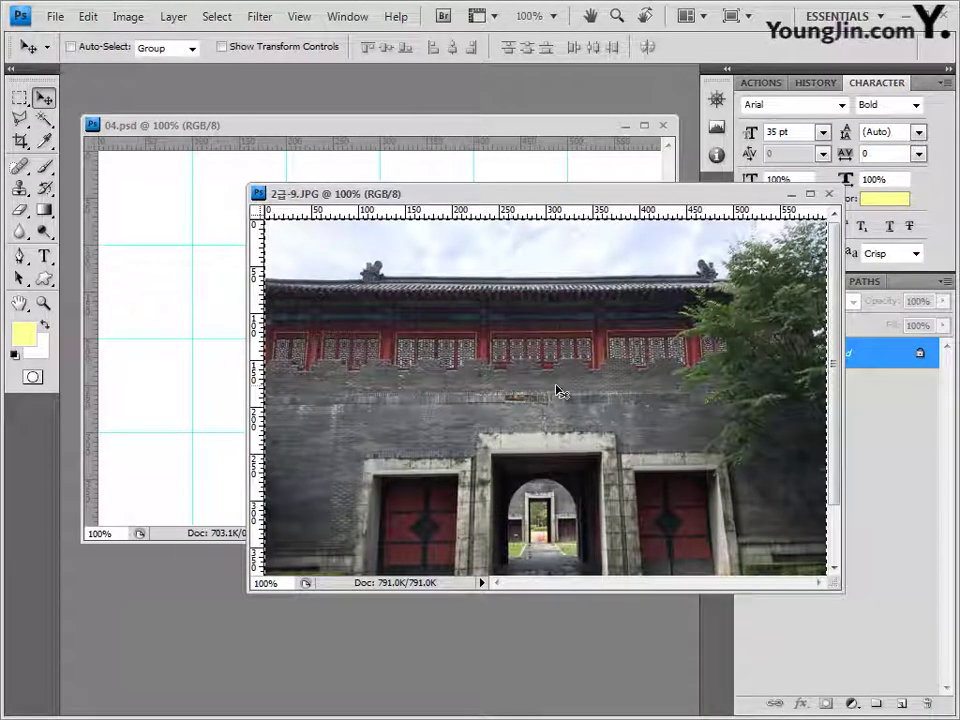
{"action": "left_click_drag", "start_coordinate": [612, 408], "coordinate": [430, 140]}
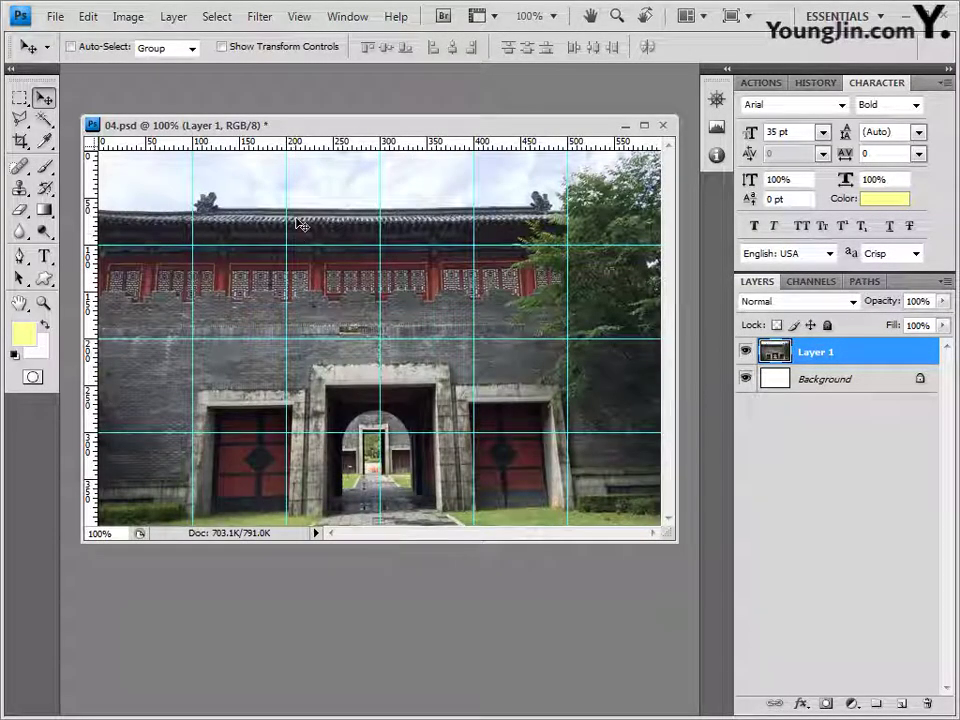
Apply the Crosshatch filter to the gate picture with stroke length 9, sharpness 6 and strength 1
{"action": "left_click", "coordinate": [263, 17]}
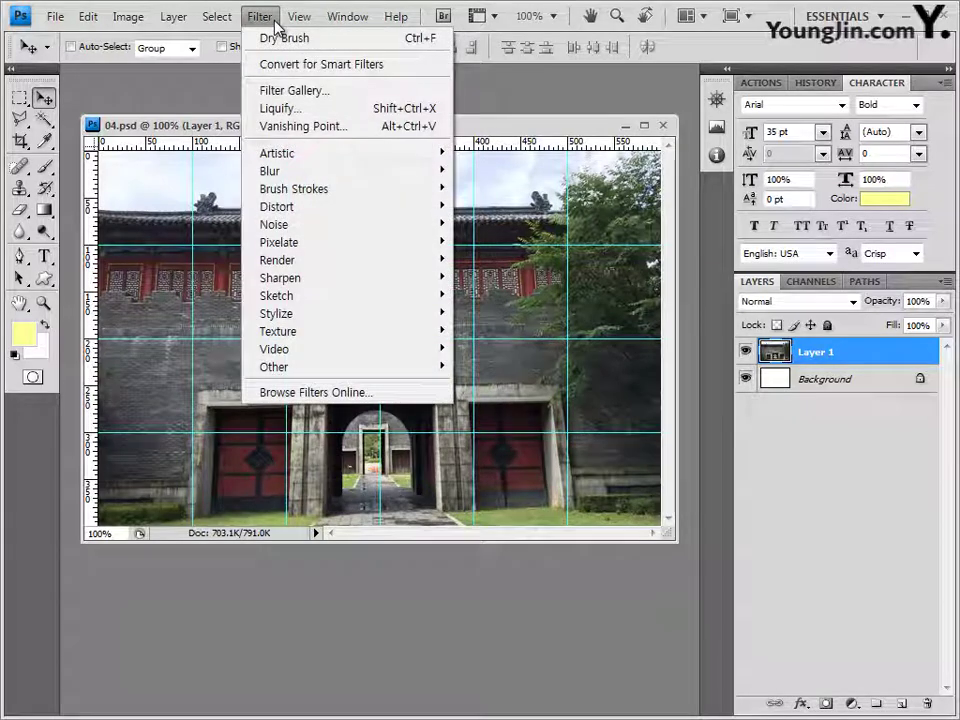
{"action": "mouse_move", "coordinate": [318, 190]}
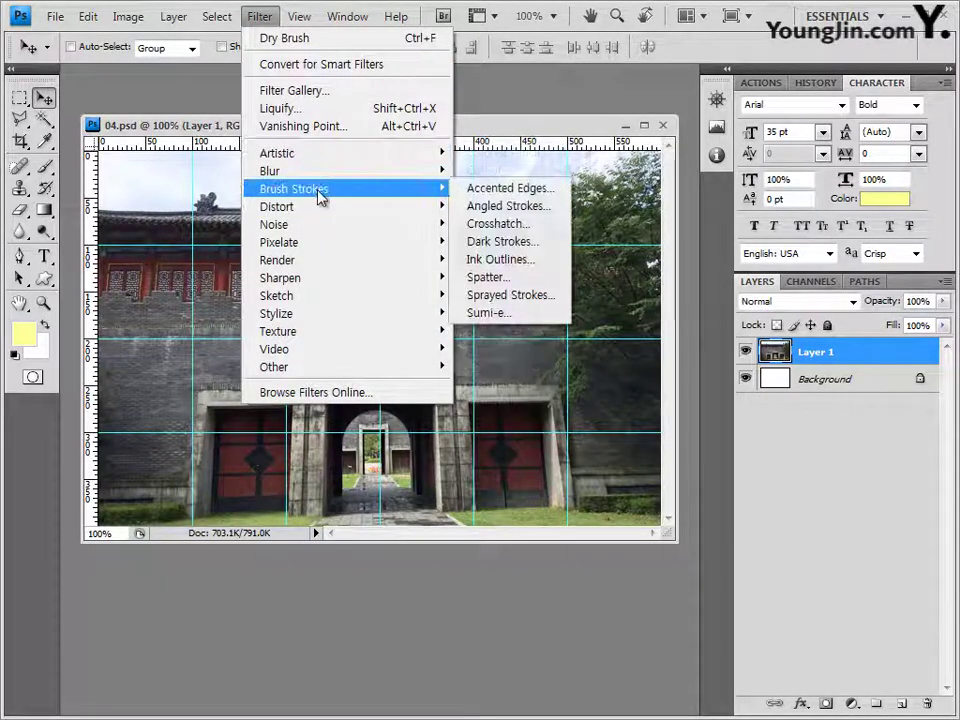
{"action": "left_click", "coordinate": [528, 226]}
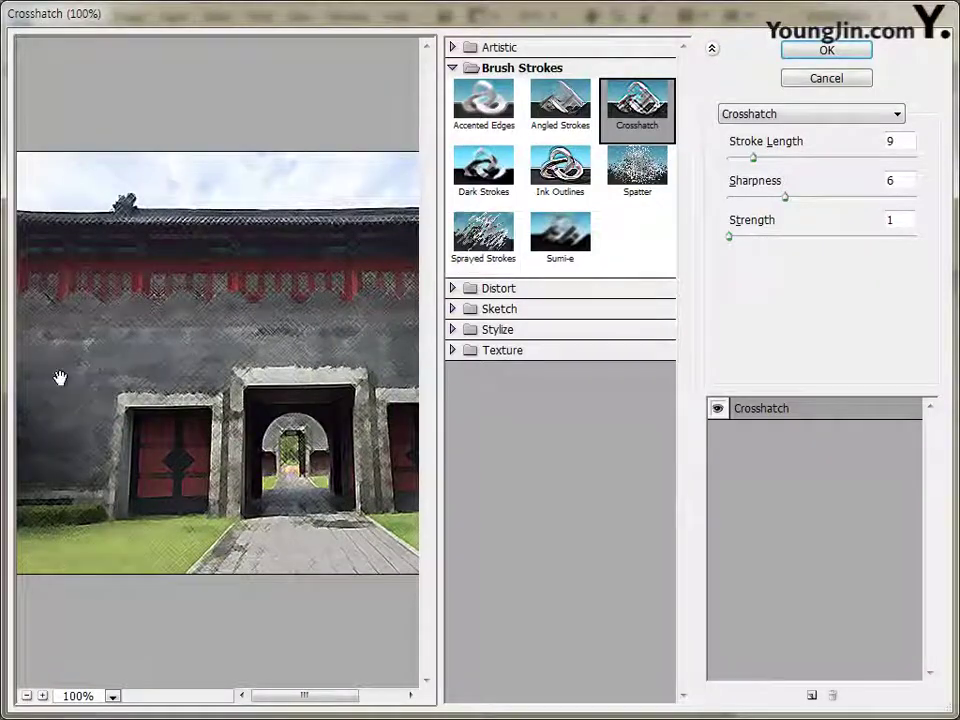
{"action": "left_click", "coordinate": [843, 55]}
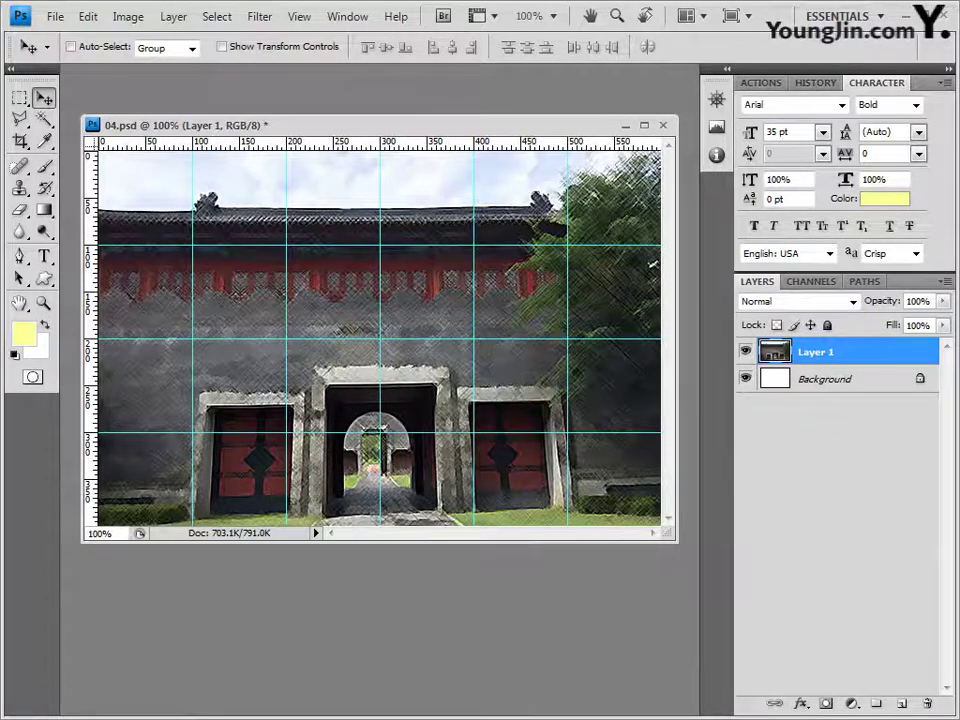
Open 2급-10.JPG from the 기출문제02 folder in its own floating window
{"action": "key", "text": "alt+Tab"}
{"action": "left_click_drag", "start_coordinate": [563, 470], "coordinate": [566, 106]}
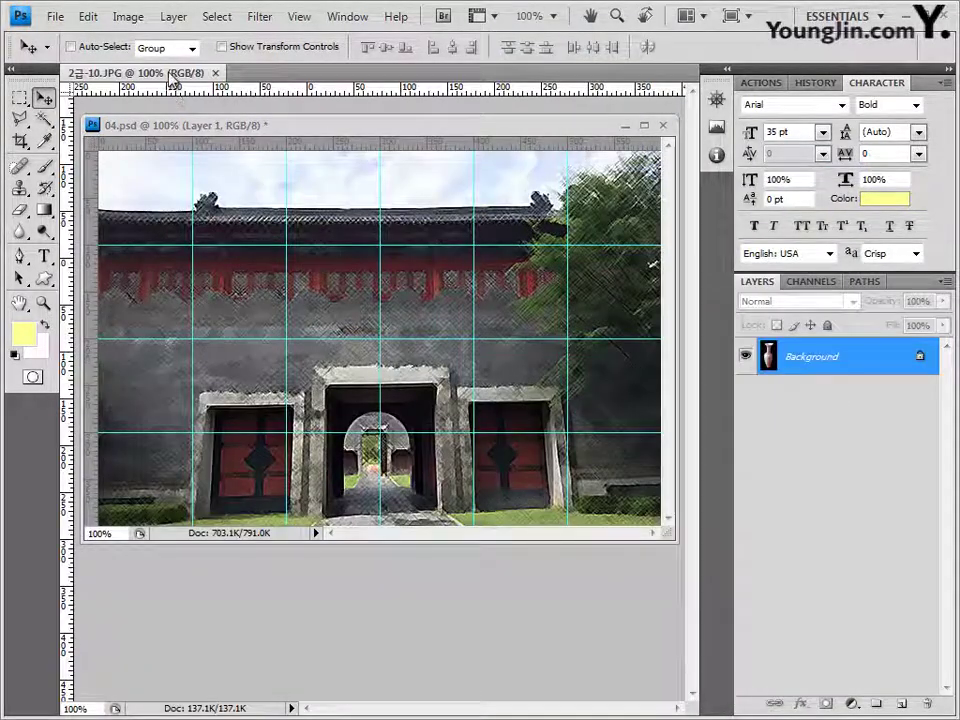
{"action": "left_click_drag", "start_coordinate": [136, 72], "coordinate": [403, 278]}
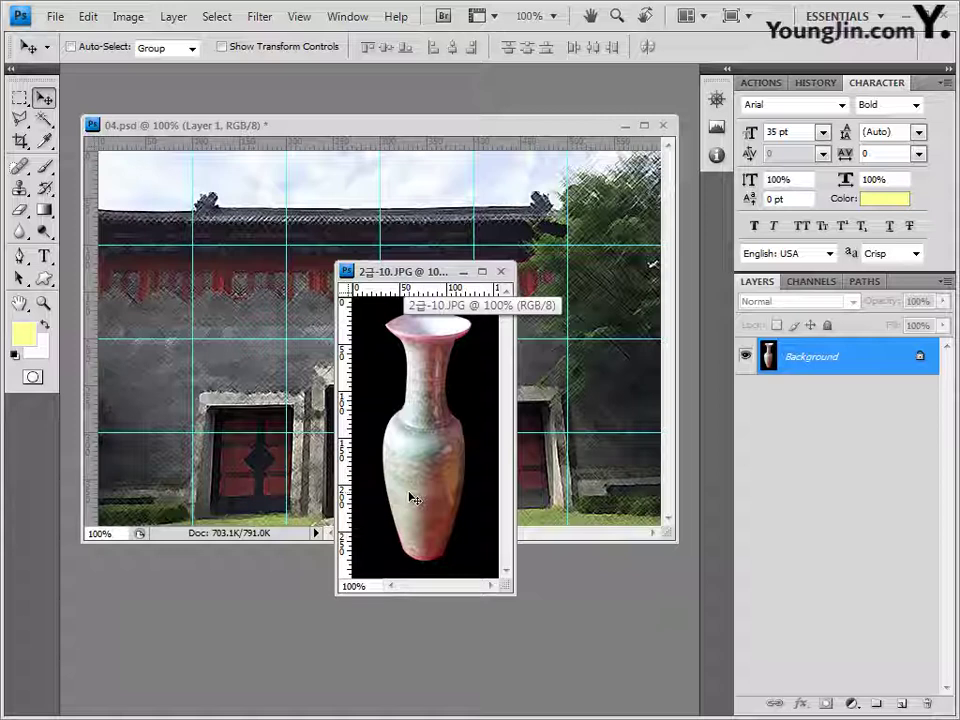
Select the vase in 2급-10.JPG by Magic Wand selecting the black background at tolerance 10 and inverting the selection
{"action": "left_click", "coordinate": [44, 119]}
{"action": "right_click", "coordinate": [45, 128]}
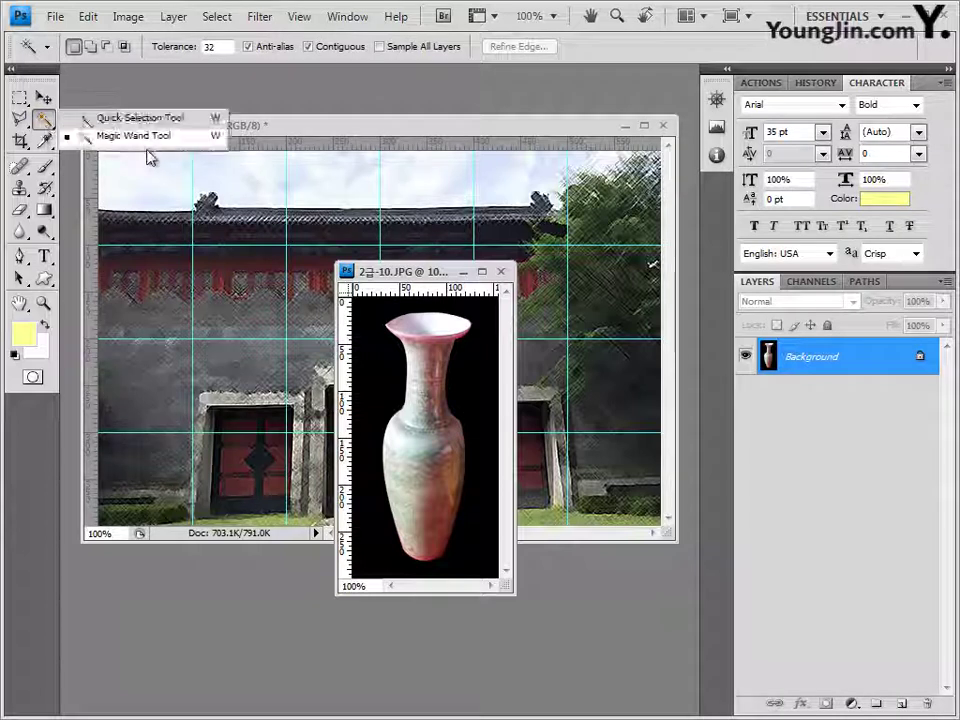
{"action": "left_click", "coordinate": [118, 134]}
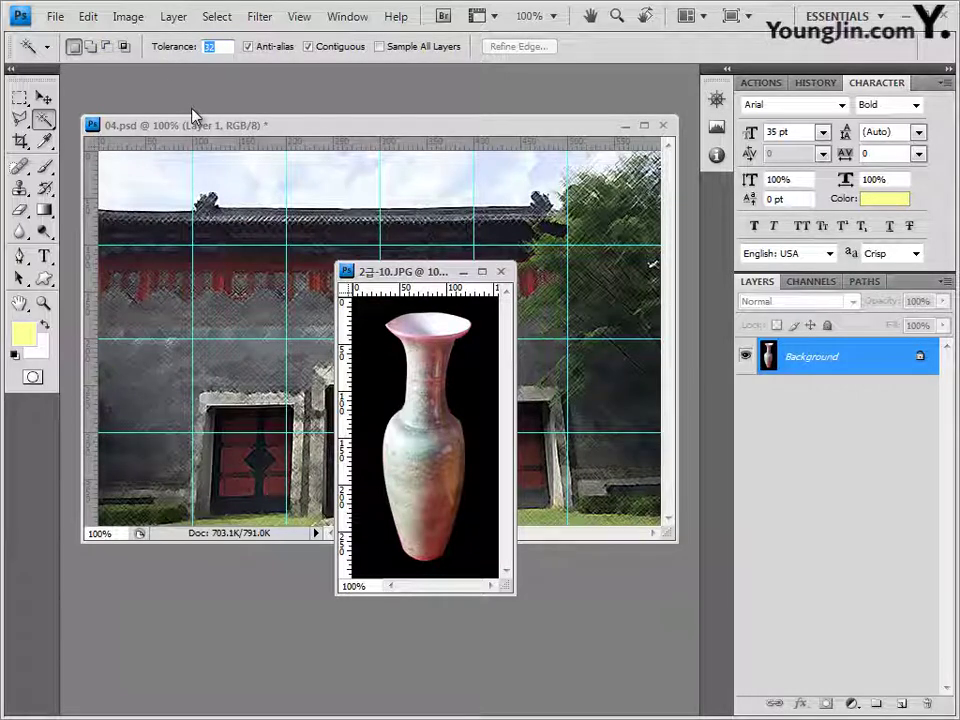
{"action": "type", "text": "10"}
{"action": "left_click", "coordinate": [379, 343]}
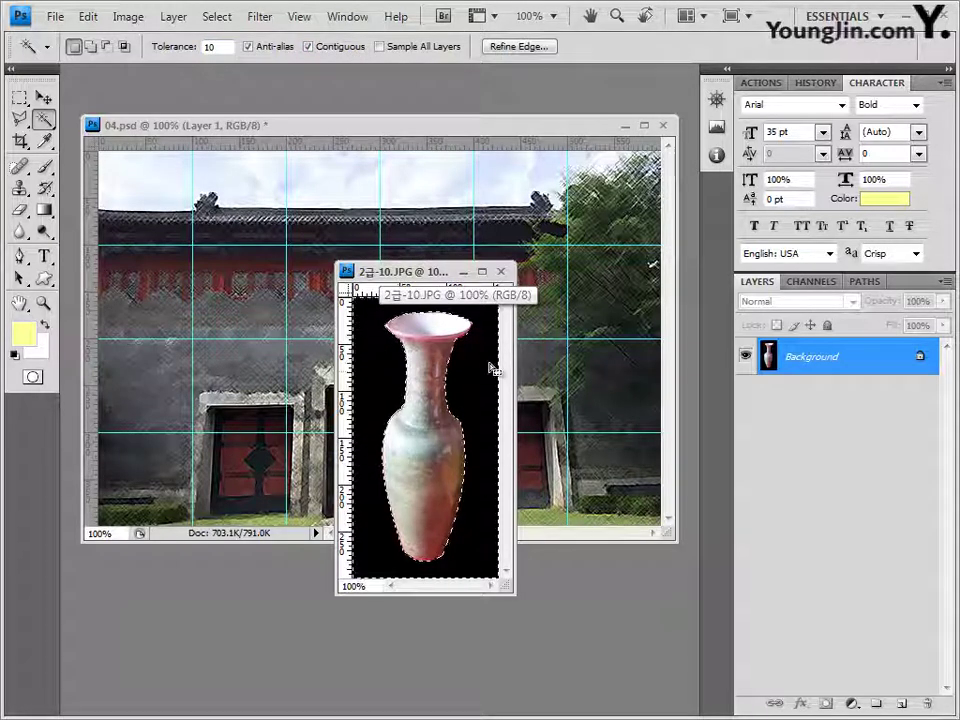
{"action": "left_click", "coordinate": [217, 16]}
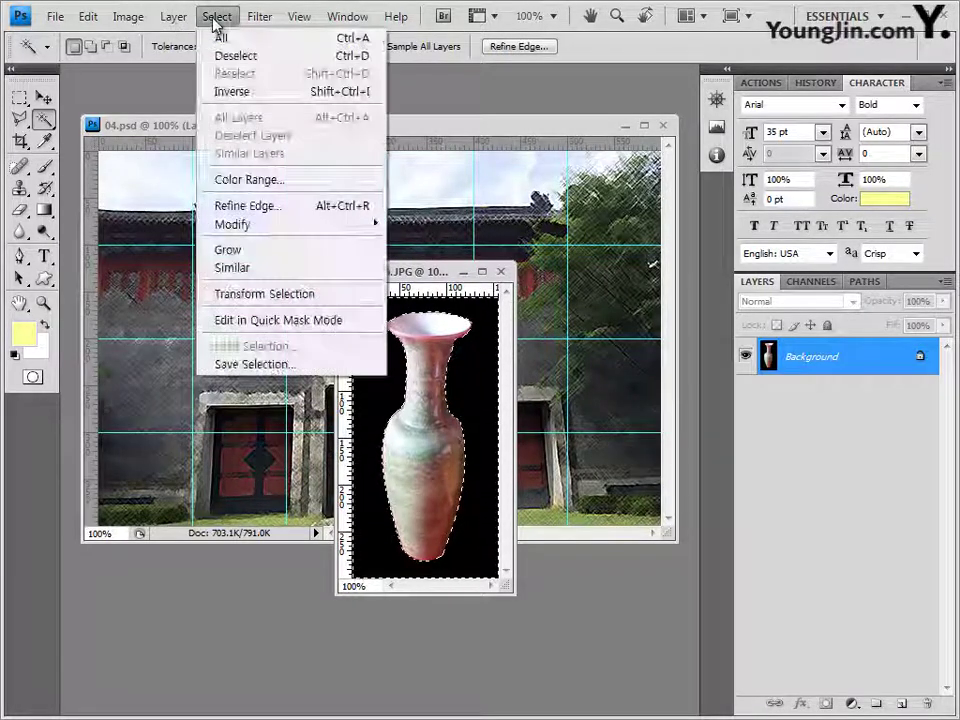
{"action": "left_click", "coordinate": [222, 92]}
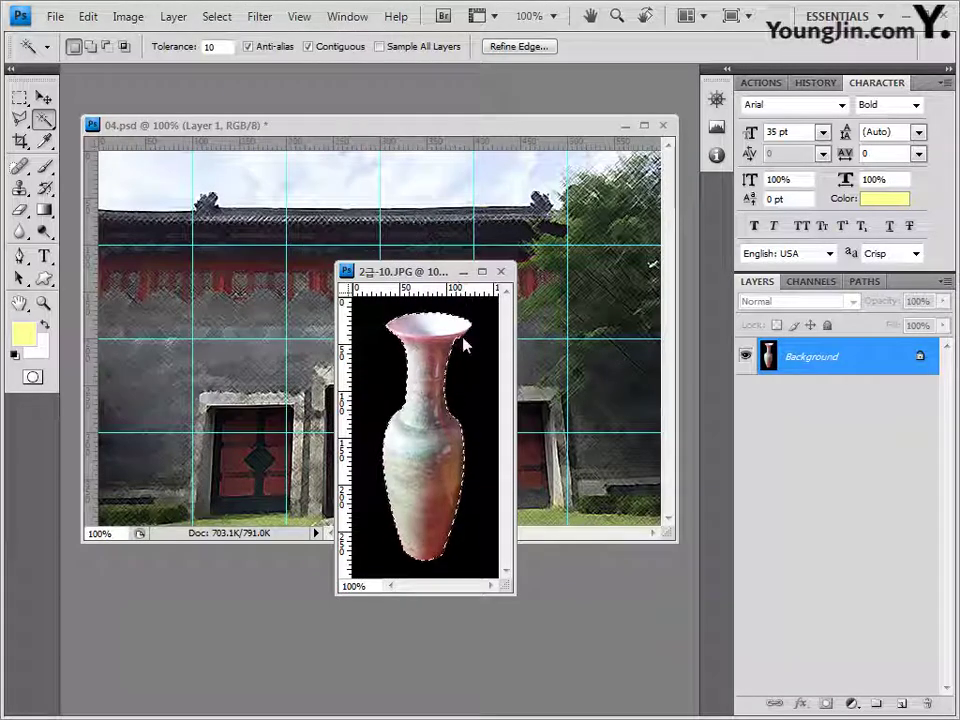
Paste the vase into 04.psd, scale it proportionally to about 83% and place it in the lower-right corner of the picture
{"action": "left_click", "coordinate": [369, 131]}
{"action": "key", "text": "ctrl+v"}
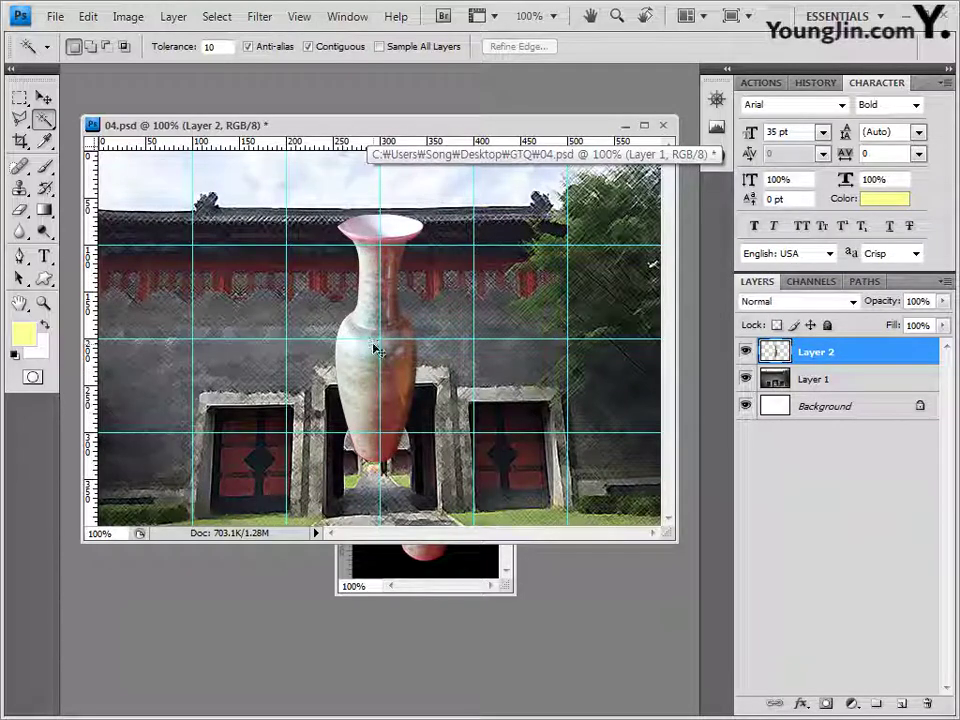
{"action": "key", "text": "ctrl+t"}
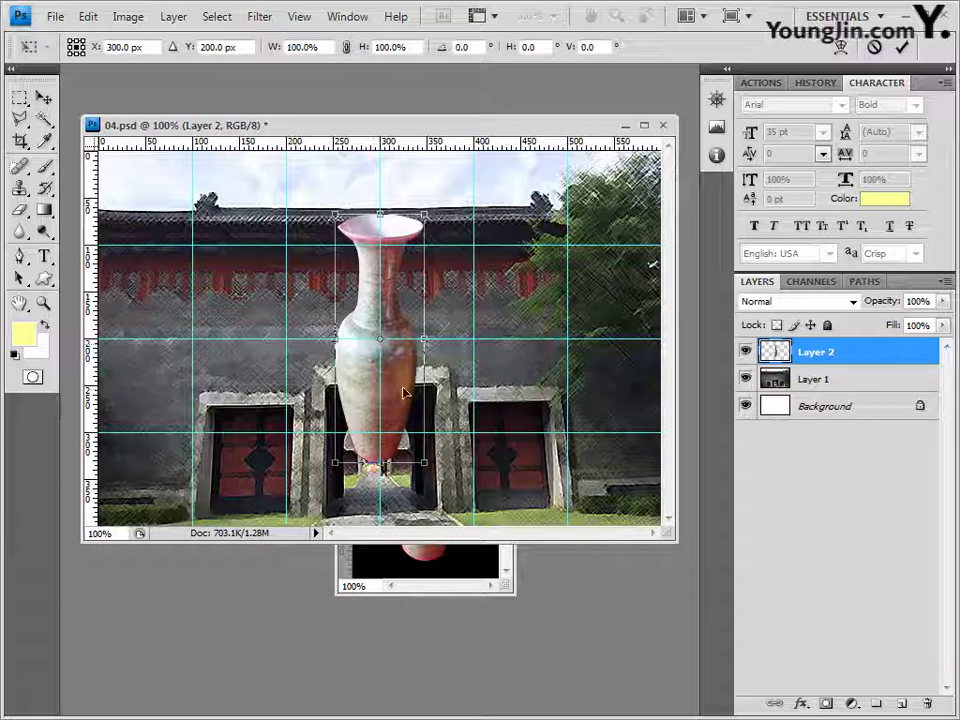
{"action": "left_click_drag", "start_coordinate": [369, 307], "coordinate": [606, 364]}
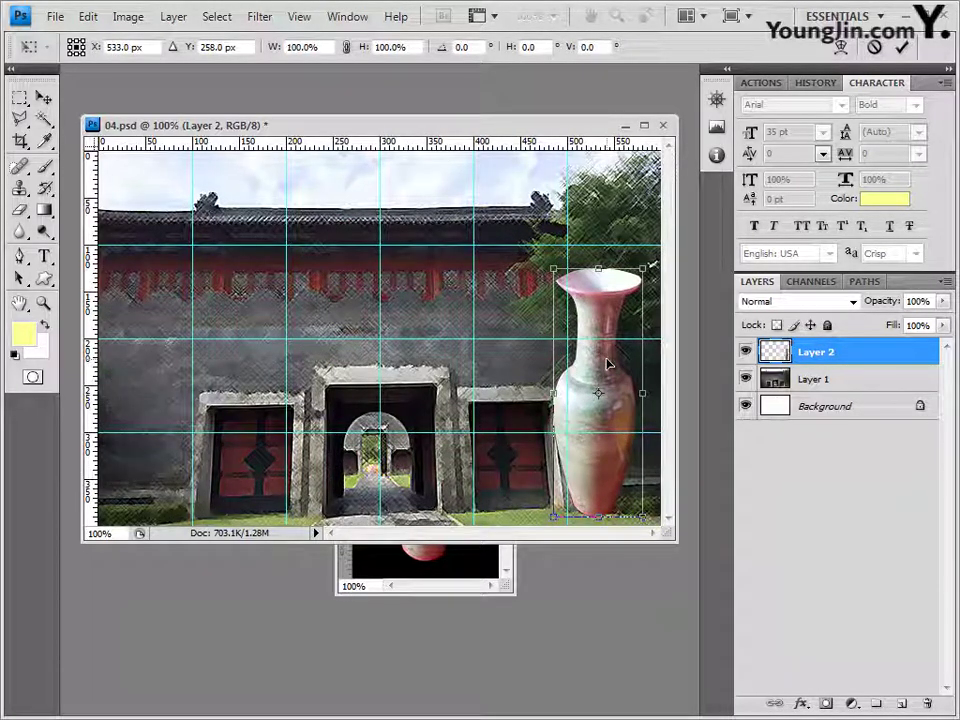
{"action": "left_click_drag", "start_coordinate": [553, 268], "coordinate": [565, 310]}
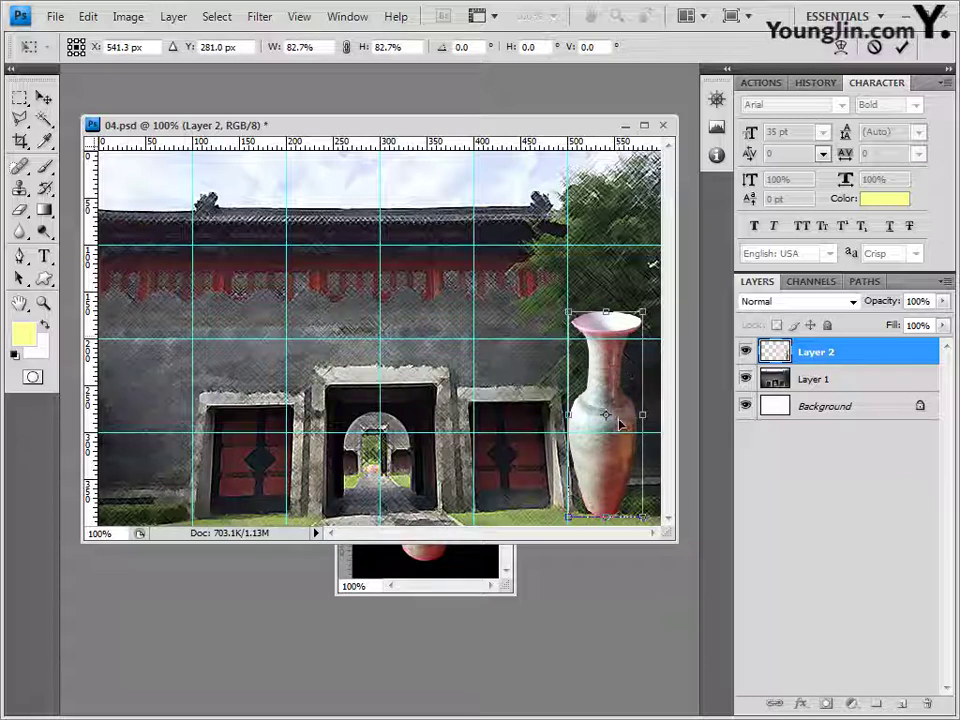
{"action": "key", "text": "Return"}
Nudge the vase down to the canvas's lower edge and slightly left with the Move tool, and close 2급-10.JPG
{"action": "key", "text": "w"}
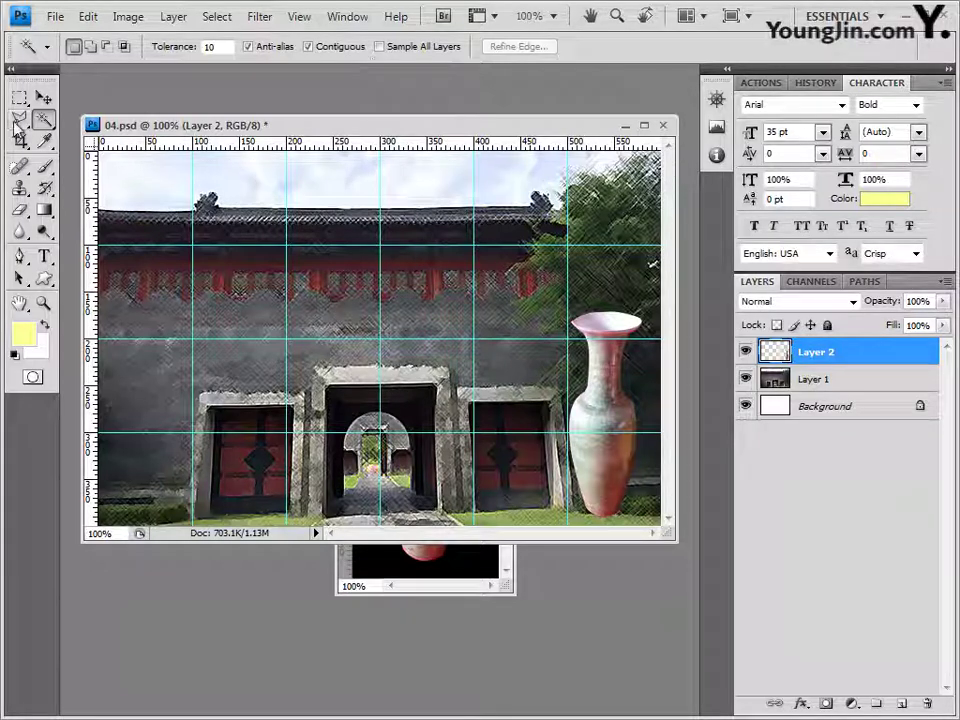
{"action": "left_click", "coordinate": [43, 97]}
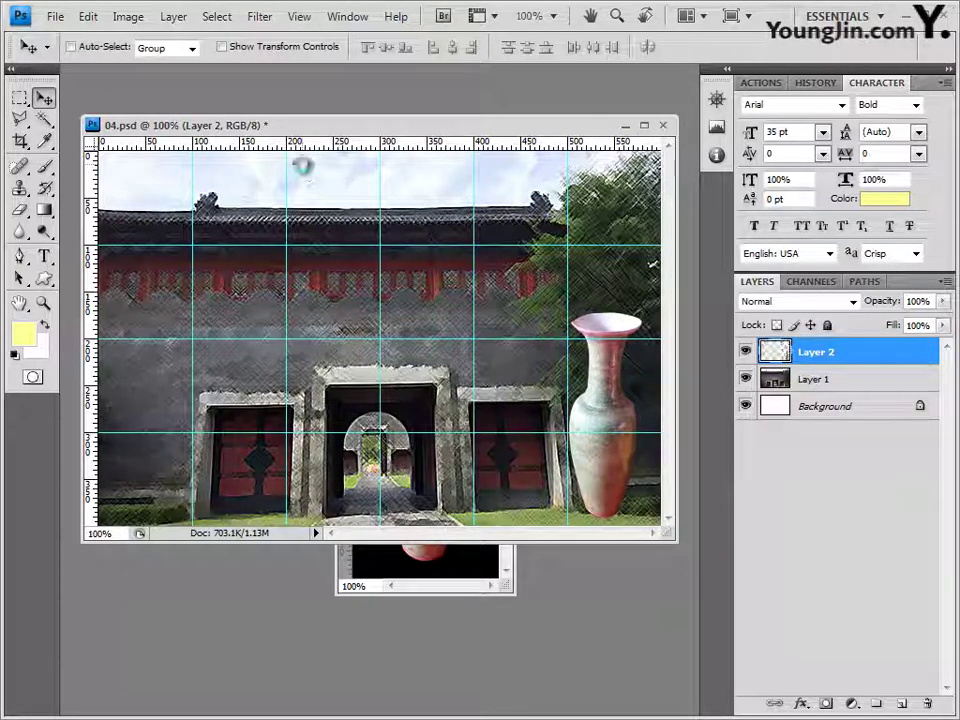
{"action": "key", "text": "Down"}
{"action": "key", "text": "Down"}
{"action": "key", "text": "Down"}
{"action": "key", "text": "Down"}
{"action": "key", "text": "Down"}
{"action": "key", "text": "Down"}
{"action": "key", "text": "Down"}
{"action": "key", "text": "Down"}
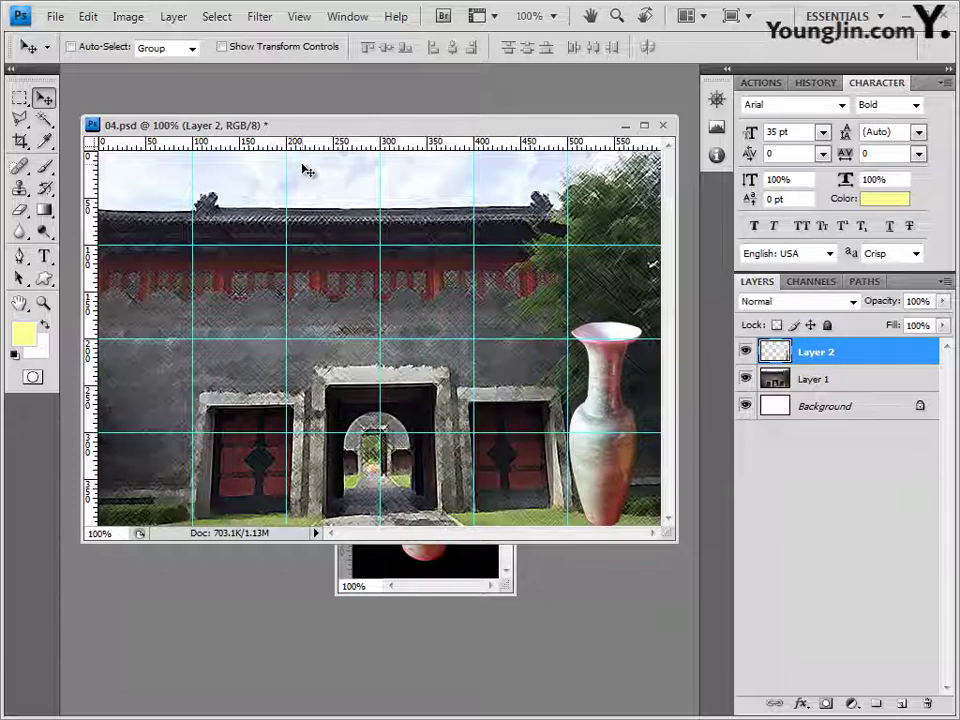
{"action": "key", "text": "Left"}
{"action": "key", "text": "Left"}
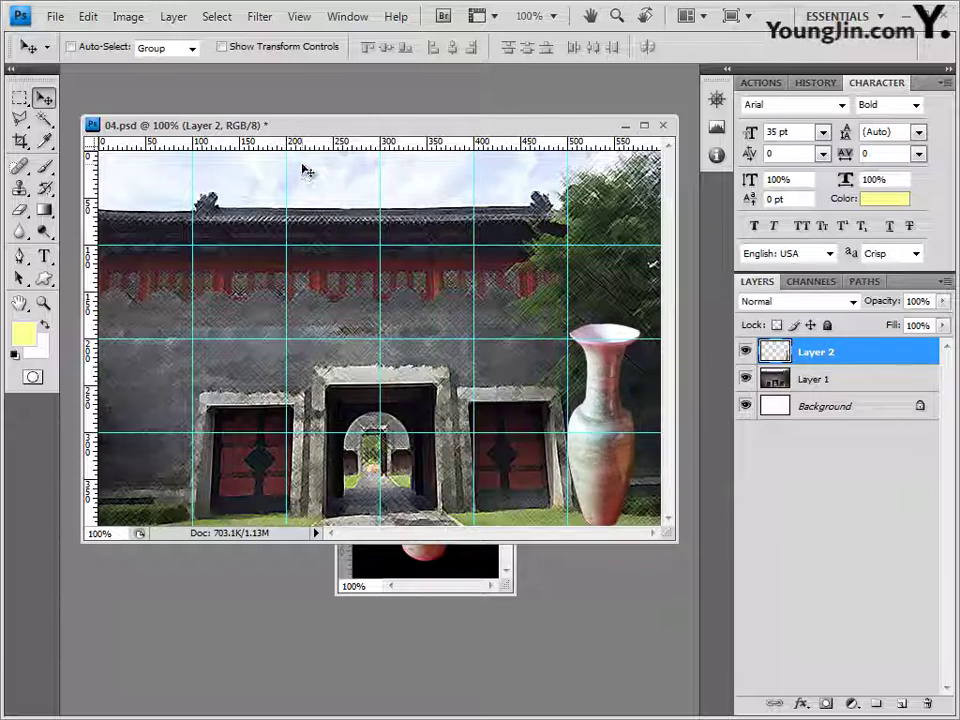
{"action": "left_click", "coordinate": [430, 590]}
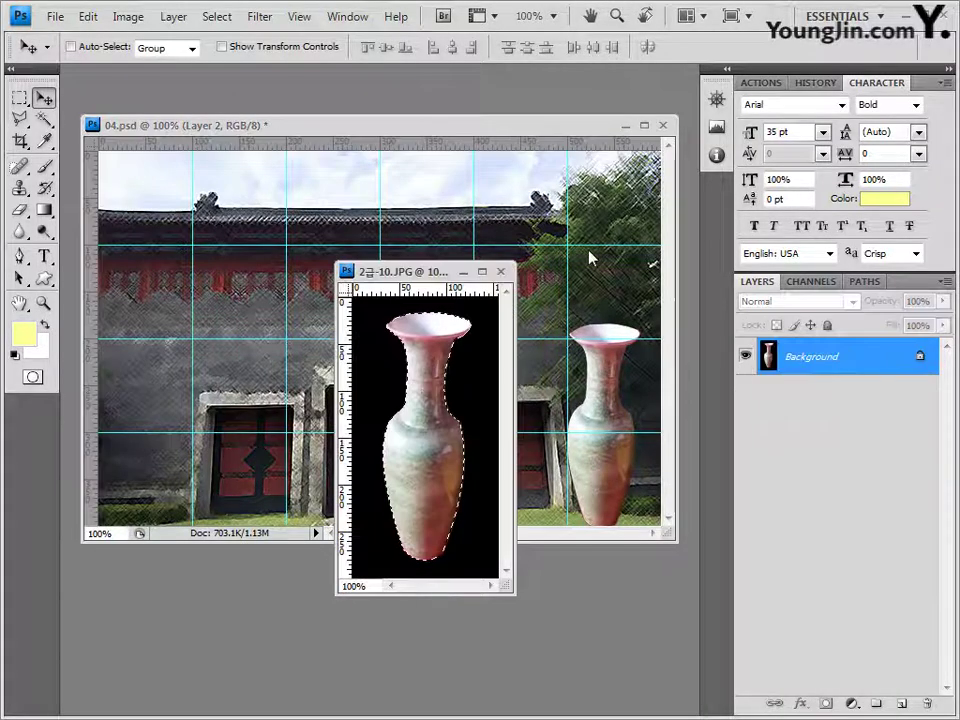
{"action": "left_click", "coordinate": [498, 276]}
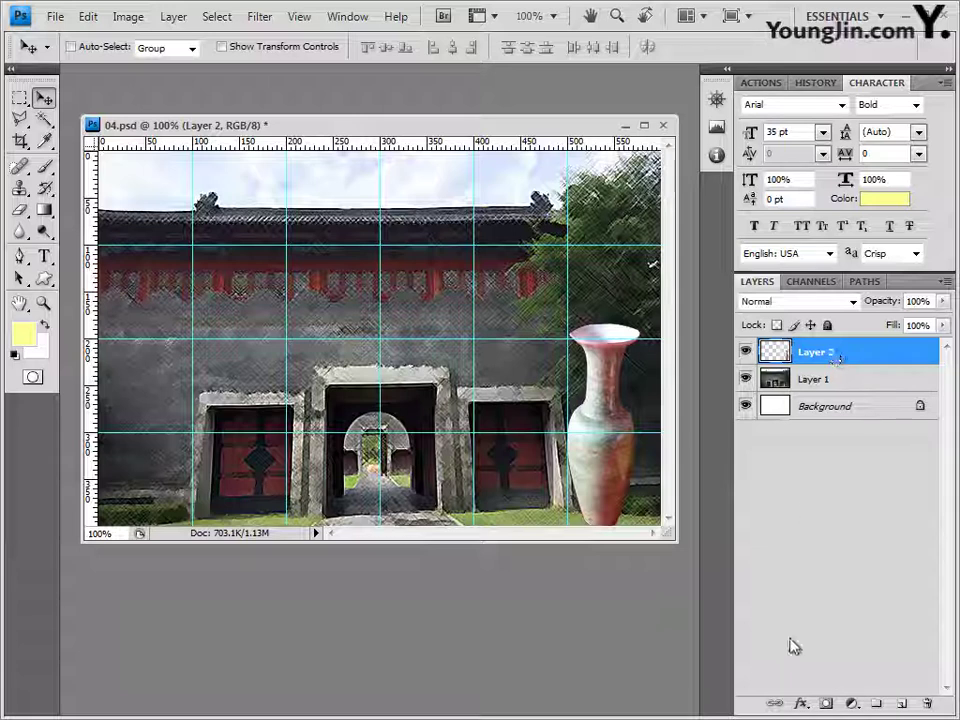
Add Outer Glow and Inner Bevel styles to the vase layer, each with a size of 5 px
{"action": "left_click", "coordinate": [802, 706]}
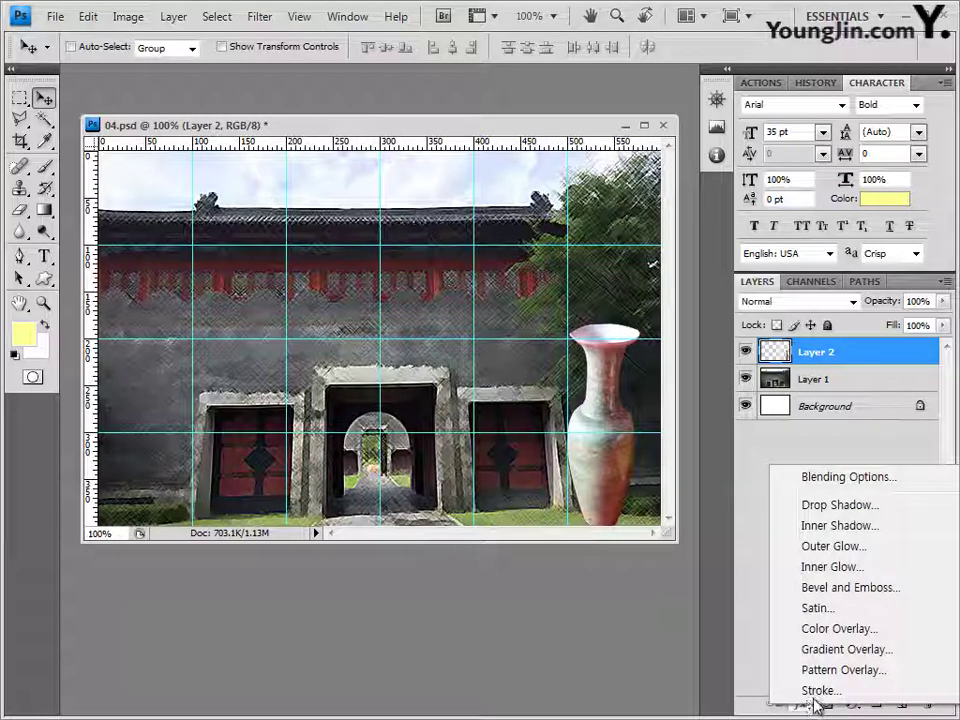
{"action": "left_click", "coordinate": [849, 549]}
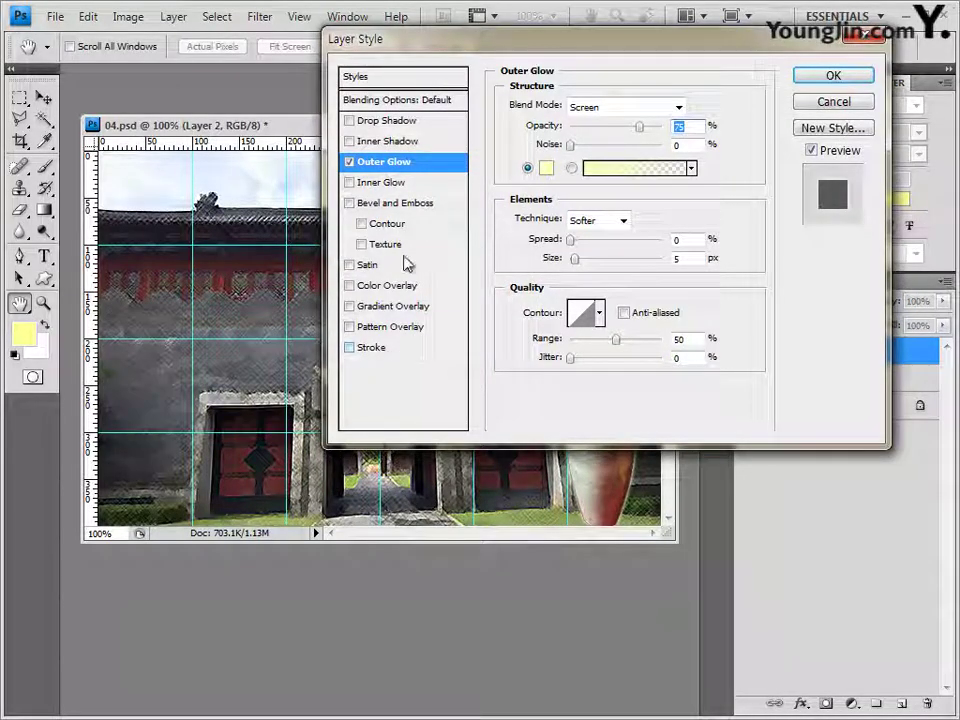
{"action": "left_click", "coordinate": [394, 204]}
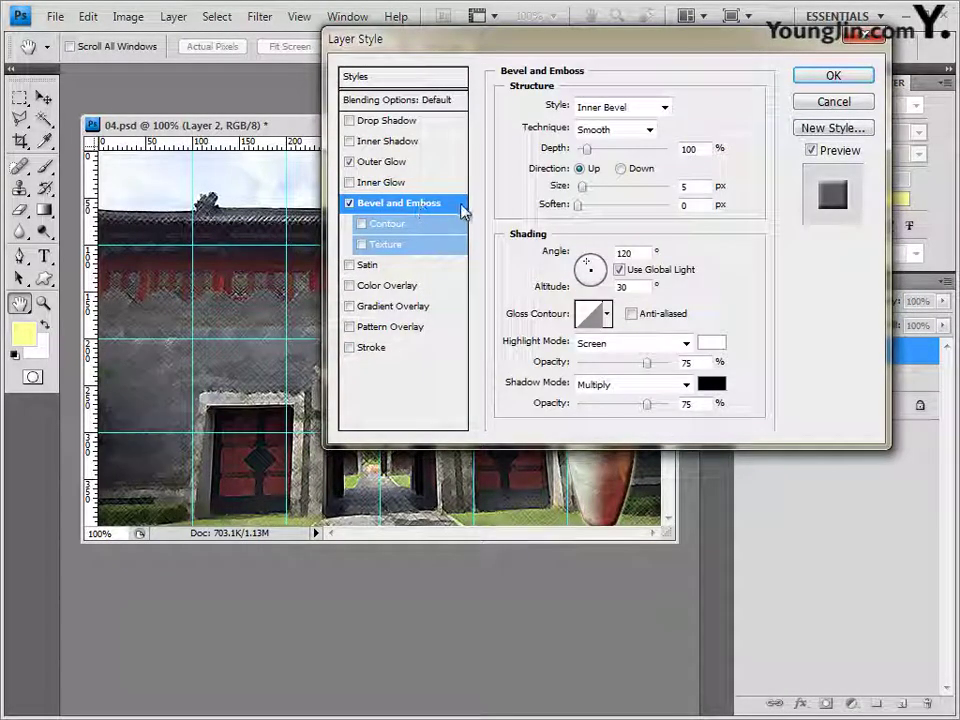
{"action": "left_click", "coordinate": [834, 76]}
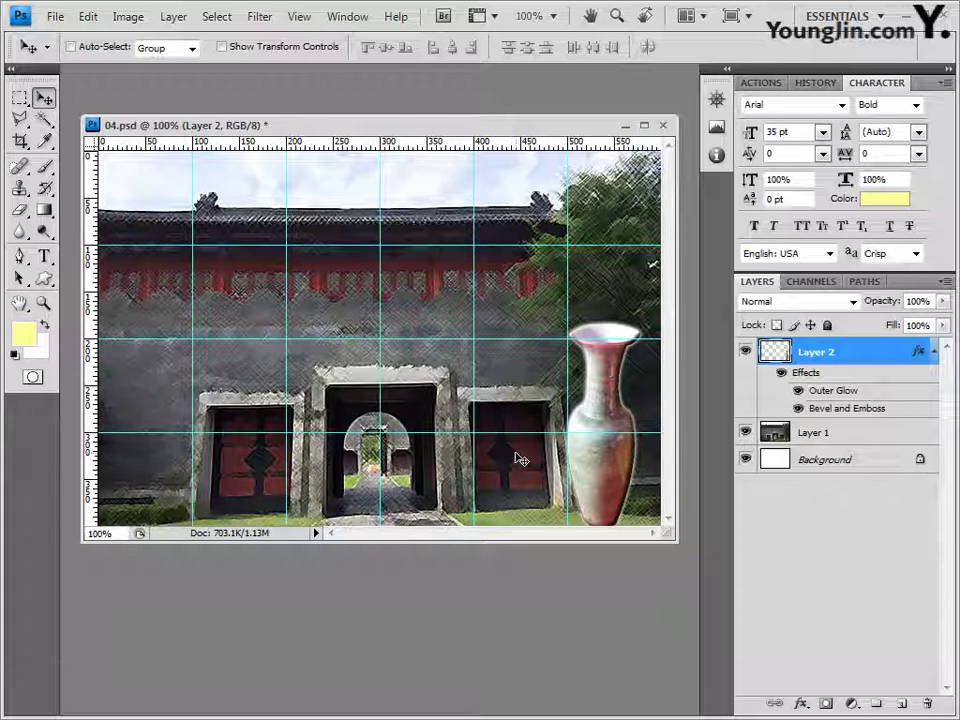
Open 2급-11.JPG from the 기출문제02 folder in its own floating window and activate the Magnetic Lasso tool
{"action": "key", "text": "alt+Tab"}
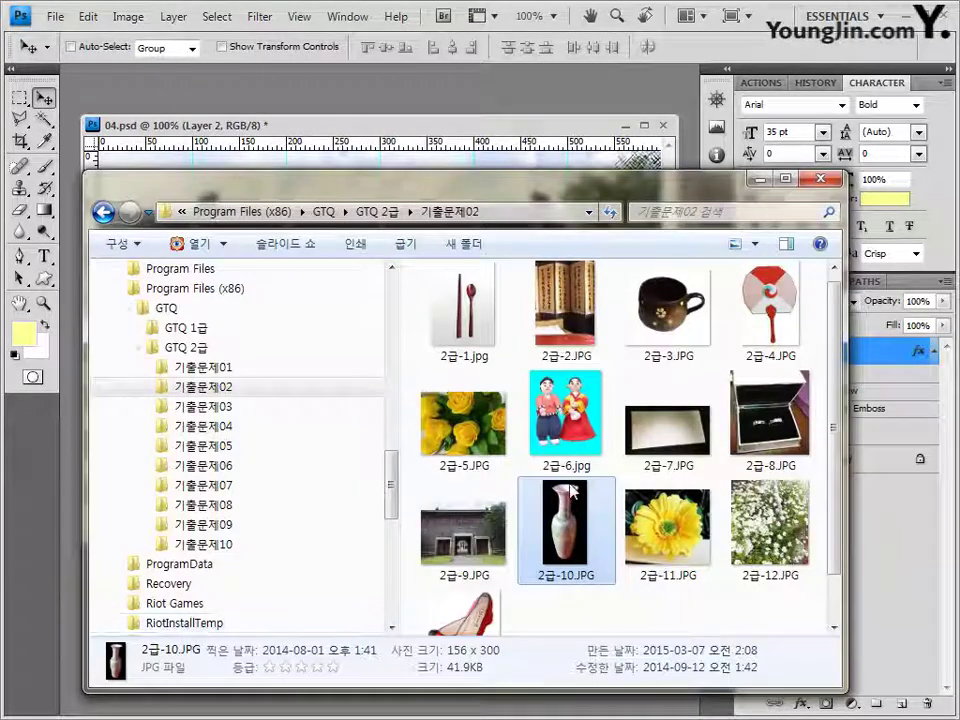
{"action": "left_click_drag", "start_coordinate": [700, 551], "coordinate": [146, 84]}
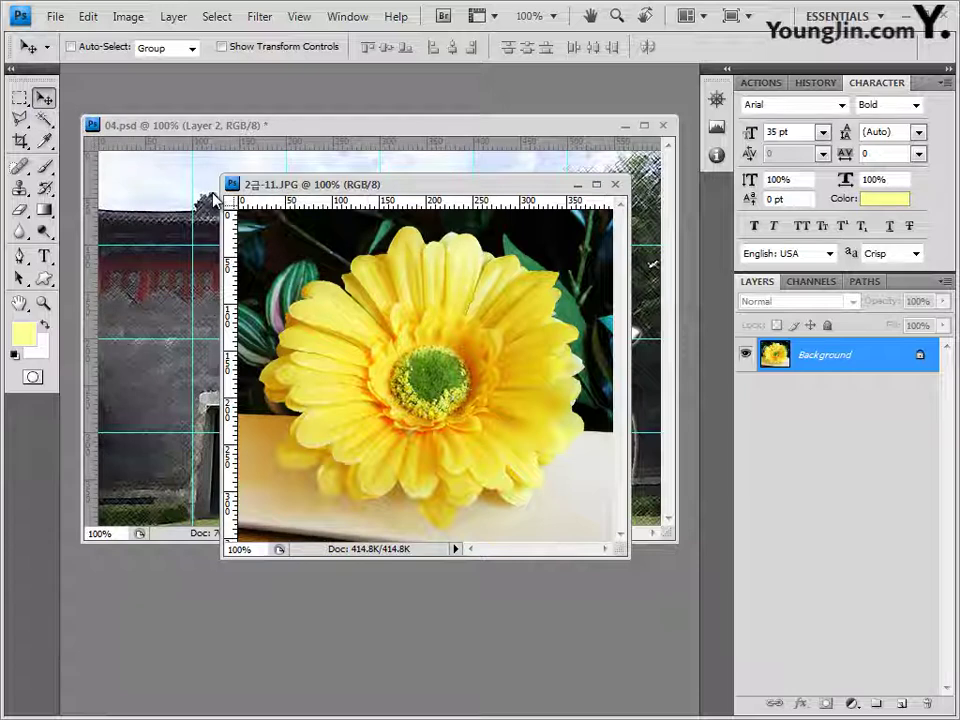
{"action": "key", "text": "l"}
{"action": "left_click", "coordinate": [19, 118]}
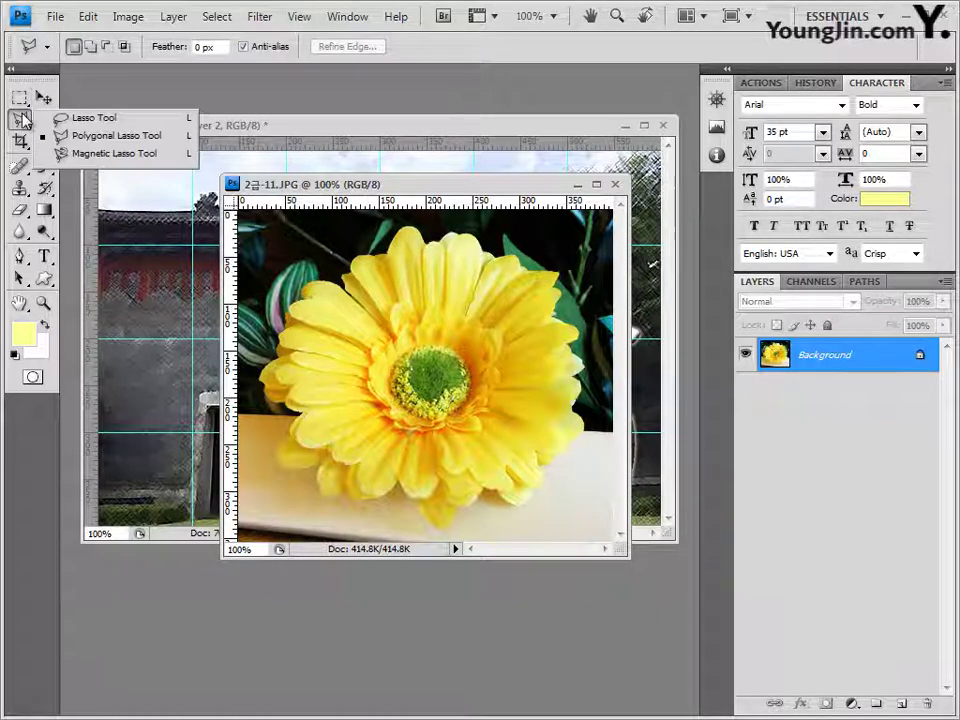
{"action": "left_click", "coordinate": [117, 154]}
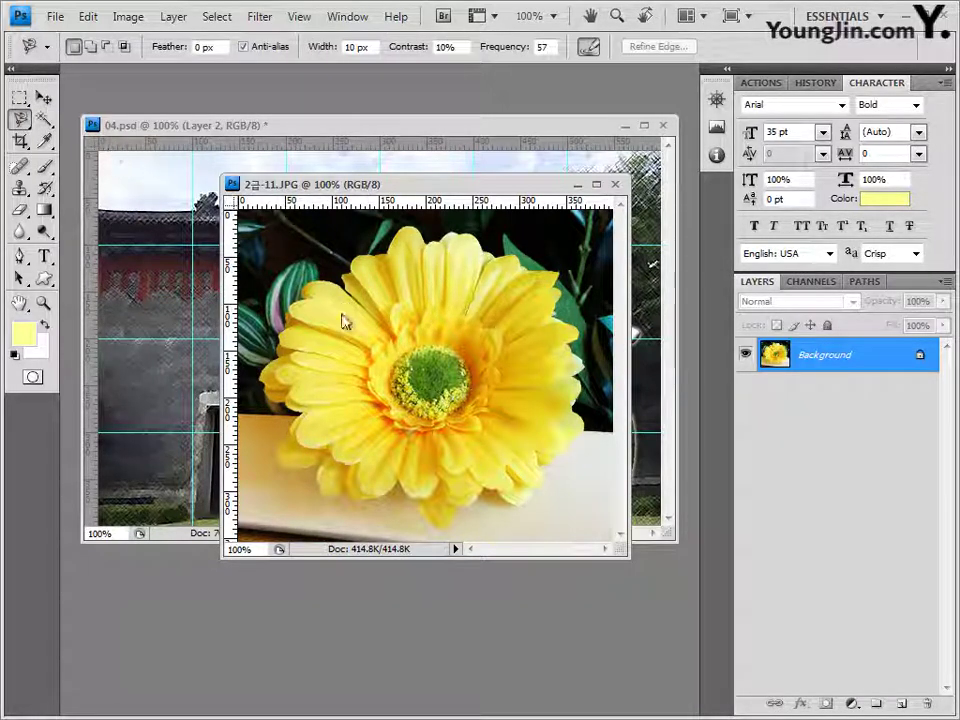
Trace the yellow flower's whole outline in 2급-11.JPG with the Magnetic Lasso and close the path into a selection
{"action": "left_click", "coordinate": [353, 278]}
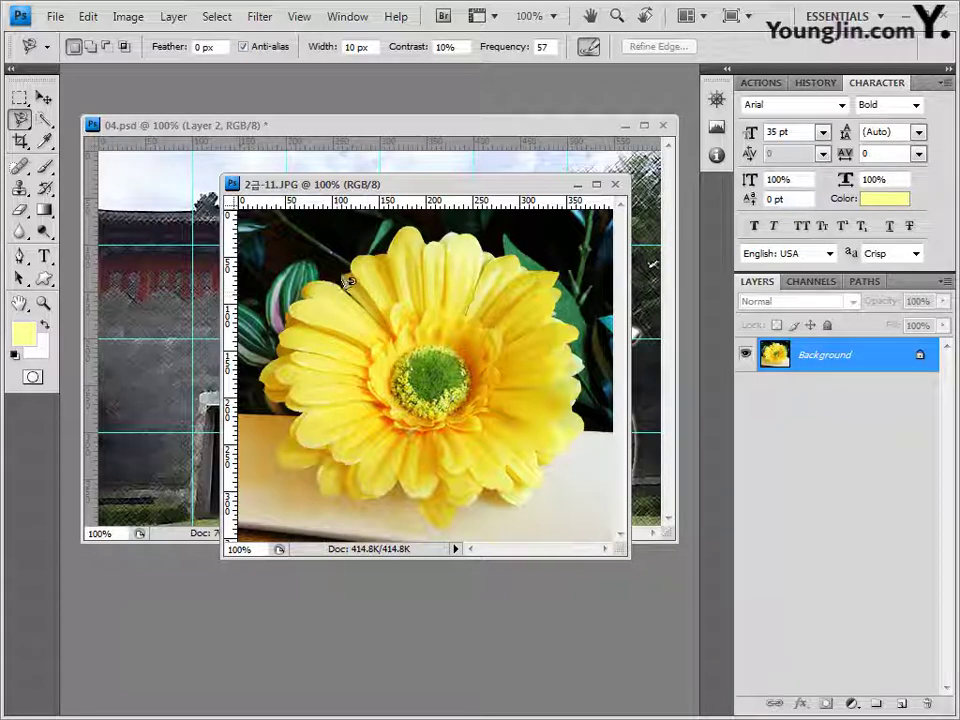
{"action": "left_click", "coordinate": [347, 289]}
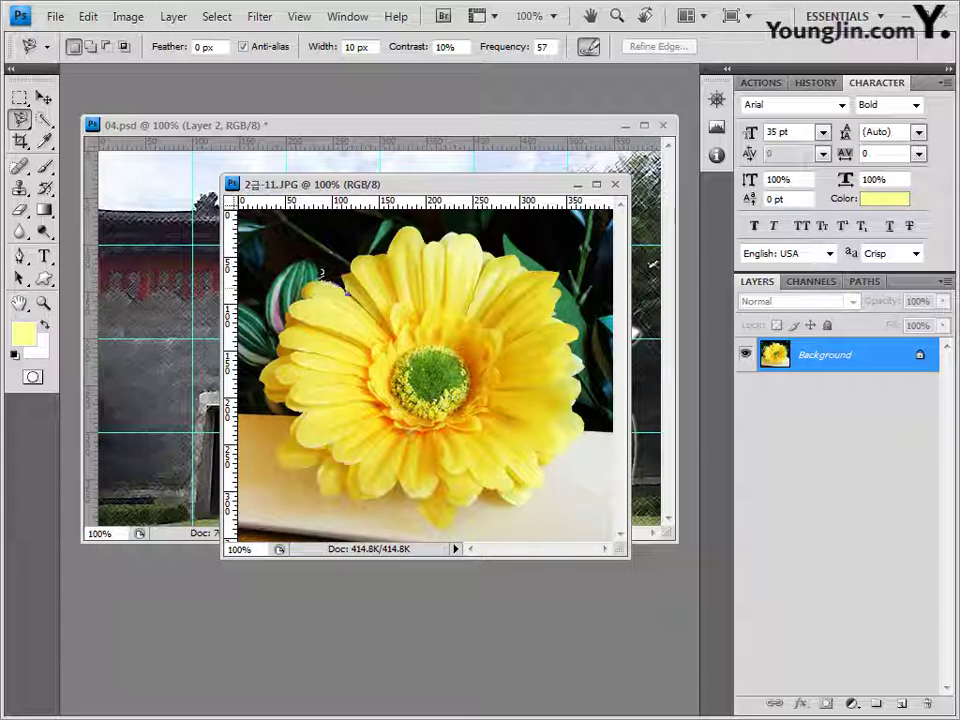
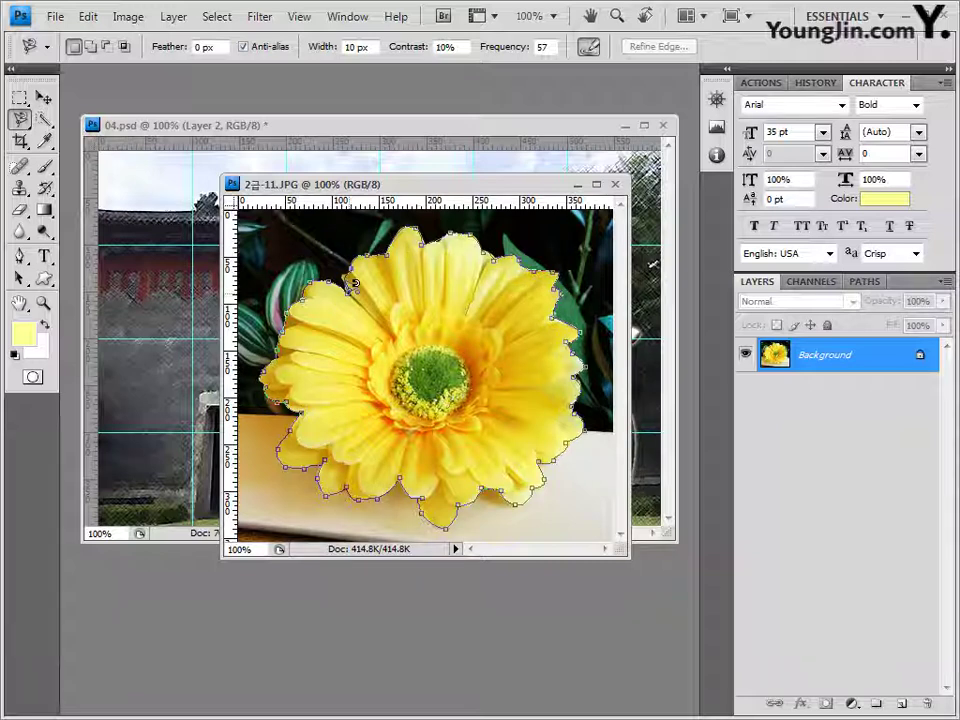
{"action": "left_click", "coordinate": [353, 284]}
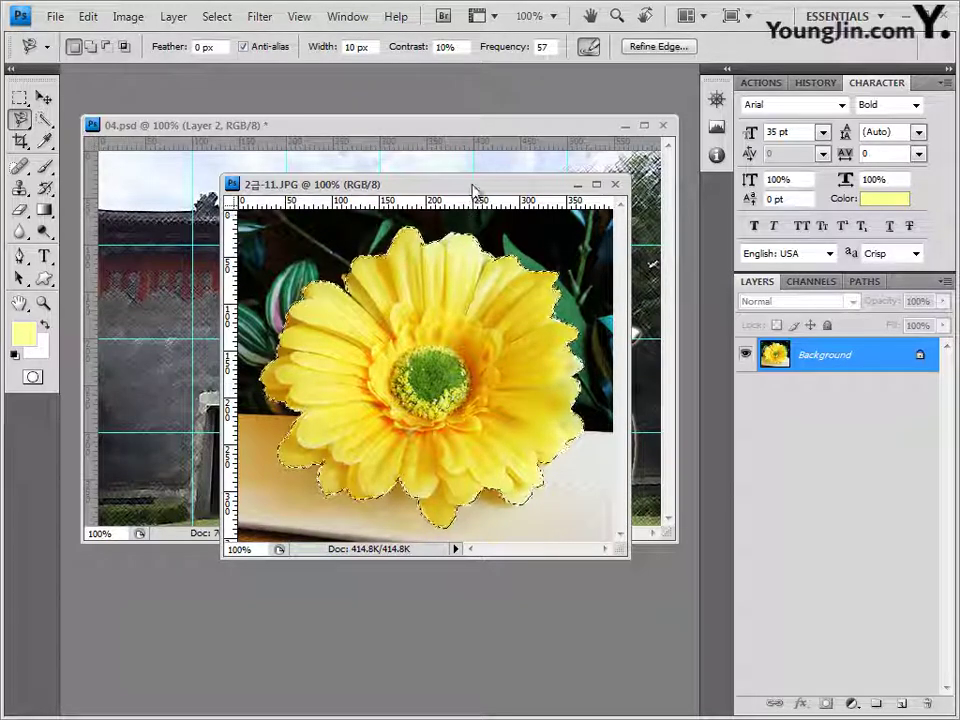
Copy the selected flower and paste it as a new layer into 04.psd
{"action": "left_click_drag", "start_coordinate": [474, 190], "coordinate": [592, 259]}
{"action": "left_click", "coordinate": [510, 129]}
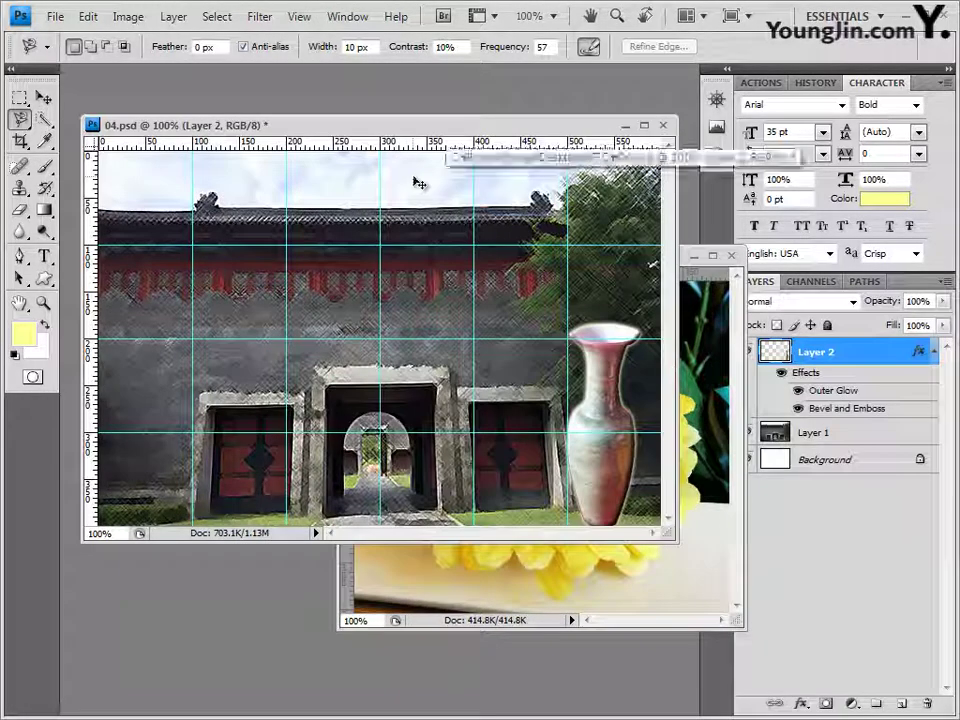
{"action": "left_click_drag", "start_coordinate": [418, 183], "coordinate": [416, 168]}
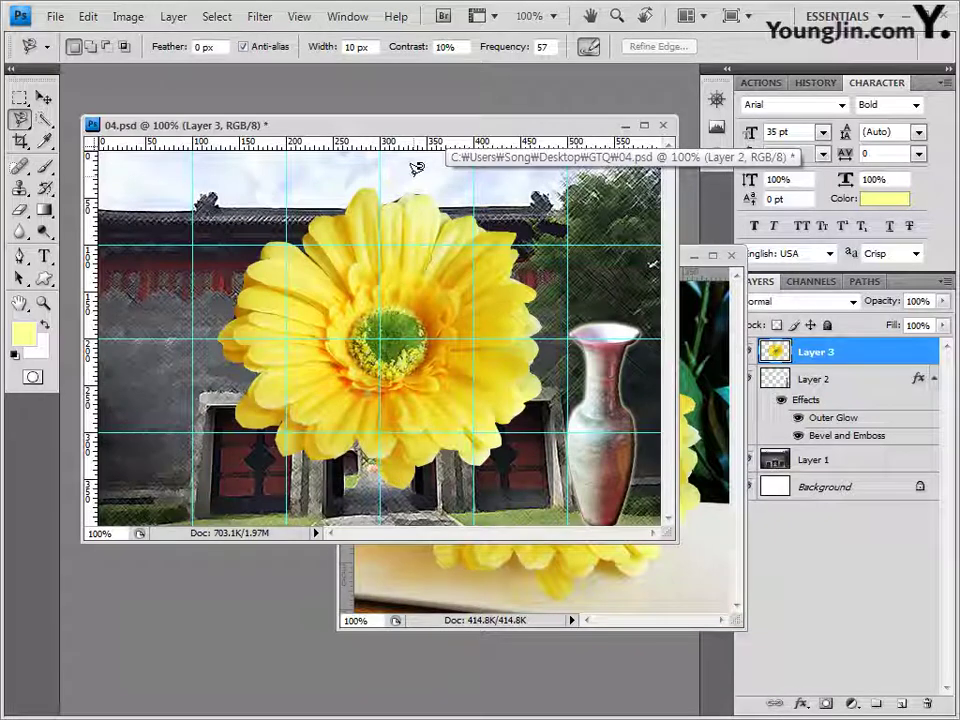
Scale the pasted flower to about 55% width and 73% height and place it in the picture's upper-left corner
{"action": "key", "text": "ctrl+t"}
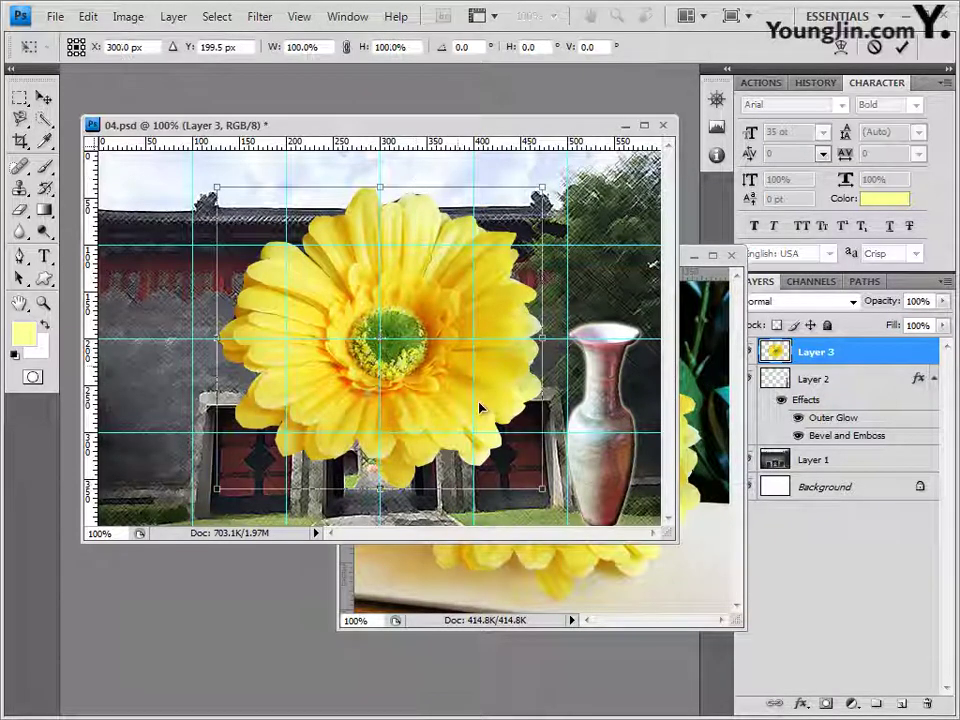
{"action": "left_click_drag", "start_coordinate": [541, 338], "coordinate": [452, 341]}
{"action": "left_click_drag", "start_coordinate": [369, 317], "coordinate": [253, 276]}
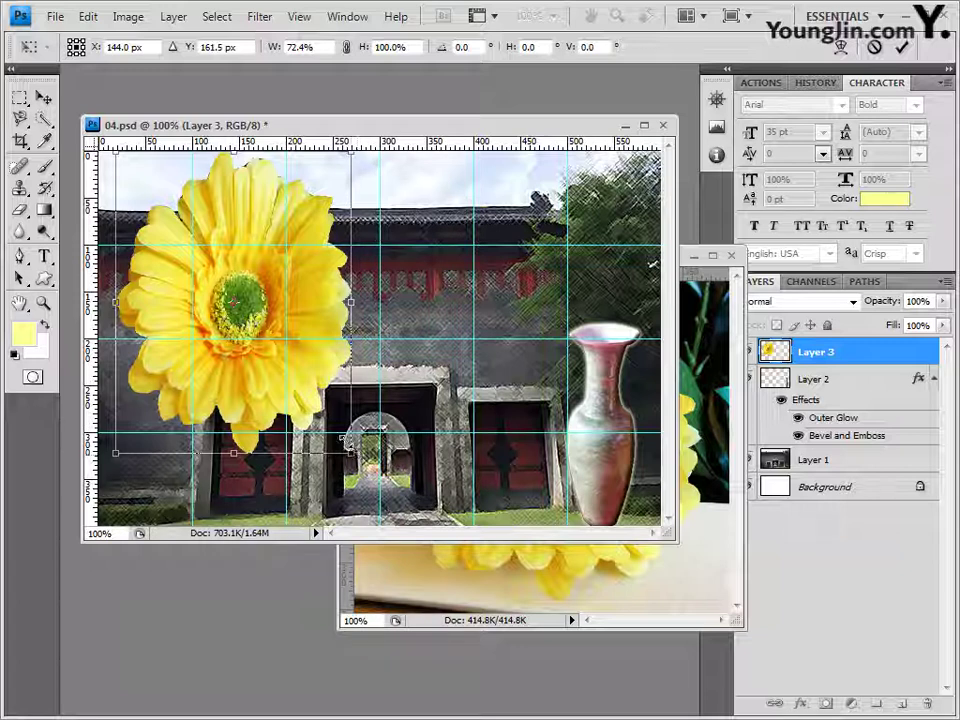
{"action": "left_click_drag", "start_coordinate": [352, 452], "coordinate": [266, 347]}
{"action": "left_click_drag", "start_coordinate": [237, 282], "coordinate": [203, 296]}
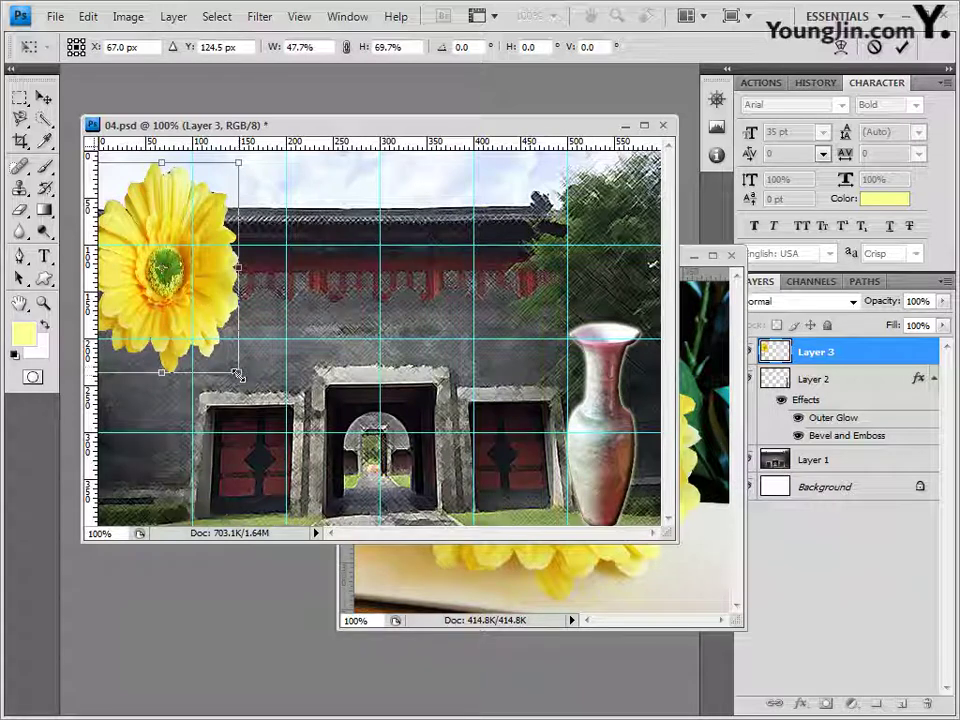
{"action": "left_click_drag", "start_coordinate": [238, 372], "coordinate": [262, 379]}
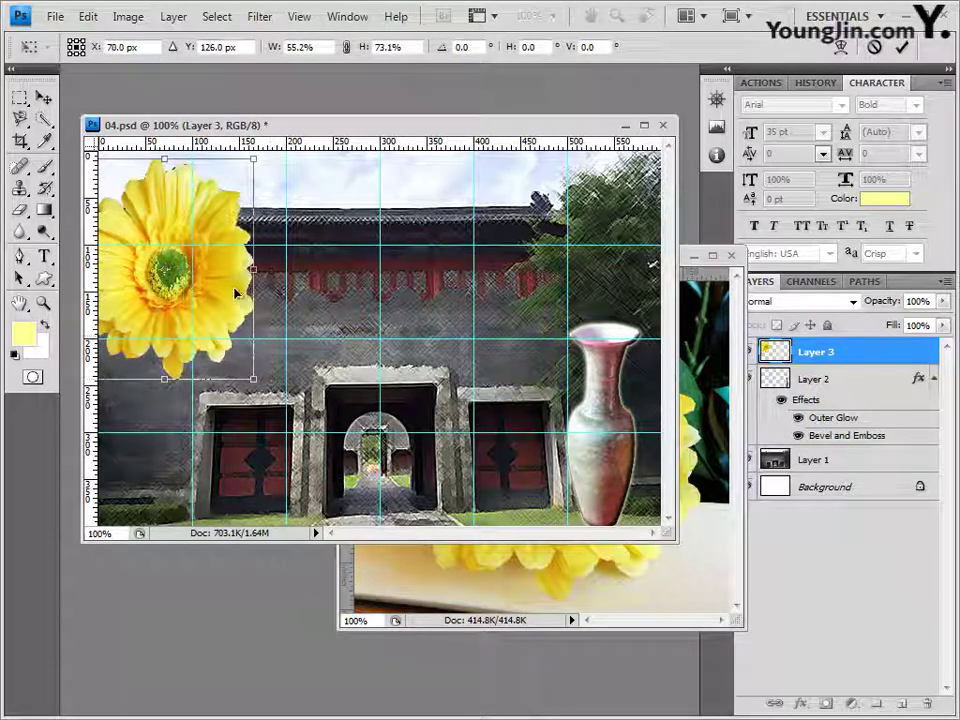
{"action": "left_click_drag", "start_coordinate": [241, 287], "coordinate": [198, 316]}
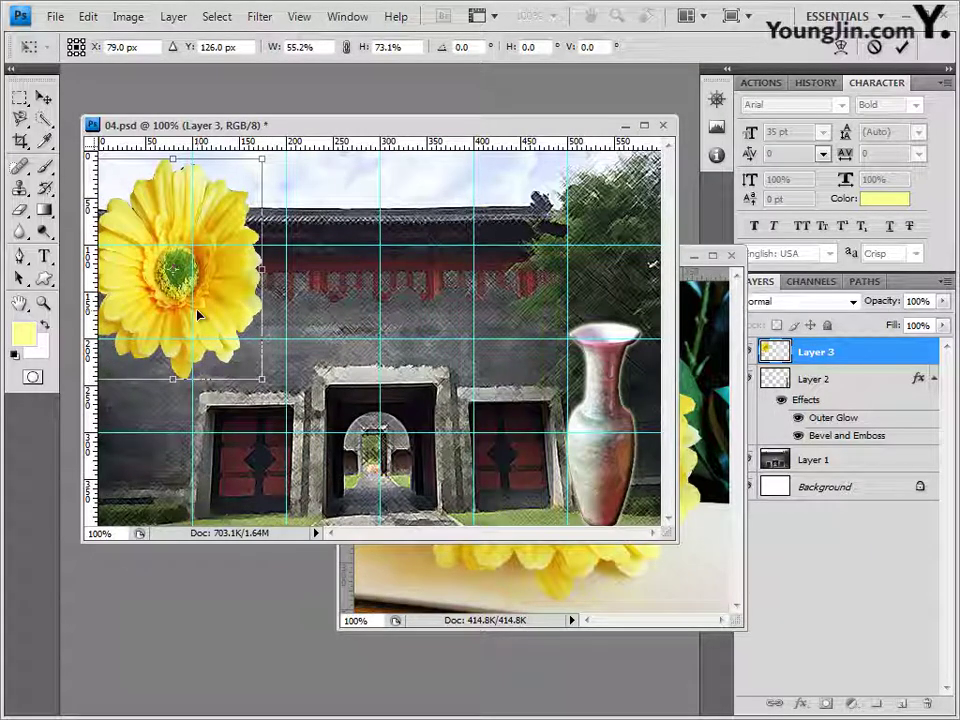
{"action": "key", "text": "Return"}
Shift the flower slightly left and down to about X 71 px, Y 128 px, and close 2급-11.JPG
{"action": "key", "text": "l"}
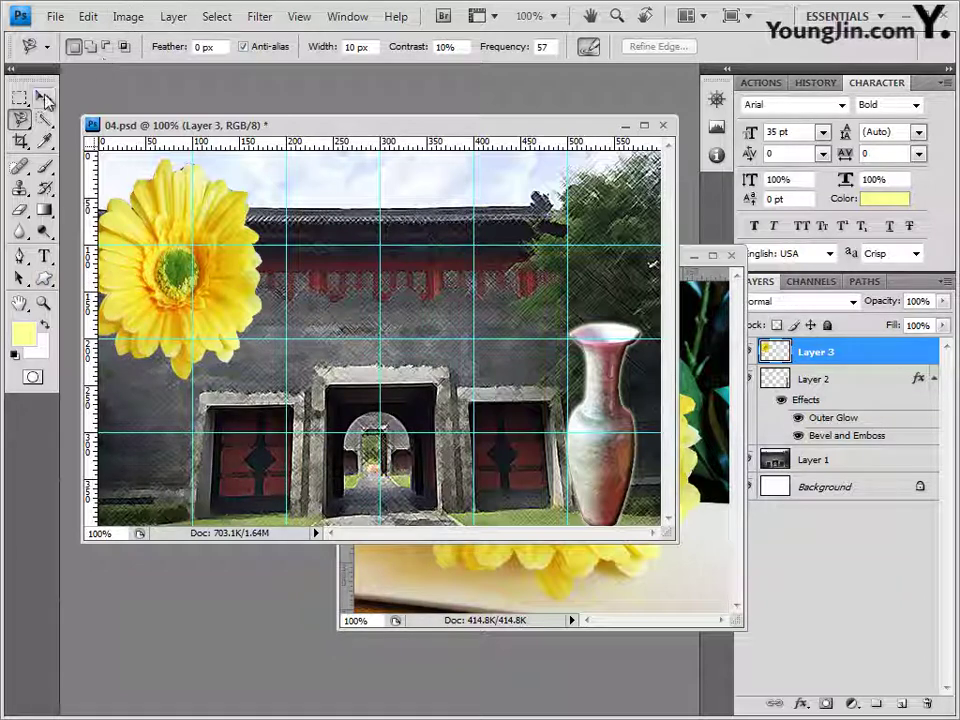
{"action": "key", "text": "v"}
{"action": "key", "text": "ctrl+t"}
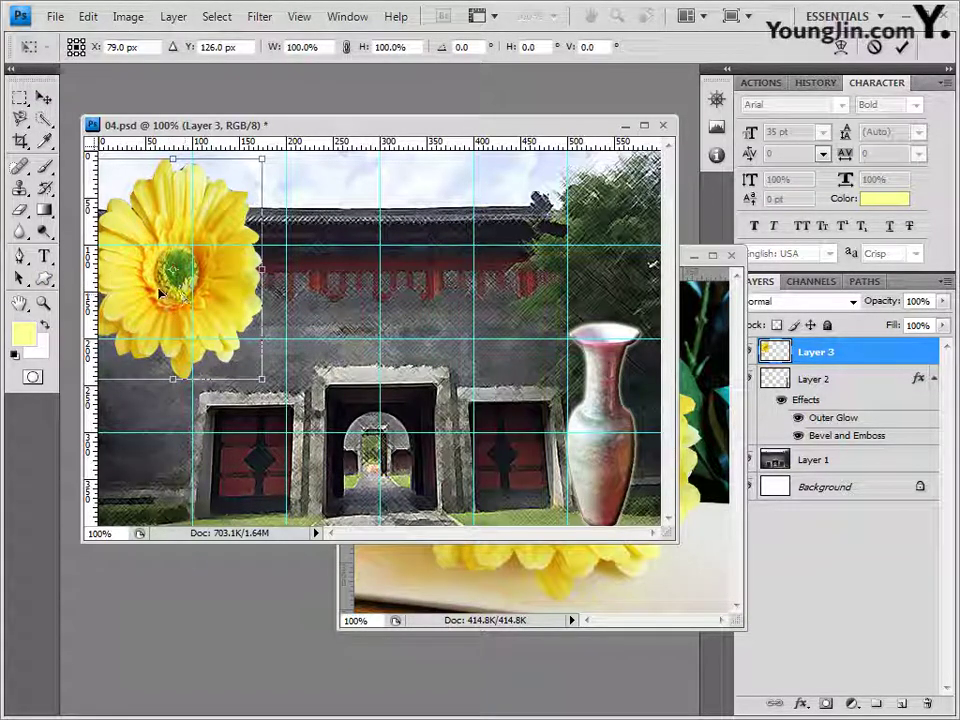
{"action": "left_click_drag", "start_coordinate": [168, 296], "coordinate": [160, 297]}
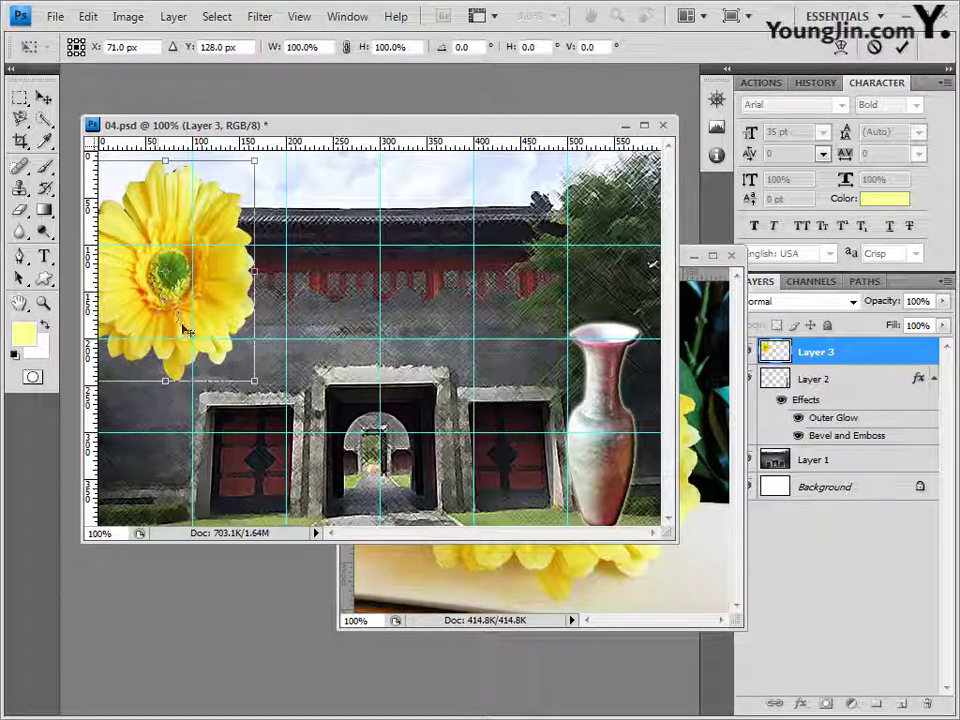
{"action": "key", "text": "Return"}
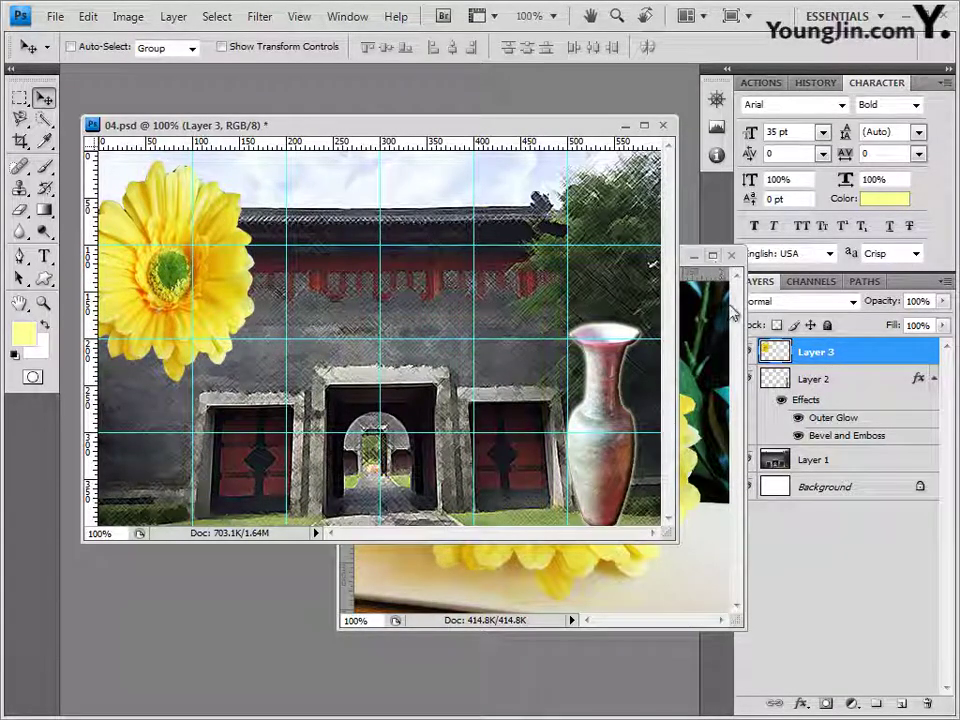
{"action": "left_click", "coordinate": [731, 255]}
{"action": "left_click", "coordinate": [731, 255]}
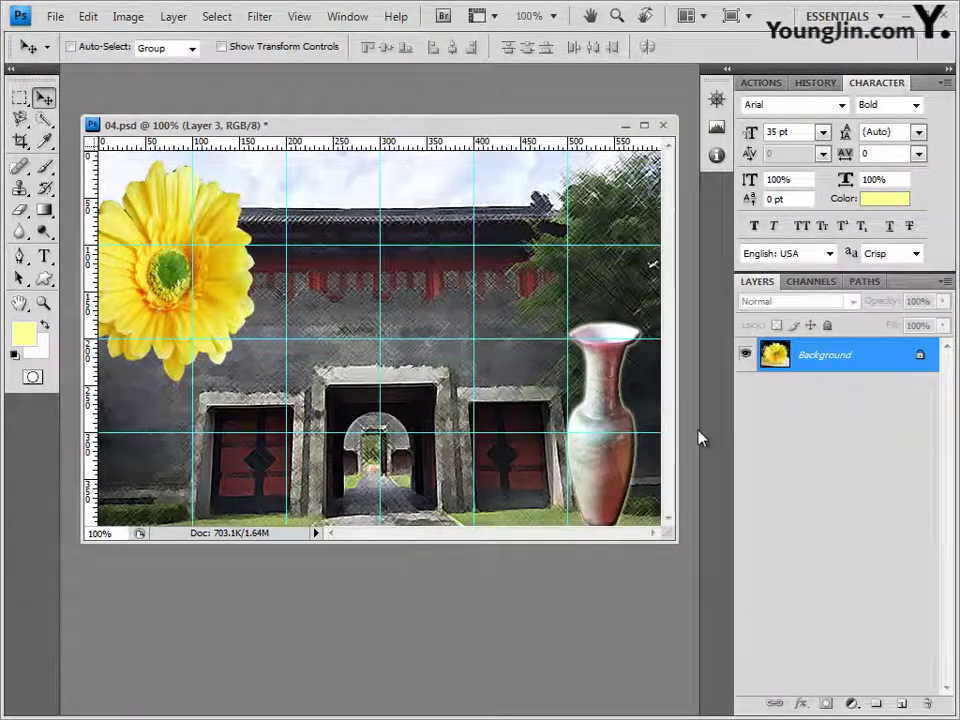
Add an Outer Glow of 5 px and a 3 px outside Stroke in white (#ffffff) to the flower layer
{"action": "left_click", "coordinate": [801, 703]}
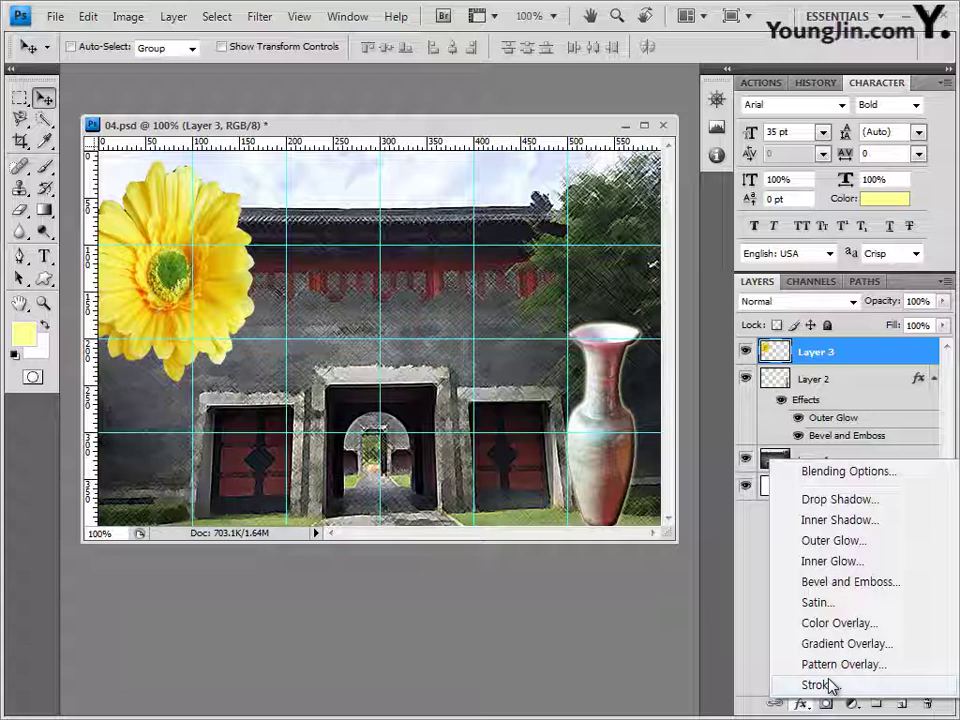
{"action": "left_click", "coordinate": [853, 545]}
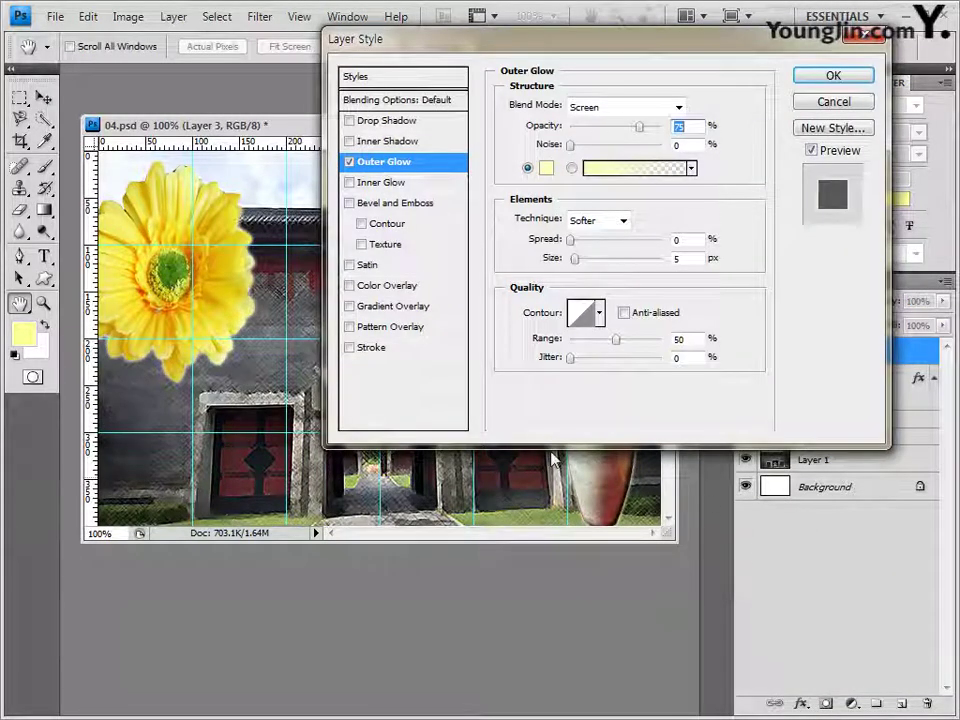
{"action": "left_click", "coordinate": [389, 352]}
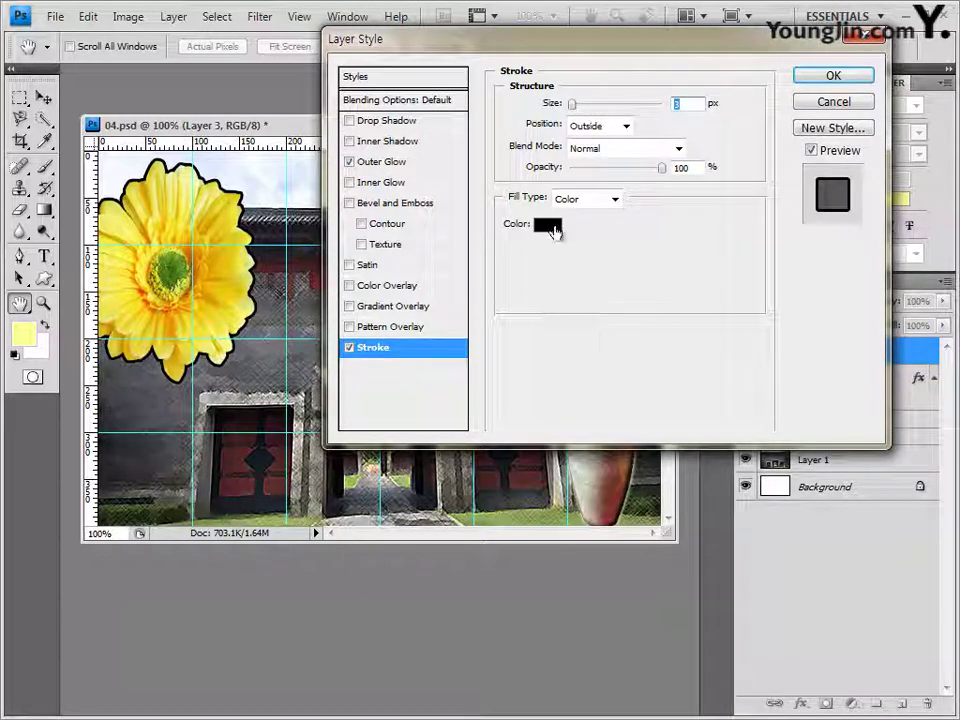
{"action": "left_click", "coordinate": [548, 224]}
{"action": "left_click", "coordinate": [560, 525]}
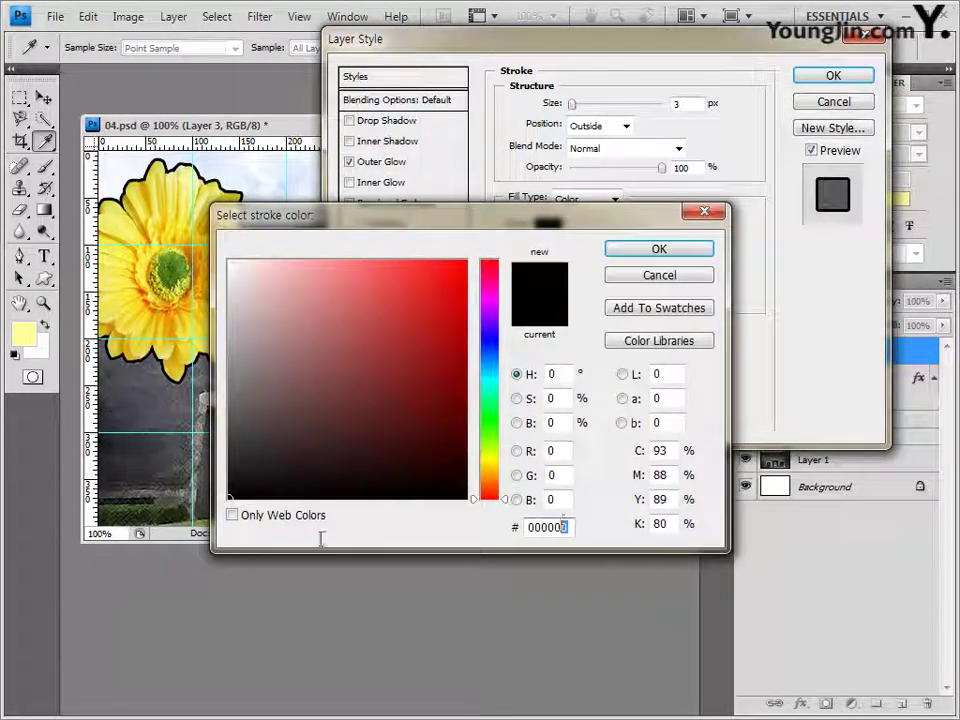
{"action": "type", "text": "0fffff"}
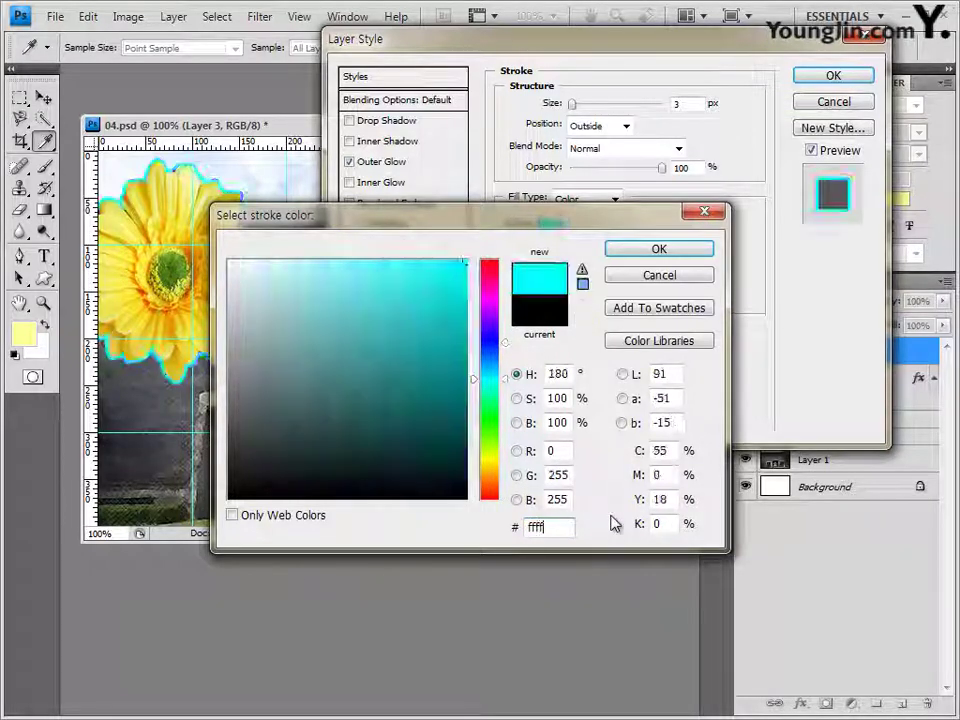
{"action": "type", "text": "ff"}
{"action": "left_click", "coordinate": [672, 251]}
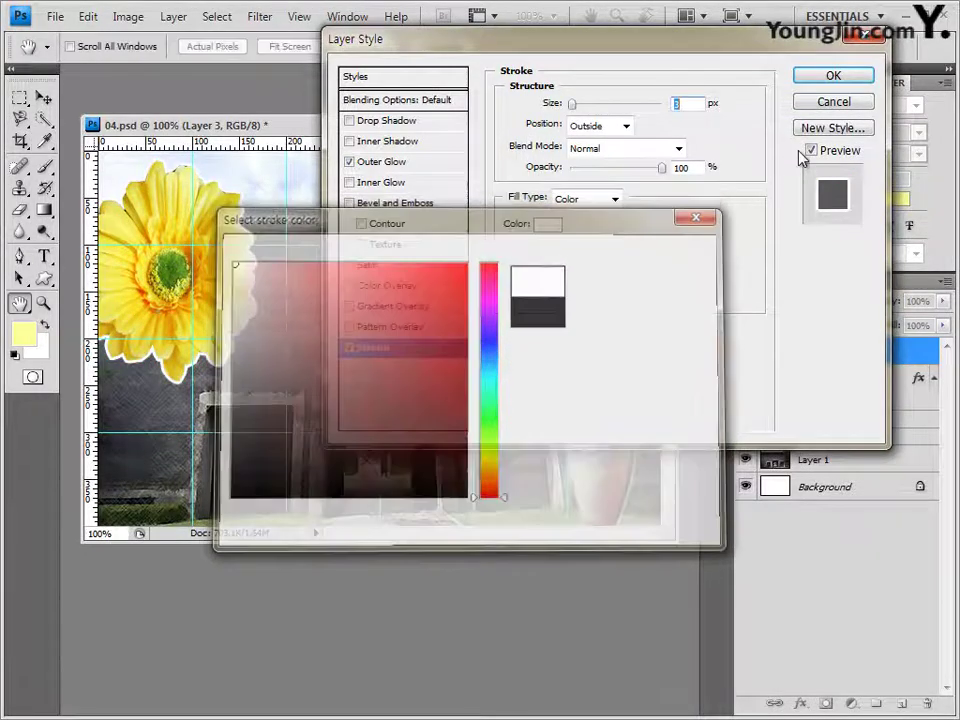
{"action": "left_click", "coordinate": [835, 78]}
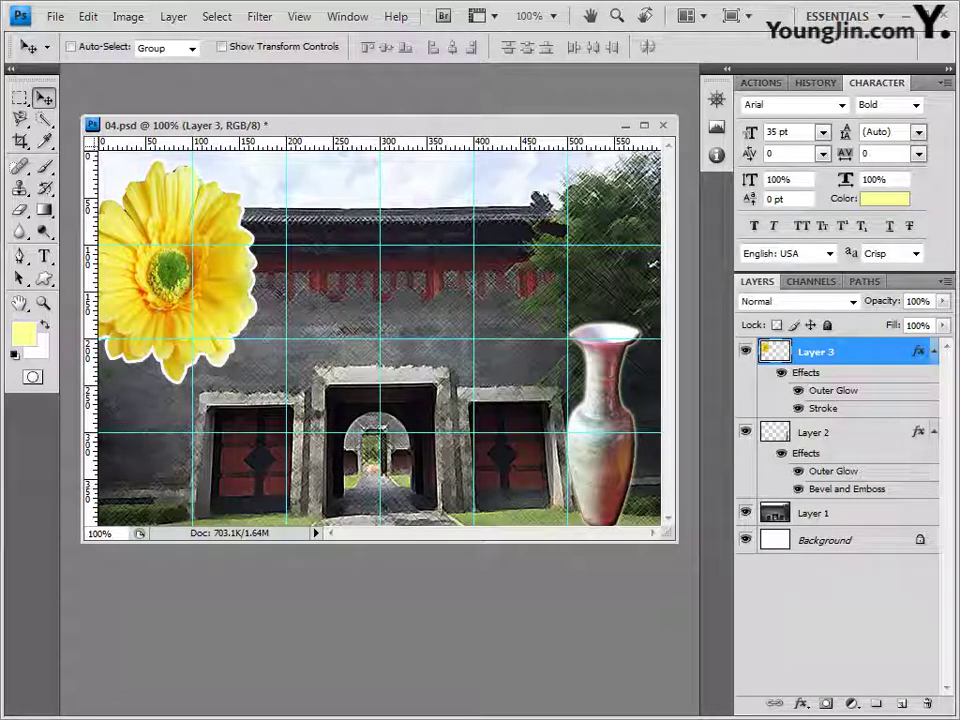
Open 2급-12.JPG from the 기출문제02 folder and make 04.psd the active document again
{"action": "key", "text": "alt+Tab"}
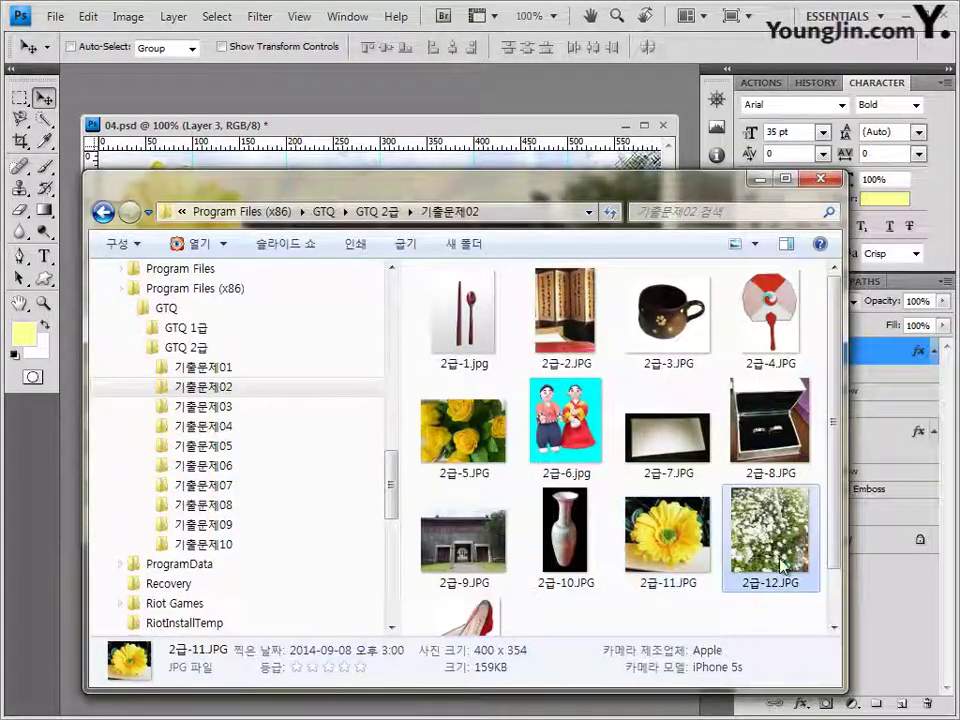
{"action": "left_click_drag", "start_coordinate": [782, 566], "coordinate": [484, 104]}
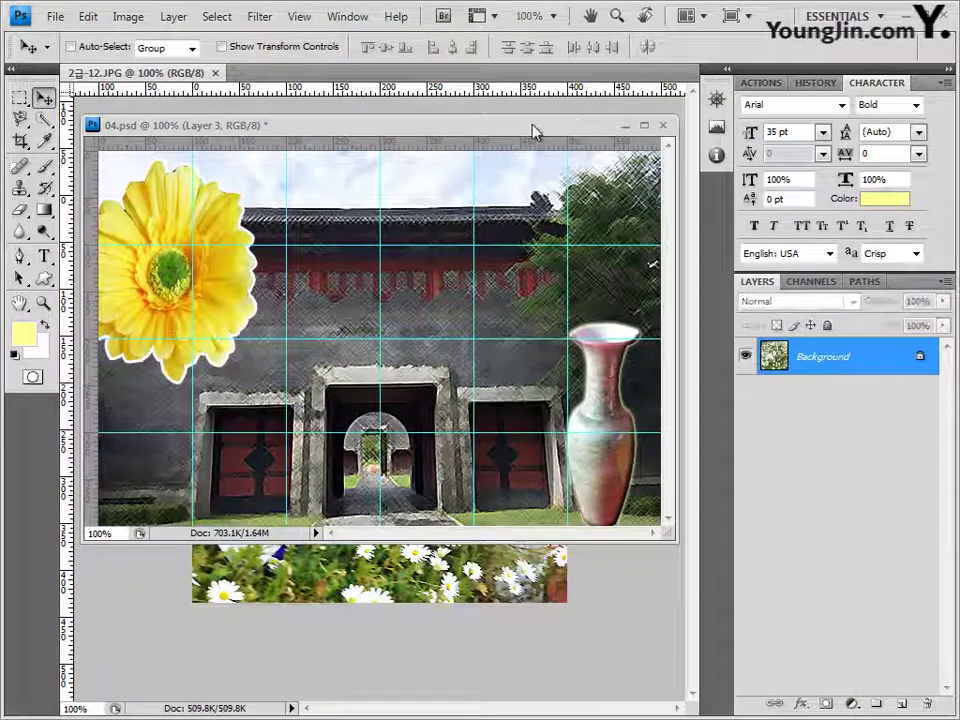
{"action": "left_click", "coordinate": [533, 128]}
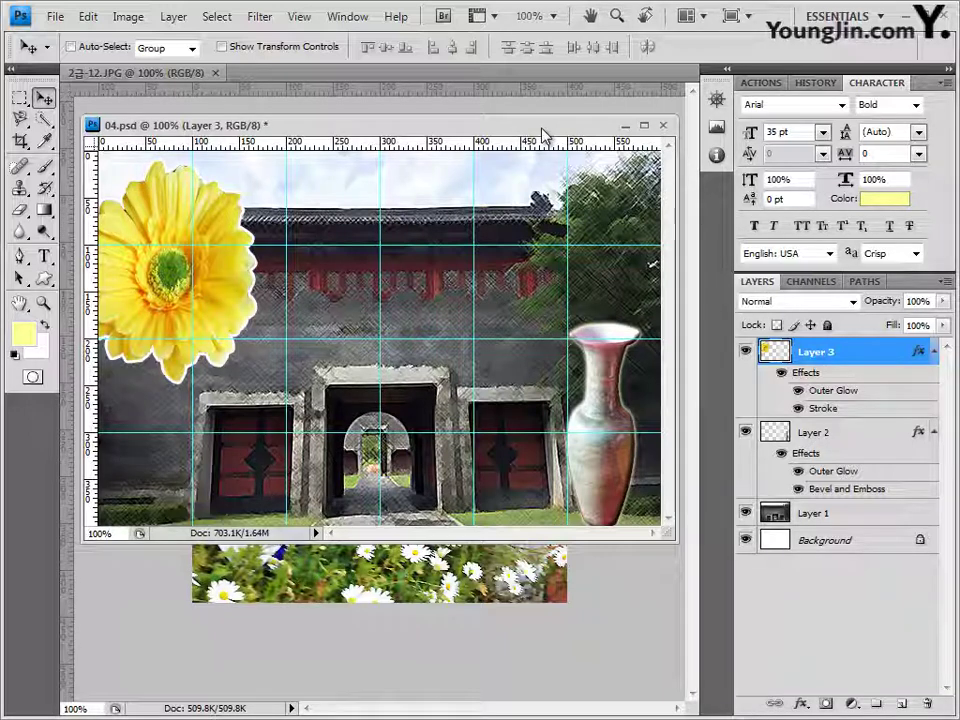
Activate the Custom Shape tool, replace the current shapes with the Ornaments set and choose the leafy floral stem ornament
{"action": "left_click", "coordinate": [44, 279]}
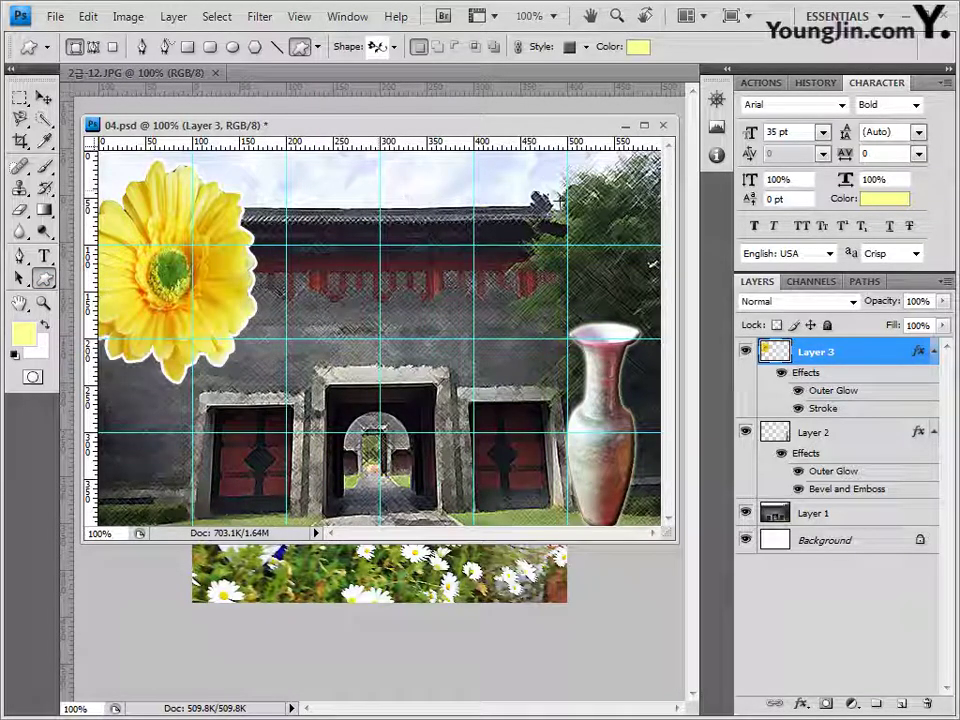
{"action": "left_click", "coordinate": [398, 48]}
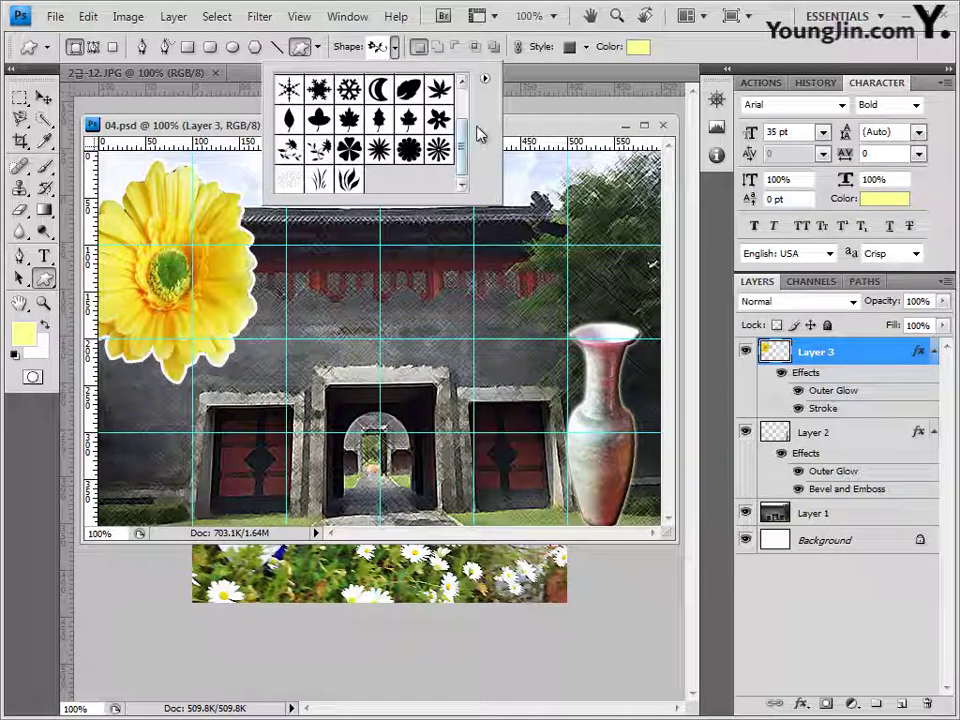
{"action": "left_click", "coordinate": [485, 78]}
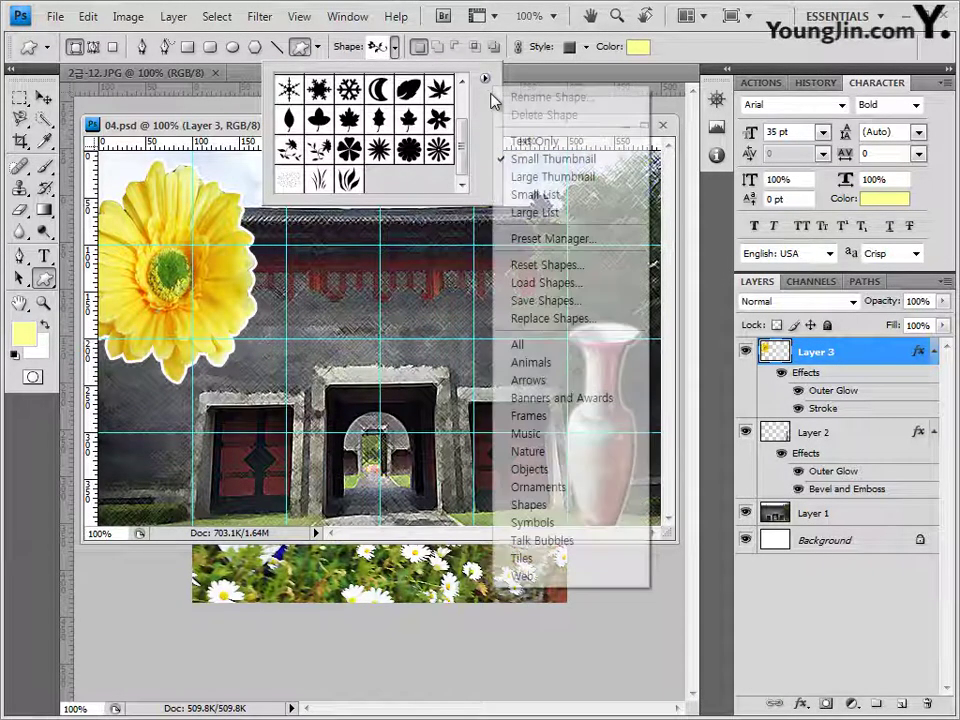
{"action": "left_click", "coordinate": [545, 488]}
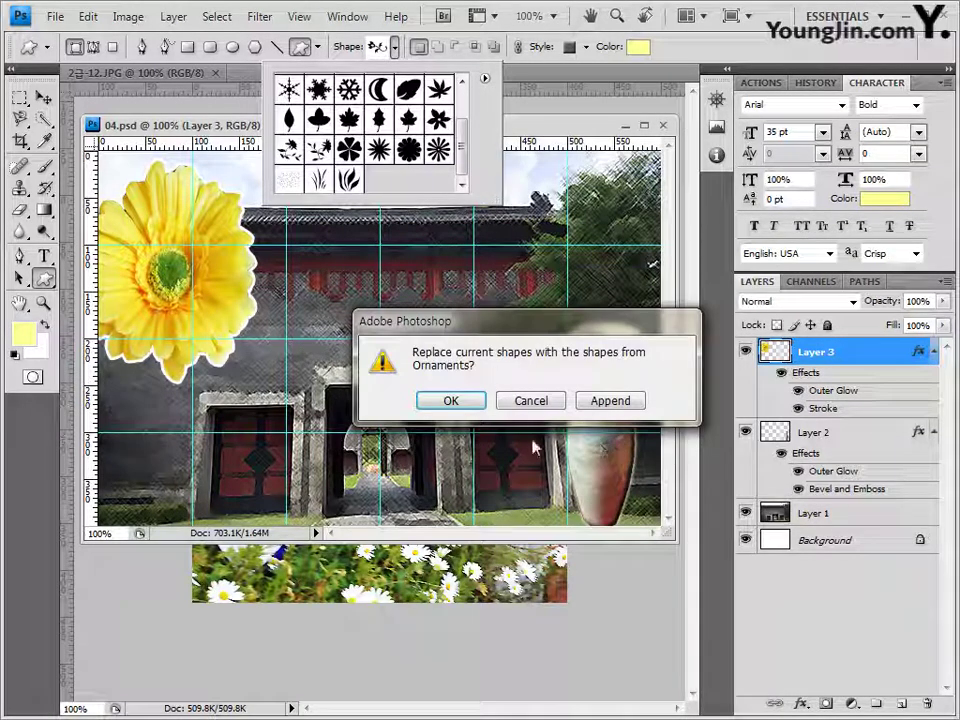
{"action": "left_click", "coordinate": [466, 401]}
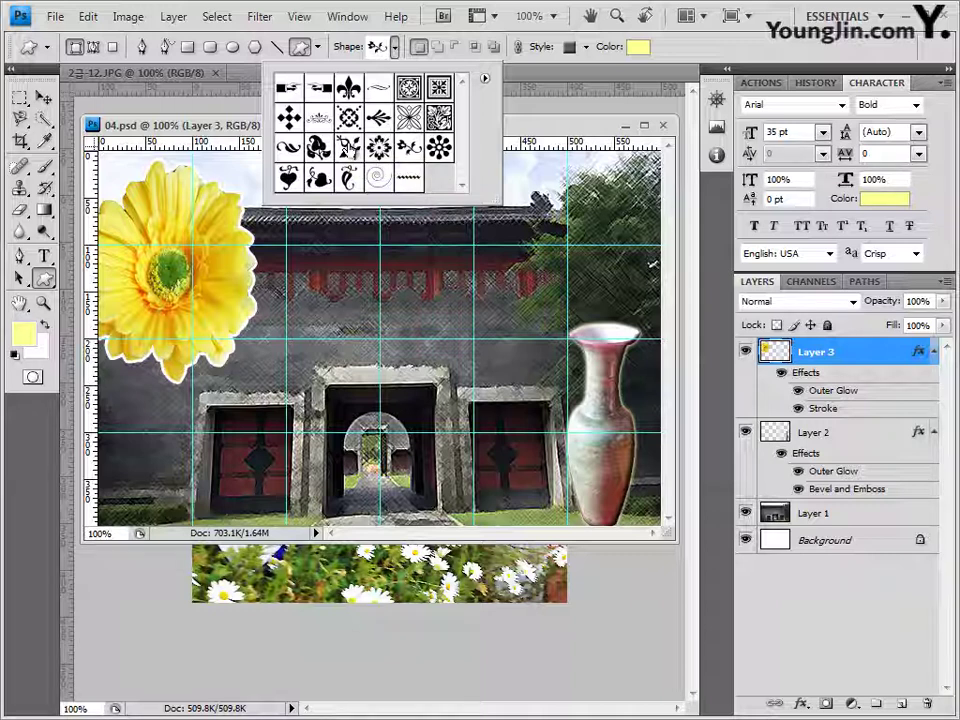
{"action": "left_click", "coordinate": [349, 148]}
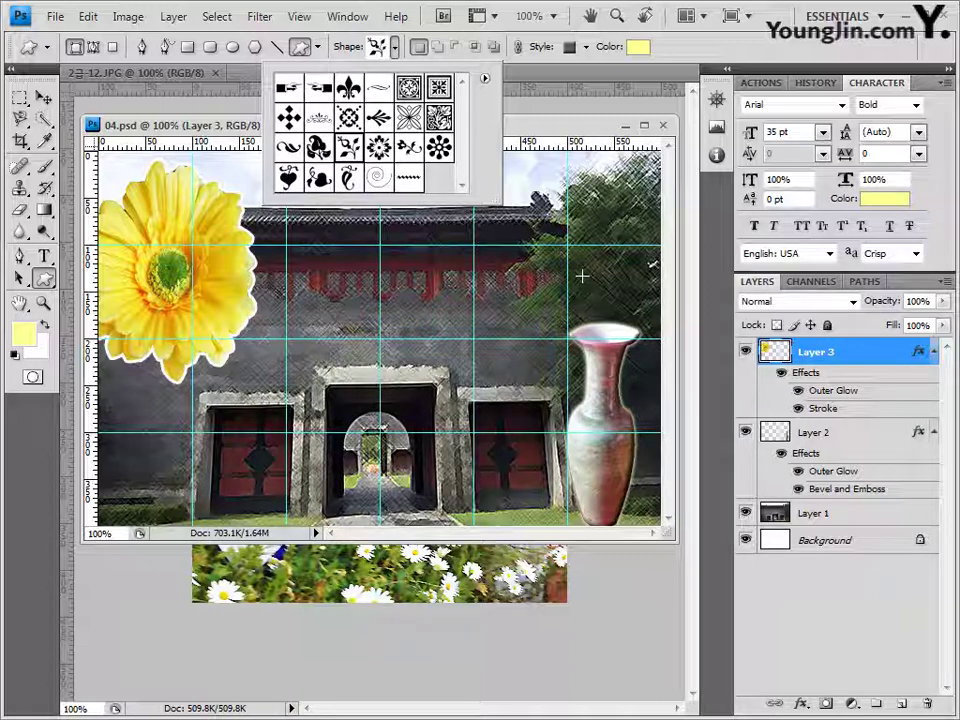
Draw the small floral ornament as a shape layer rising from the vase's mouth and set its style to none
{"action": "left_click", "coordinate": [580, 281]}
{"action": "left_click_drag", "start_coordinate": [580, 281], "coordinate": [616, 340]}
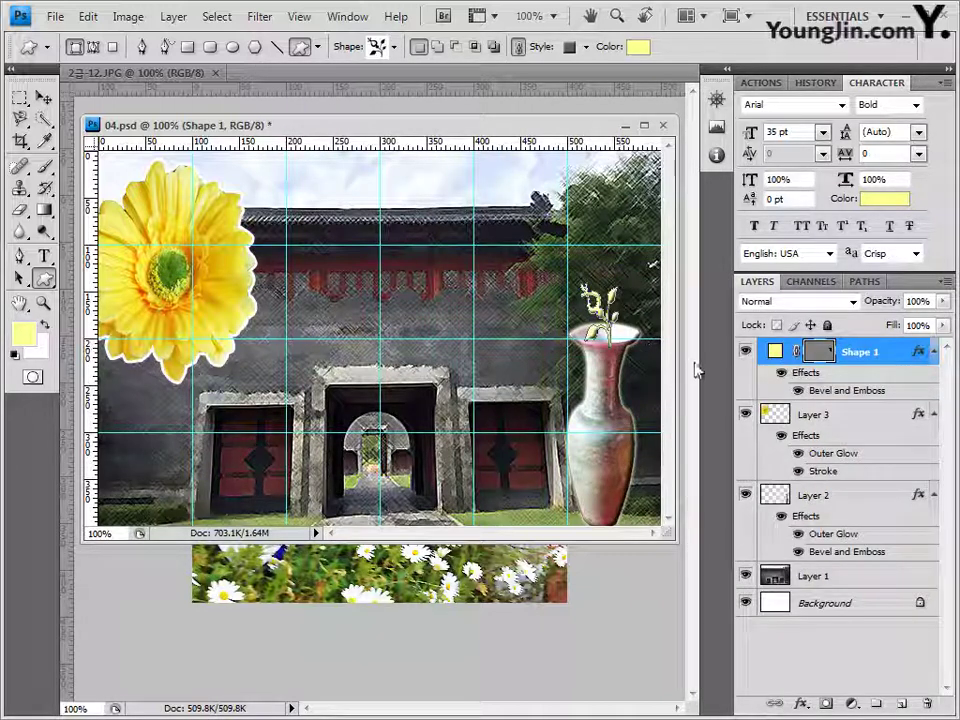
{"action": "left_click", "coordinate": [587, 48]}
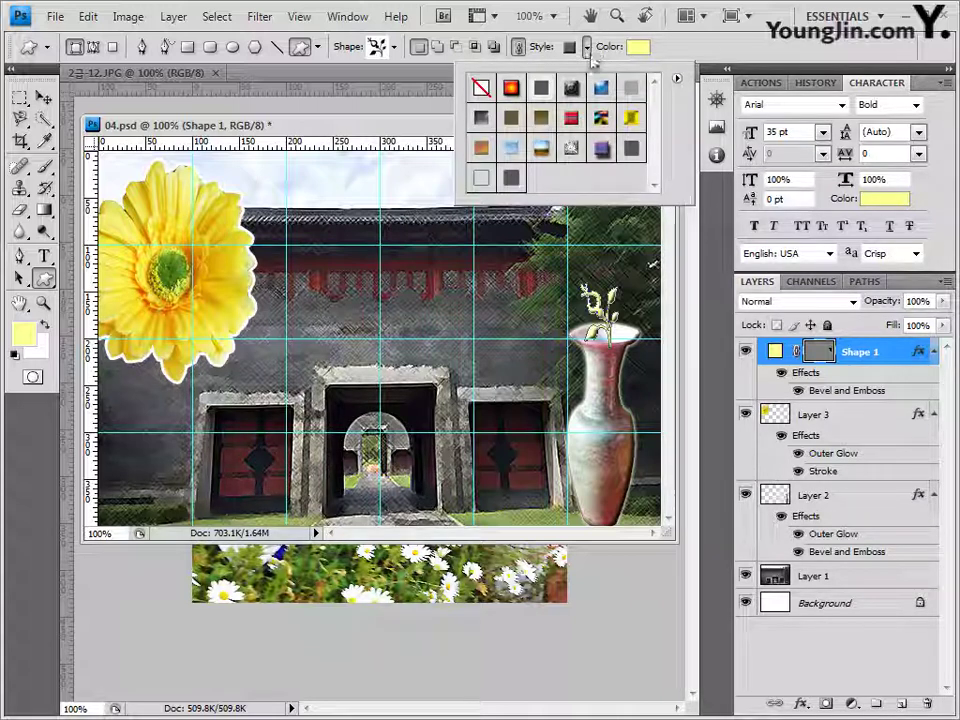
{"action": "left_click", "coordinate": [481, 89]}
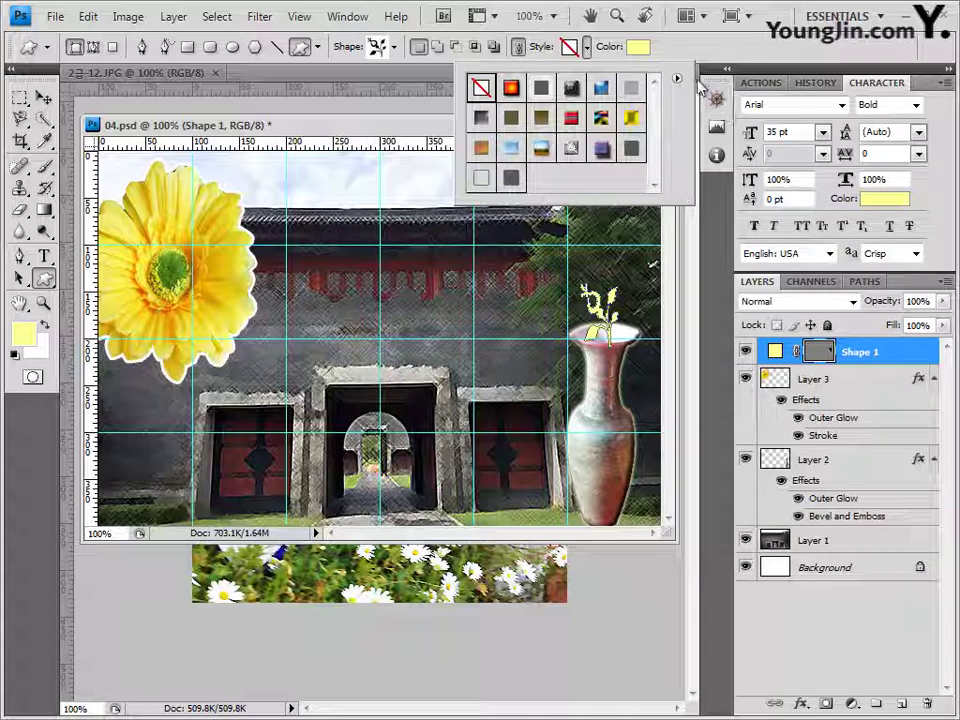
Change the fill color of the floral stem shape above the vase to #ff3333
{"action": "left_click", "coordinate": [637, 46]}
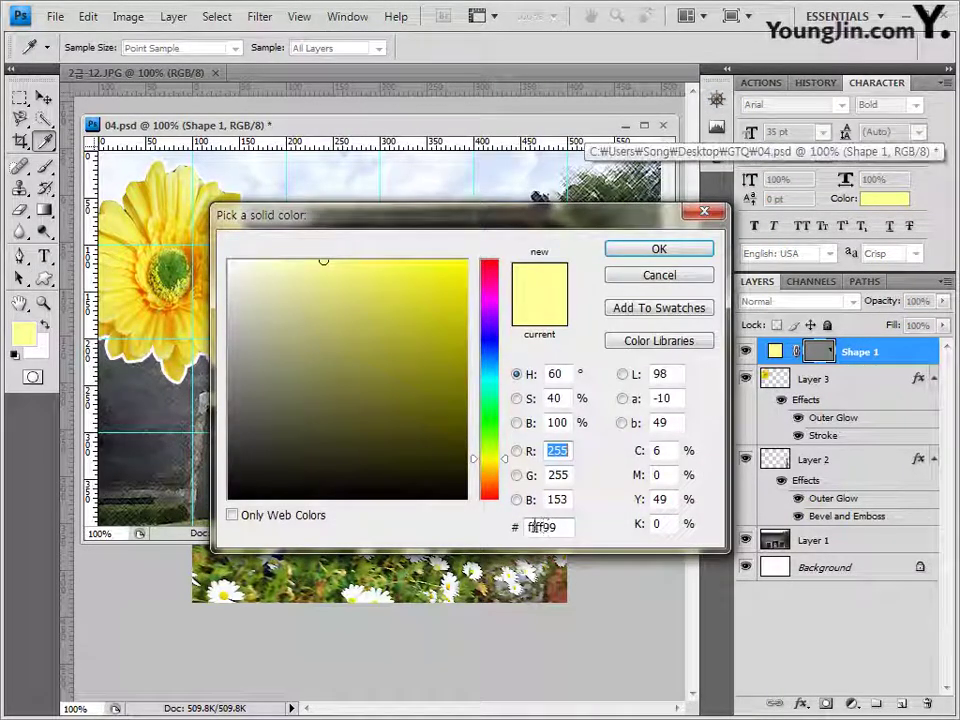
{"action": "left_click", "coordinate": [542, 527]}
{"action": "type", "text": "ff3333"}
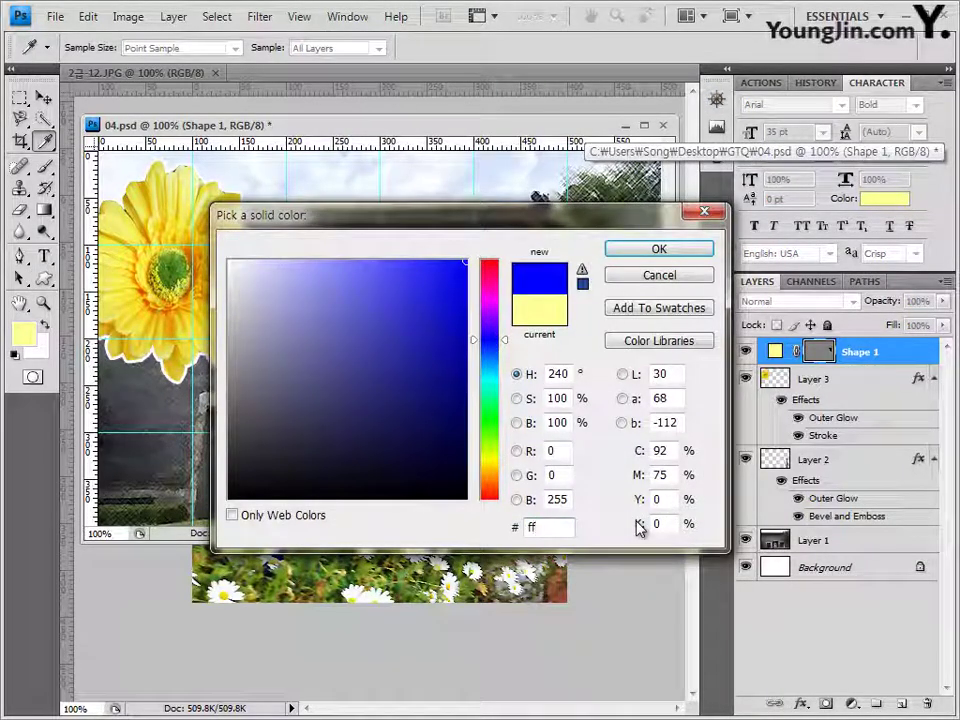
{"action": "left_click", "coordinate": [676, 251]}
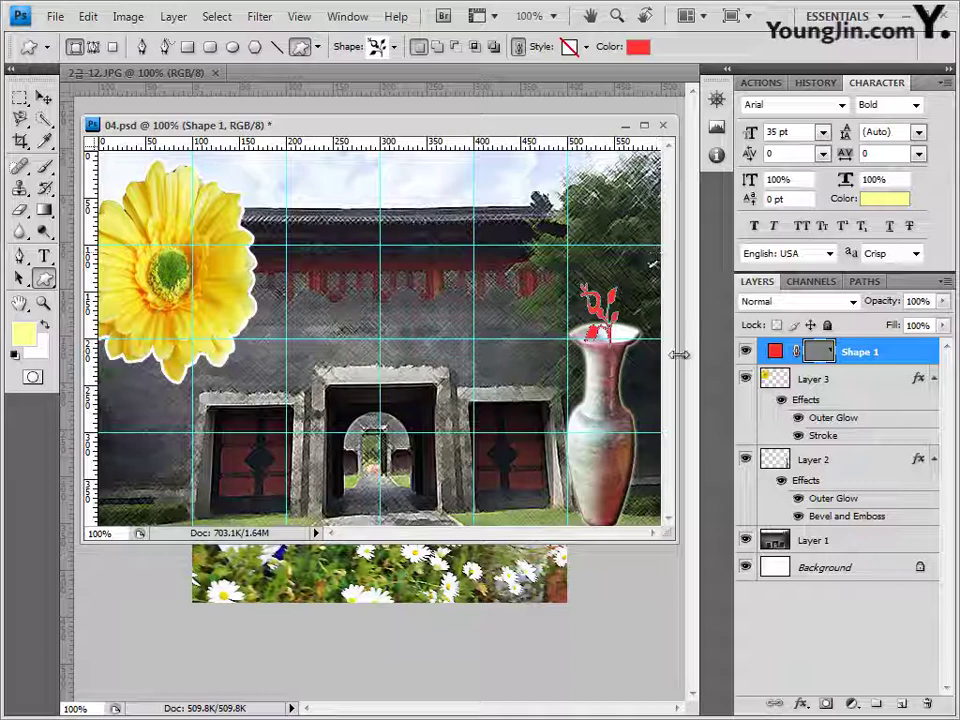
Add a Drop Shadow with 5 px distance and 5 px size to the red stem and nudge it left over the vase's mouth
{"action": "left_click", "coordinate": [801, 704]}
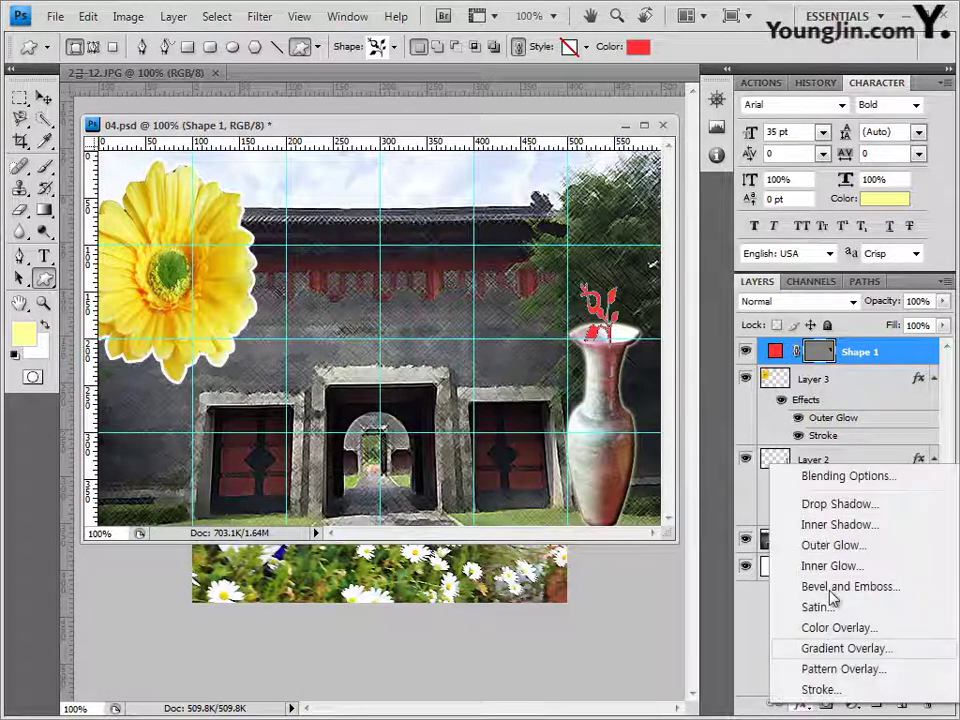
{"action": "left_click", "coordinate": [834, 504]}
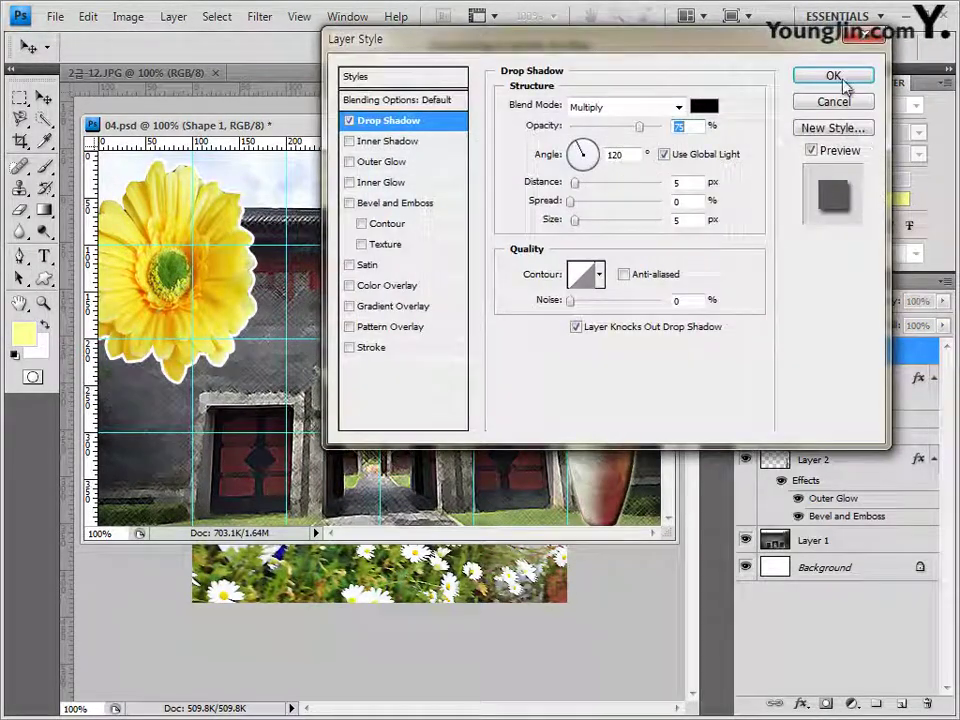
{"action": "left_click", "coordinate": [838, 78]}
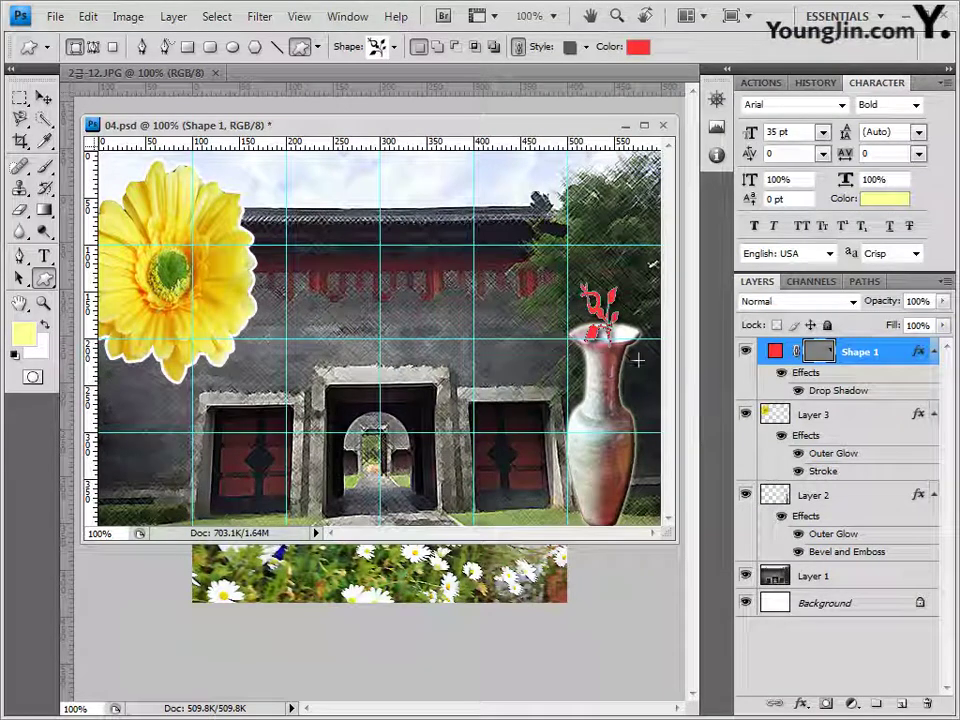
{"action": "left_click", "coordinate": [42, 96]}
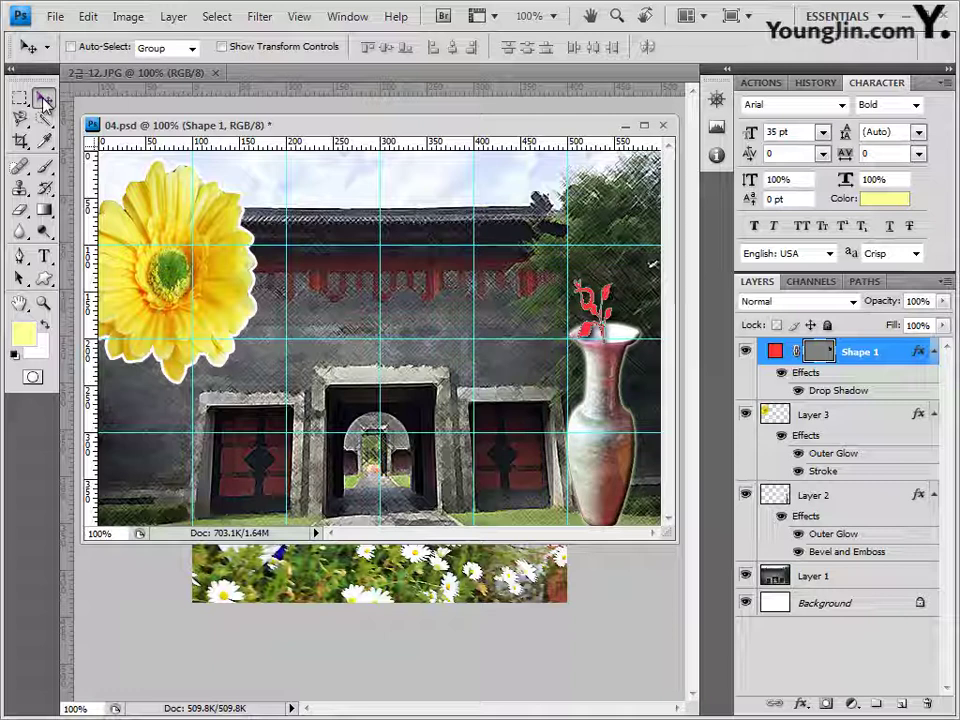
{"action": "key", "text": "shift+Left"}
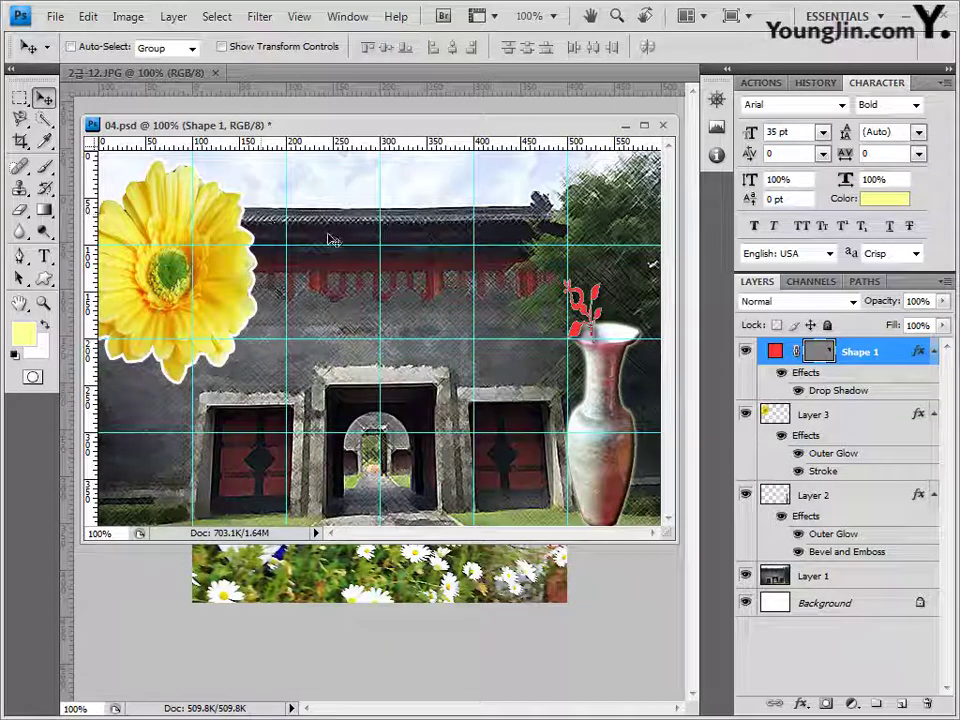
With the Custom Shape tool, replace the current shapes with the Nature set and choose the five-petal flower
{"action": "left_click", "coordinate": [44, 281]}
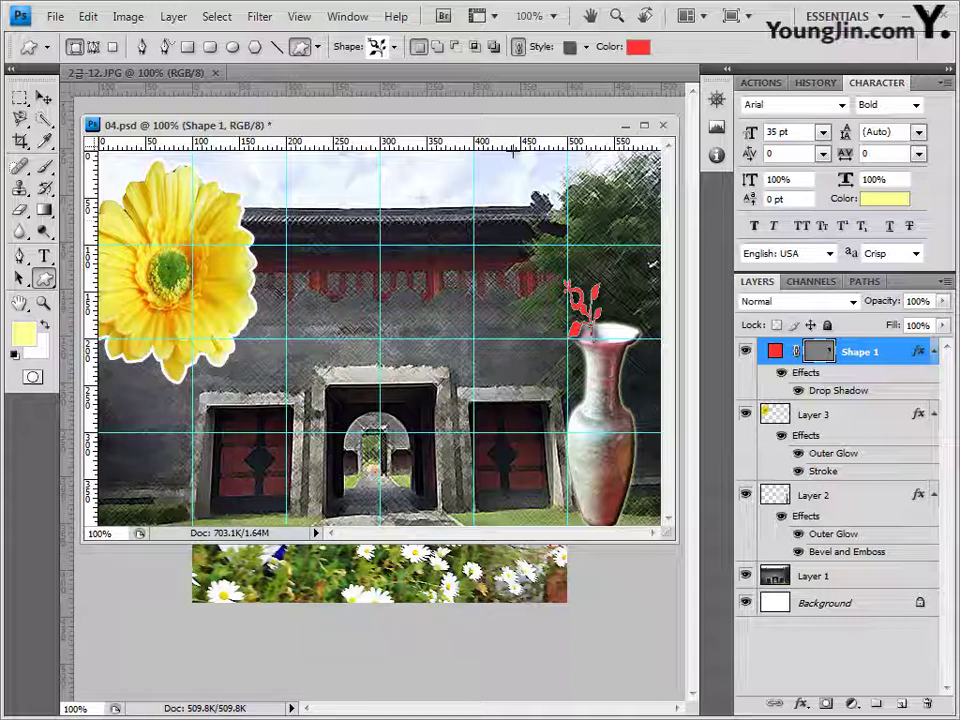
{"action": "left_click", "coordinate": [394, 47]}
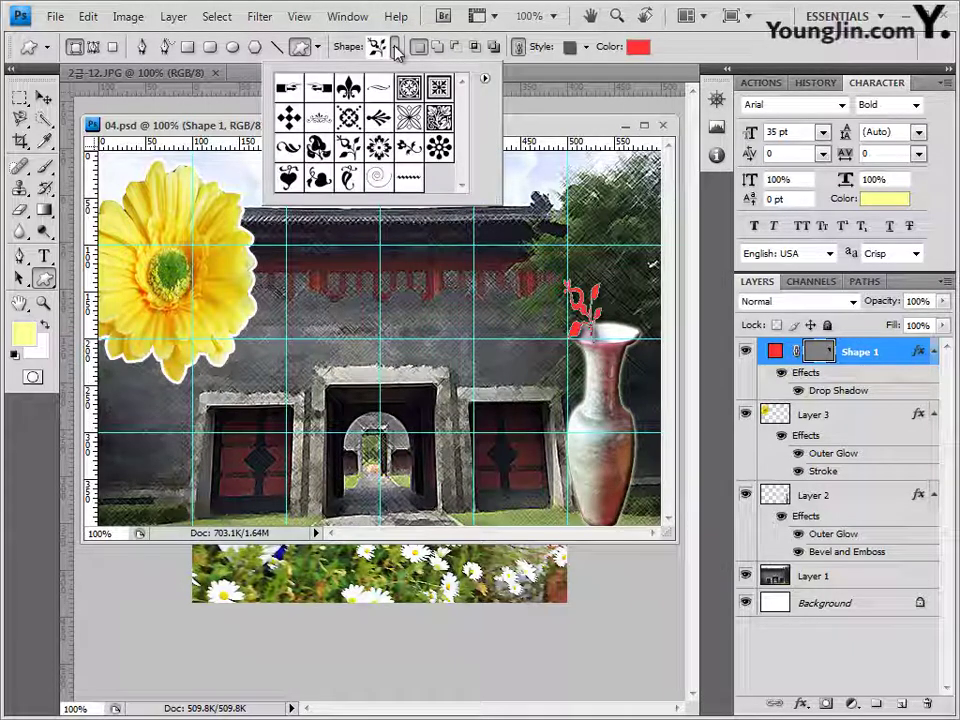
{"action": "left_click", "coordinate": [484, 78]}
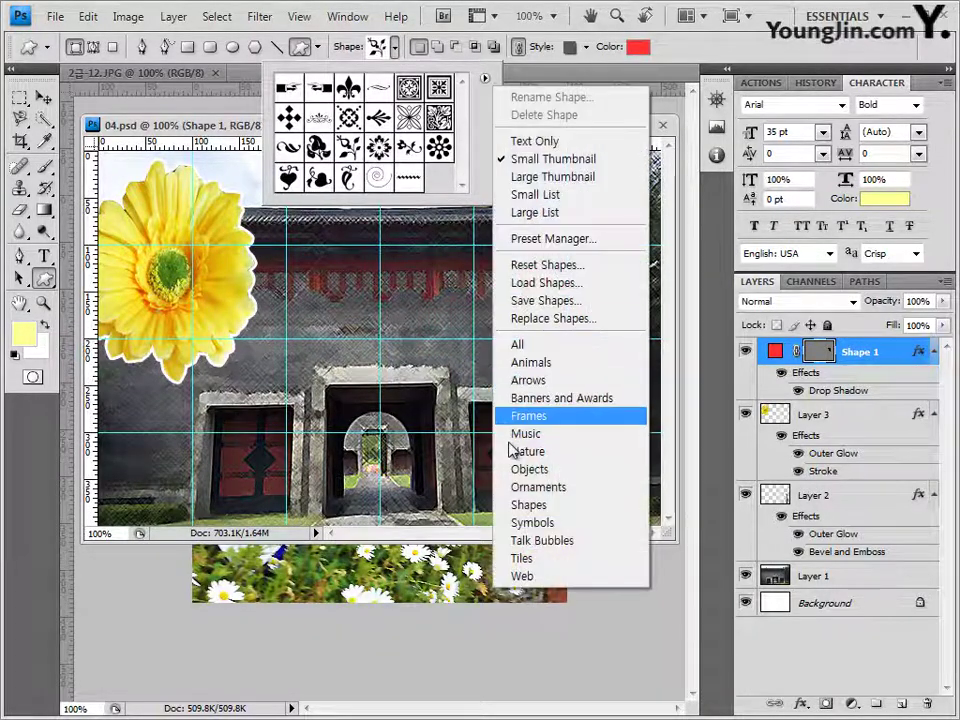
{"action": "left_click", "coordinate": [518, 450]}
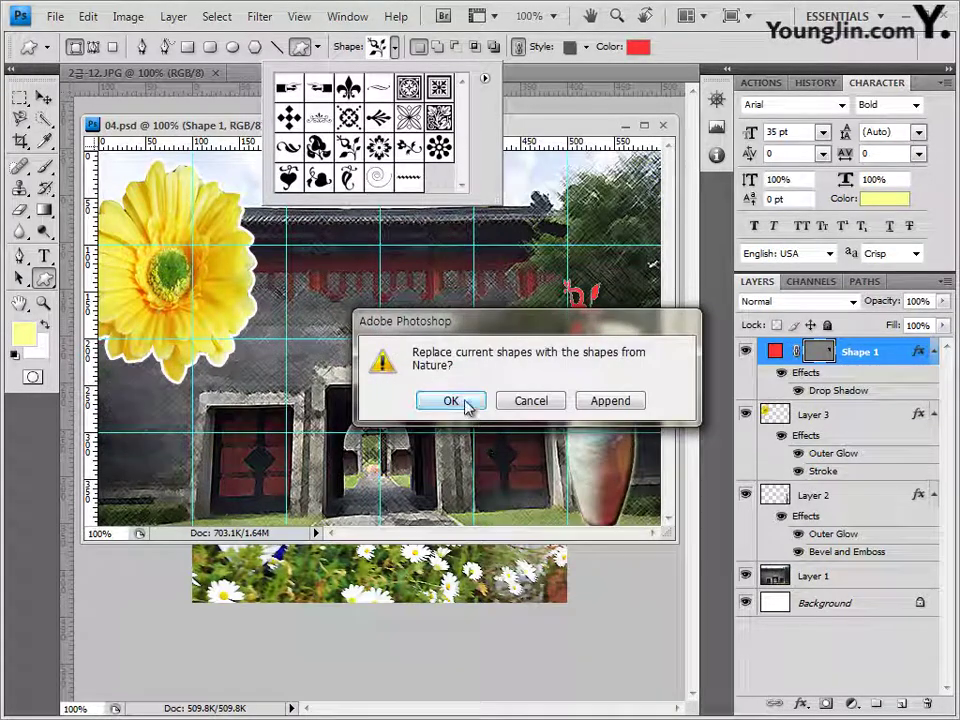
{"action": "left_click", "coordinate": [461, 402]}
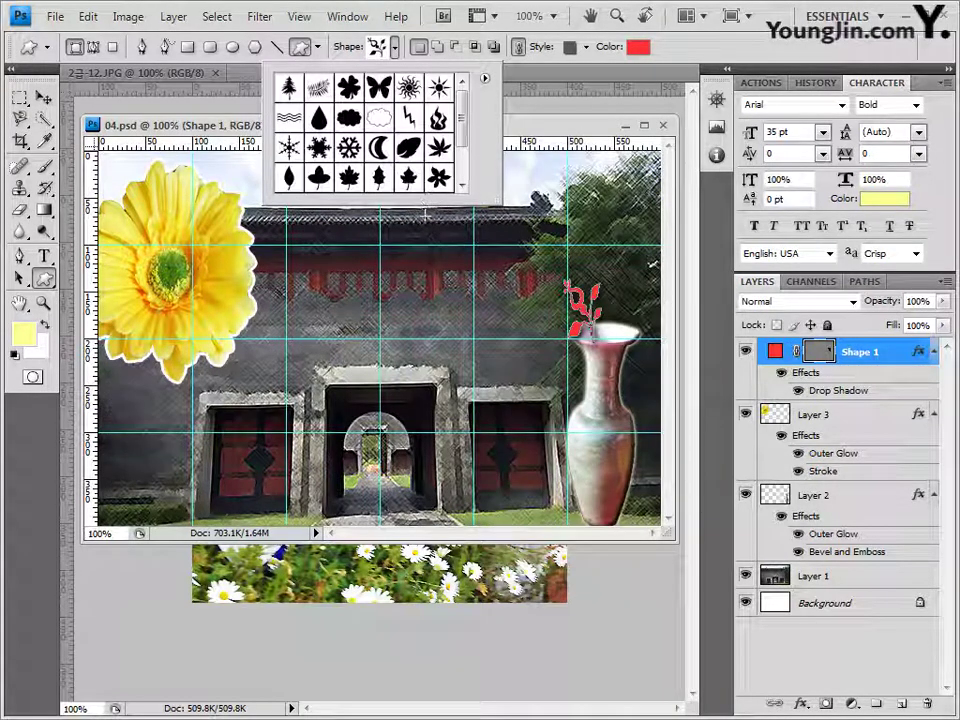
{"action": "left_click_drag", "start_coordinate": [465, 116], "coordinate": [470, 162]}
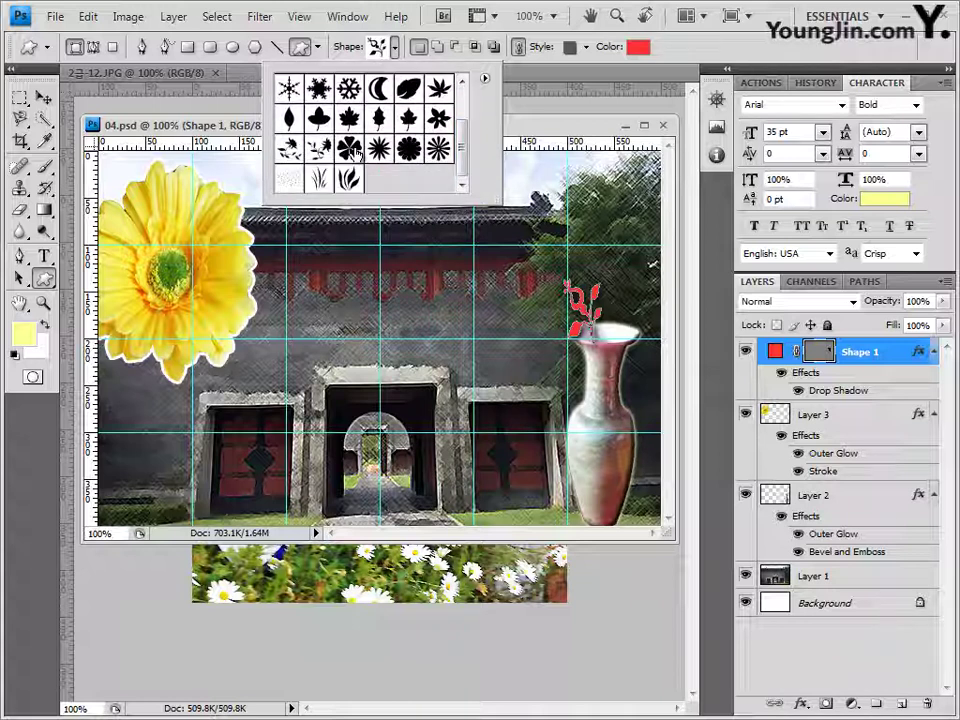
{"action": "left_click", "coordinate": [355, 150]}
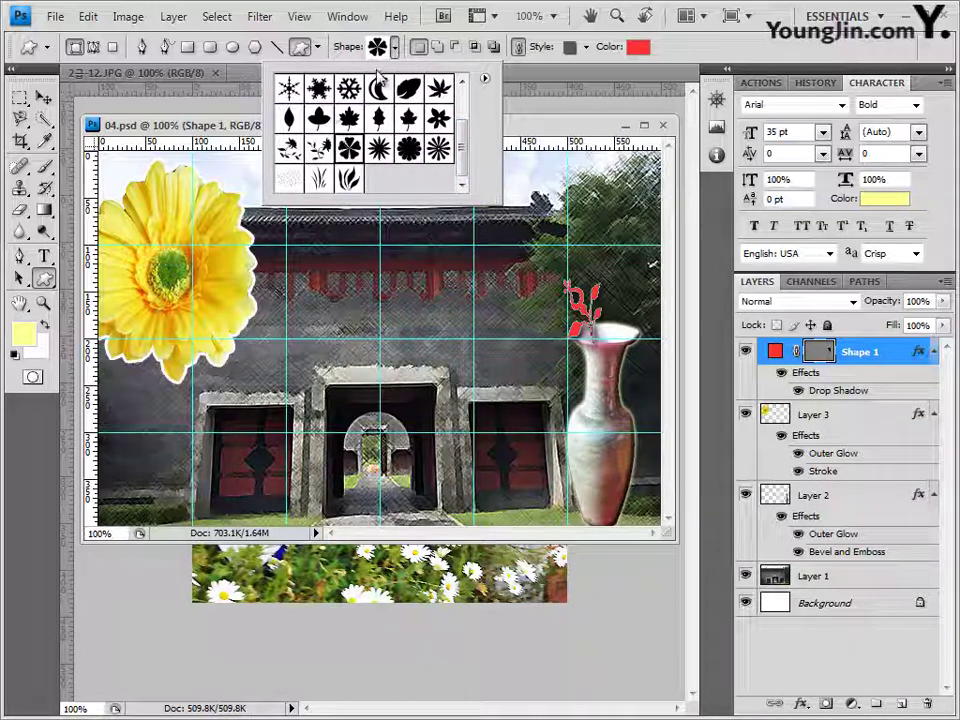
{"action": "left_click", "coordinate": [553, 127]}
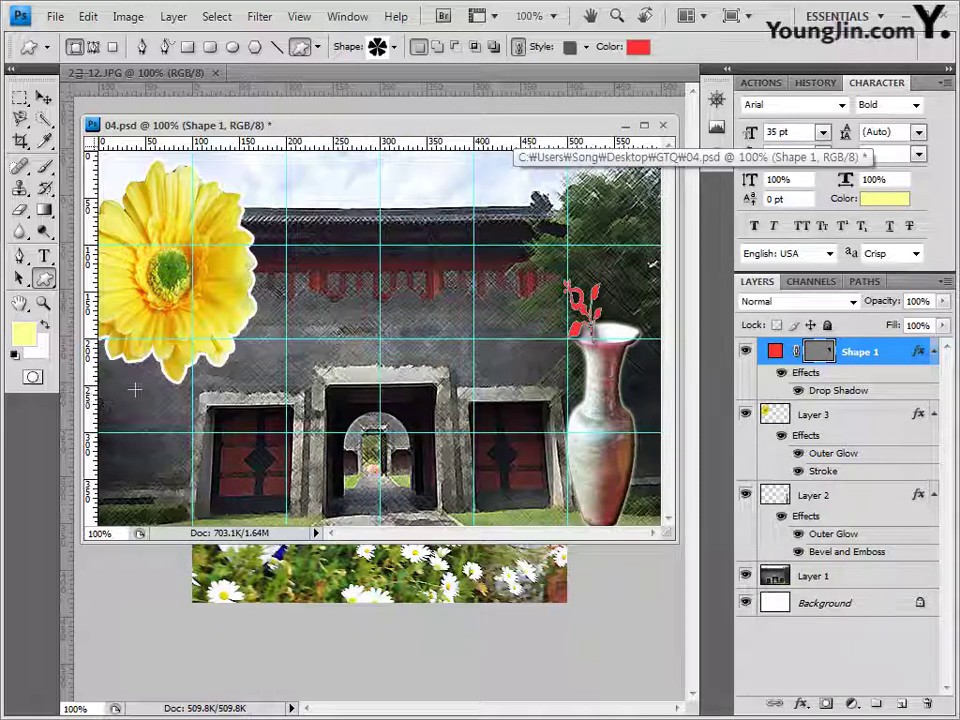
Draw the five-petal flower below the yellow flower, partly past the canvas's left edge, and set its style to none
{"action": "left_click_drag", "start_coordinate": [185, 388], "coordinate": [78, 489]}
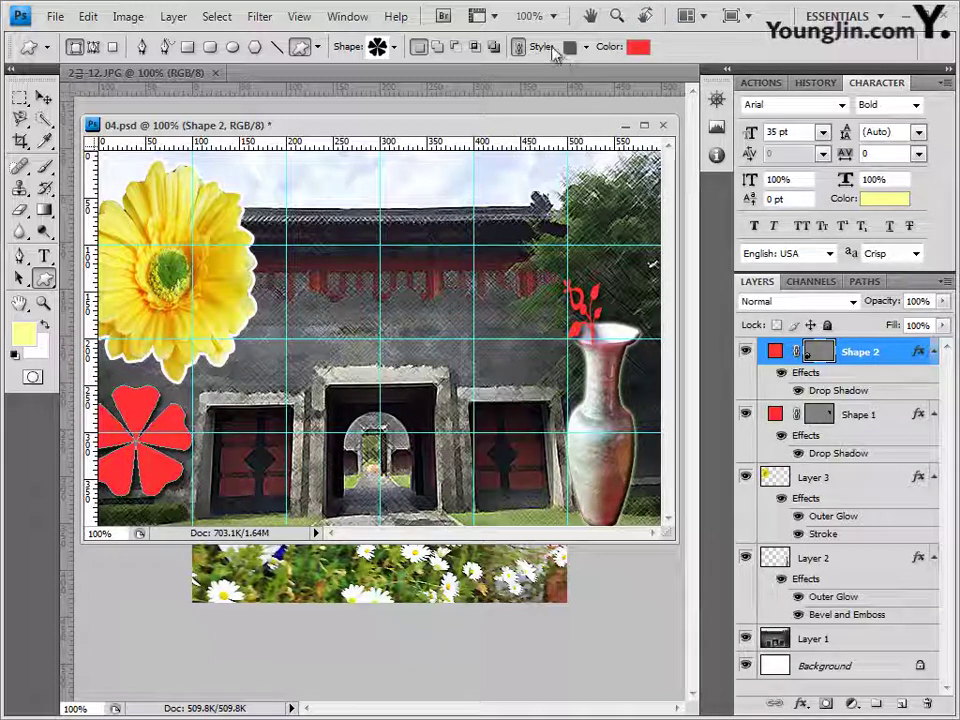
{"action": "left_click", "coordinate": [586, 48]}
{"action": "left_click", "coordinate": [482, 89]}
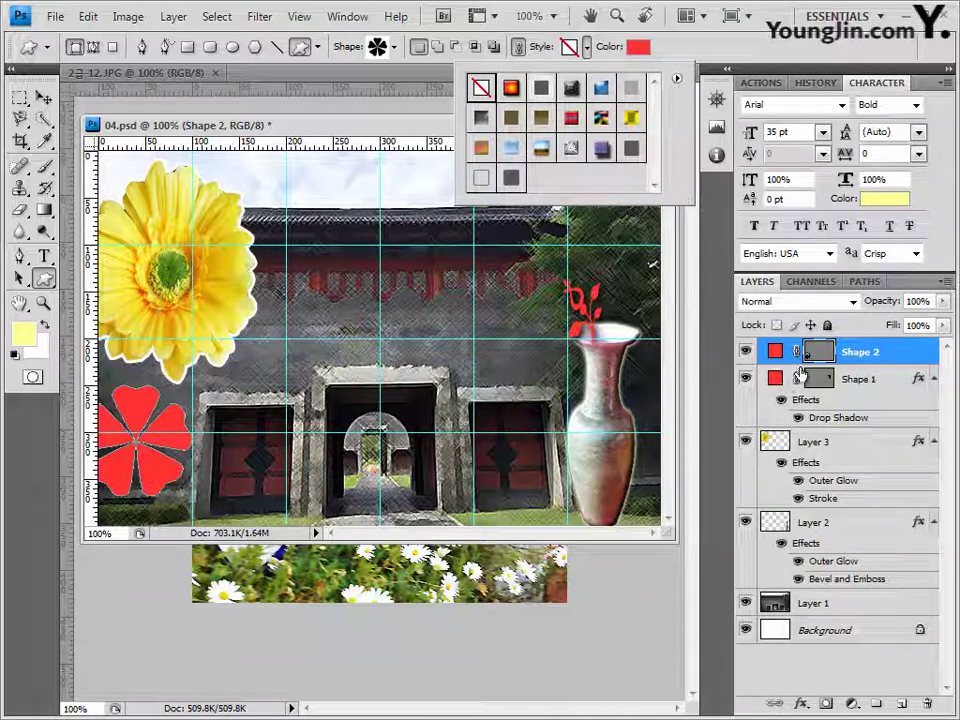
Add a 3 px outside Stroke in black (#000000) and a 5 px Inner Bevel to the five-petal flower shape
{"action": "left_click", "coordinate": [800, 706]}
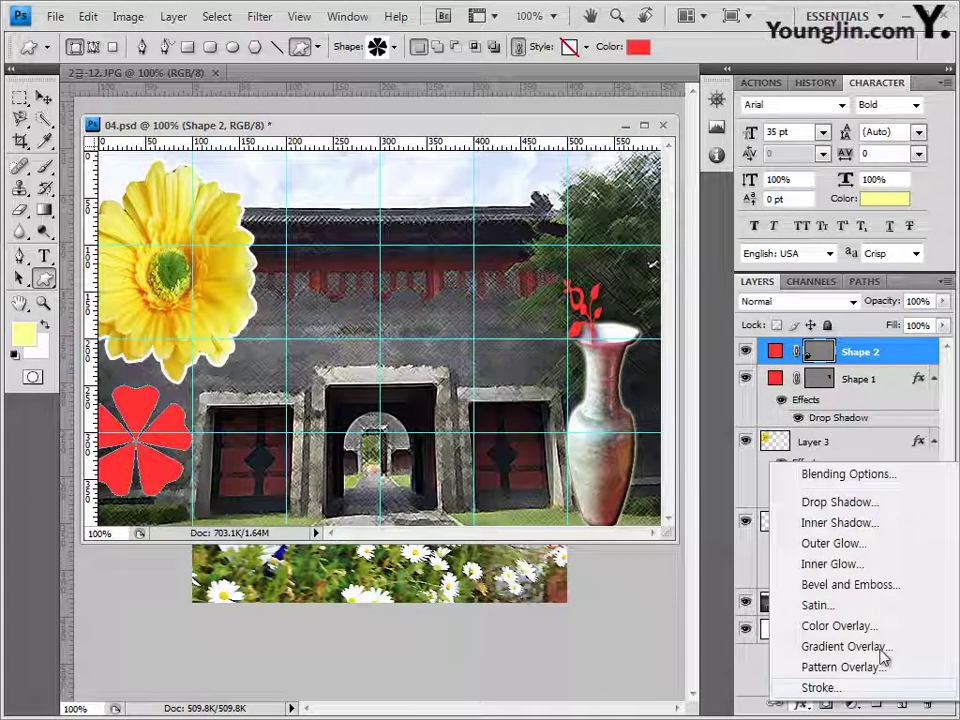
{"action": "left_click", "coordinate": [820, 685]}
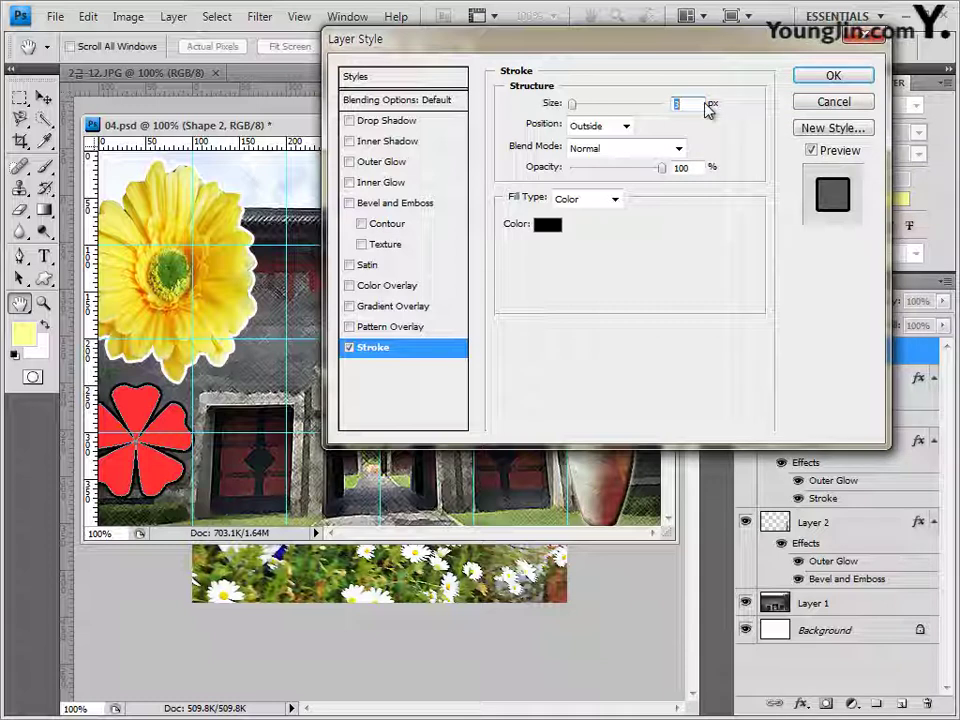
{"action": "left_click", "coordinate": [551, 226]}
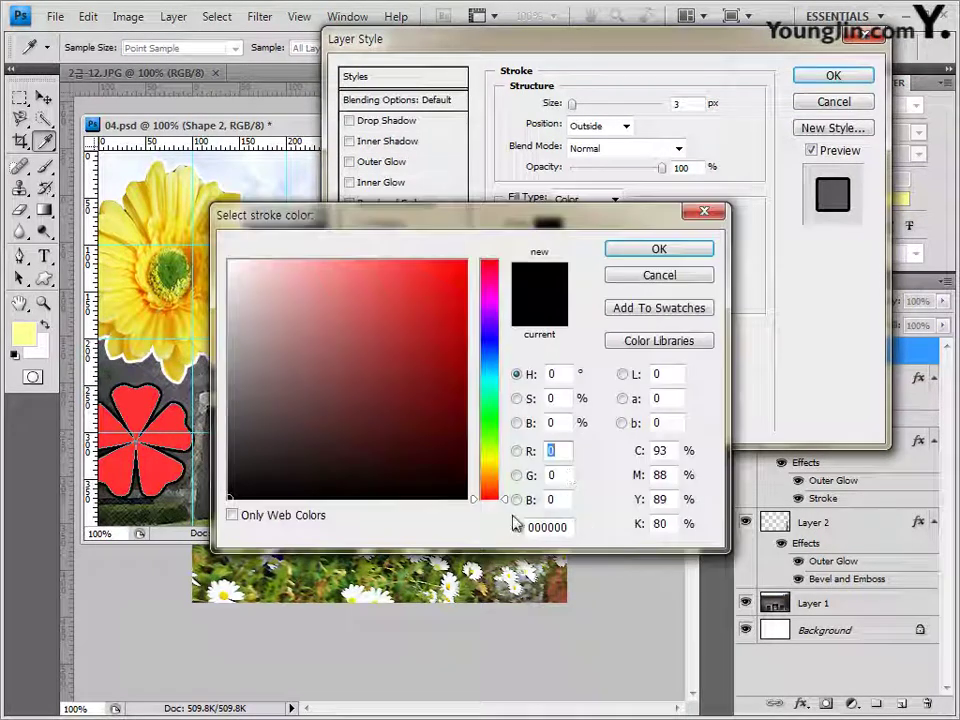
{"action": "left_click", "coordinate": [676, 252]}
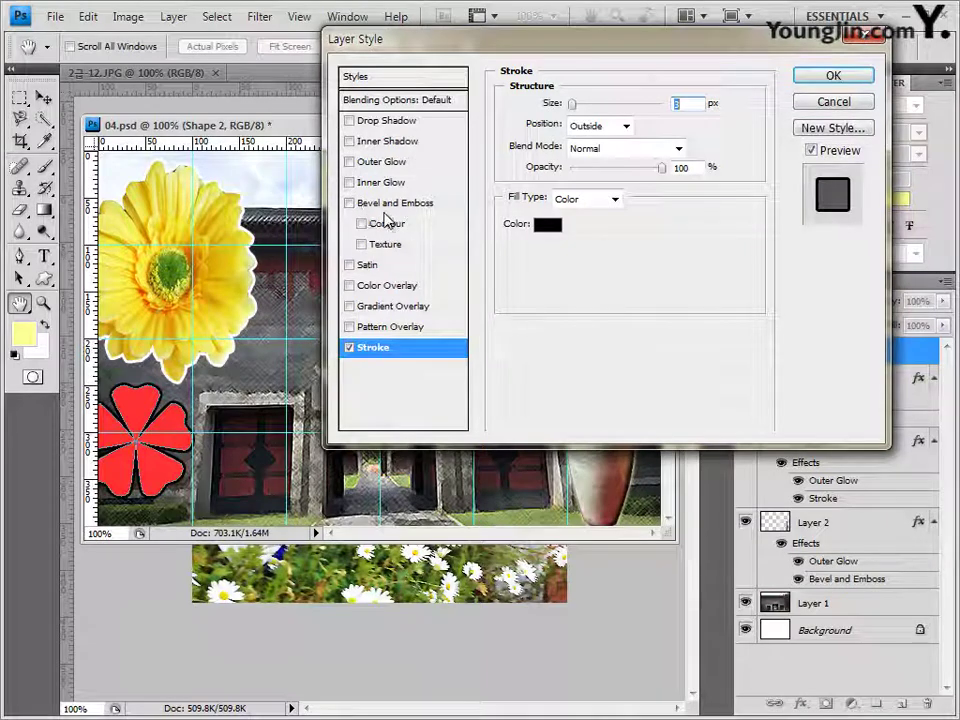
{"action": "left_click", "coordinate": [412, 204]}
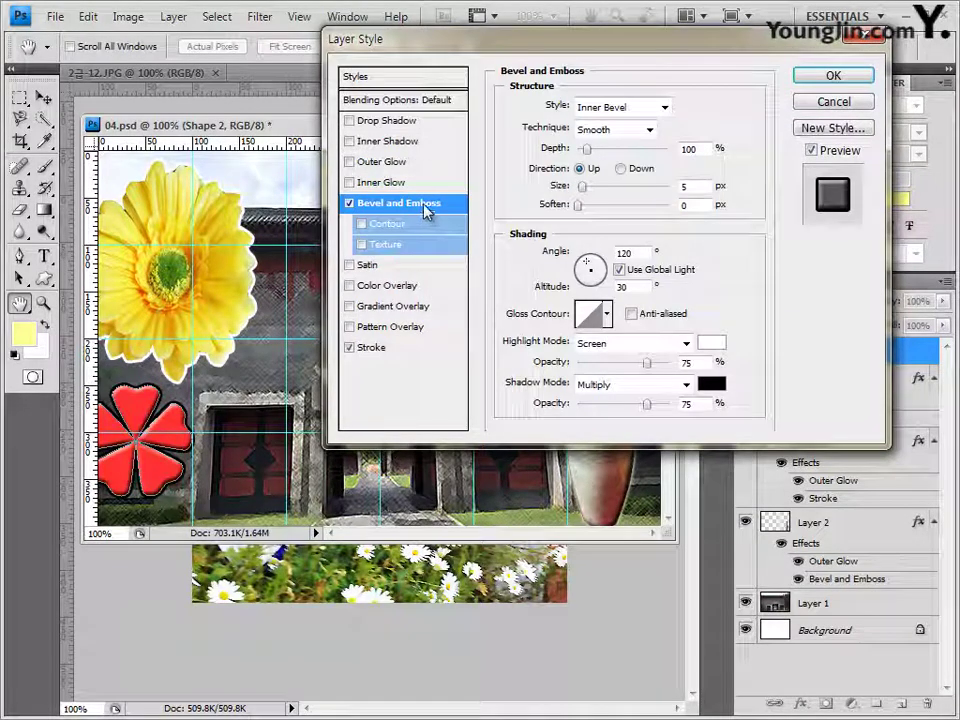
{"action": "left_click", "coordinate": [828, 77]}
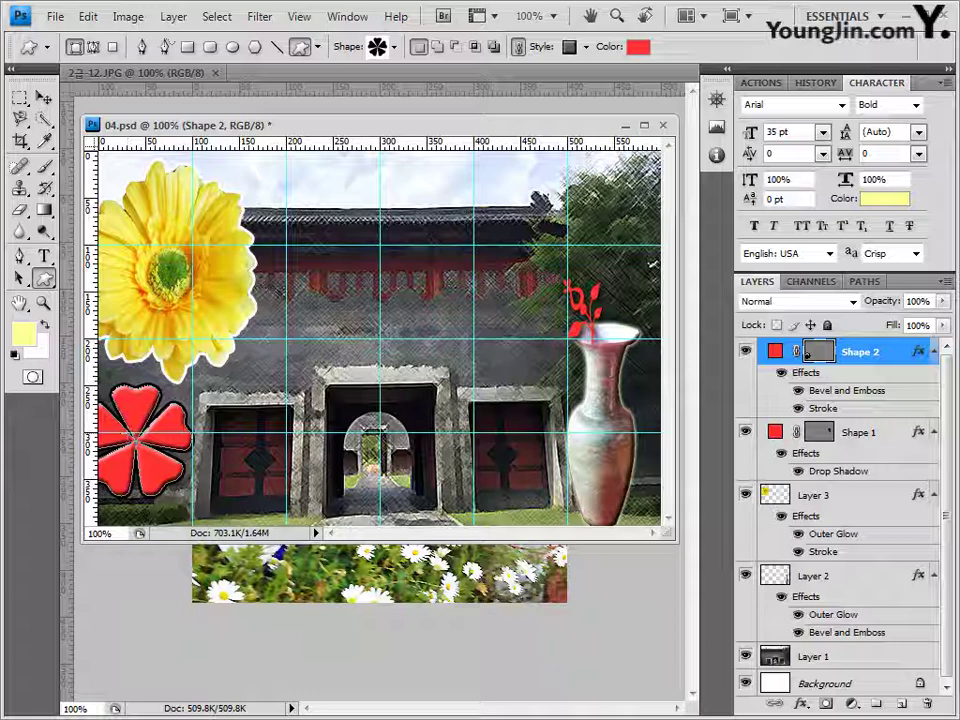
Bring the 2급-12.JPG daisy photo into 04.psd, scale it to 56.4% and position it over the five-petal flower shape
{"action": "left_click", "coordinate": [43, 97]}
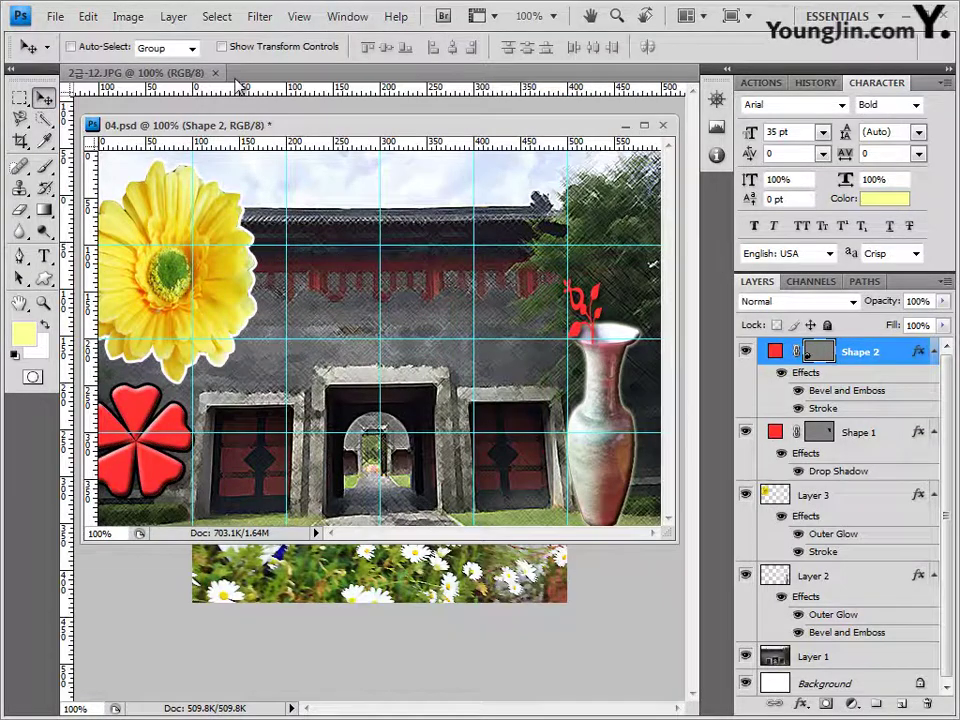
{"action": "left_click_drag", "start_coordinate": [241, 87], "coordinate": [221, 214]}
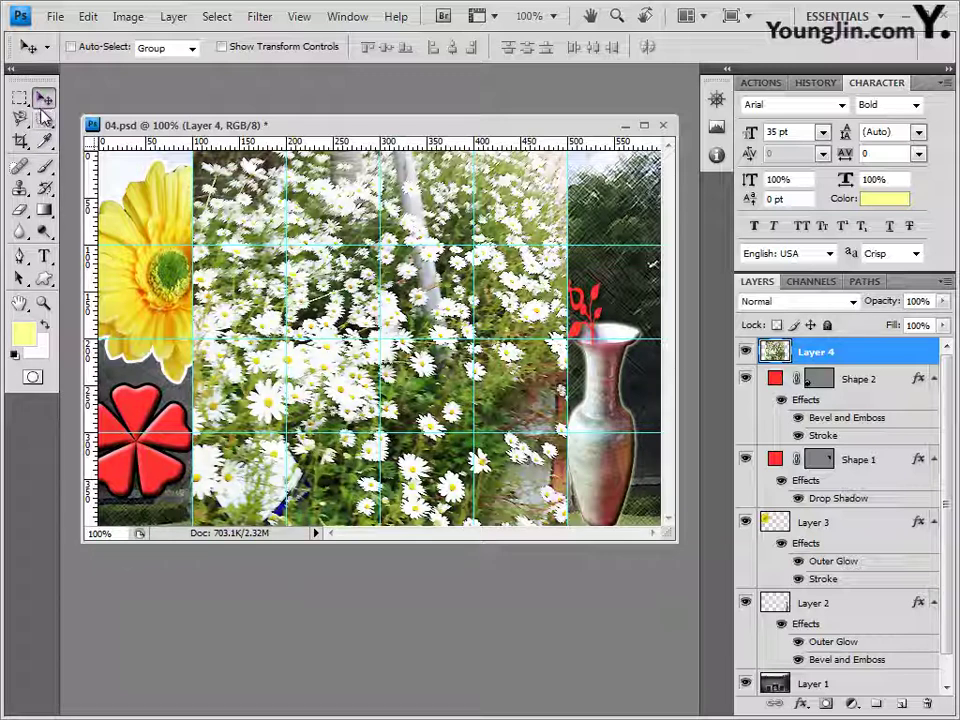
{"action": "key", "text": "ctrl+t"}
{"action": "left_click_drag", "start_coordinate": [568, 150], "coordinate": [401, 328]}
{"action": "left_click_drag", "start_coordinate": [329, 373], "coordinate": [252, 372]}
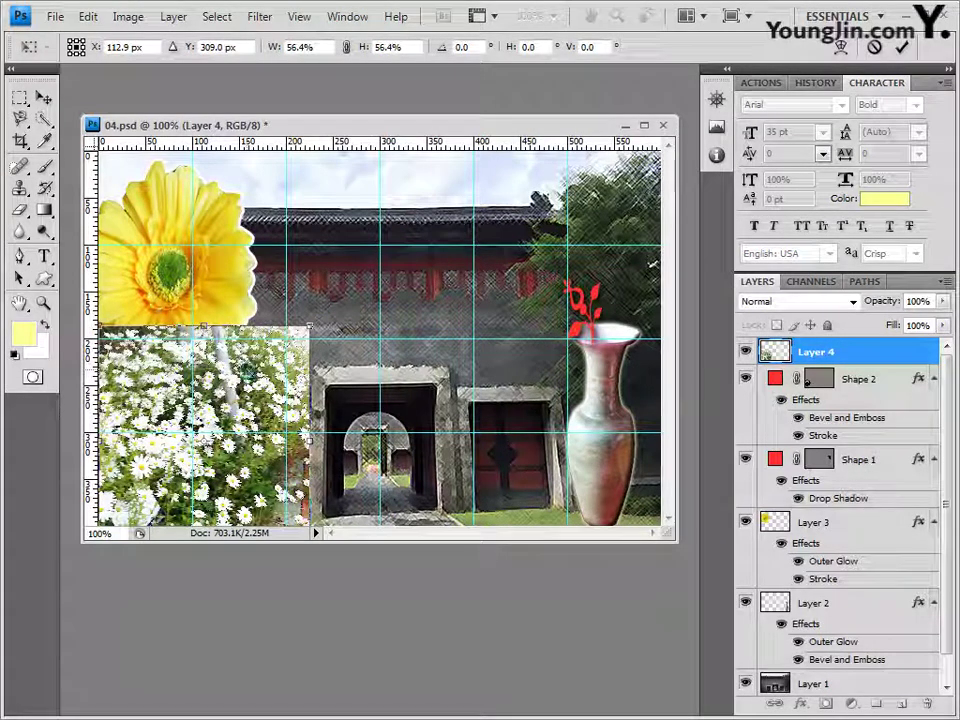
{"action": "key", "text": "Return"}
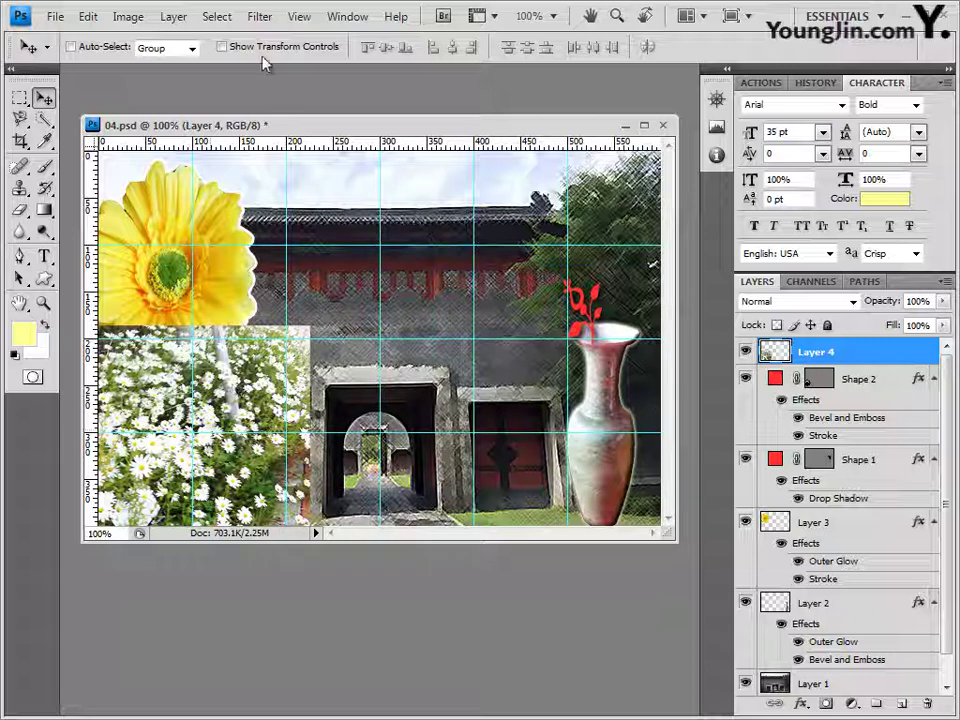
Apply Paint Daubs with brush size 8, sharpness 7 and the Simple brush to the daisy layer, and clip it to the five-petal flower shape
{"action": "left_click", "coordinate": [262, 18]}
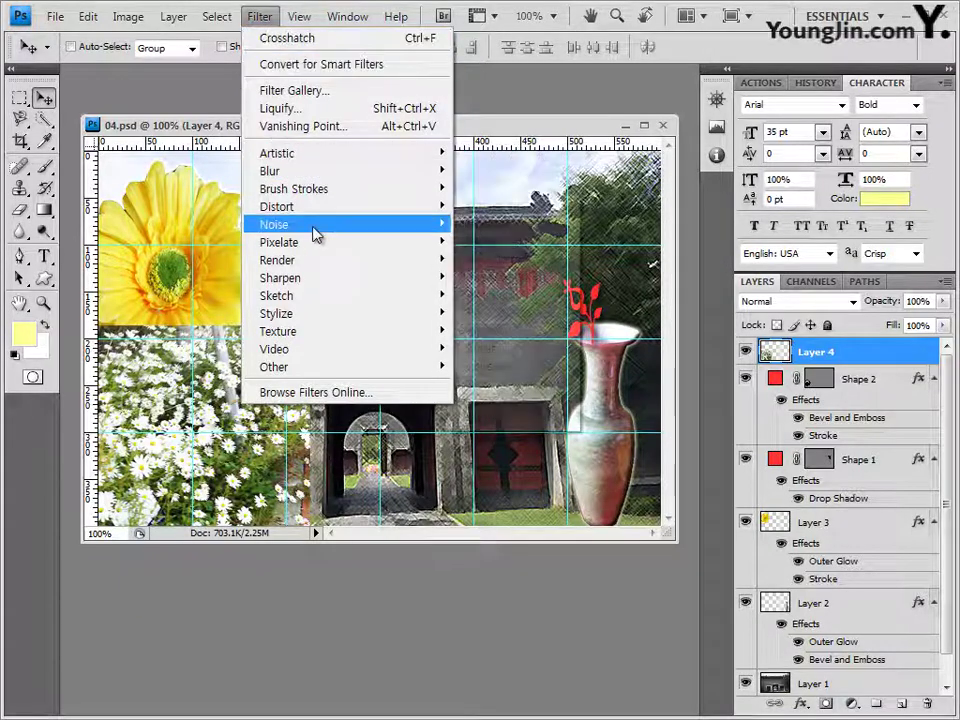
{"action": "mouse_move", "coordinate": [318, 248]}
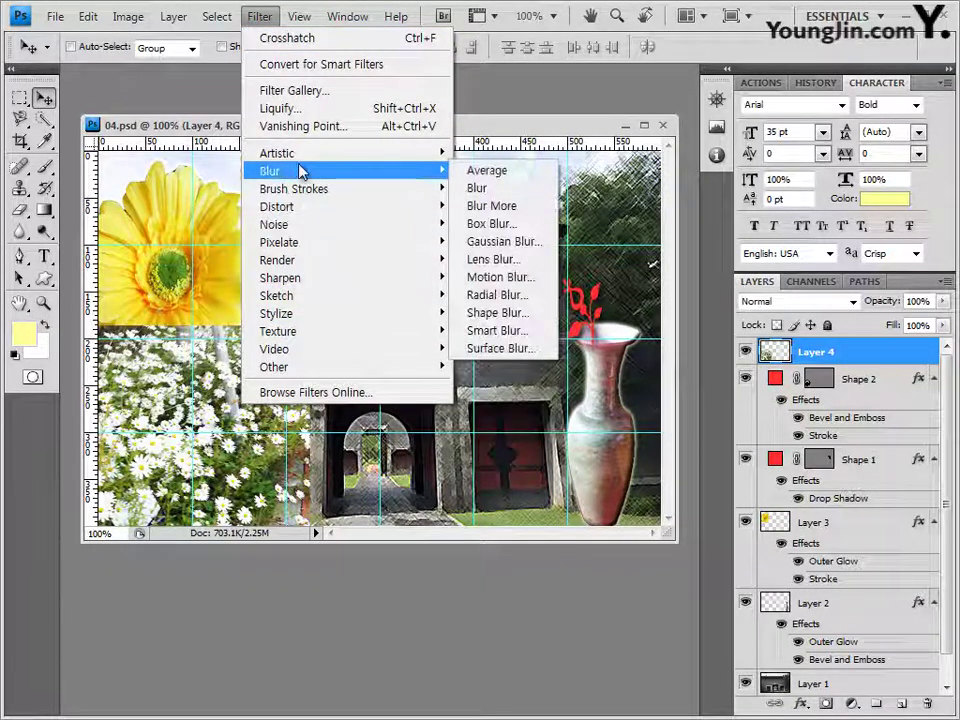
{"action": "mouse_move", "coordinate": [443, 160]}
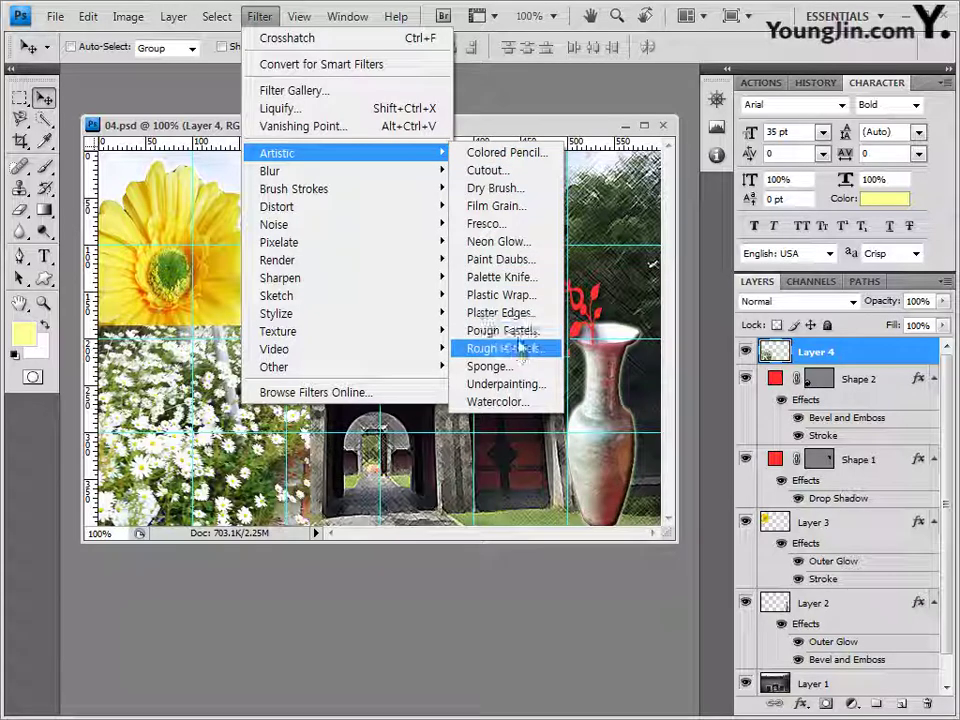
{"action": "left_click", "coordinate": [523, 260]}
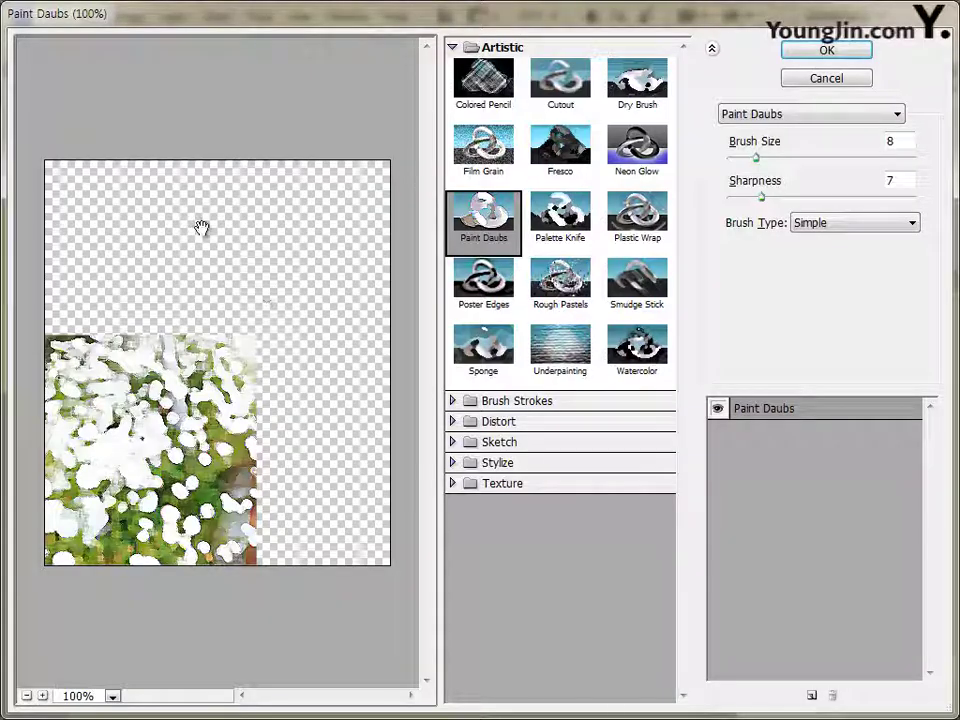
{"action": "left_click", "coordinate": [806, 51]}
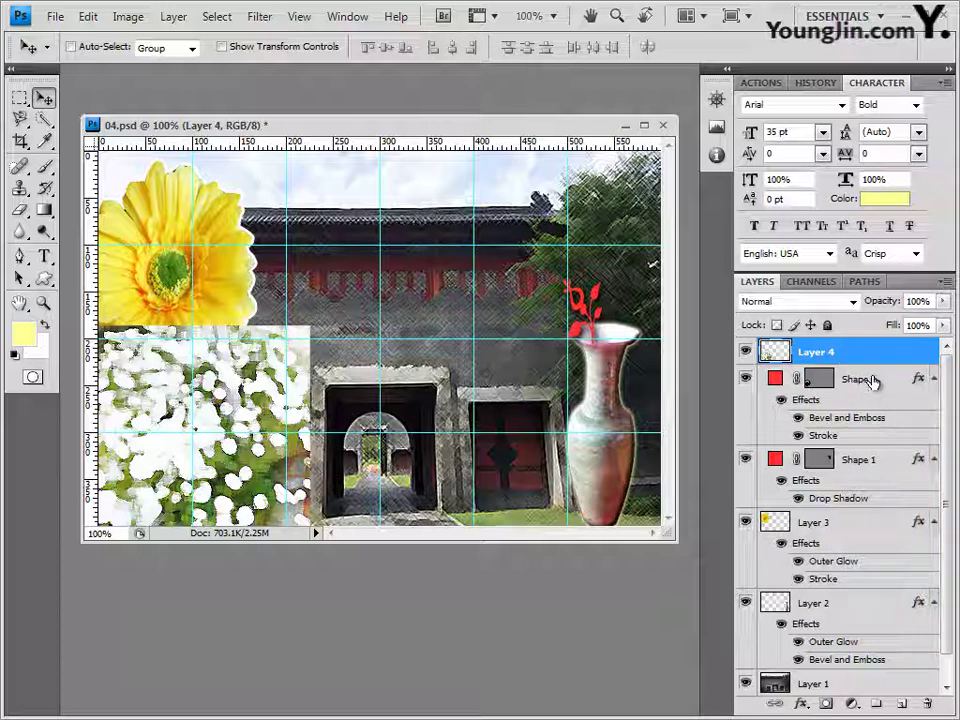
{"action": "left_click_drag", "start_coordinate": [873, 381], "coordinate": [871, 365]}
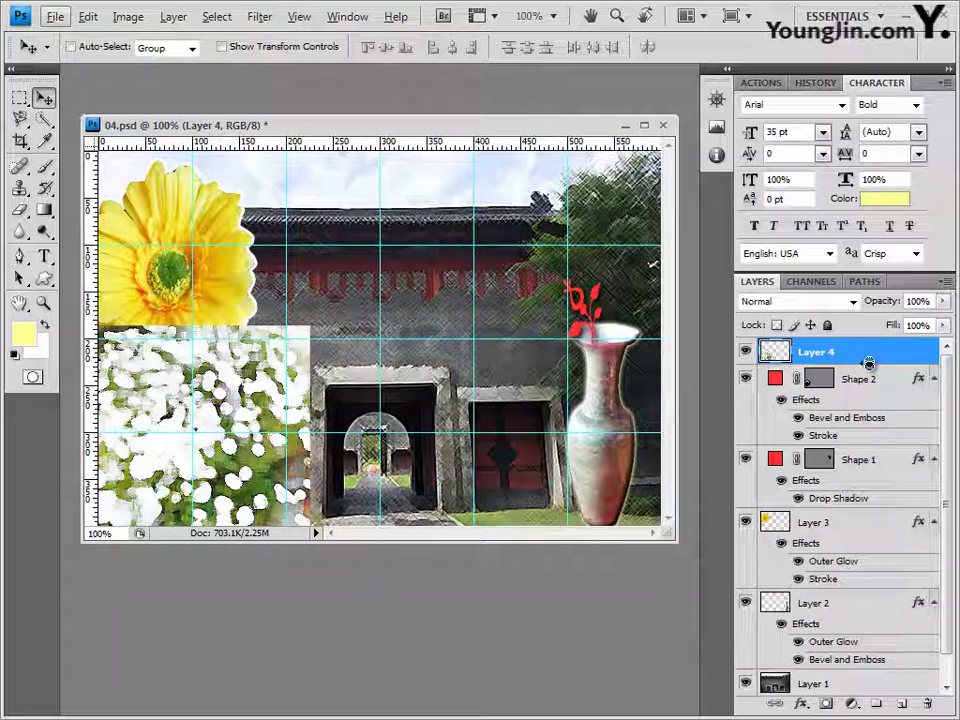
{"action": "left_click", "coordinate": [869, 364], "text": "alt"}
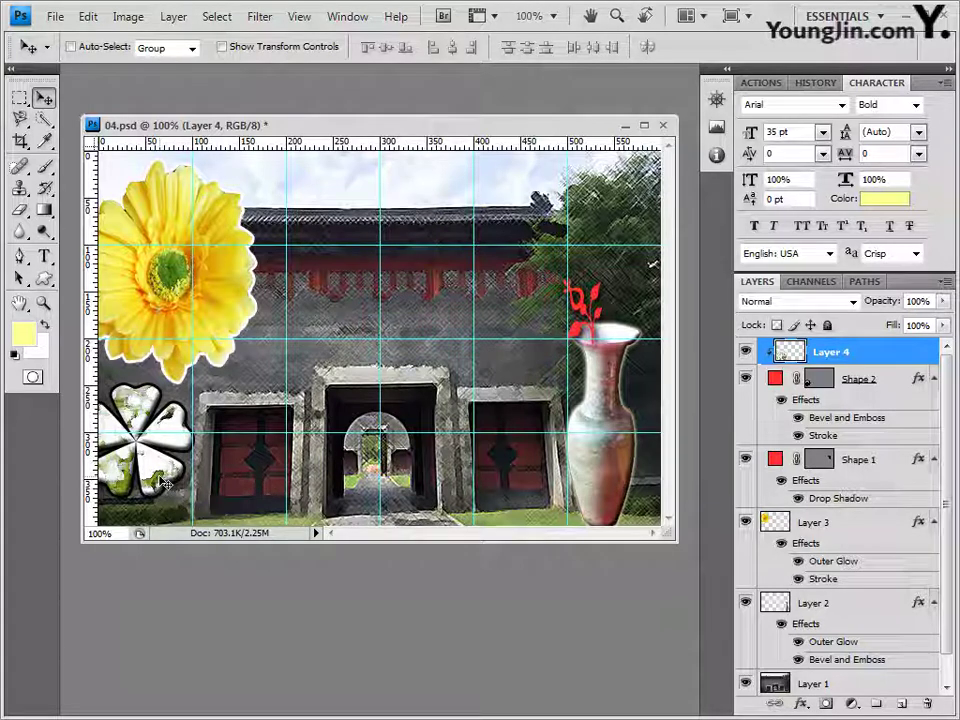
Shift the clipped daisy photo slightly up and to the left inside the five-petal flower shape
{"action": "mouse_move", "coordinate": [155, 477]}
{"action": "left_mouse_down"}
{"action": "mouse_move", "coordinate": [148, 453]}
{"action": "mouse_move", "coordinate": [142, 462]}
{"action": "left_mouse_up"}
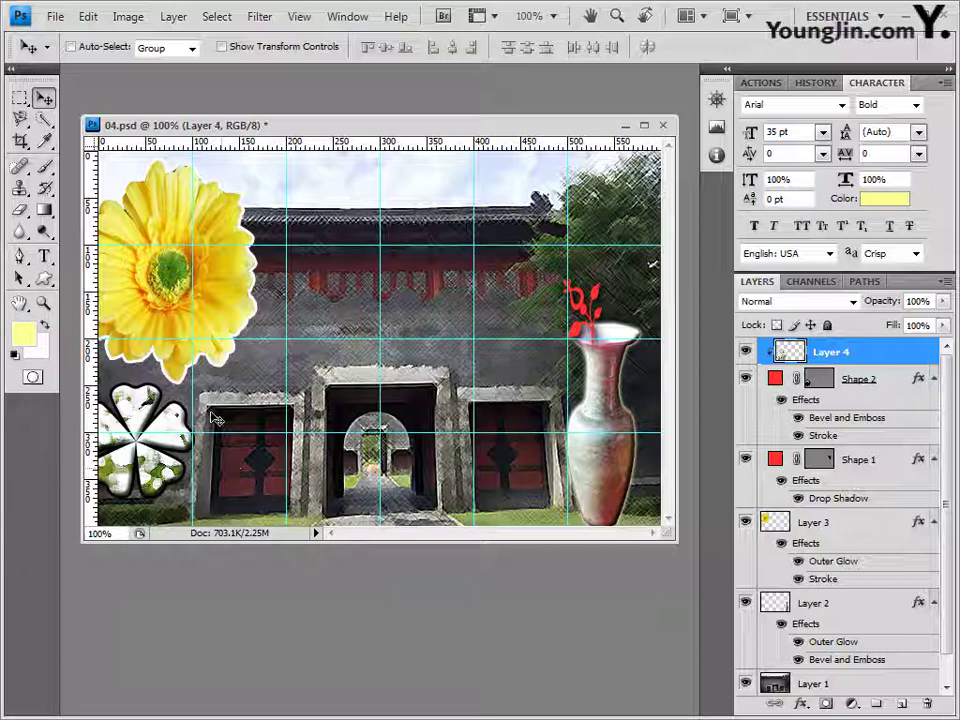
Draw the leafy floral ornament custom shape beside the vase's base and set its style to none
{"action": "left_click", "coordinate": [44, 280]}
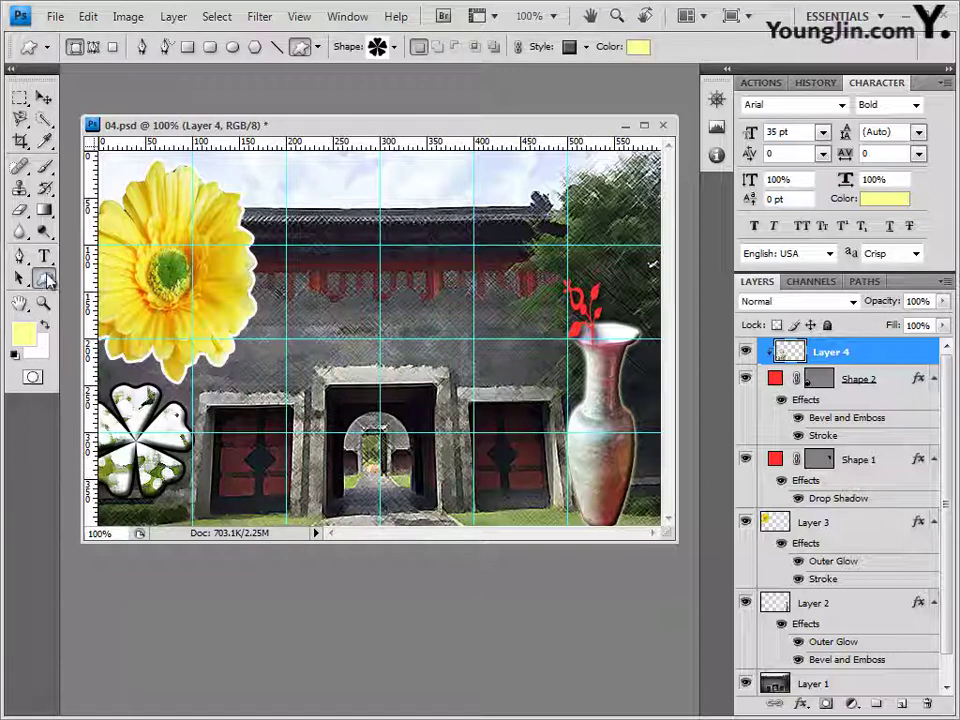
{"action": "left_click", "coordinate": [395, 47]}
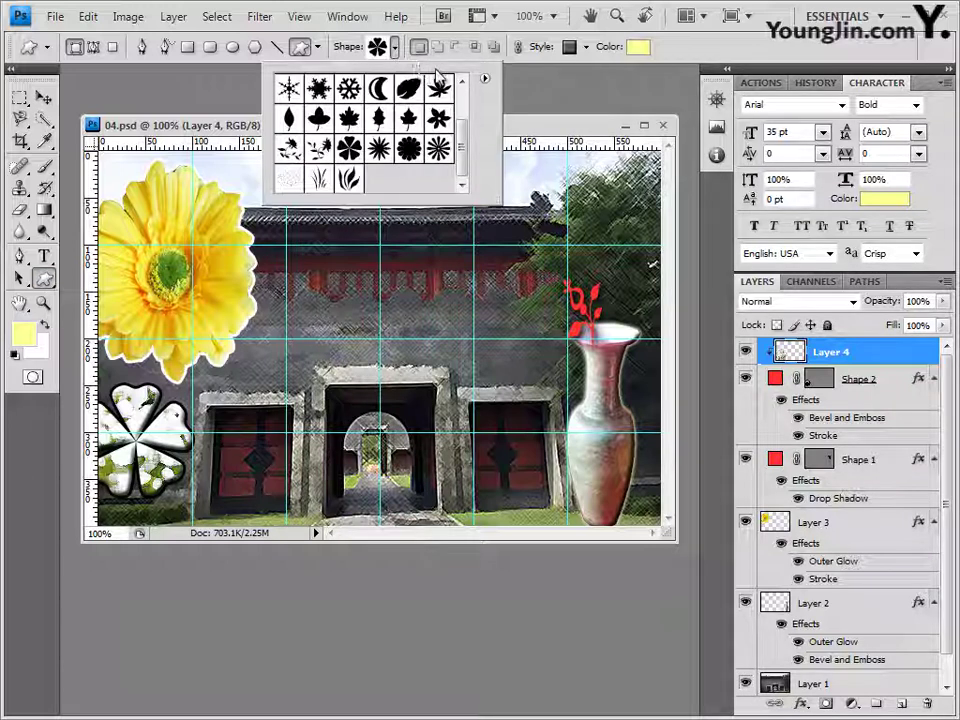
{"action": "left_click", "coordinate": [290, 149]}
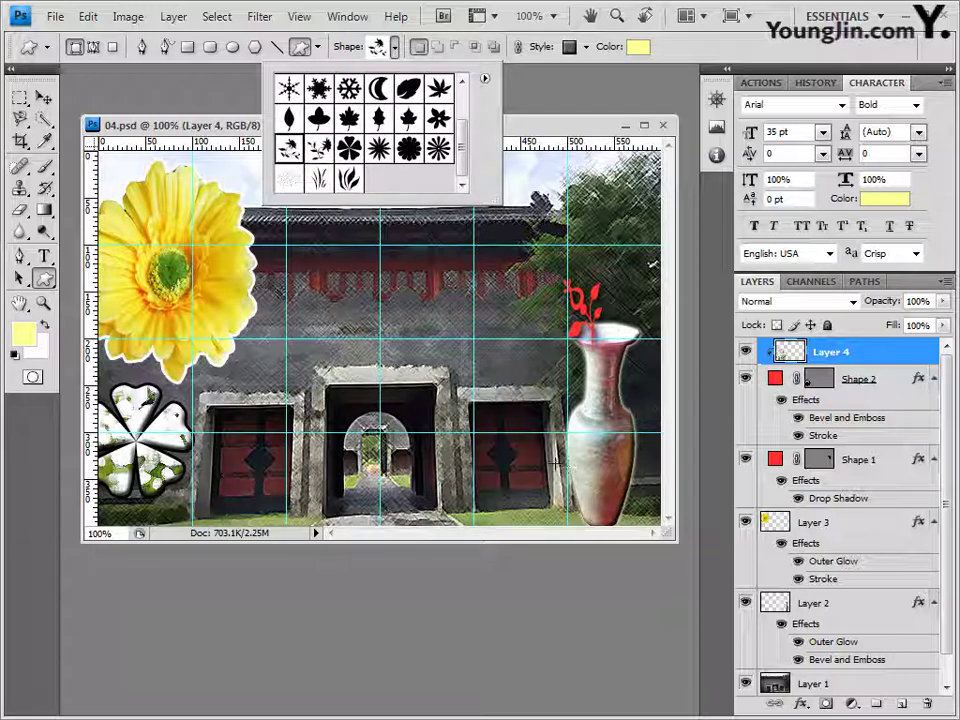
{"action": "left_click", "coordinate": [420, 346]}
{"action": "left_click_drag", "start_coordinate": [527, 517], "coordinate": [563, 458]}
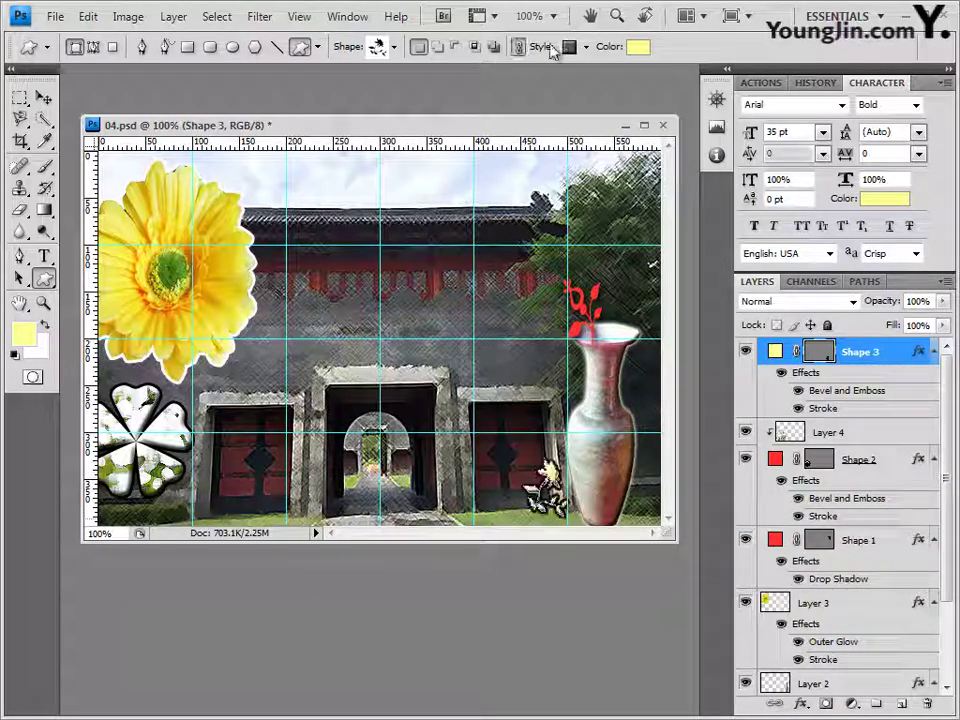
{"action": "left_click", "coordinate": [587, 47]}
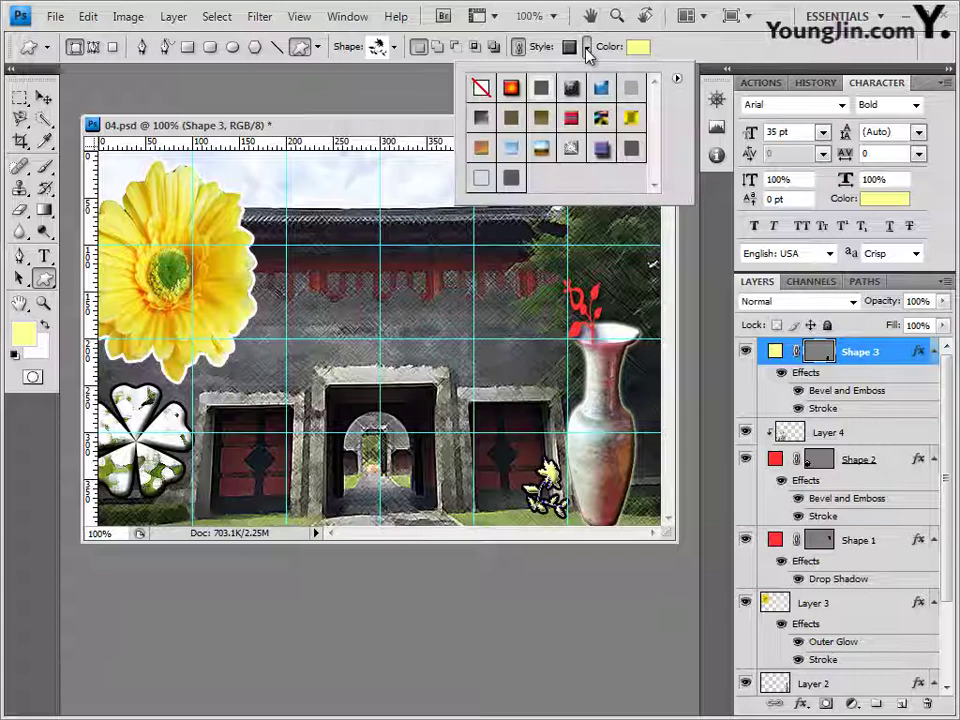
{"action": "left_click", "coordinate": [481, 89]}
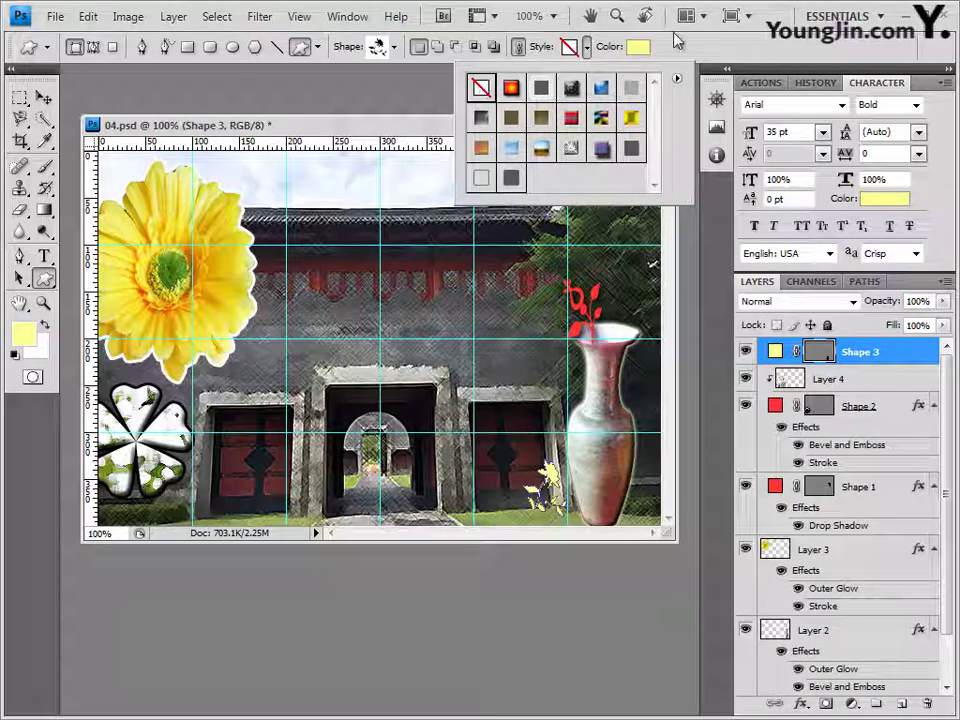
Color the floral ornament beside the vase magenta (#ff00ff) and add a 5 px Outer Glow at 75% opacity
{"action": "left_click", "coordinate": [639, 48]}
{"action": "left_click", "coordinate": [544, 528]}
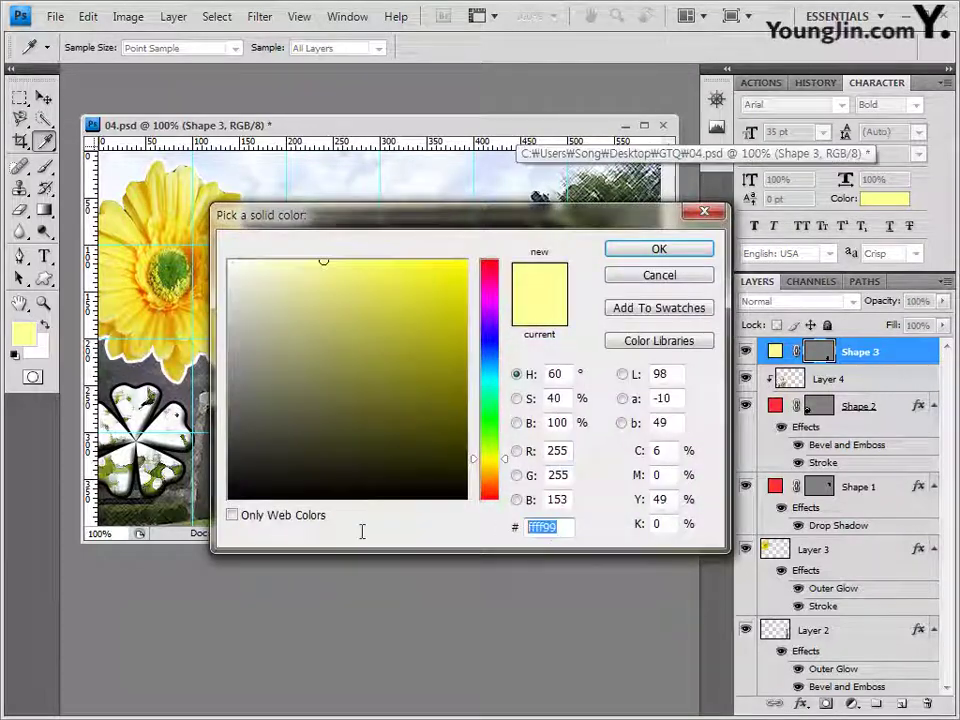
{"action": "type", "text": "ff00ff"}
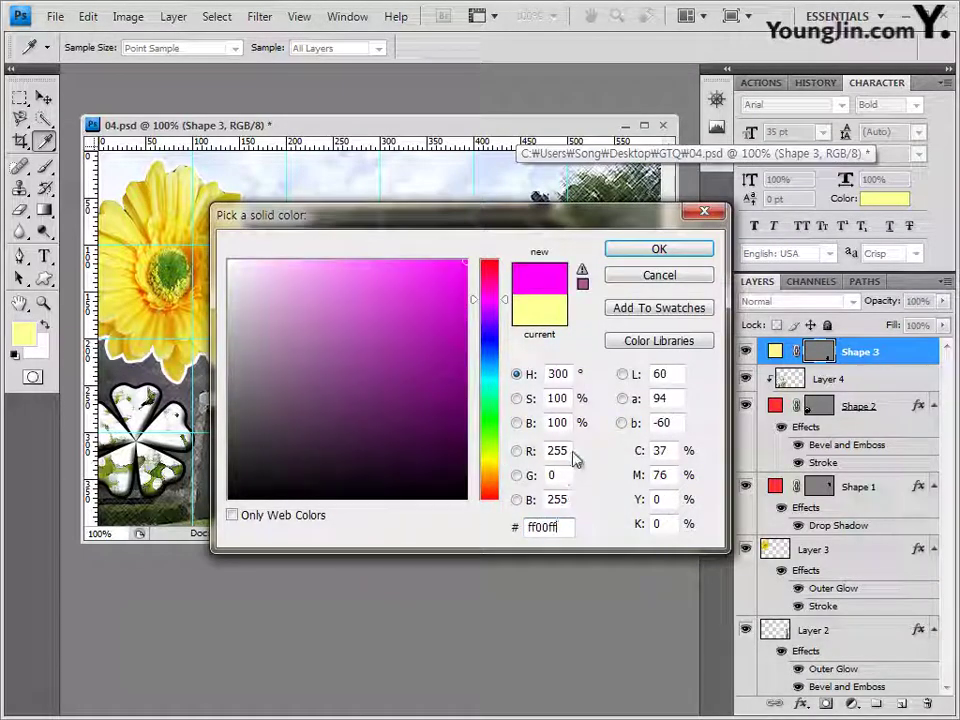
{"action": "left_click", "coordinate": [681, 250]}
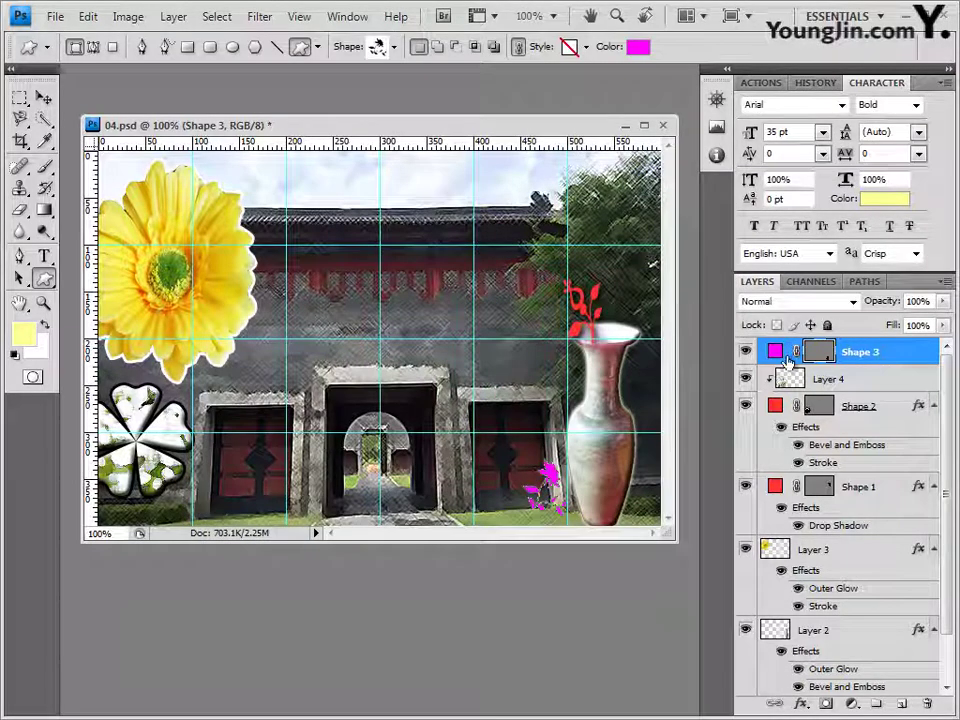
{"action": "left_click", "coordinate": [800, 704]}
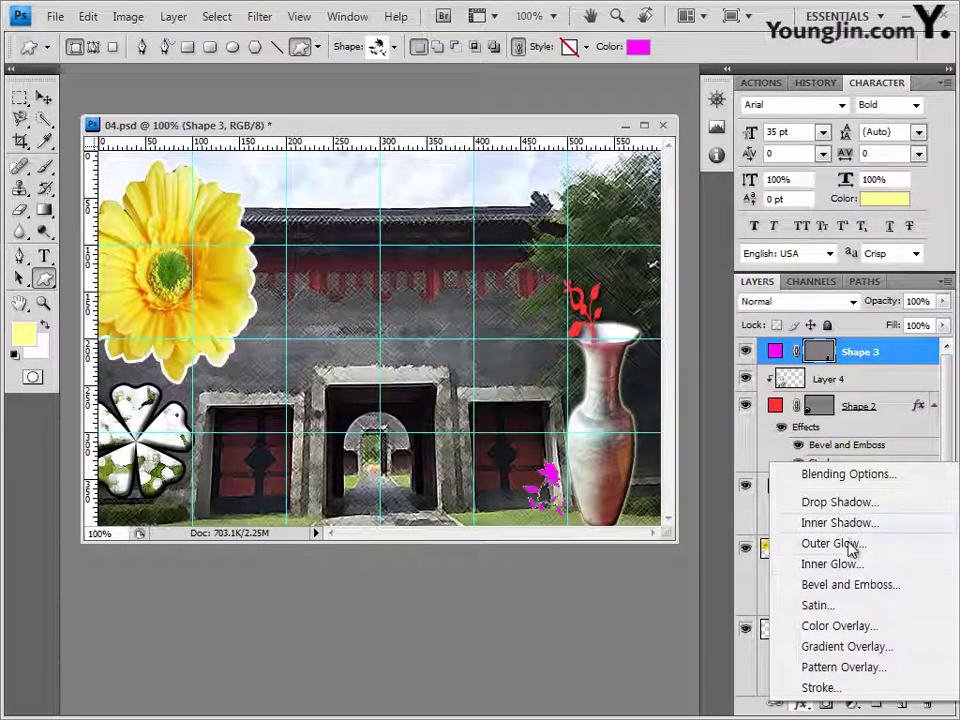
{"action": "left_click", "coordinate": [849, 553]}
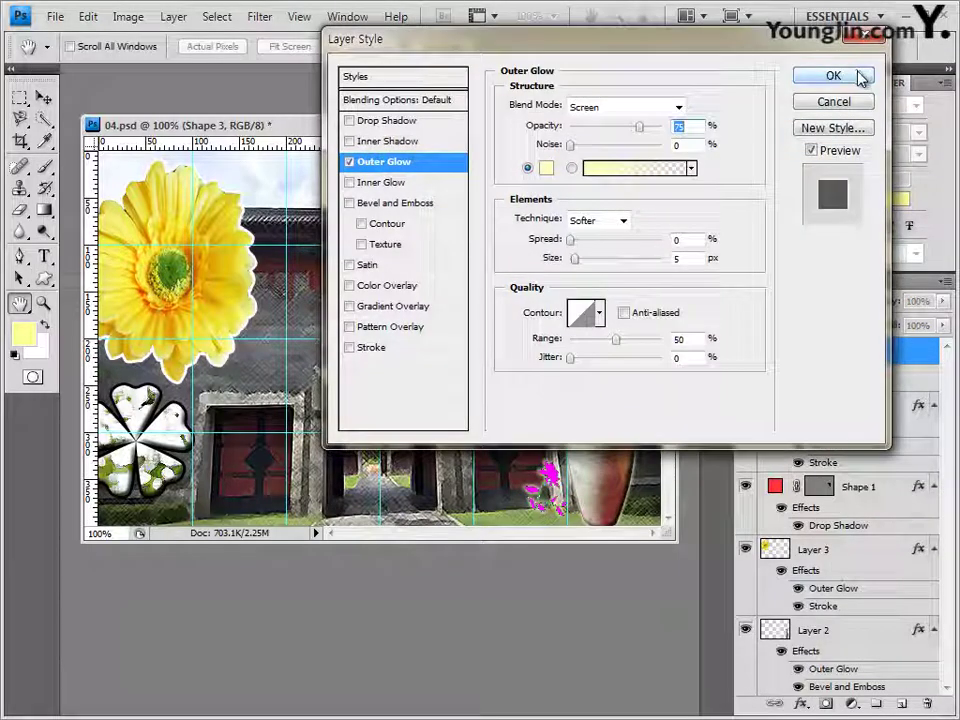
{"action": "left_click", "coordinate": [860, 76]}
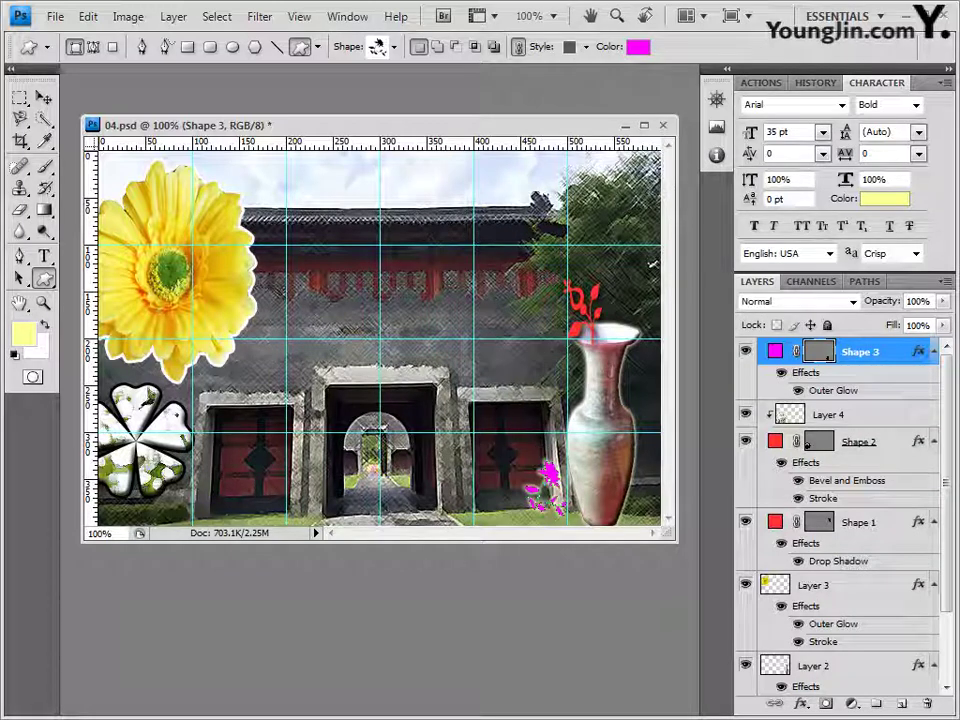
Open the shoe photo 2급-13.jpg from the 기출문제02 folder and float it in its own window
{"action": "key", "text": "alt+Tab"}
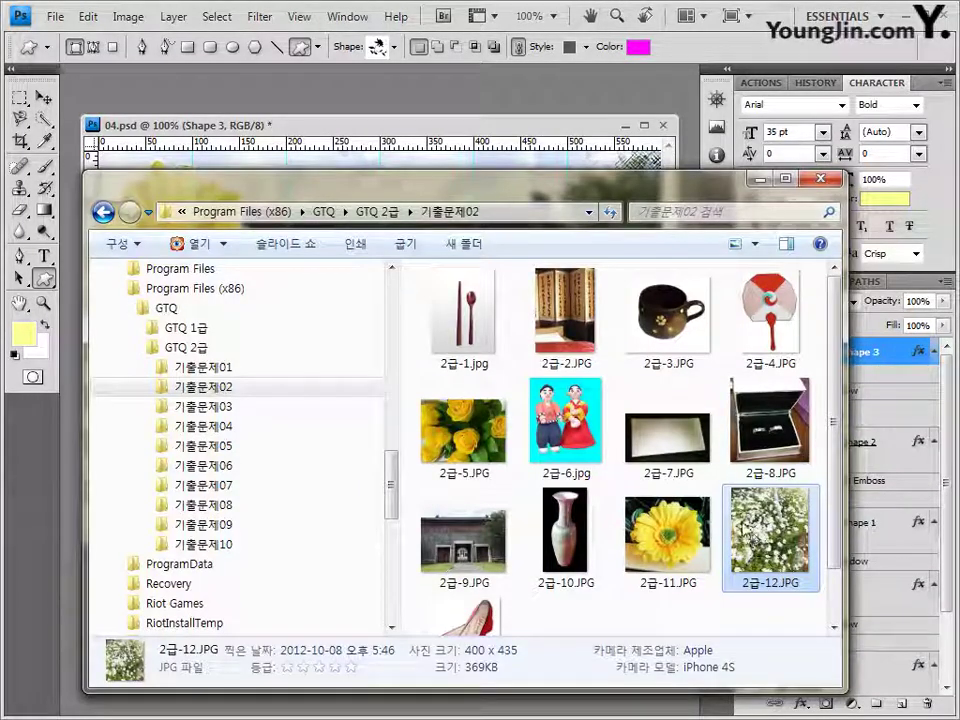
{"action": "scroll", "coordinate": [755, 541], "scroll_direction": "down", "scroll_amount": 1}
{"action": "left_click", "coordinate": [460, 588]}
{"action": "left_click_drag", "start_coordinate": [460, 588], "coordinate": [482, 96]}
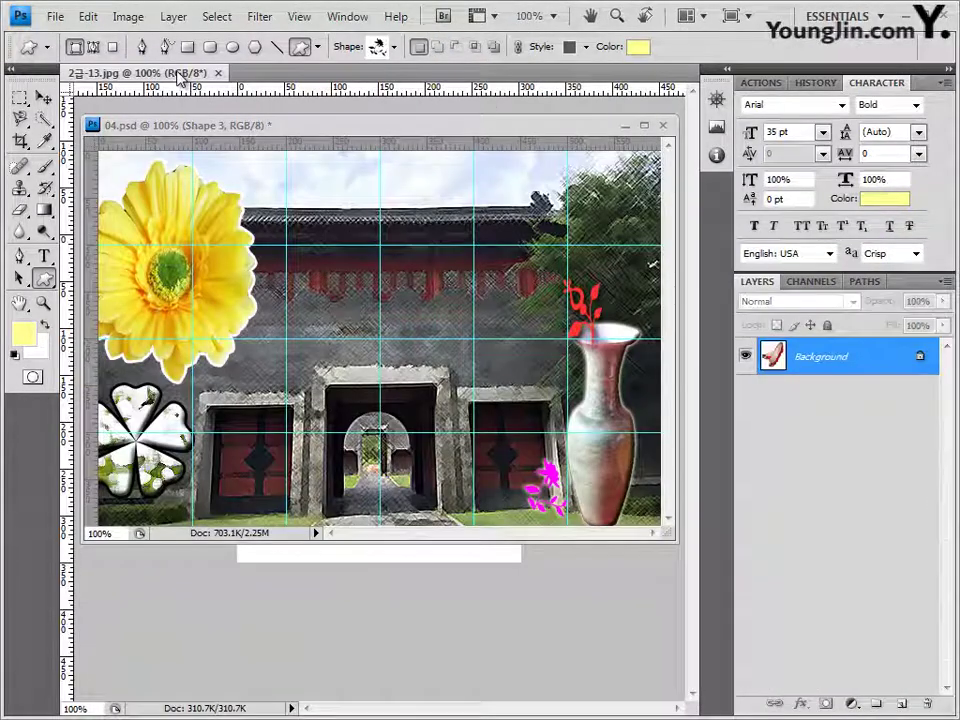
{"action": "left_click_drag", "start_coordinate": [183, 82], "coordinate": [383, 244]}
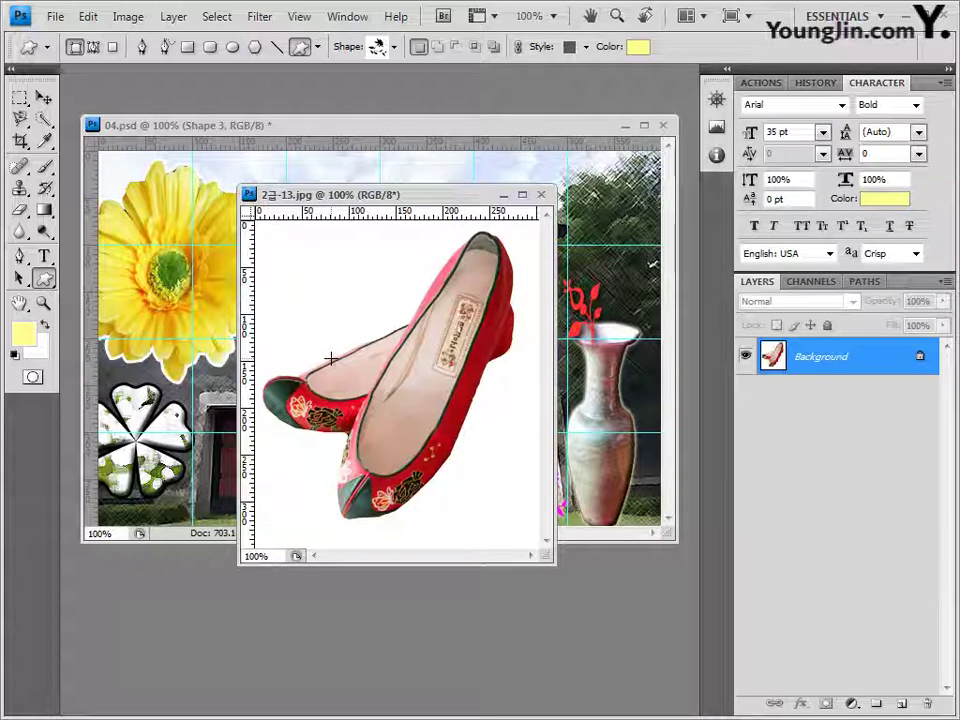
Select the pair of red shoes by tracing their outer outline with the Magnetic Lasso tool
{"action": "left_click", "coordinate": [27, 120]}
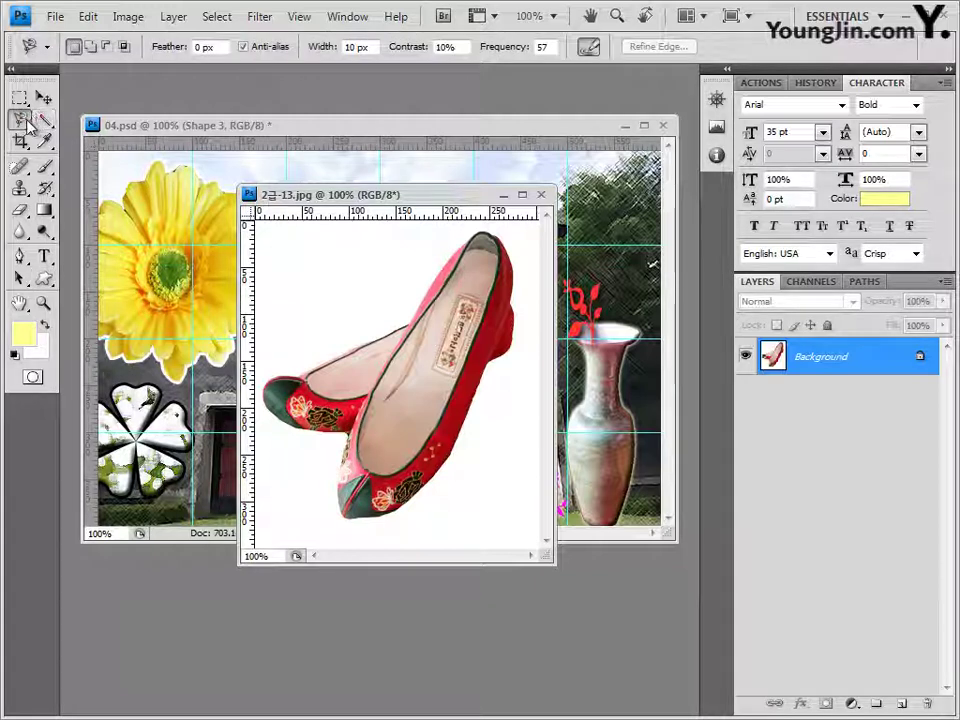
{"action": "left_click", "coordinate": [403, 322]}
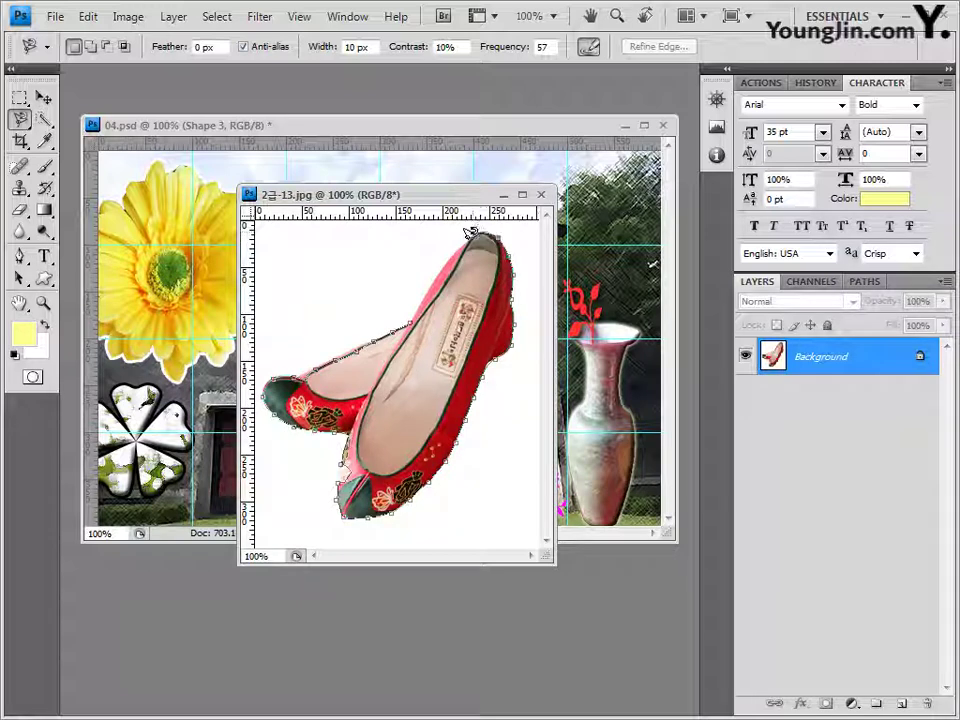
{"action": "double_click", "coordinate": [413, 316]}
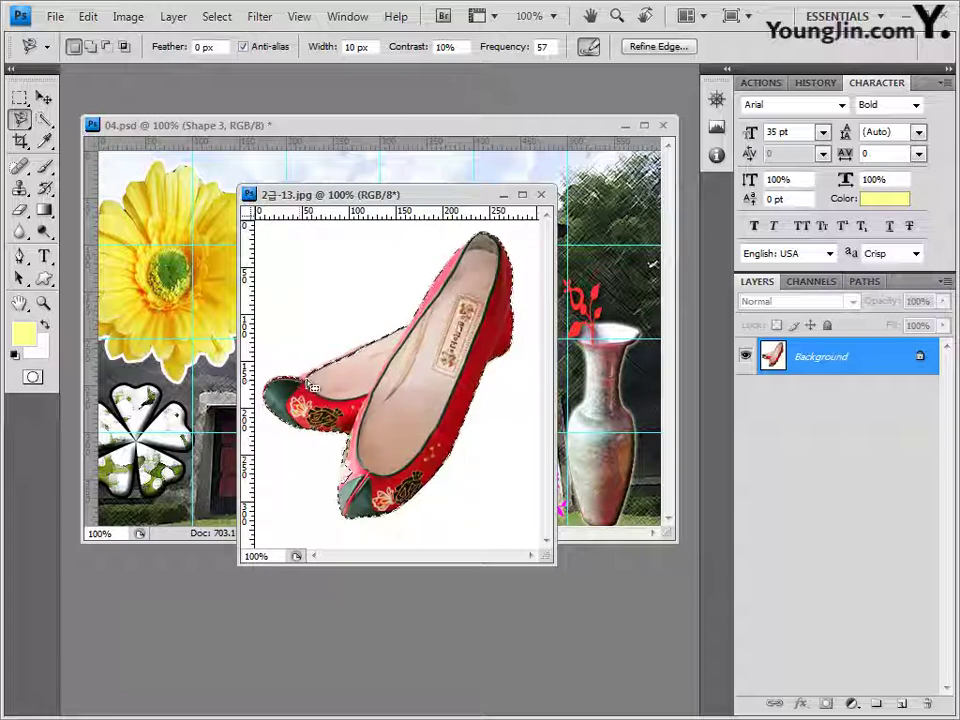
{"action": "key", "text": "shift"}
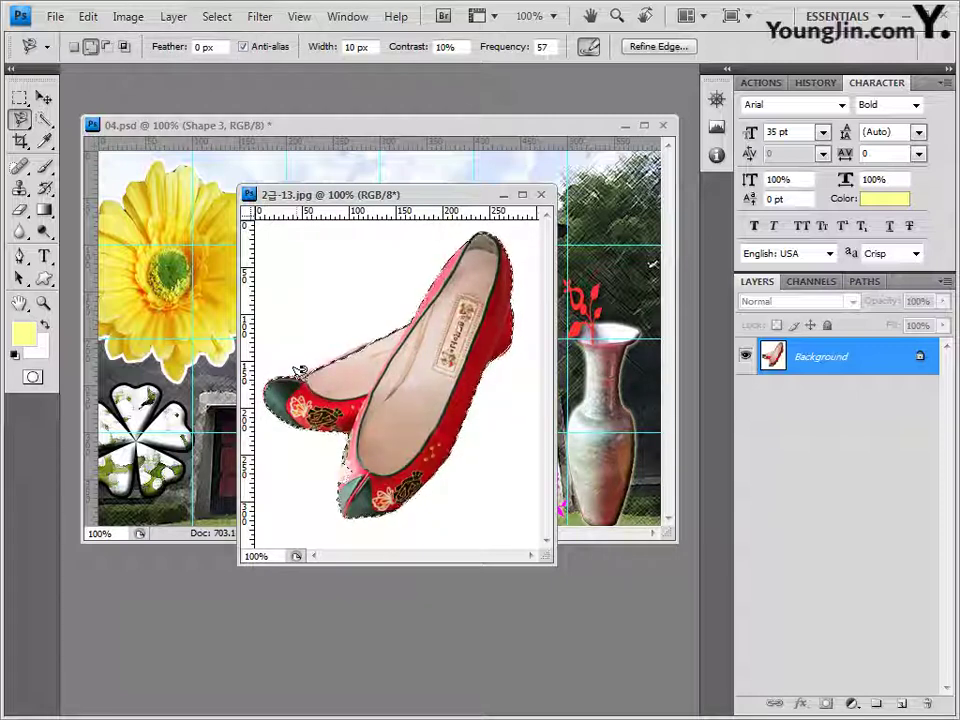
{"action": "left_click", "coordinate": [317, 377]}
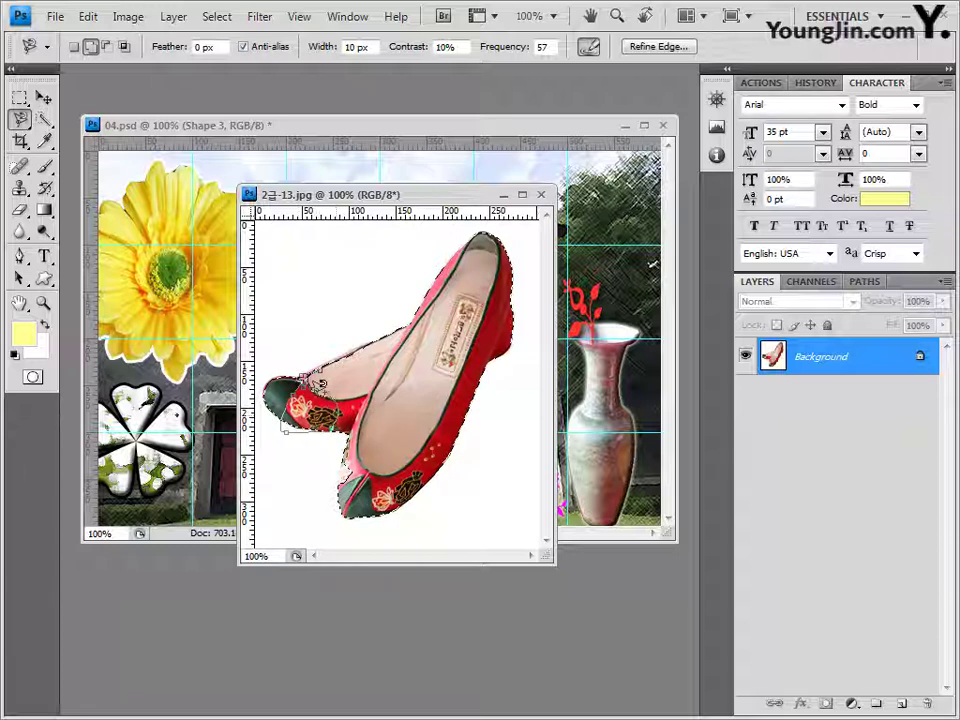
{"action": "key", "text": "Escape"}
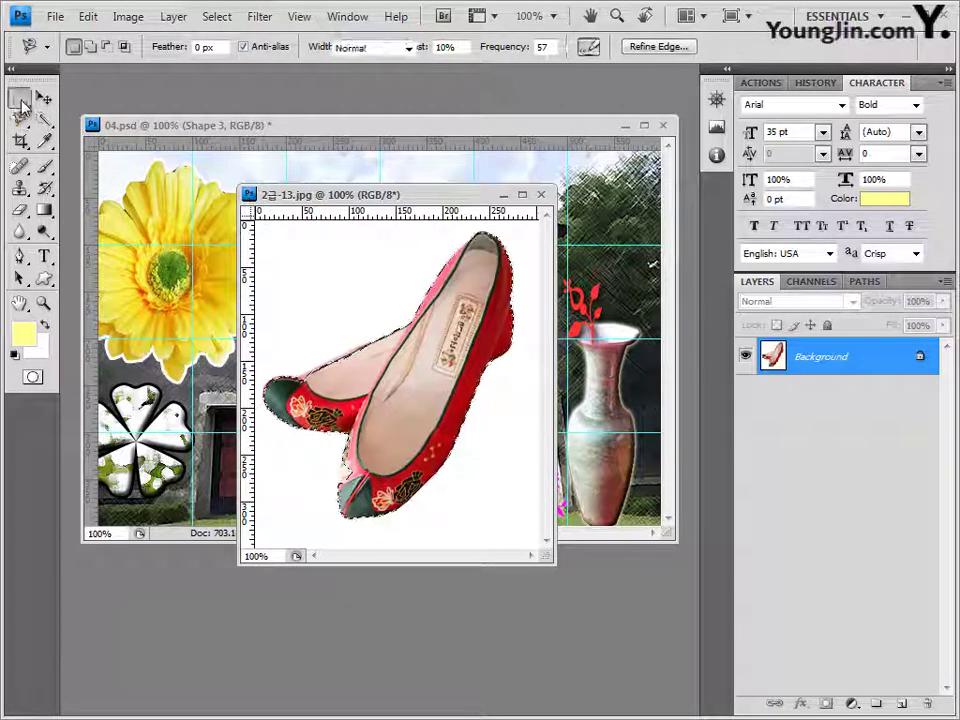
Copy the selected shoes into 04.psd as a new layer and close 2급-13.jpg
{"action": "left_click_drag", "start_coordinate": [19, 97], "coordinate": [60, 111]}
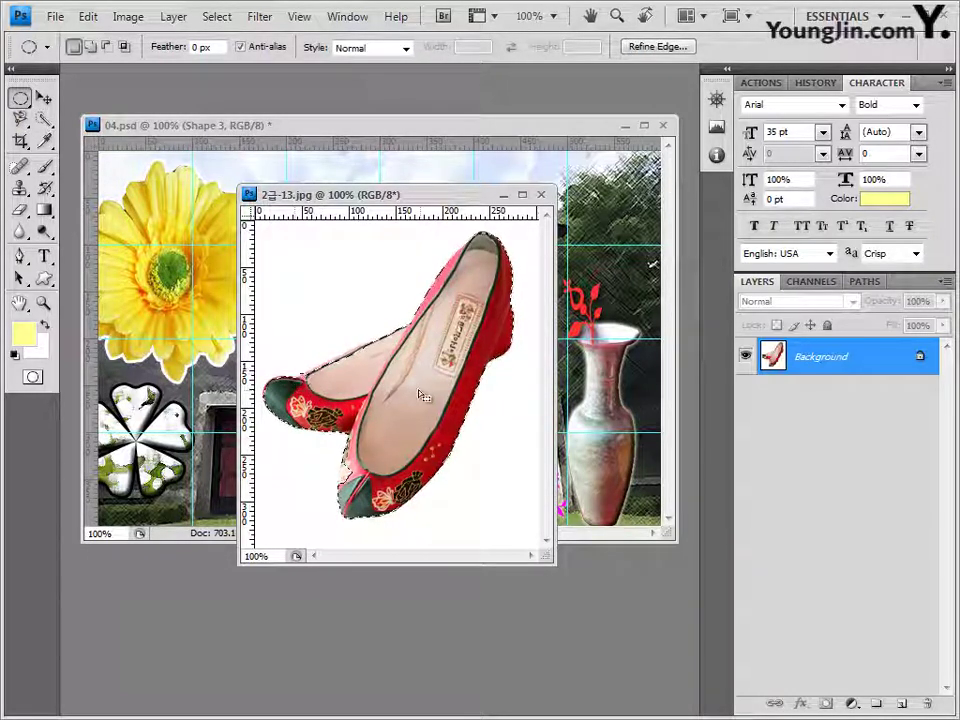
{"action": "left_click_drag", "start_coordinate": [430, 196], "coordinate": [492, 216]}
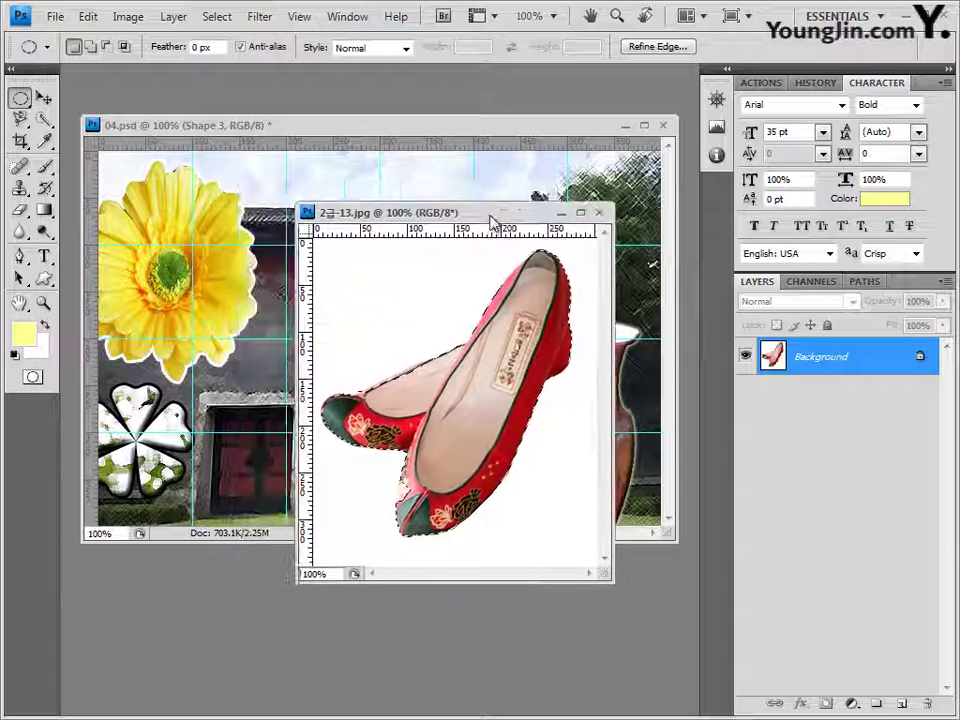
{"action": "left_click", "coordinate": [604, 215]}
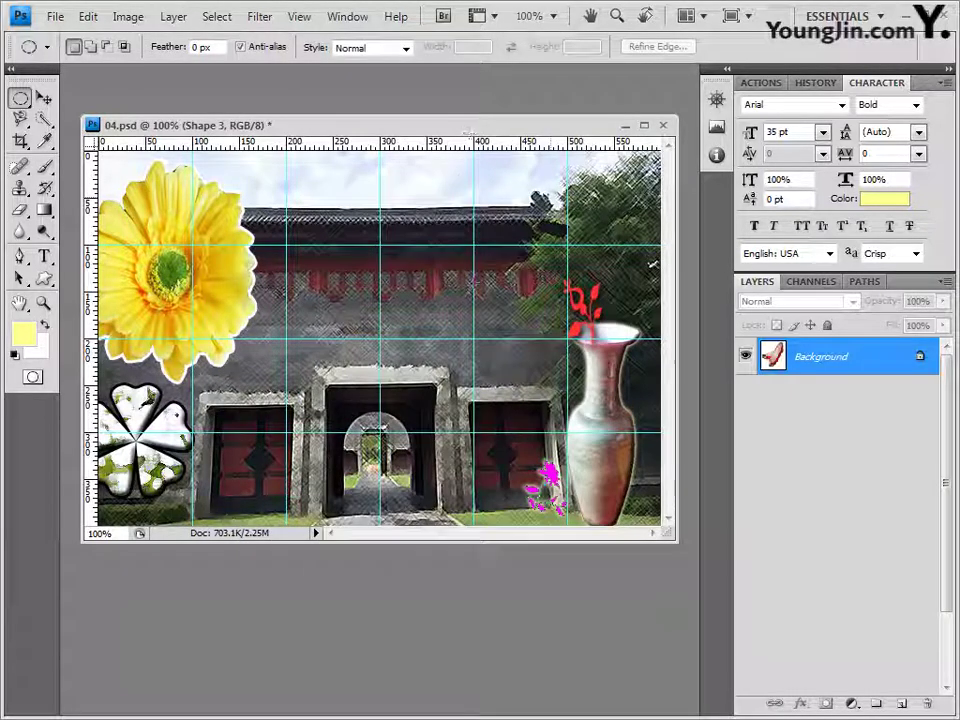
{"action": "key", "text": "ctrl+v"}
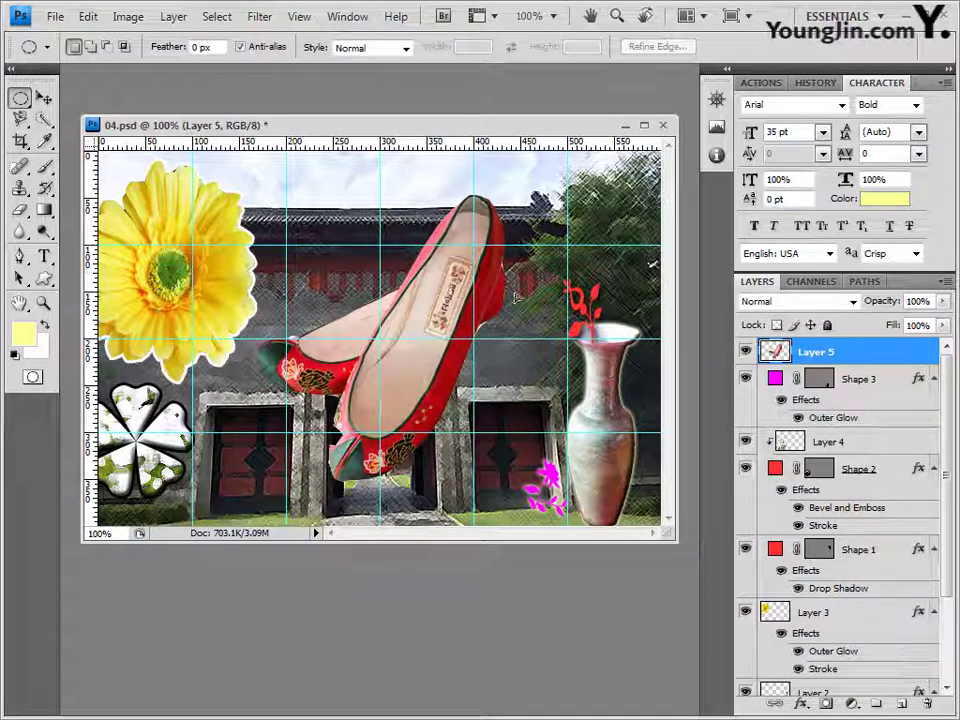
Flip the shoes horizontally, scale them to 39.6% width and 38.3% height, and place them just right of the five-petal flower
{"action": "key", "text": "ctrl+t"}
{"action": "left_click_drag", "start_coordinate": [503, 195], "coordinate": [135, 325]}
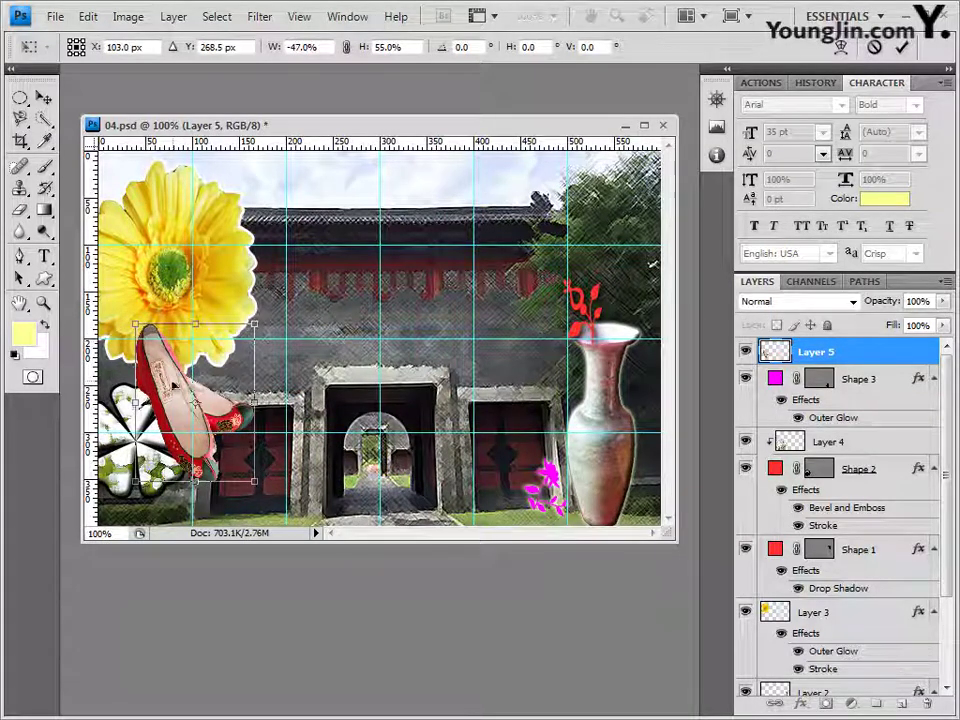
{"action": "left_click_drag", "start_coordinate": [175, 384], "coordinate": [197, 416]}
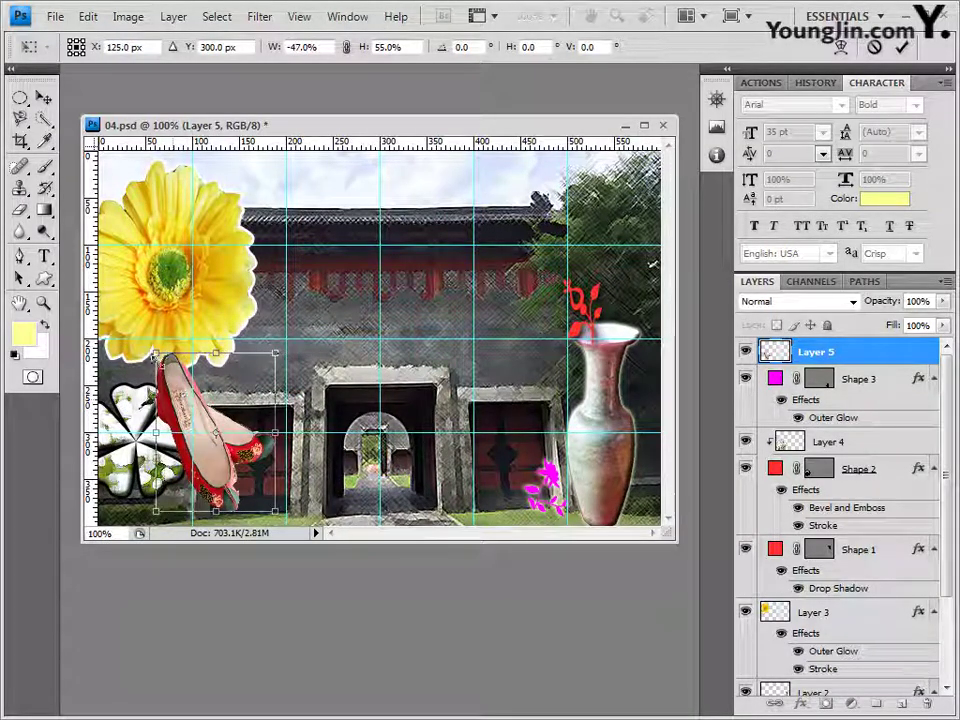
{"action": "left_click_drag", "start_coordinate": [155, 353], "coordinate": [191, 404]}
{"action": "left_click_drag", "start_coordinate": [259, 461], "coordinate": [230, 458]}
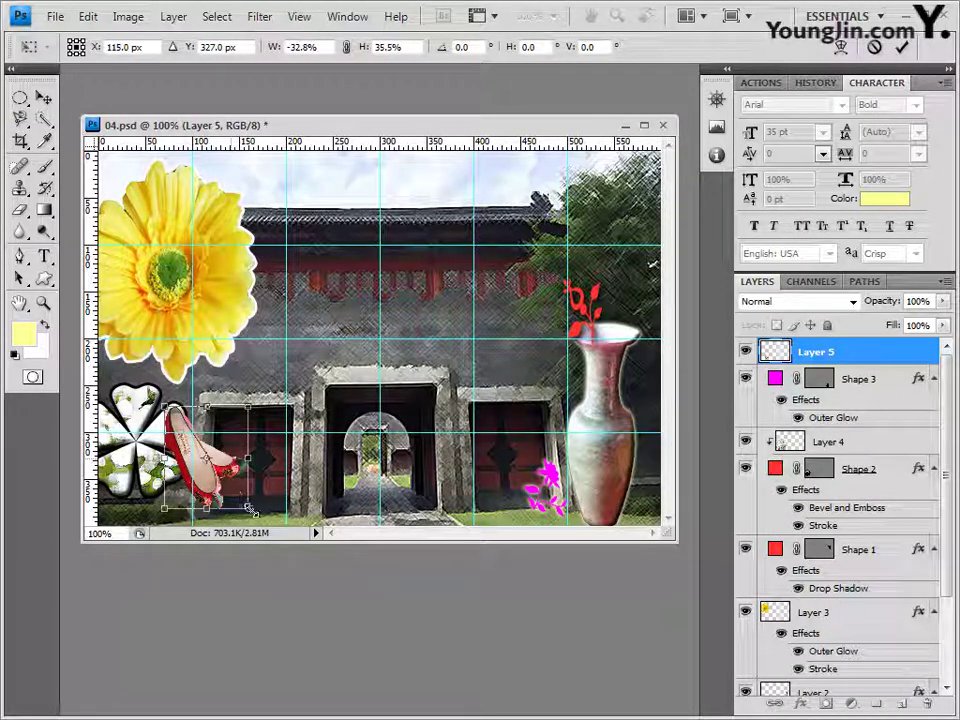
{"action": "left_click_drag", "start_coordinate": [251, 511], "coordinate": [285, 516]}
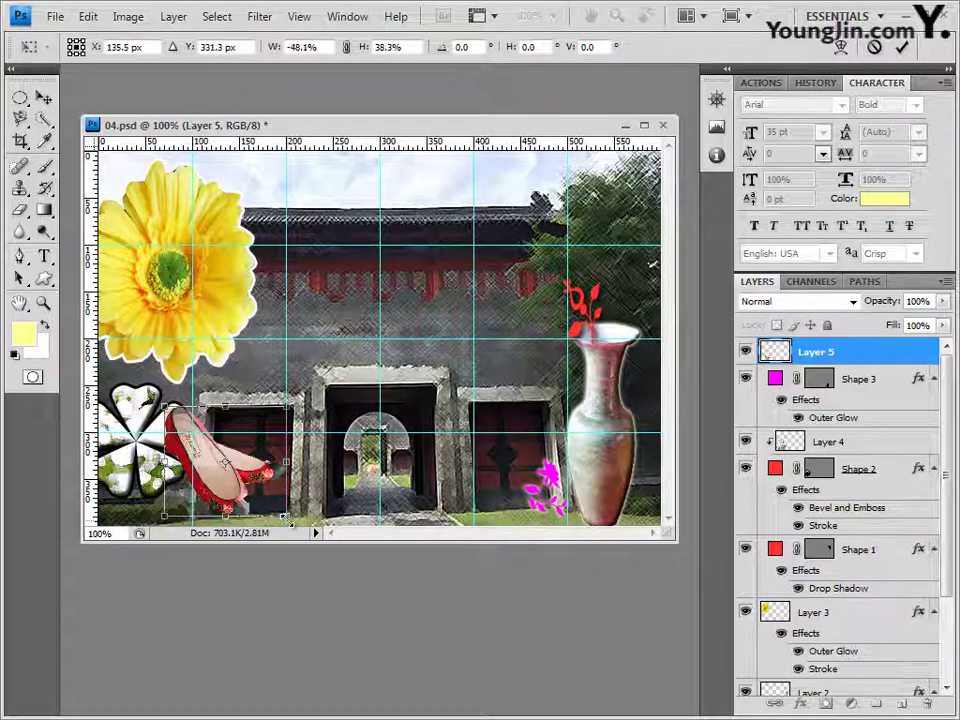
{"action": "mouse_move", "coordinate": [285, 461]}
{"action": "left_mouse_down"}
{"action": "mouse_move", "coordinate": [232, 466]}
{"action": "mouse_move", "coordinate": [278, 472]}
{"action": "left_mouse_up"}
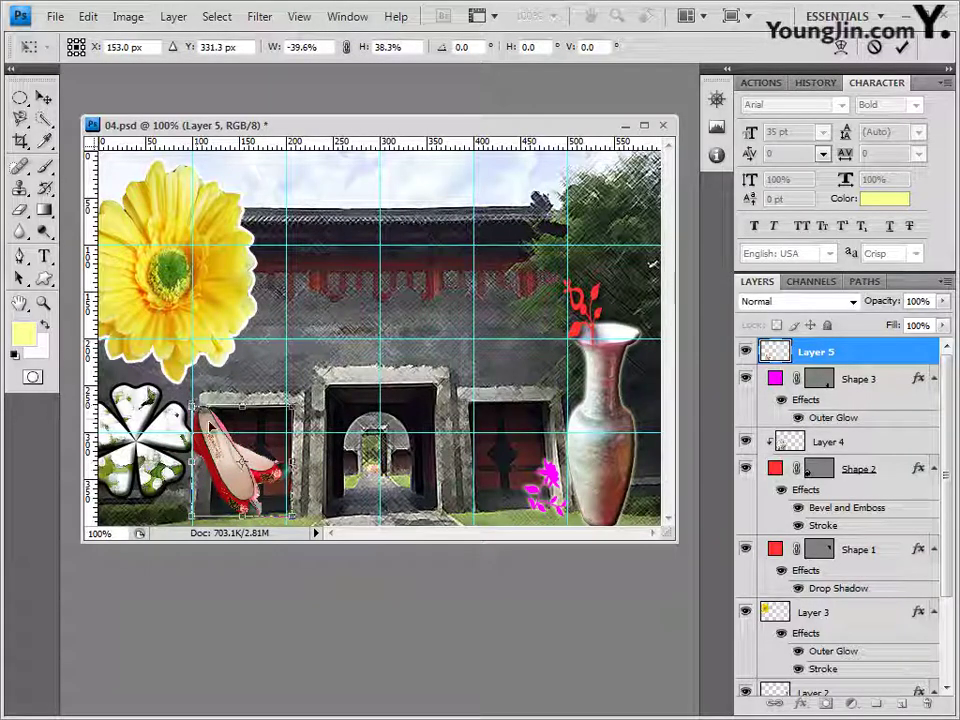
{"action": "key", "text": "Return"}
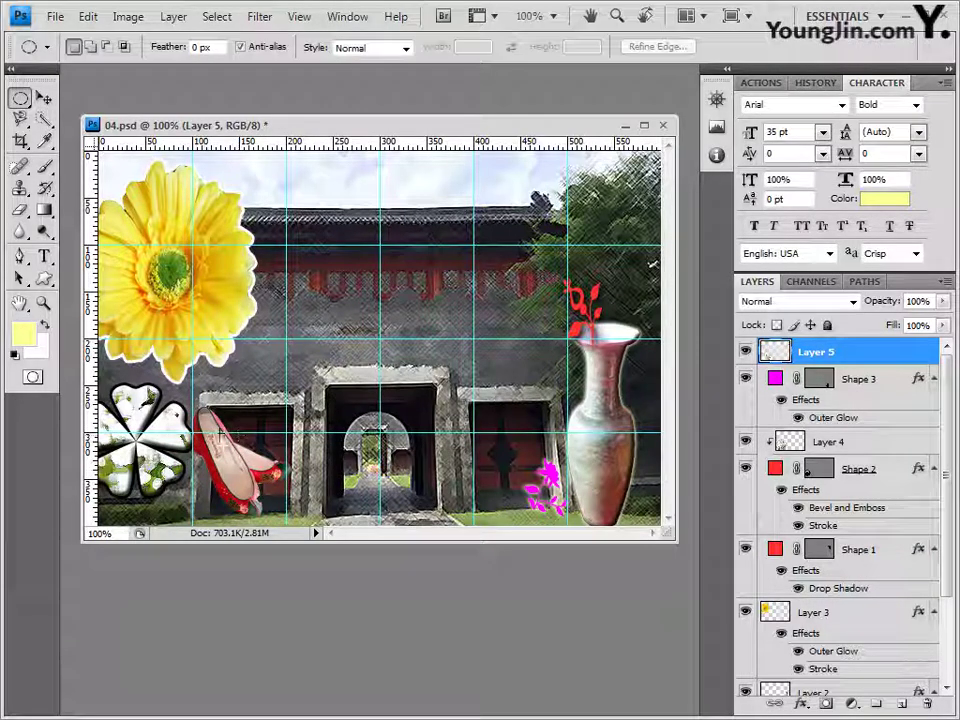
{"action": "left_click", "coordinate": [44, 97]}
{"action": "left_click", "coordinate": [790, 441]}
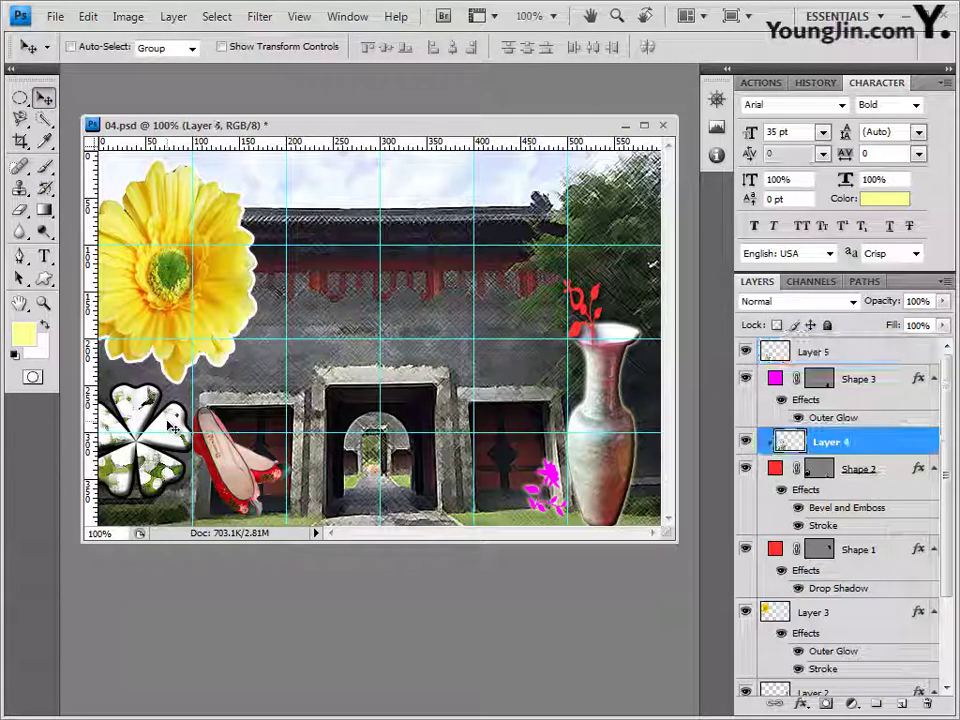
{"action": "key", "text": "ctrl+t"}
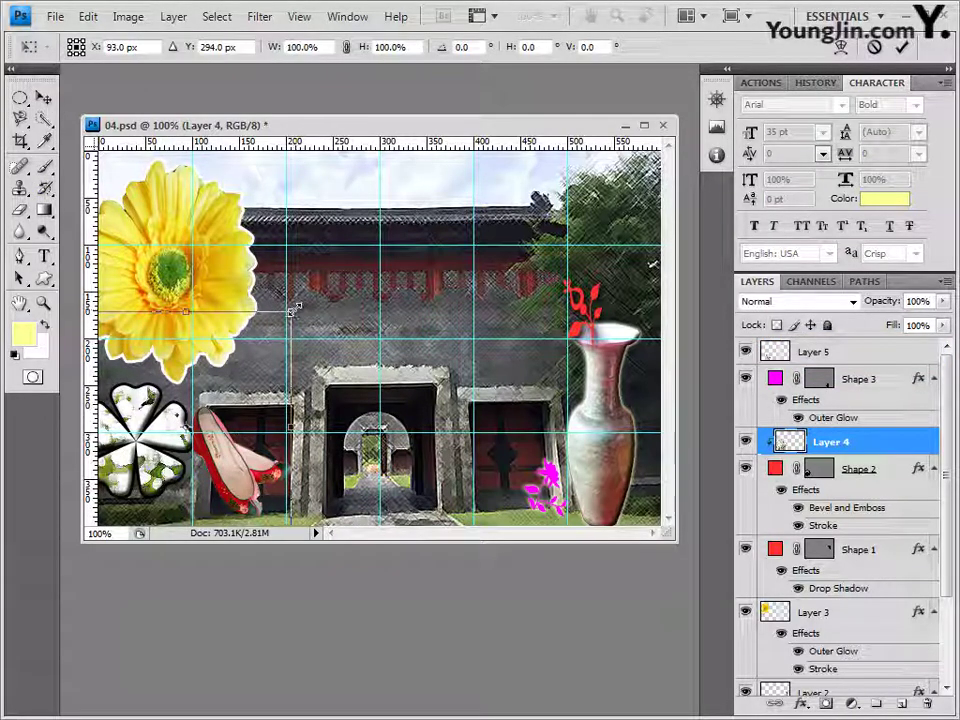
{"action": "left_click_drag", "start_coordinate": [292, 310], "coordinate": [311, 290]}
{"action": "key", "text": "ctrl+z"}
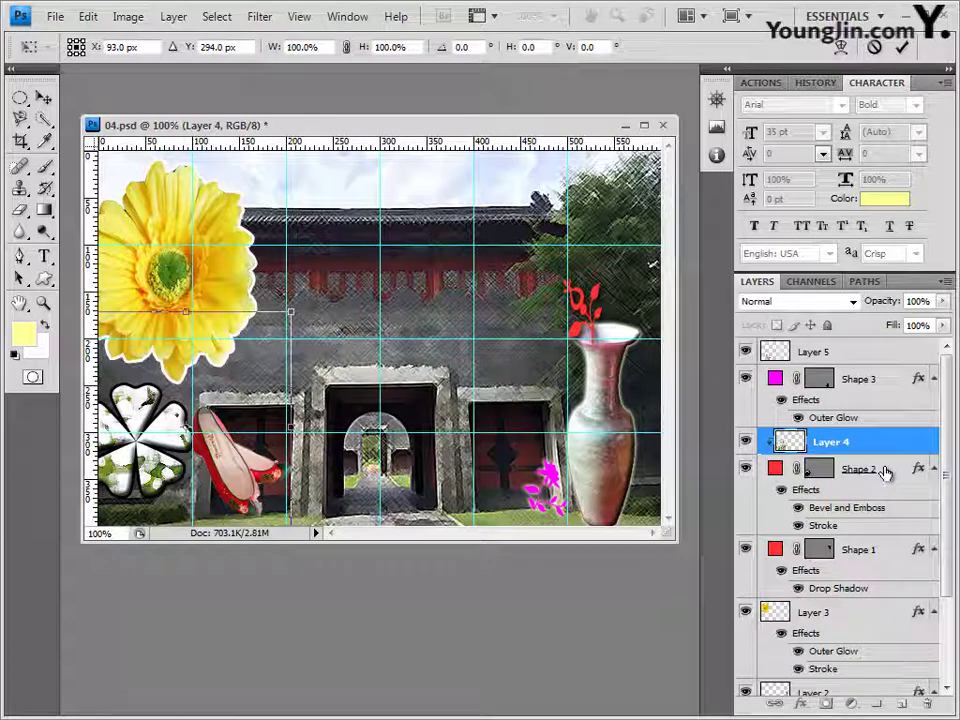
Enlarge the five-petal flower shape (Shape 2) to about 113.9% width and 110.5% height, keeping it in the lower-left corner of the image
{"action": "left_click", "coordinate": [860, 469]}
{"action": "key", "text": "ctrl+t"}
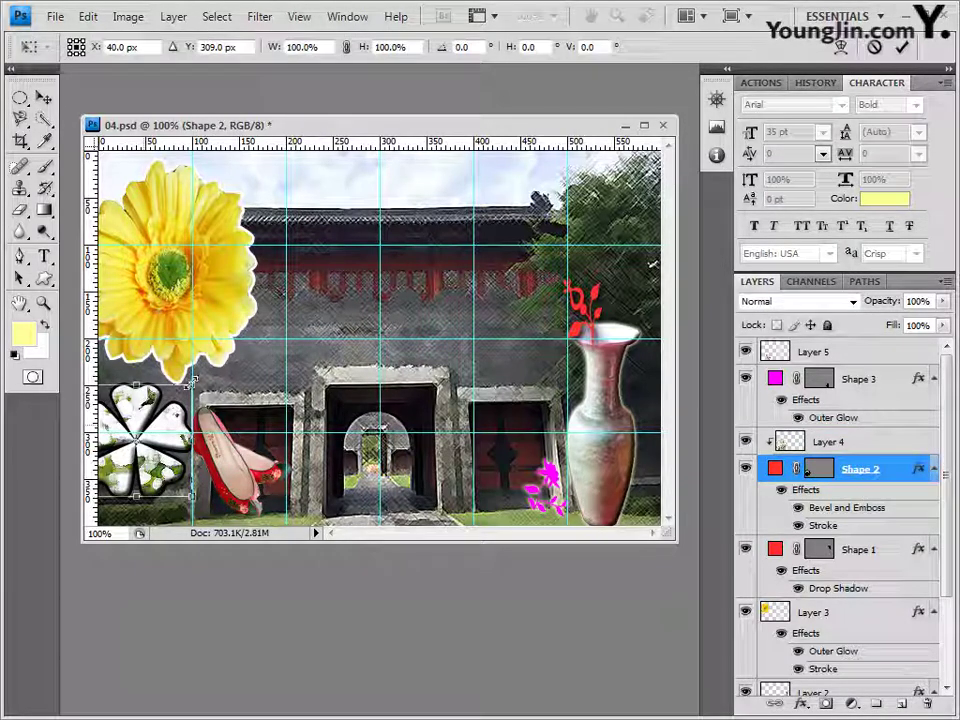
{"action": "mouse_move", "coordinate": [192, 384]}
{"action": "left_mouse_down"}
{"action": "mouse_move", "coordinate": [216, 361]}
{"action": "mouse_move", "coordinate": [207, 375]}
{"action": "left_mouse_up"}
{"action": "left_click_drag", "start_coordinate": [204, 437], "coordinate": [208, 437]}
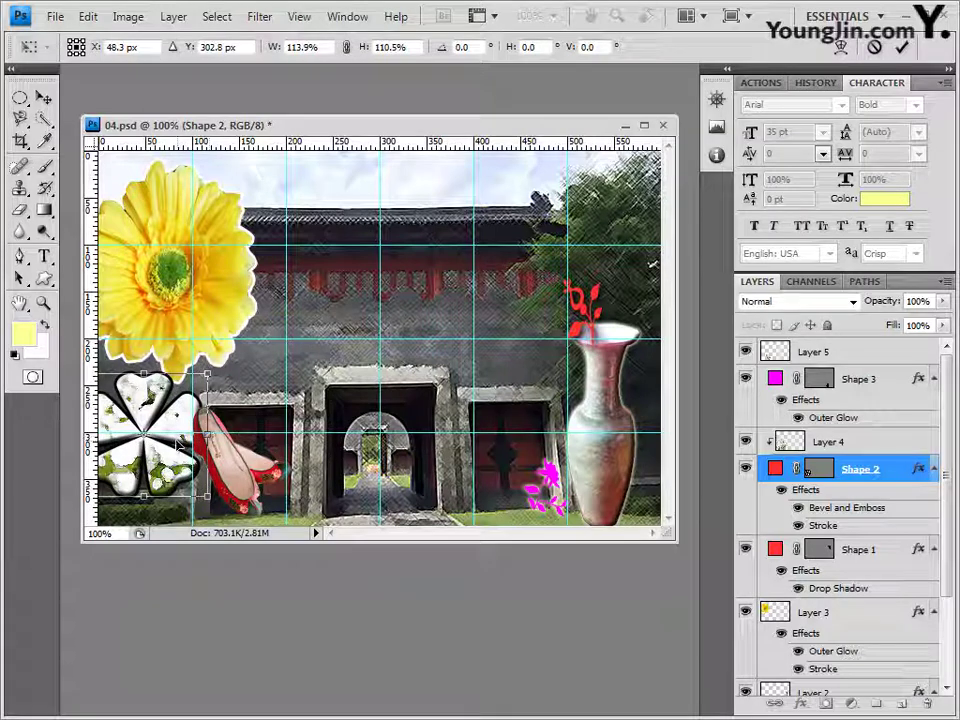
{"action": "key", "text": "Return"}
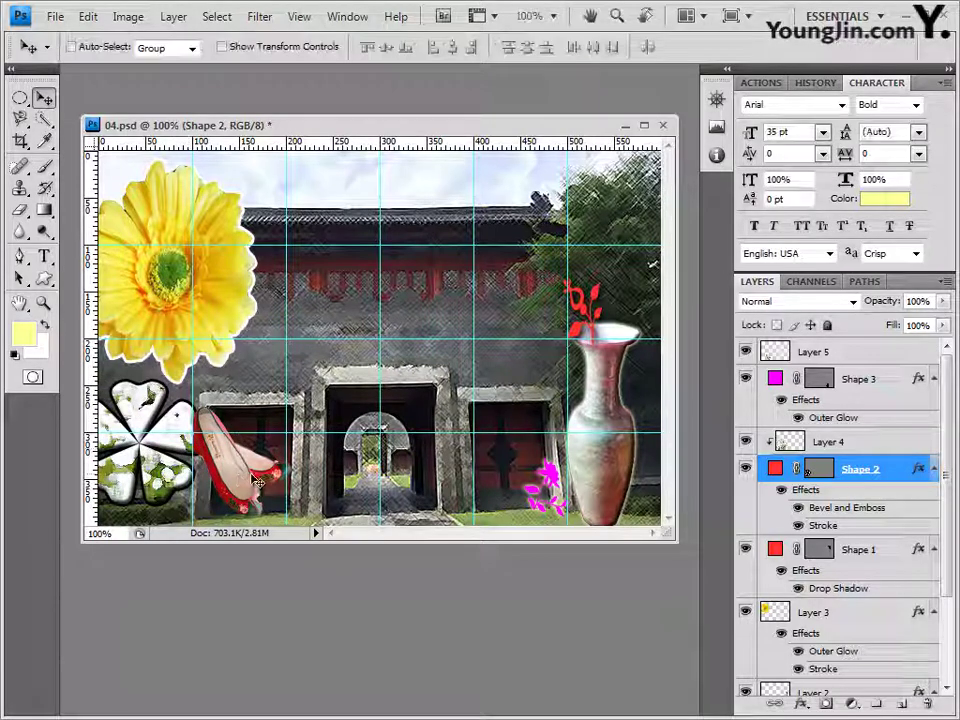
Rotate the shoes by about -14.2° at about X 149 px, Y 330 px, and set their layer opacity to 80%
{"action": "key", "text": "alt+shift+bracketright"}
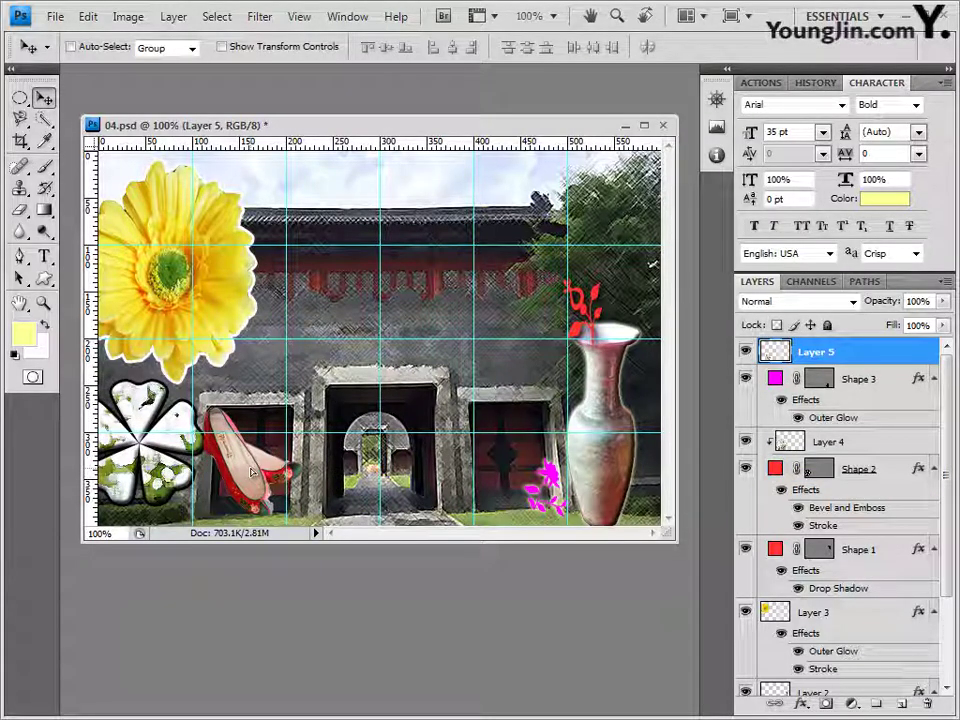
{"action": "key", "text": "ctrl+t"}
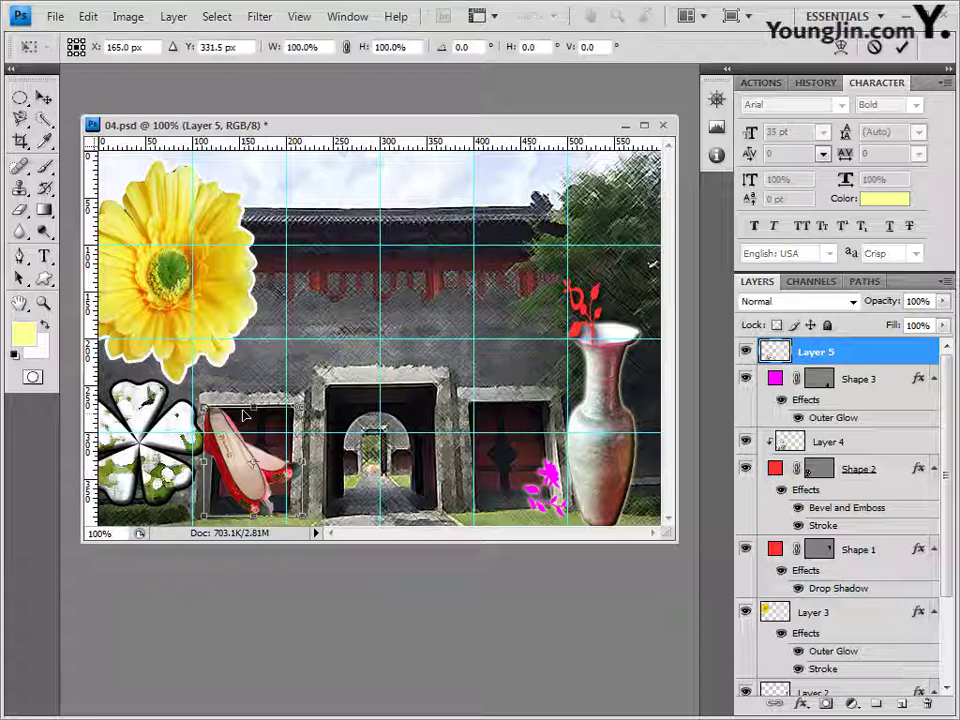
{"action": "left_click_drag", "start_coordinate": [194, 410], "coordinate": [180, 428]}
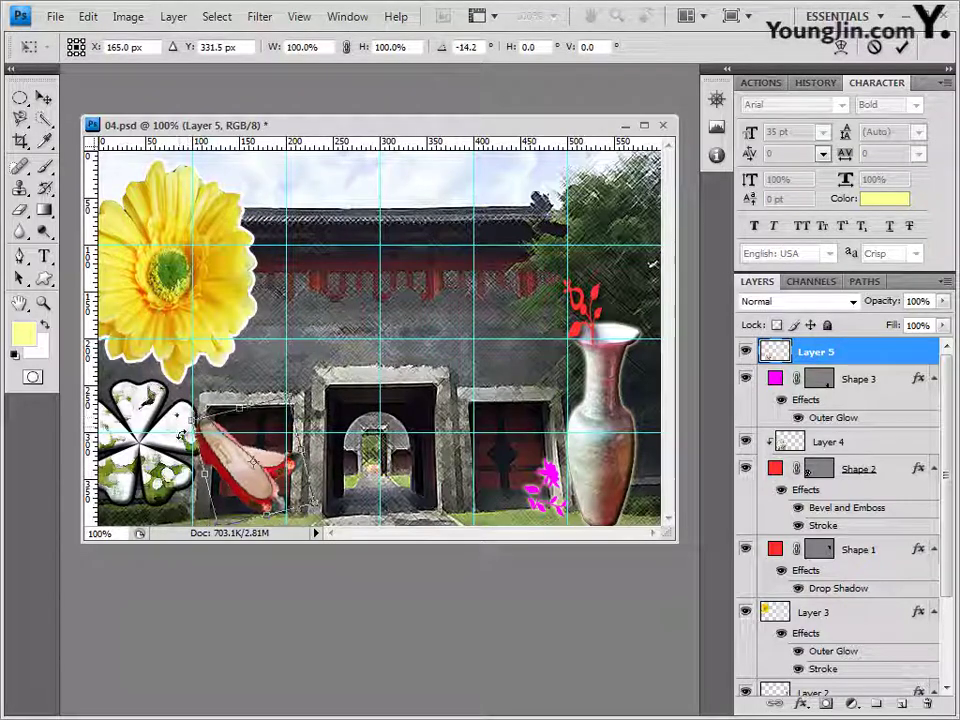
{"action": "left_click_drag", "start_coordinate": [244, 464], "coordinate": [228, 463]}
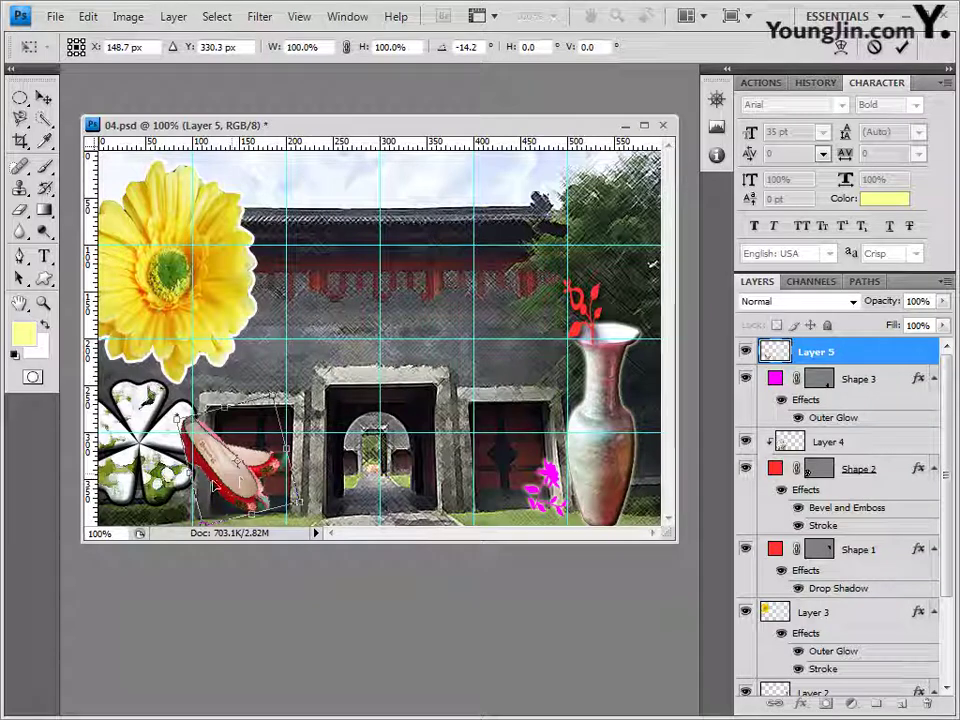
{"action": "key", "text": "Return"}
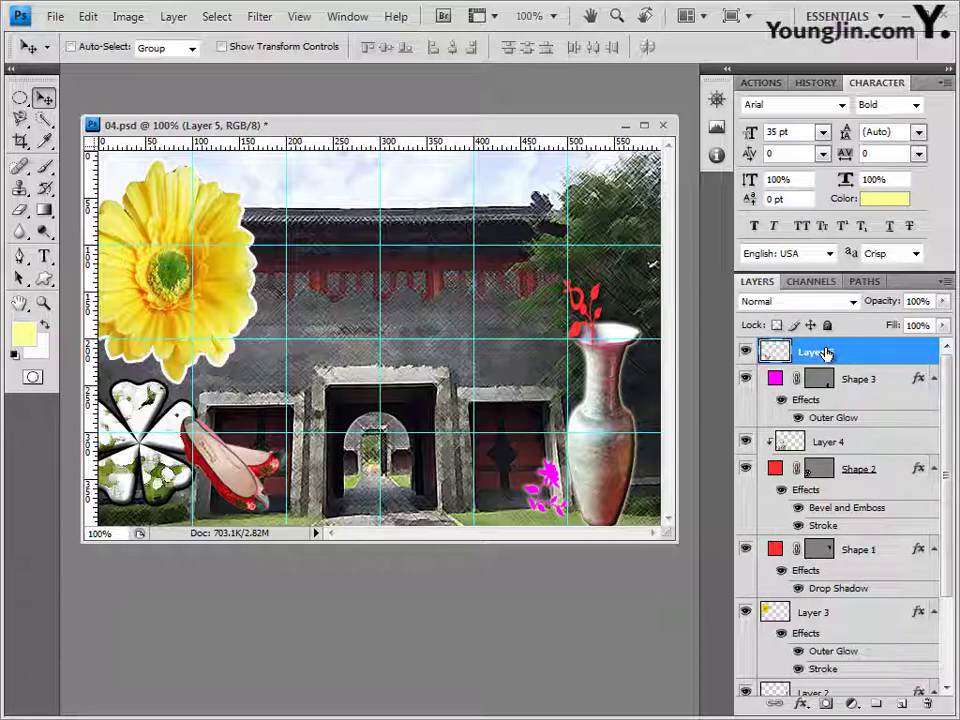
{"action": "key", "text": "8"}
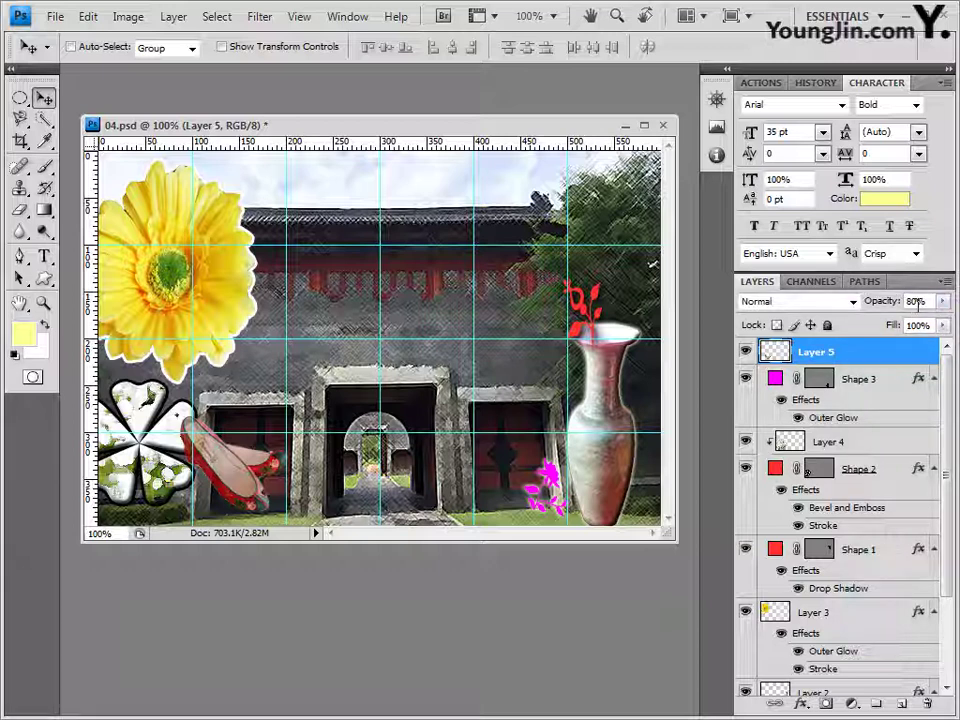
{"action": "left_click", "coordinate": [873, 362]}
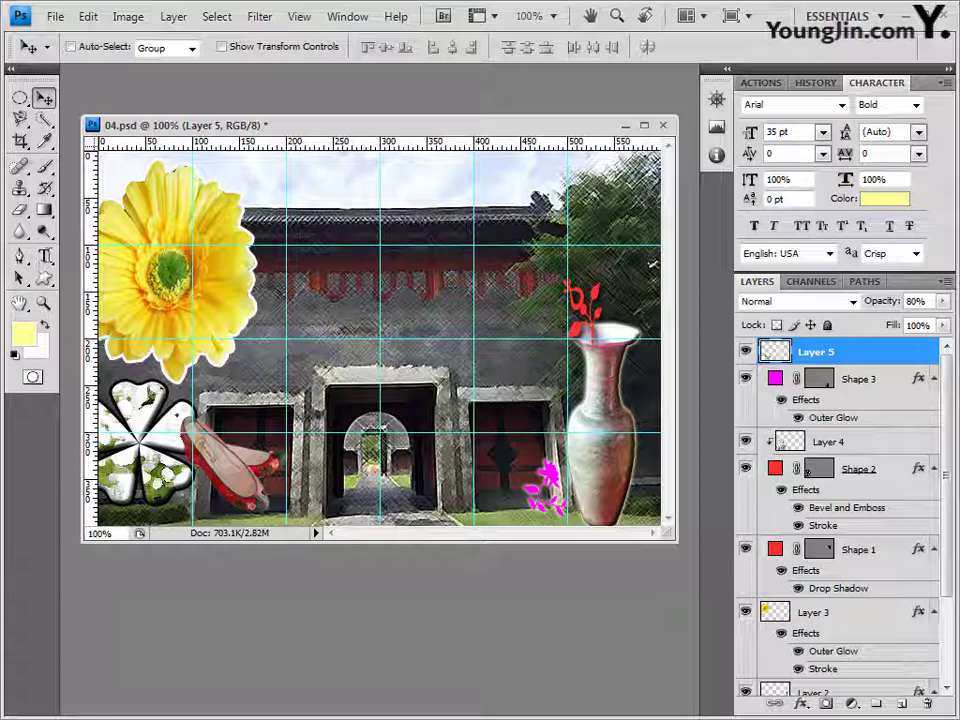
Start a text line in the sky above the gate roof, using the 바탕 font at 28 pt
{"action": "left_click", "coordinate": [44, 257]}
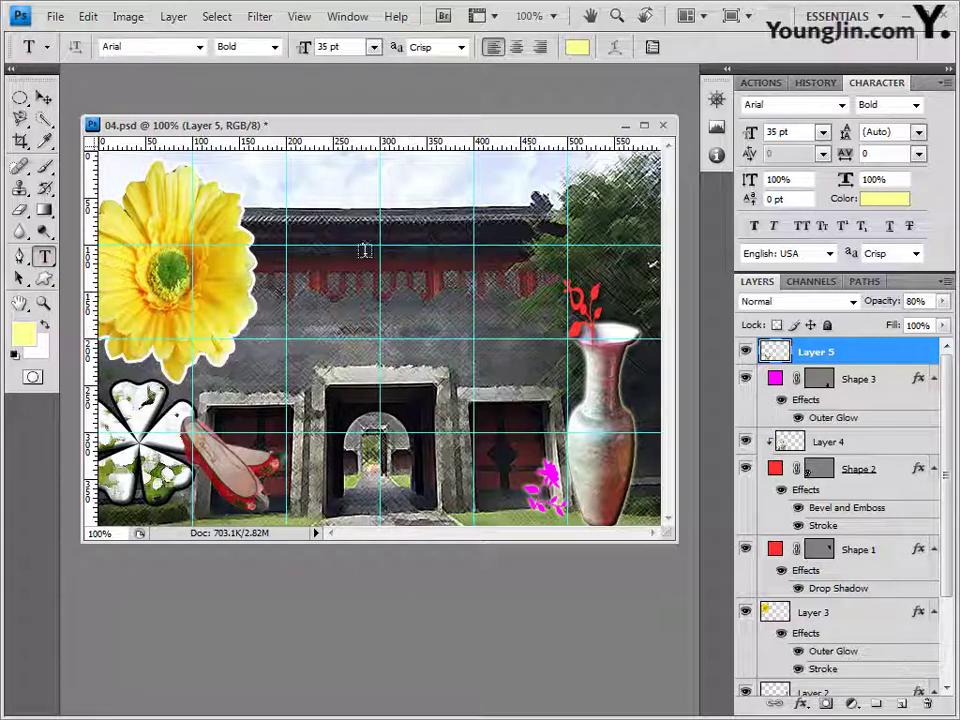
{"action": "left_click", "coordinate": [296, 197]}
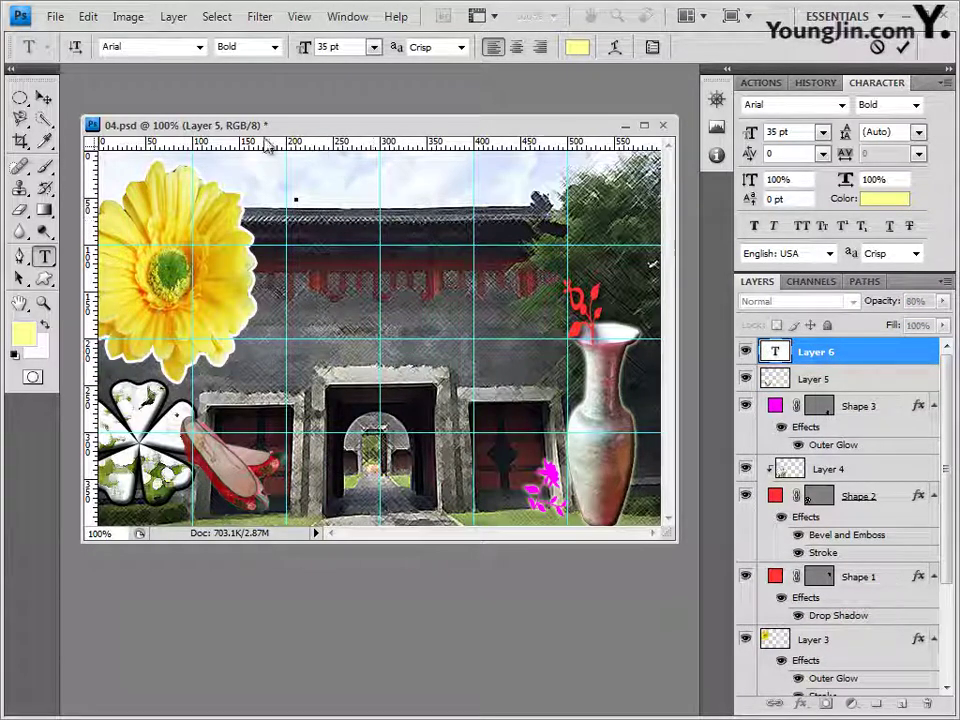
{"action": "left_click", "coordinate": [200, 47]}
{"action": "scroll", "coordinate": [384, 354], "scroll_direction": "up", "scroll_amount": 4}
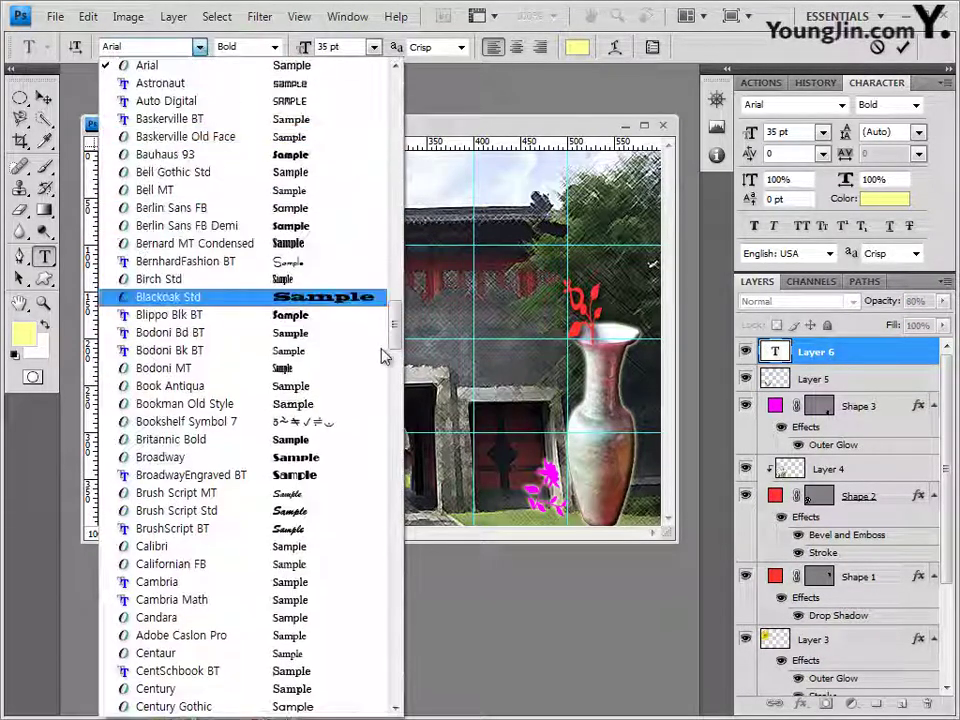
{"action": "left_click_drag", "start_coordinate": [396, 165], "coordinate": [394, 195]}
{"action": "left_click", "coordinate": [189, 318]}
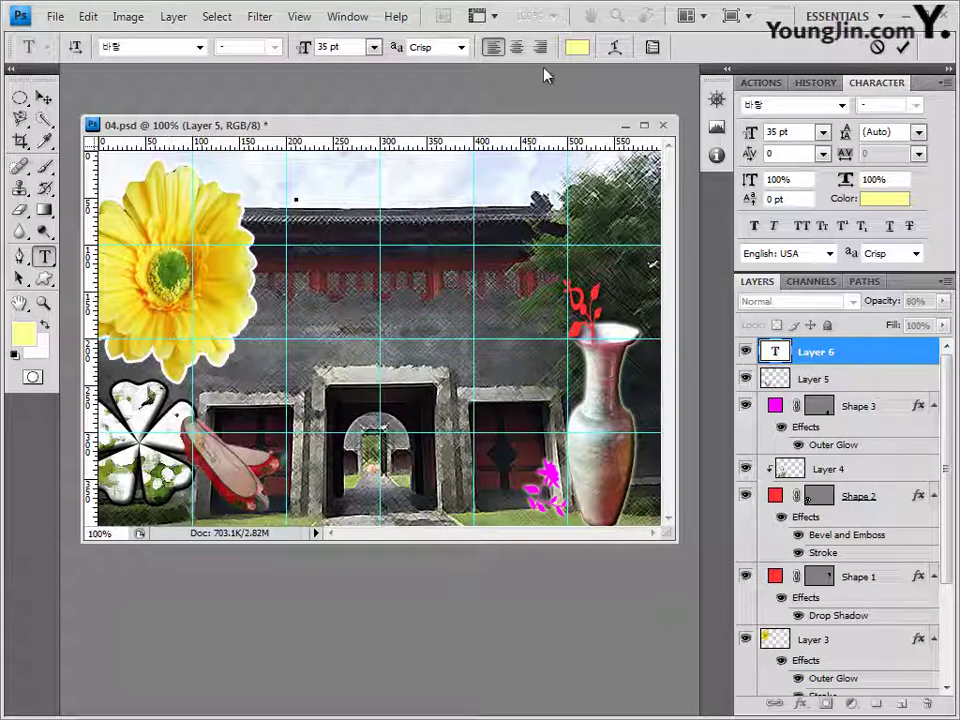
{"action": "left_click", "coordinate": [330, 47]}
{"action": "type", "text": "28"}
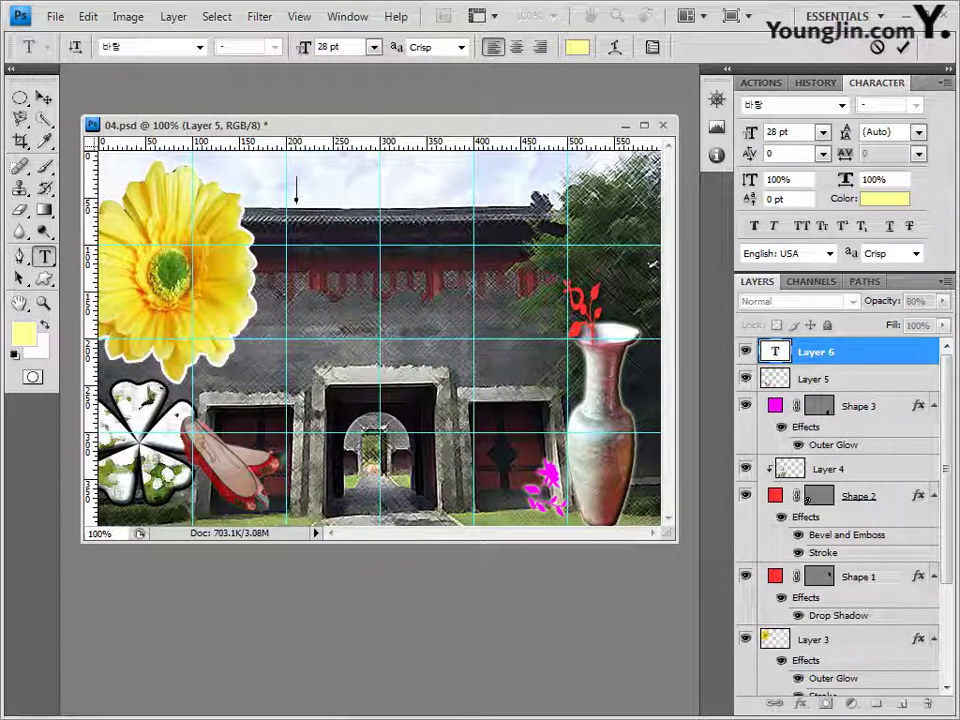
Set the text color to cc00cc, then enter and commit the title 한국의 미 체험전
{"action": "left_click", "coordinate": [578, 48]}
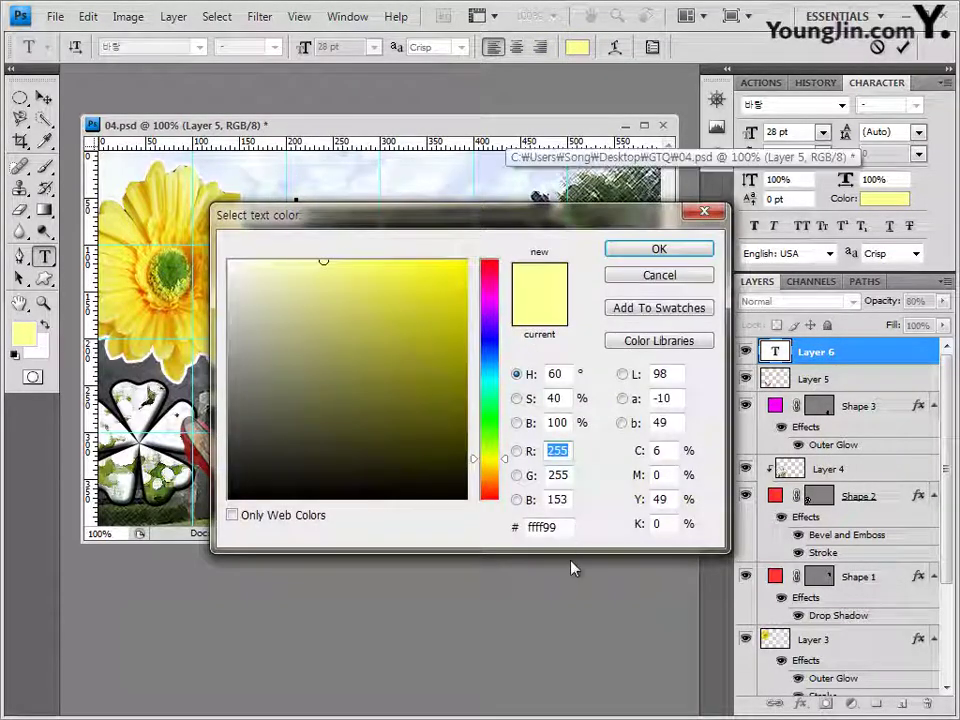
{"action": "double_click", "coordinate": [568, 528]}
{"action": "type", "text": "cc00cc"}
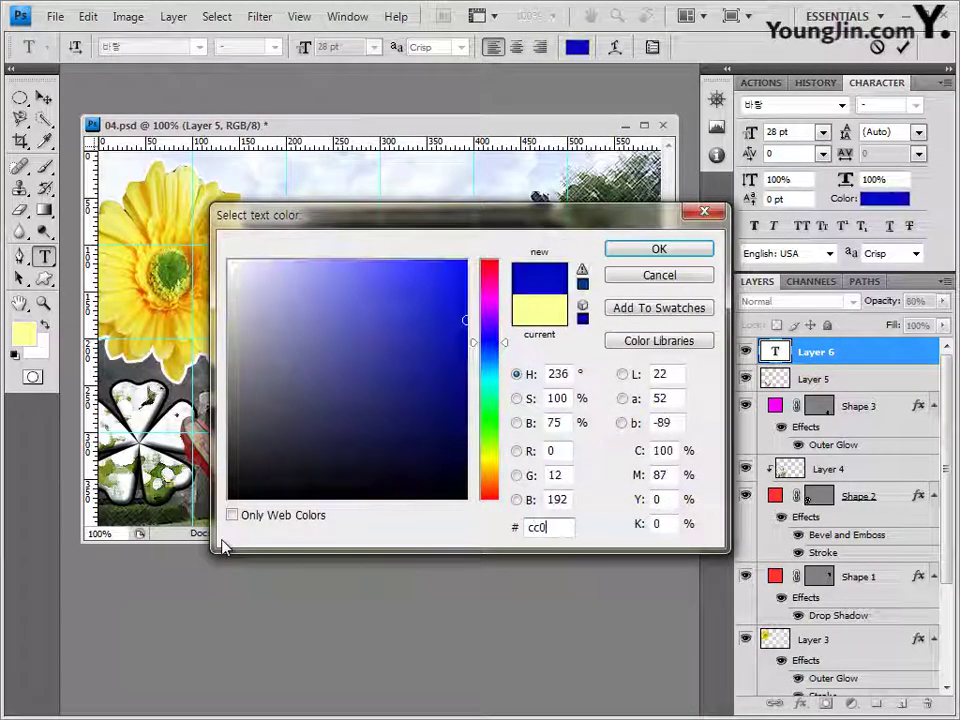
{"action": "left_click", "coordinate": [692, 252]}
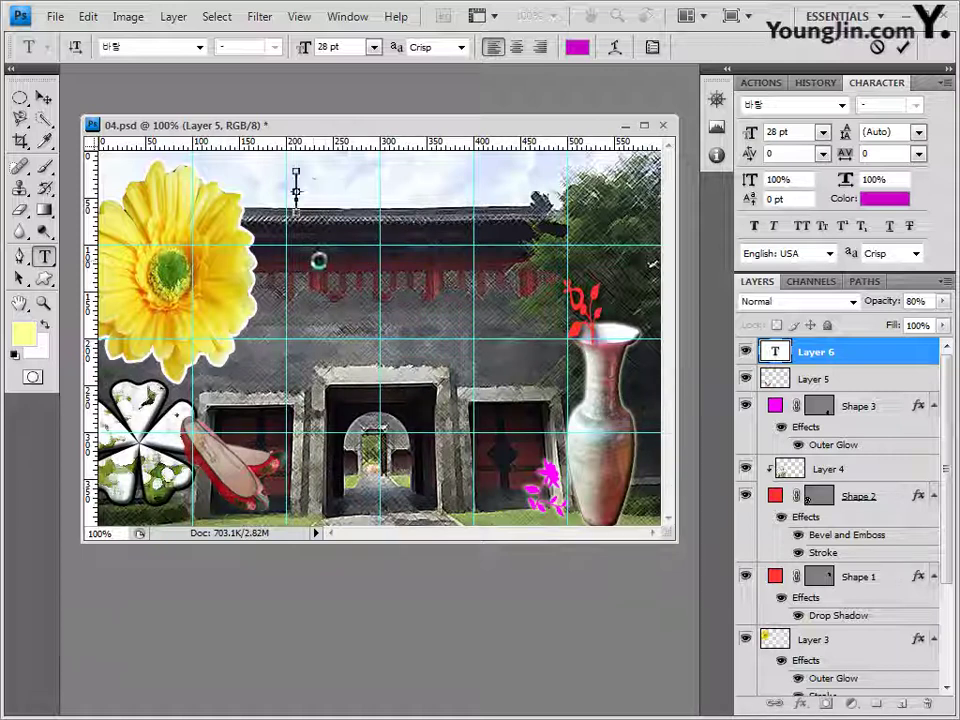
{"action": "type", "text": "한국의 미 체험전"}
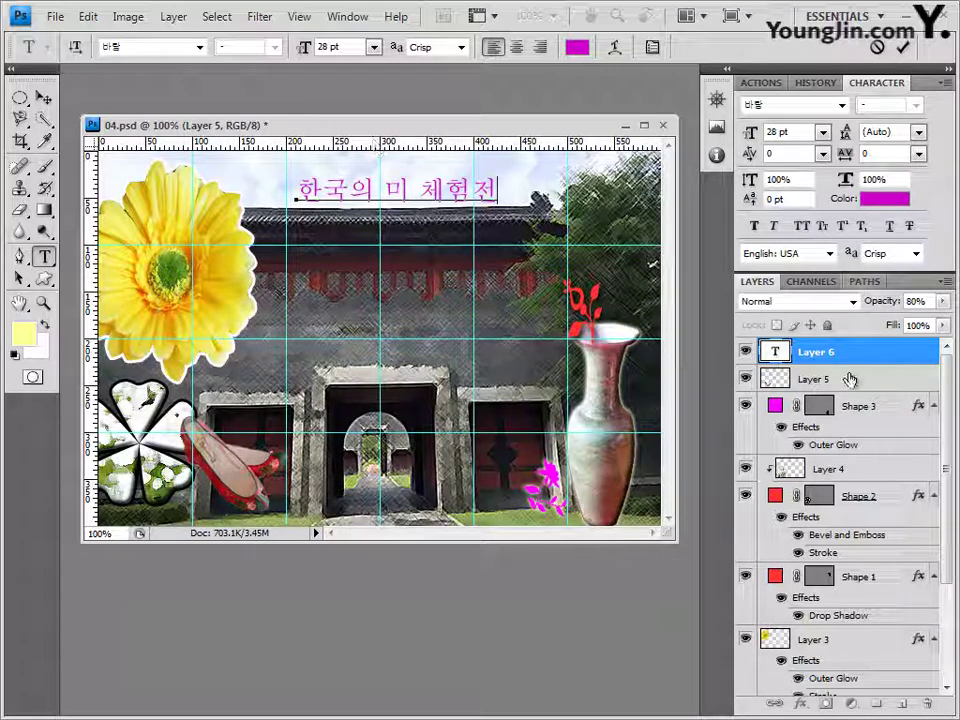
{"action": "left_click", "coordinate": [896, 353]}
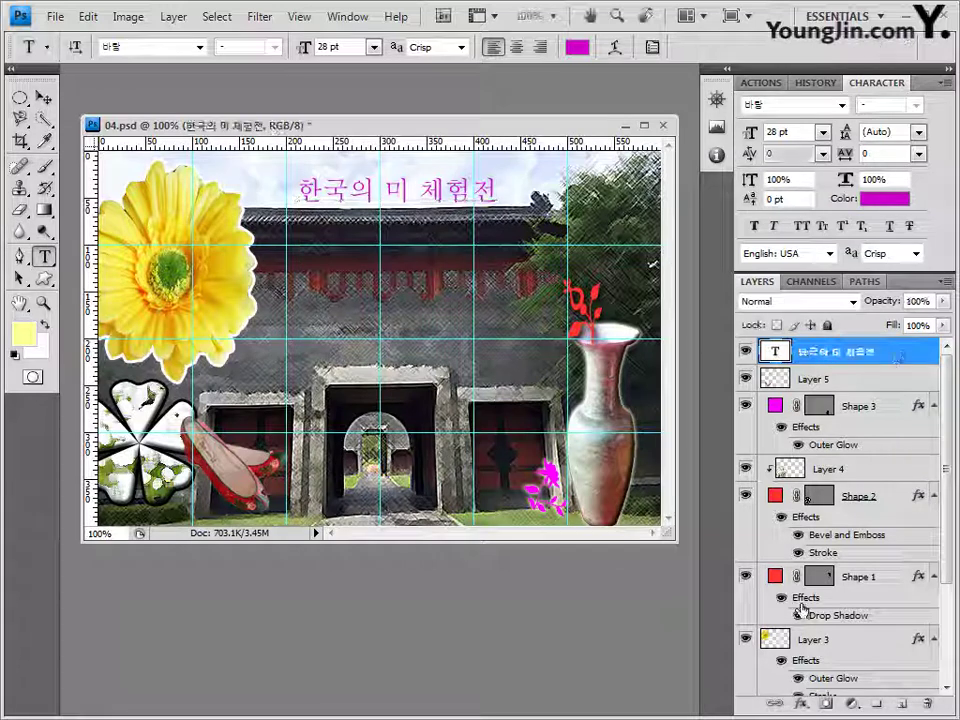
Add a Drop Shadow layer style with default settings to the title text
{"action": "left_click", "coordinate": [822, 704]}
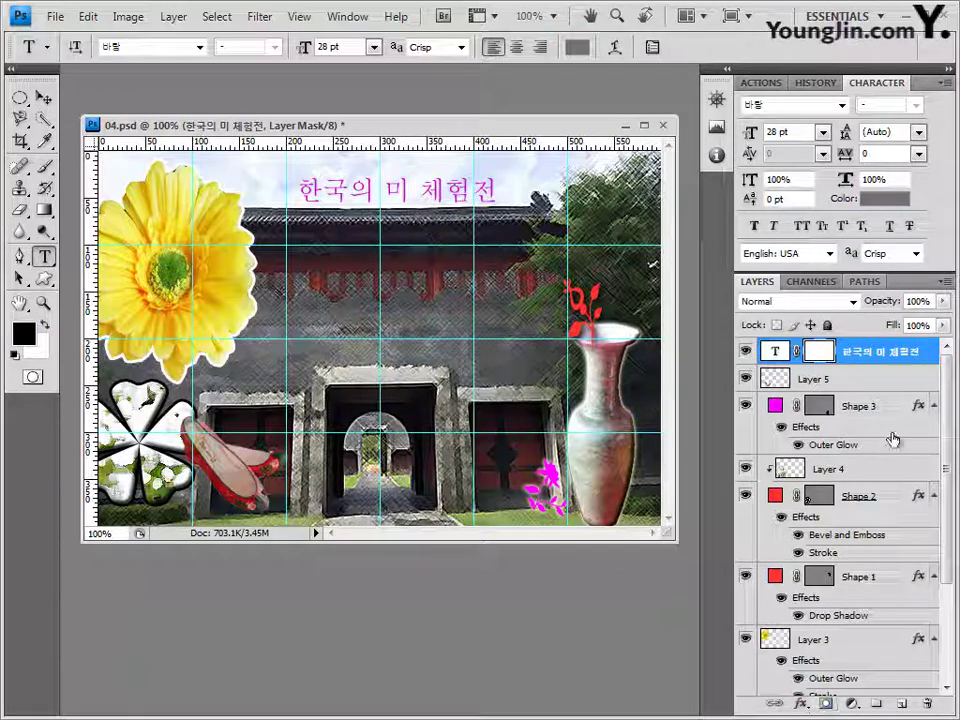
{"action": "key", "text": "ctrl+z"}
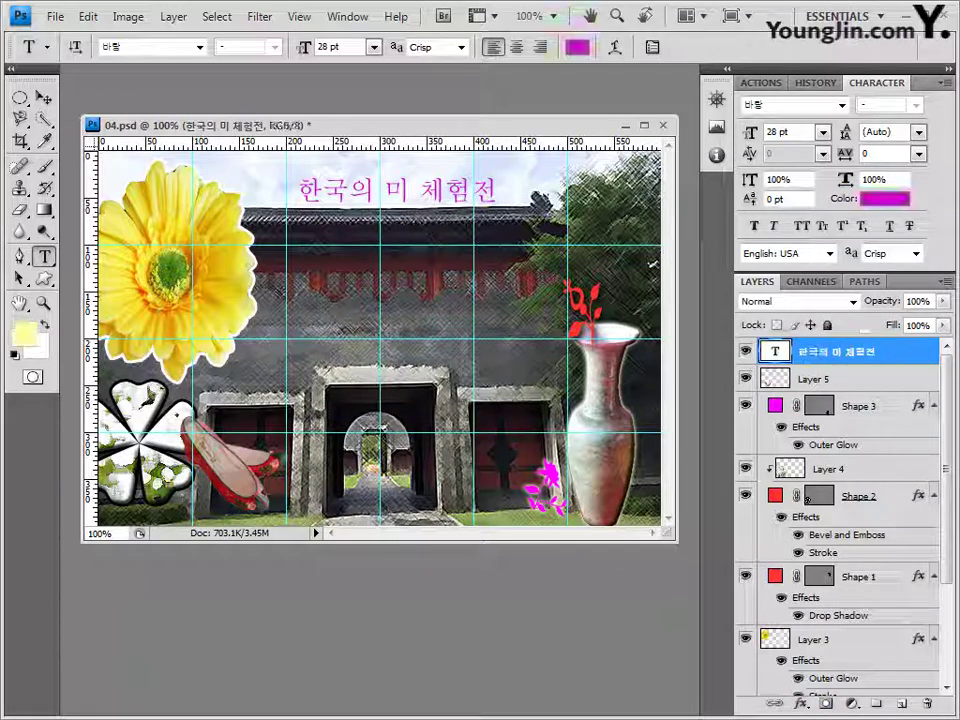
{"action": "left_click", "coordinate": [799, 703]}
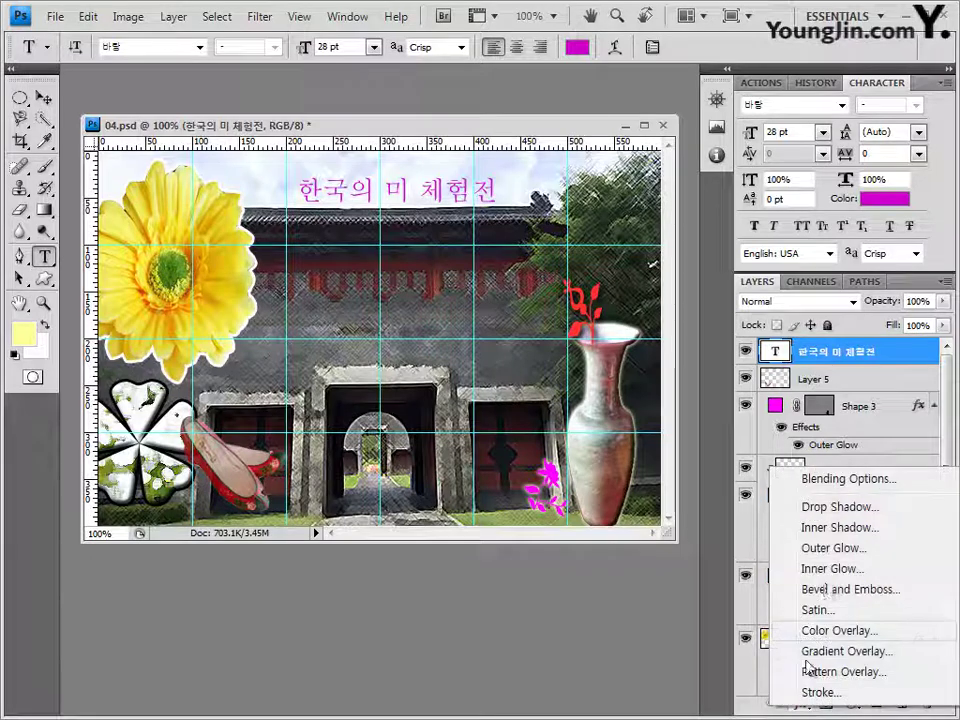
{"action": "left_click", "coordinate": [838, 507]}
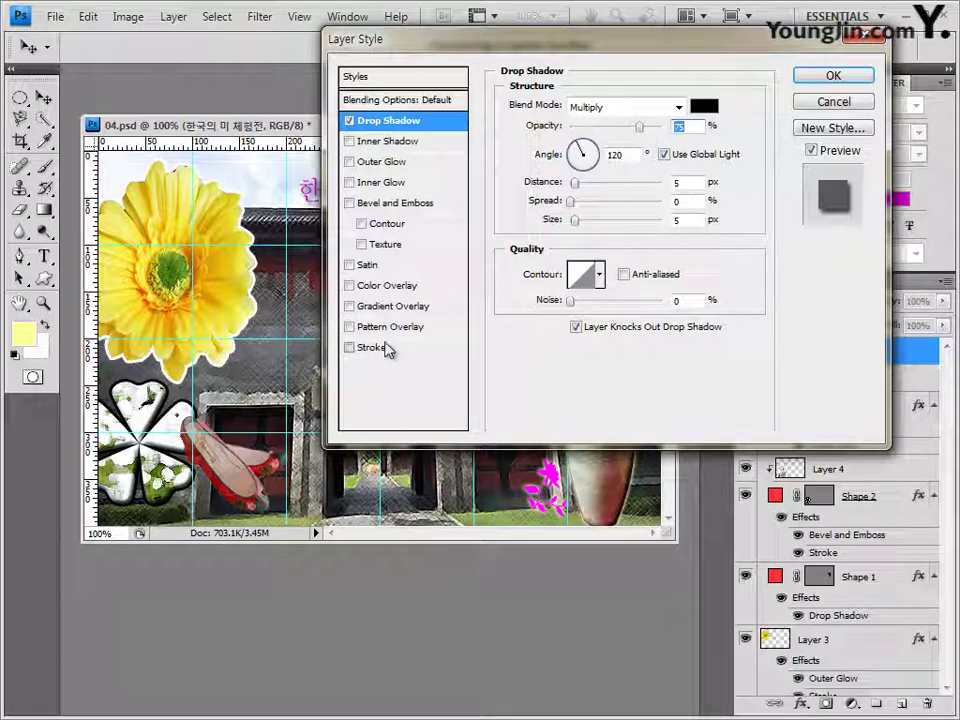
Add a 2 px outside stroke in ffffff to the title text and apply the layer style
{"action": "left_click", "coordinate": [386, 347]}
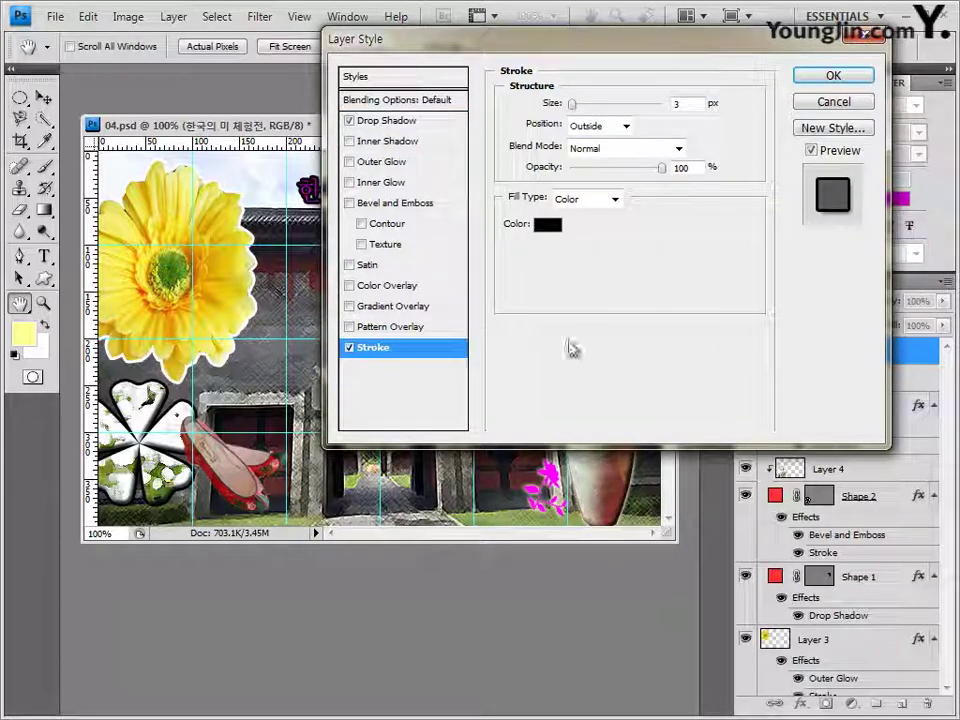
{"action": "double_click", "coordinate": [684, 103]}
{"action": "type", "text": "2"}
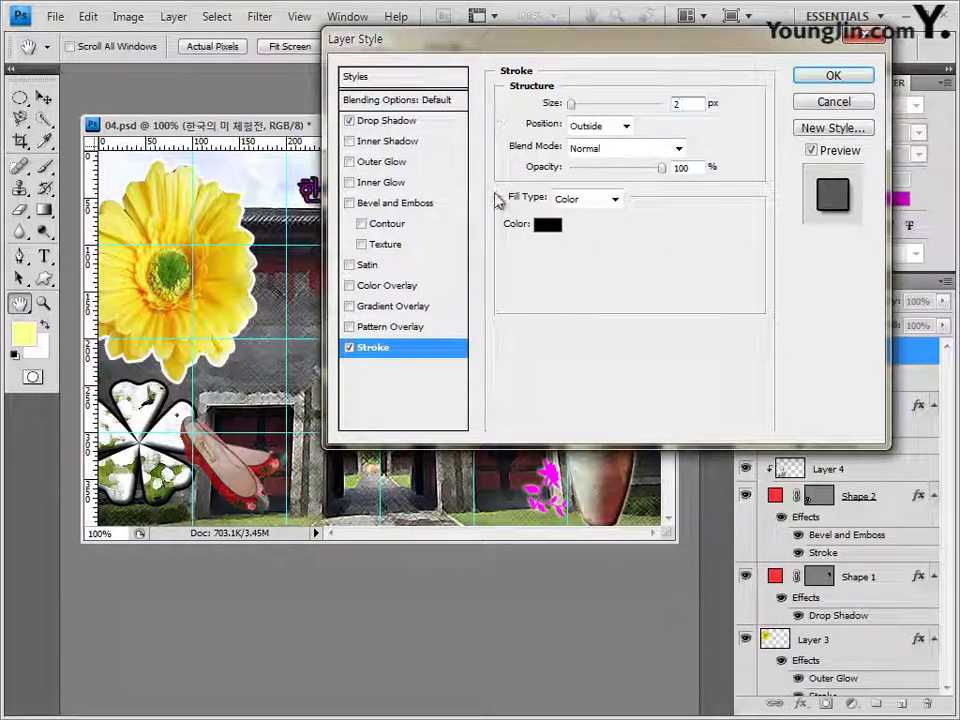
{"action": "left_click", "coordinate": [549, 224]}
{"action": "double_click", "coordinate": [563, 533]}
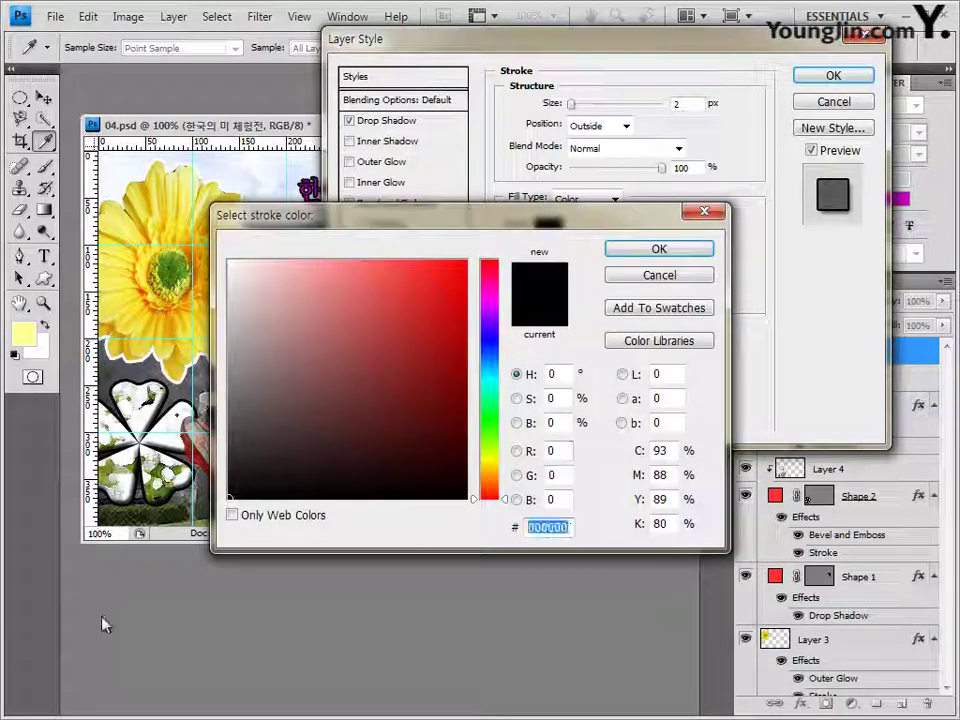
{"action": "type", "text": "ffffff"}
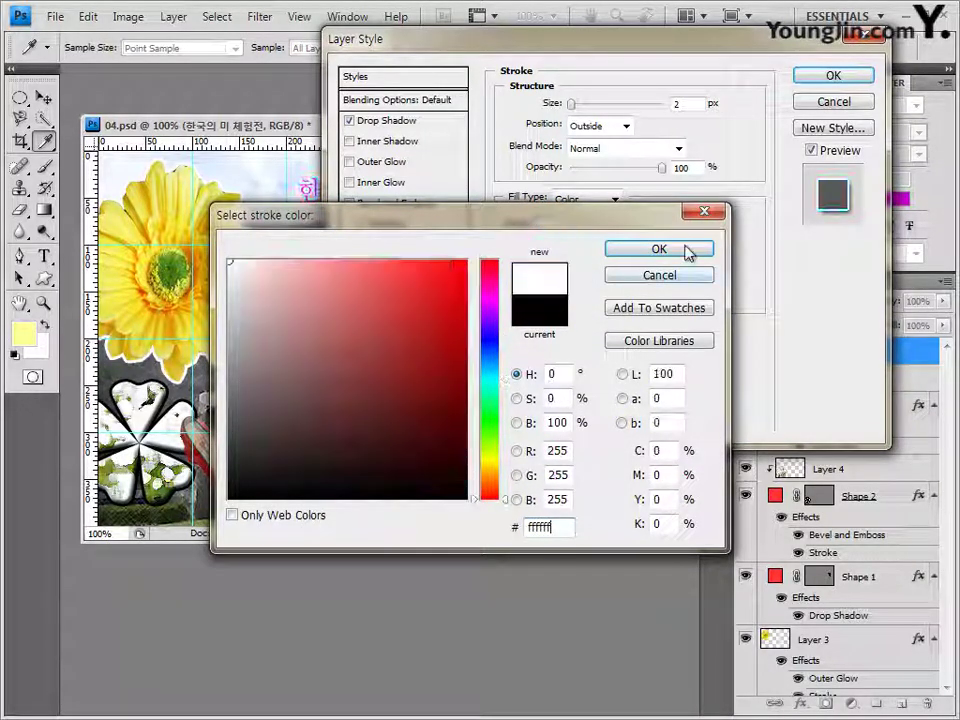
{"action": "left_click", "coordinate": [692, 252]}
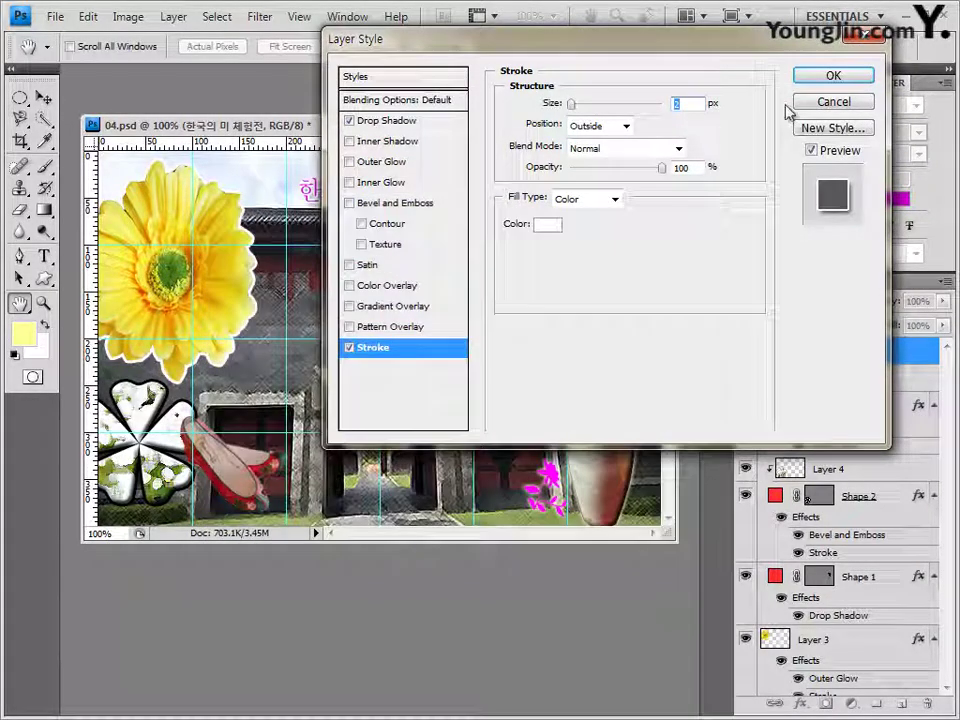
{"action": "left_click", "coordinate": [833, 76]}
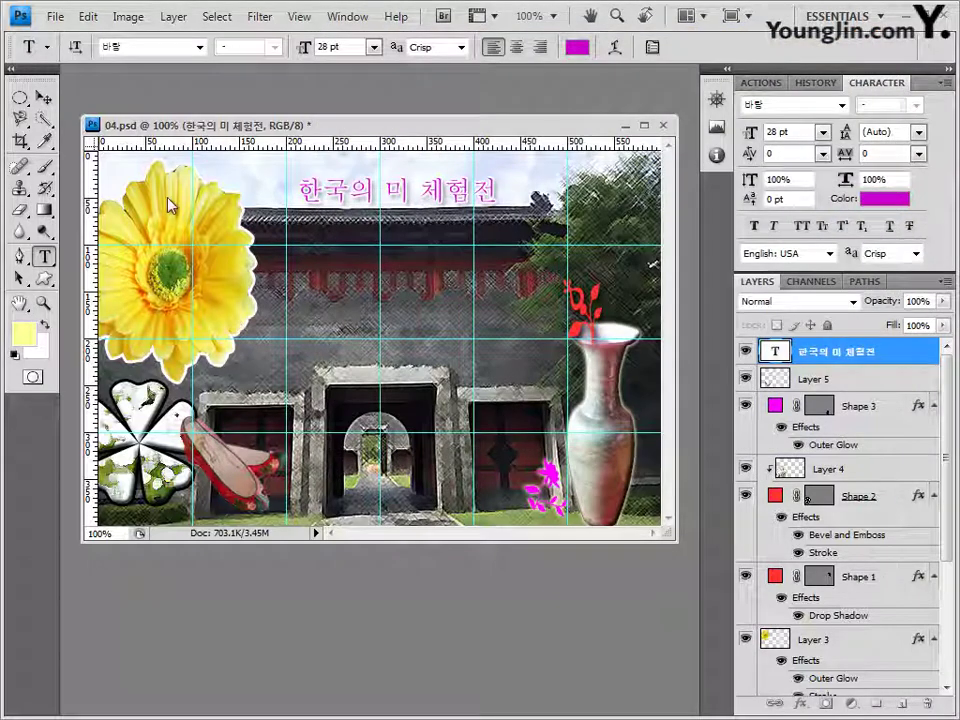
Move the title text left so it starts just beside the upper petals of the yellow flower
{"action": "left_click", "coordinate": [45, 99]}
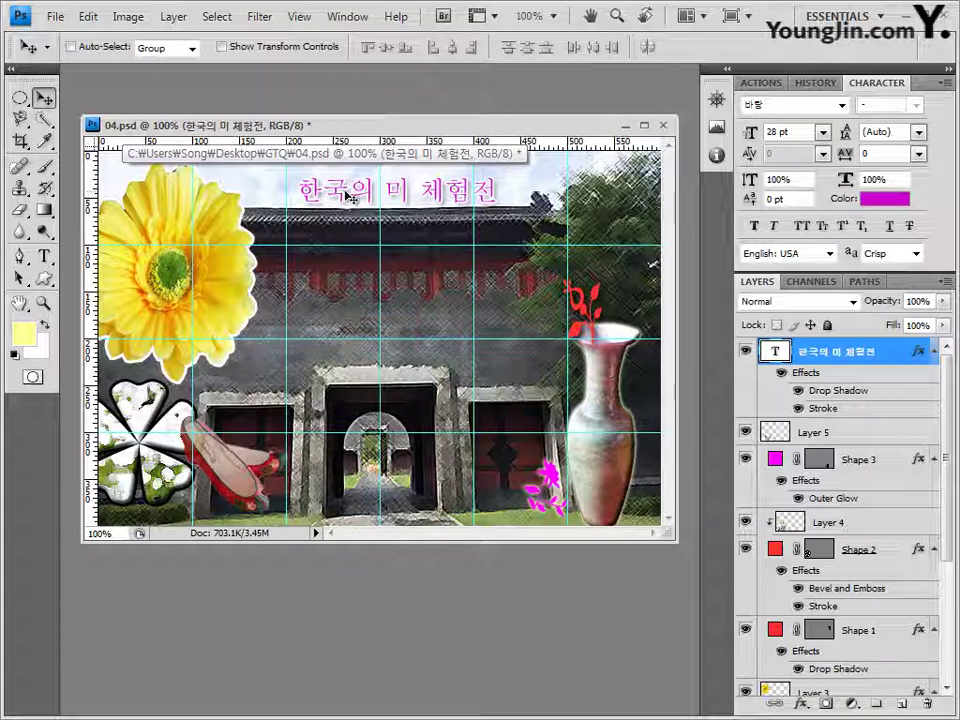
{"action": "left_click_drag", "start_coordinate": [348, 192], "coordinate": [300, 193]}
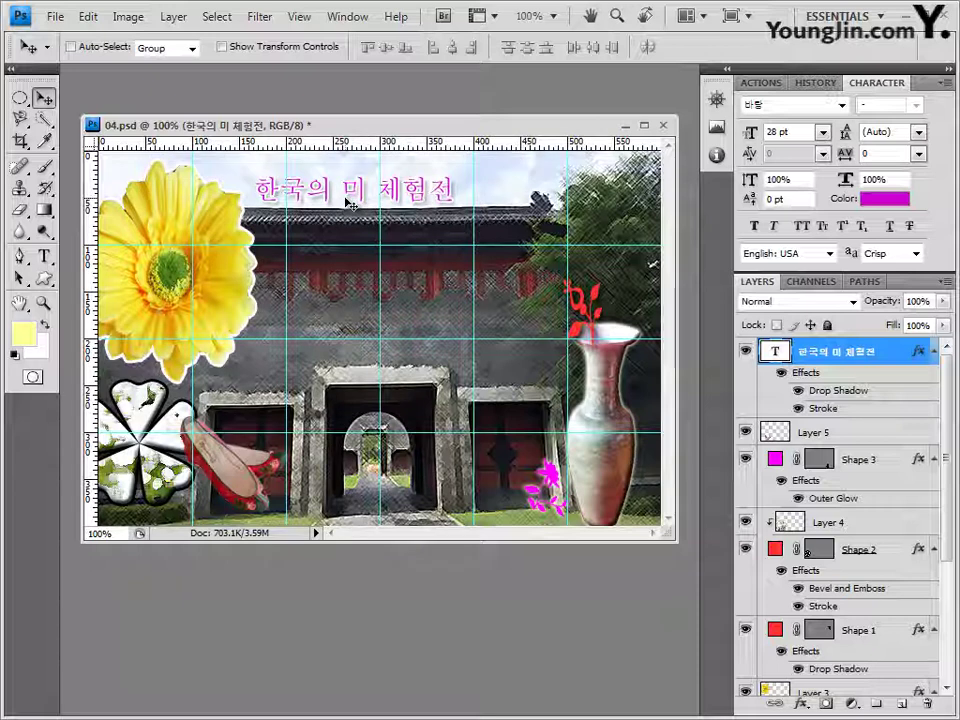
Warp the title text 한국의 미 체험전 with the Flag style, horizontal, at +50% bend
{"action": "left_click", "coordinate": [44, 257]}
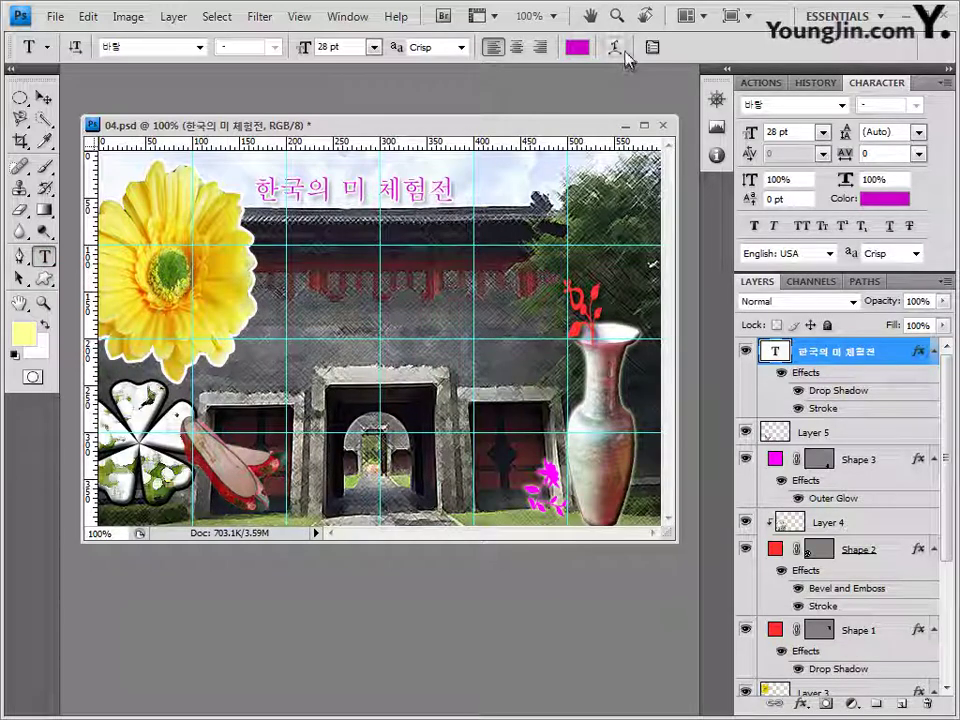
{"action": "left_click", "coordinate": [614, 46]}
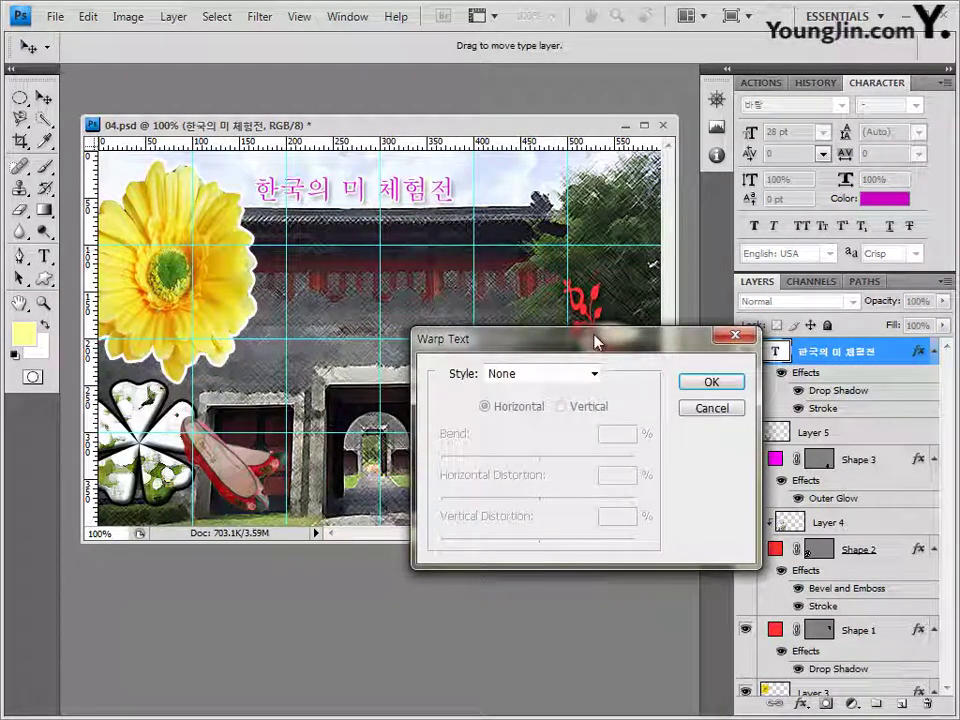
{"action": "left_click_drag", "start_coordinate": [596, 339], "coordinate": [622, 271]}
{"action": "left_click", "coordinate": [555, 305]}
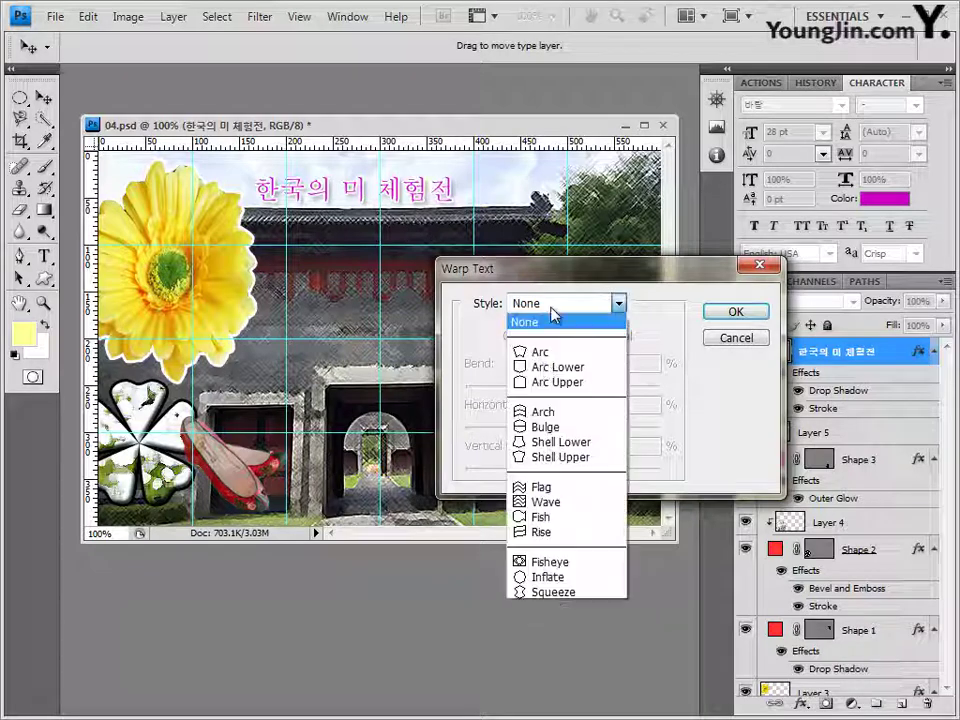
{"action": "left_click", "coordinate": [530, 487]}
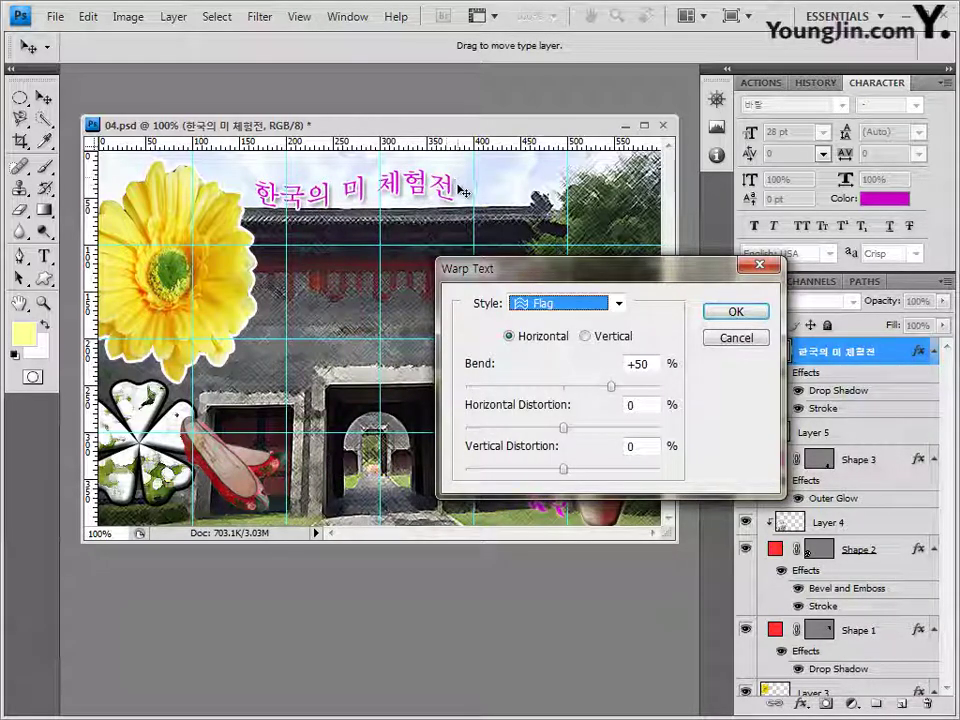
{"action": "left_click", "coordinate": [735, 315]}
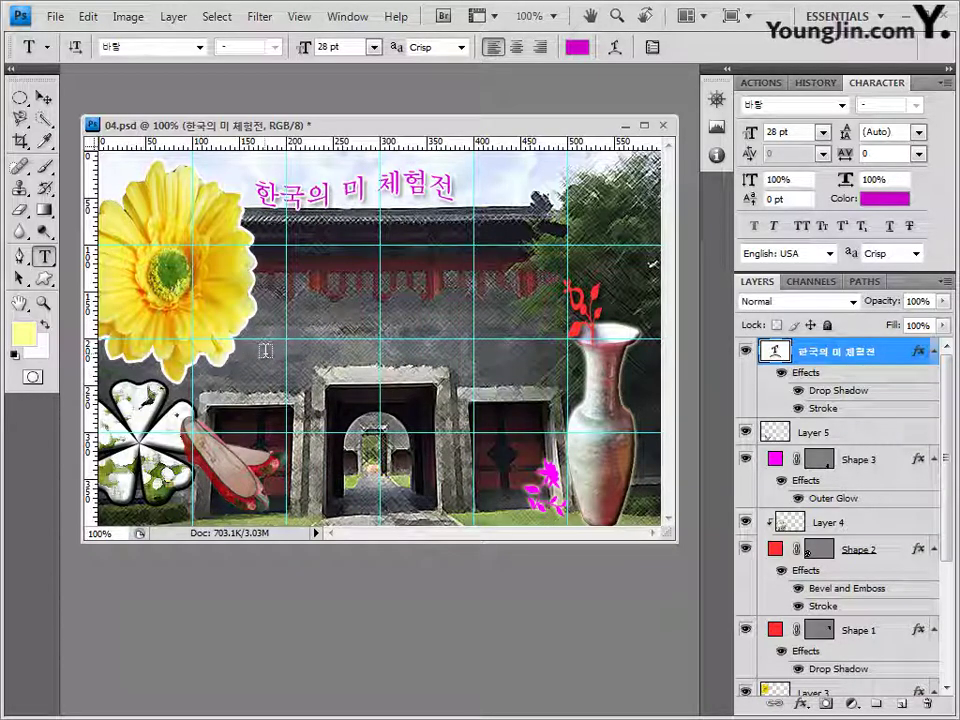
Add the text 우리것의 아름다움 on the gate wall just above the central doorway
{"action": "left_click", "coordinate": [336, 370]}
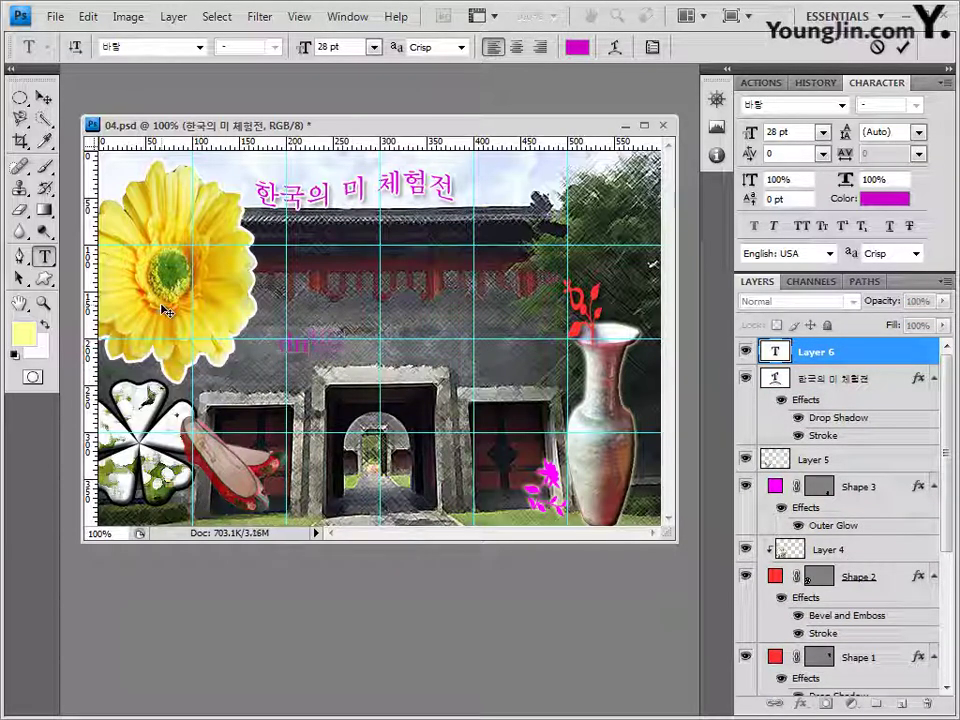
{"action": "type", "text": "i리킹의 아름다움"}
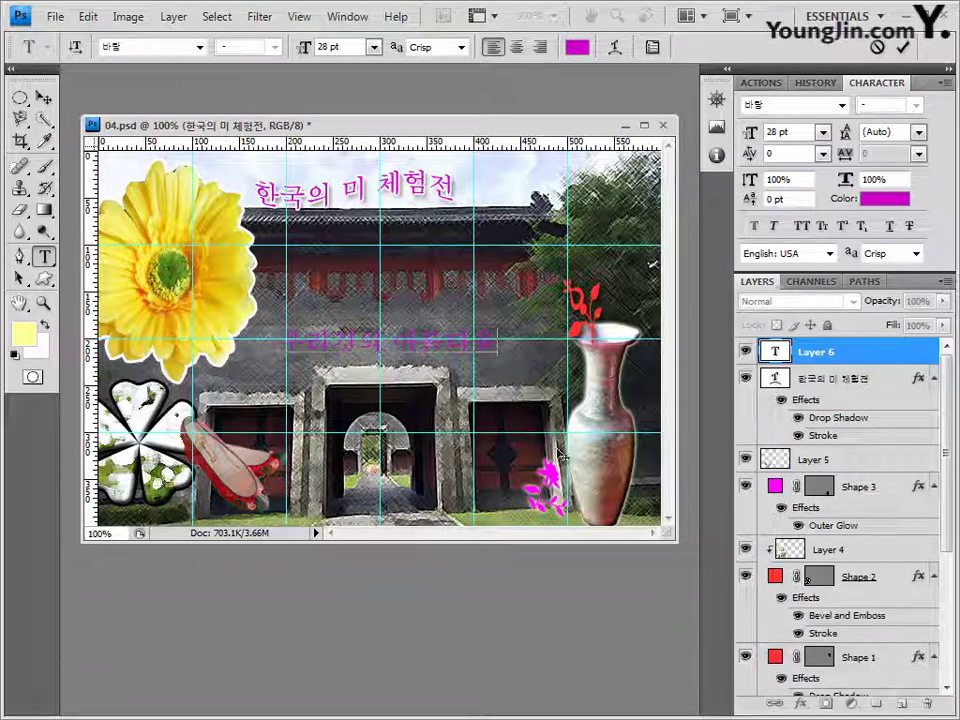
{"action": "type", "text": "ㅗ"}
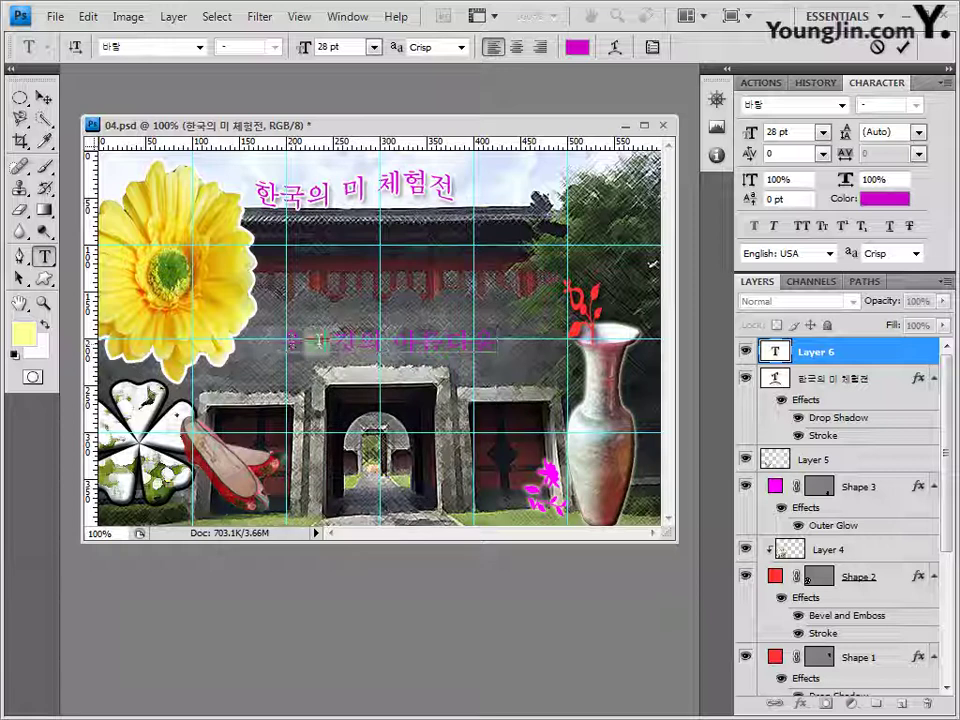
Set the text 우리것의 아름다움 to the 궁서 font at 30 pt
{"action": "left_click_drag", "start_coordinate": [288, 342], "coordinate": [531, 349]}
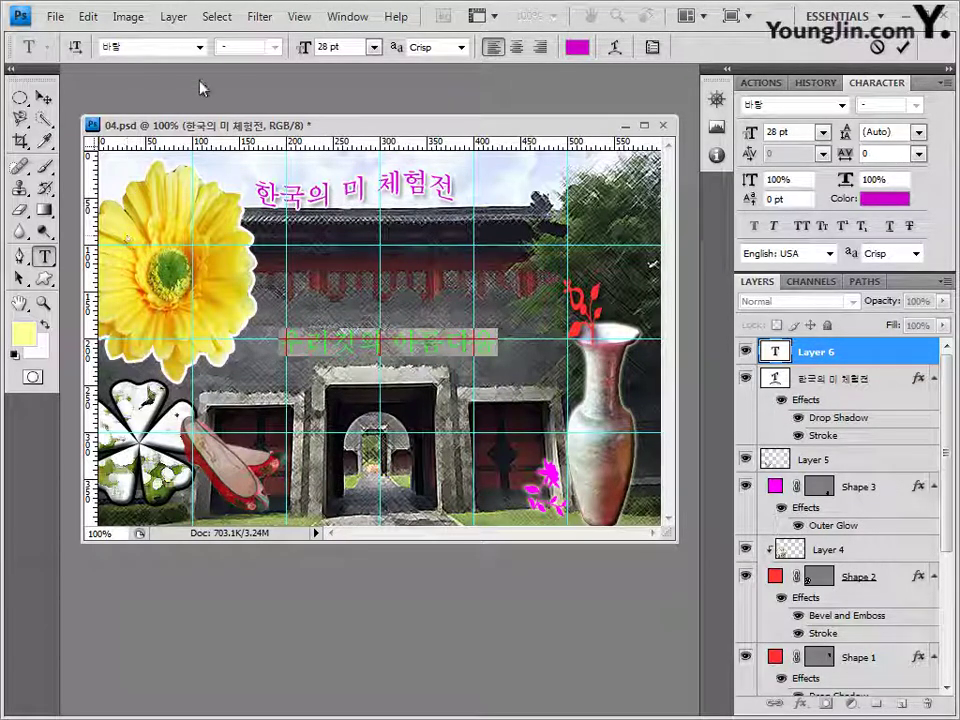
{"action": "left_click", "coordinate": [199, 47]}
{"action": "scroll", "coordinate": [270, 287], "scroll_direction": "up", "scroll_amount": 5}
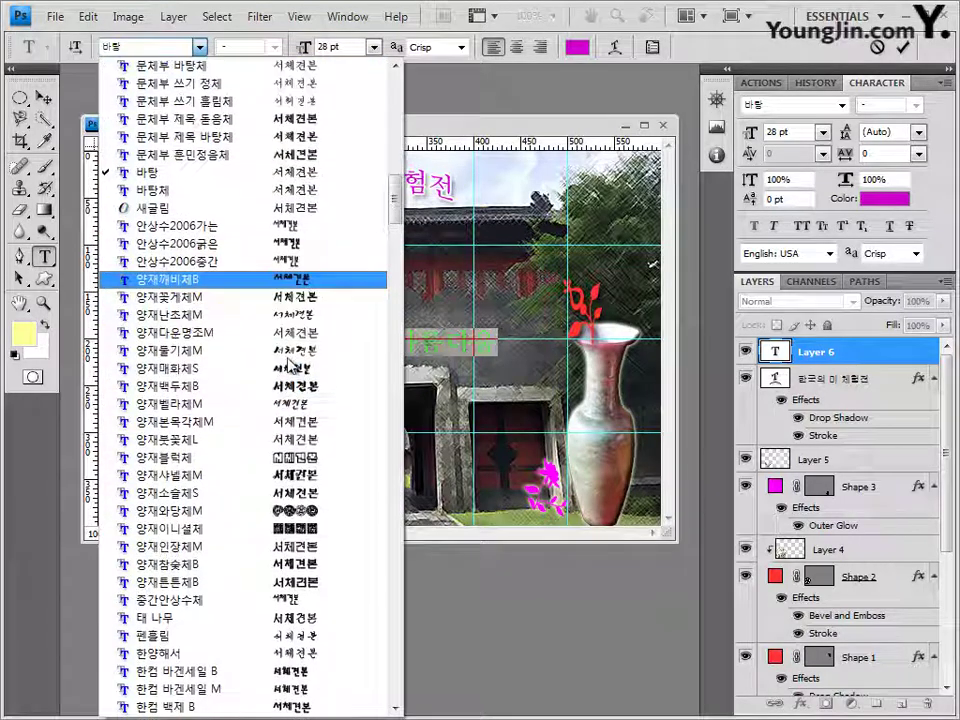
{"action": "left_click_drag", "start_coordinate": [398, 190], "coordinate": [398, 130]}
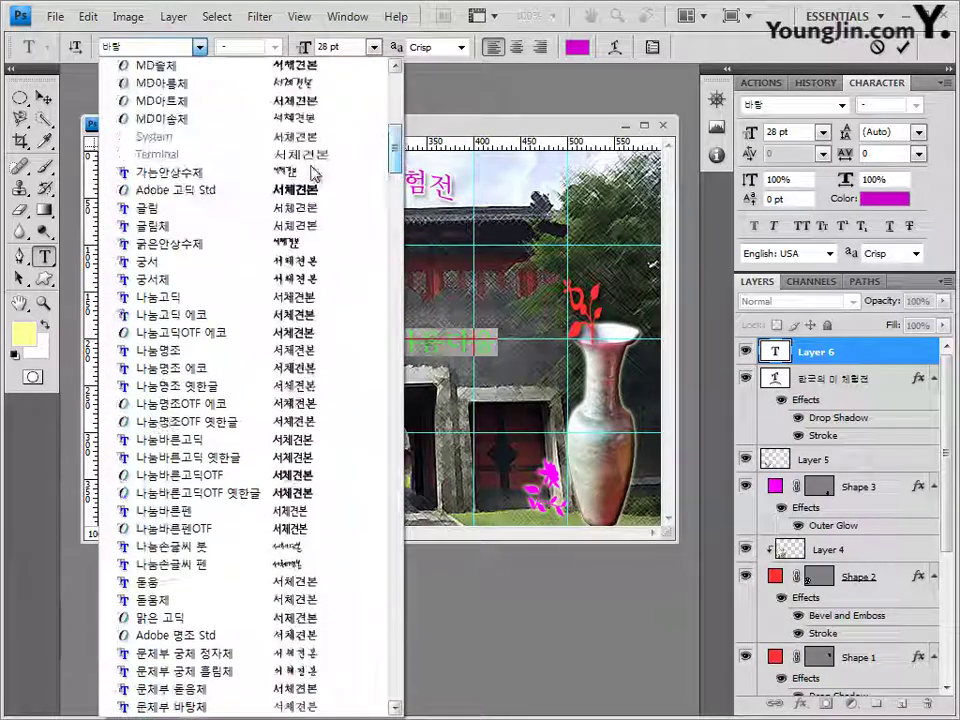
{"action": "left_click", "coordinate": [300, 261]}
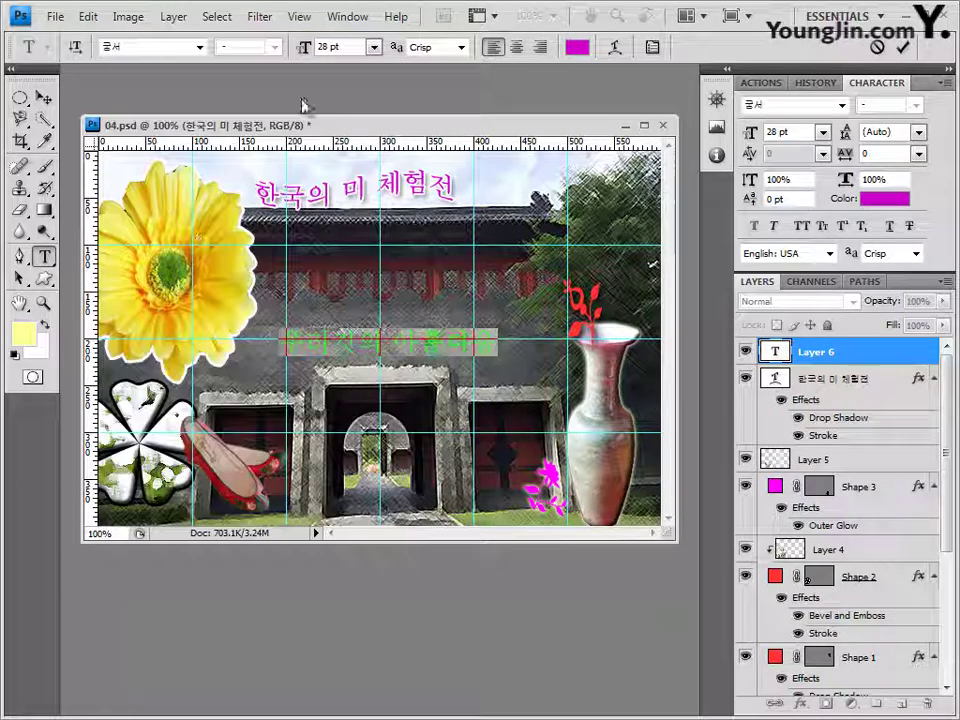
{"action": "left_click", "coordinate": [345, 46]}
{"action": "type", "text": "30"}
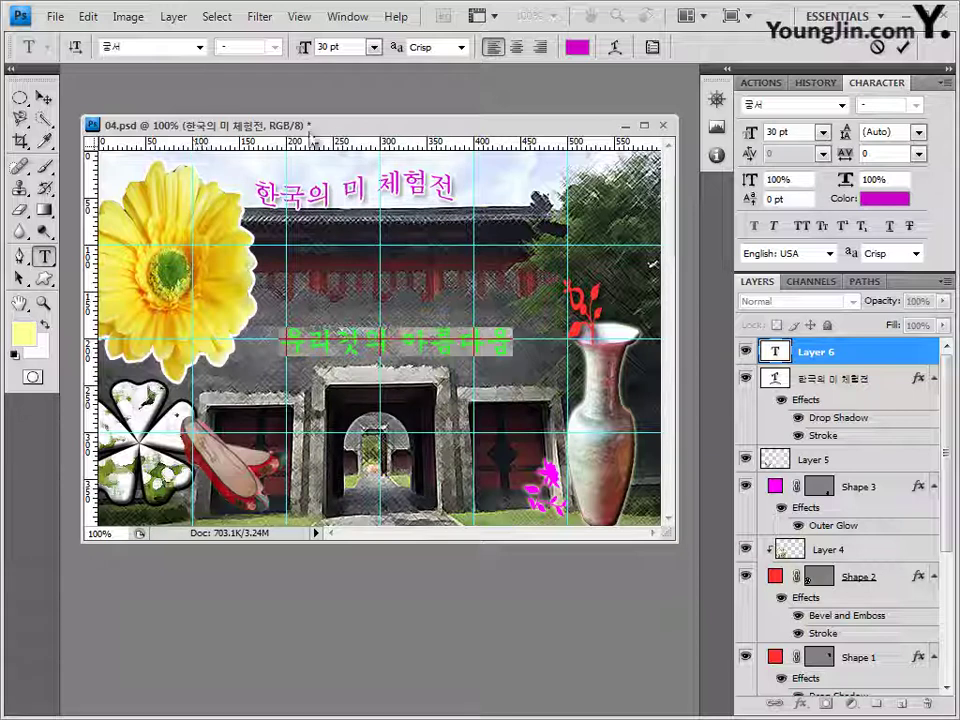
Set the color of the text 우리것의 아름다움 to ffffff and commit the text
{"action": "left_click", "coordinate": [577, 47]}
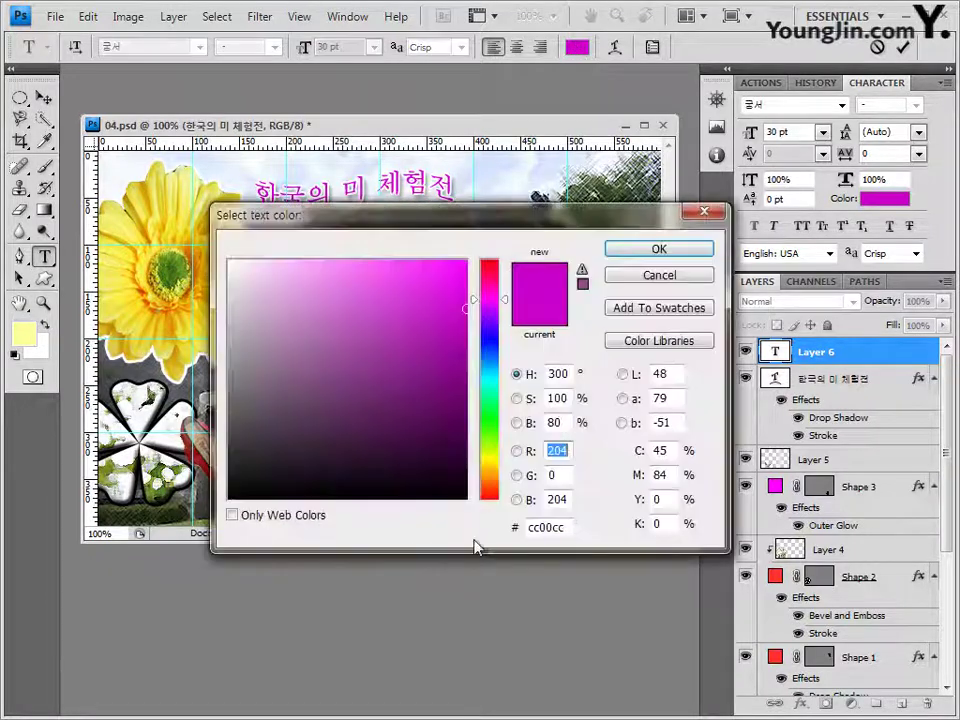
{"action": "left_click", "coordinate": [556, 527]}
{"action": "type", "text": "0"}
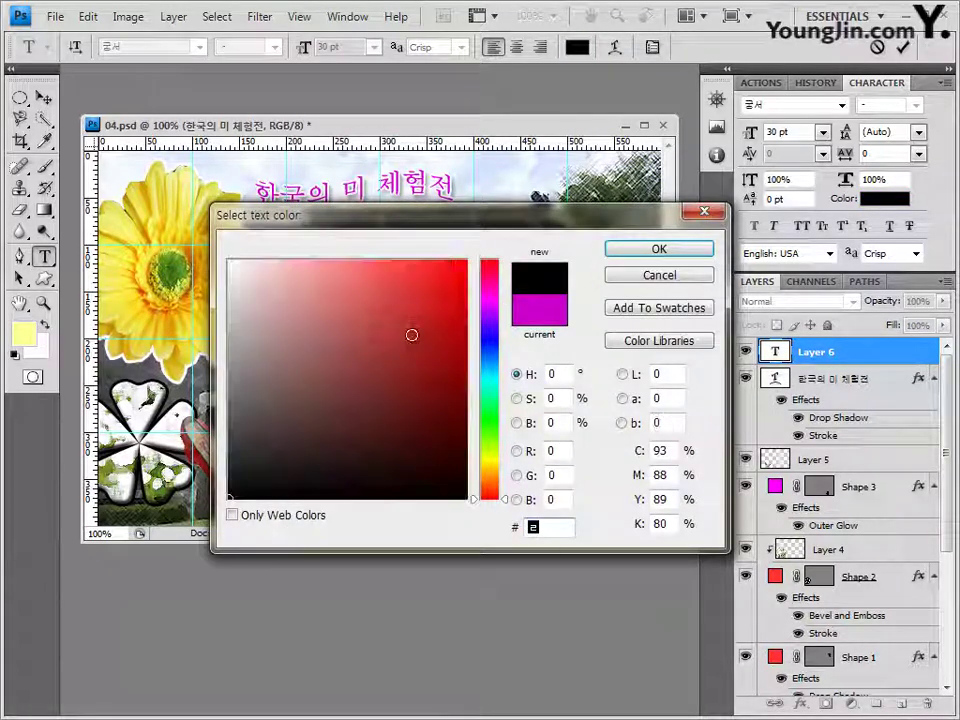
{"action": "key", "text": "BackSpace"}
{"action": "type", "text": "ffffff"}
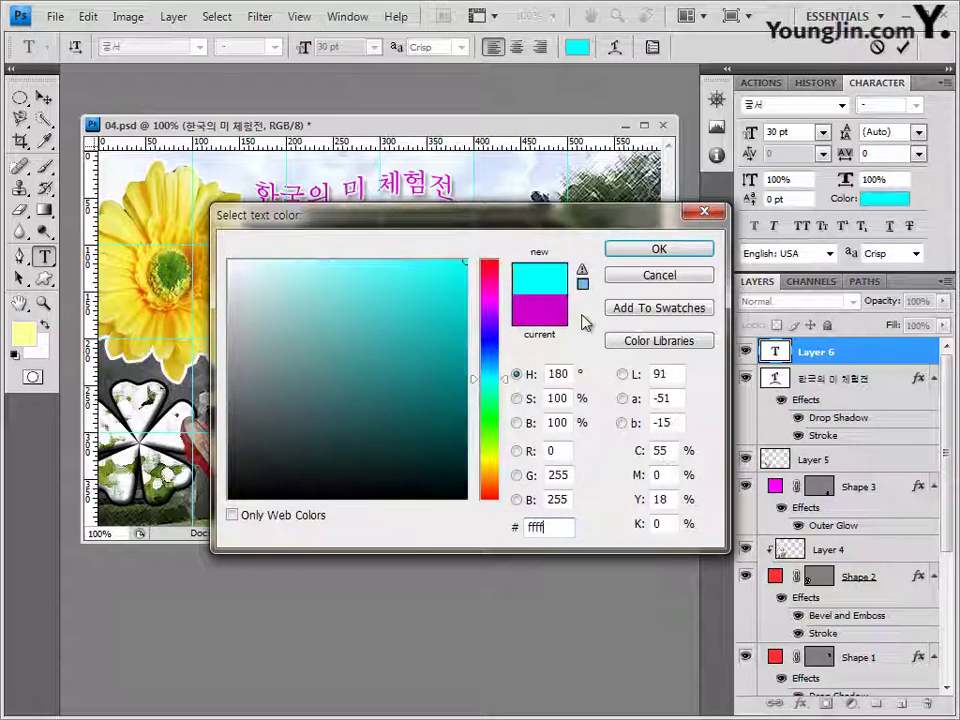
{"action": "left_click", "coordinate": [673, 250]}
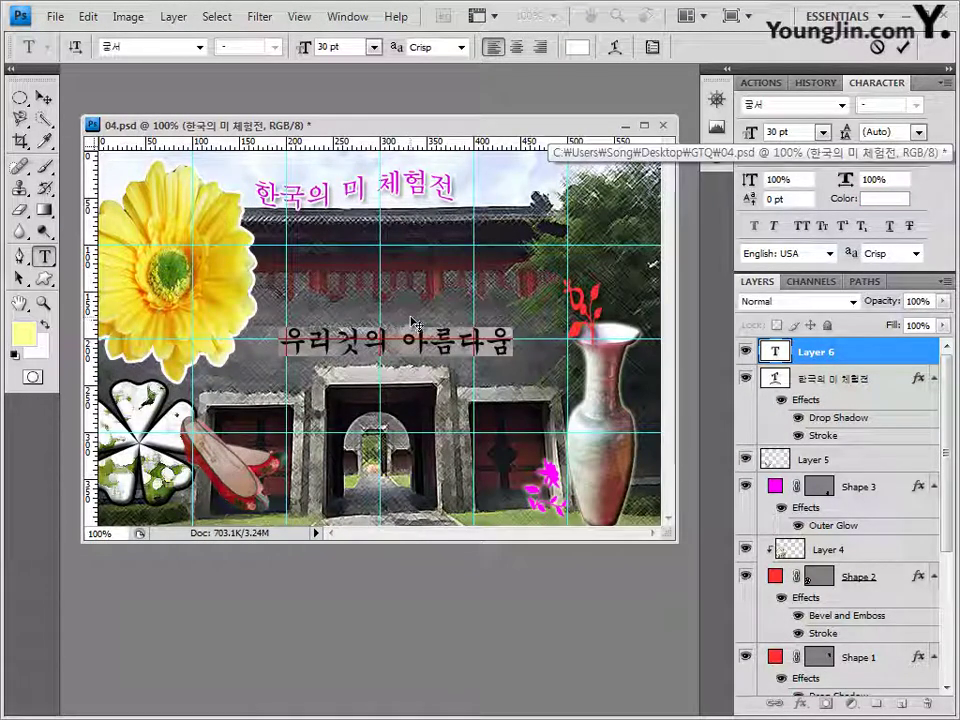
{"action": "left_click", "coordinate": [877, 354]}
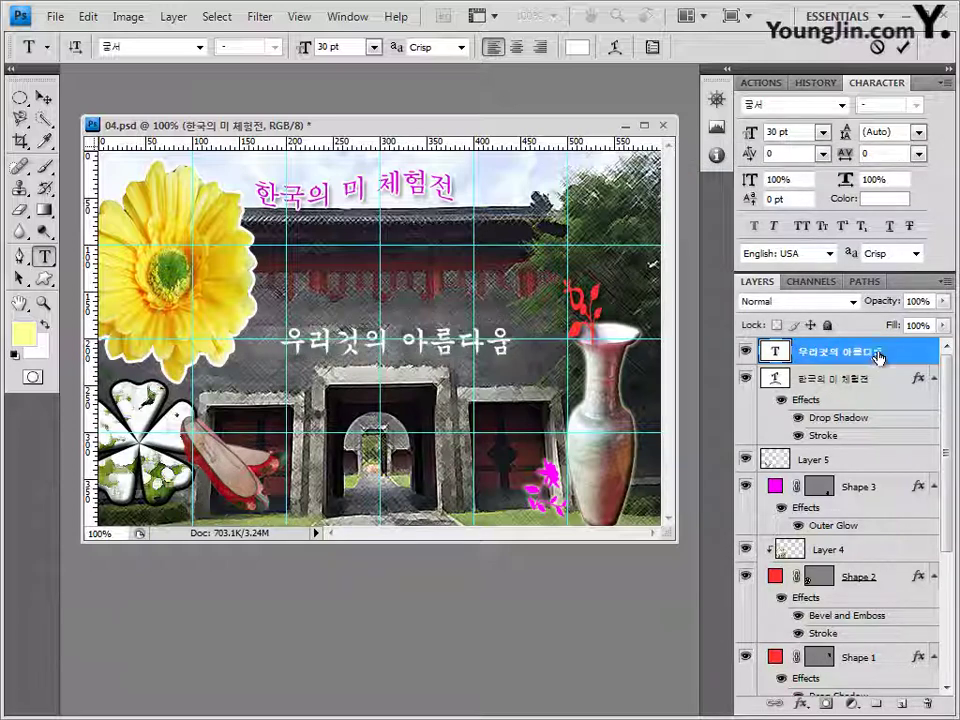
Add a 3 px outside stroke in 990099 to the text 우리것의 아름다움 and move the text slightly left above the doorway
{"action": "left_click", "coordinate": [800, 703]}
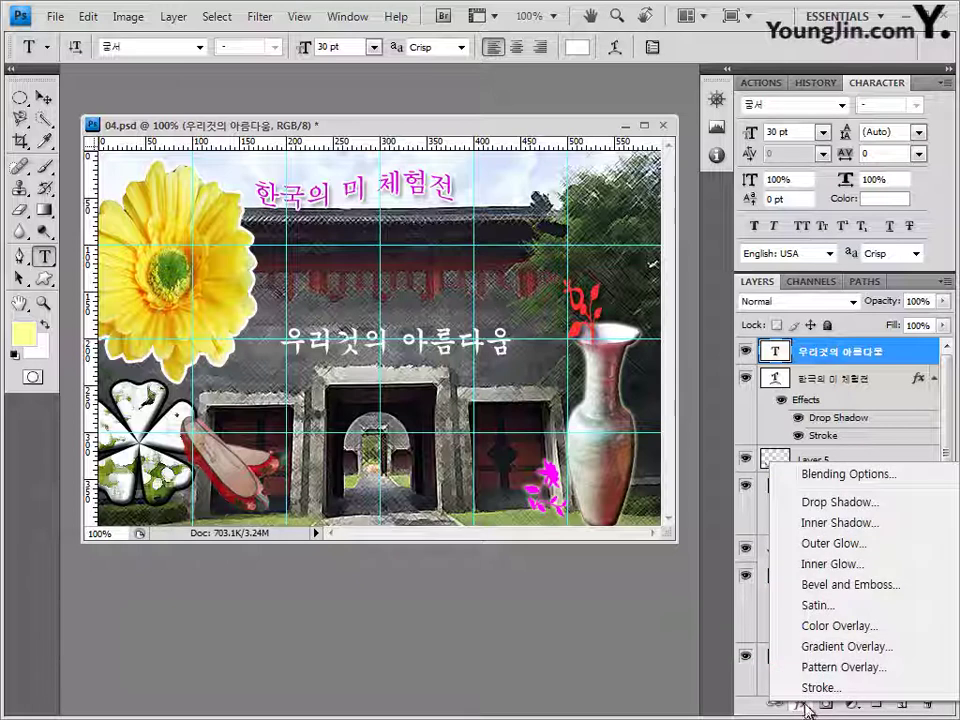
{"action": "left_click", "coordinate": [840, 689]}
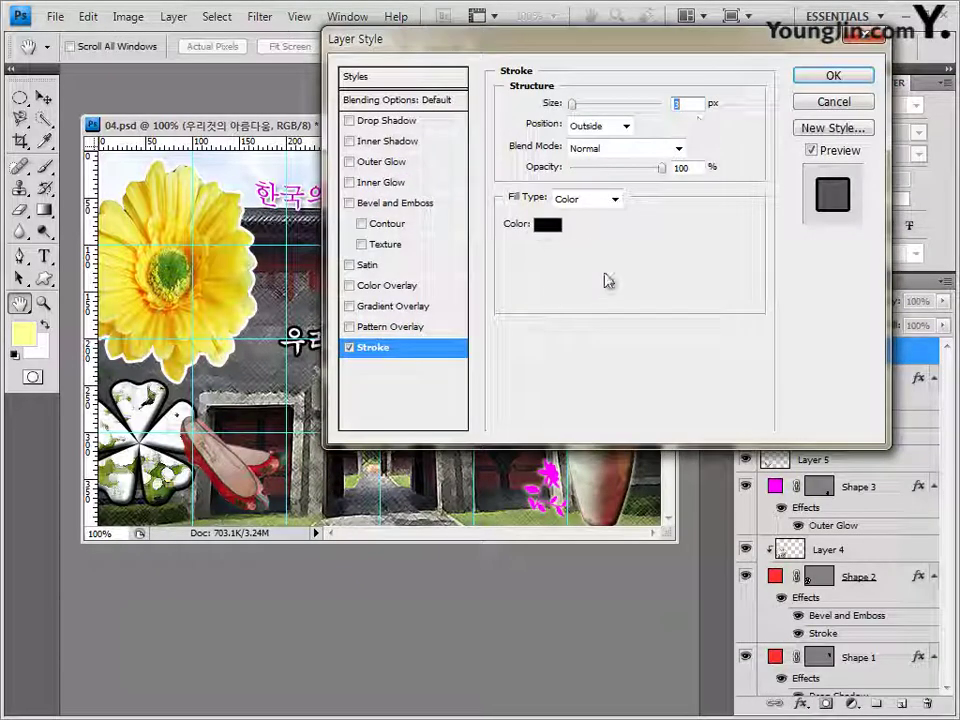
{"action": "left_click", "coordinate": [548, 224]}
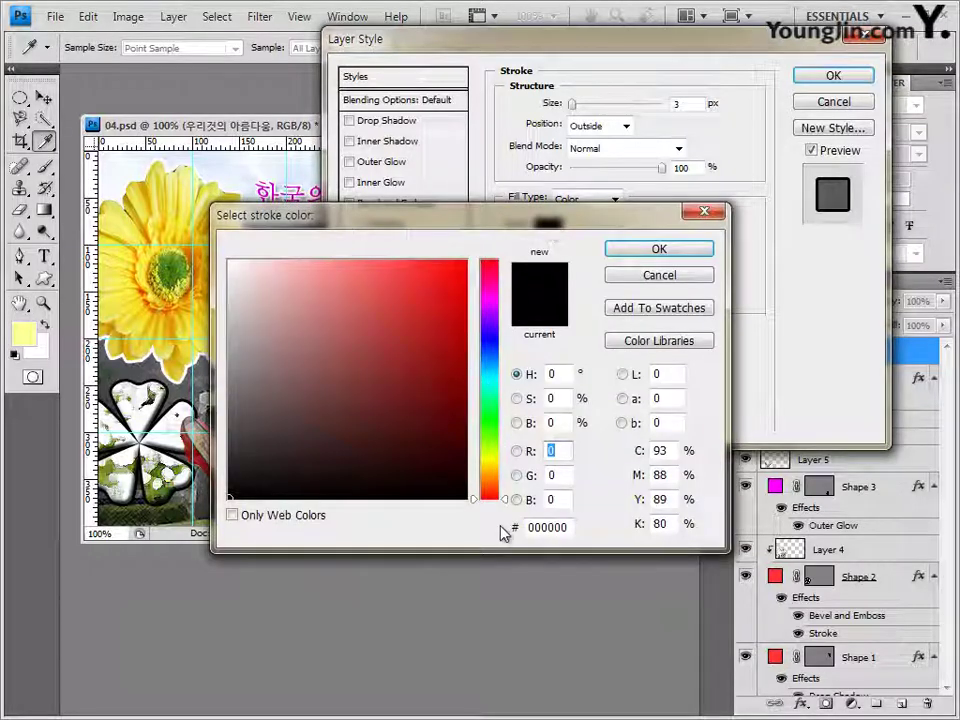
{"action": "left_click_drag", "start_coordinate": [572, 527], "coordinate": [528, 527]}
{"action": "type", "text": "990099"}
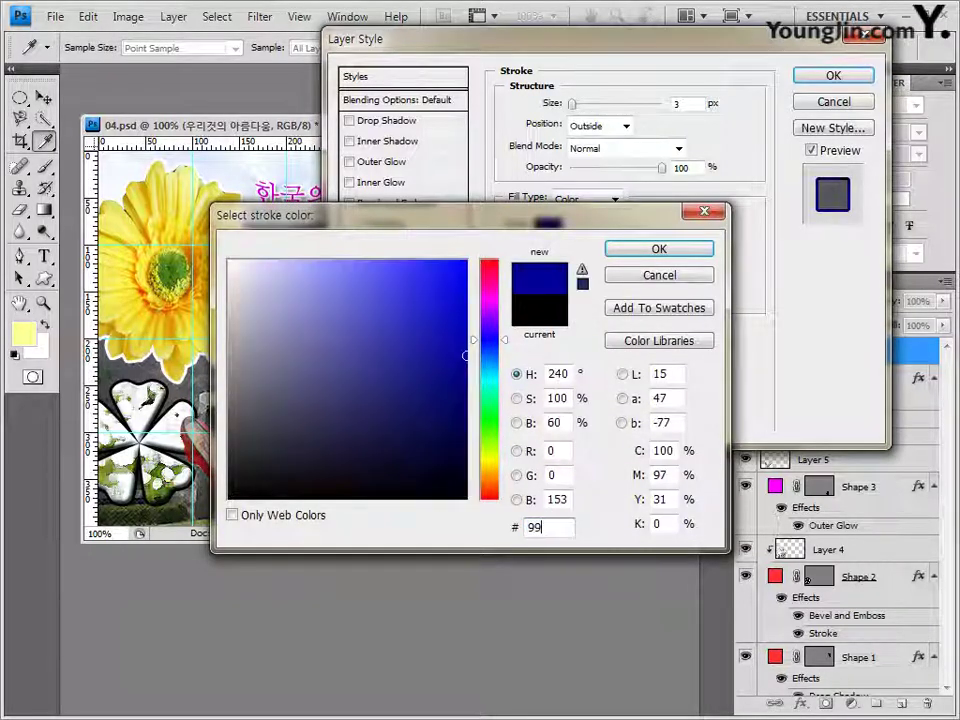
{"action": "left_click", "coordinate": [696, 249]}
{"action": "left_click", "coordinate": [838, 80]}
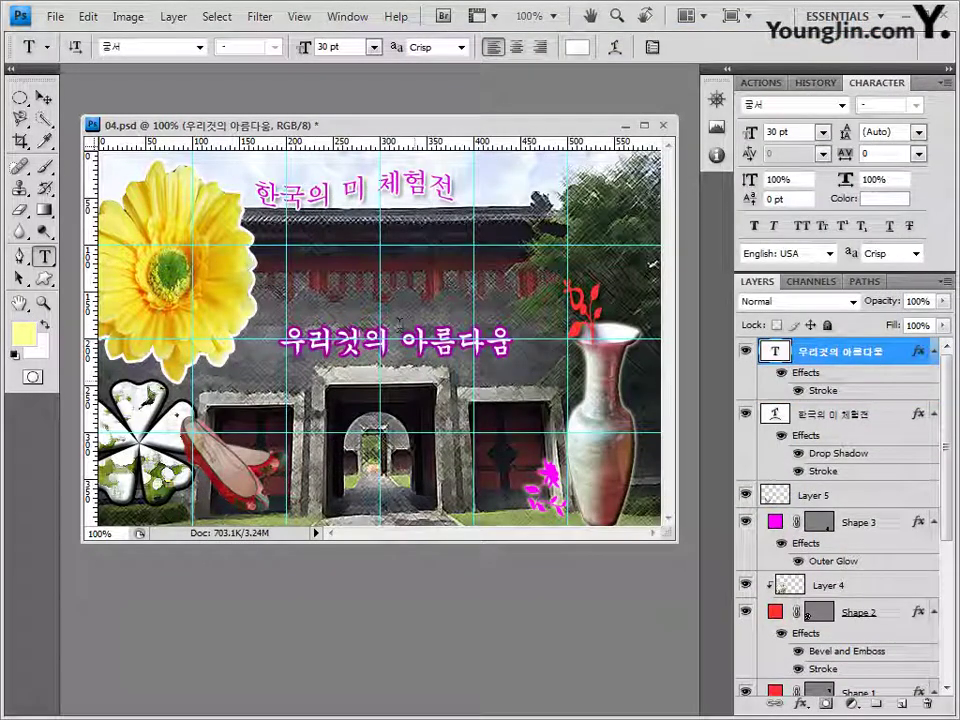
{"action": "left_click", "coordinate": [44, 97]}
{"action": "left_click_drag", "start_coordinate": [362, 356], "coordinate": [342, 356]}
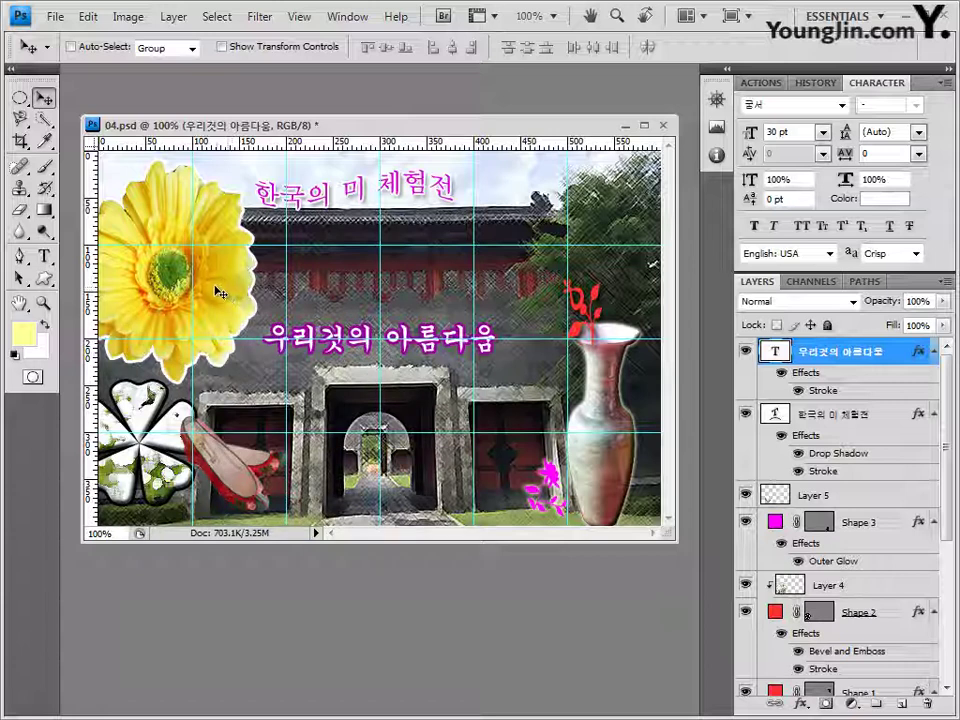
Add the text 전통문화의 멋을 감상하세요 along the picture's lower edge, starting just beside the central doorway
{"action": "left_click", "coordinate": [45, 257]}
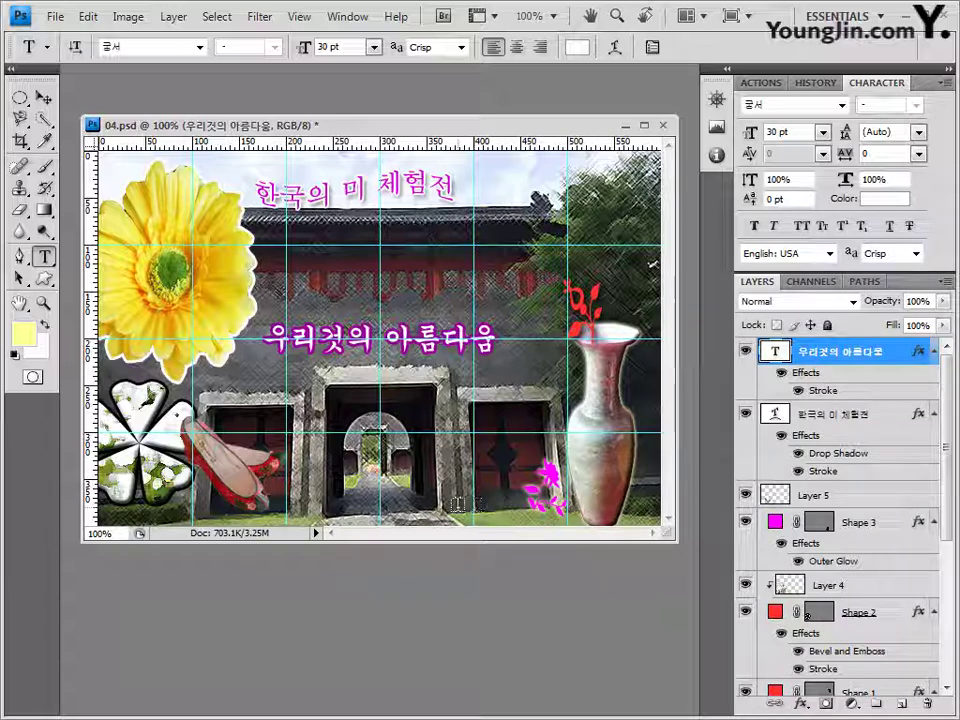
{"action": "left_click", "coordinate": [458, 503]}
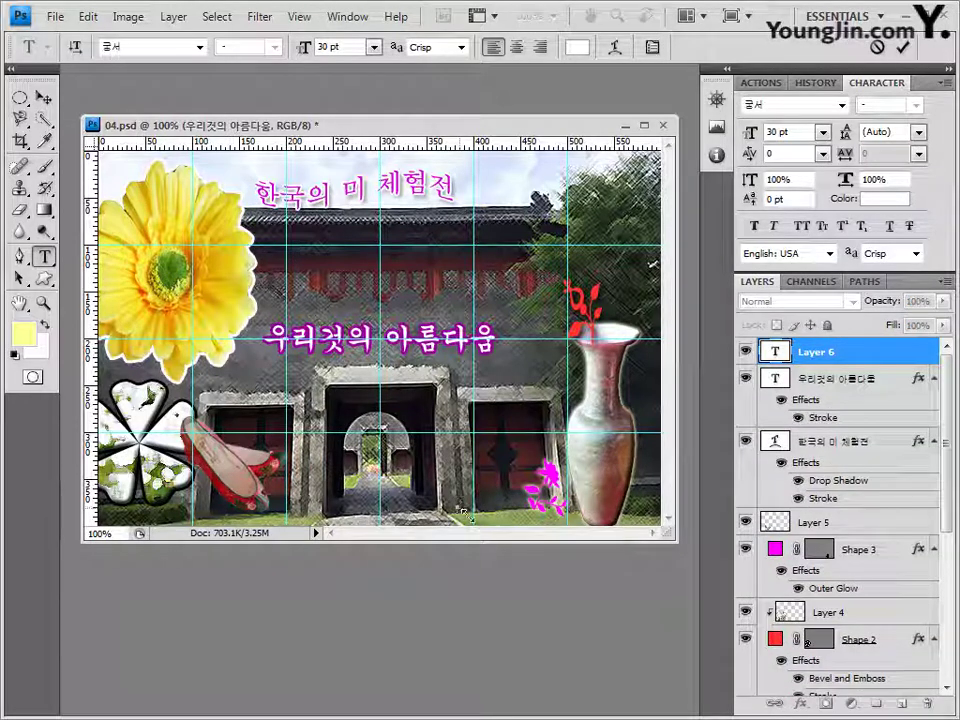
{"action": "type", "text": "전통문화의 멋을"}
Set the text 전통문화의 멋을 감상하세요 to the 돋움 font at 16 pt
{"action": "key", "text": "ctrl+a"}
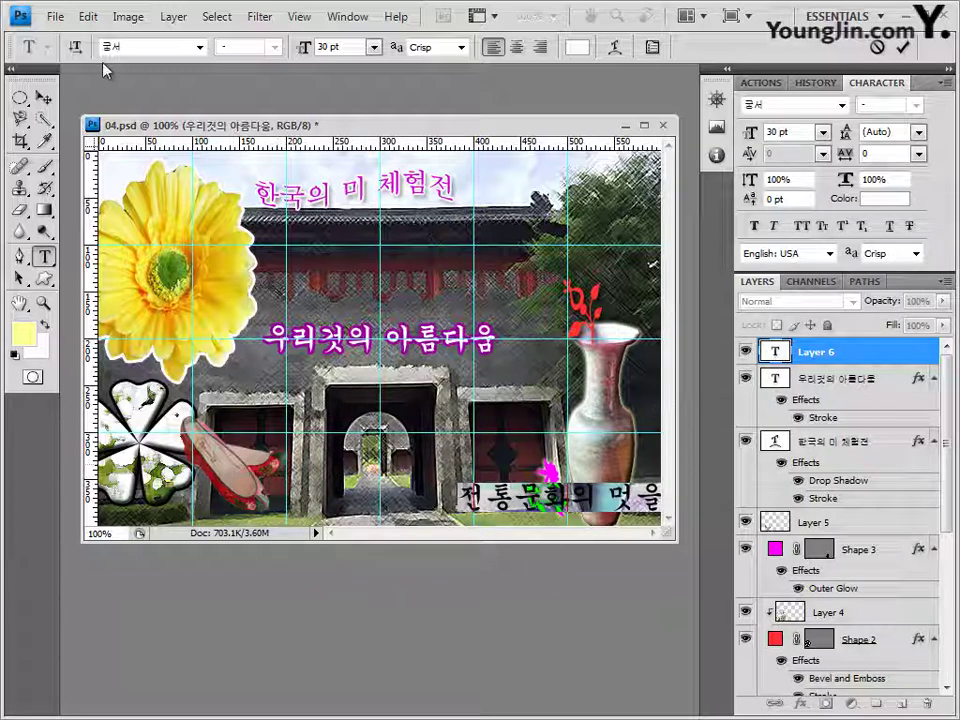
{"action": "left_click", "coordinate": [200, 48]}
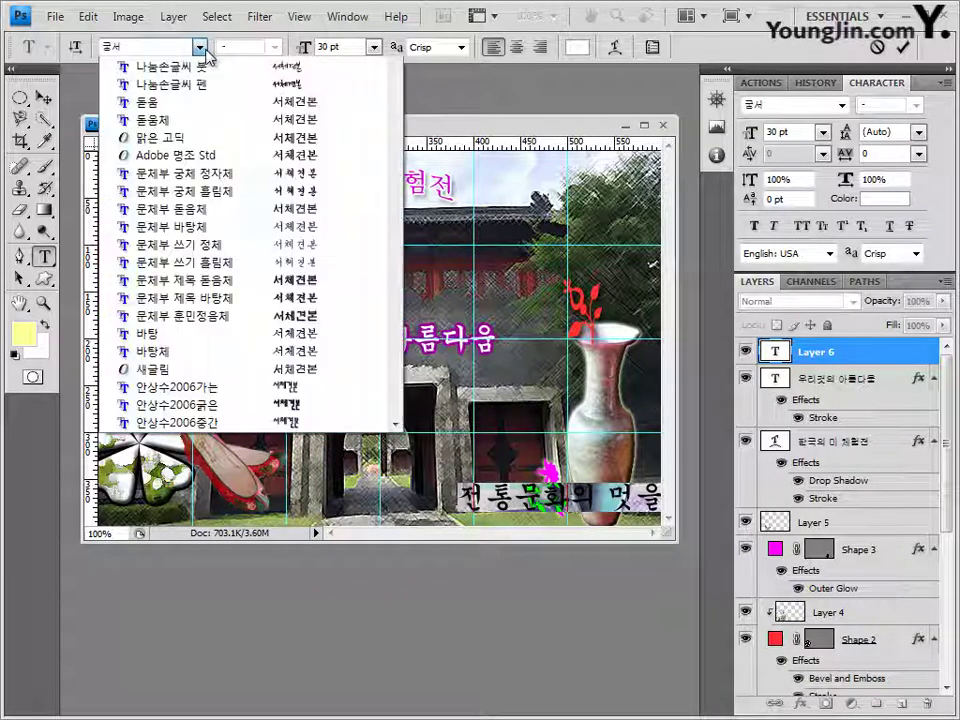
{"action": "left_click", "coordinate": [188, 388]}
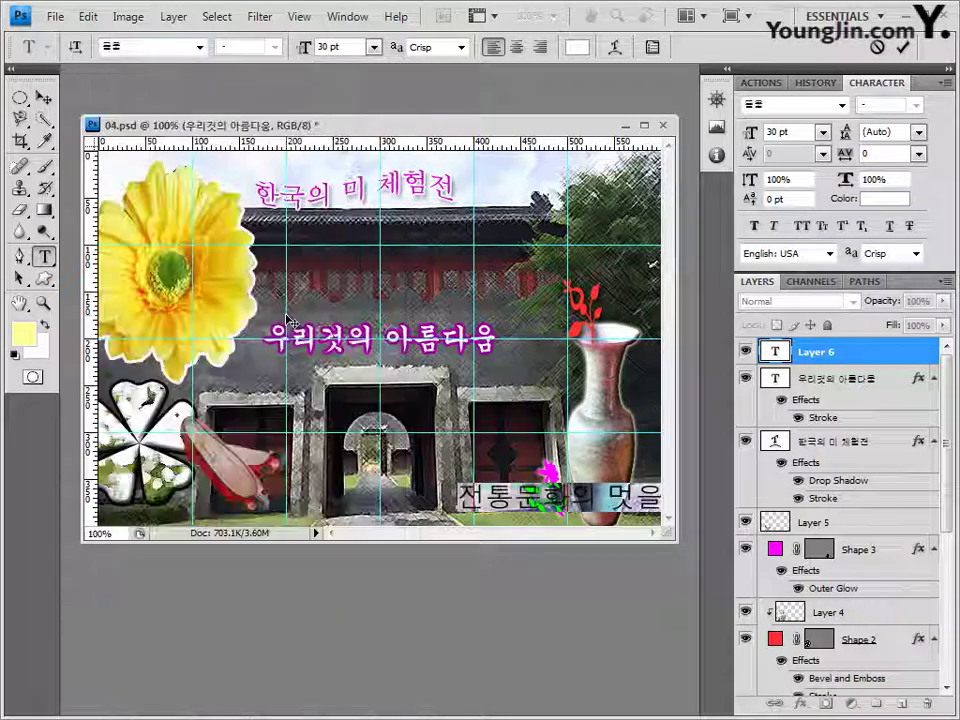
{"action": "left_click", "coordinate": [348, 49]}
{"action": "type", "text": "16"}
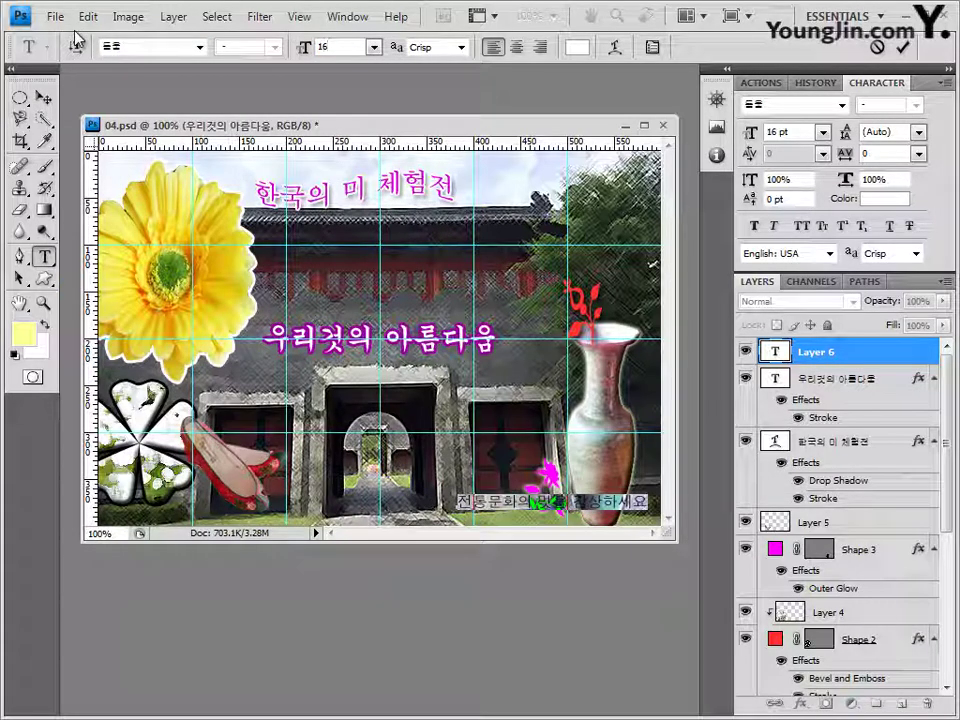
Set the color of the text 전통문화의 멋을 감상하세요 to 000000 and commit the text
{"action": "left_click", "coordinate": [579, 52]}
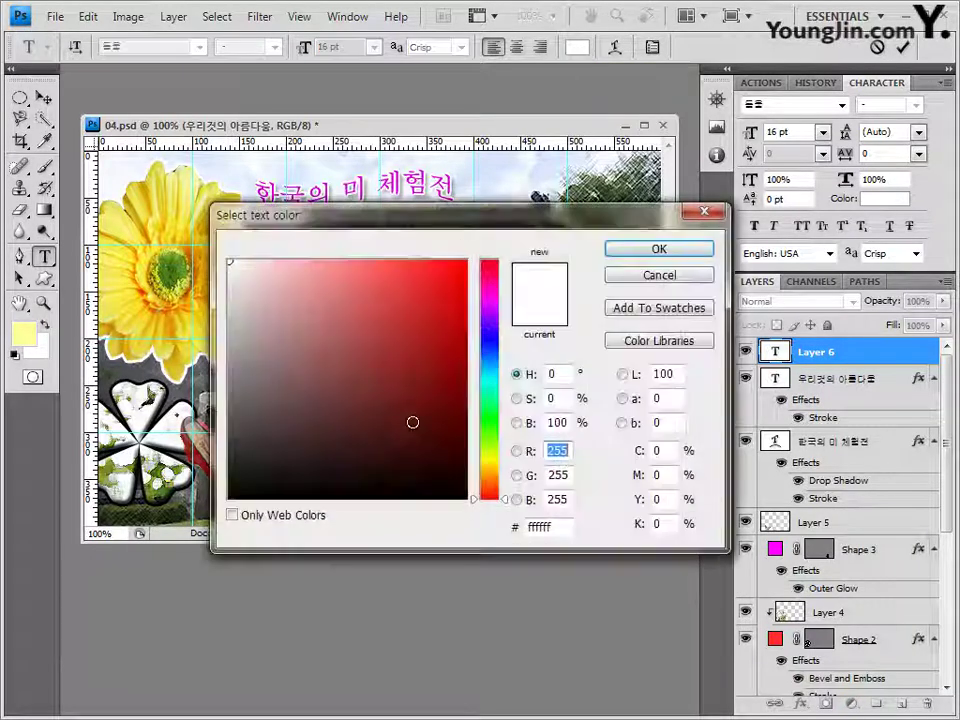
{"action": "left_click", "coordinate": [555, 527]}
{"action": "type", "text": "000000"}
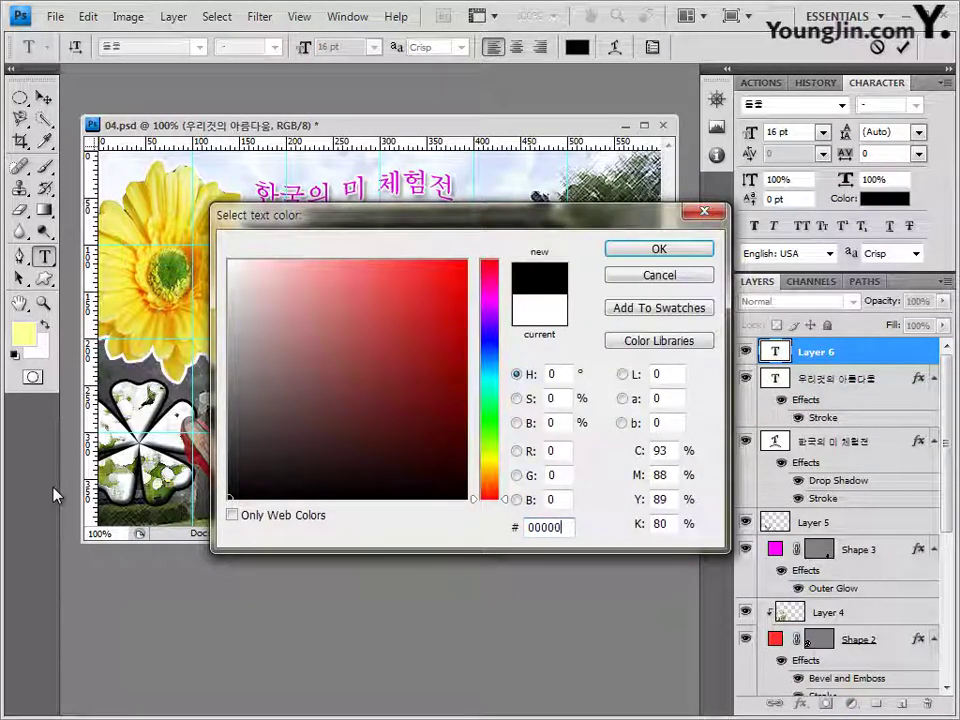
{"action": "left_click", "coordinate": [665, 258]}
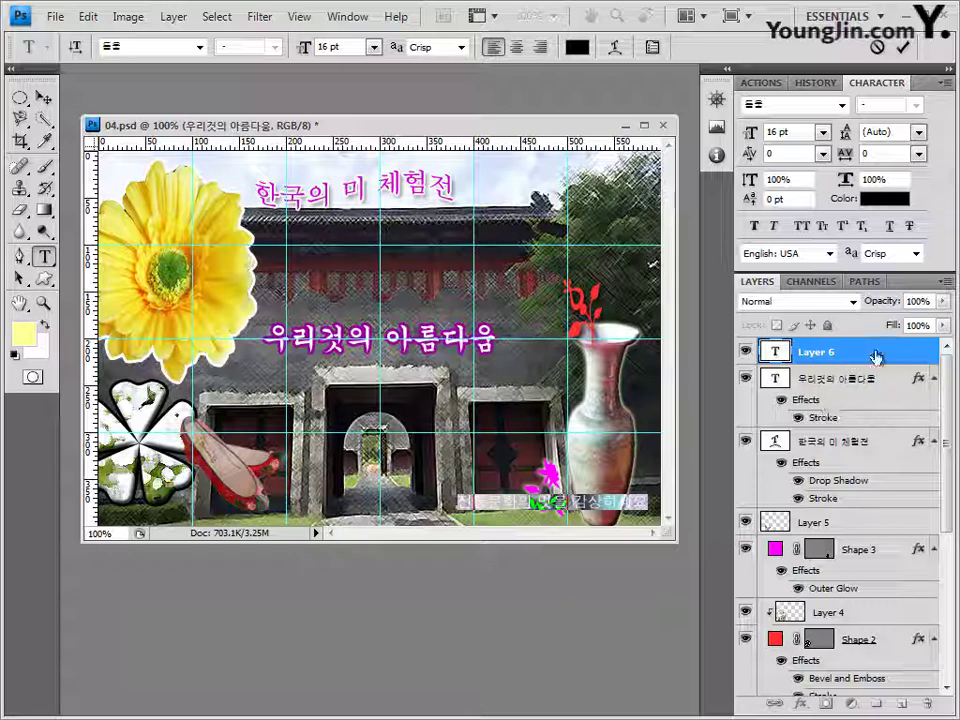
{"action": "left_click", "coordinate": [906, 353]}
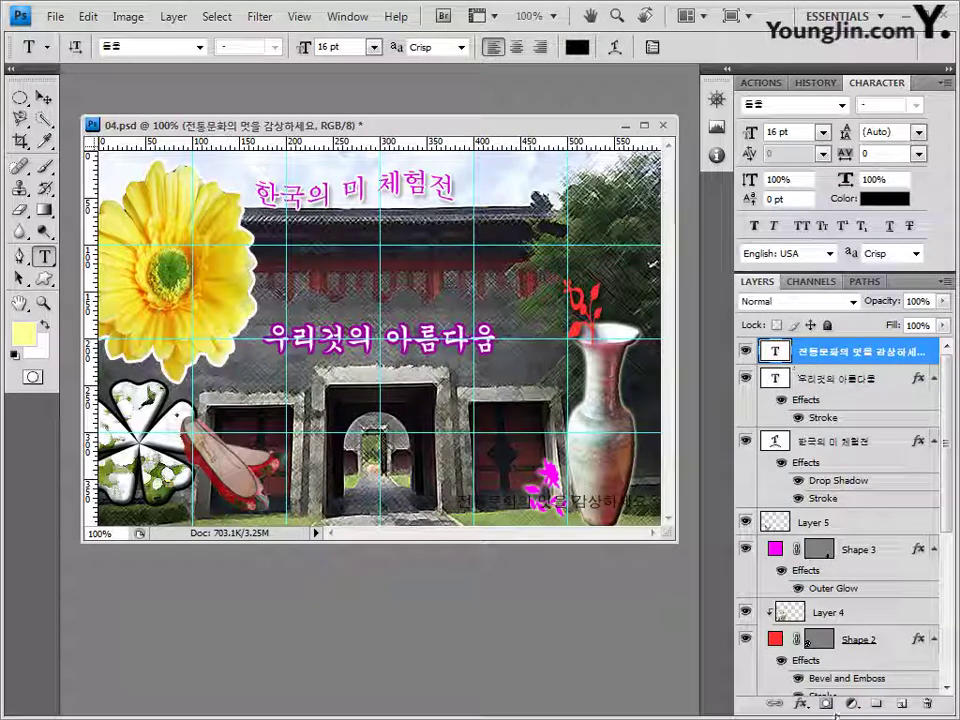
Add a 2 px outside stroke in 99ff33 to the text 전통문화의 멋을 감상하세요
{"action": "left_click", "coordinate": [800, 703]}
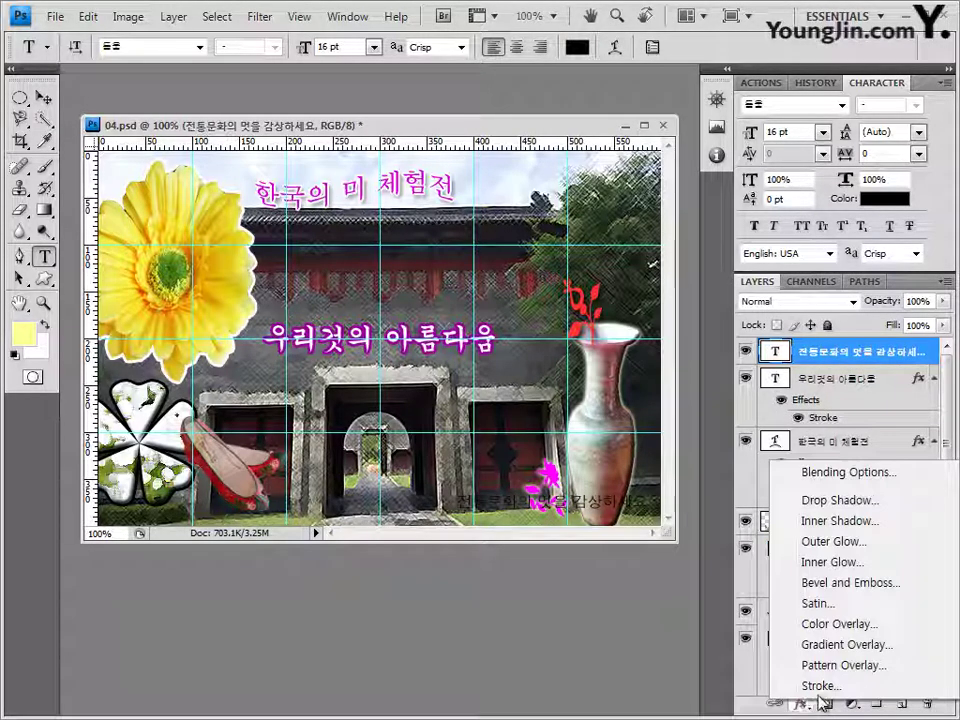
{"action": "left_click", "coordinate": [818, 686]}
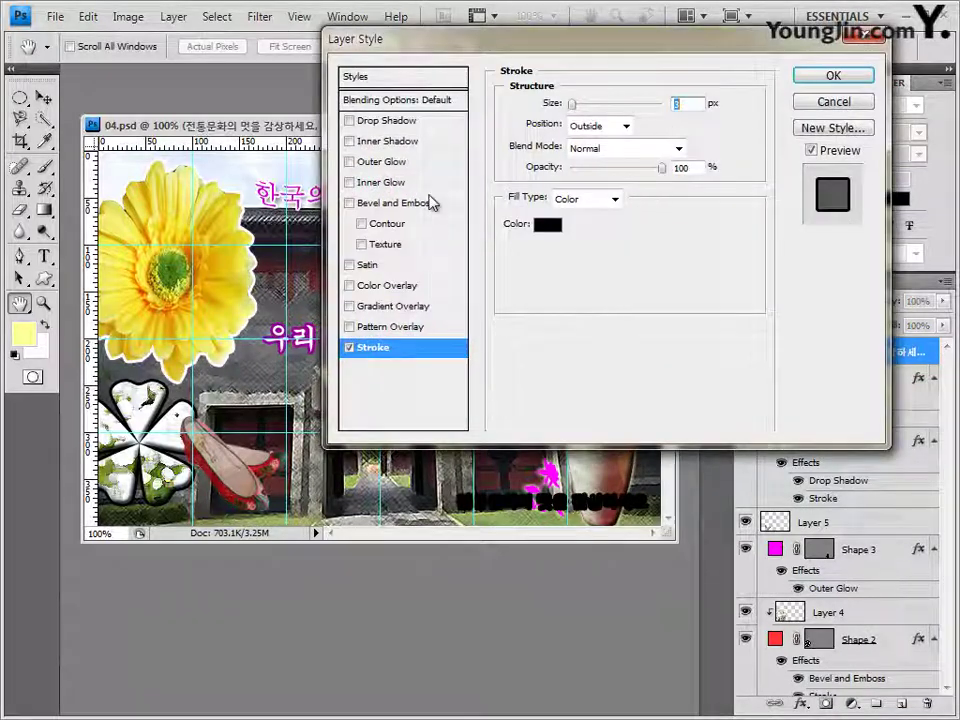
{"action": "type", "text": "2"}
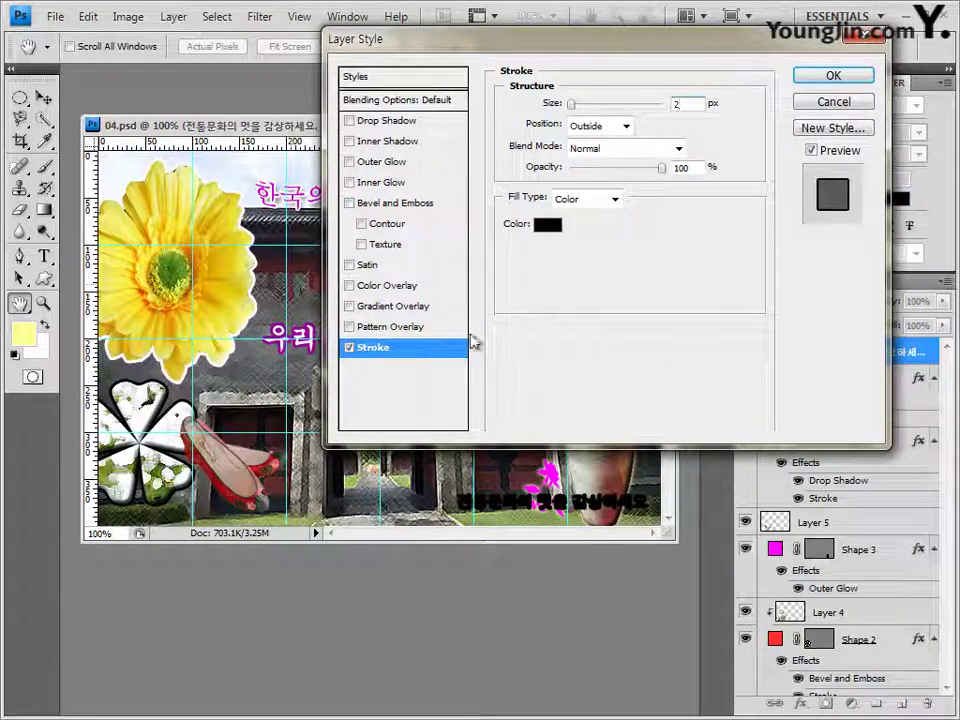
{"action": "left_click", "coordinate": [548, 224]}
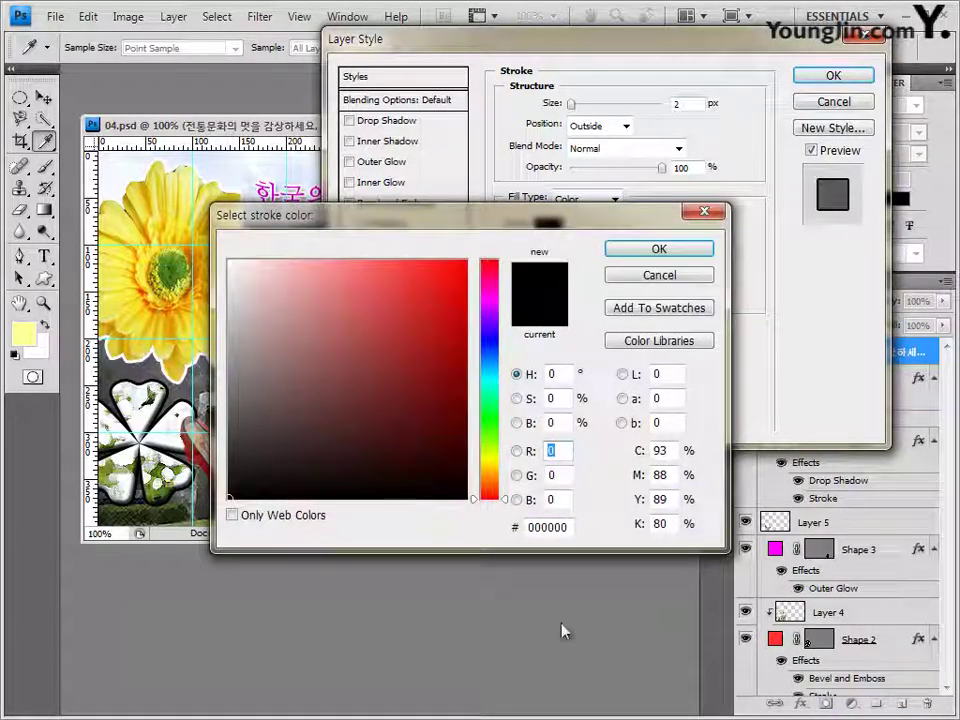
{"action": "key", "text": "Tab"}
{"action": "key", "text": "Tab"}
{"action": "key", "text": "Tab"}
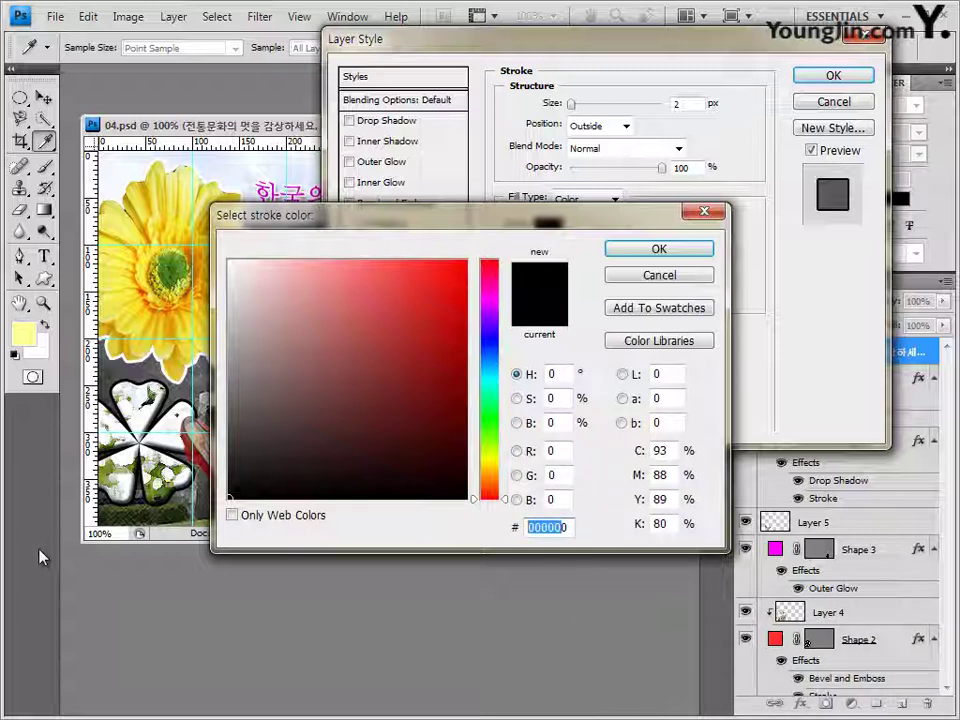
{"action": "key", "text": "BackSpace"}
{"action": "type", "text": "99ff"}
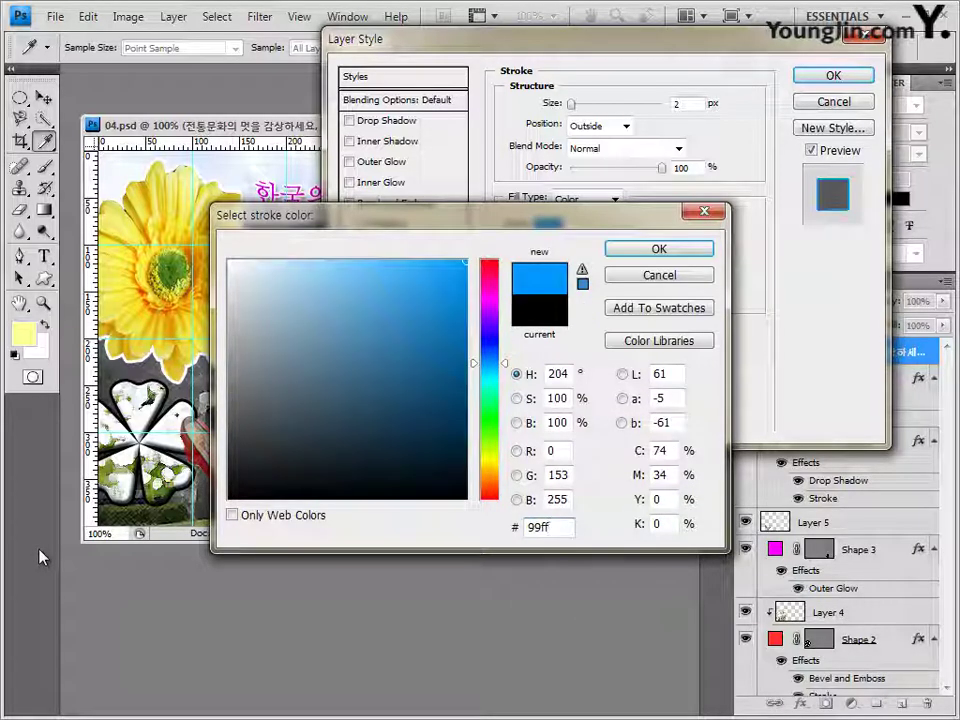
{"action": "type", "text": "33"}
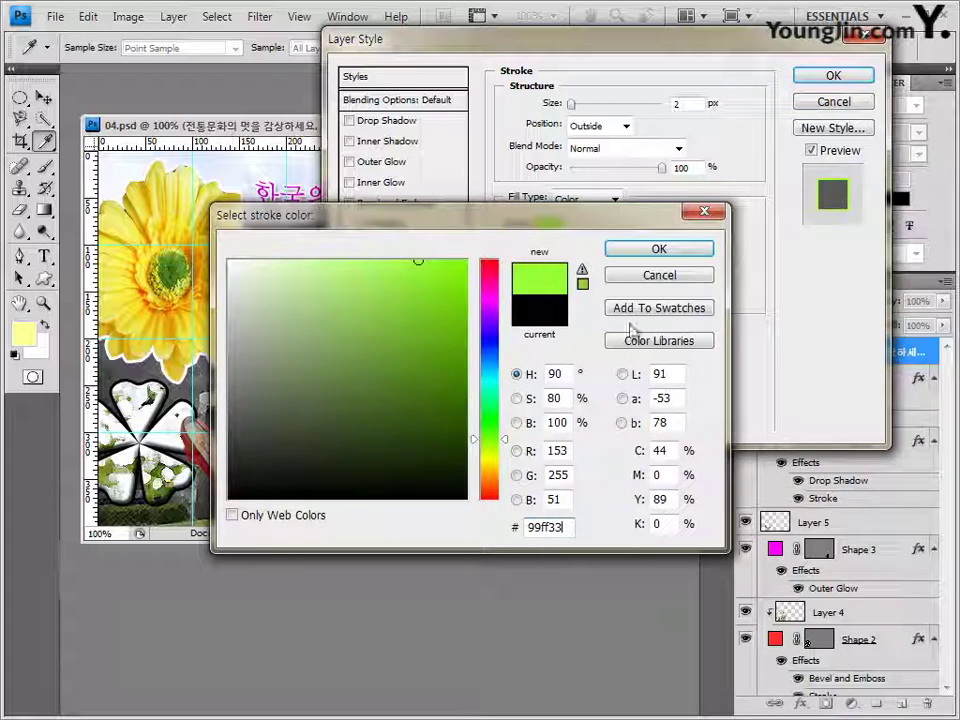
{"action": "left_click", "coordinate": [673, 251]}
{"action": "left_click", "coordinate": [834, 77]}
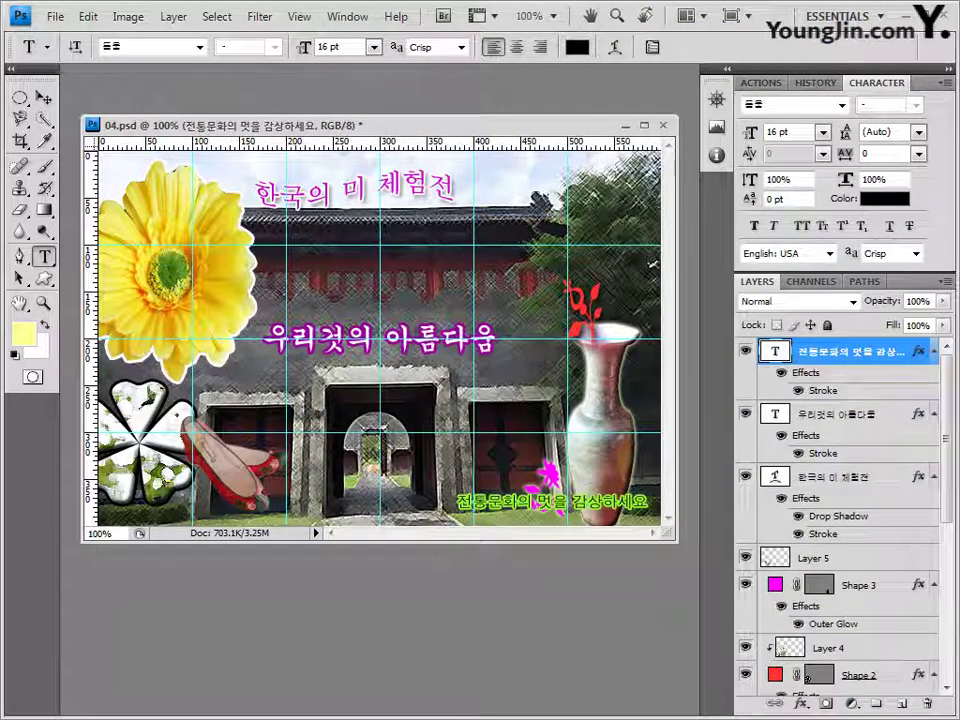
Move the text 전통문화의 멋을 감상하세요 slightly left and down along the picture's lower edge, and save 04.psd with maximized compatibility
{"action": "left_click", "coordinate": [44, 97]}
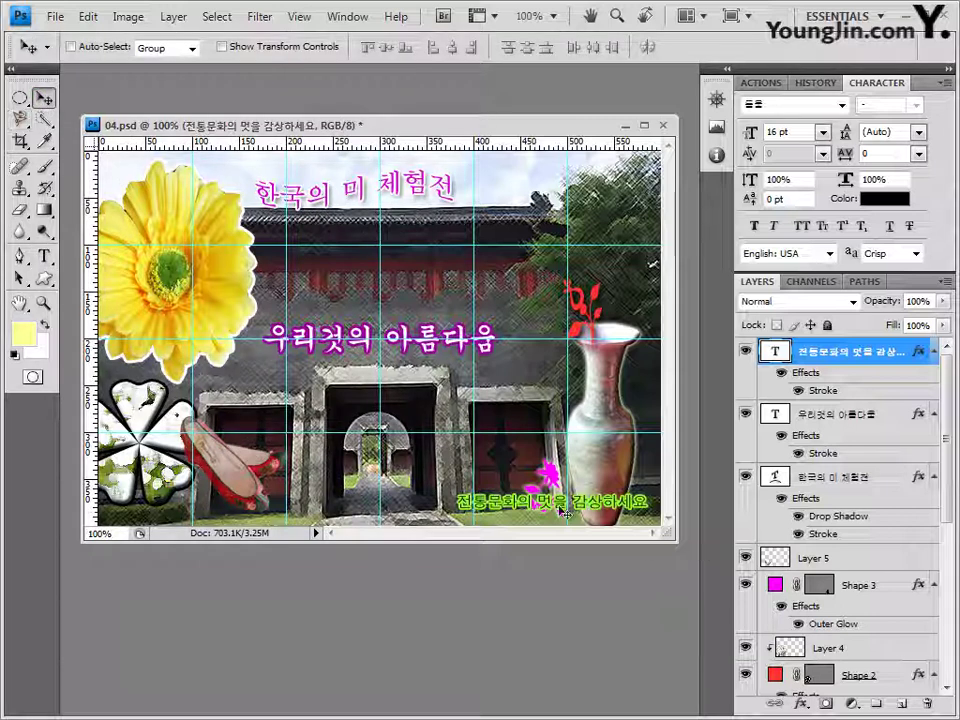
{"action": "left_click_drag", "start_coordinate": [556, 504], "coordinate": [540, 507]}
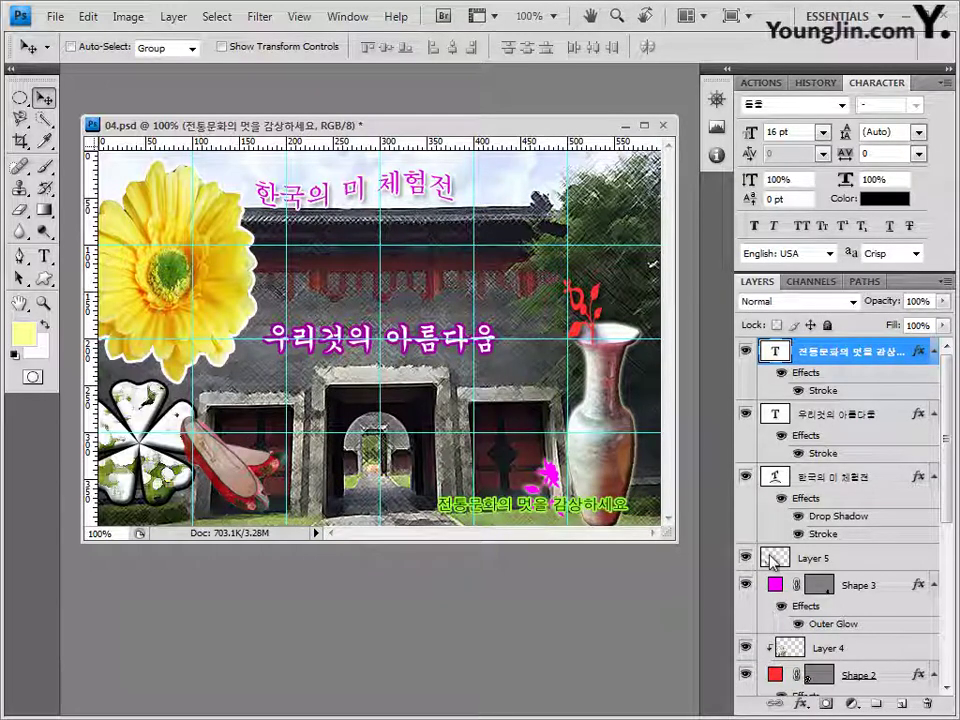
{"action": "left_click", "coordinate": [55, 16]}
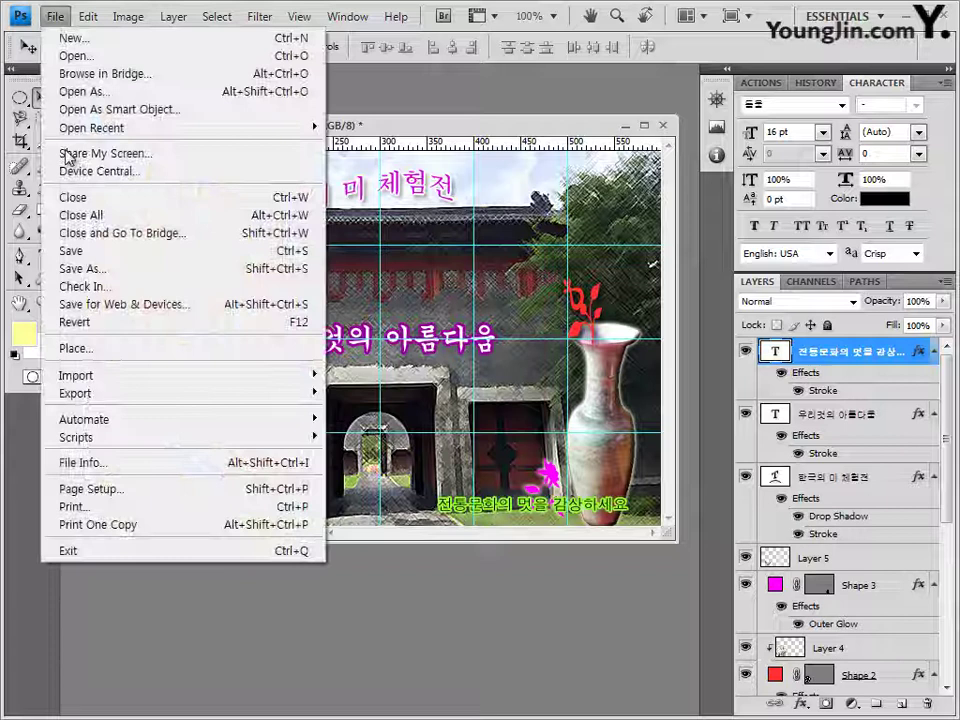
{"action": "left_click", "coordinate": [88, 251]}
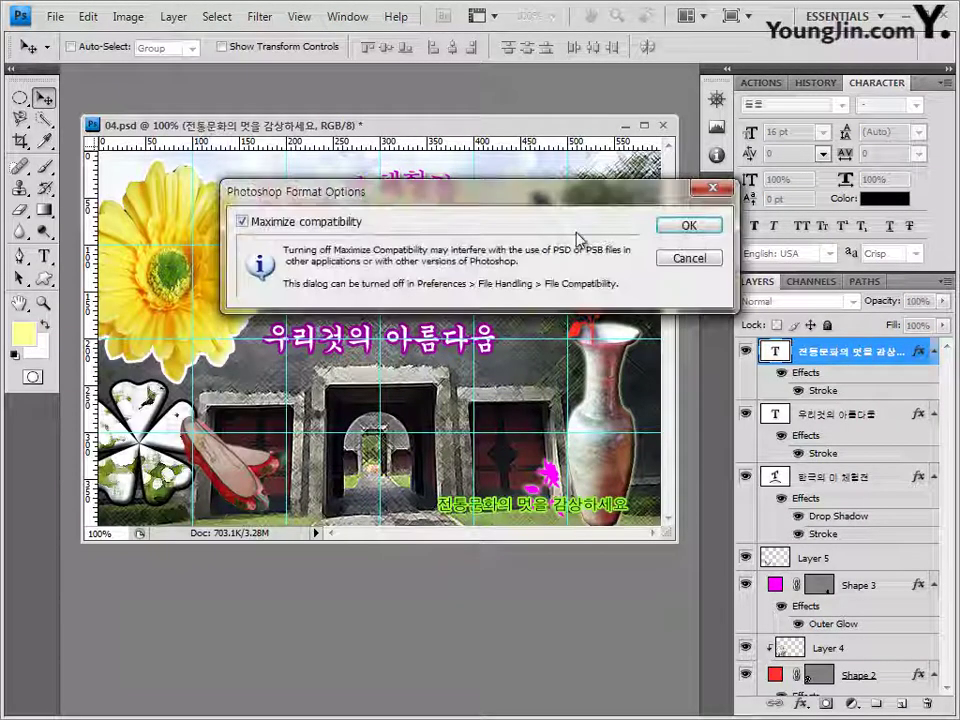
{"action": "left_click", "coordinate": [686, 224]}
Save a reduced-quality baseline JPEG version in the GTQ folder, using the existing candidate number and name pattern with the ending -4
{"action": "left_click", "coordinate": [60, 16]}
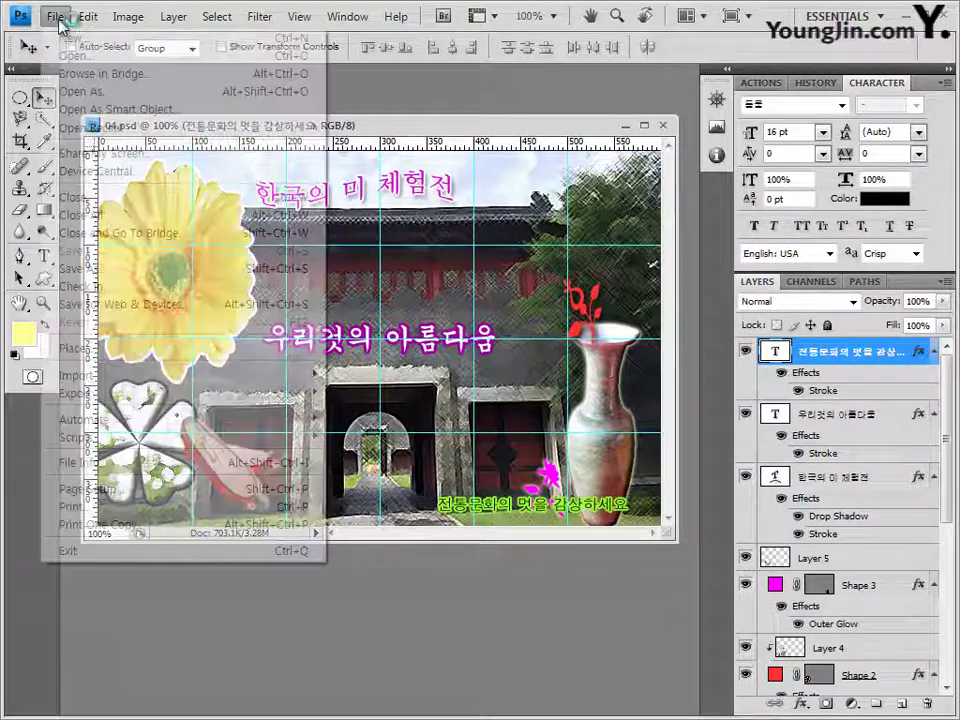
{"action": "left_click", "coordinate": [103, 268]}
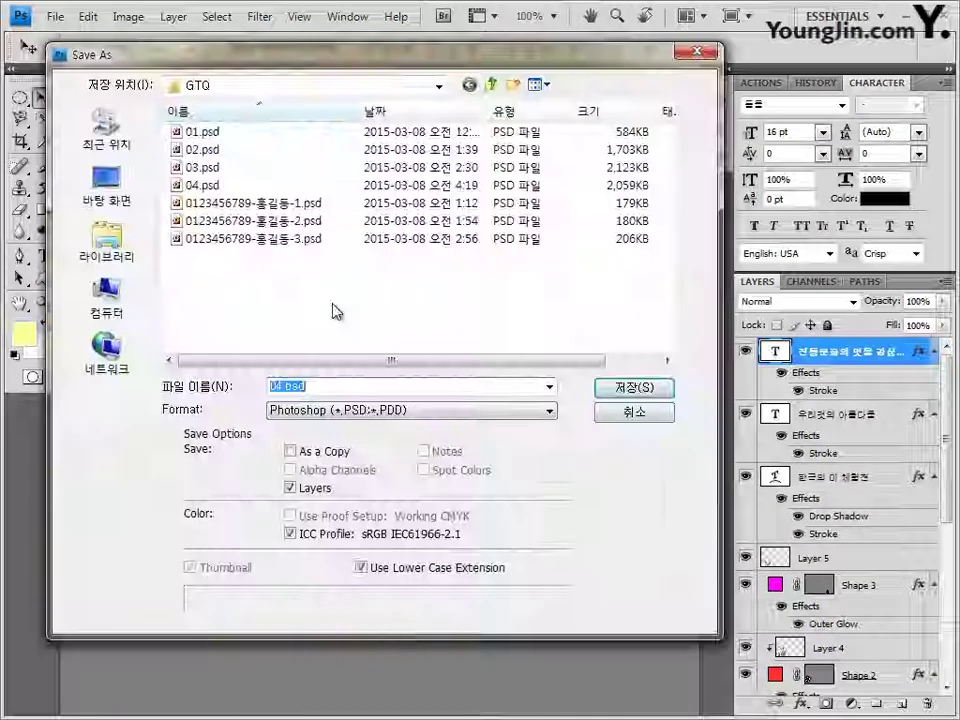
{"action": "left_click", "coordinate": [305, 239]}
{"action": "left_click", "coordinate": [341, 388]}
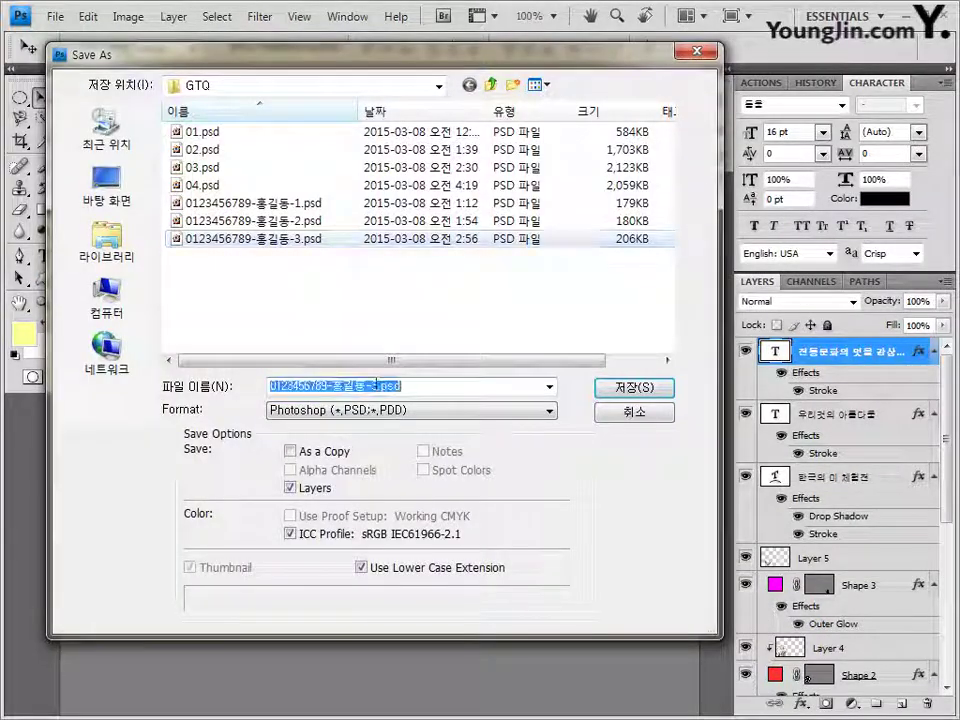
{"action": "left_click", "coordinate": [374, 388]}
{"action": "key", "text": "BackSpace"}
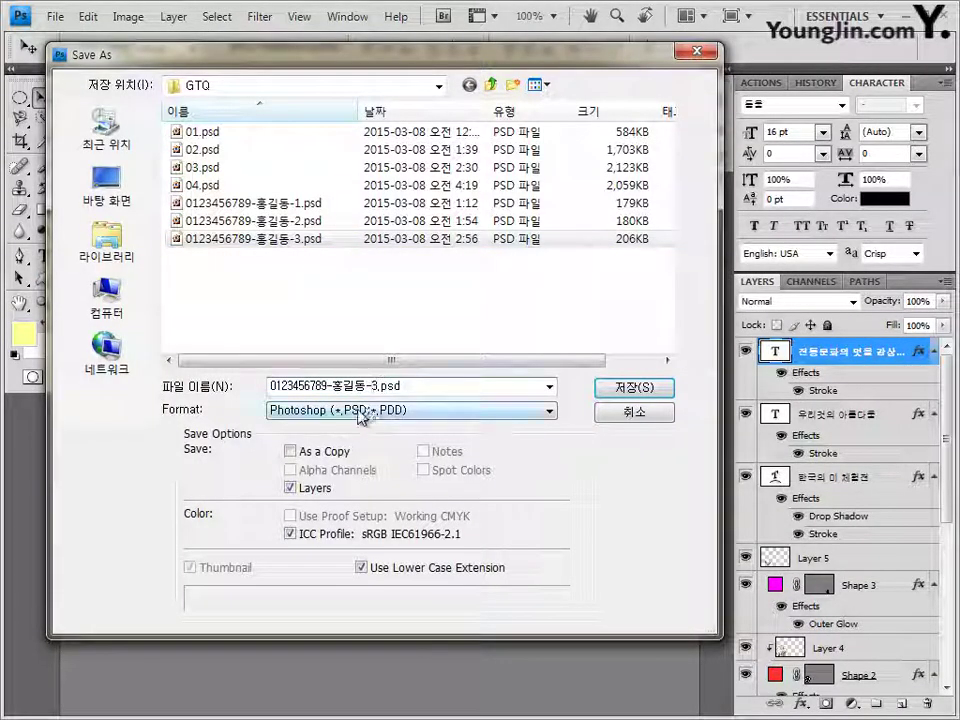
{"action": "key", "text": "BackSpace"}
{"action": "left_click", "coordinate": [343, 410]}
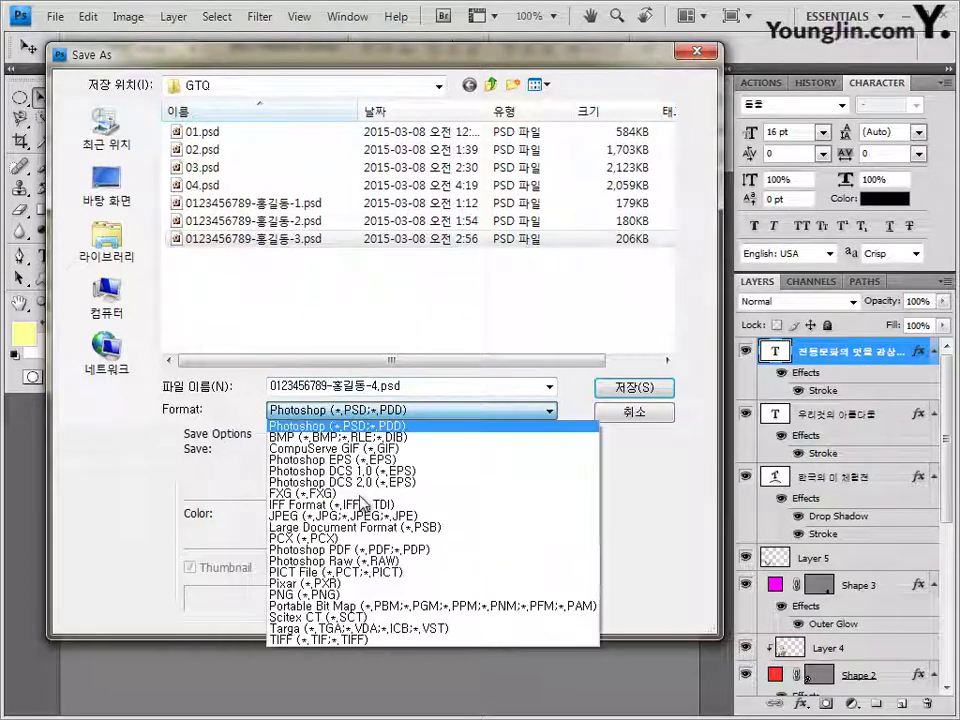
{"action": "left_click", "coordinate": [375, 512]}
{"action": "left_click", "coordinate": [658, 387]}
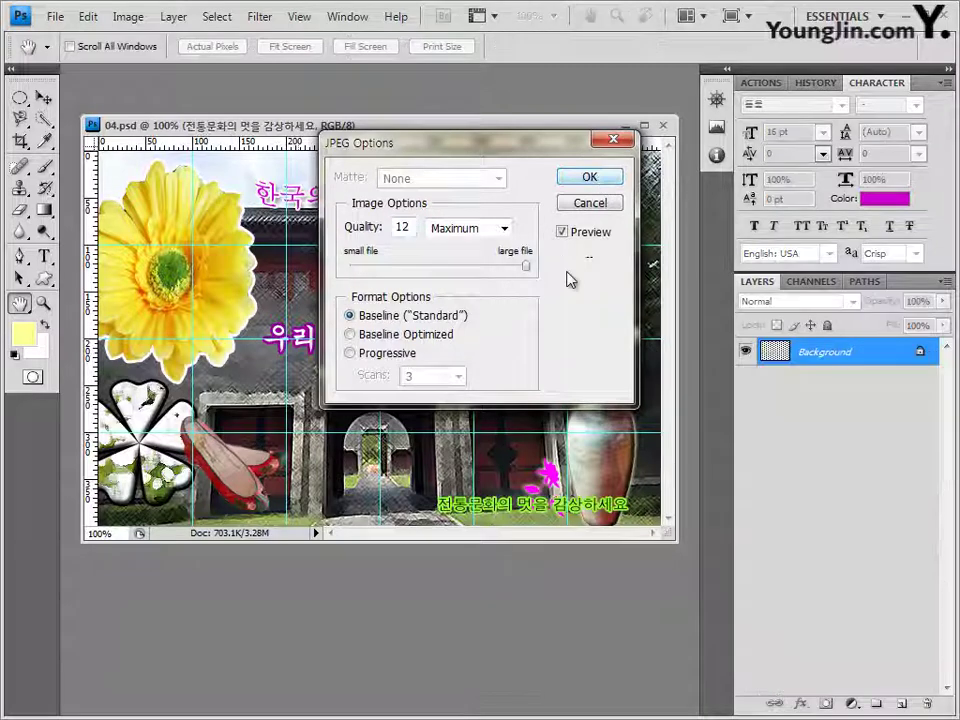
{"action": "left_click_drag", "start_coordinate": [526, 267], "coordinate": [469, 271]}
{"action": "left_click", "coordinate": [588, 176]}
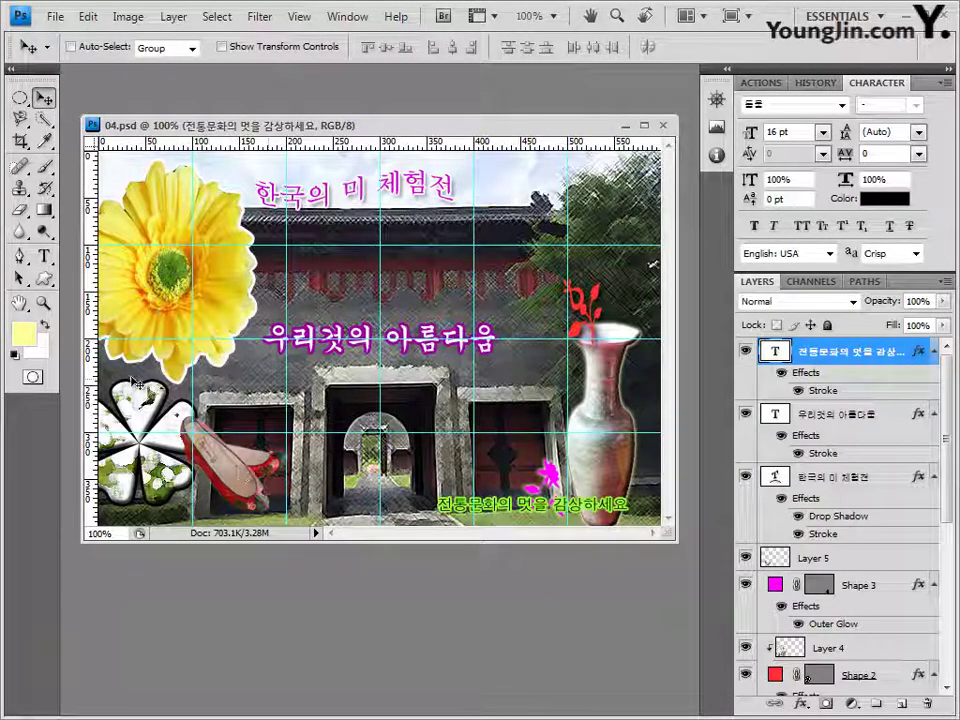
Clear all guides and resize the image to 60 × 40 pixels with constrained proportions
{"action": "left_click", "coordinate": [300, 17]}
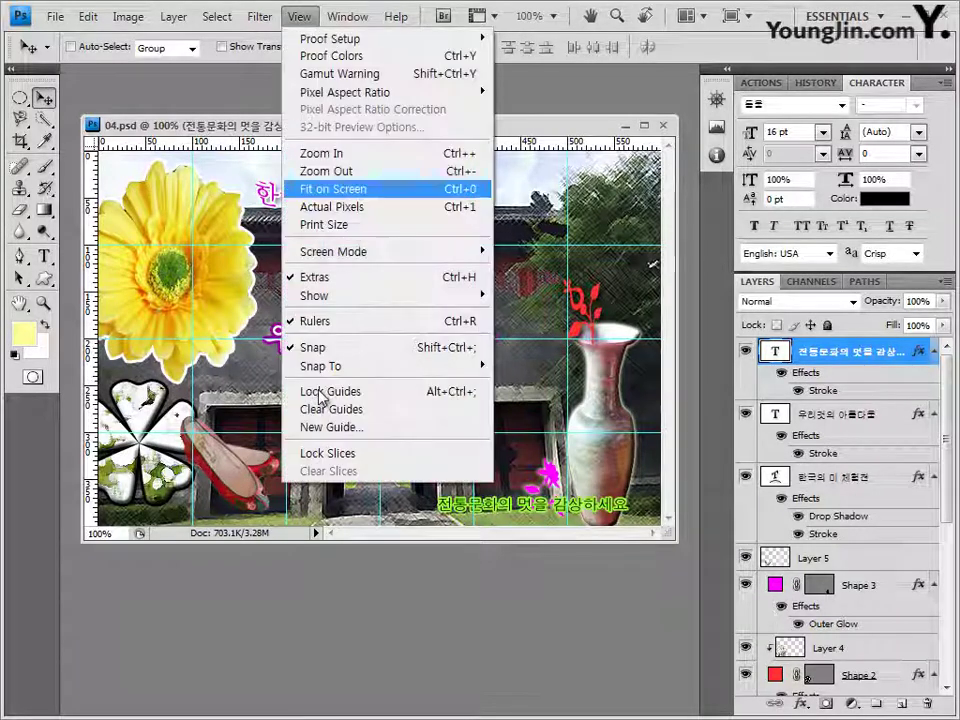
{"action": "left_click", "coordinate": [326, 410]}
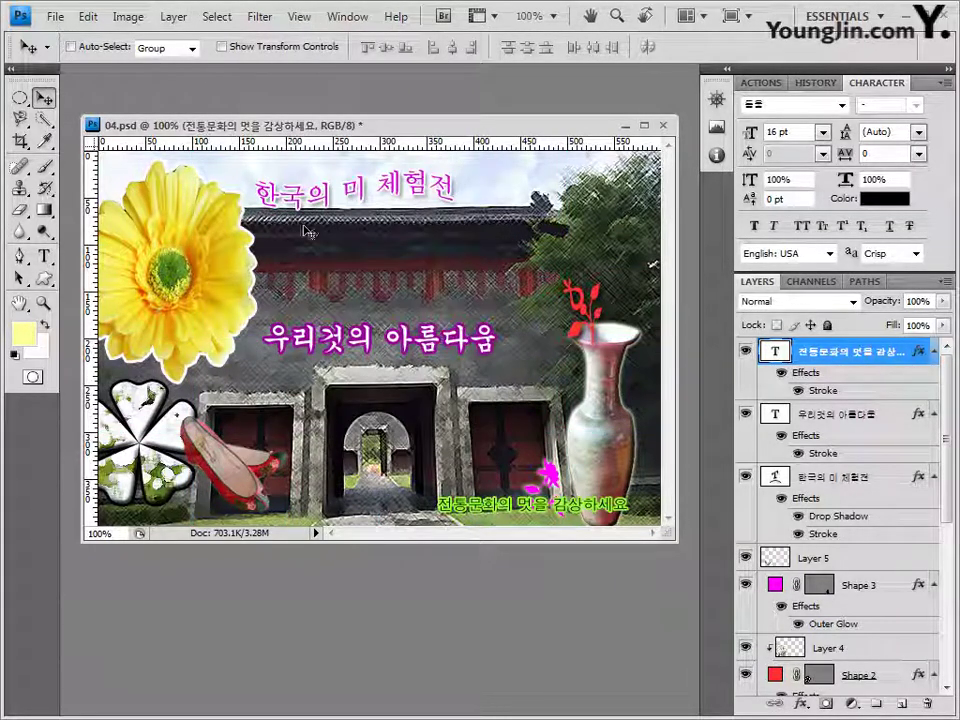
{"action": "left_click", "coordinate": [128, 17]}
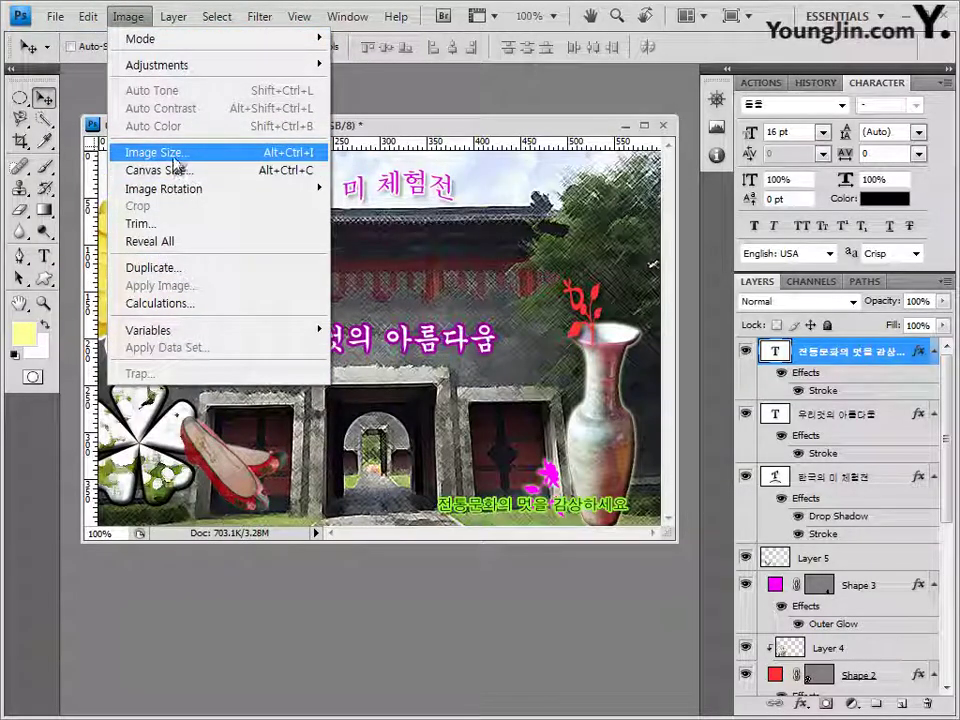
{"action": "left_click", "coordinate": [174, 155]}
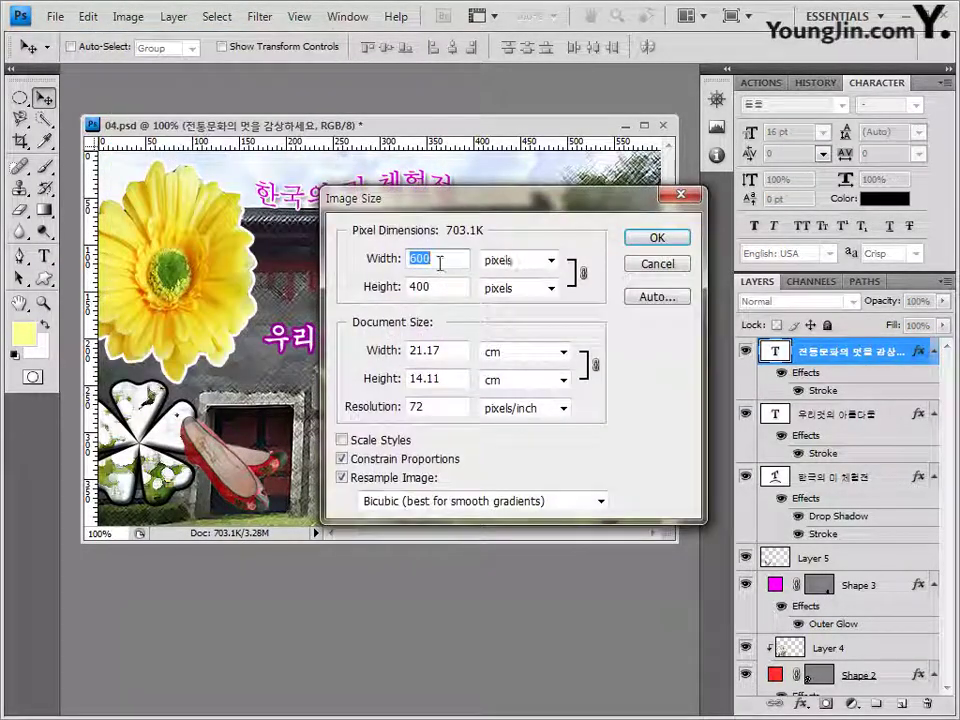
{"action": "type", "text": "00"}
{"action": "key", "text": "BackSpace"}
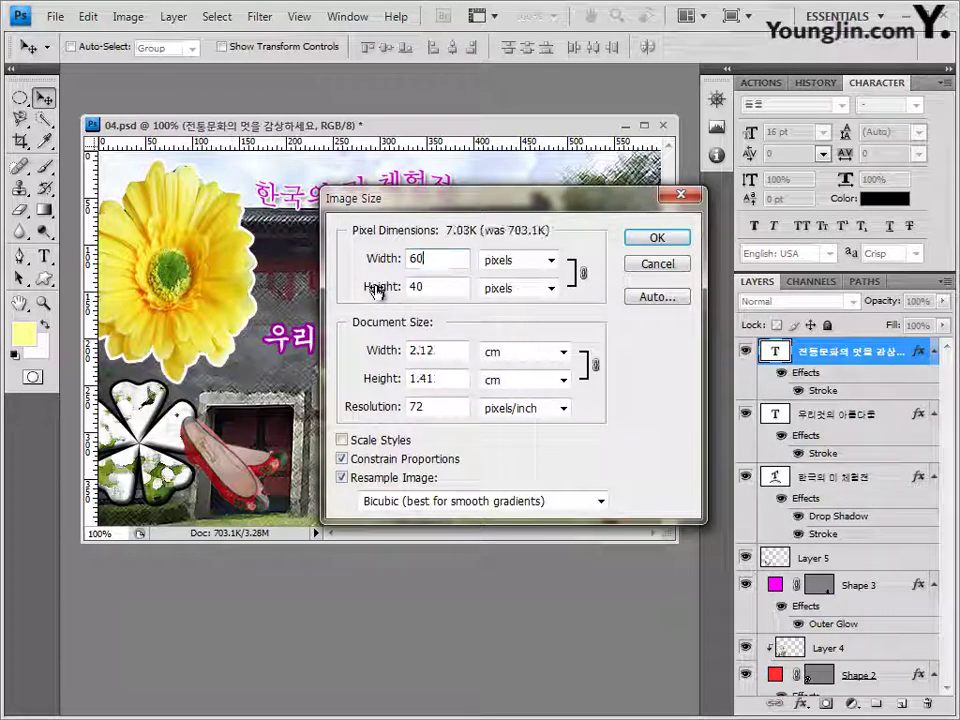
{"action": "left_click", "coordinate": [657, 238]}
Save the reduced image as a layered PSD in the GTQ folder under the candidate file name ending in -4, and close the document
{"action": "left_click", "coordinate": [55, 16]}
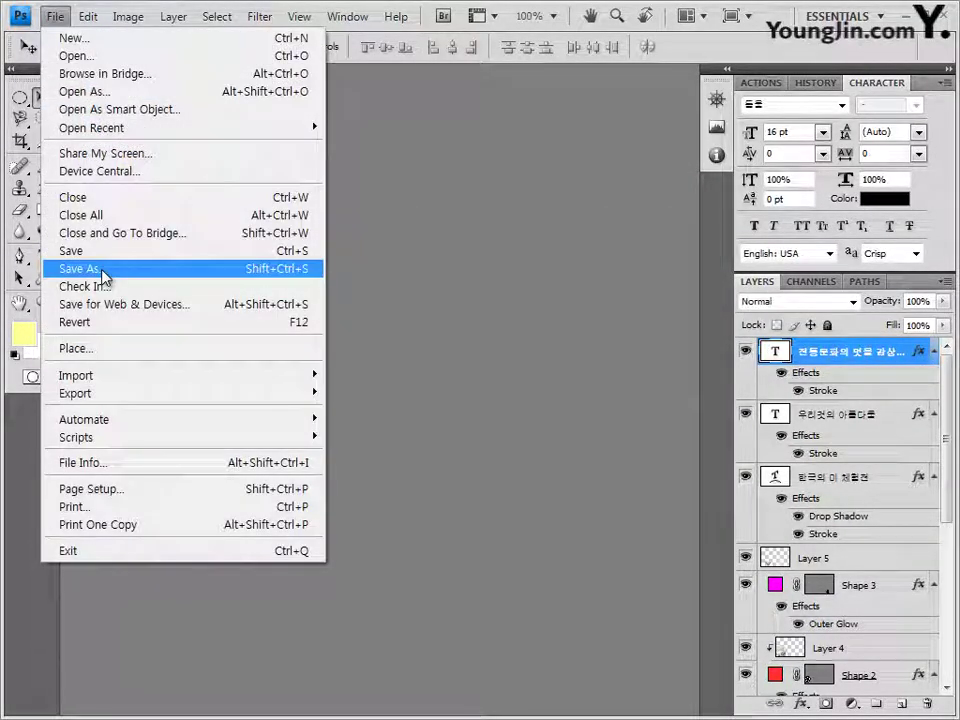
{"action": "left_click", "coordinate": [102, 271]}
{"action": "left_click", "coordinate": [313, 240]}
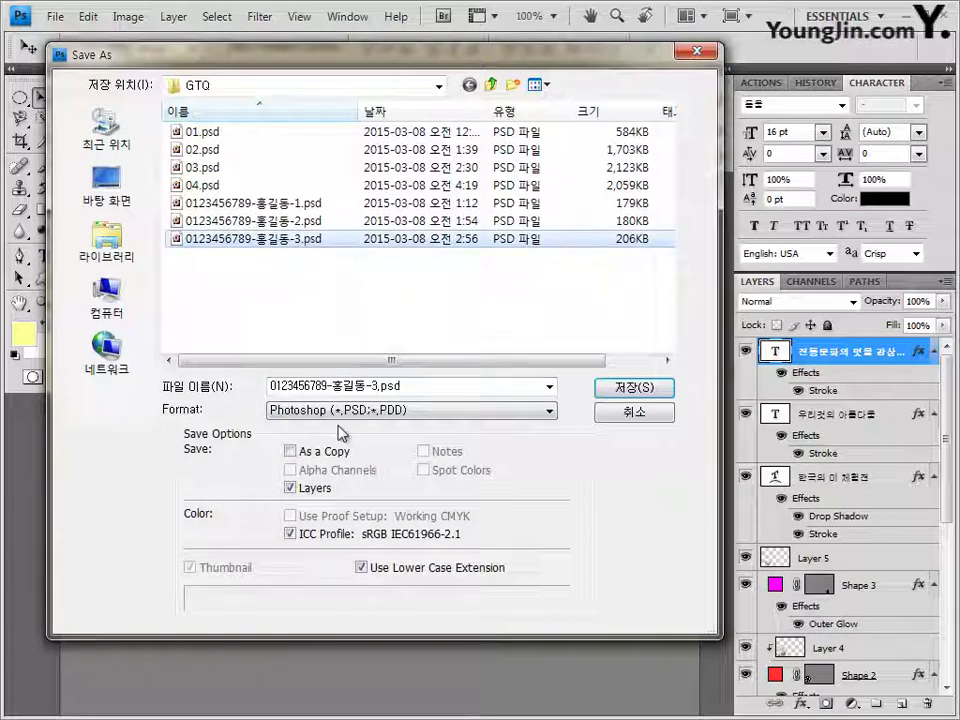
{"action": "left_click", "coordinate": [373, 385]}
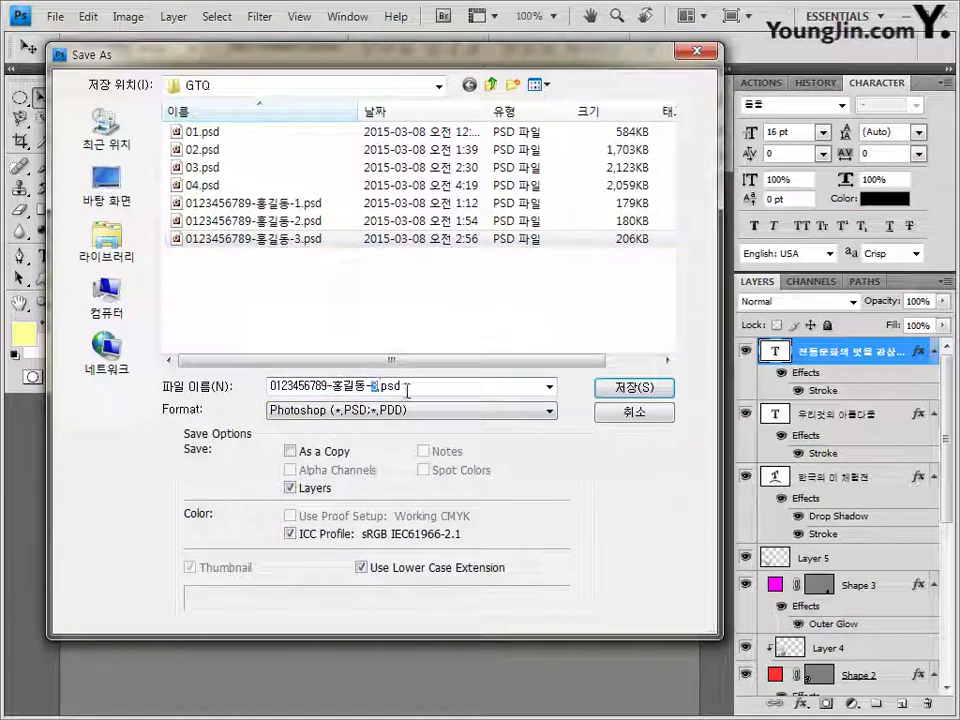
{"action": "type", "text": "4"}
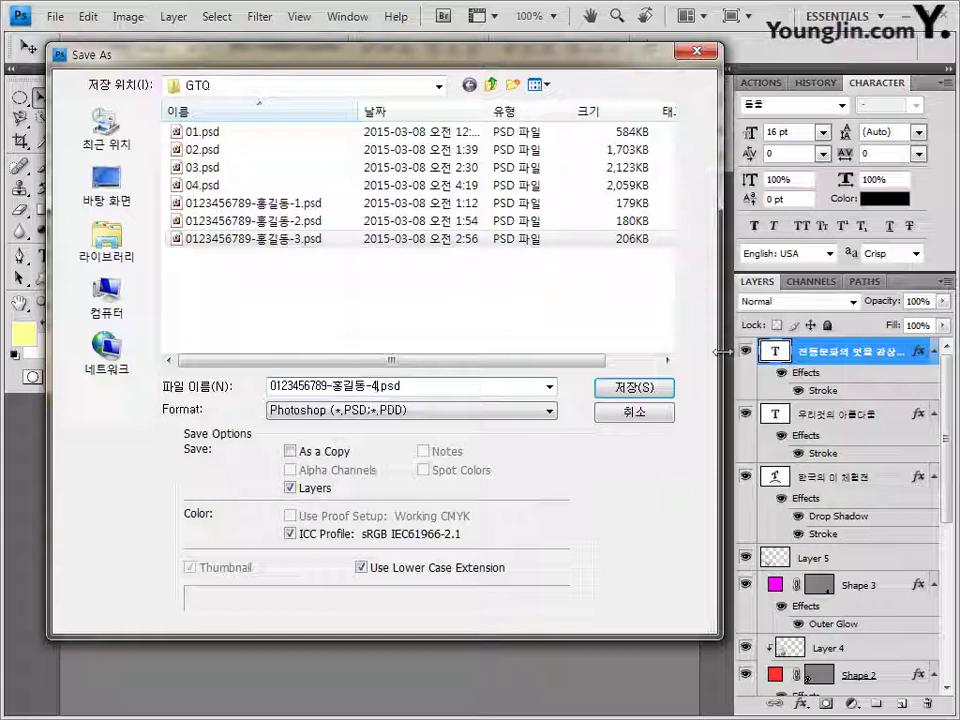
{"action": "left_click", "coordinate": [636, 390]}
{"action": "left_click", "coordinate": [684, 220]}
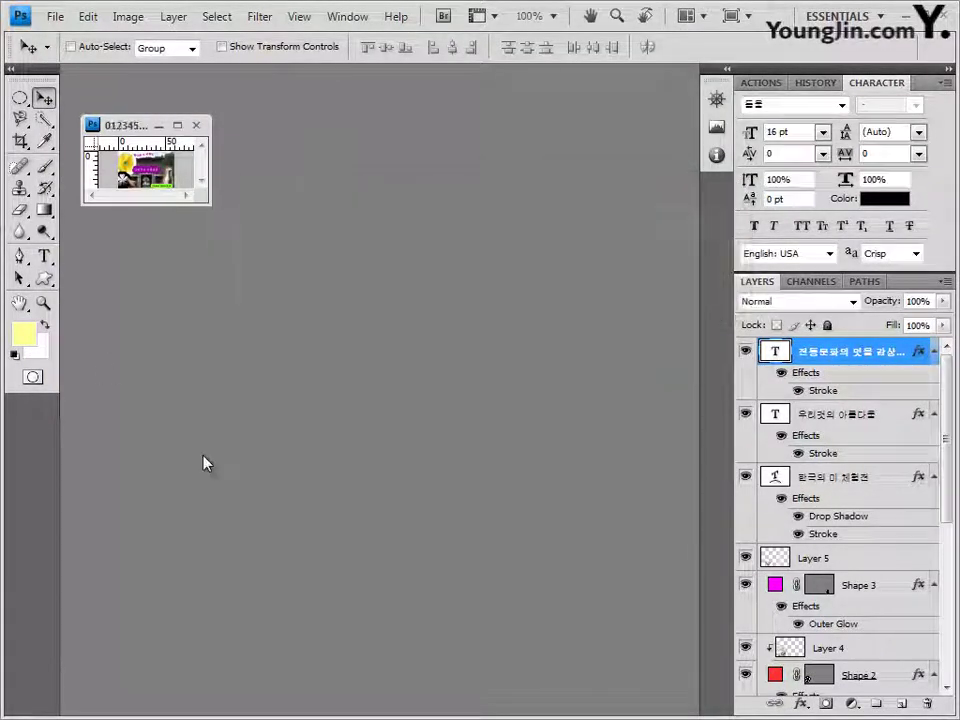
{"action": "left_click", "coordinate": [197, 125]}
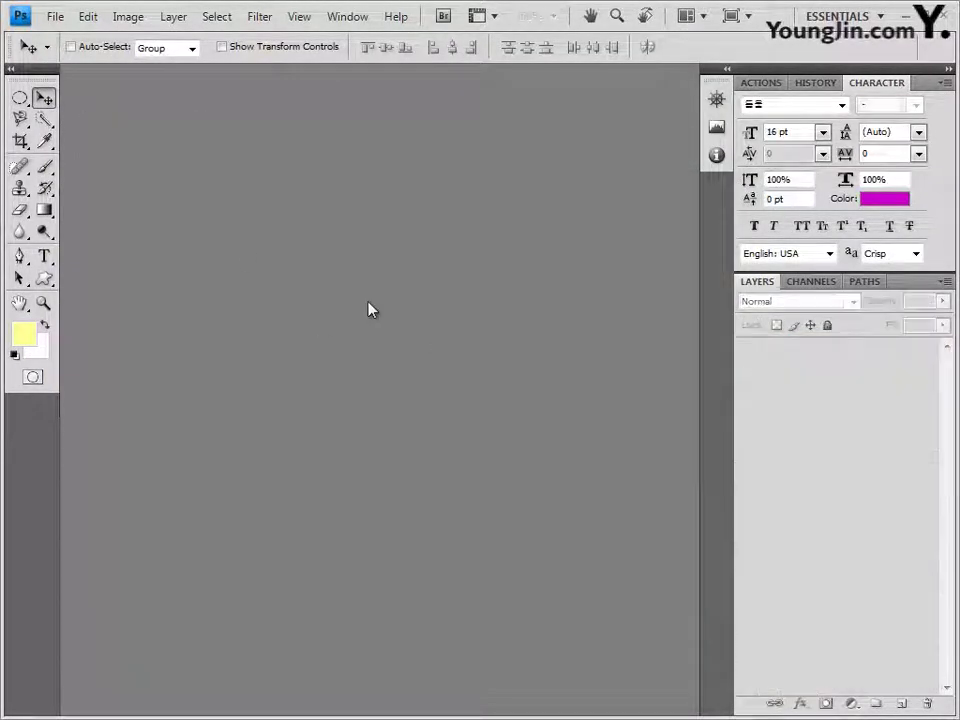